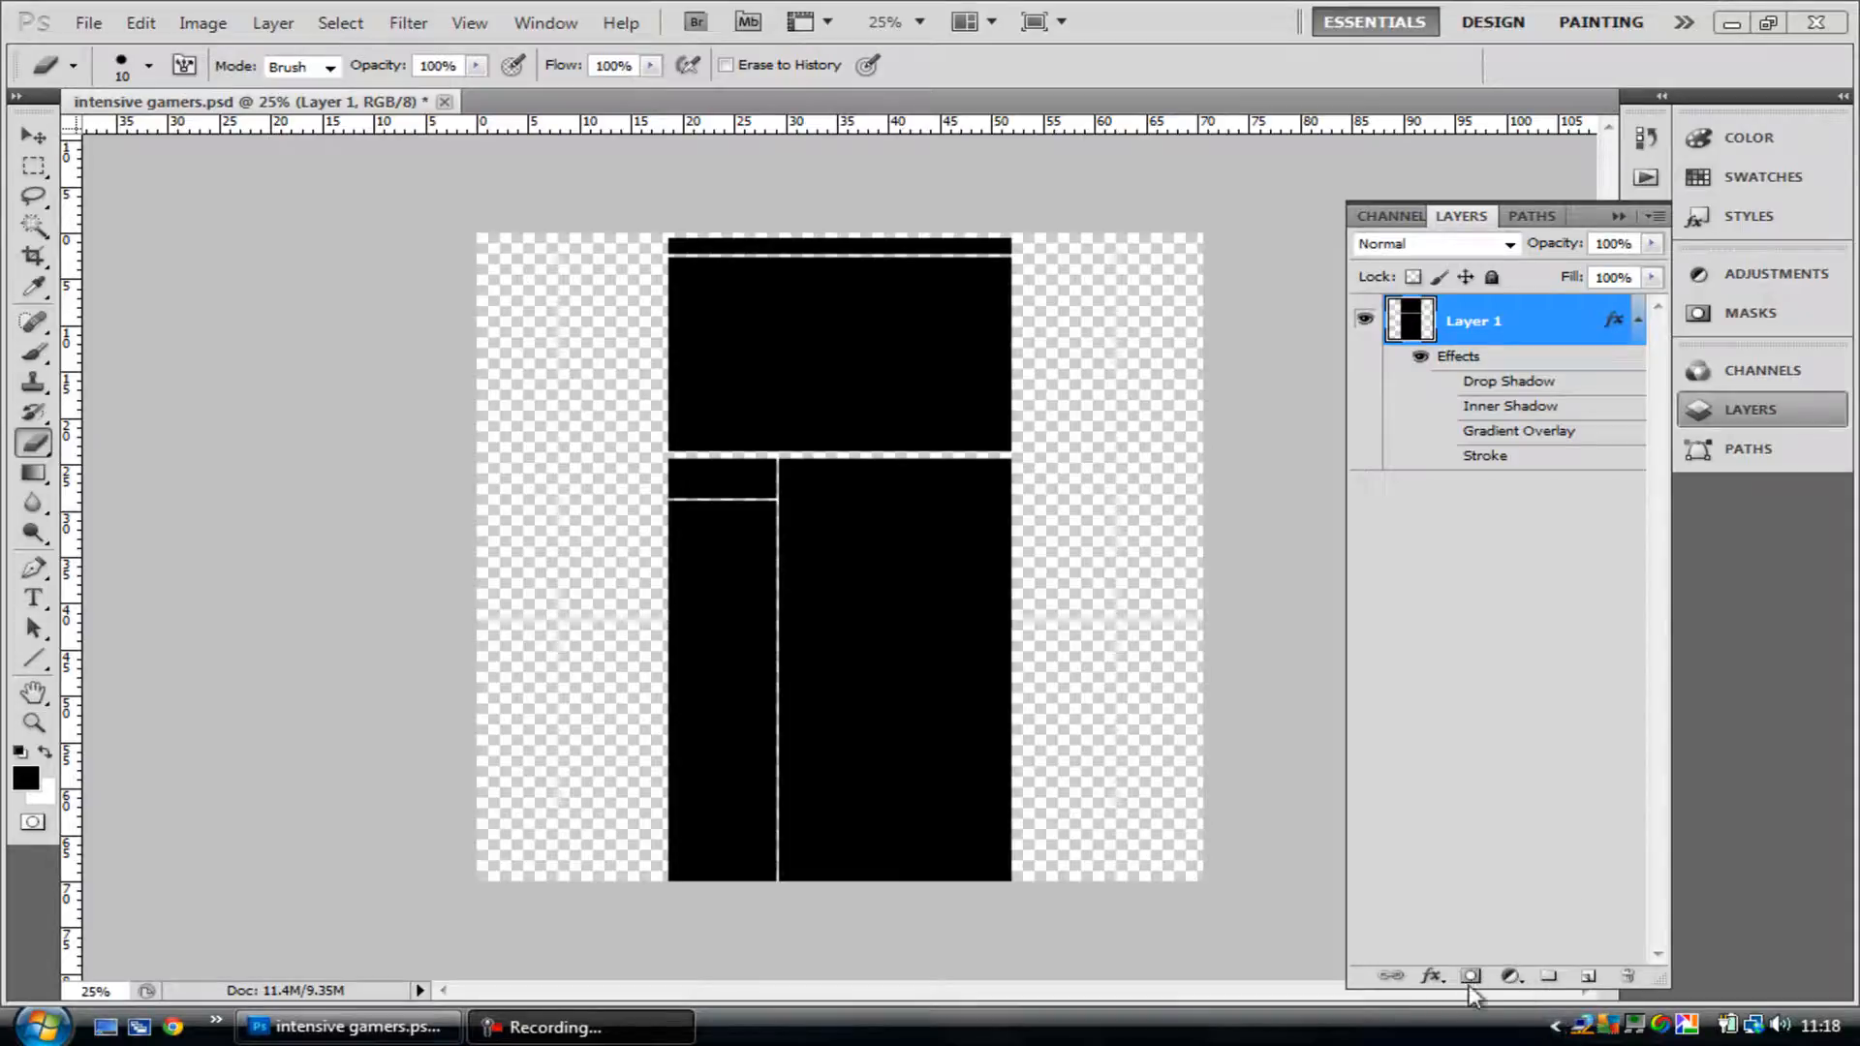
# - Add a black solid color fill layer and place it beneath Layer 1
pyautogui.moveTo(381, 1040)
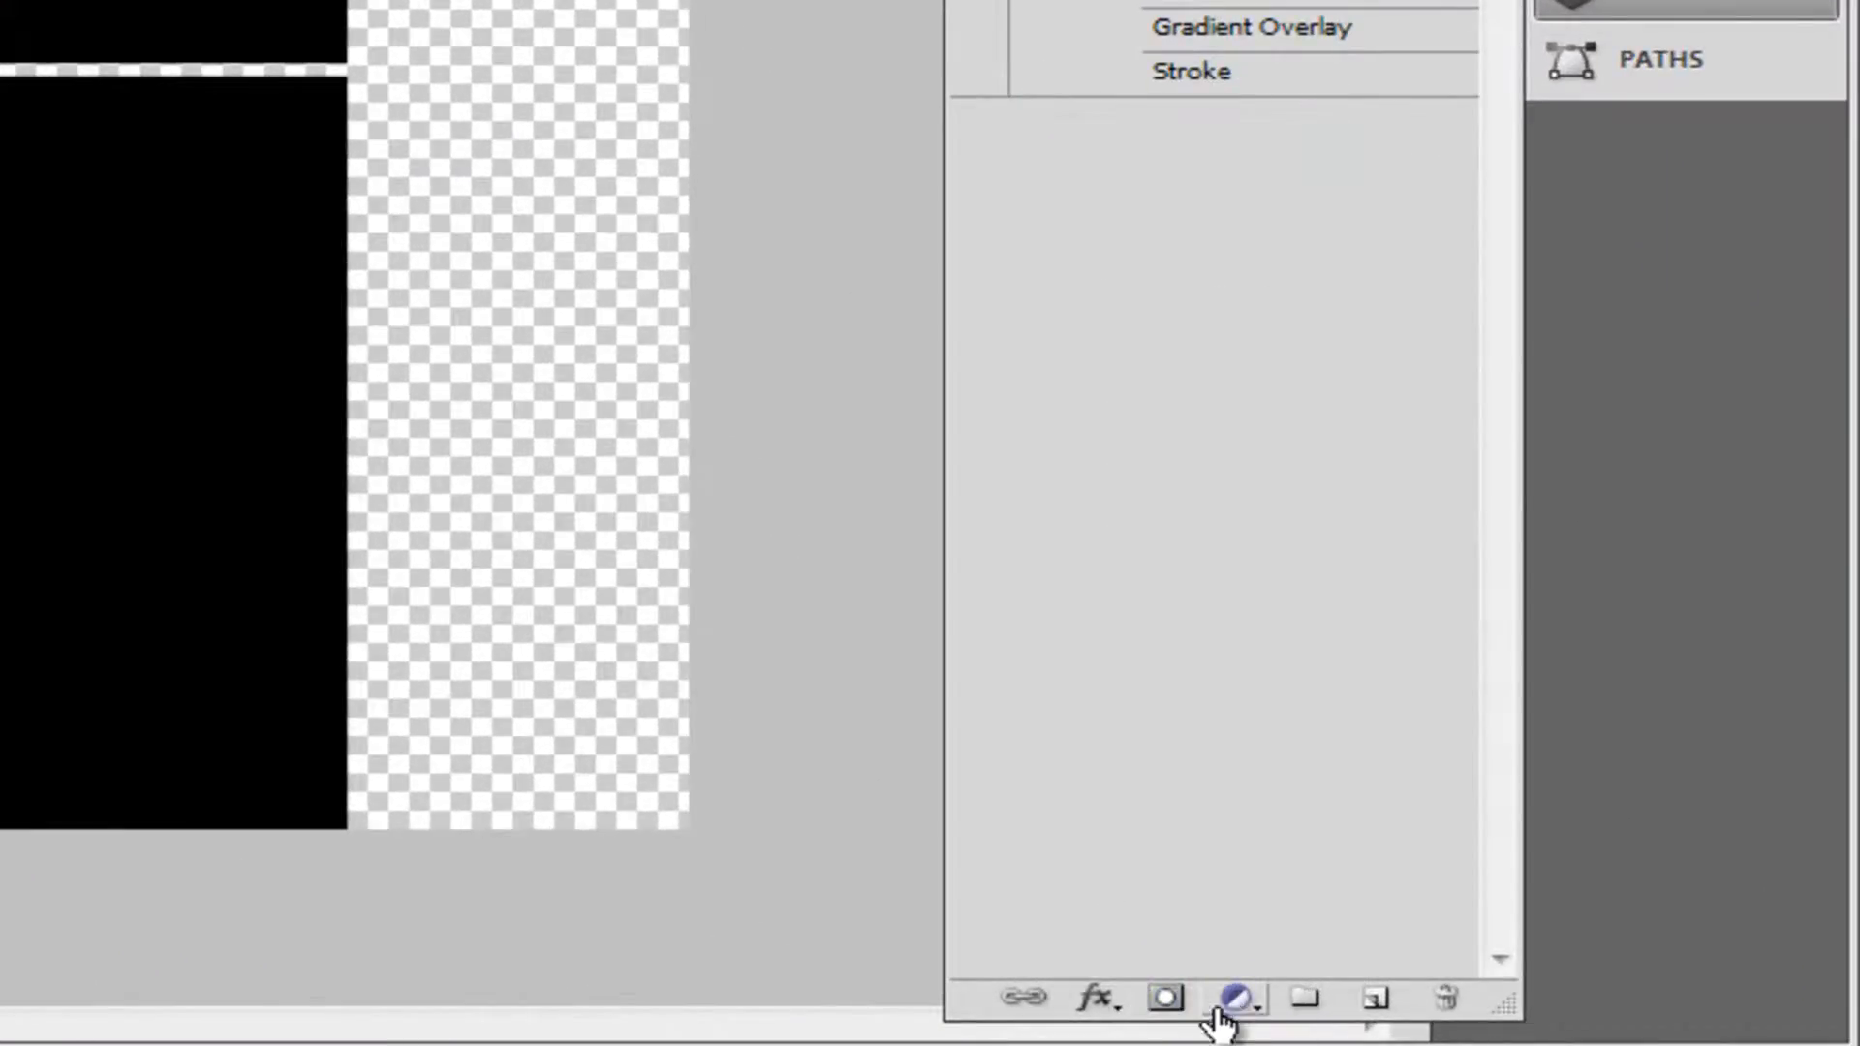
pyautogui.click(1240, 999)
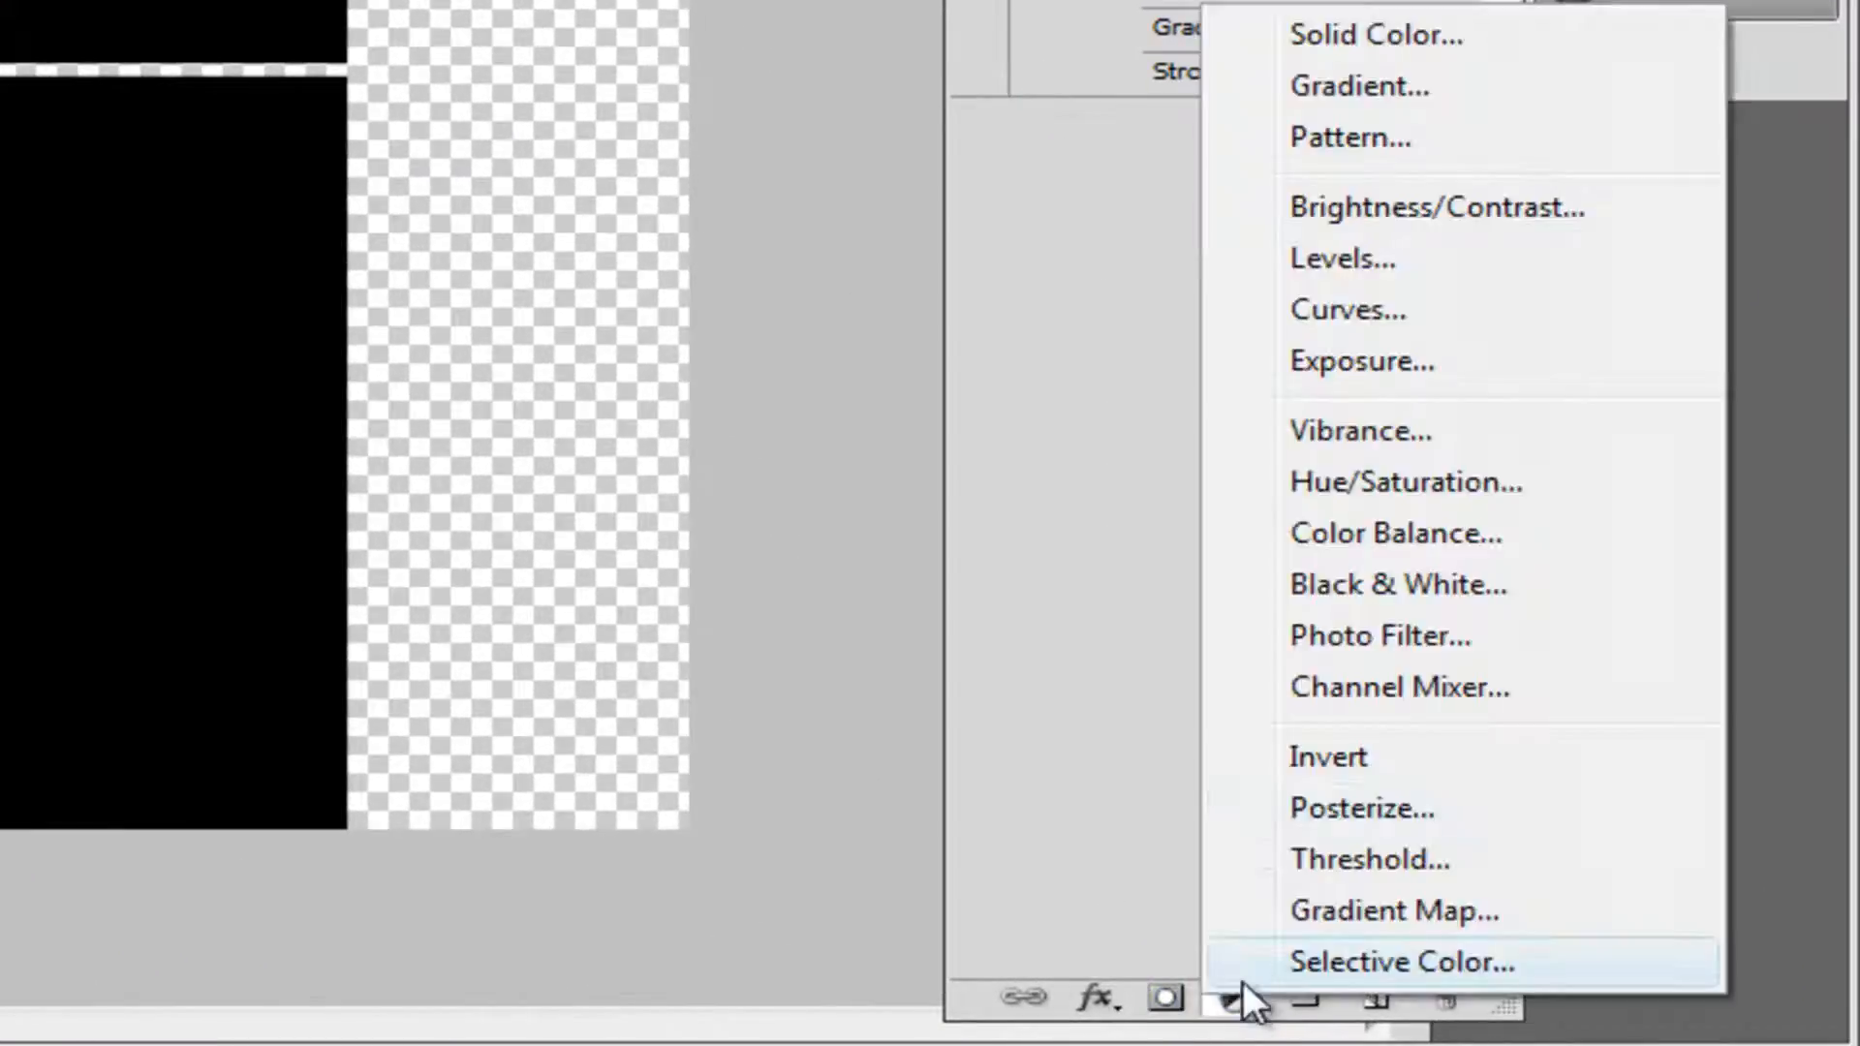
pyautogui.click(1414, 35)
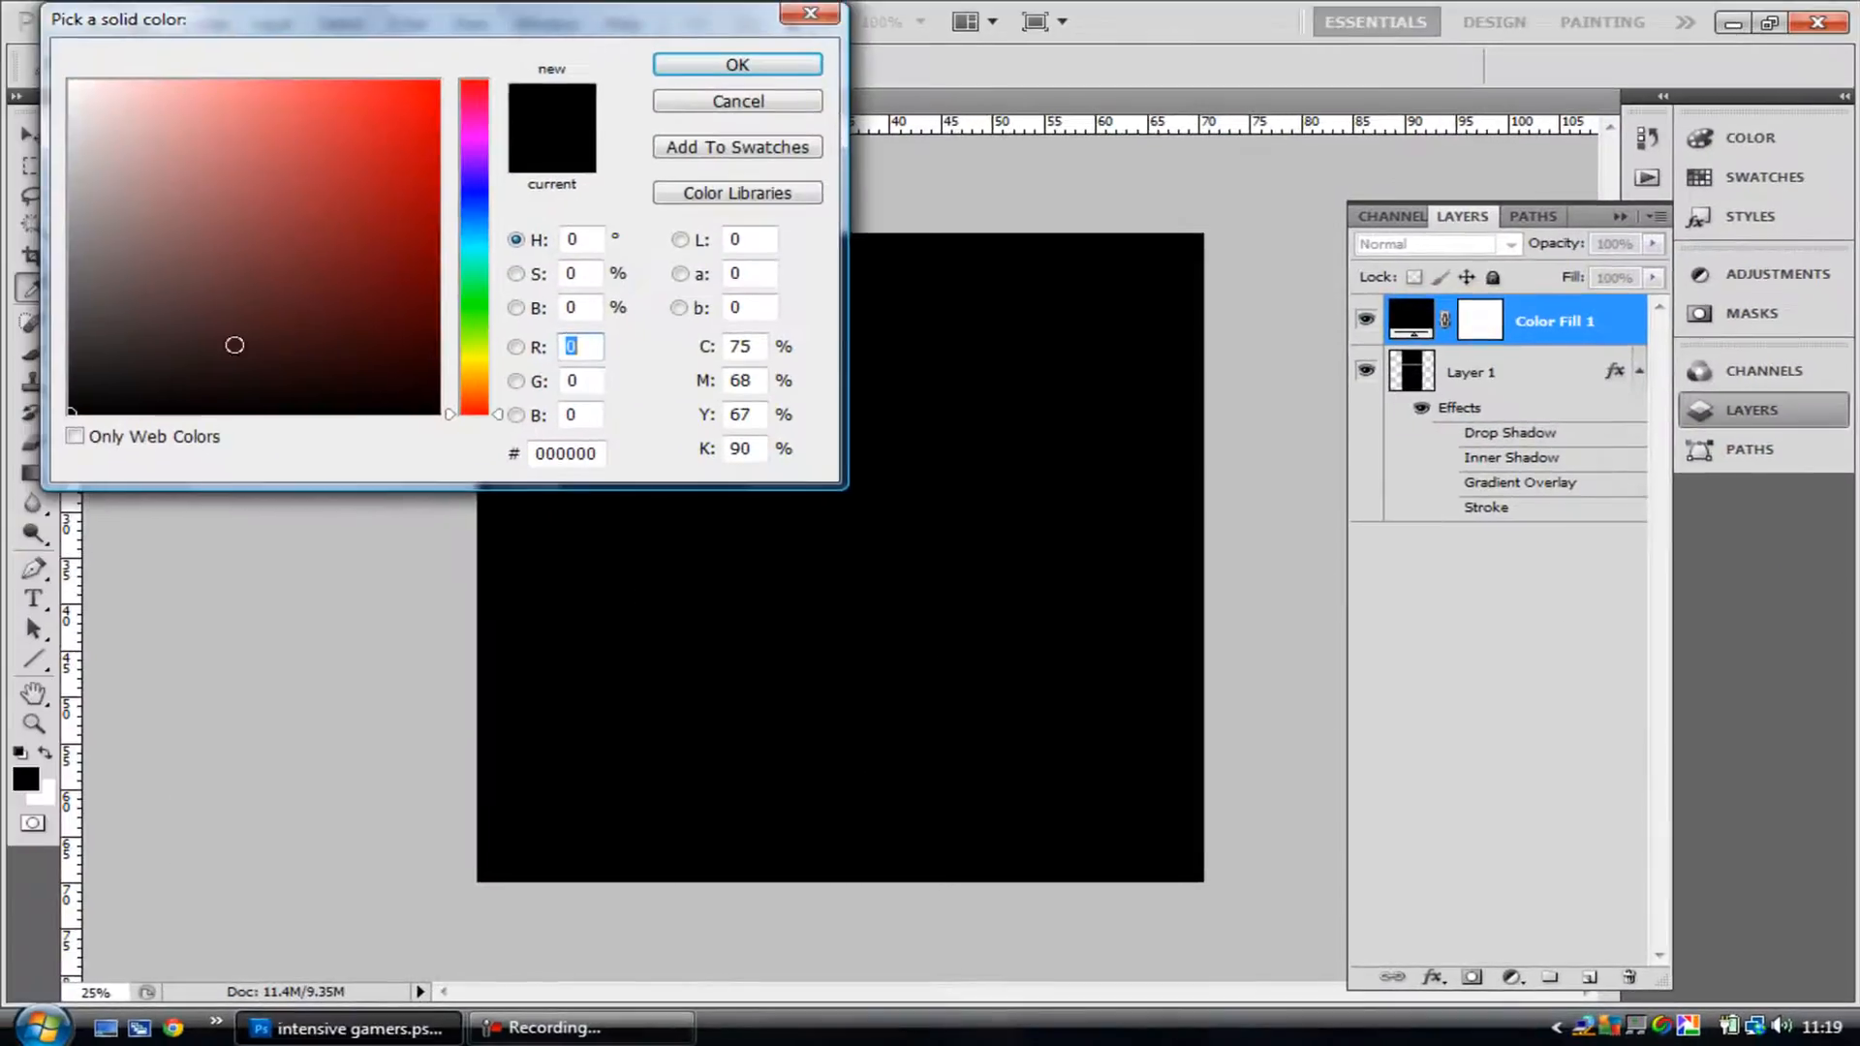
pyautogui.moveTo(291, 313); pyautogui.dragTo(9, 530)
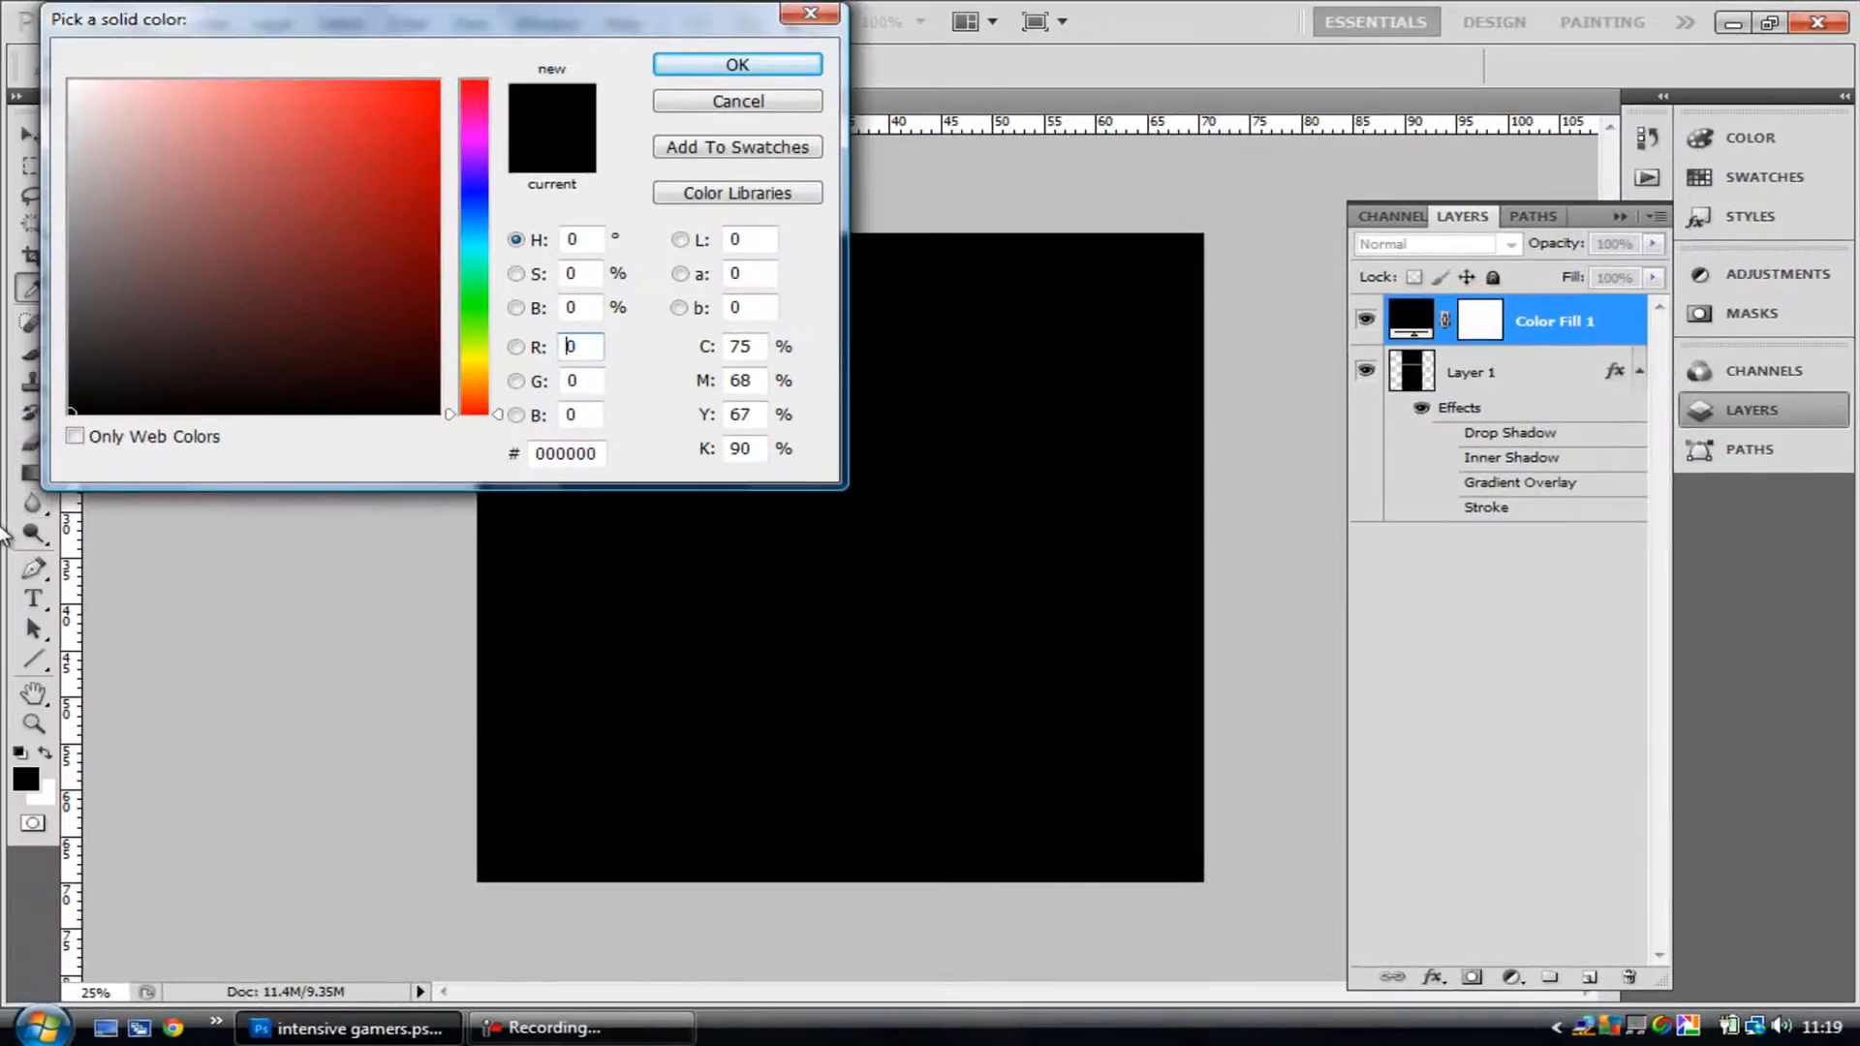
pyautogui.click(757, 65)
pyautogui.moveTo(1608, 336); pyautogui.dragTo(1613, 533)
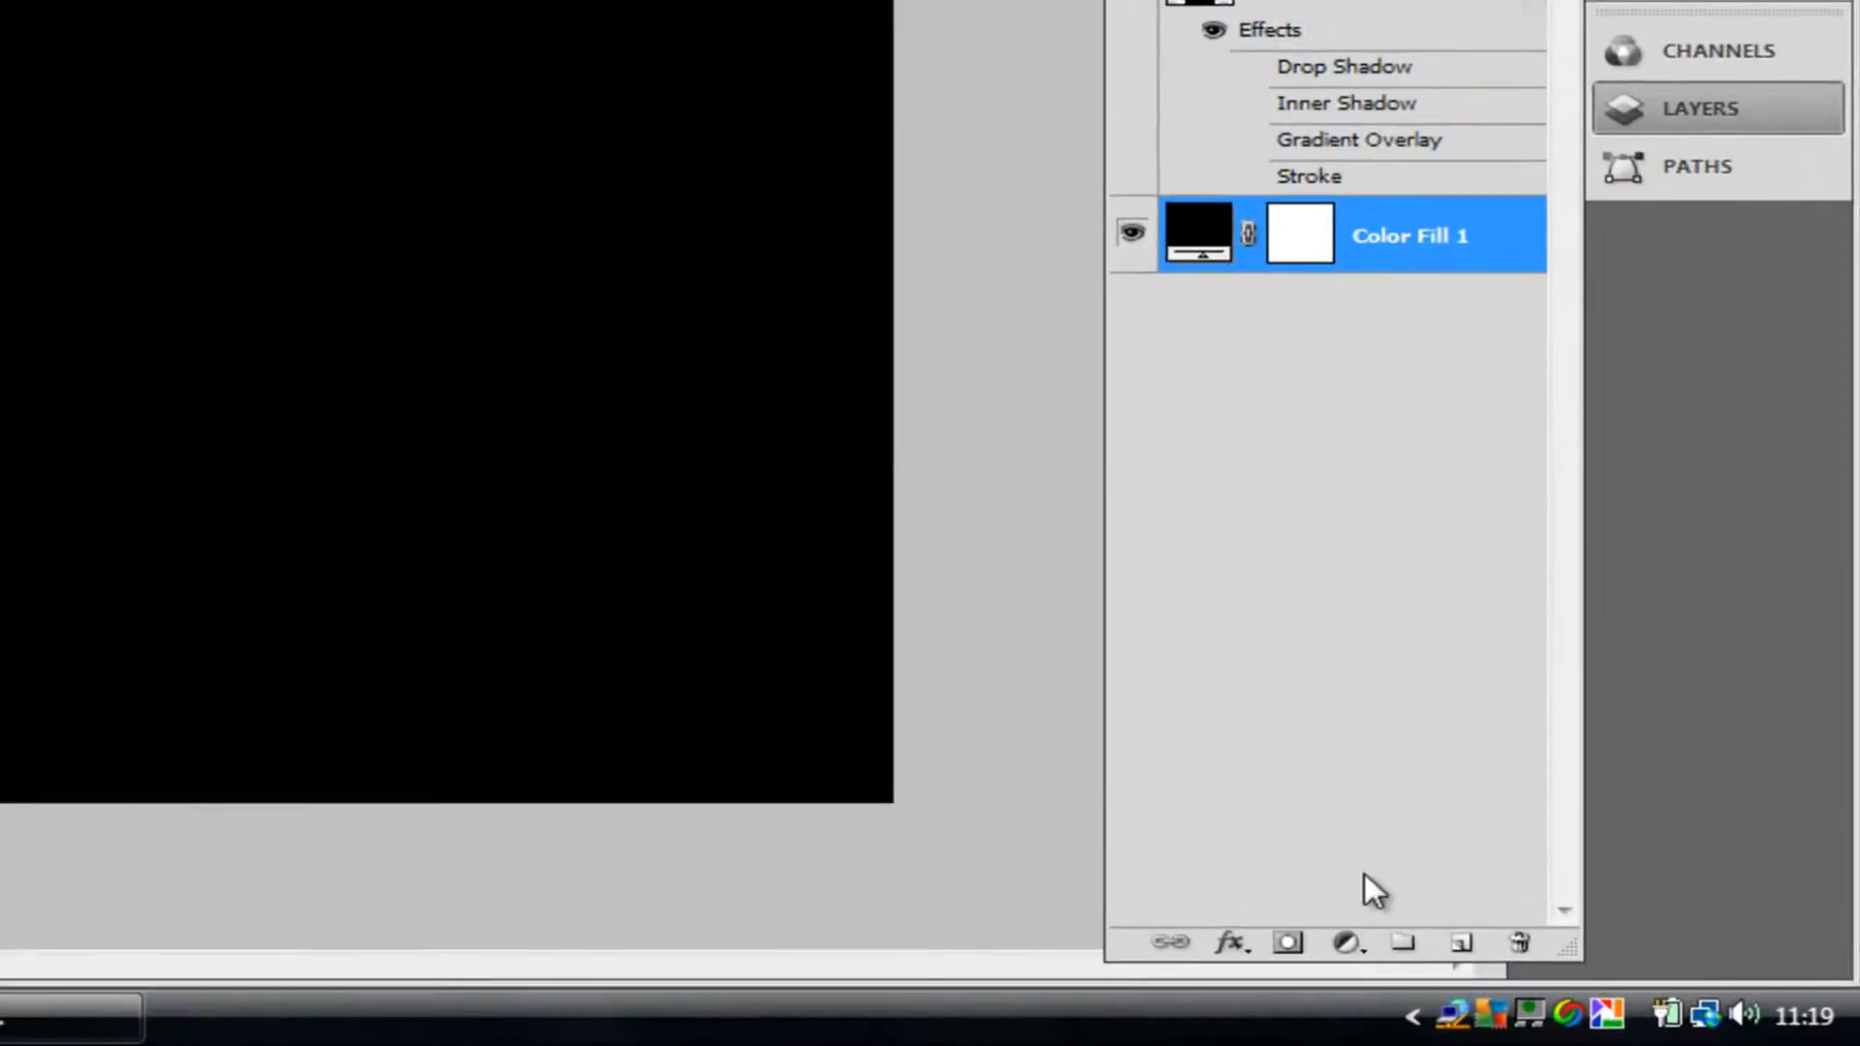
# - Add a gradient fill layer above the black fill and set the gradient's starting color stop to bright green with hue 133°
pyautogui.click(1345, 943)
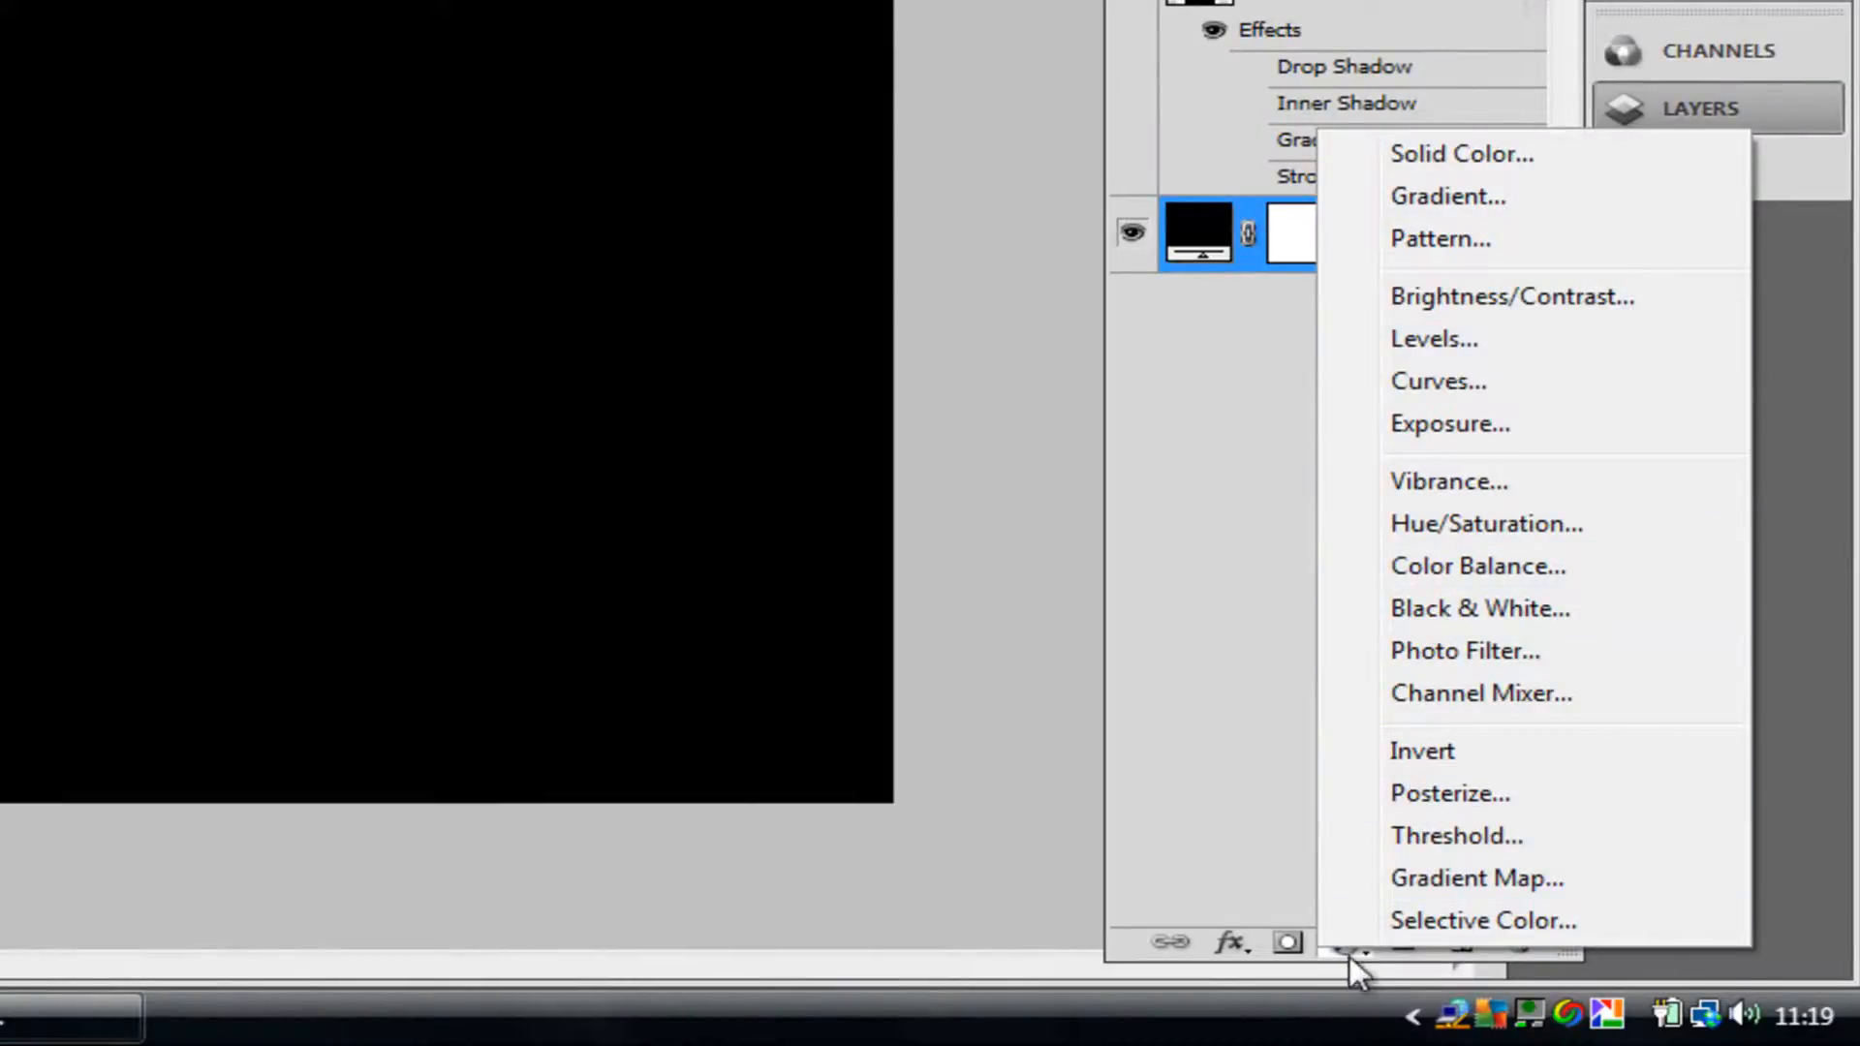
pyautogui.click(1482, 217)
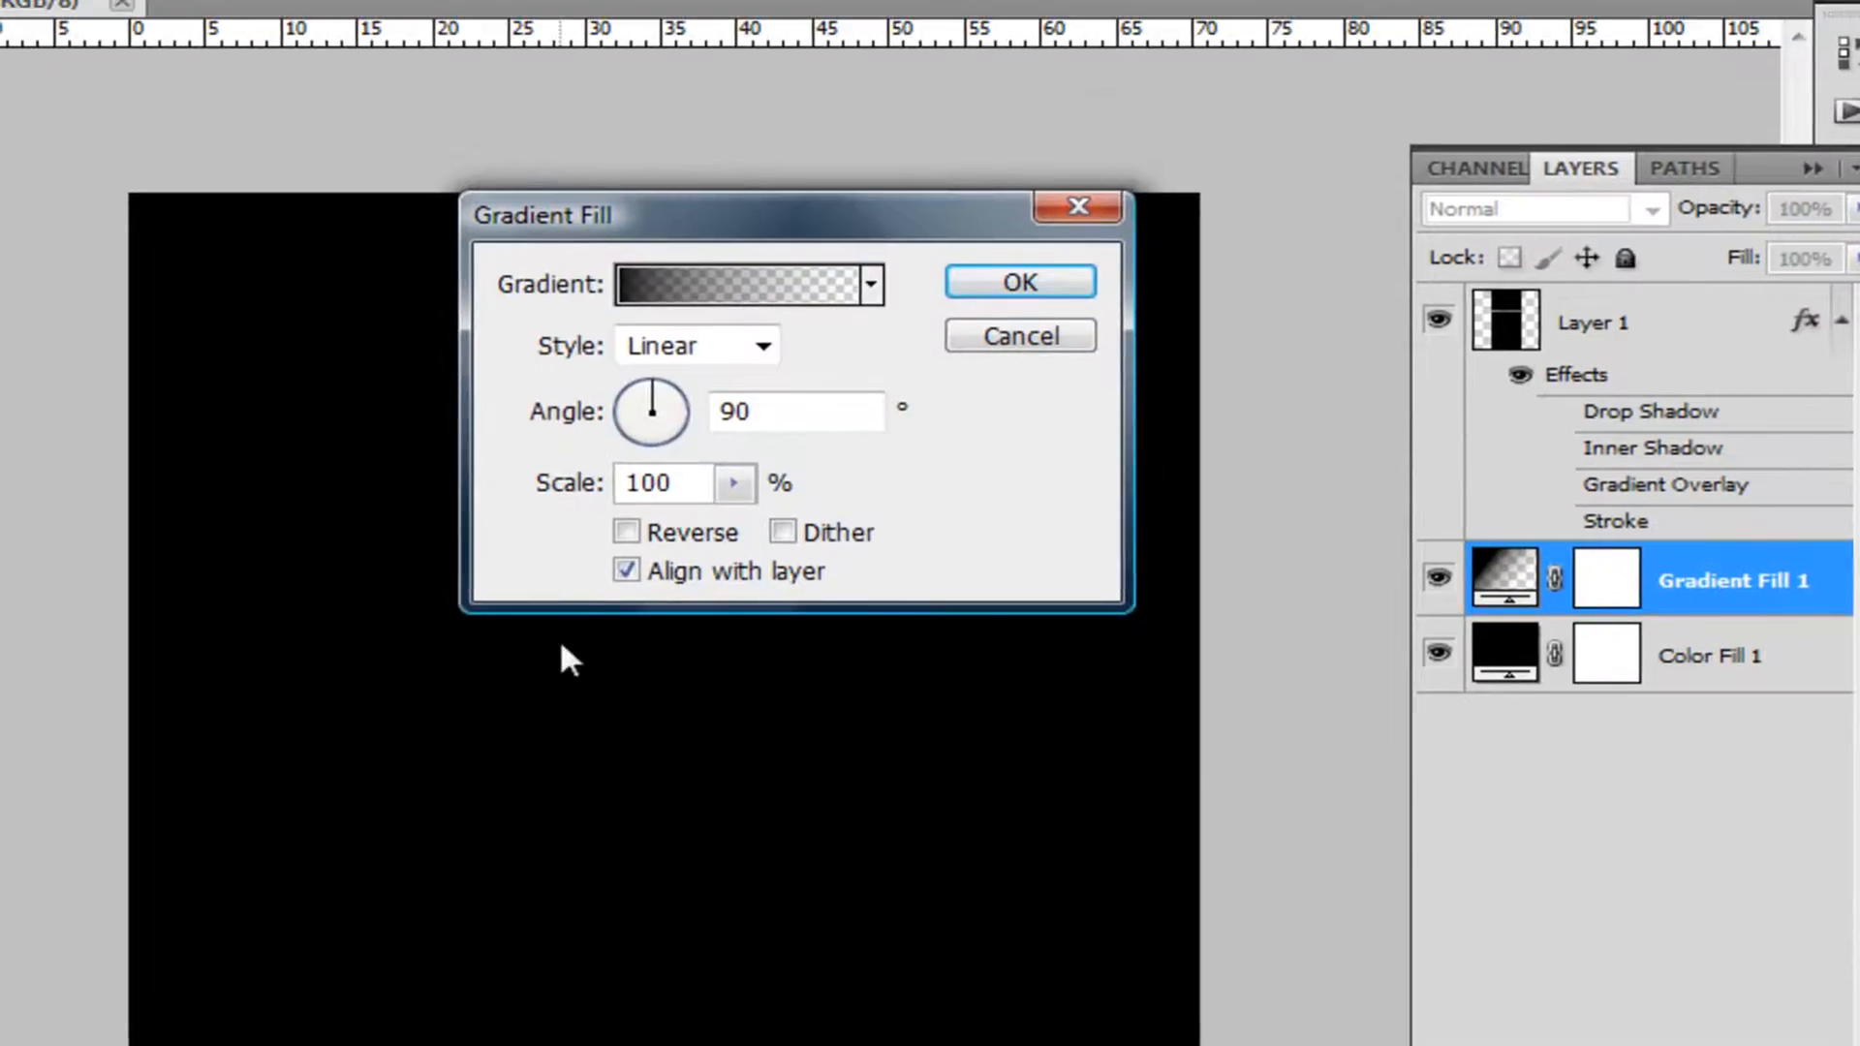
pyautogui.click(746, 287)
pyautogui.click(954, 534)
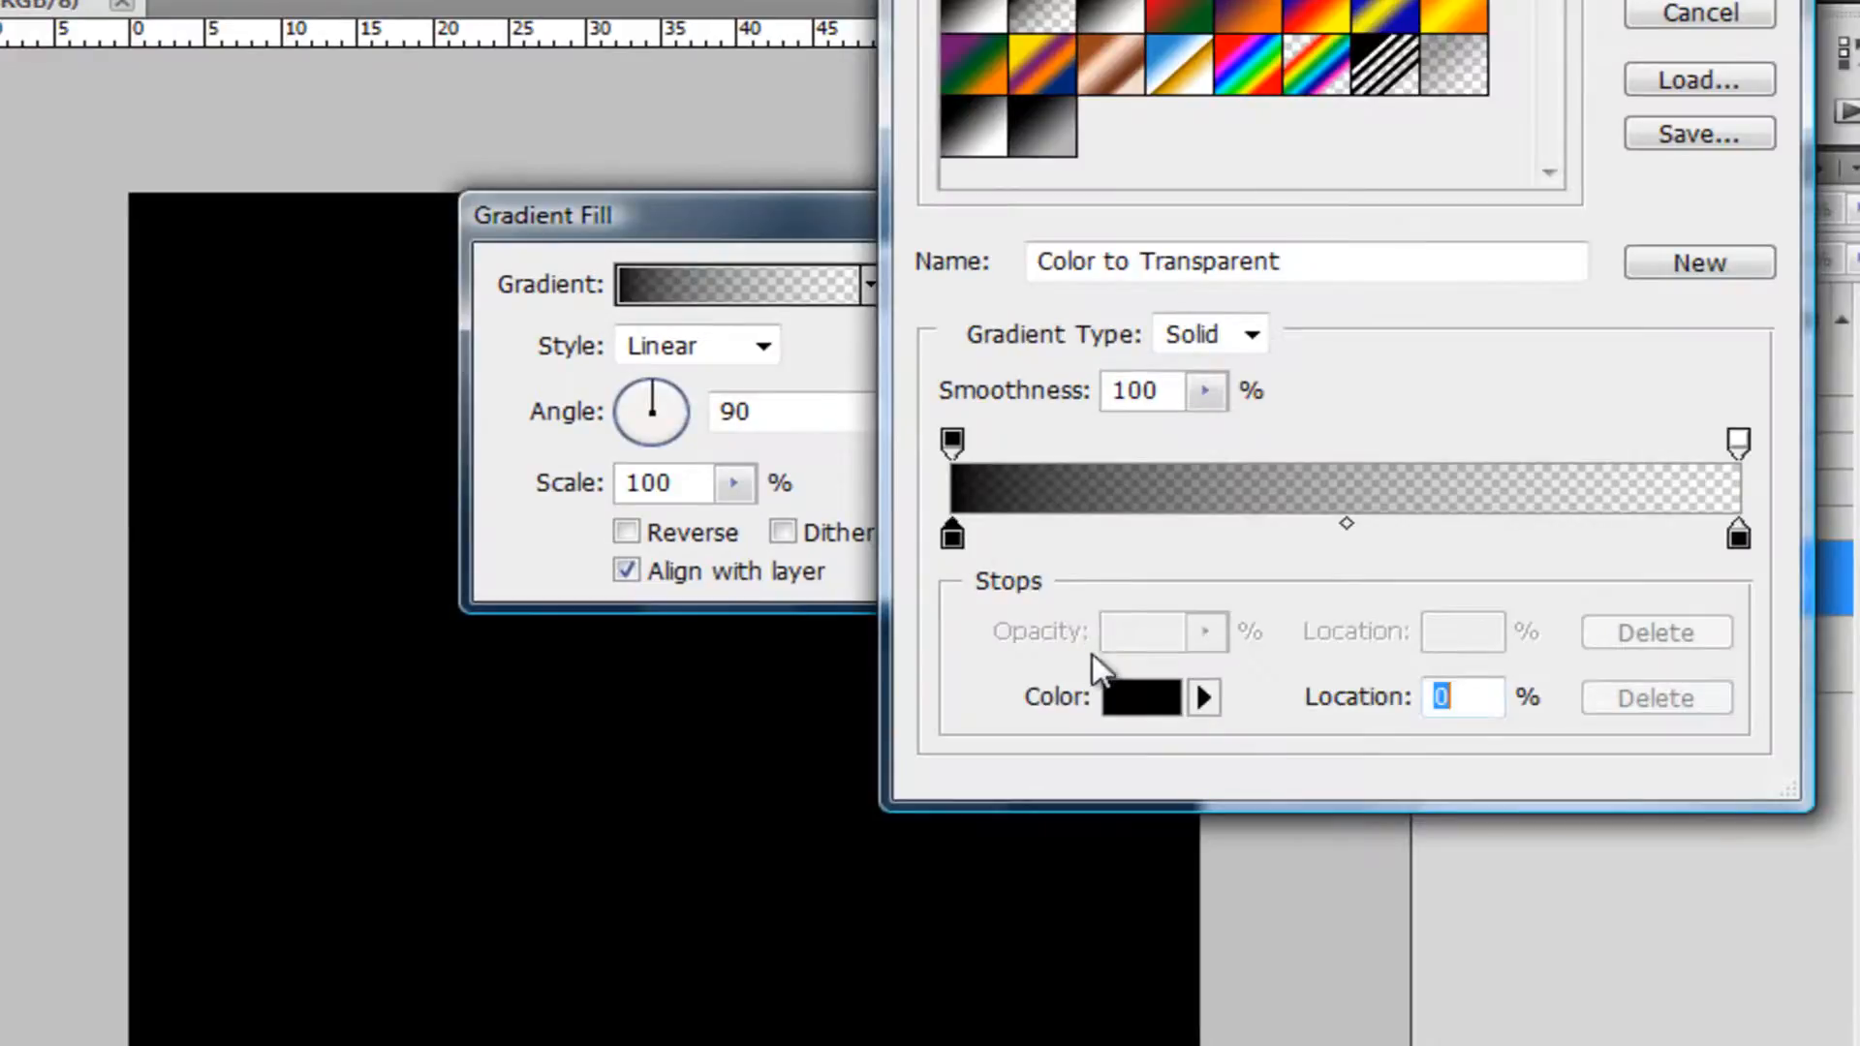
pyautogui.click(1124, 698)
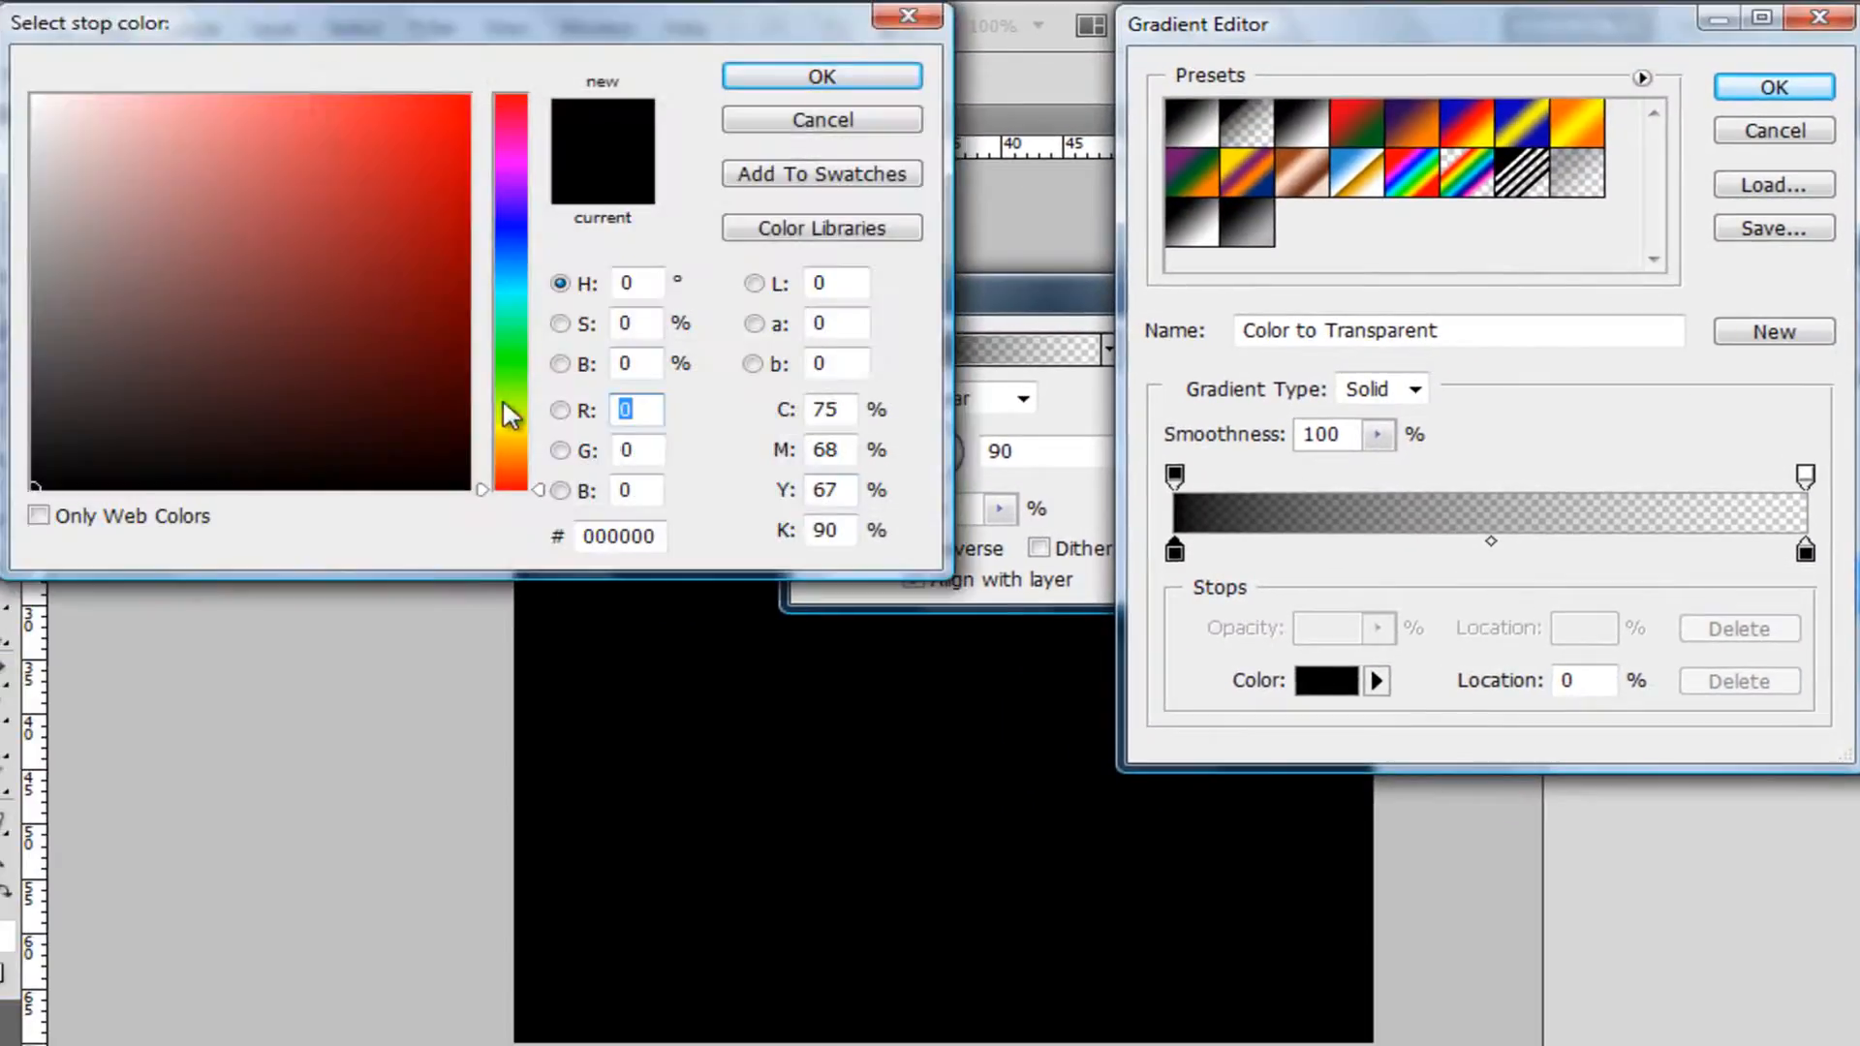
pyautogui.moveTo(423, 401); pyautogui.dragTo(415, 330)
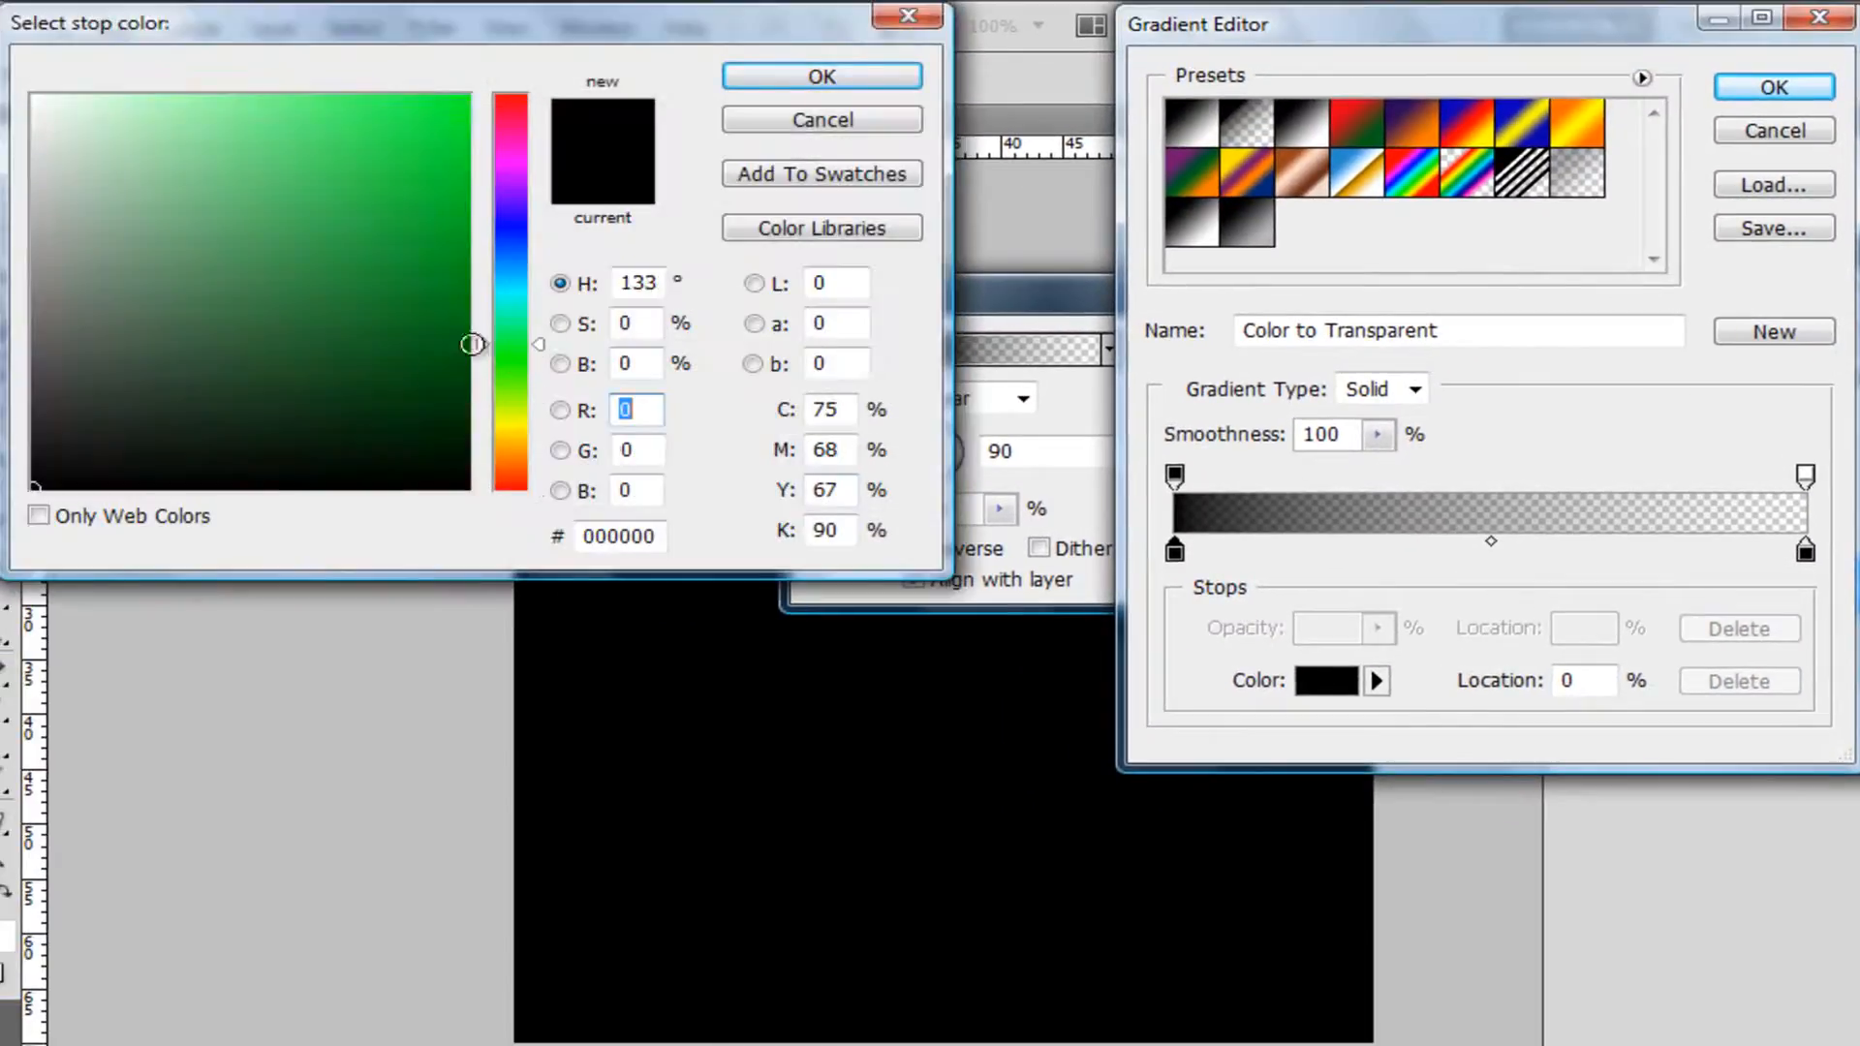
pyautogui.click(468, 96)
pyautogui.click(885, 76)
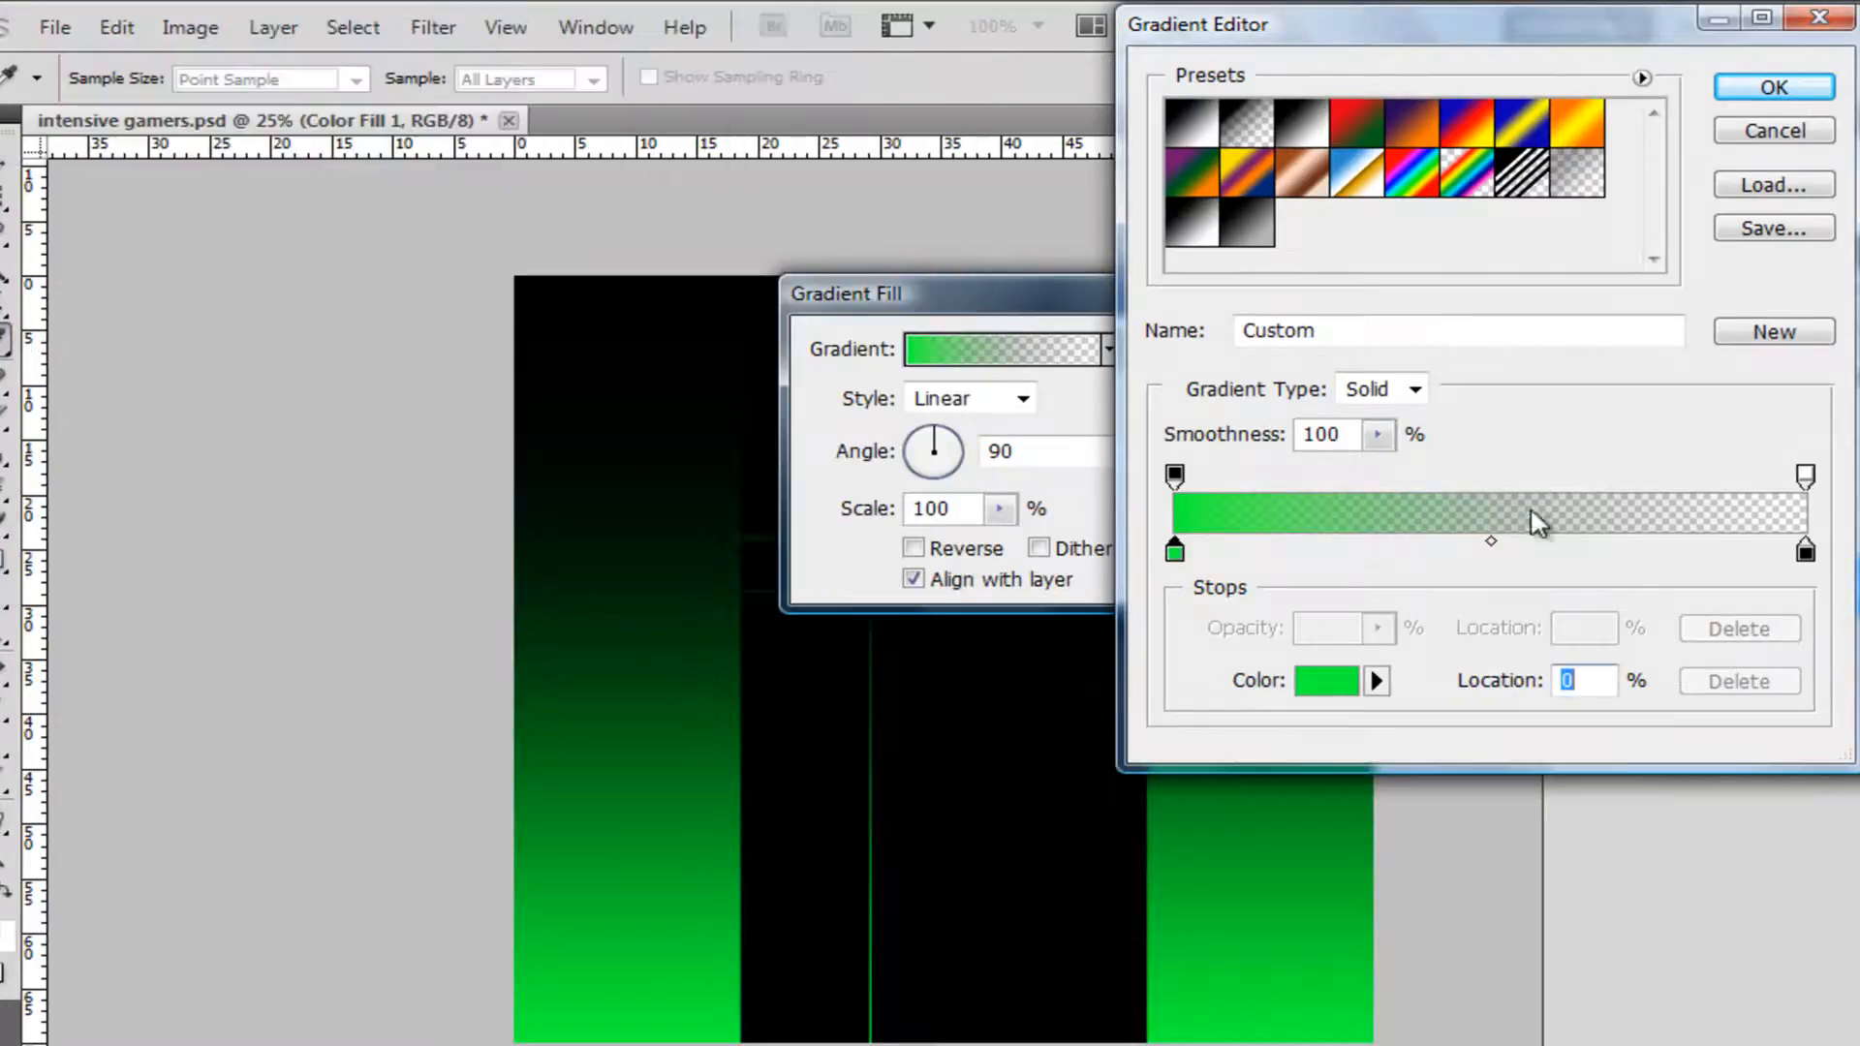
# - Set the gradient's end color stop at 100% to a bright green and accept the edited gradient
pyautogui.click(1805, 552)
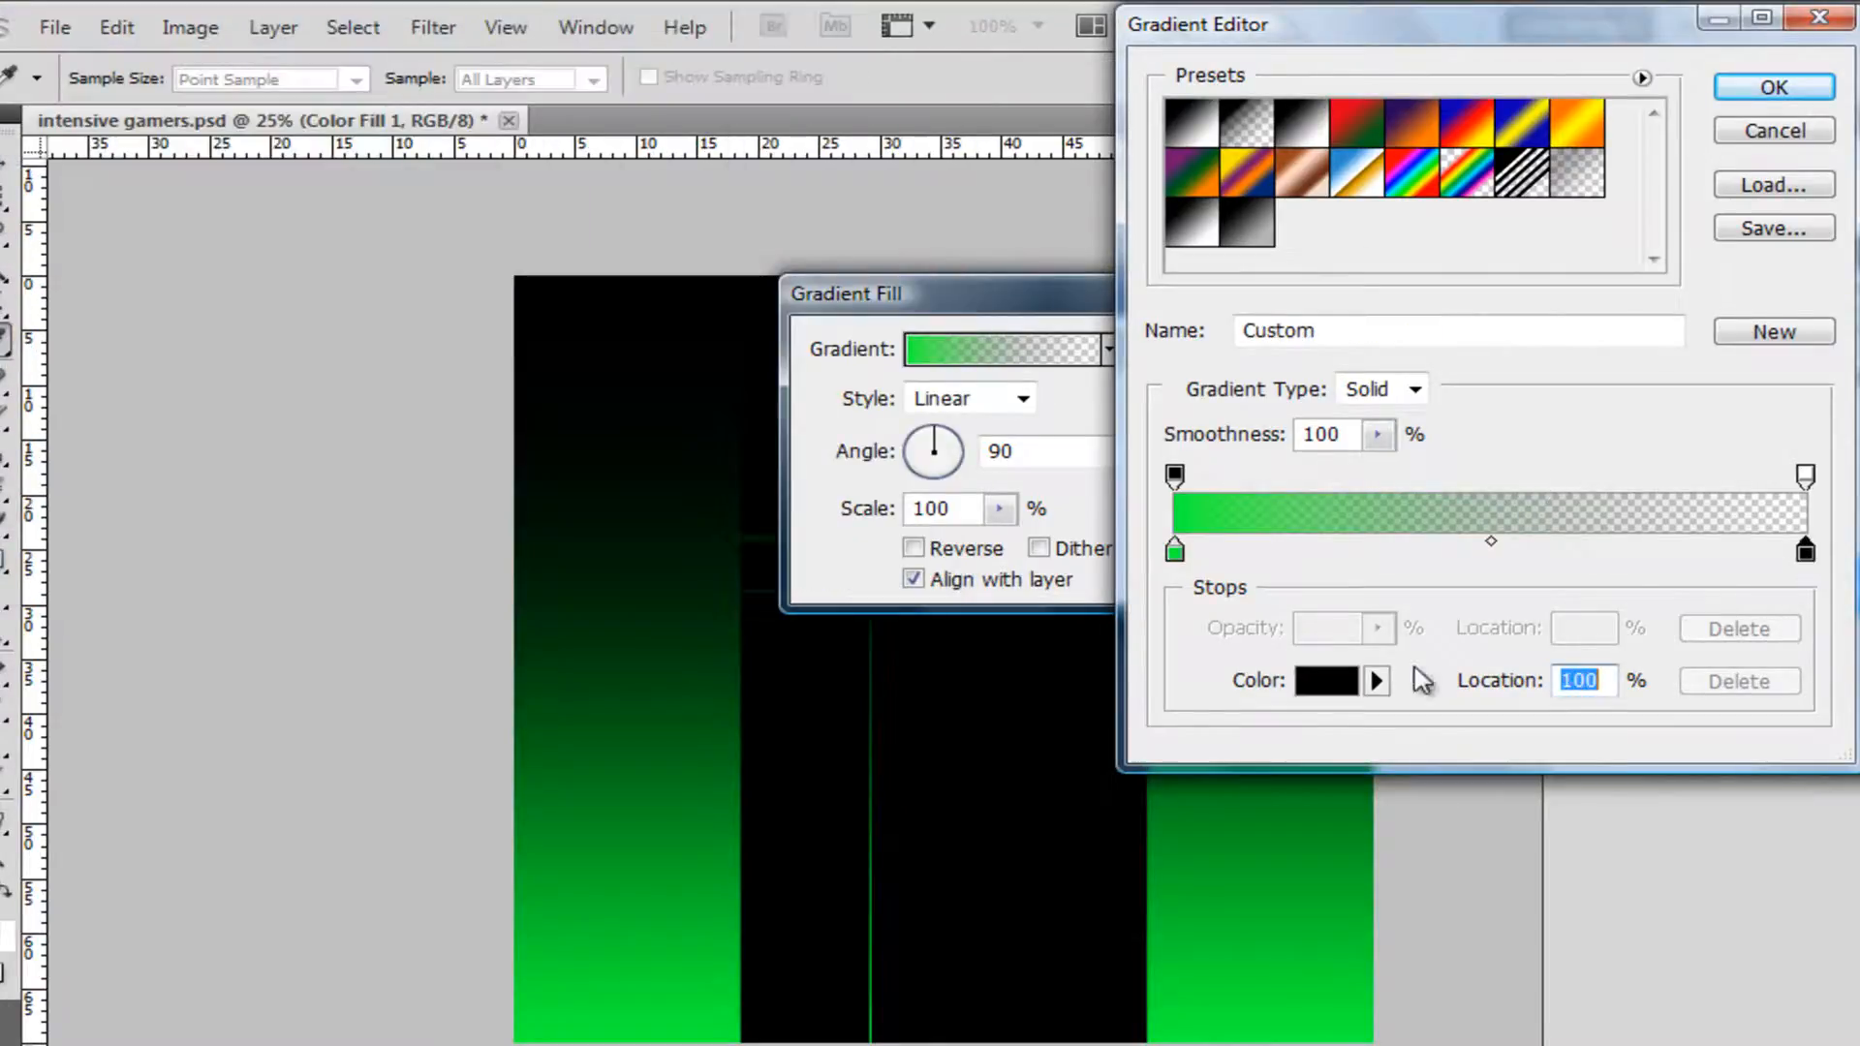
pyautogui.click(1320, 690)
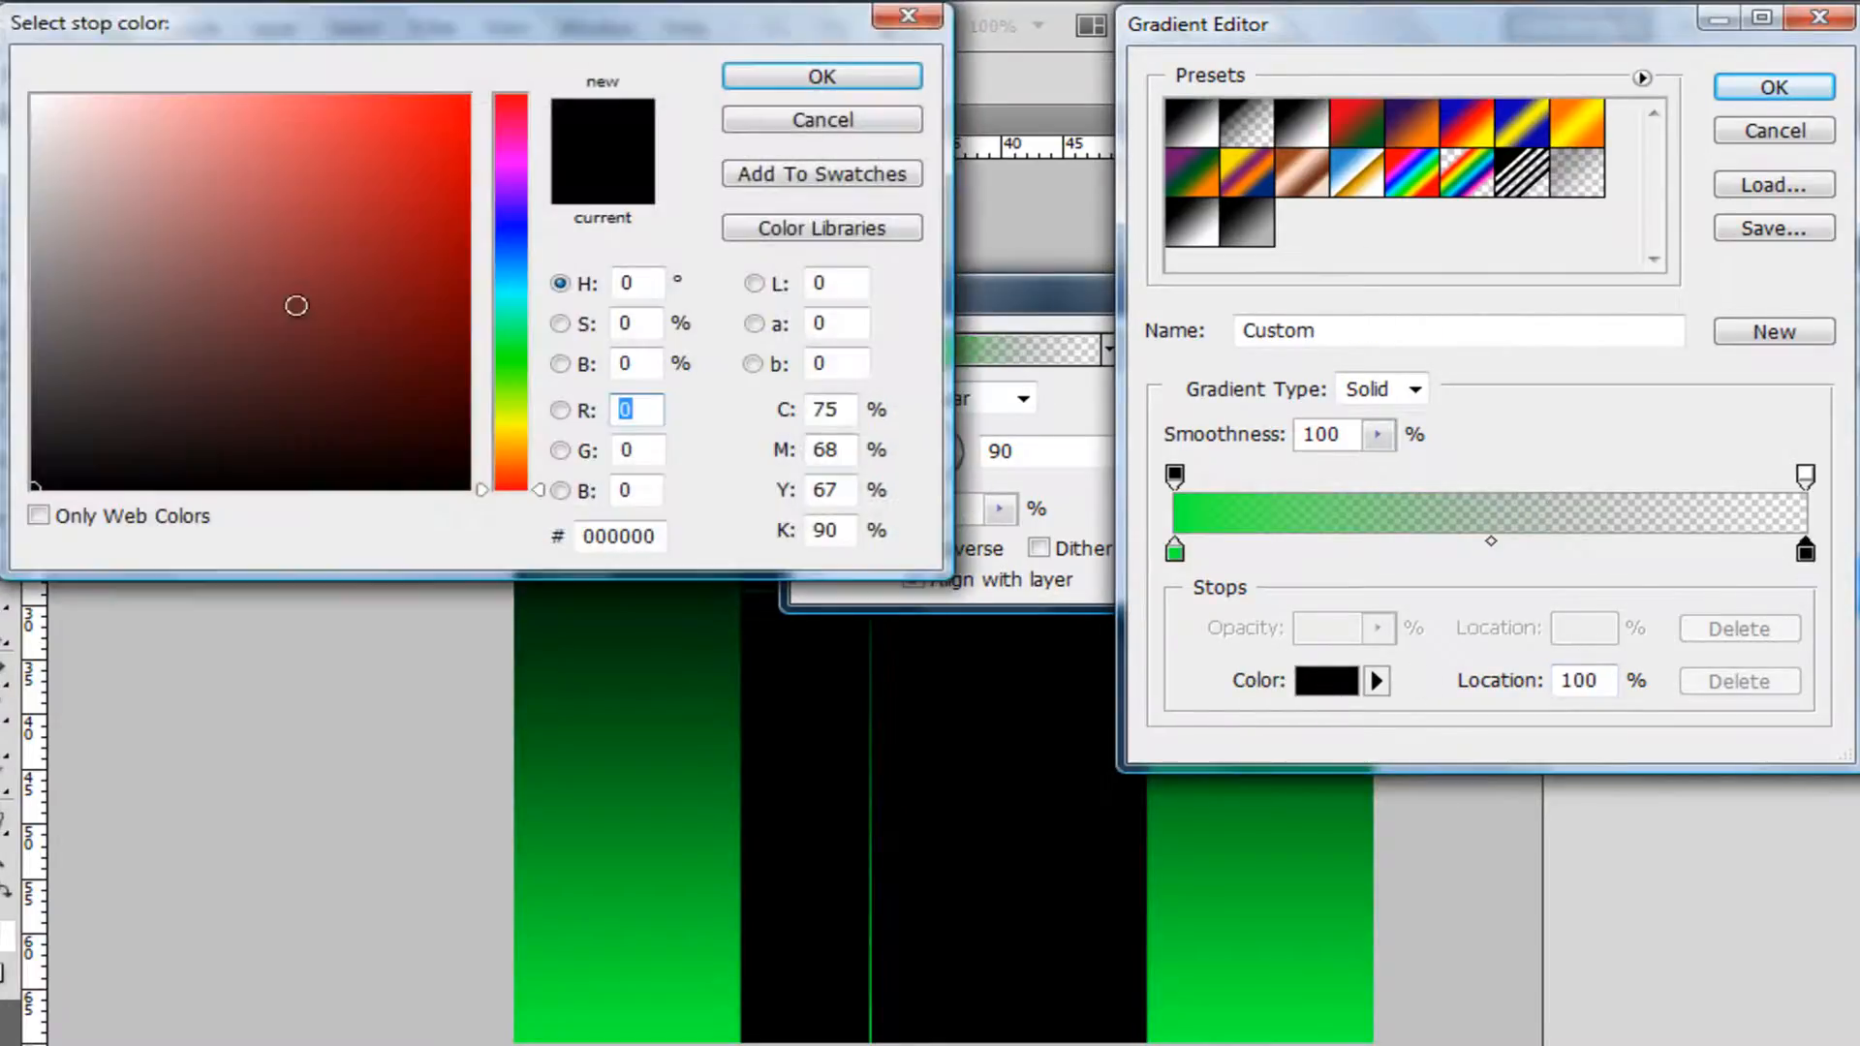
pyautogui.click(516, 376)
pyautogui.click(470, 96)
pyautogui.click(822, 76)
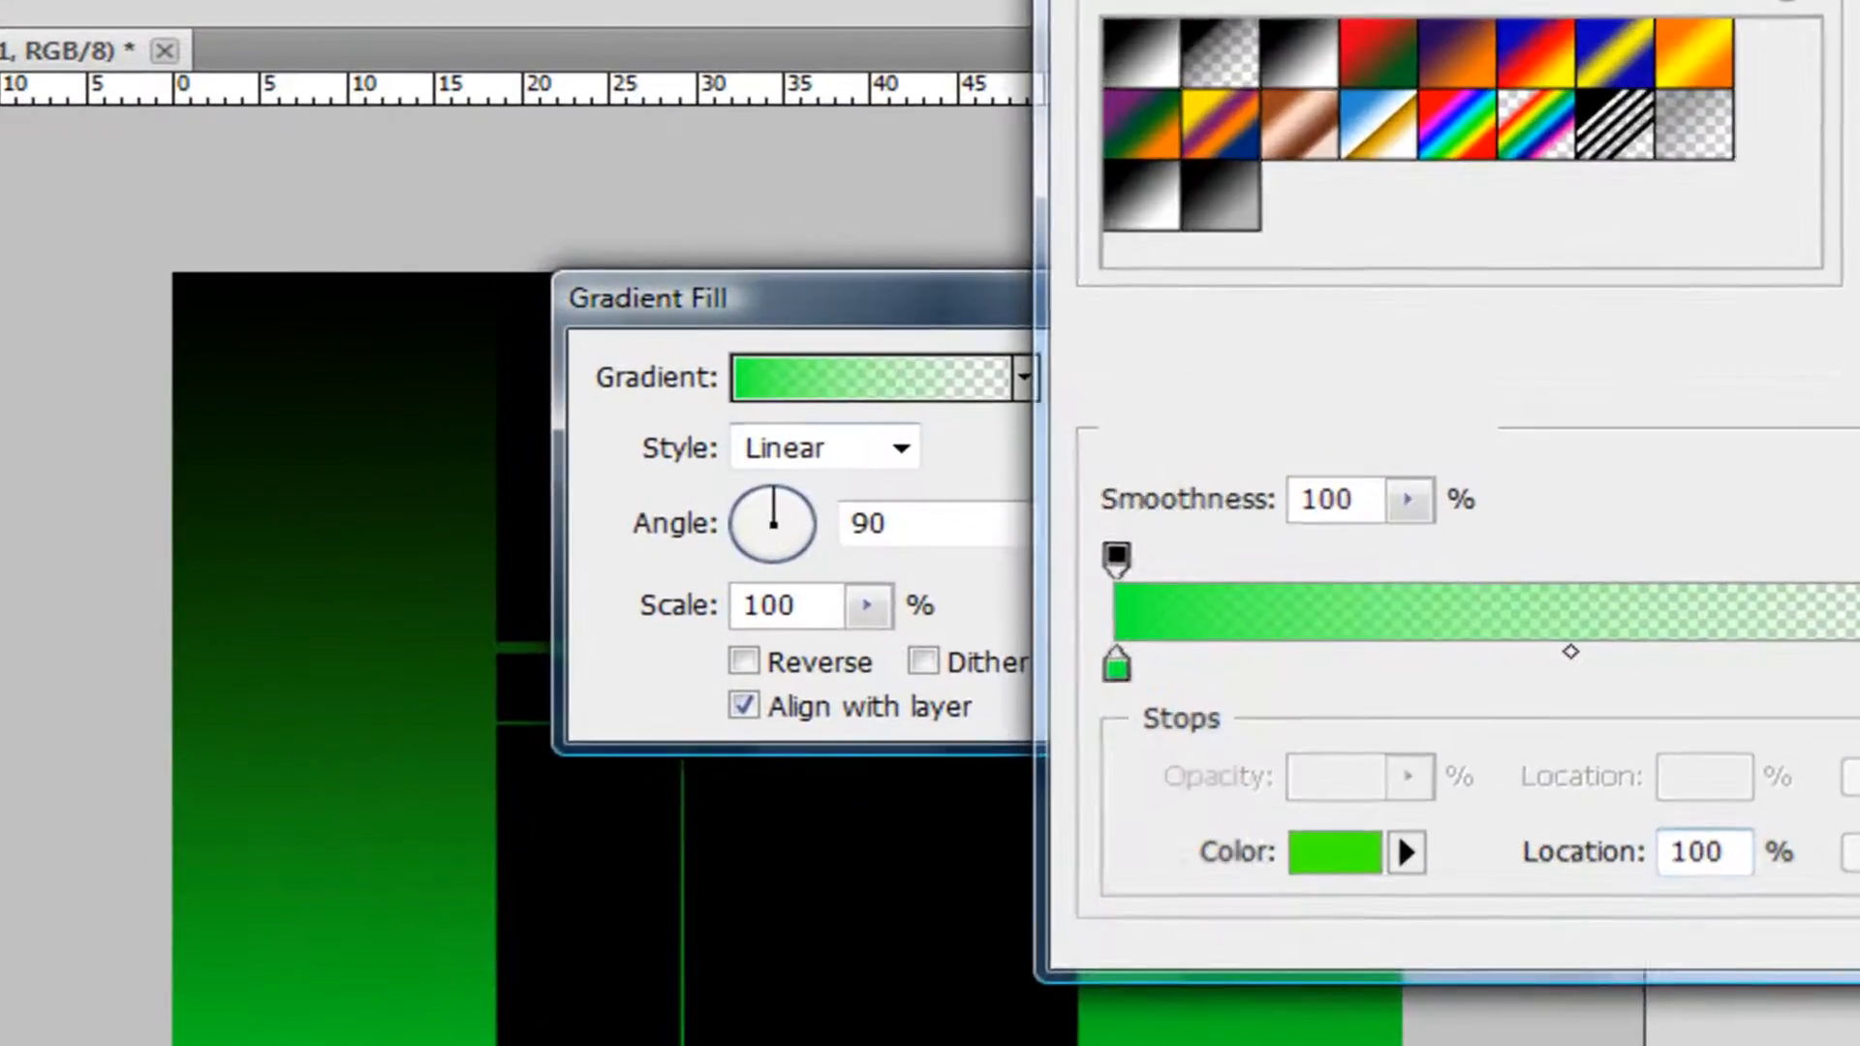
pyautogui.press('Return')
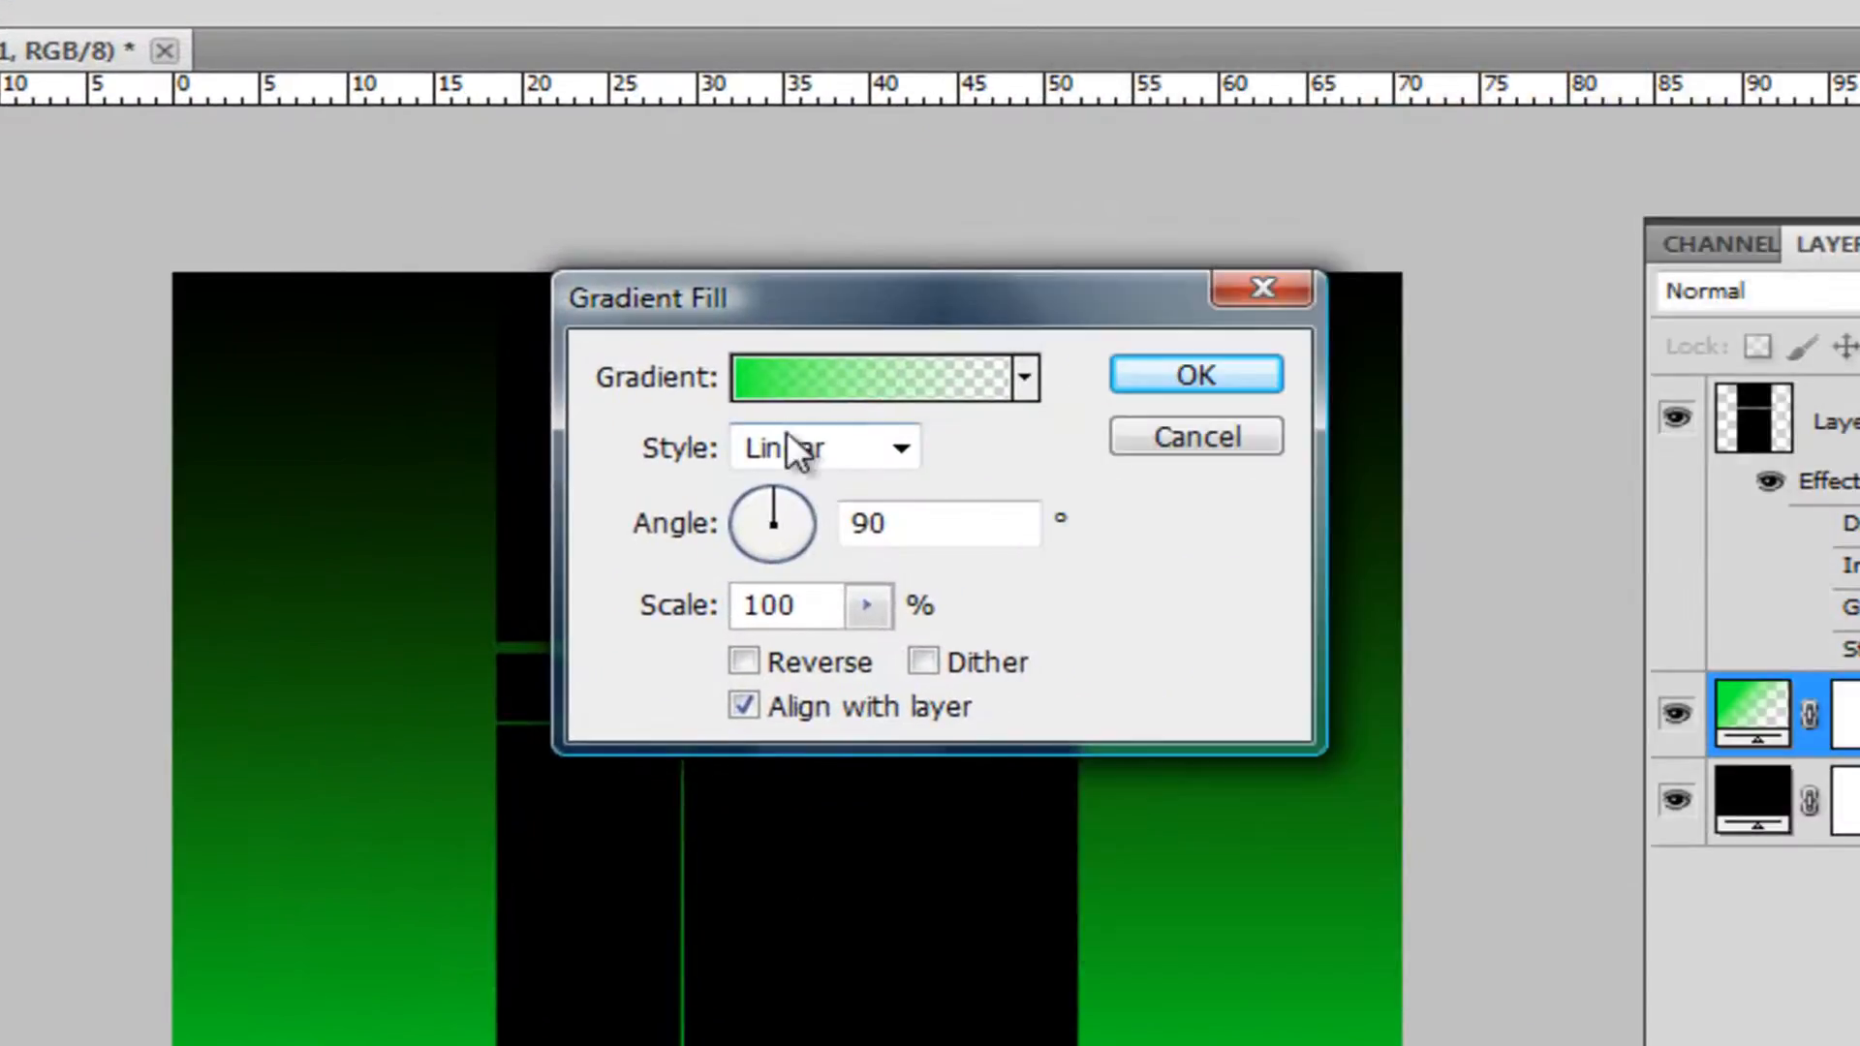
# - Make the gradient fill Radial with a scale of 140% and apply it
pyautogui.click(838, 432)
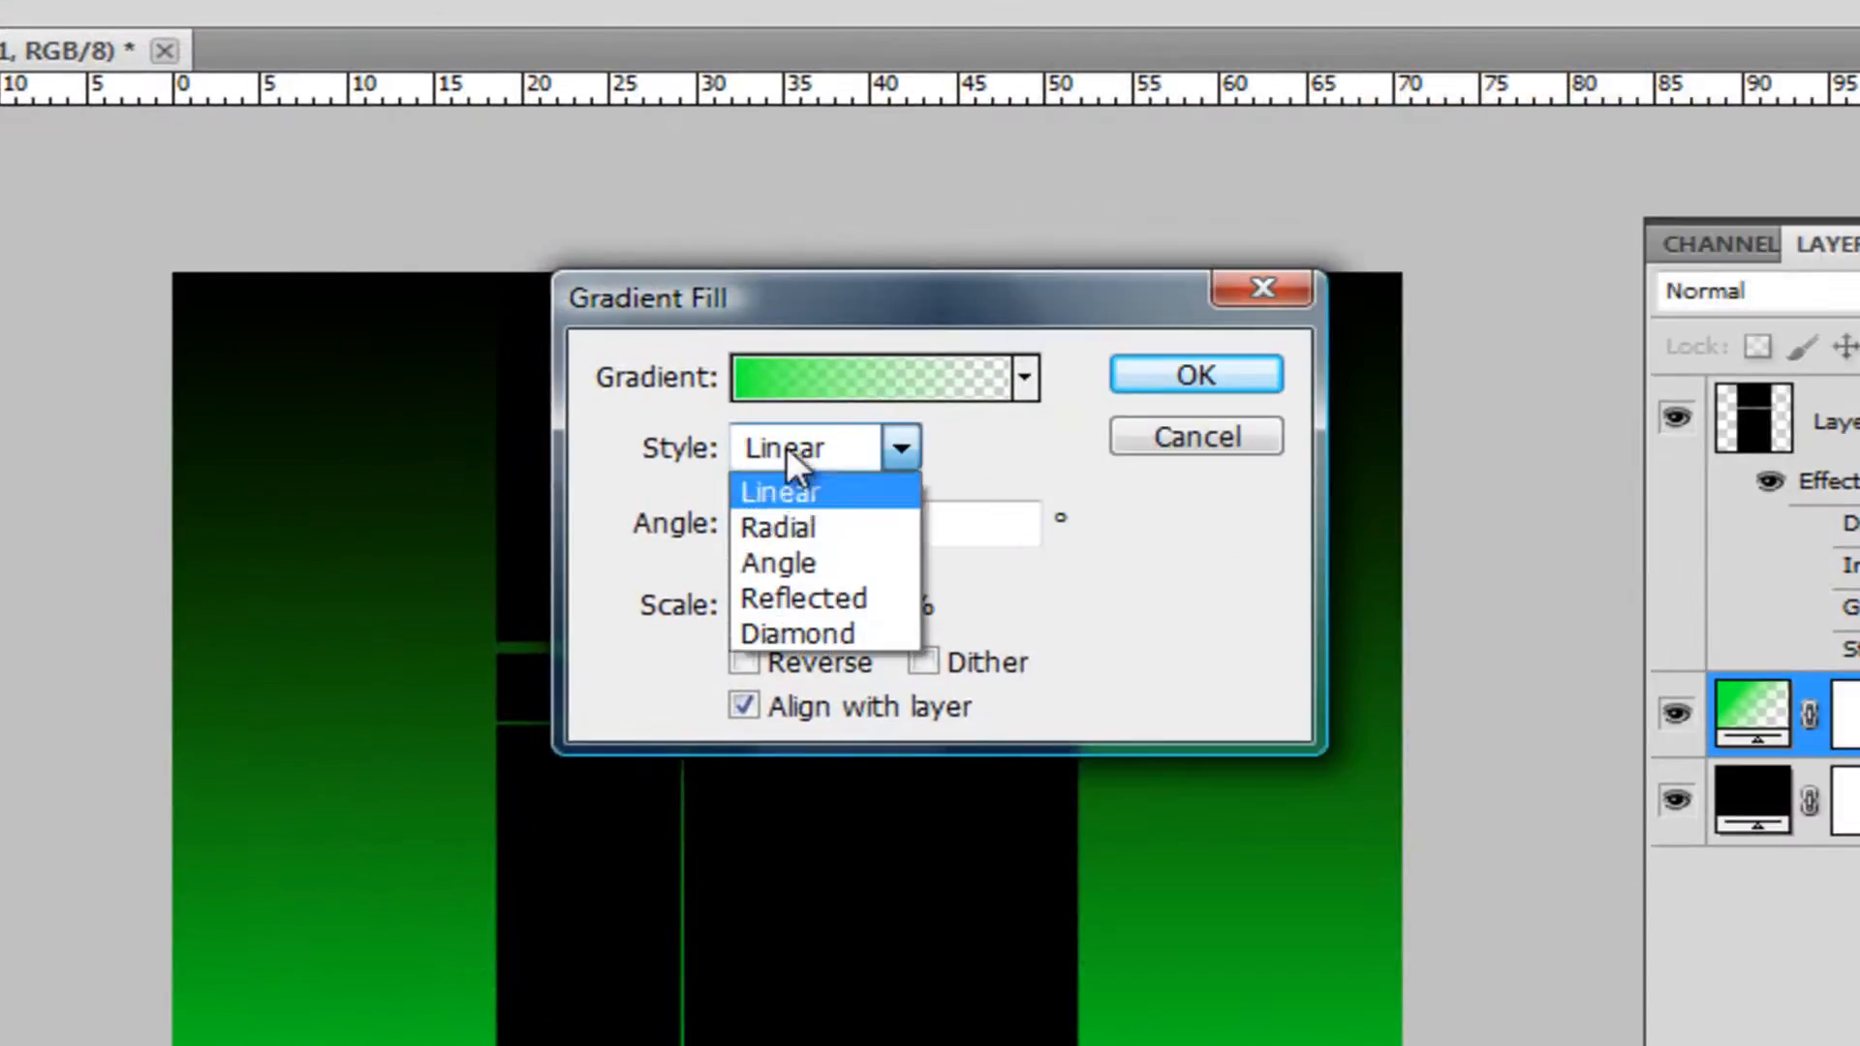
pyautogui.click(793, 526)
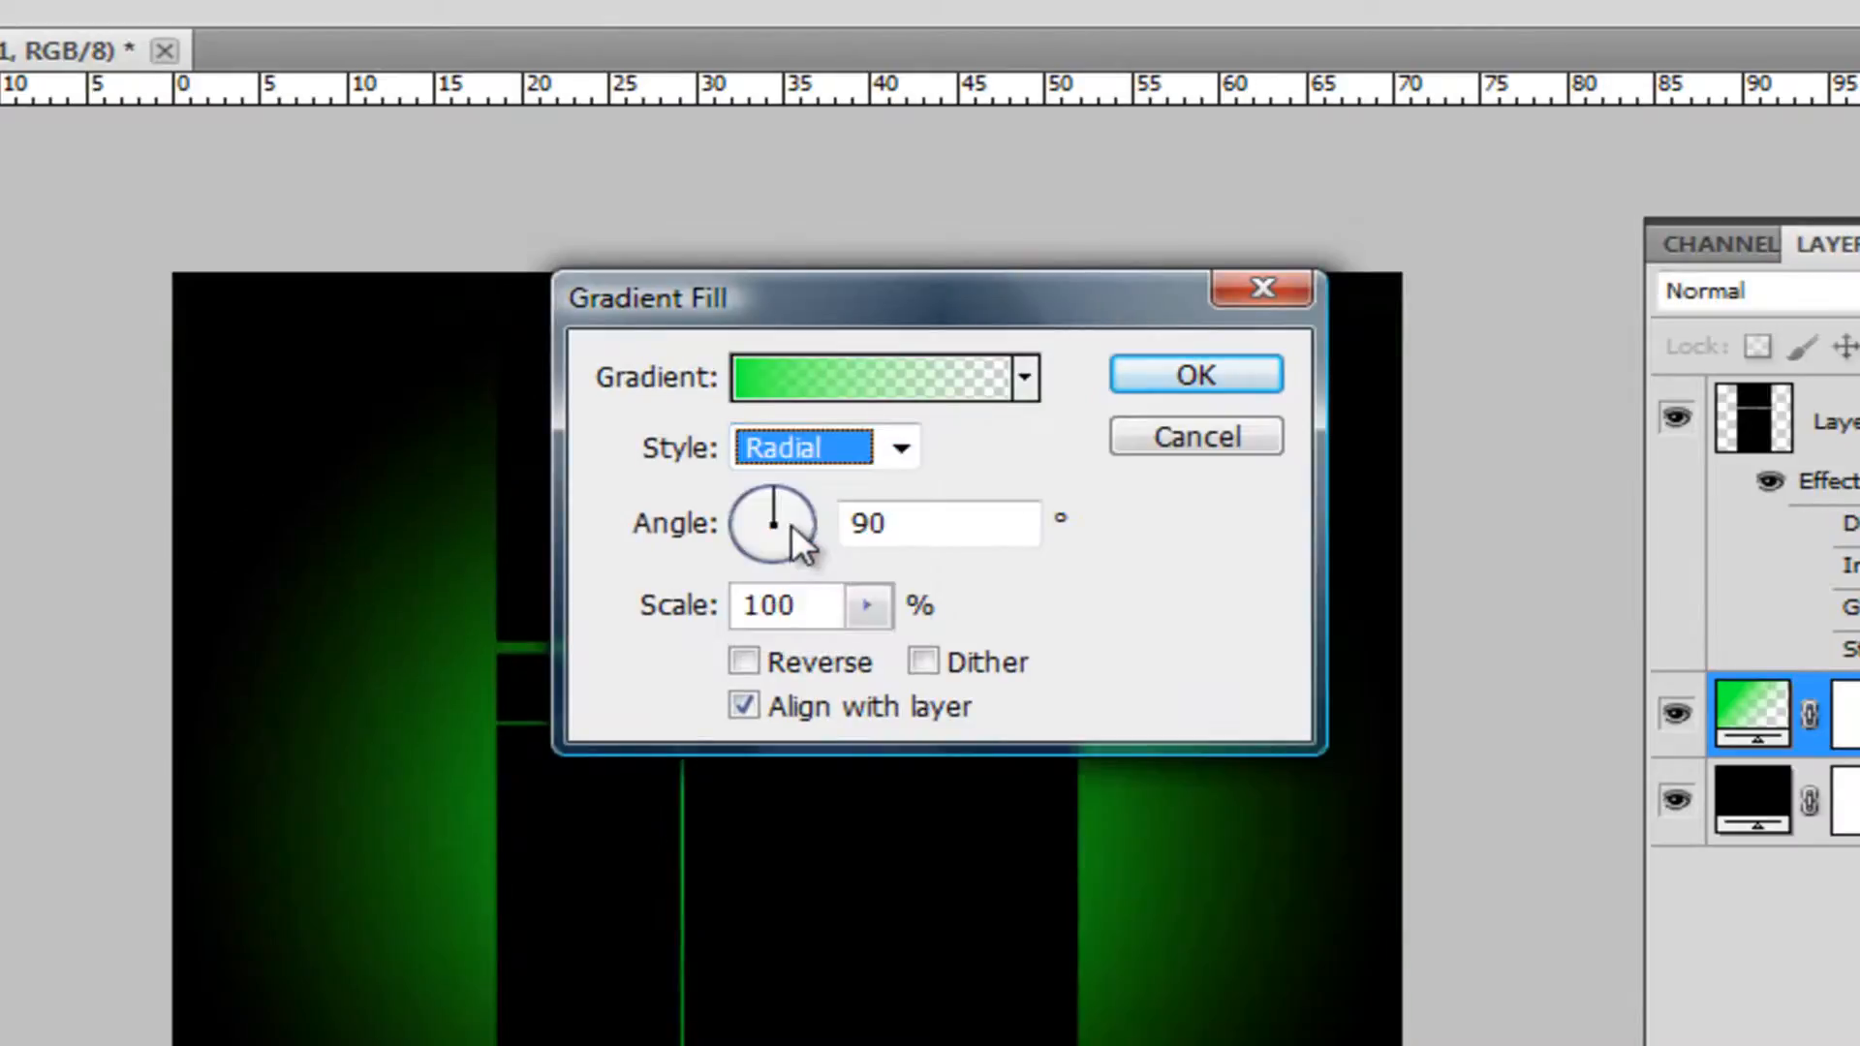
pyautogui.click(865, 606)
pyautogui.moveTo(870, 654); pyautogui.dragTo(944, 654)
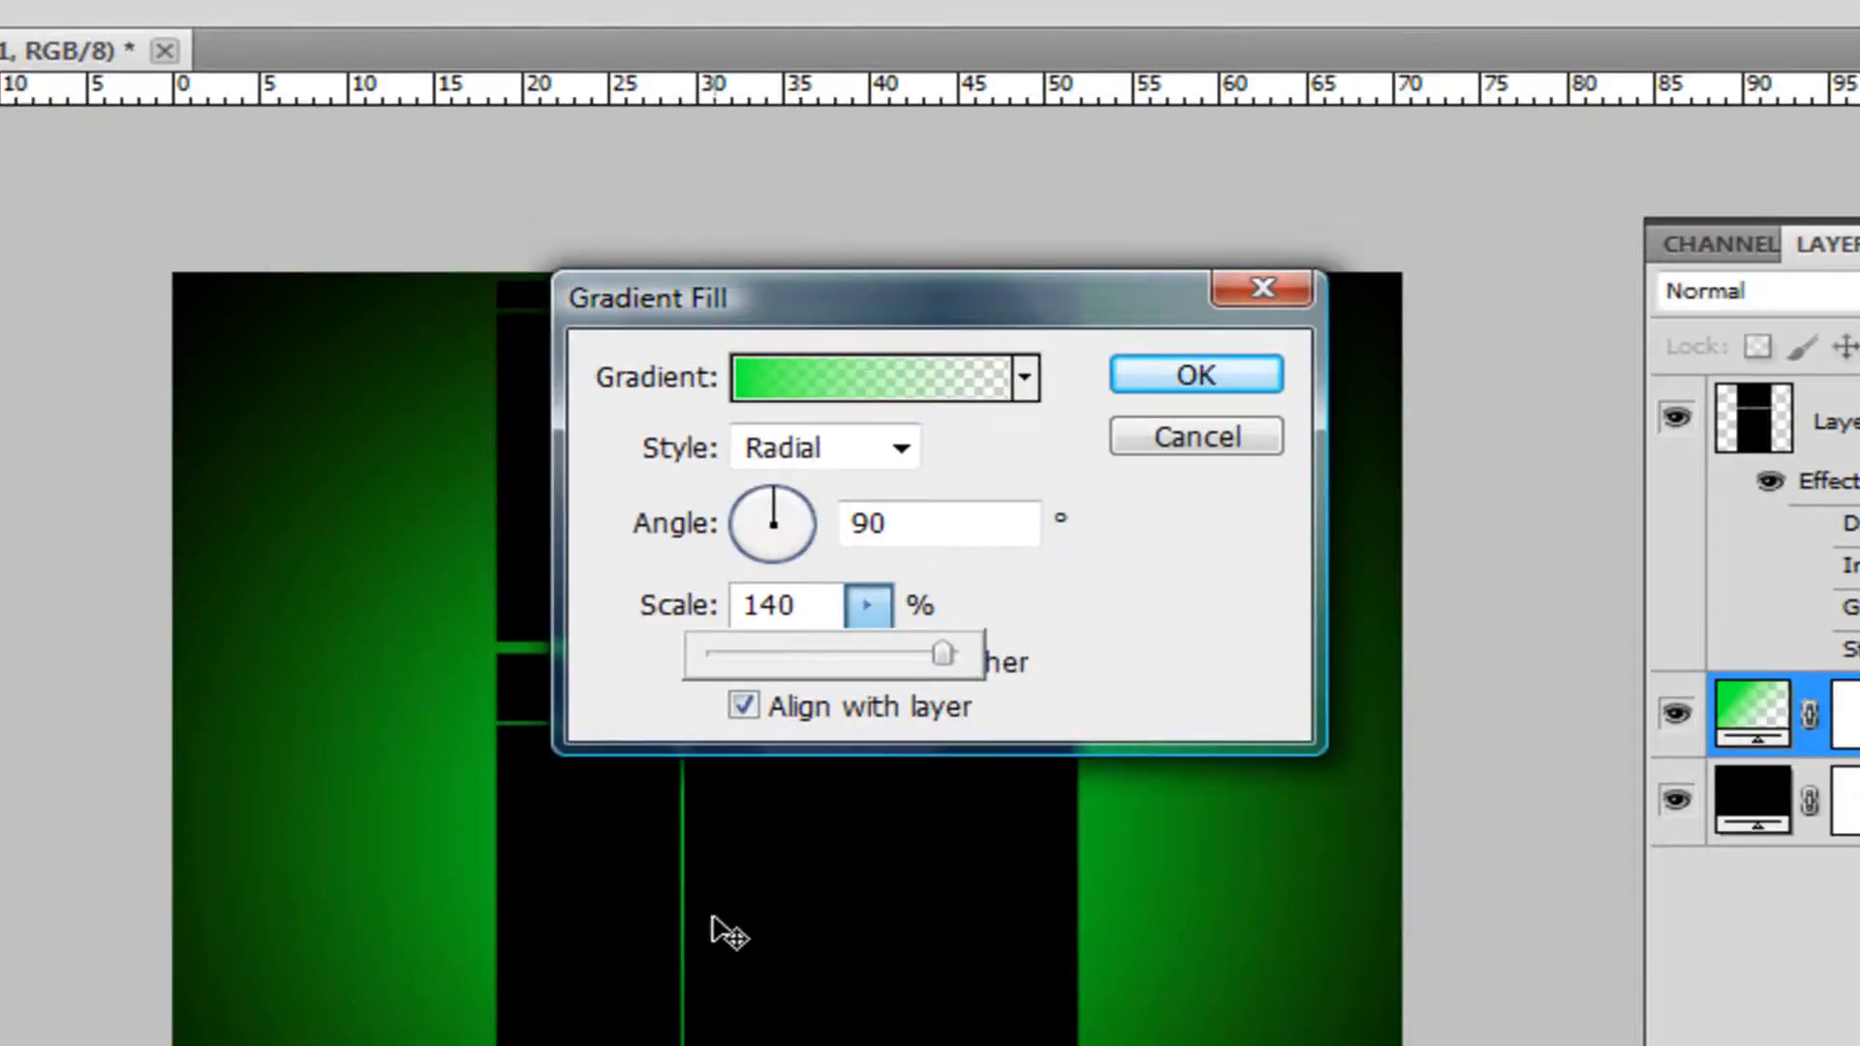
pyautogui.click(712, 923)
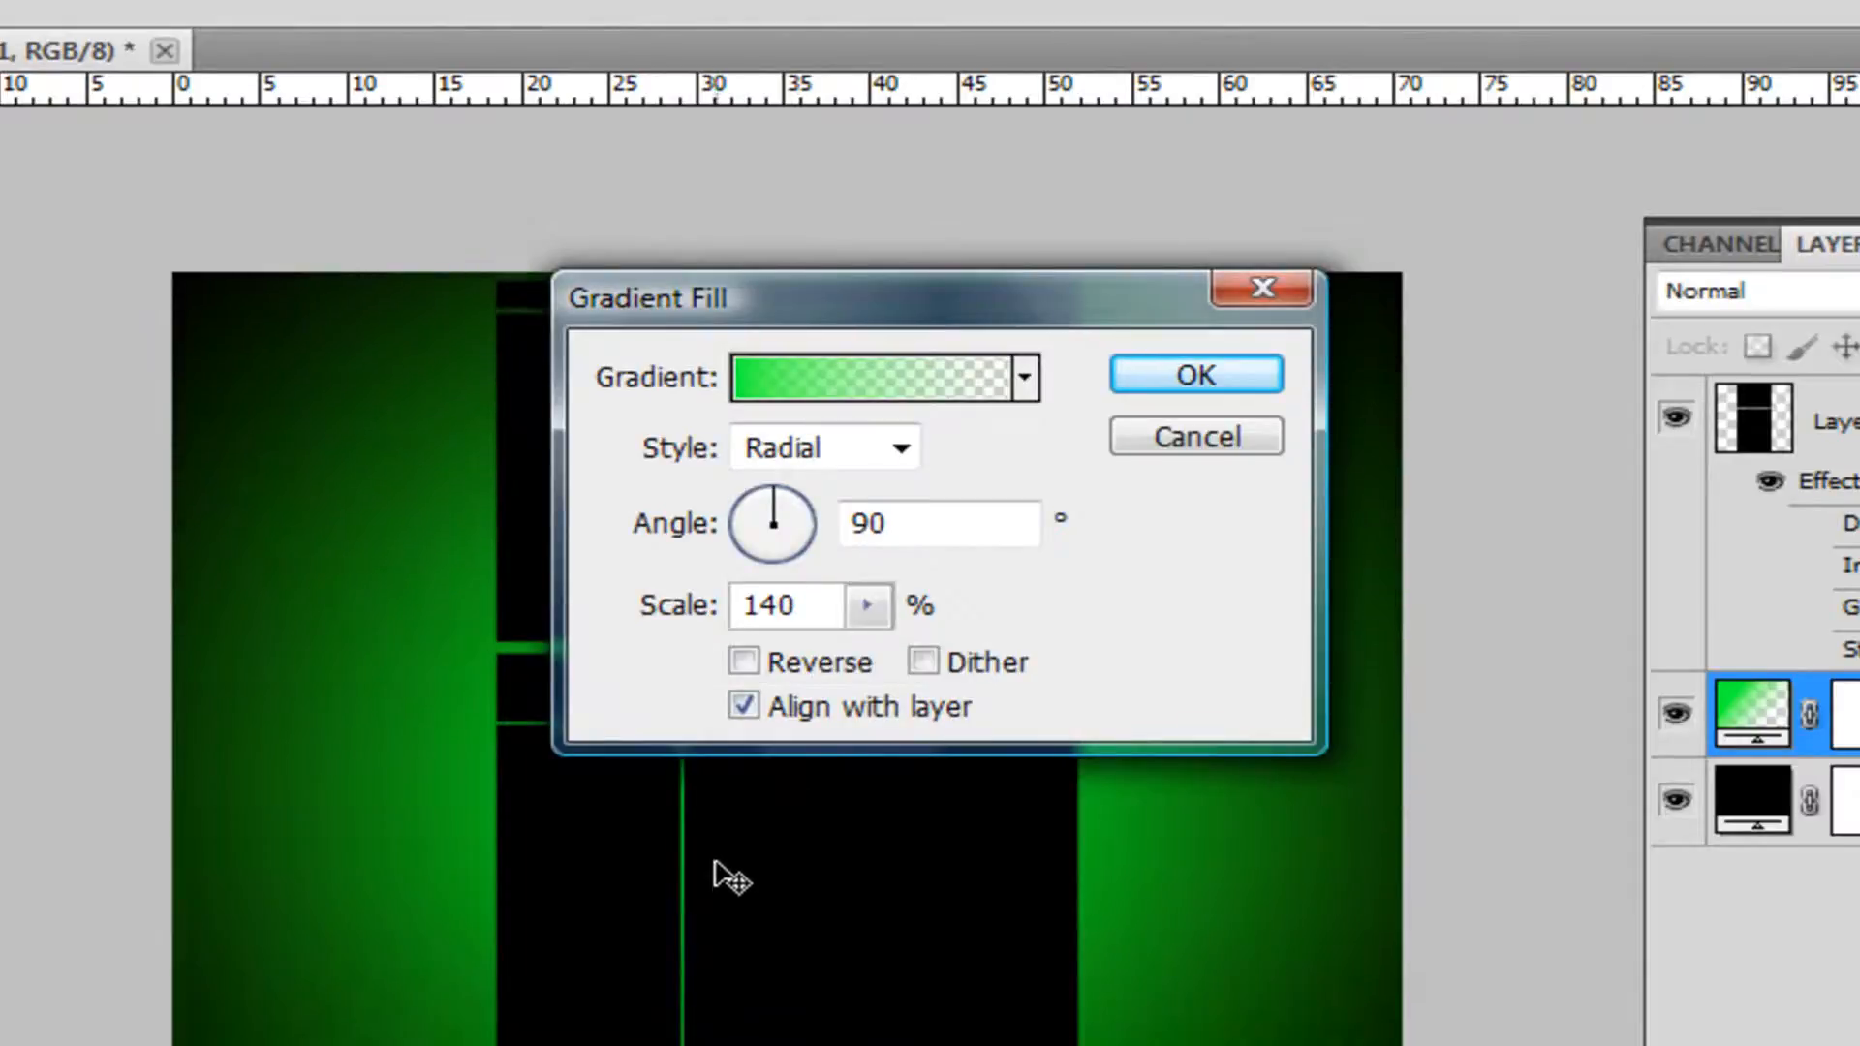
pyautogui.click(1186, 376)
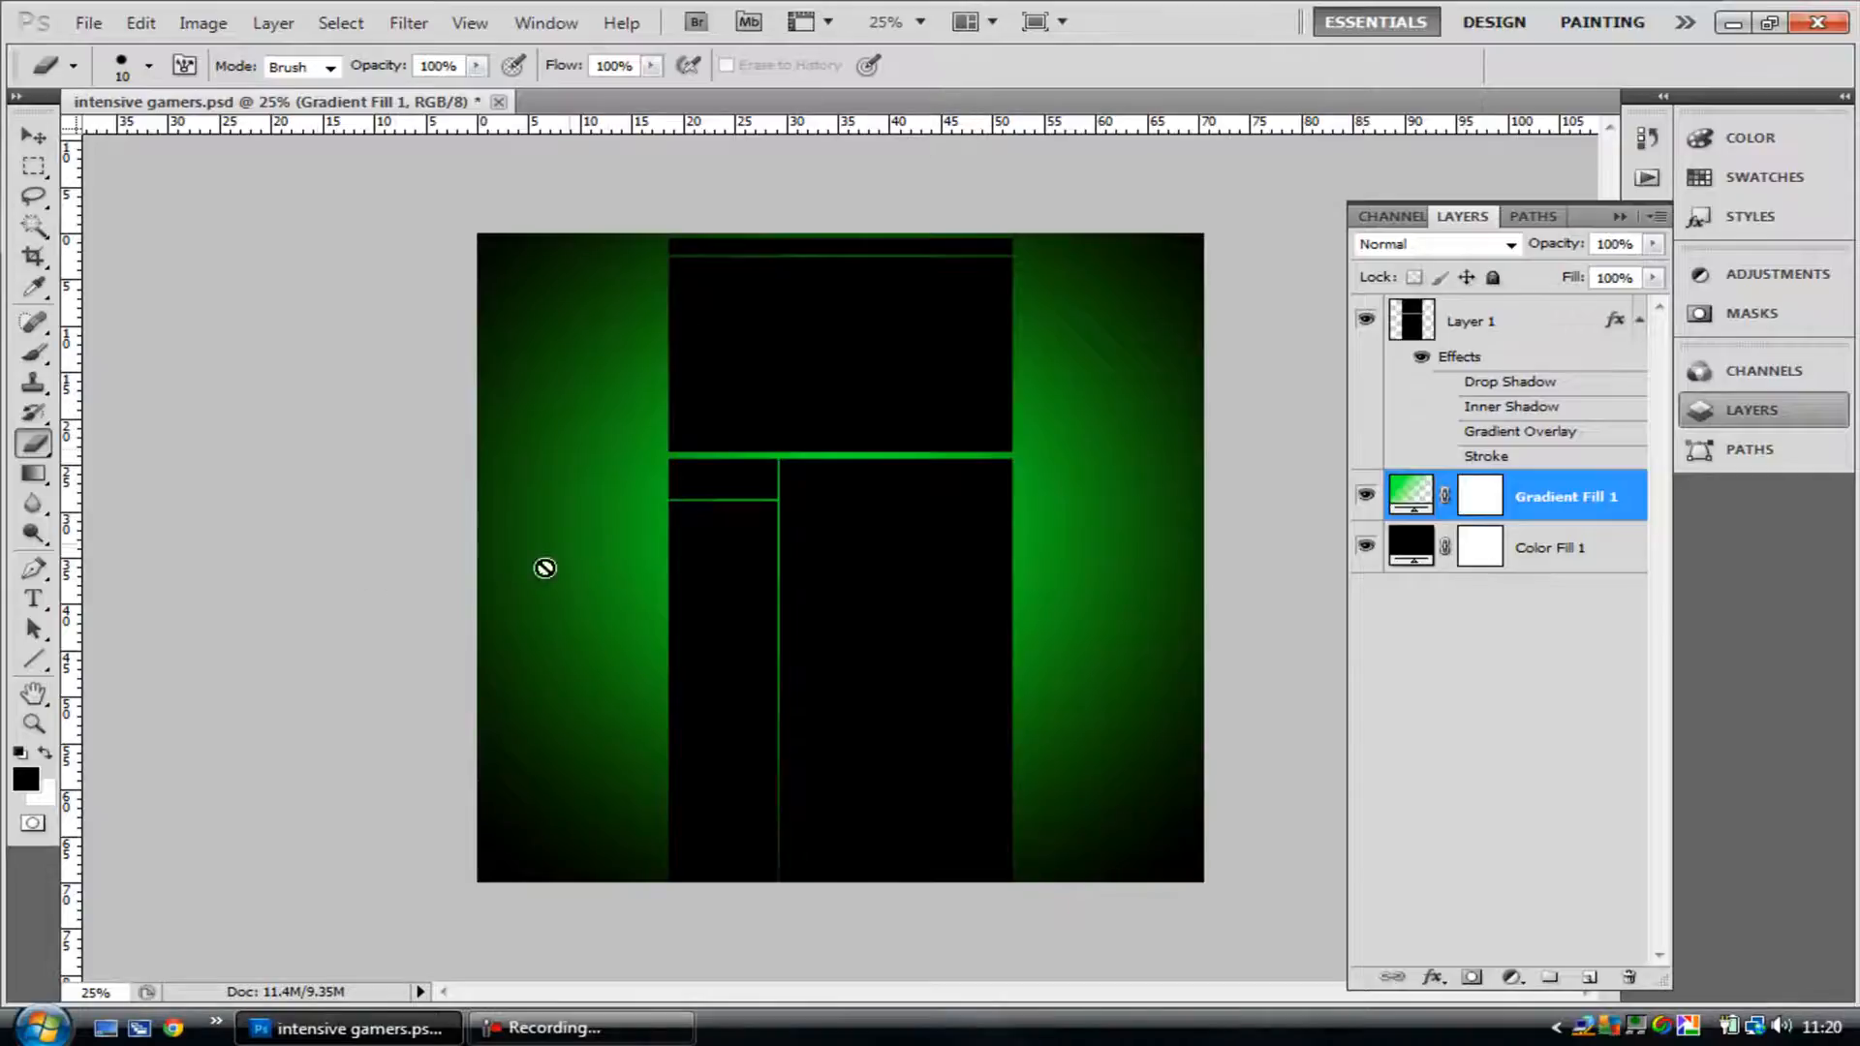
# - Add a pattern fill layer above the gradient, using the diagonal line pattern at 20% scale
pyautogui.click(1516, 974)
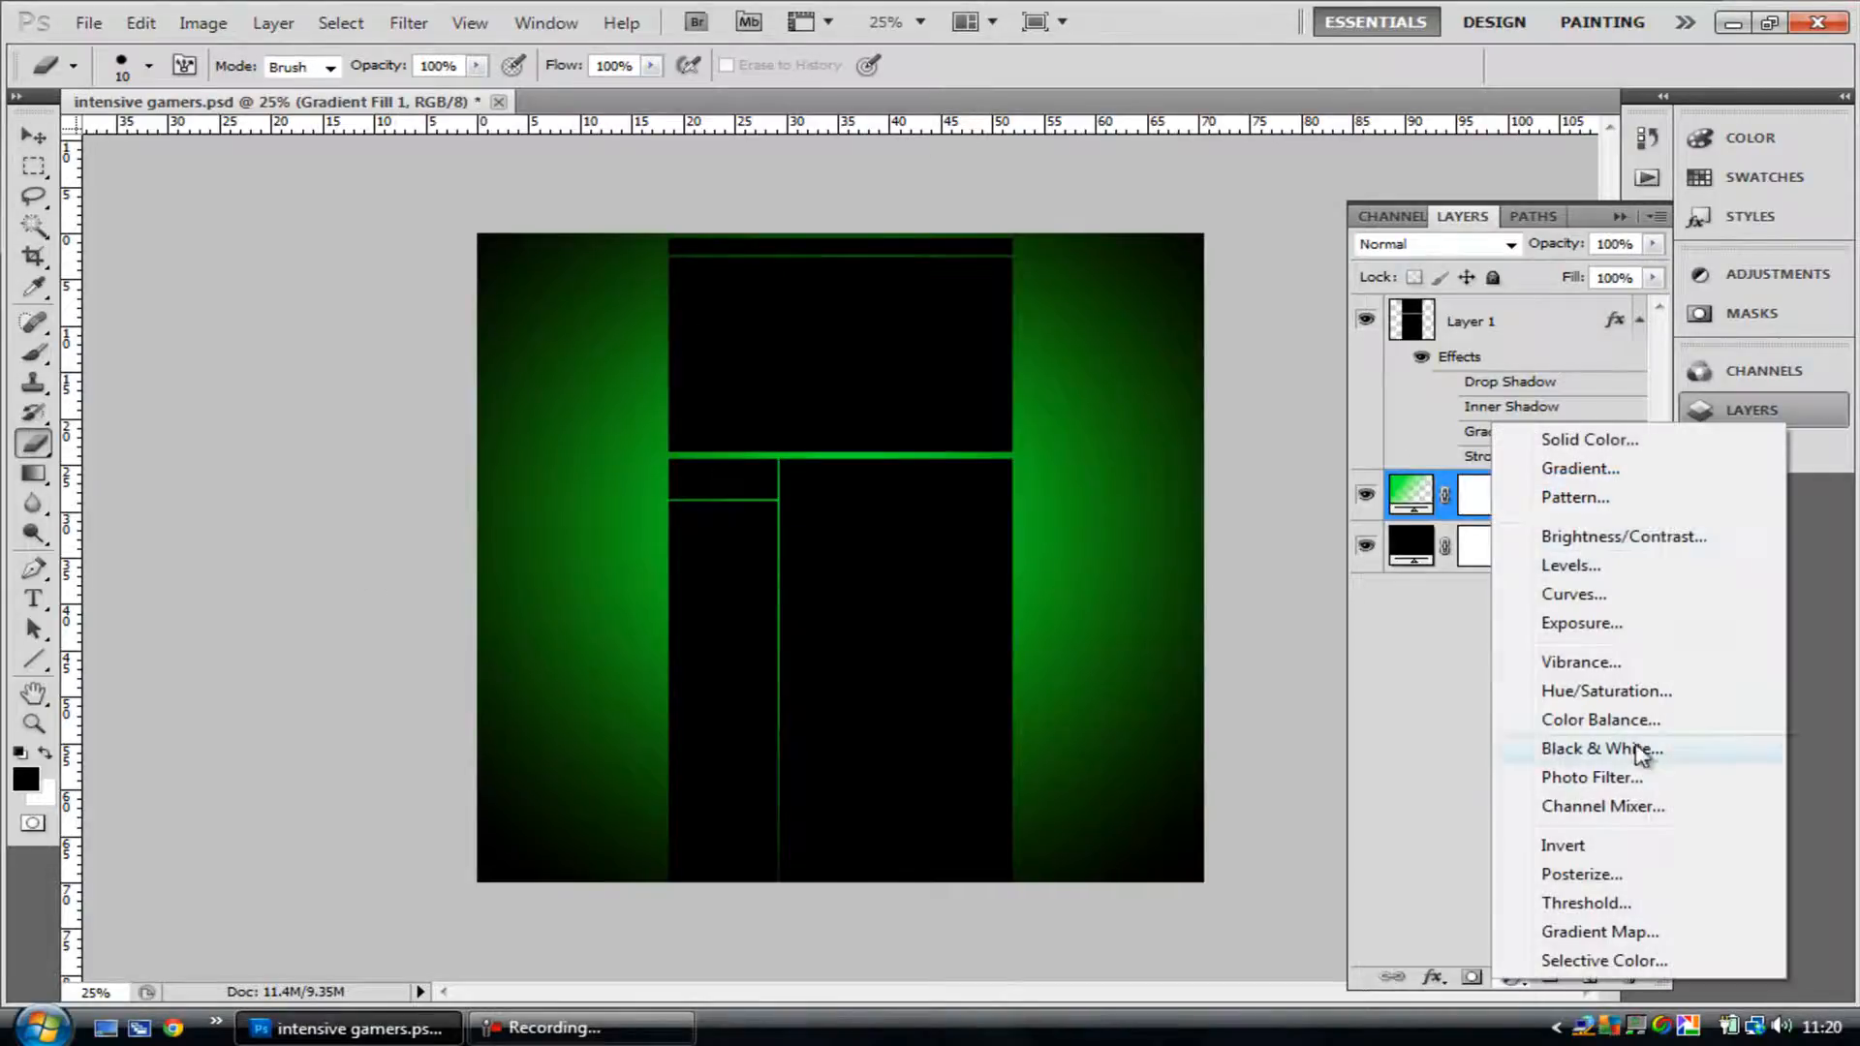
pyautogui.click(1637, 508)
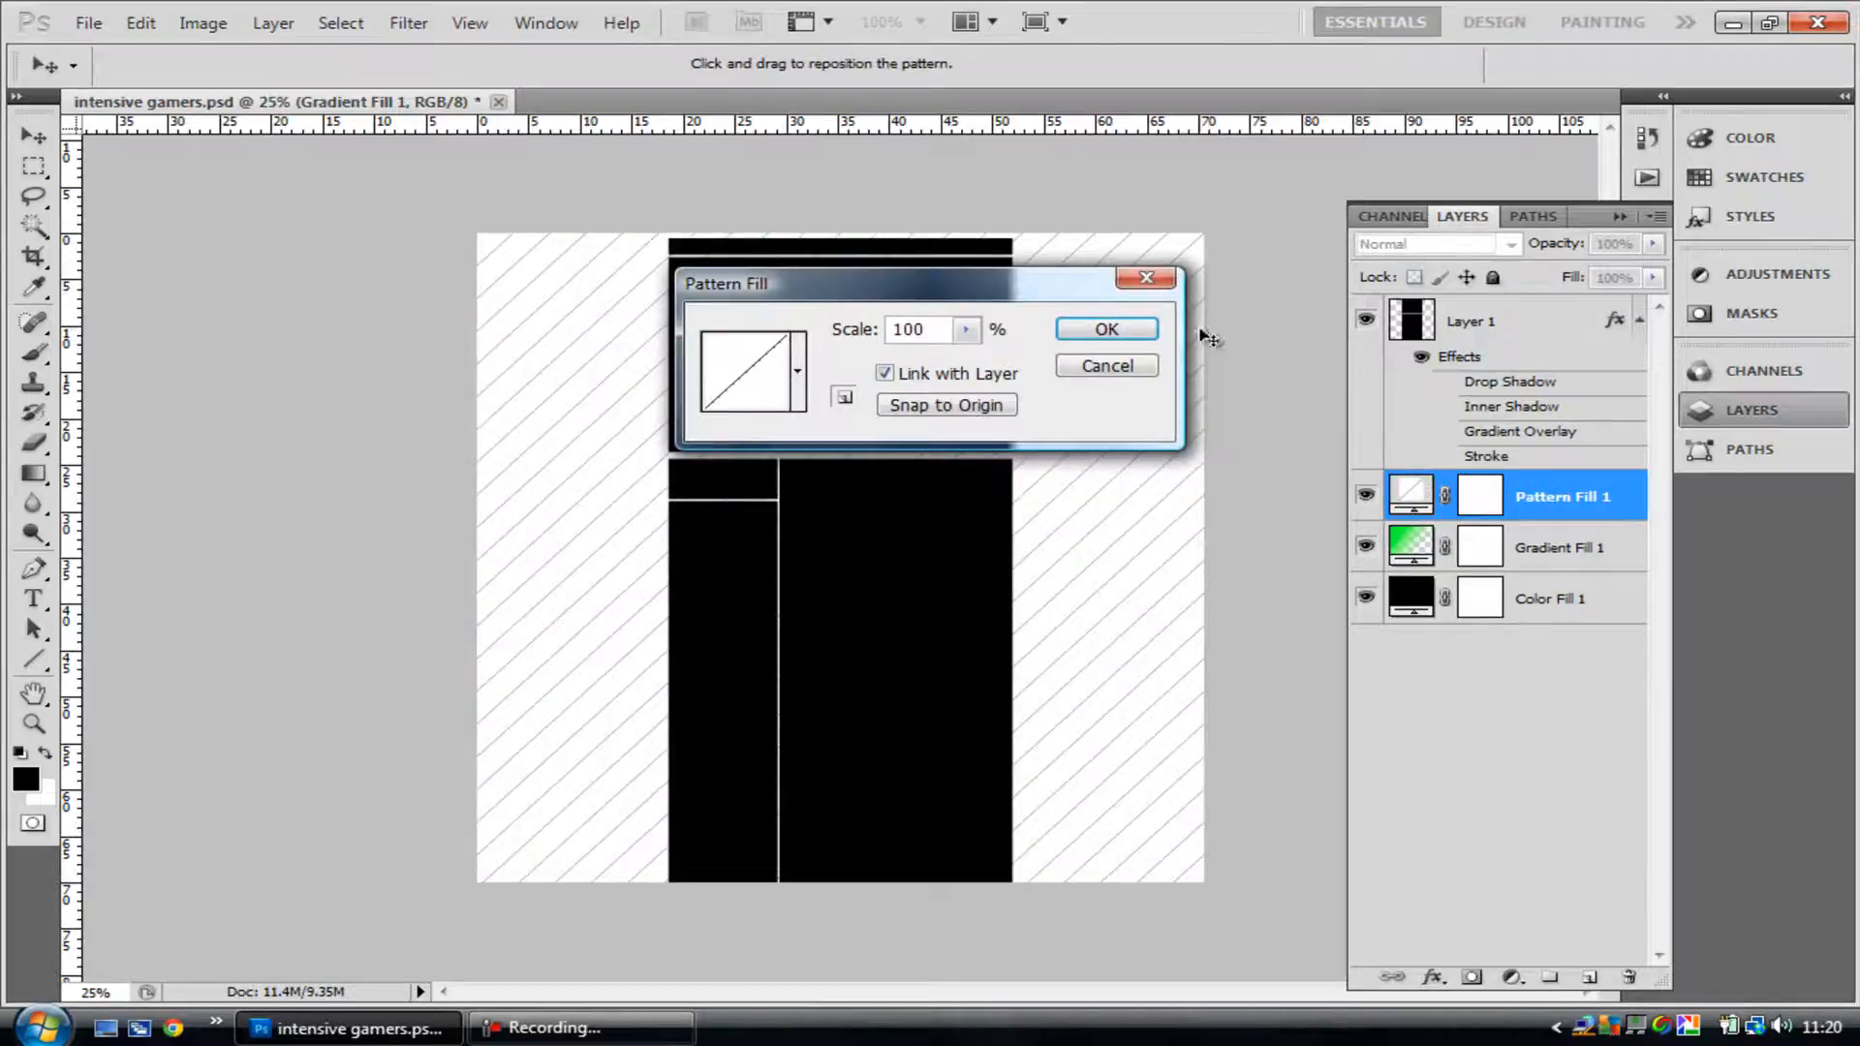
pyautogui.click(966, 329)
pyautogui.moveTo(966, 368); pyautogui.dragTo(959, 364)
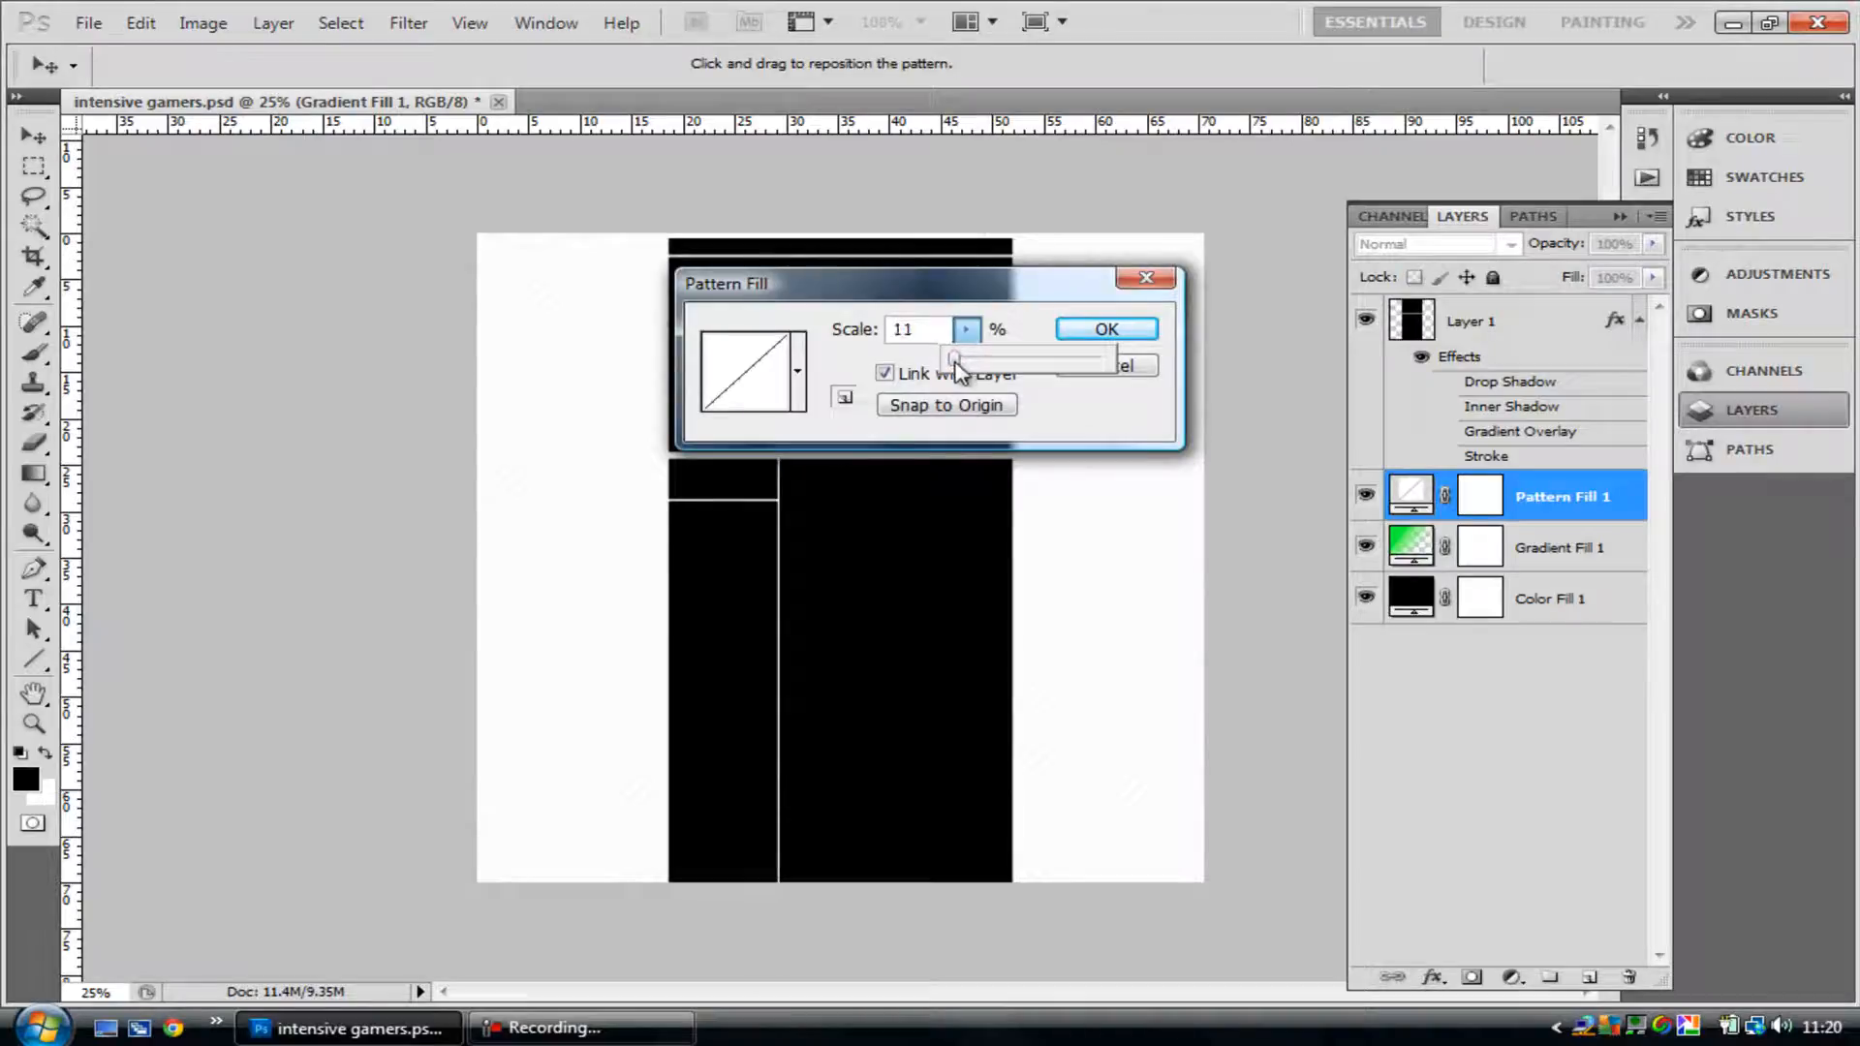
pyautogui.click(1087, 332)
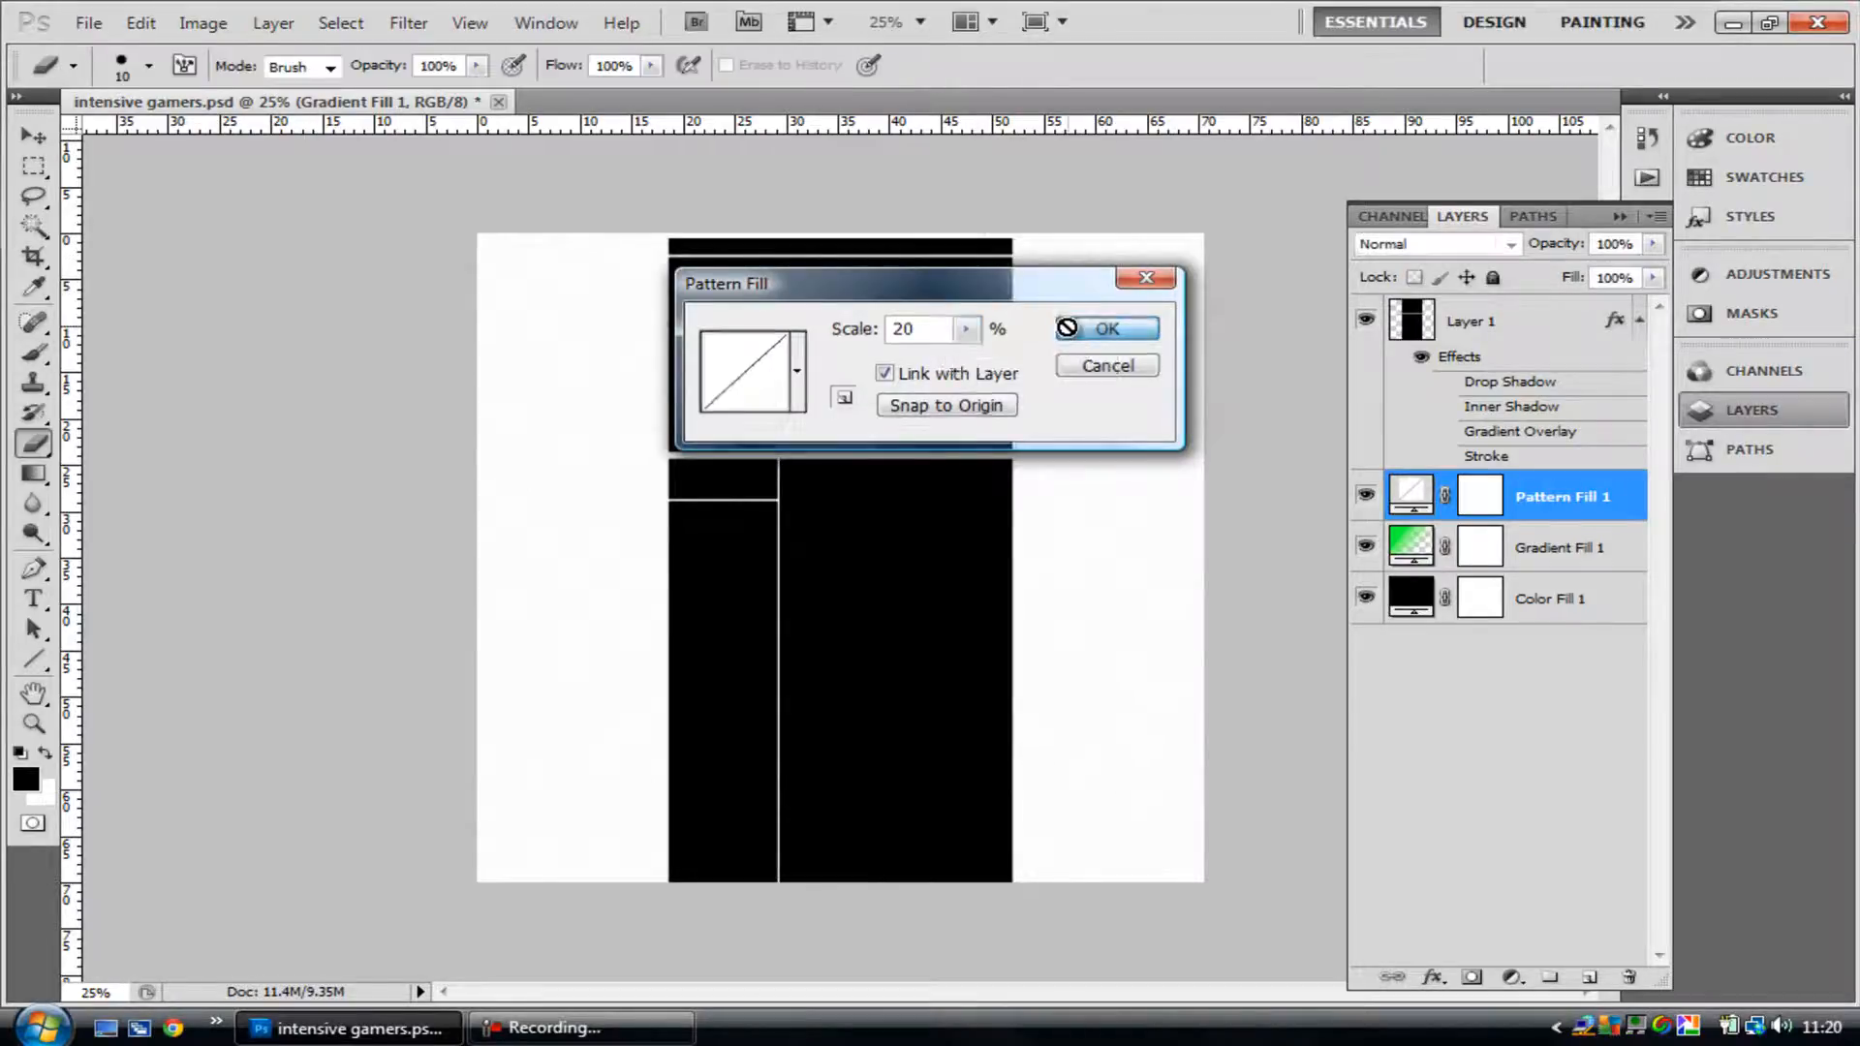
pyautogui.click(1086, 334)
# - Set the pattern fill layer's blend mode to Overlay and inspect the stripes on the green background
pyautogui.hotkey('ctrl', '+')
pyautogui.hotkey('ctrl', '+')
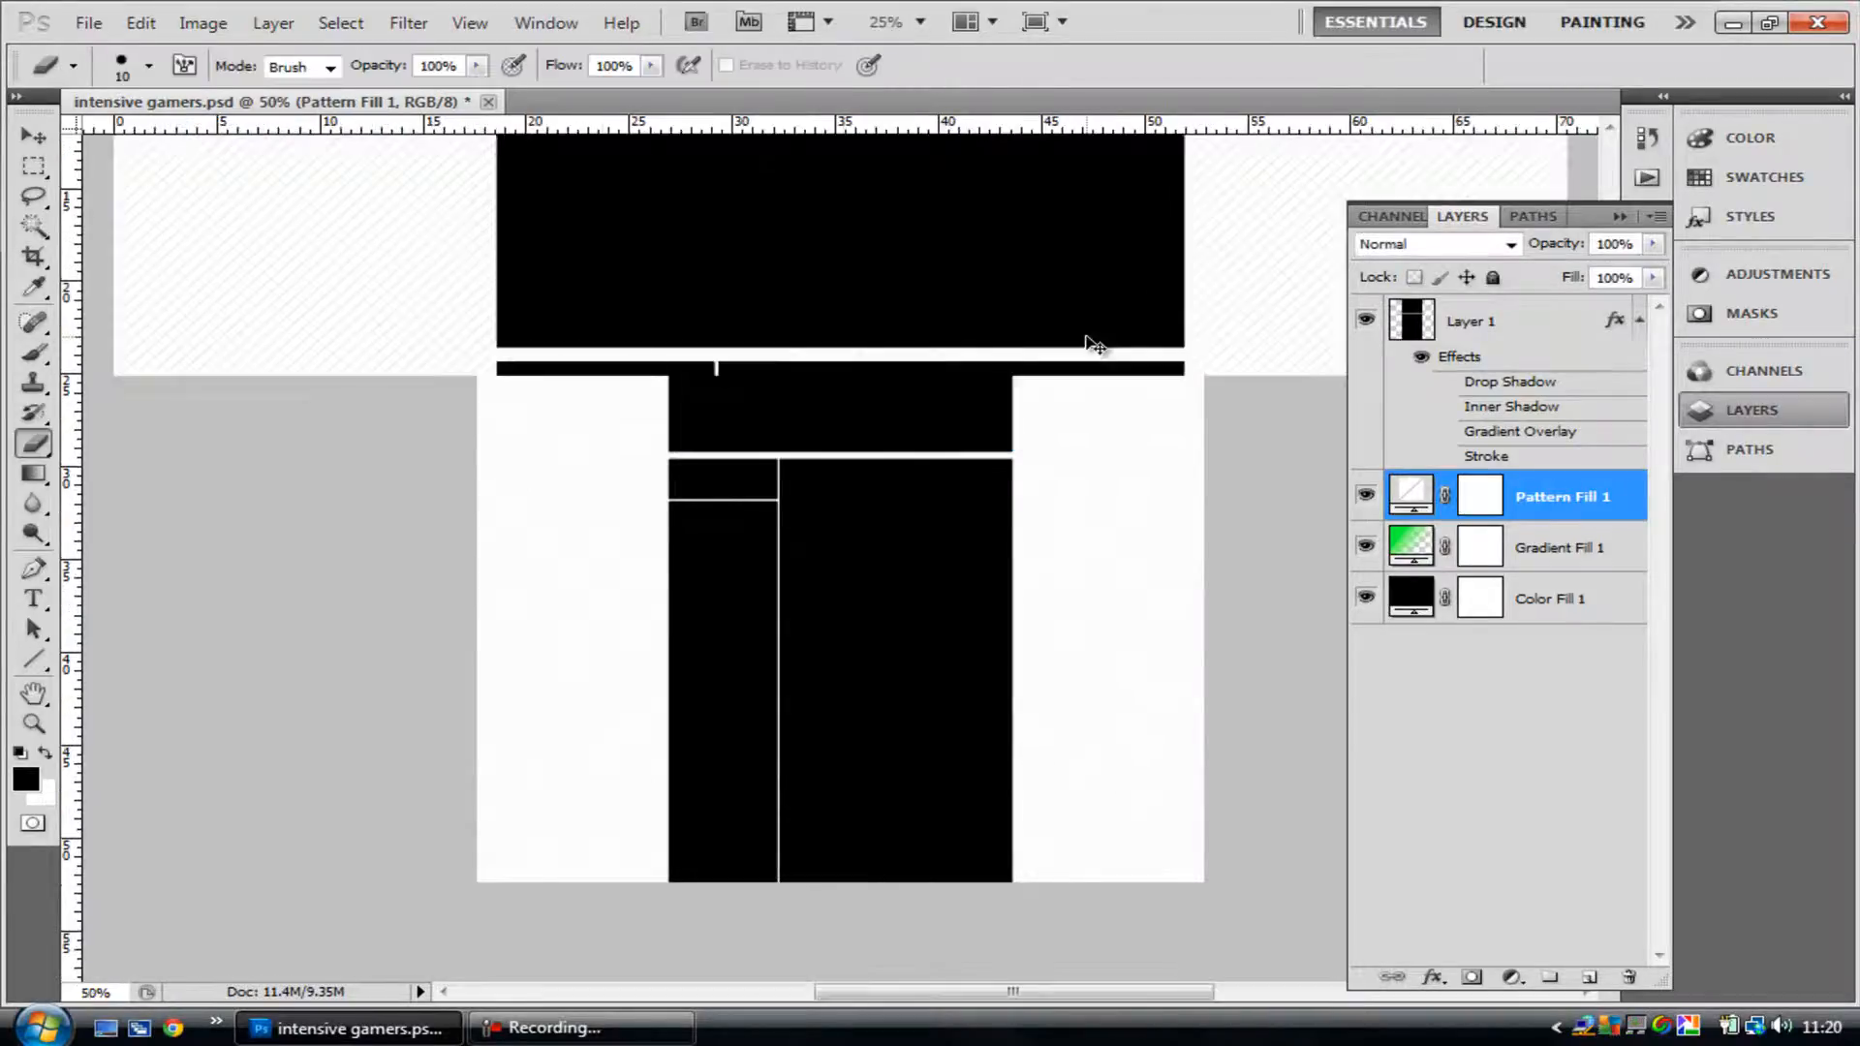
pyautogui.click(1462, 252)
pyautogui.click(1387, 583)
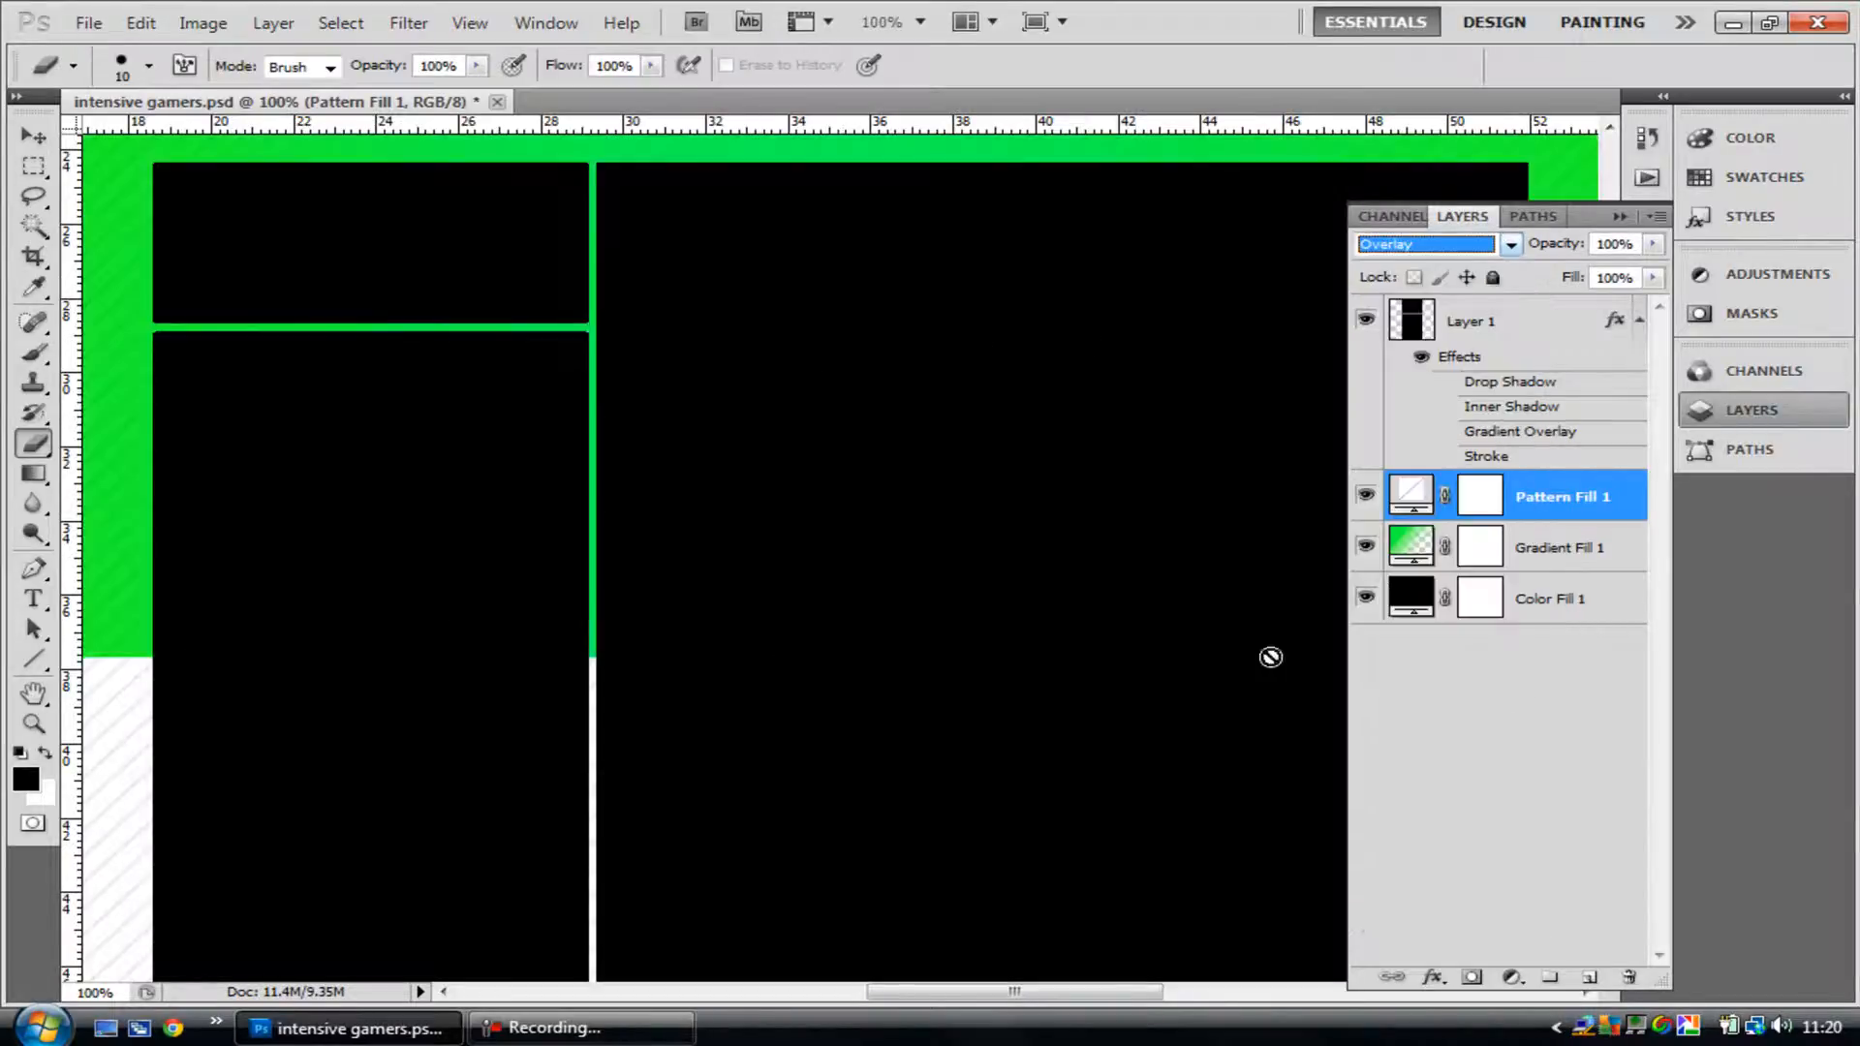
pyautogui.moveTo(947, 993); pyautogui.dragTo(835, 1008)
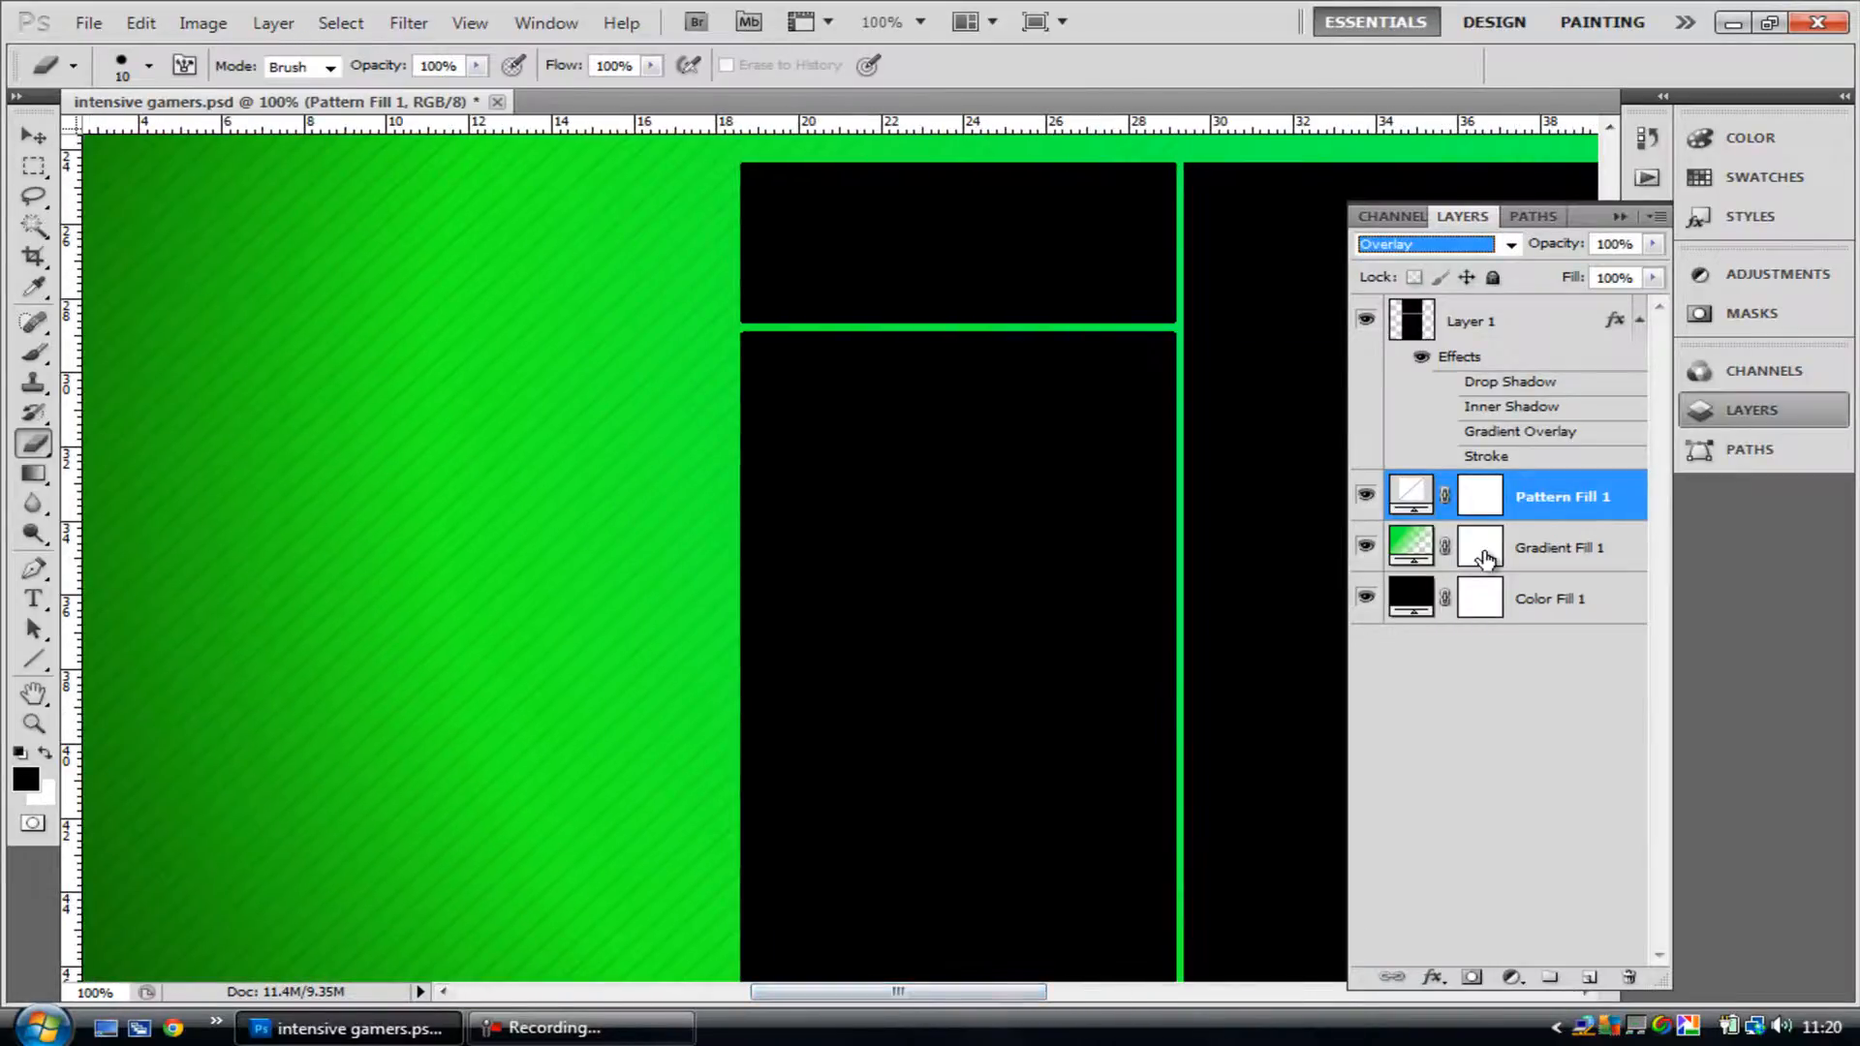
# - Delete the diagonal line pattern fill layer
pyautogui.click(1561, 461)
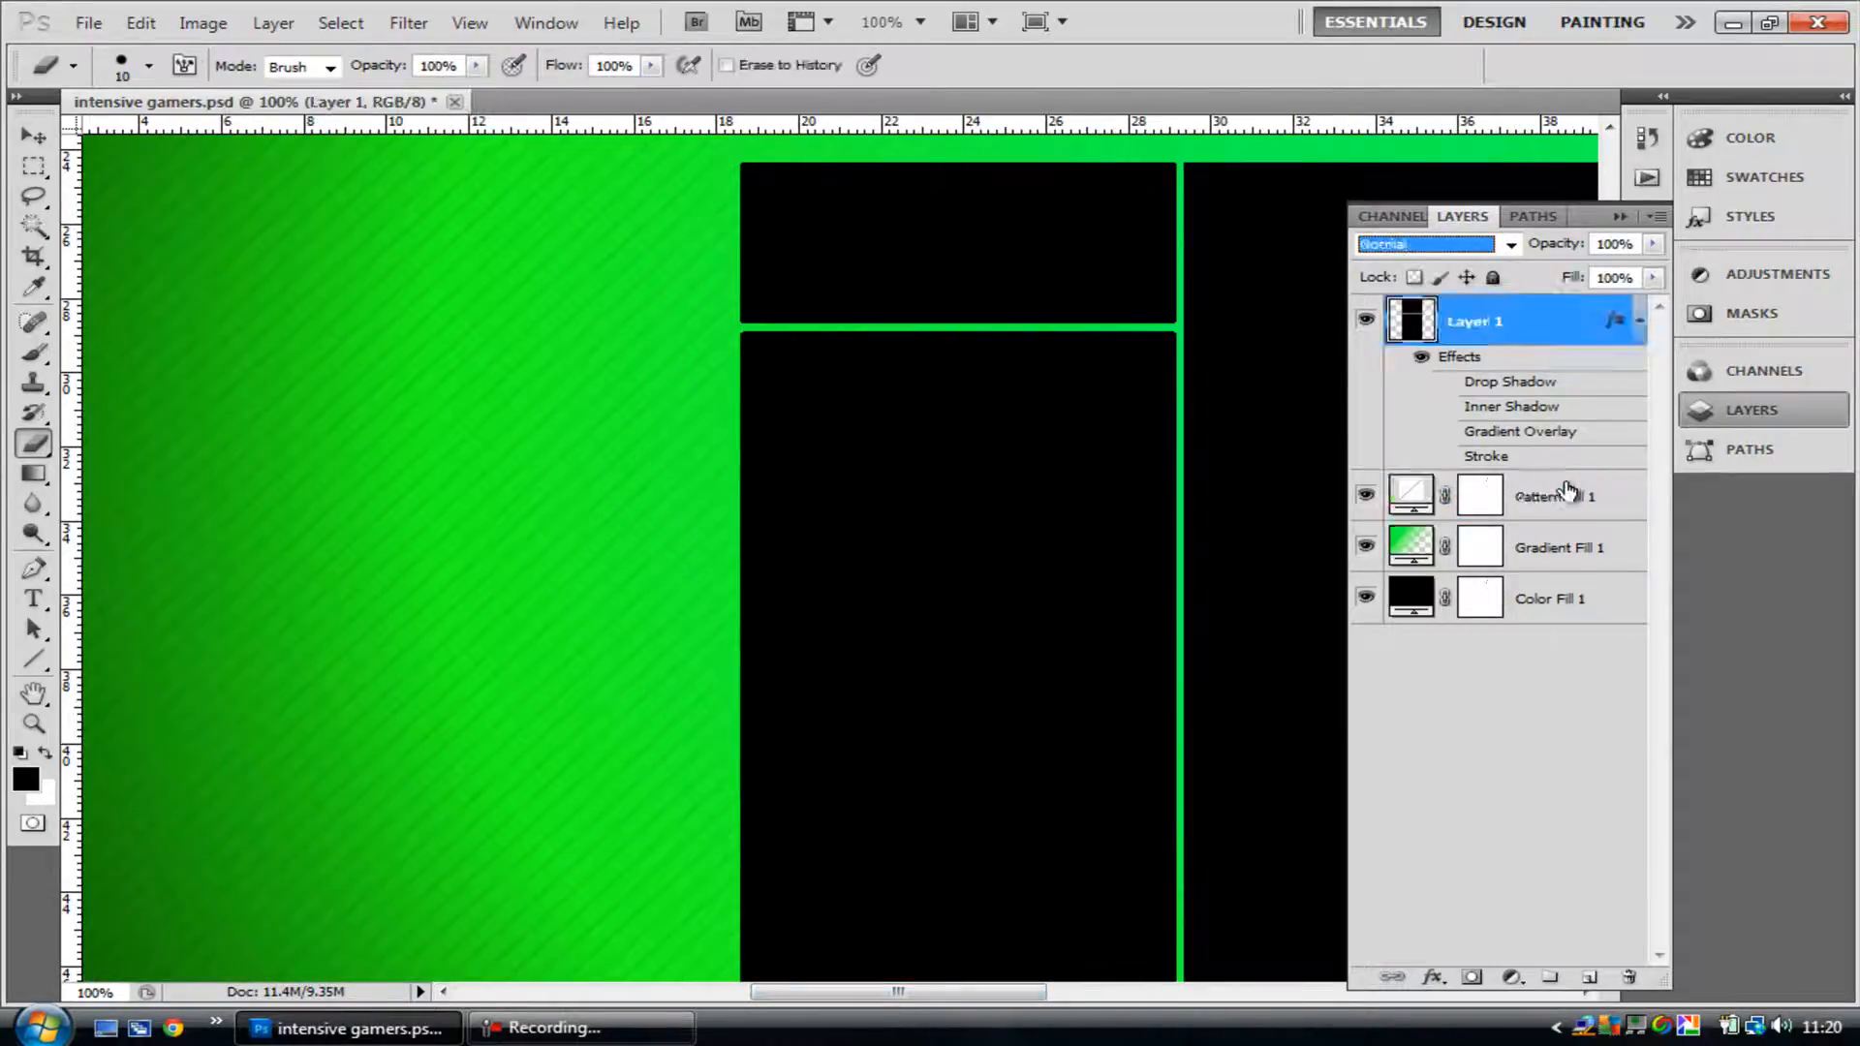
pyautogui.click(1566, 497)
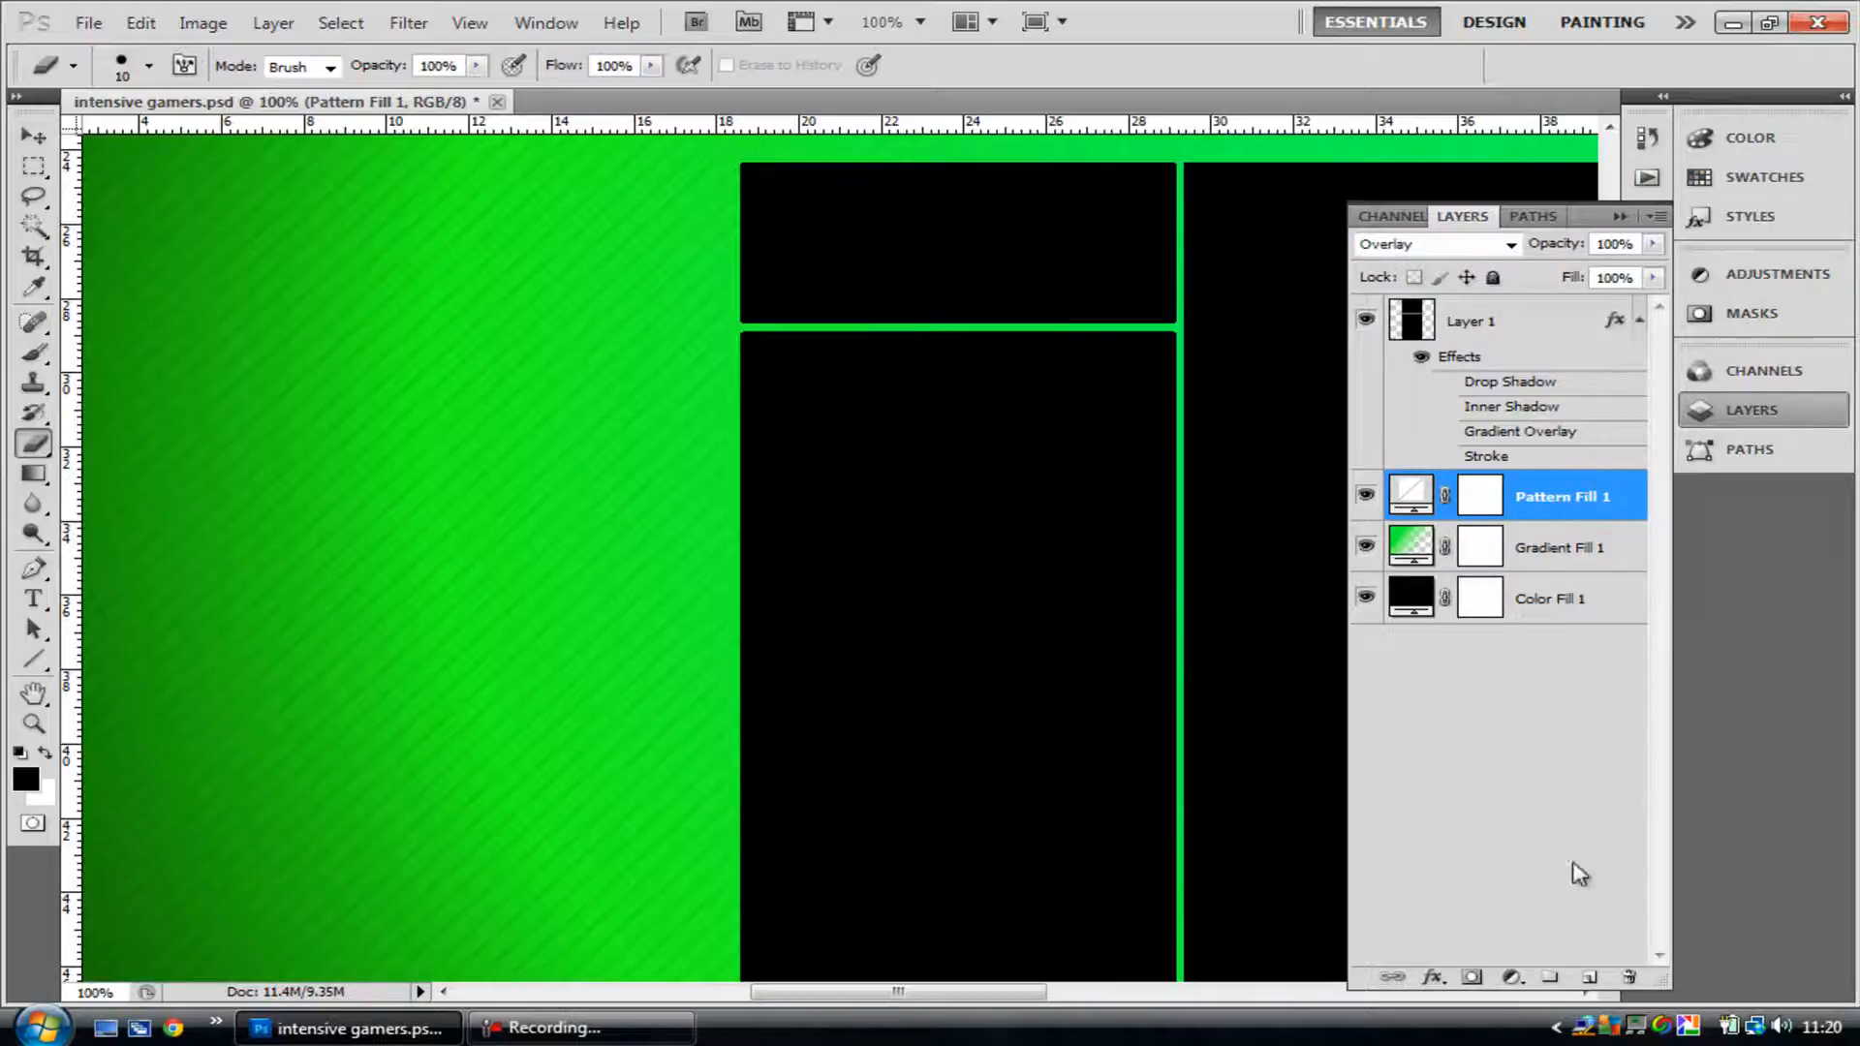
pyautogui.press('Delete')
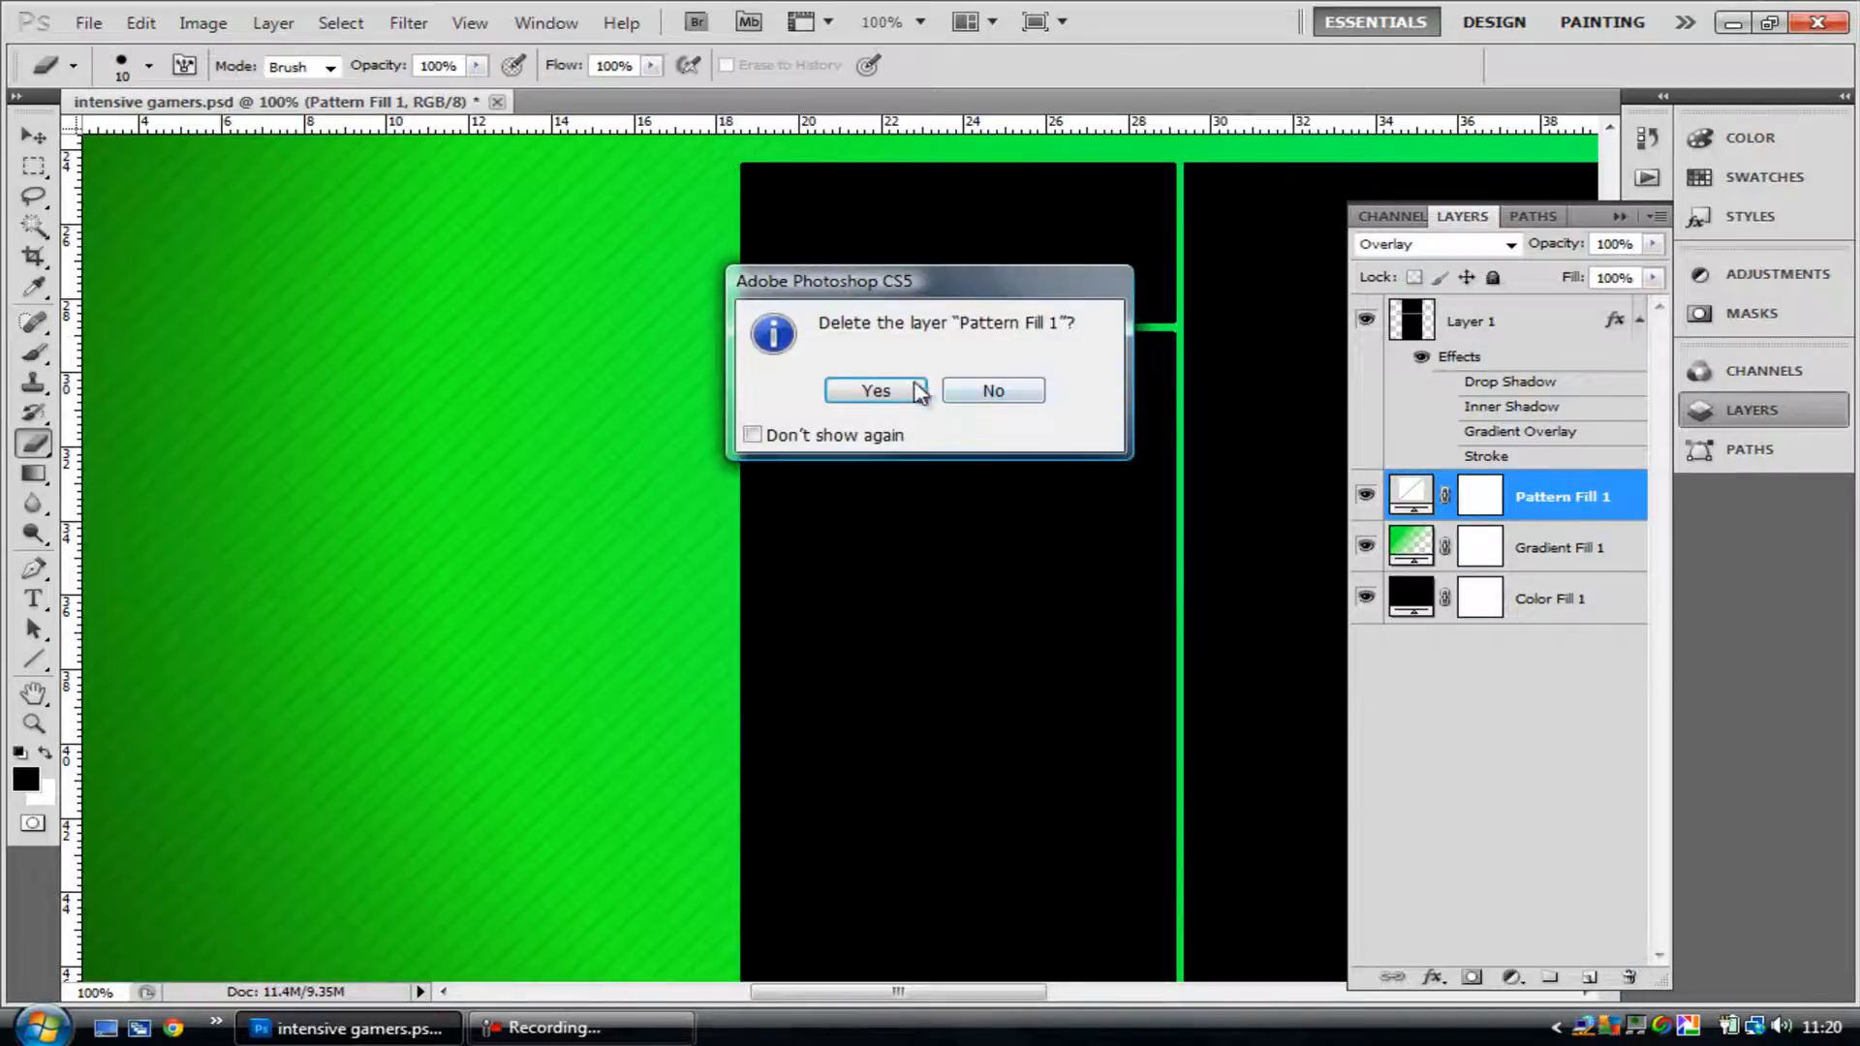
pyautogui.click(880, 391)
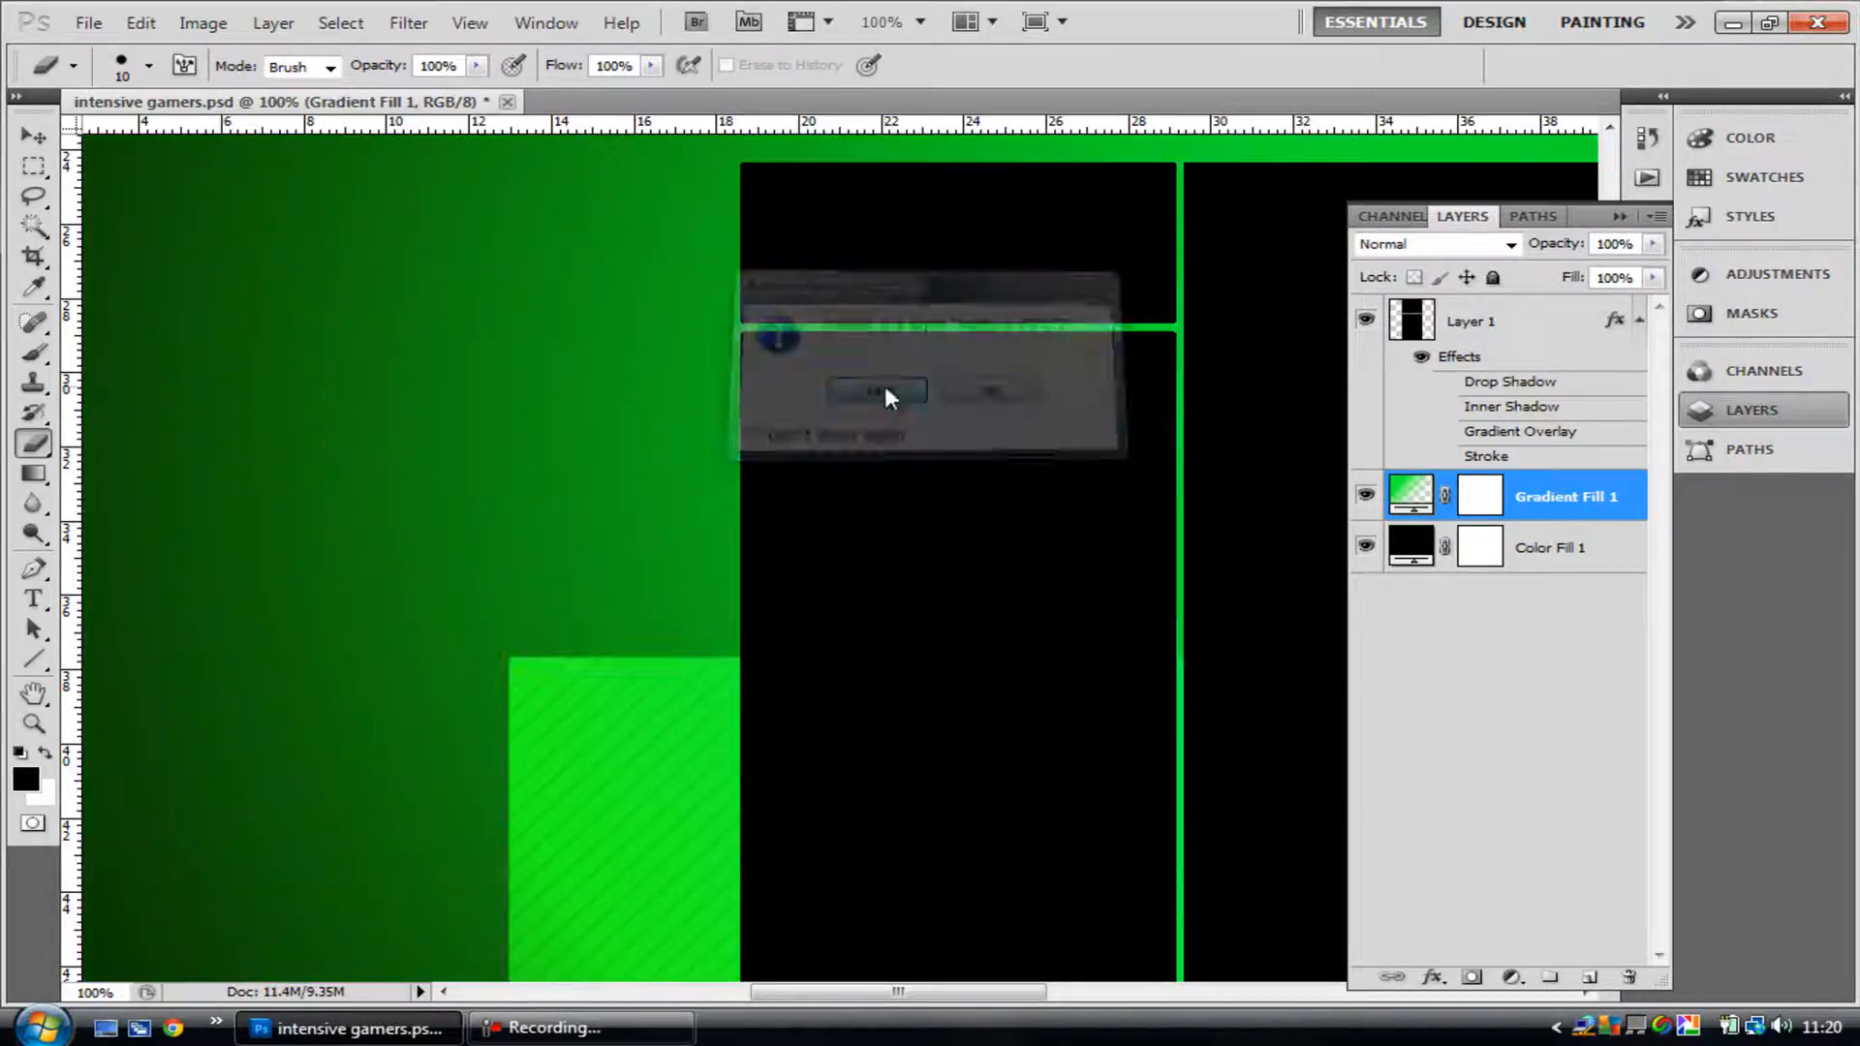
pyautogui.click(1511, 976)
pyautogui.click(1562, 493)
pyautogui.click(796, 371)
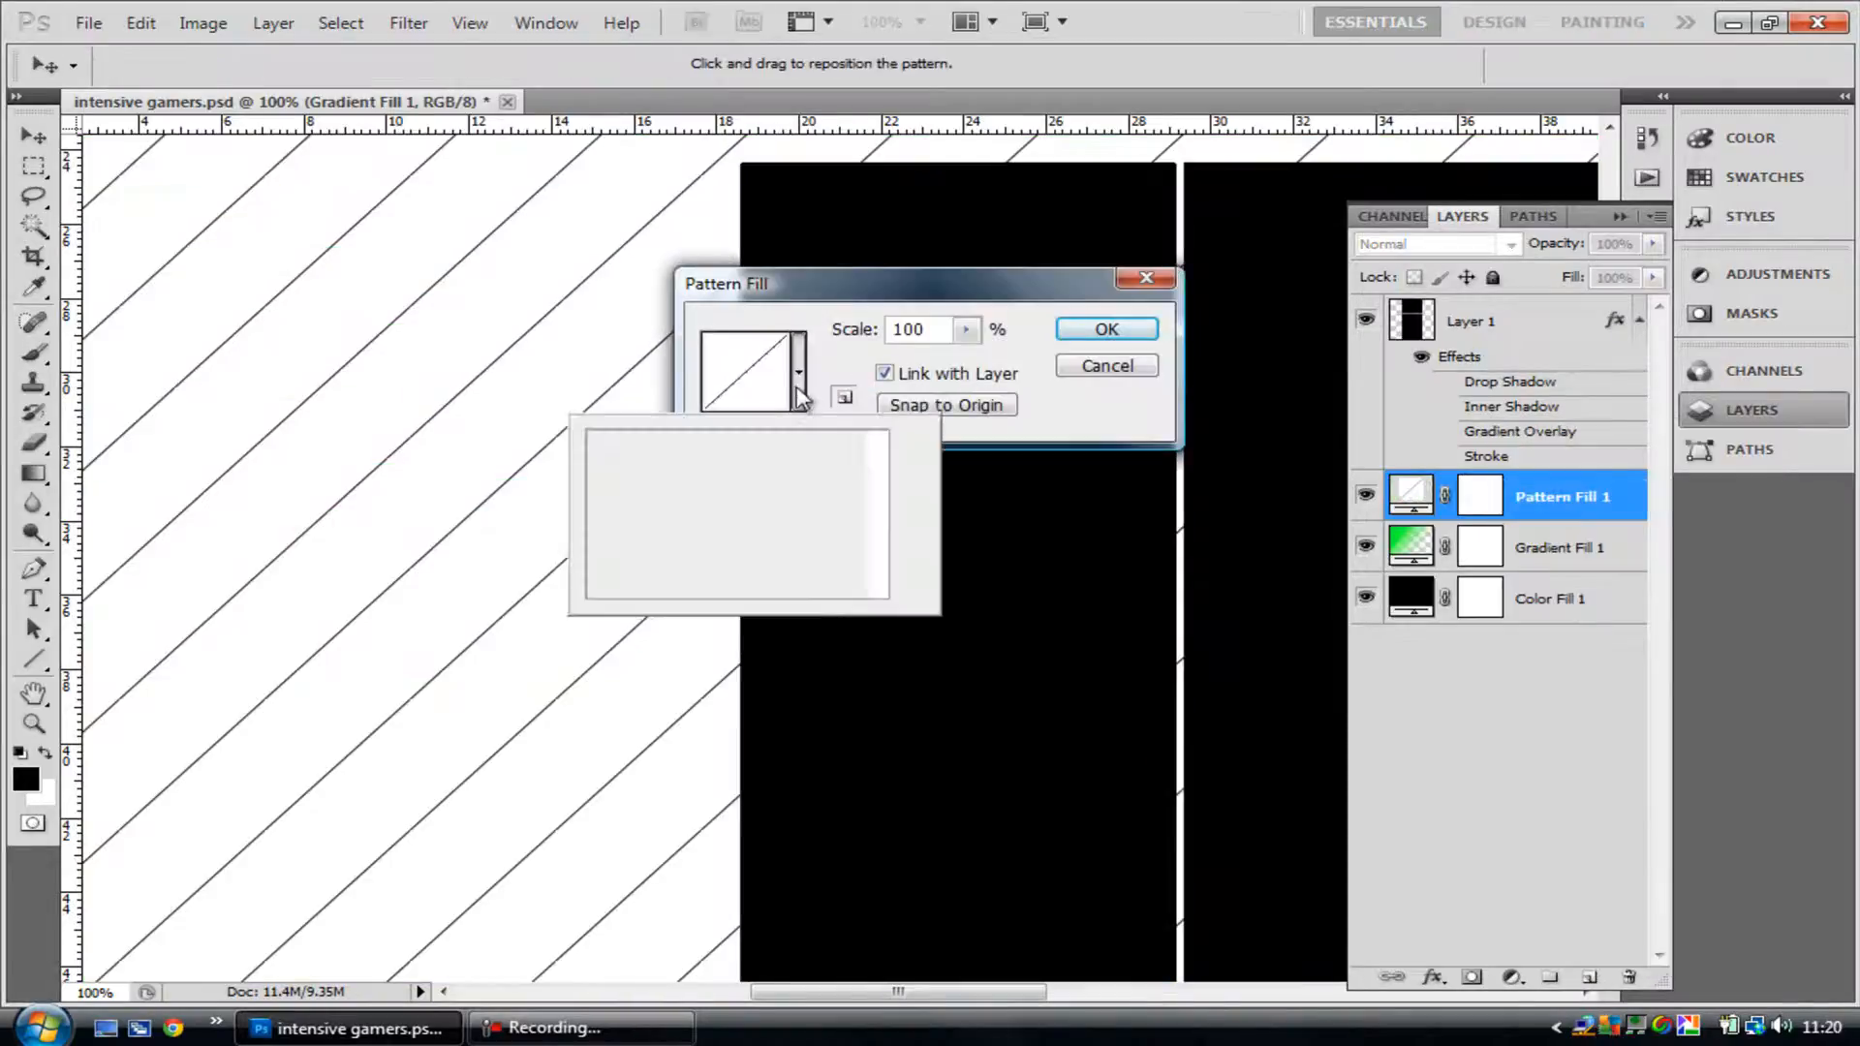
pyautogui.click(795, 535)
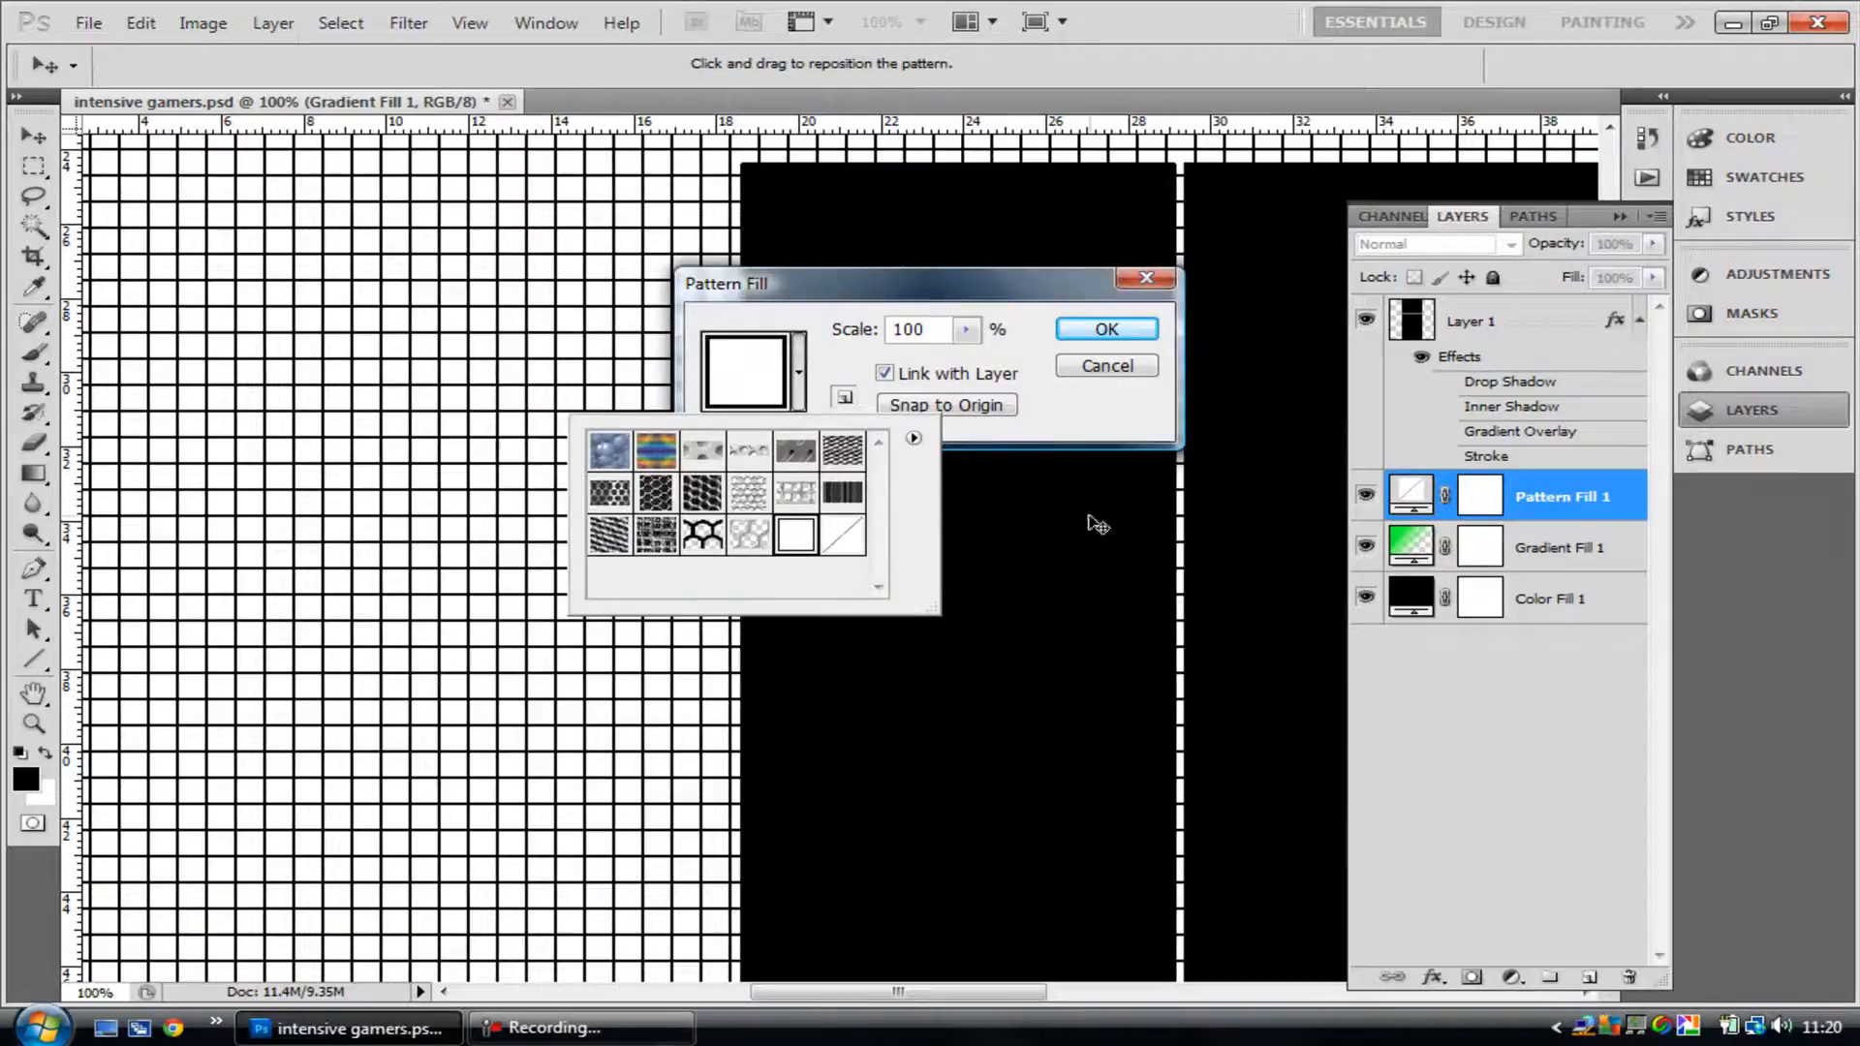
pyautogui.click(1092, 368)
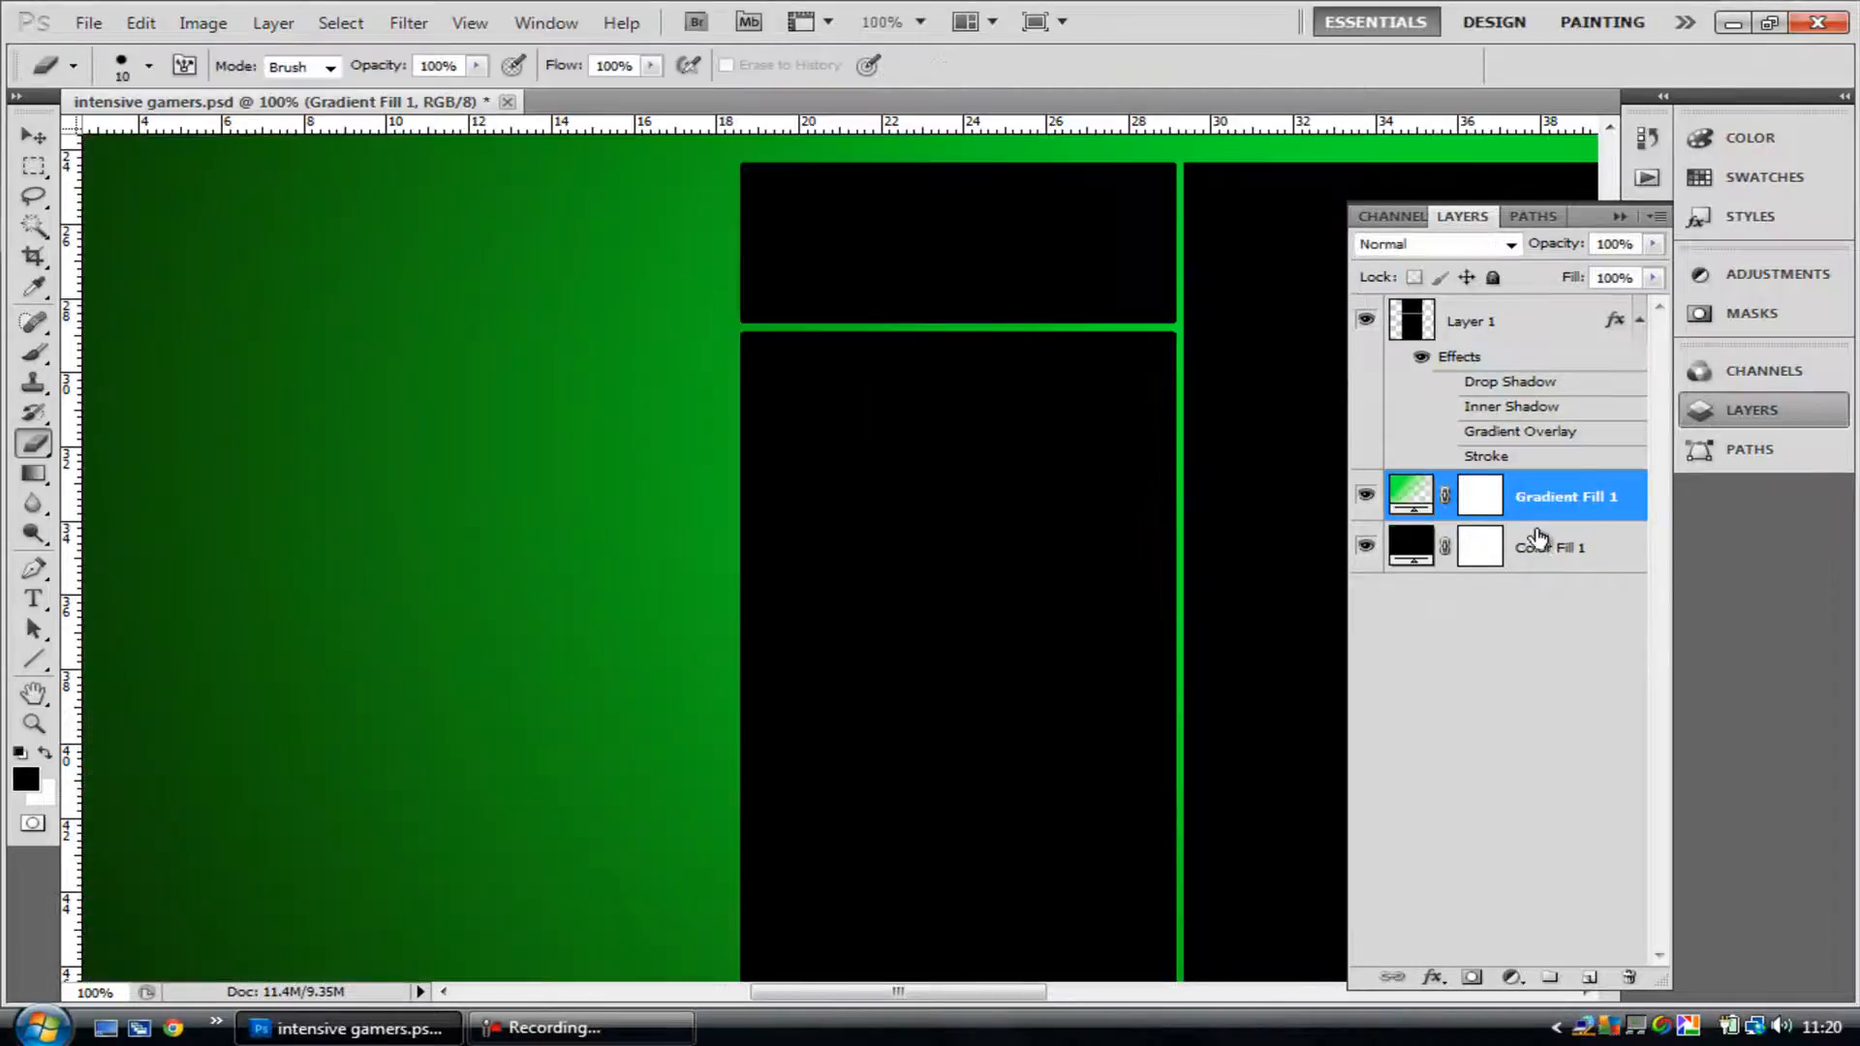
# - Create a new document 20 pixels wide and 20 pixels high with a white background
pyautogui.click(87, 21)
pyautogui.click(111, 53)
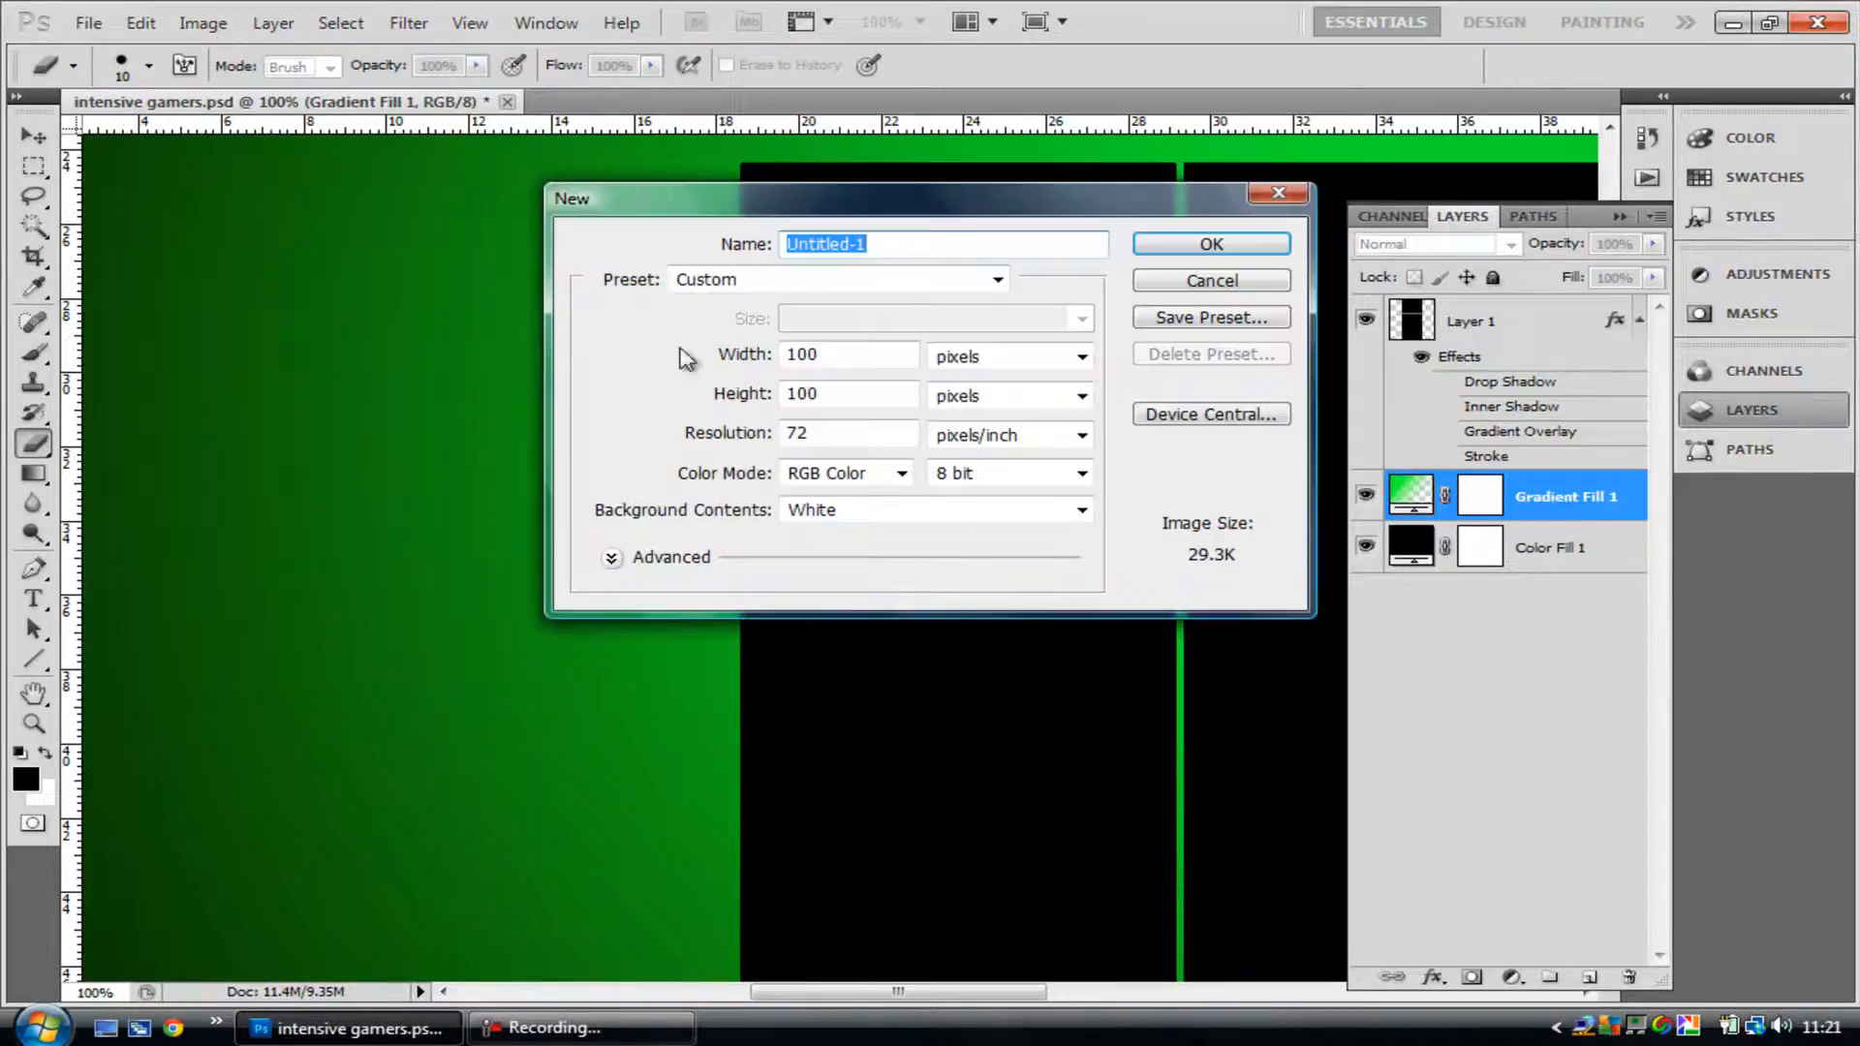
pyautogui.doubleClick(885, 349)
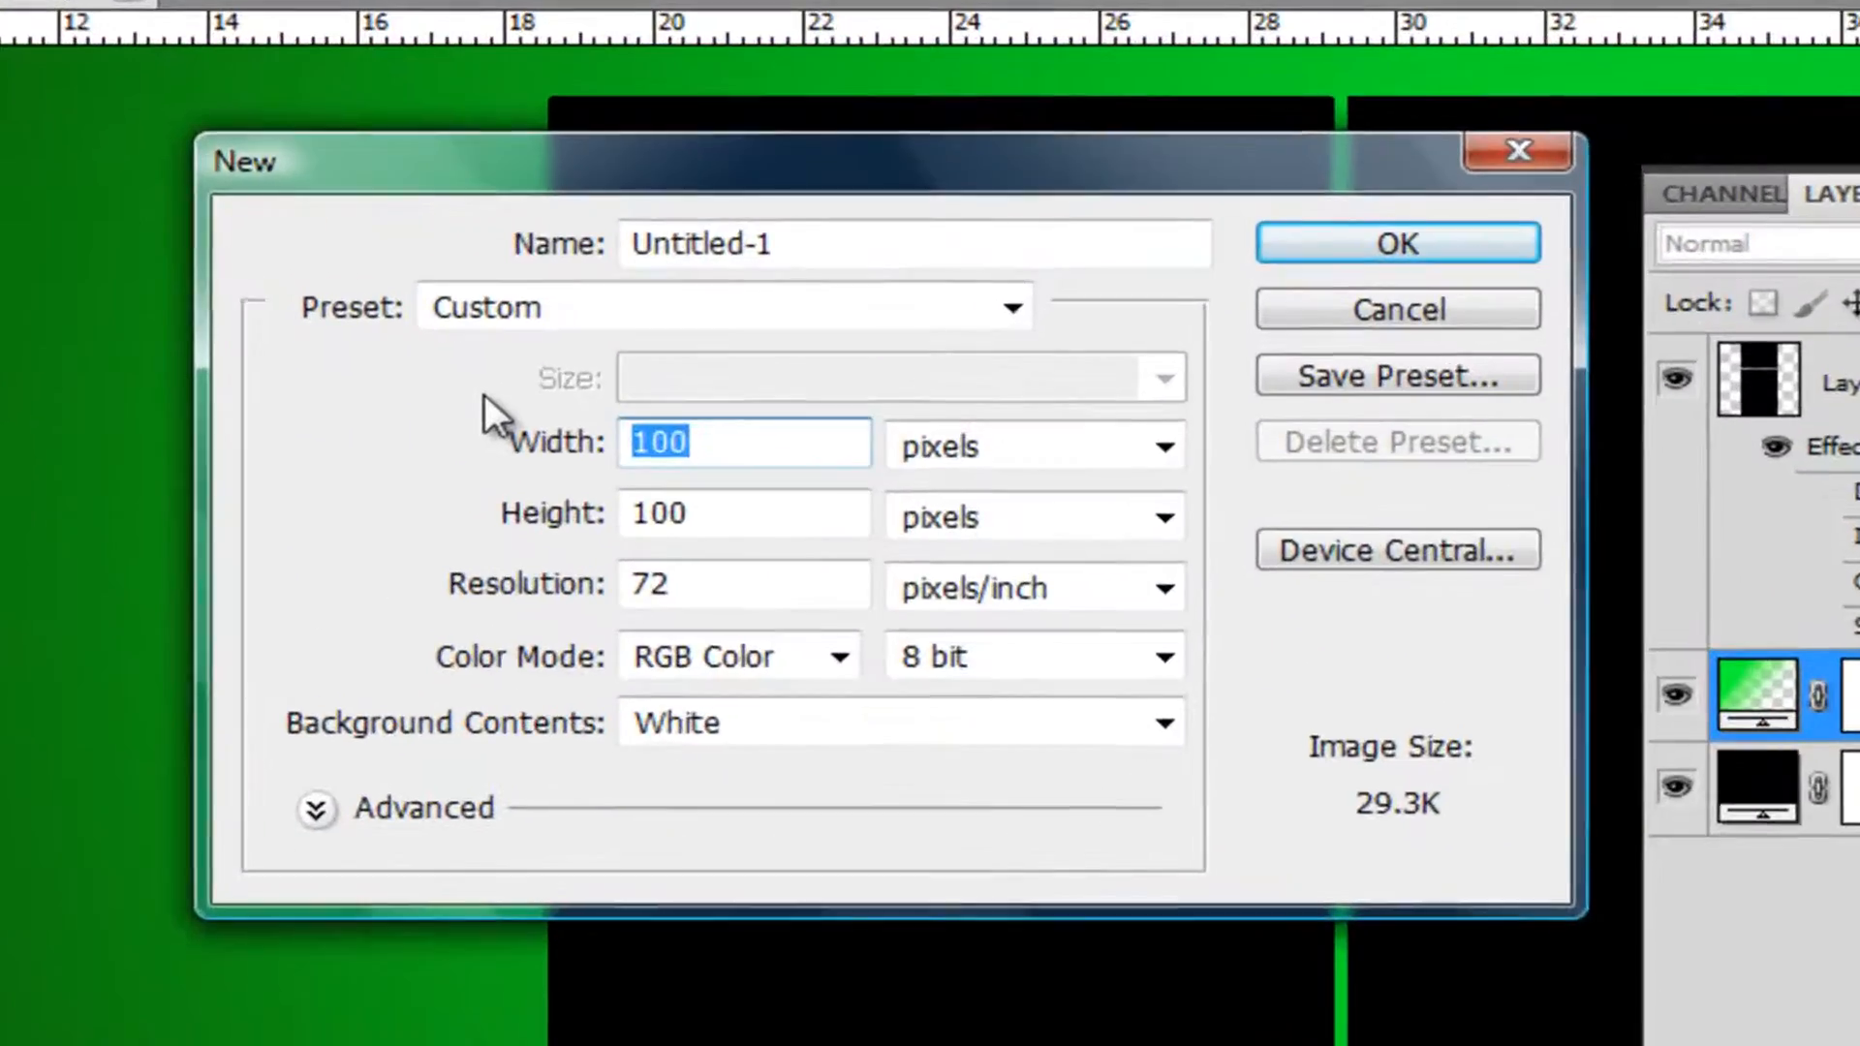
pyautogui.write('20')
pyautogui.doubleClick(710, 514)
pyautogui.write('20')
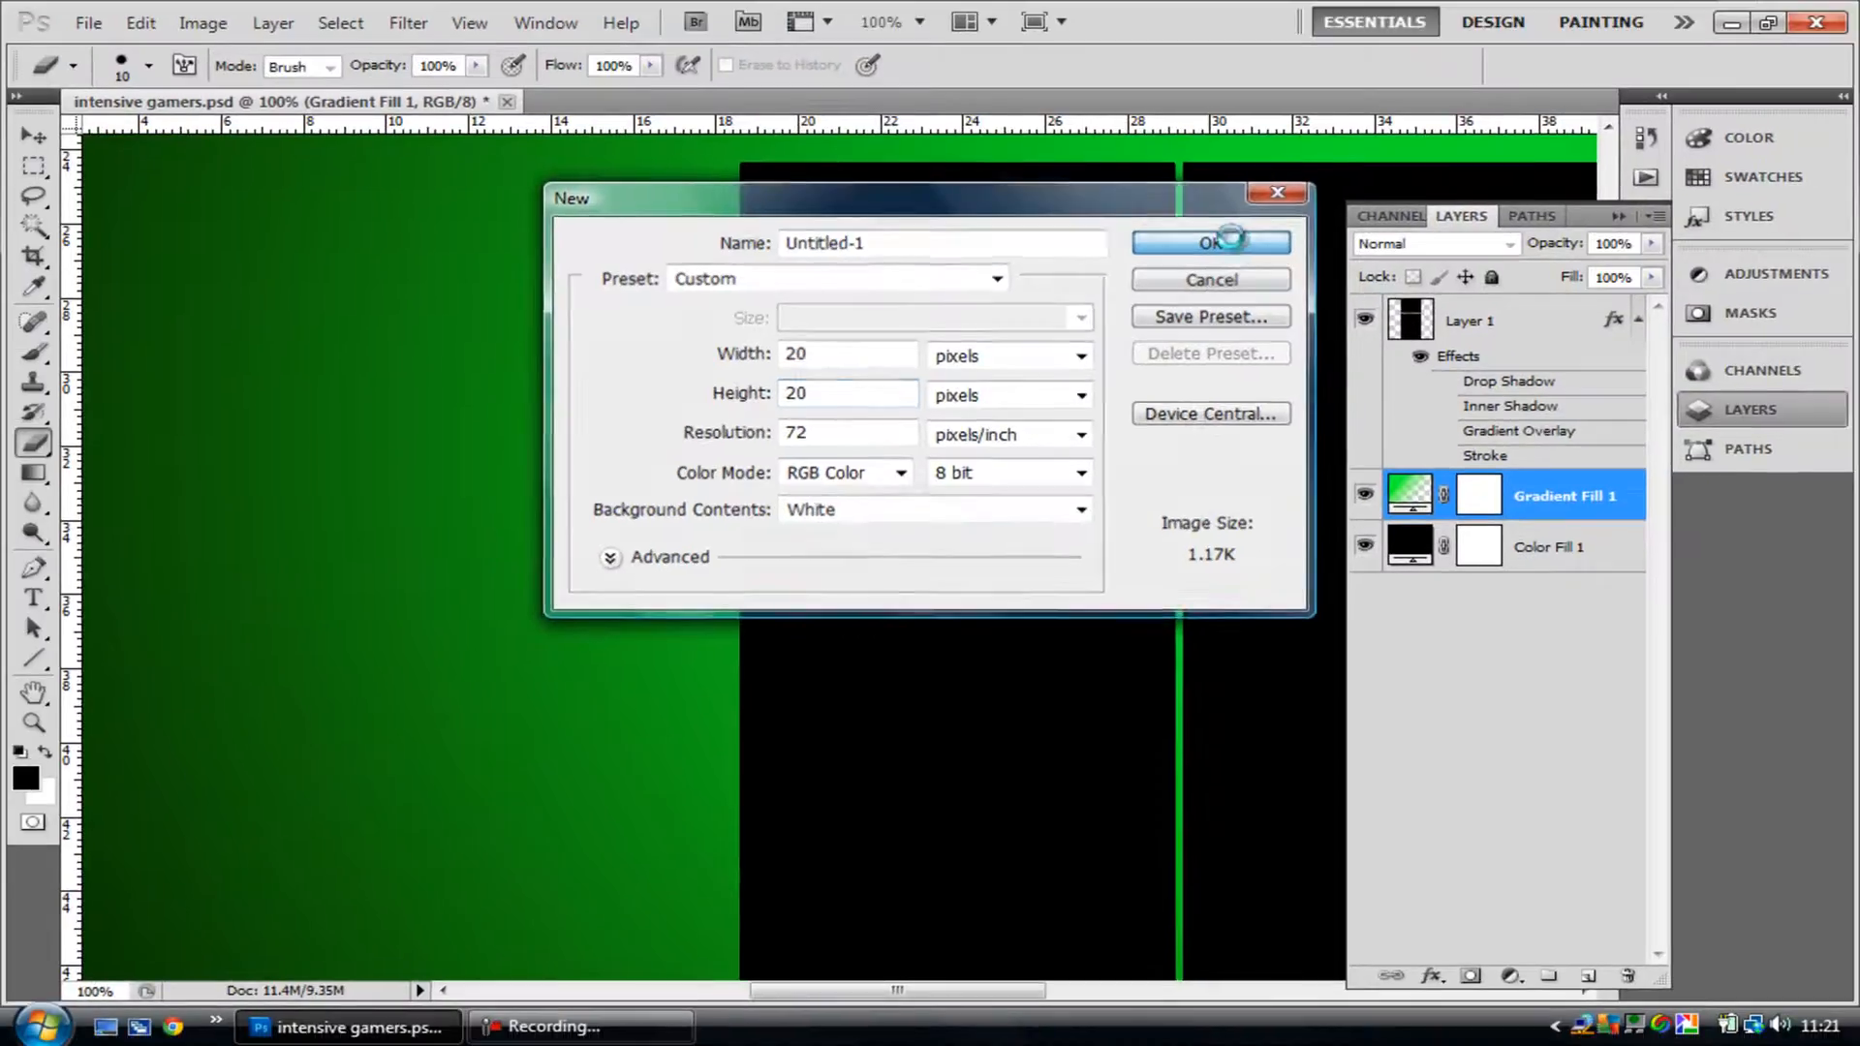
pyautogui.click(1444, 232)
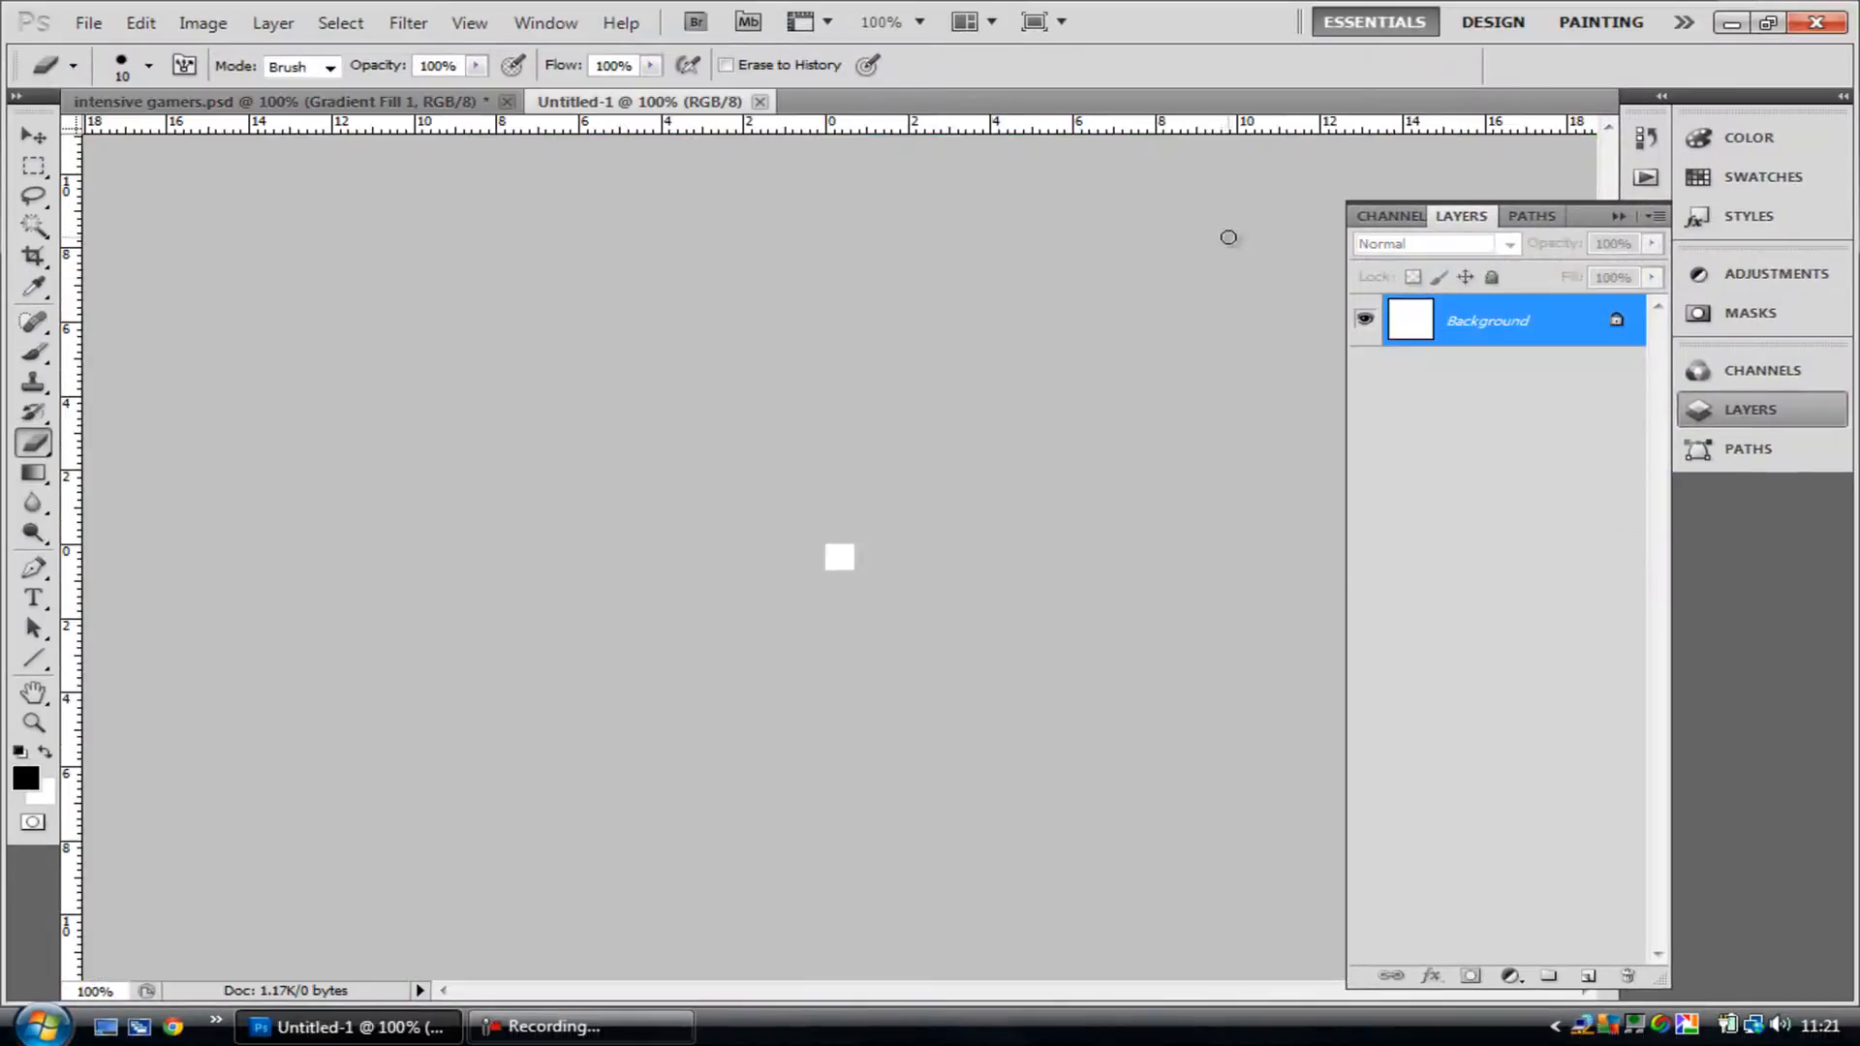
# - Convert the small document's locked Background into a regular layer, keeping the default name Layer 0
pyautogui.hotkey('ctrl', '+')
pyautogui.hotkey('ctrl', '+')
pyautogui.hotkey('ctrl', '+')
pyautogui.hotkey('ctrl', '+')
pyautogui.hotkey('ctrl', '+')
pyautogui.hotkey('ctrl', '+')
pyautogui.hotkey('ctrl', '+')
pyautogui.hotkey('ctrl', '+')
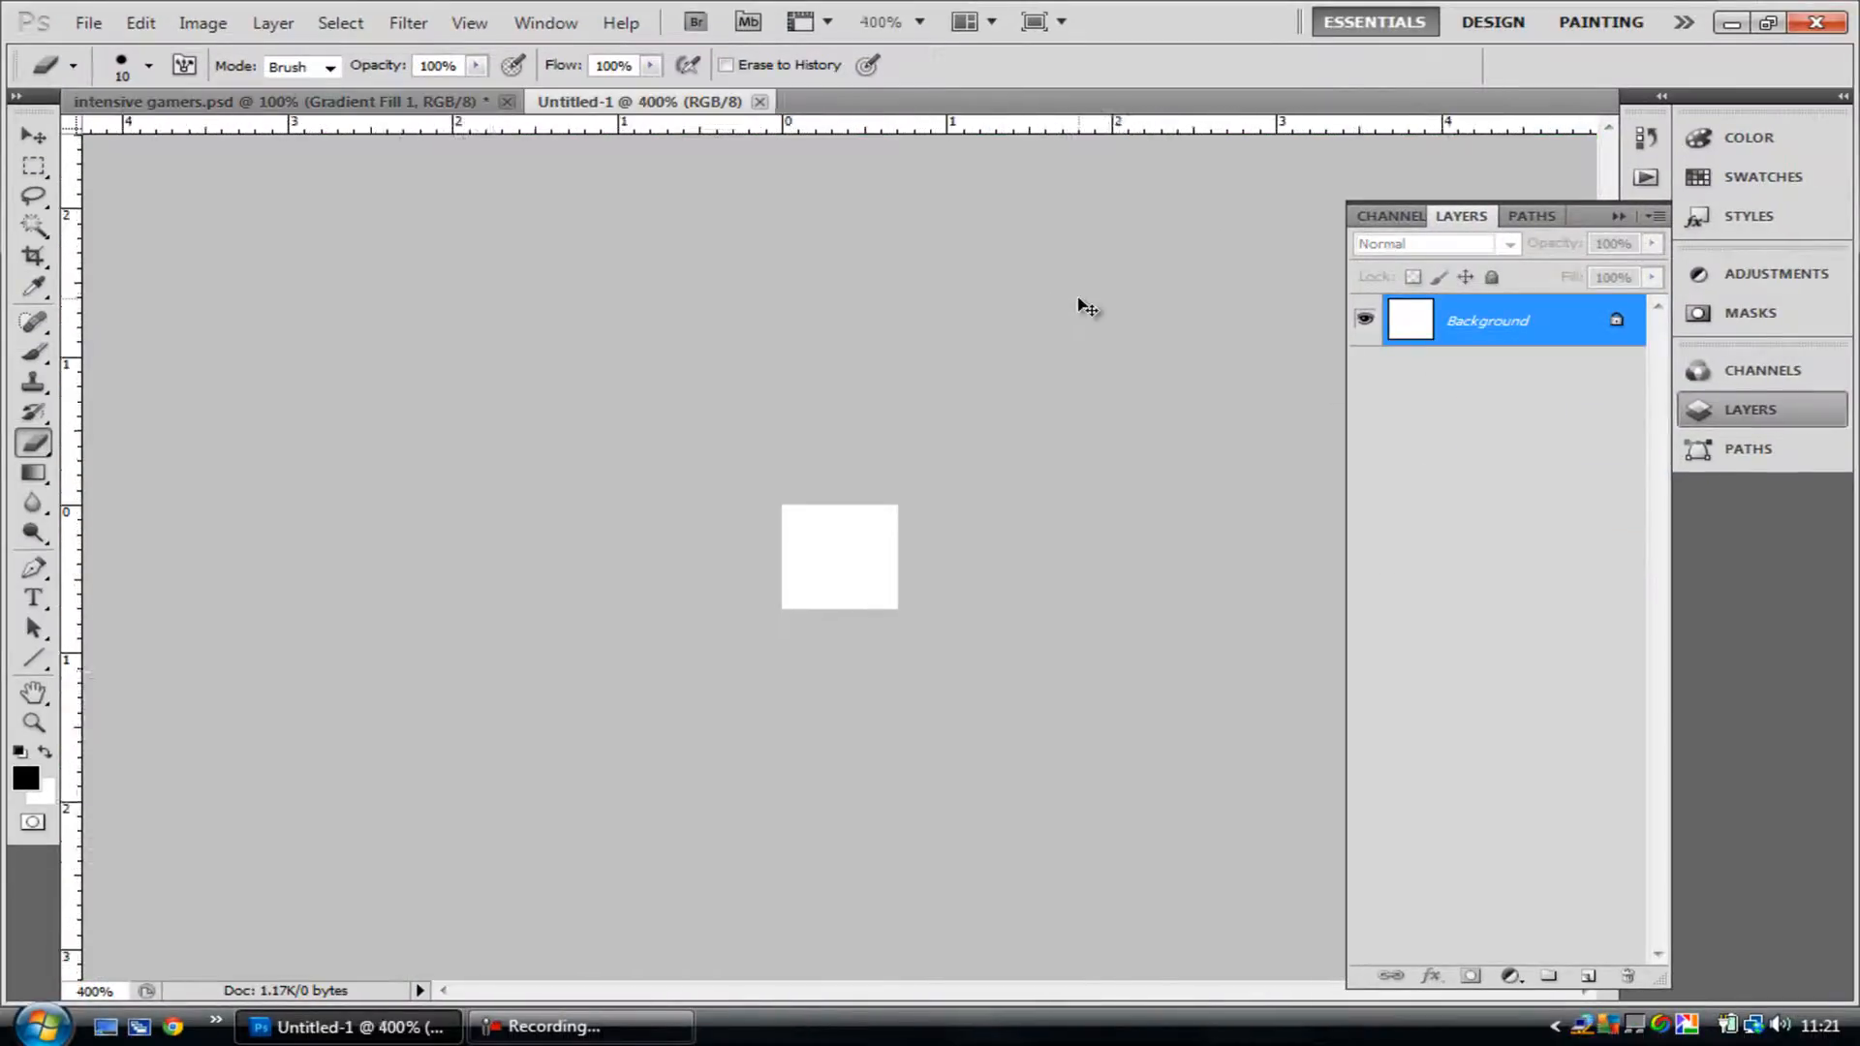
pyautogui.doubleClick(1542, 334)
pyautogui.click(1163, 322)
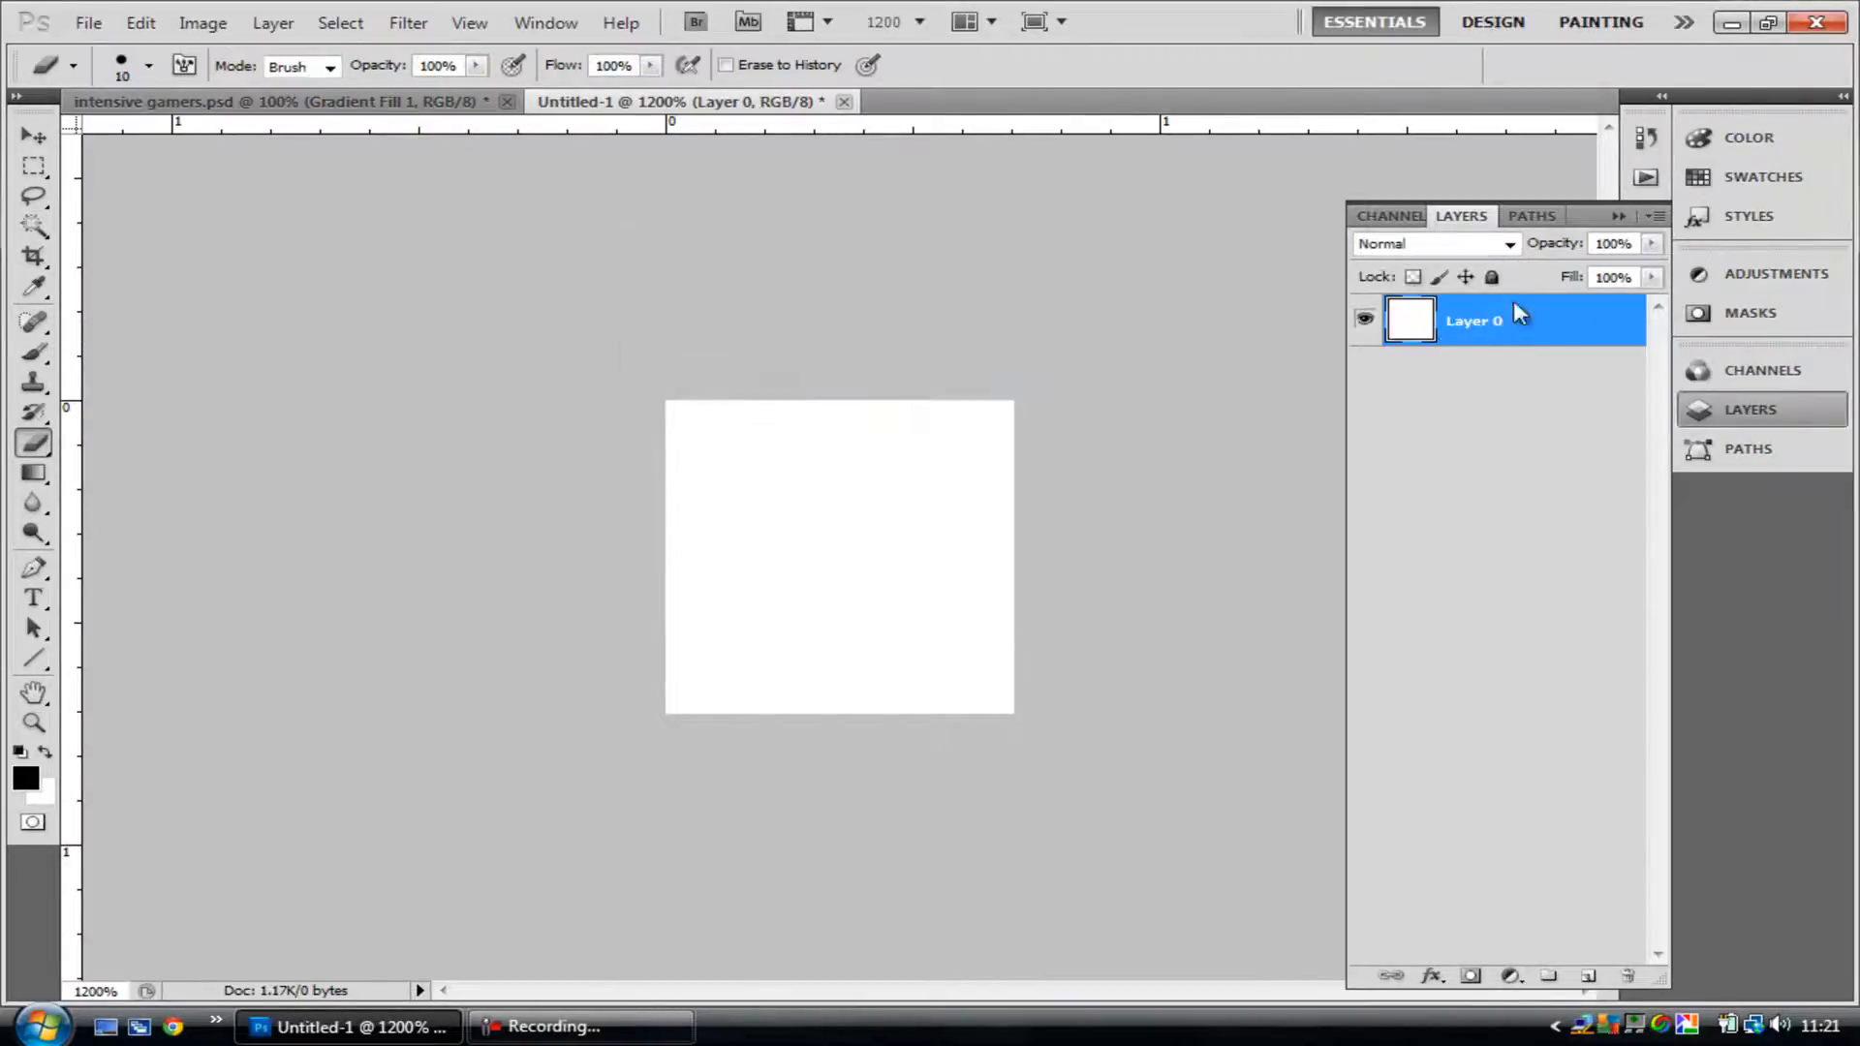
pyautogui.click(1584, 979)
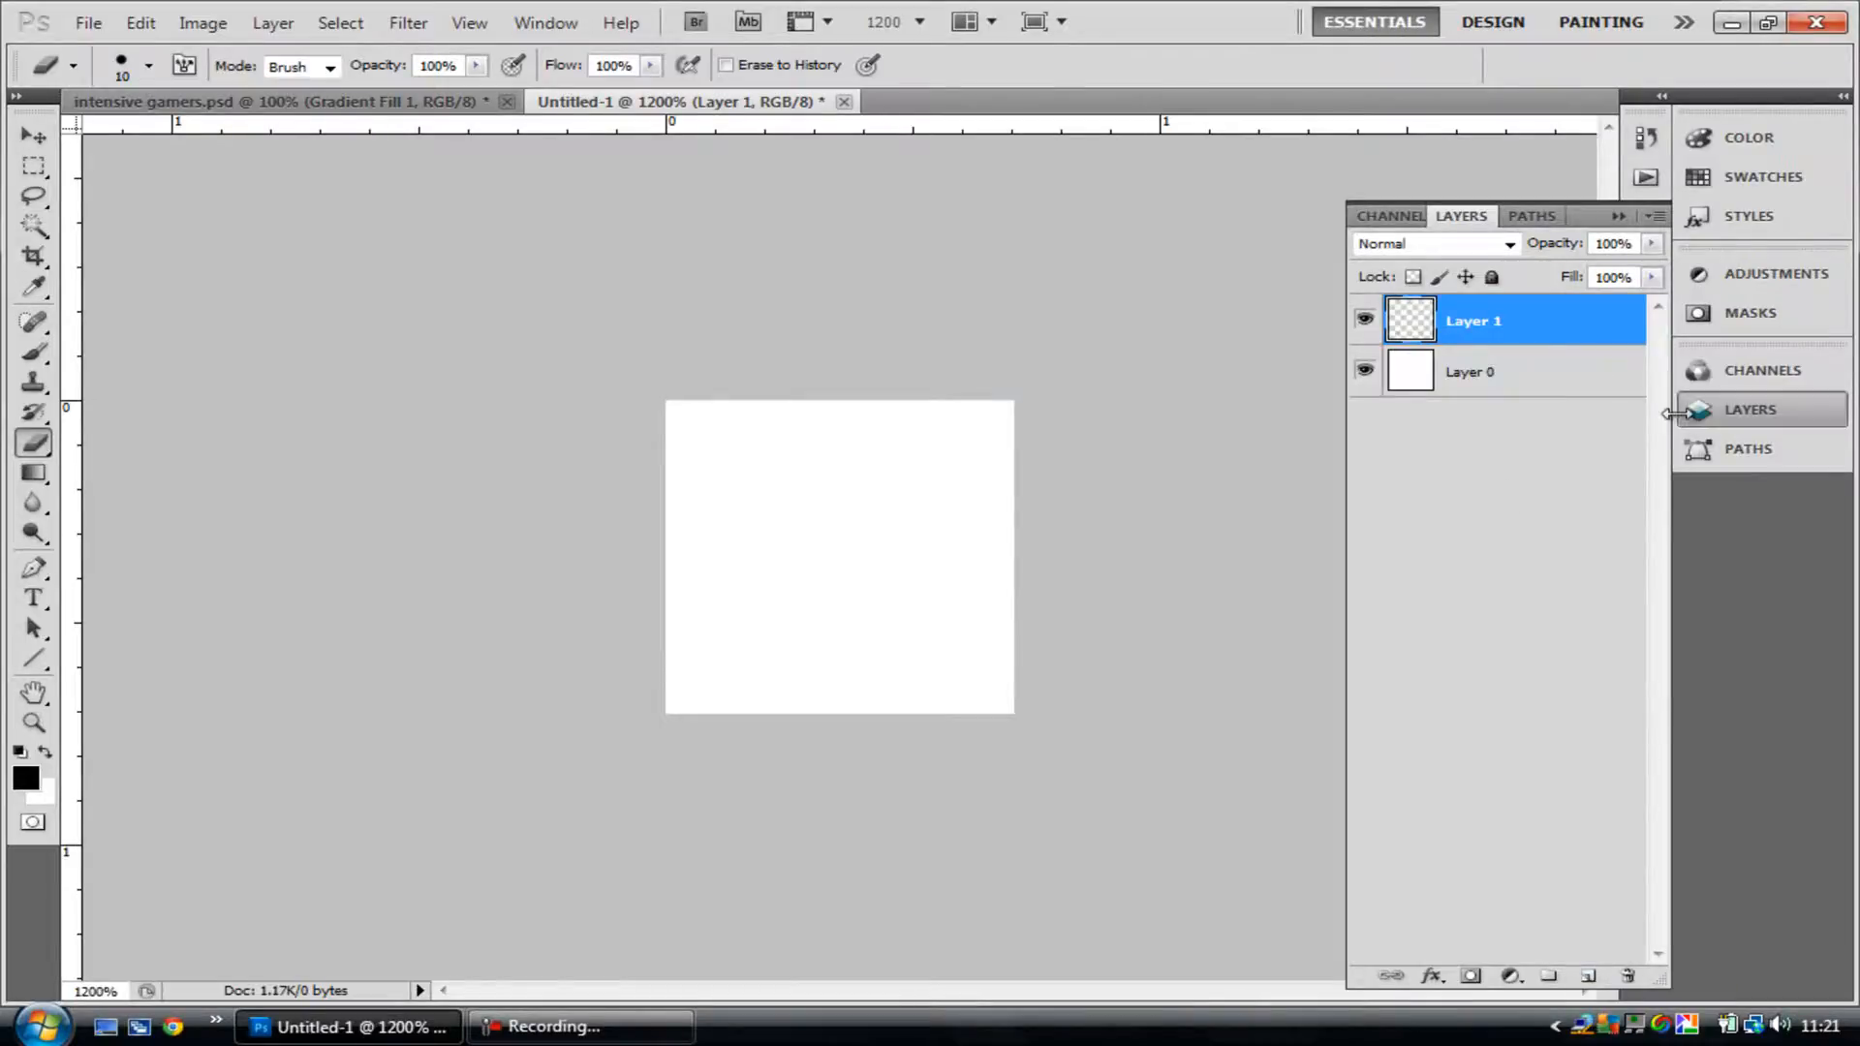
pyautogui.doubleClick(1551, 316)
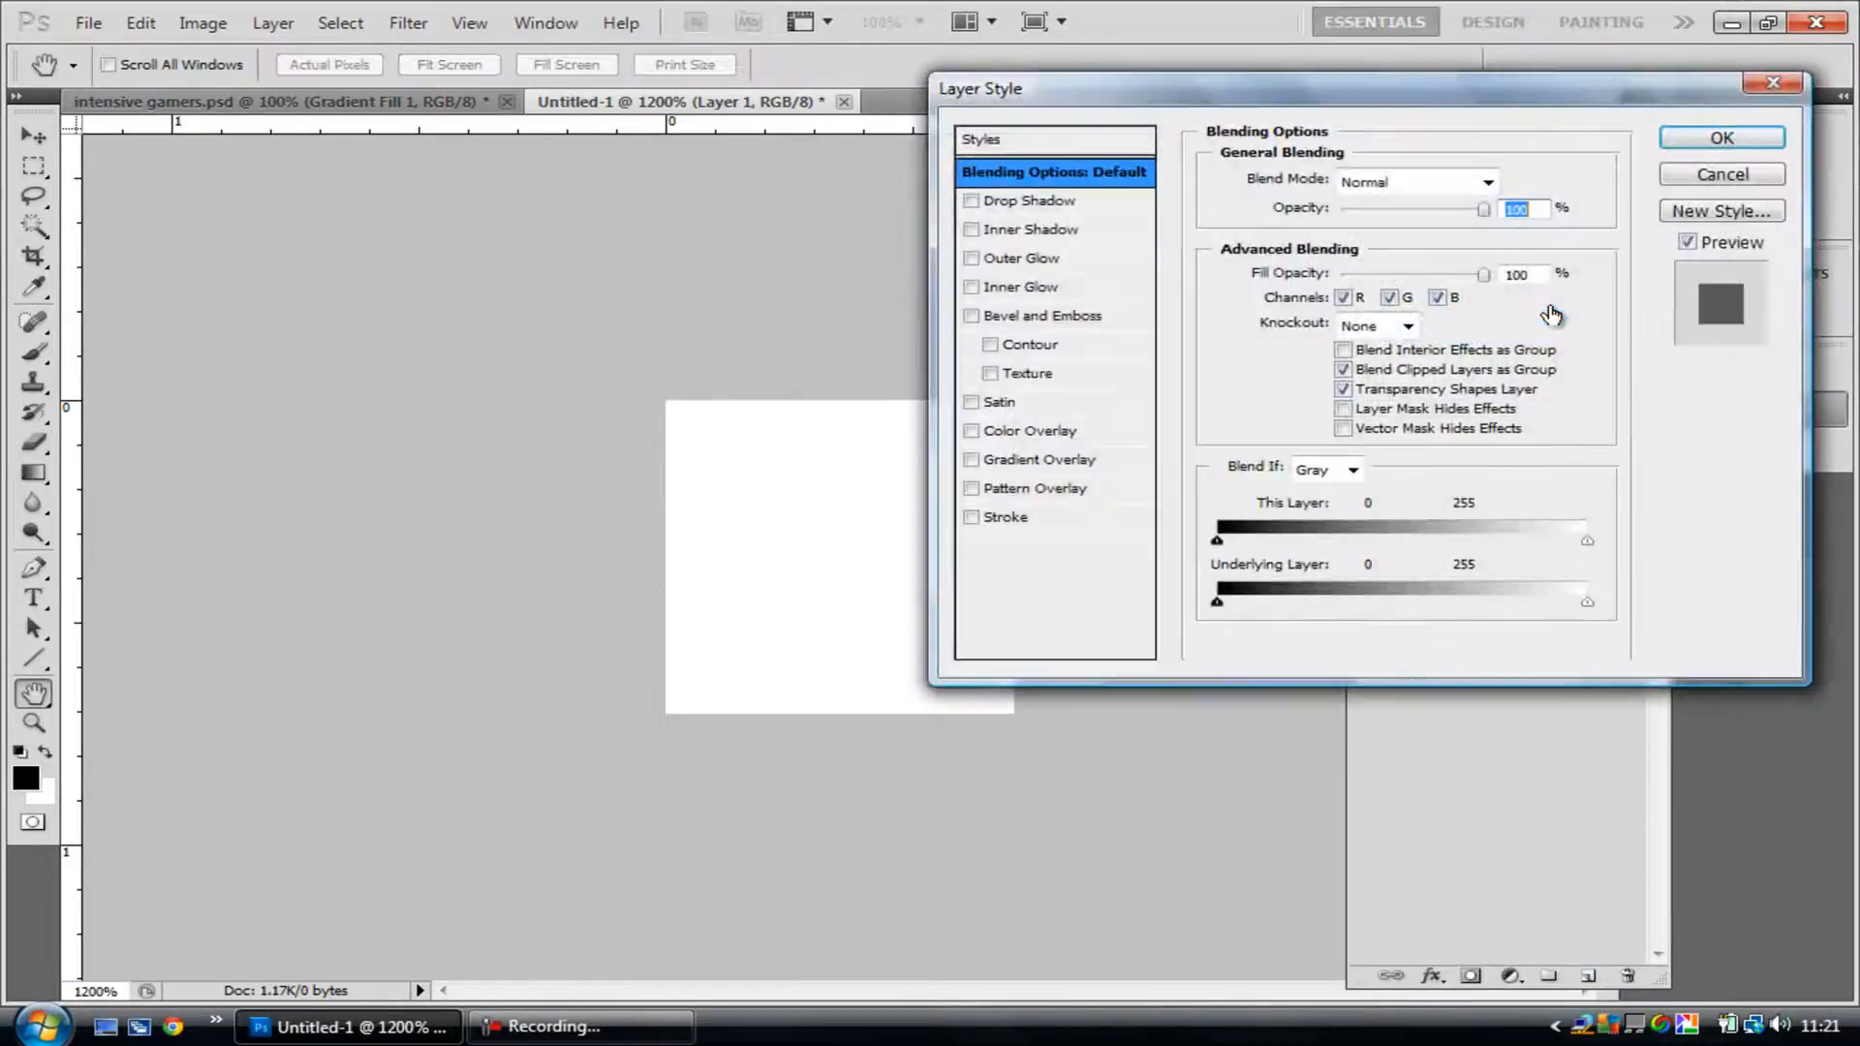
pyautogui.click(1721, 174)
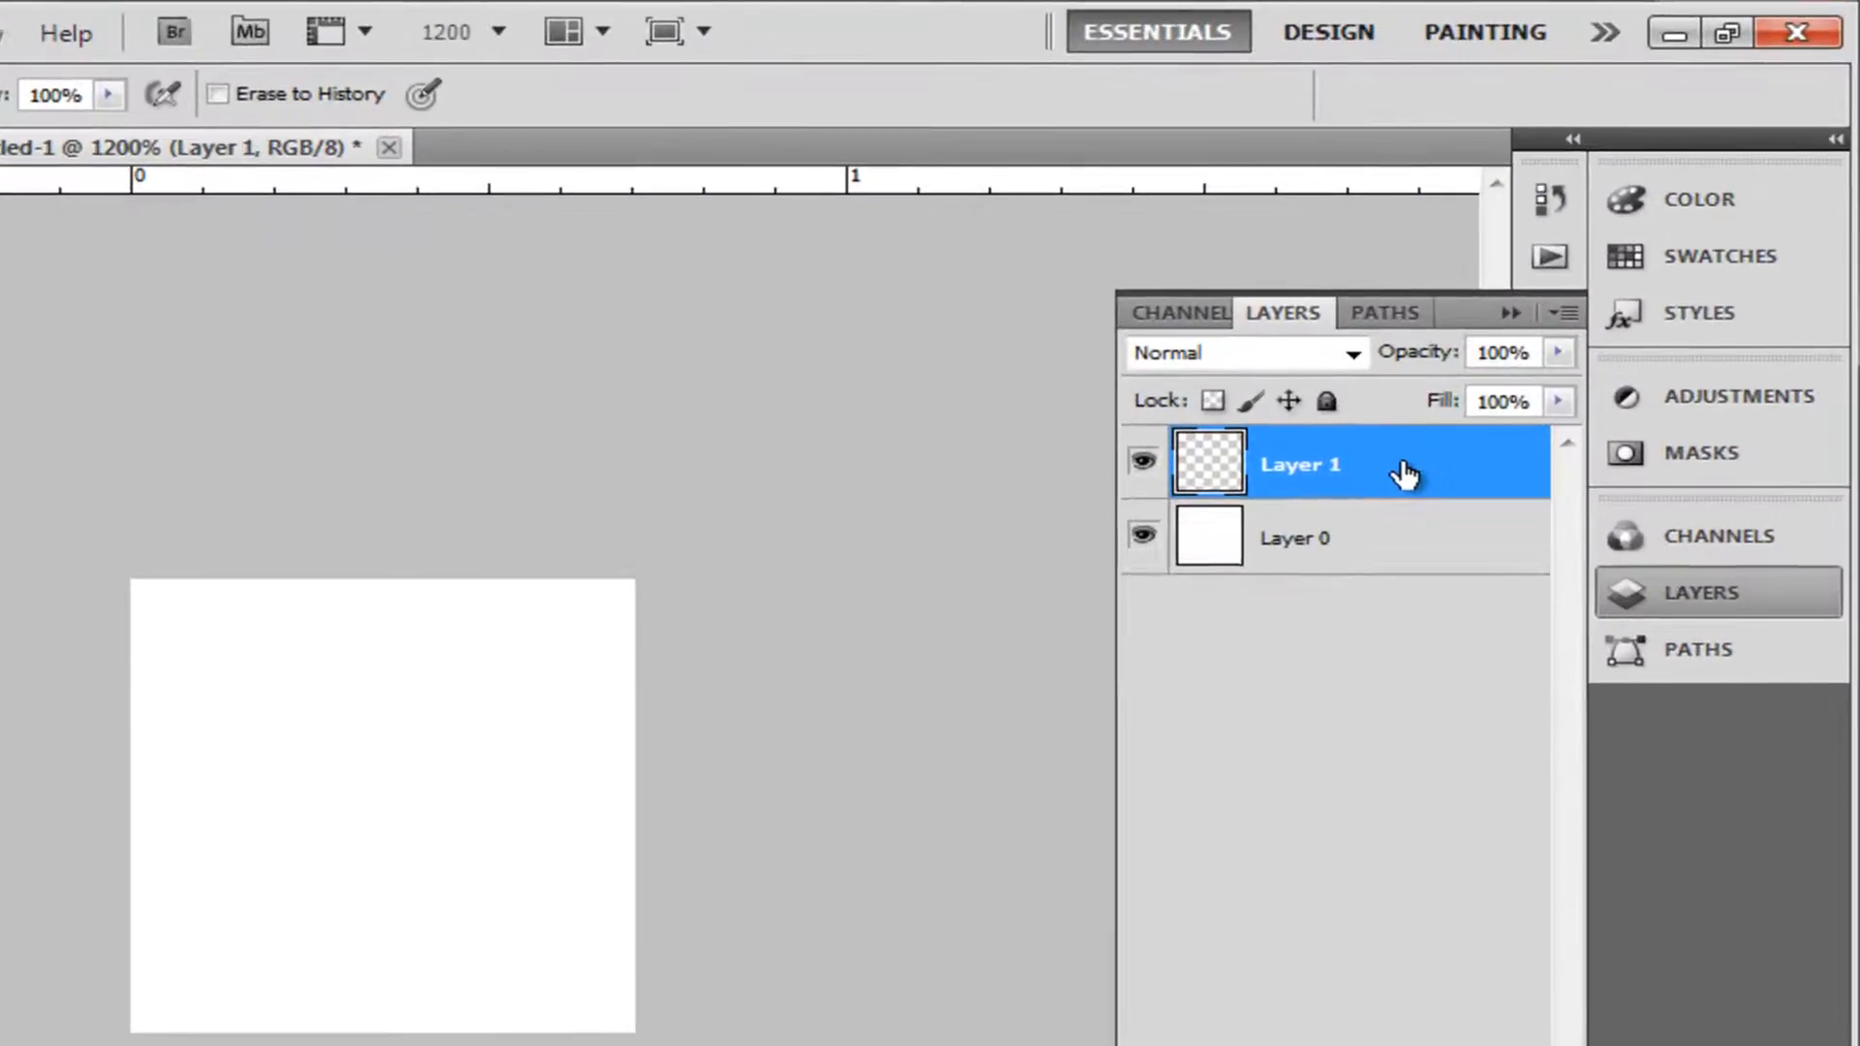
pyautogui.press('Delete')
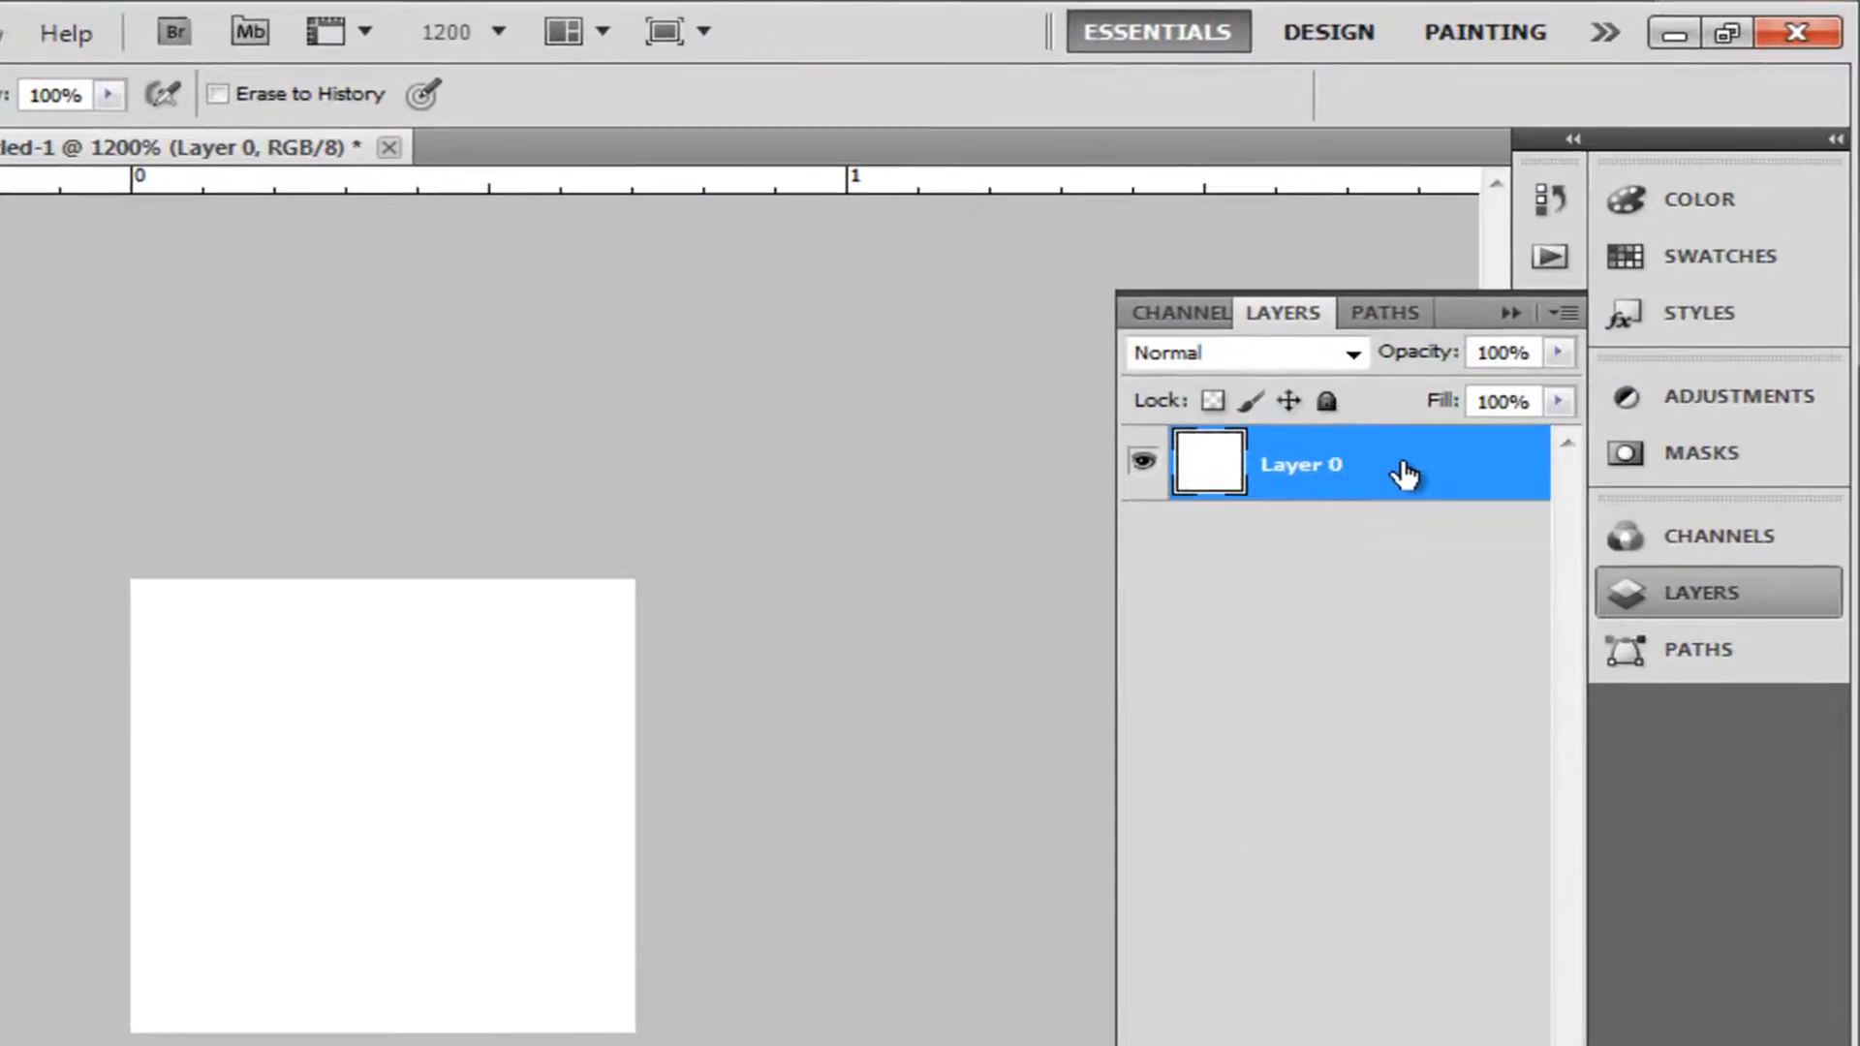
# - Duplicate the white Layer 0 under its default copy name
pyautogui.rightClick(1404, 475)
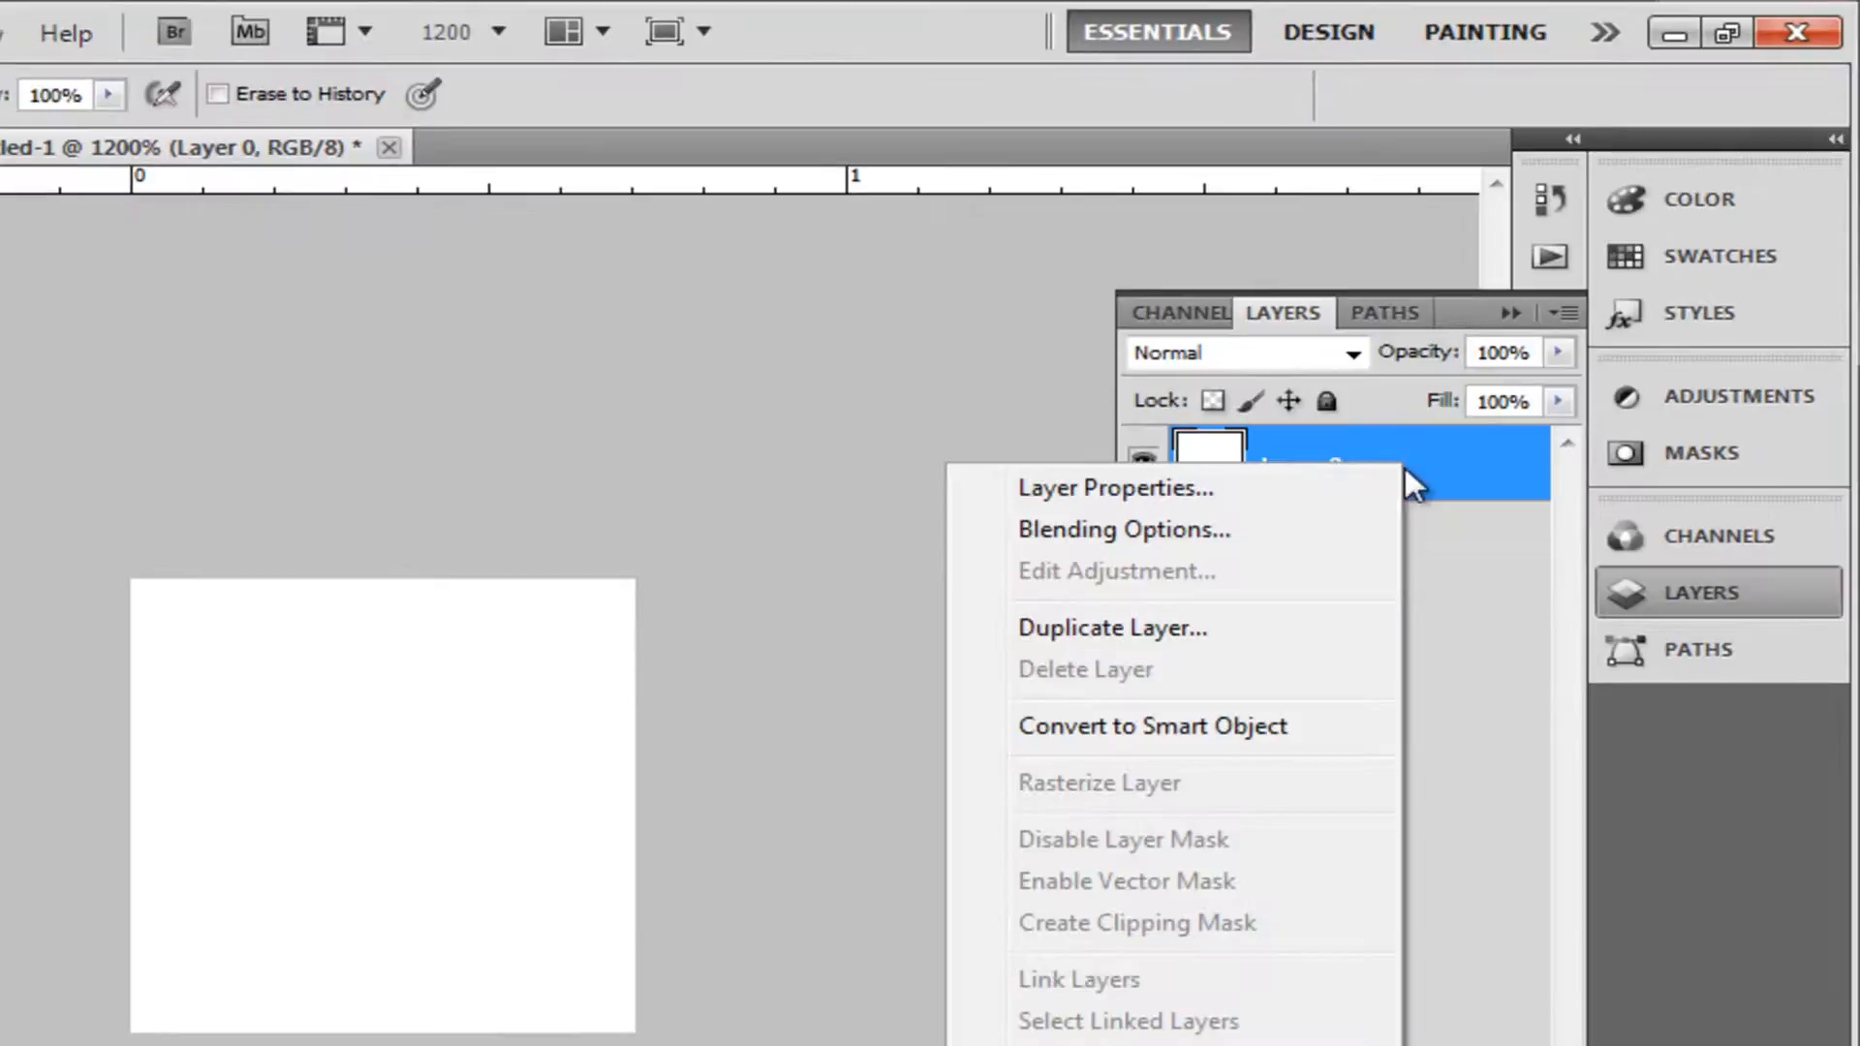
pyautogui.click(1247, 630)
pyautogui.click(857, 450)
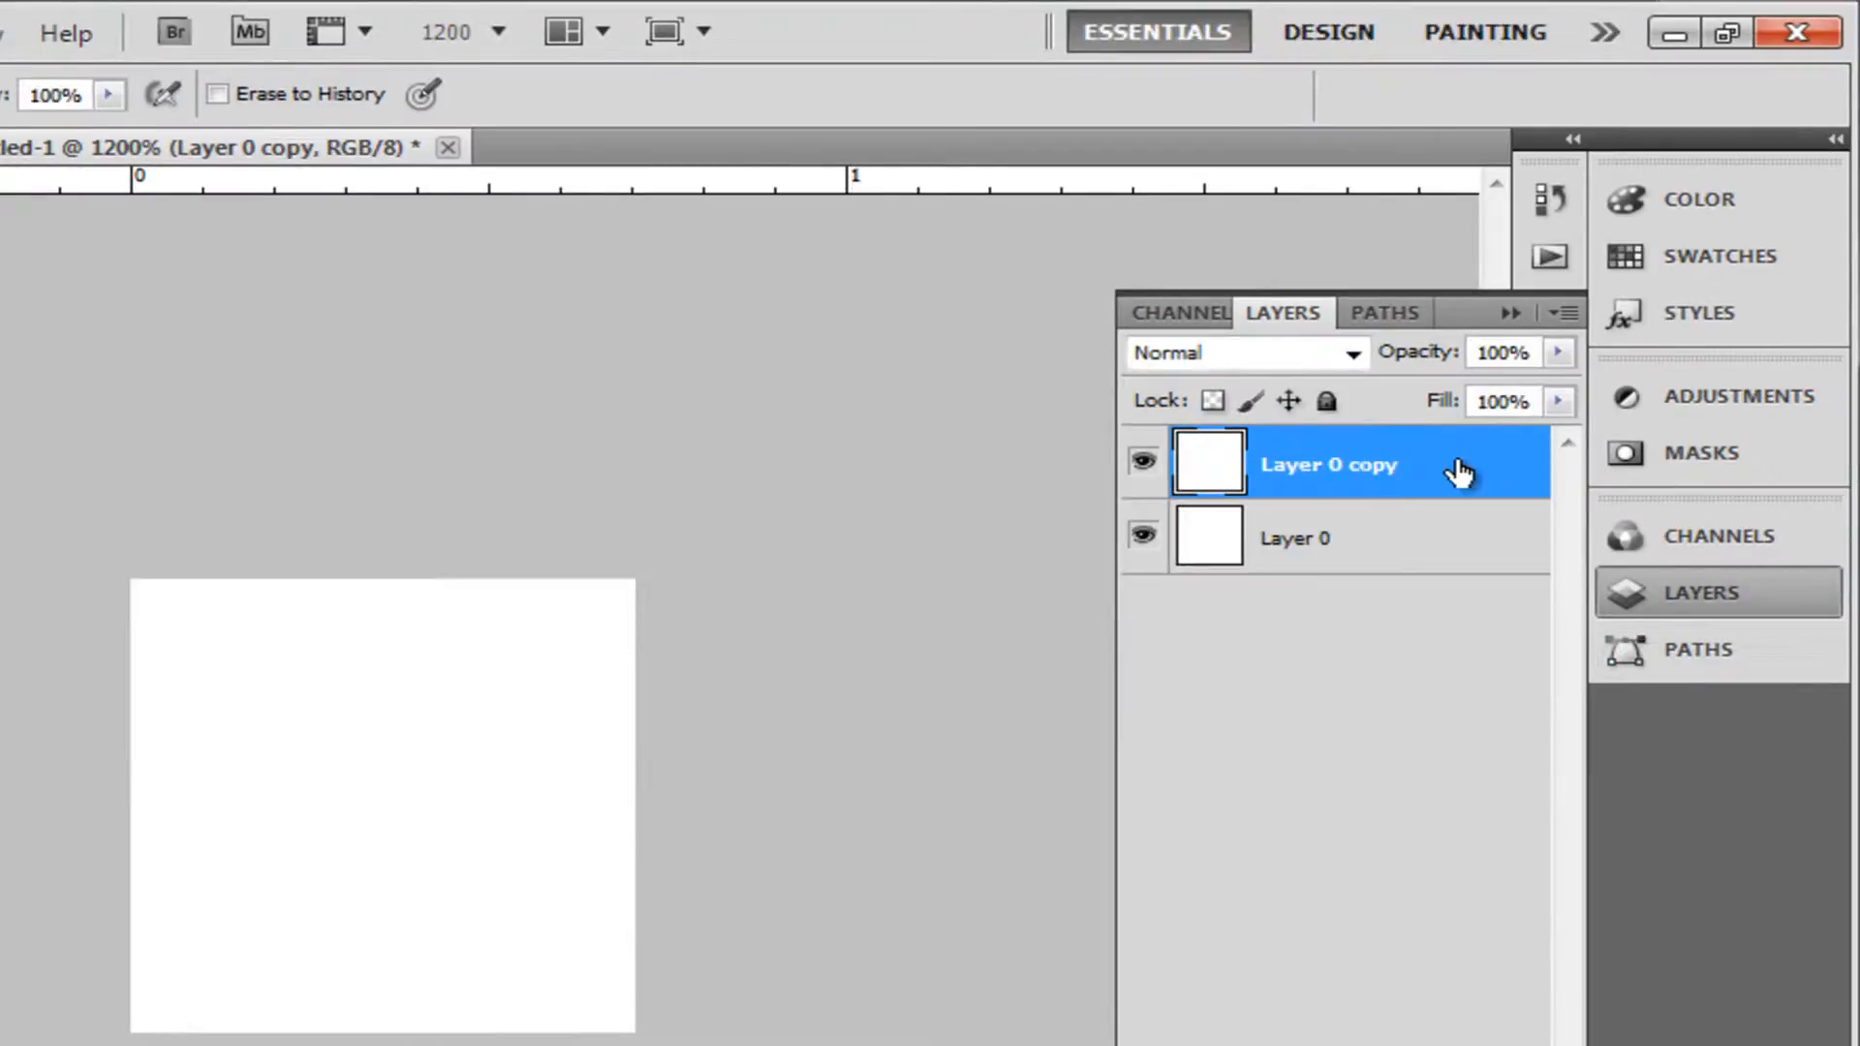
# - Give the duplicated layer a black 1 px Stroke positioned Inside, briefly trying the Center position
pyautogui.doubleClick(1458, 474)
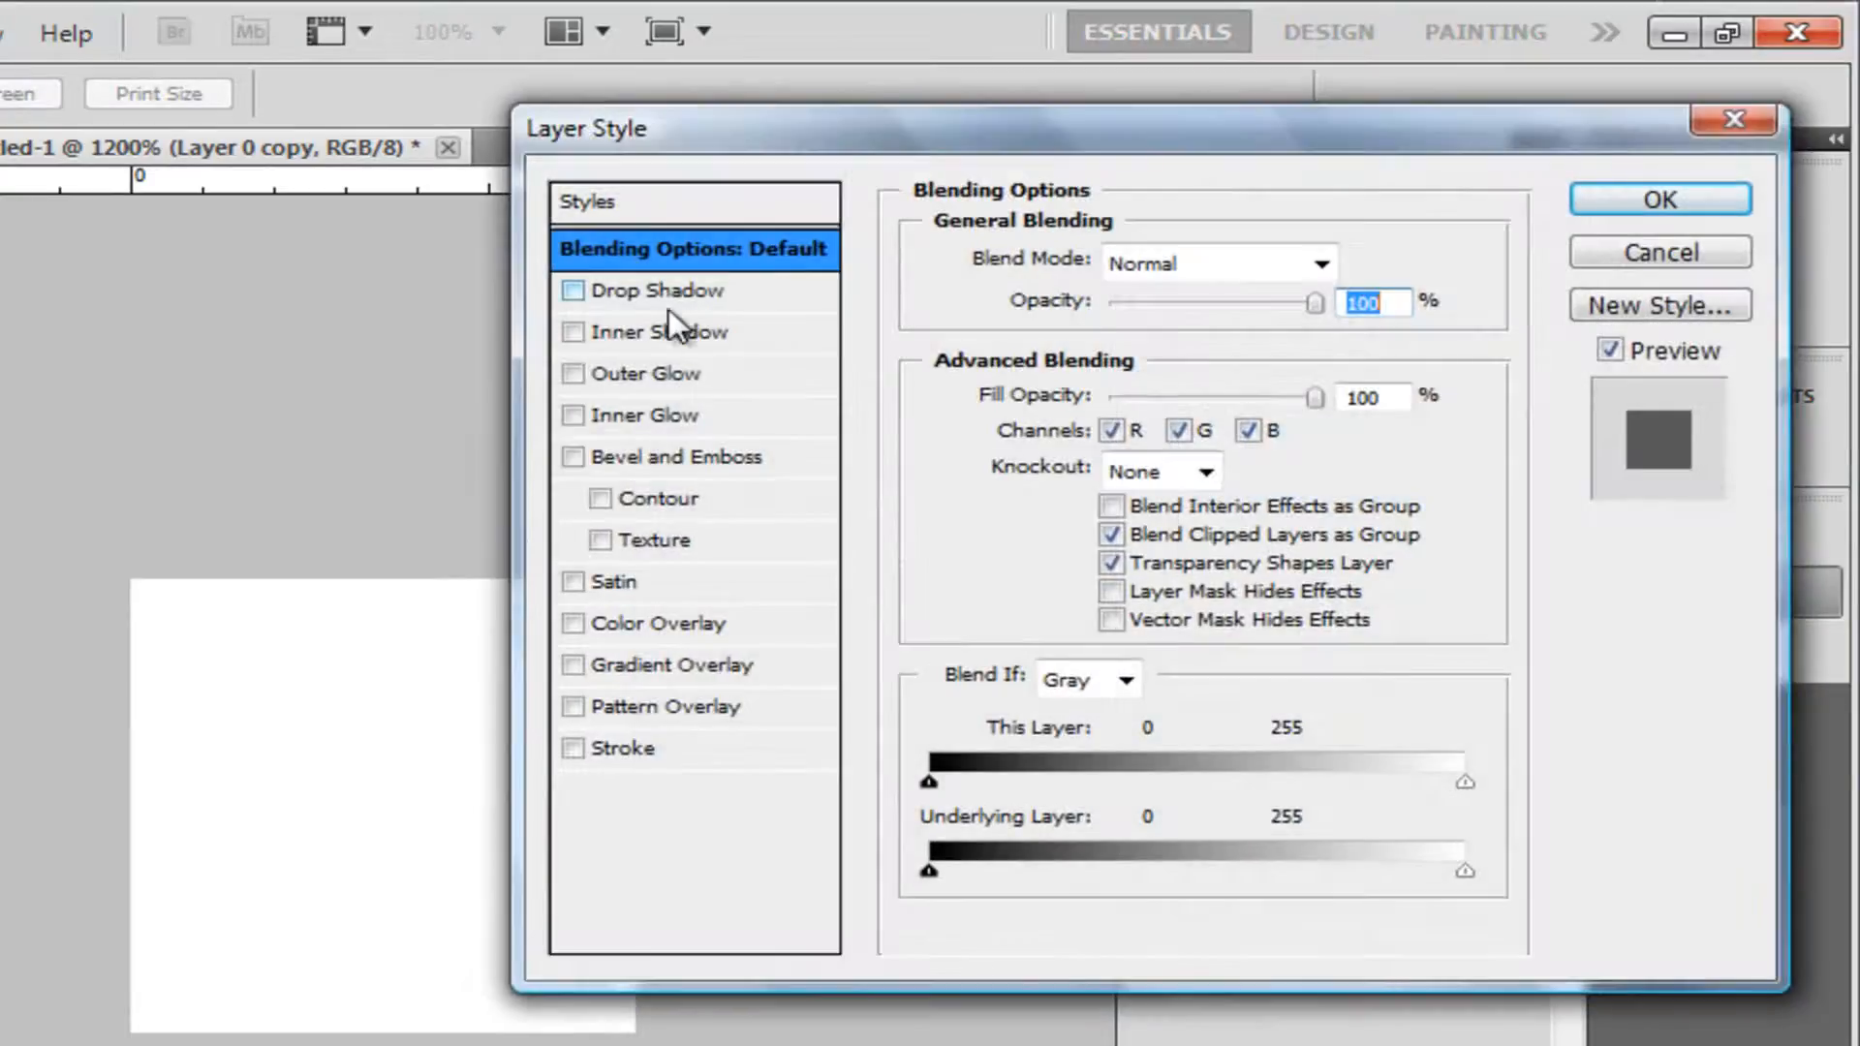
pyautogui.click(572, 750)
pyautogui.click(622, 752)
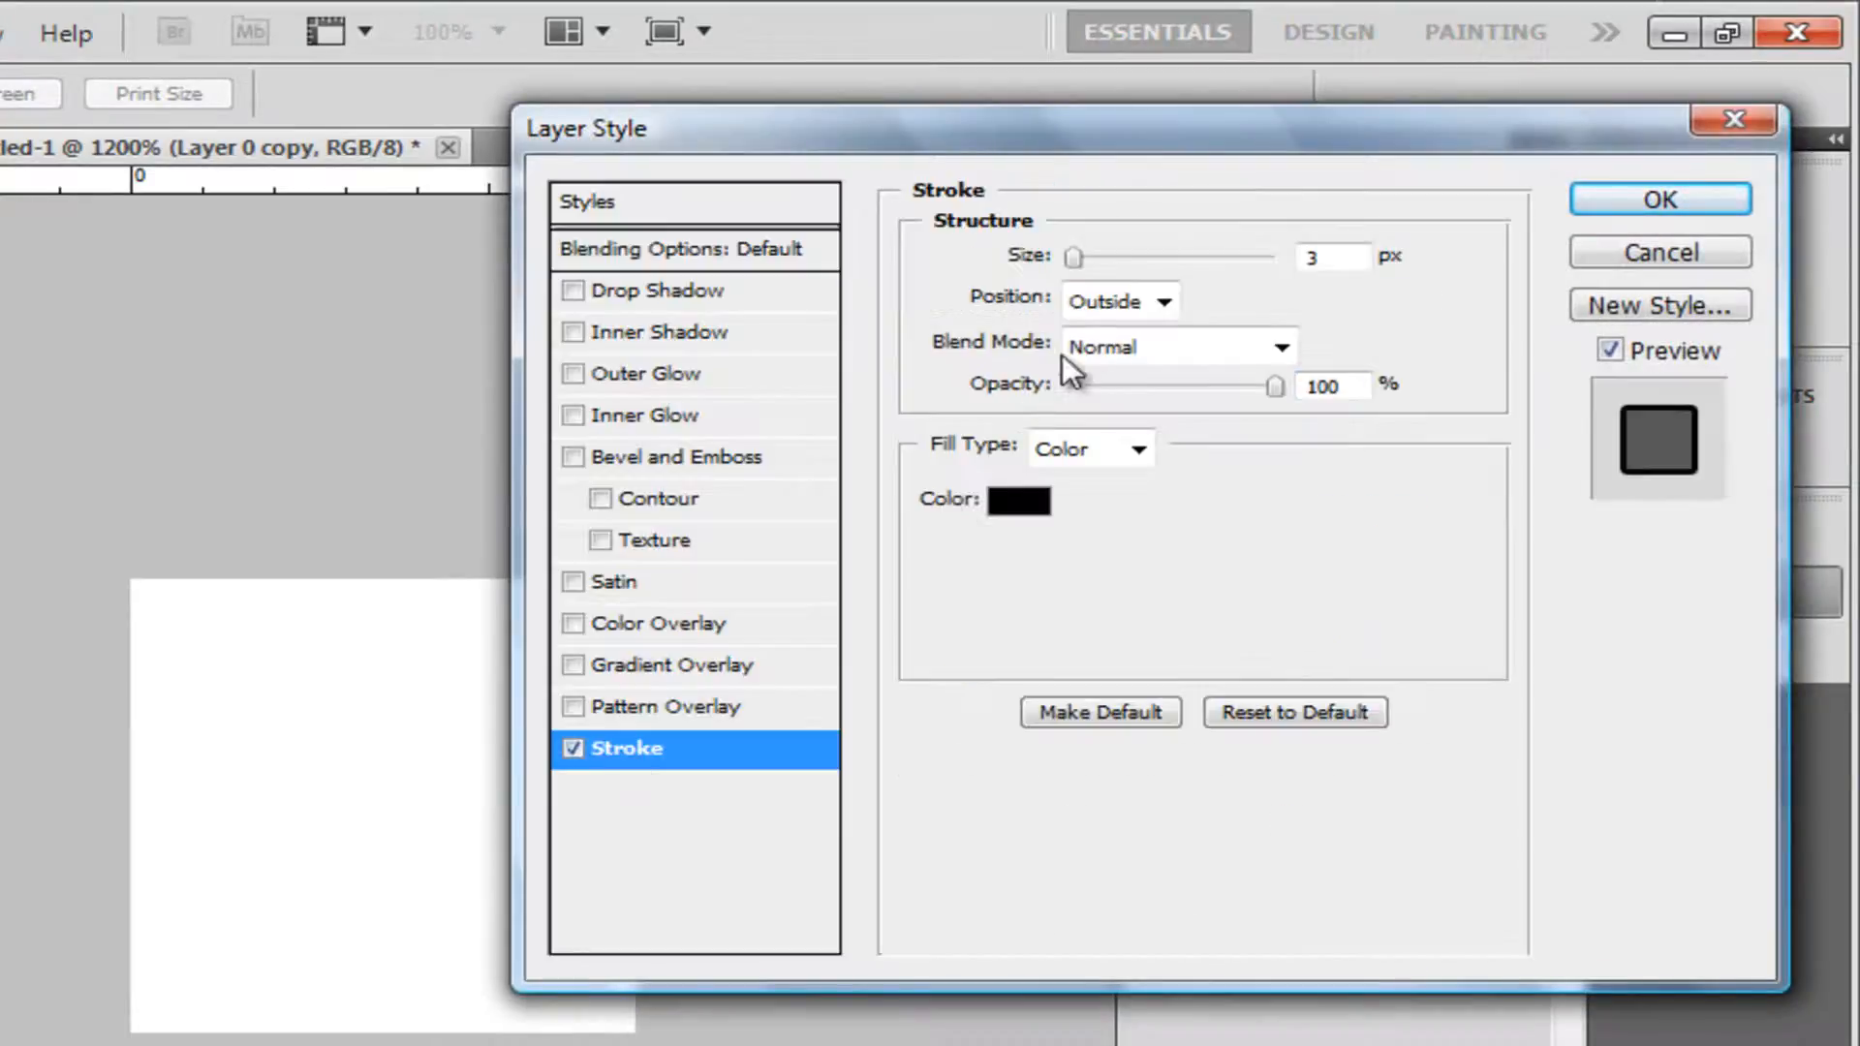
pyautogui.click(1128, 303)
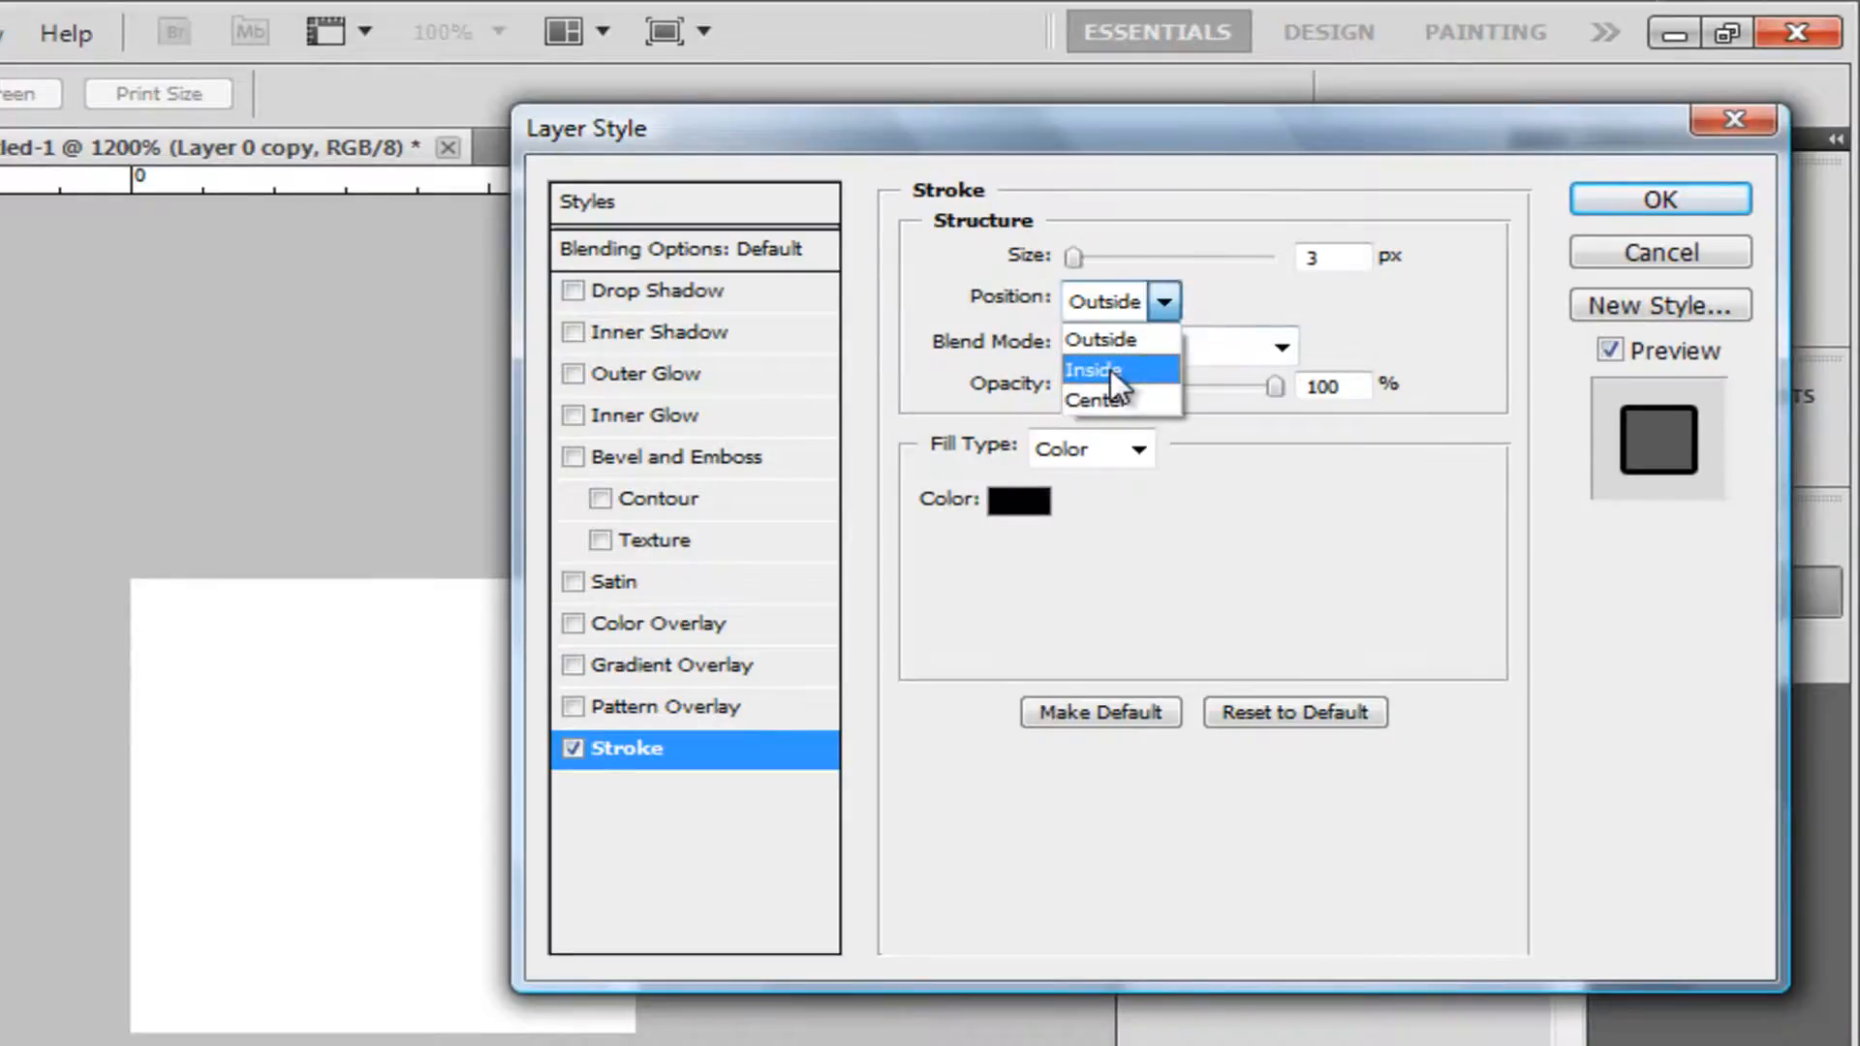
pyautogui.click(1110, 369)
pyautogui.moveTo(1081, 261); pyautogui.dragTo(1071, 263)
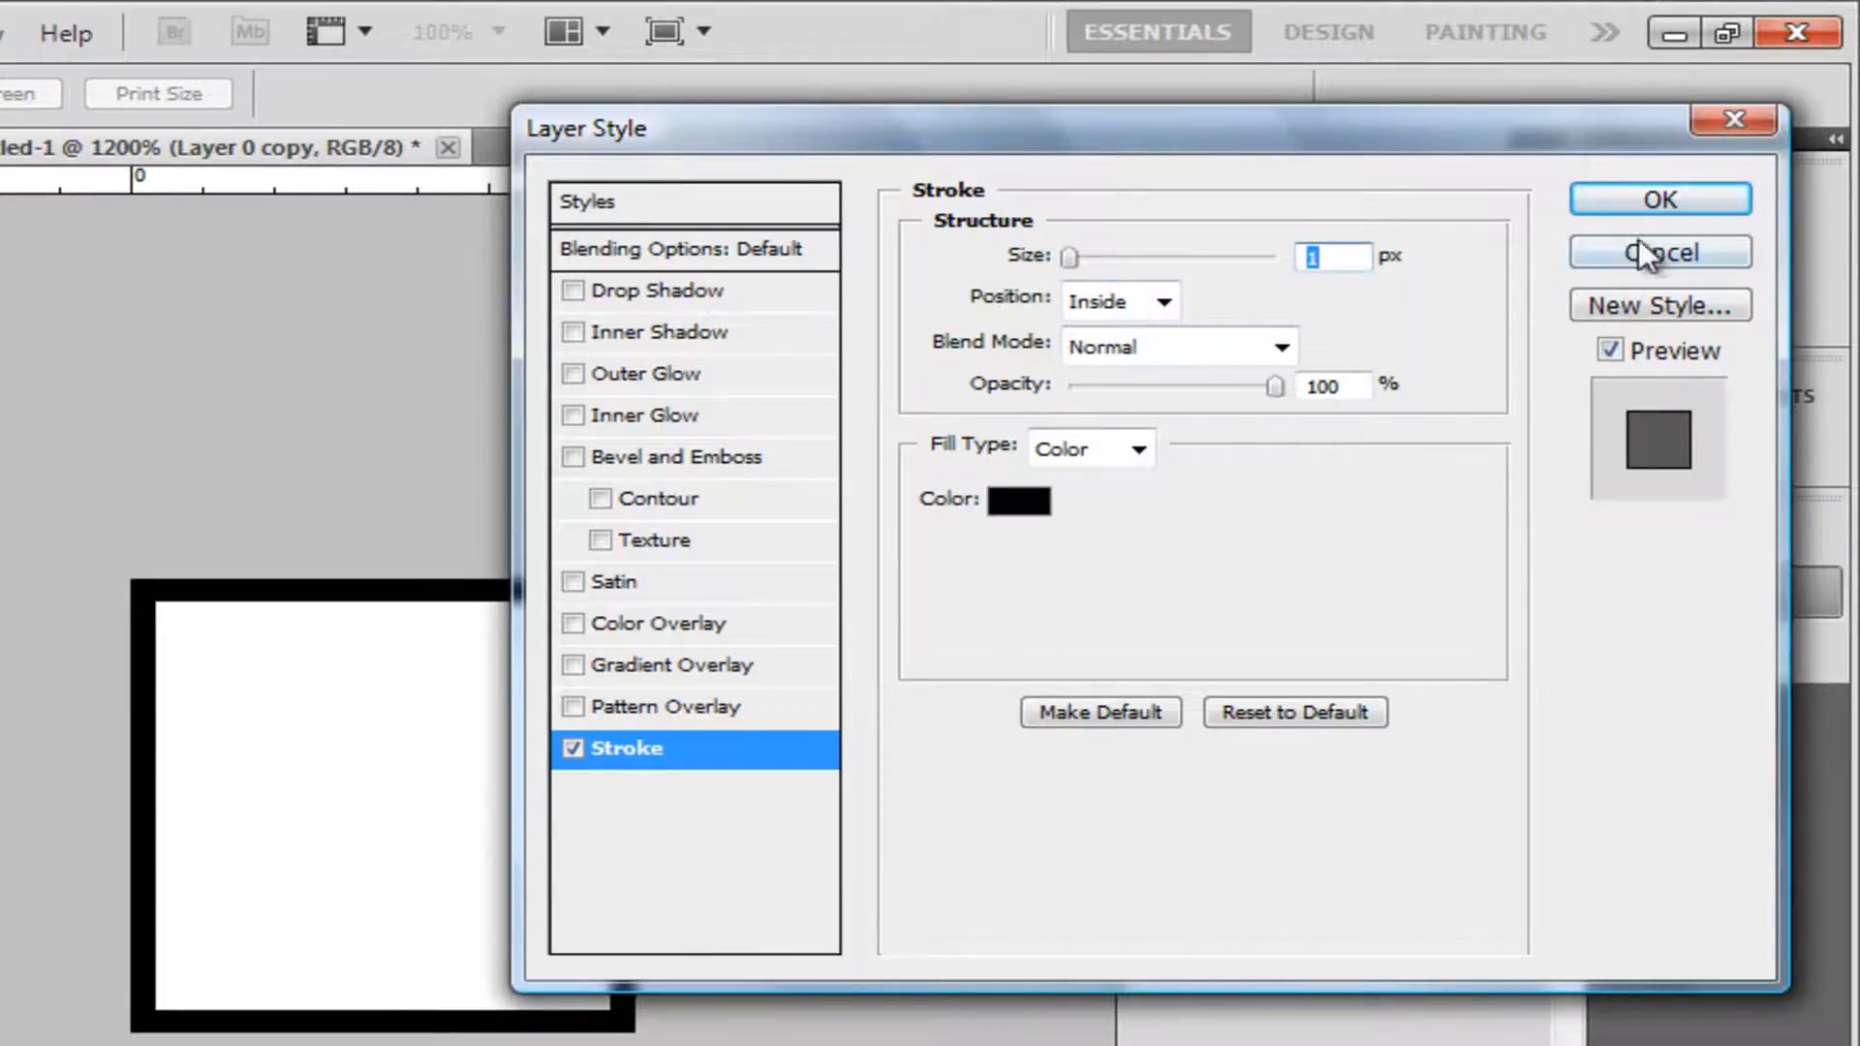
pyautogui.click(1153, 300)
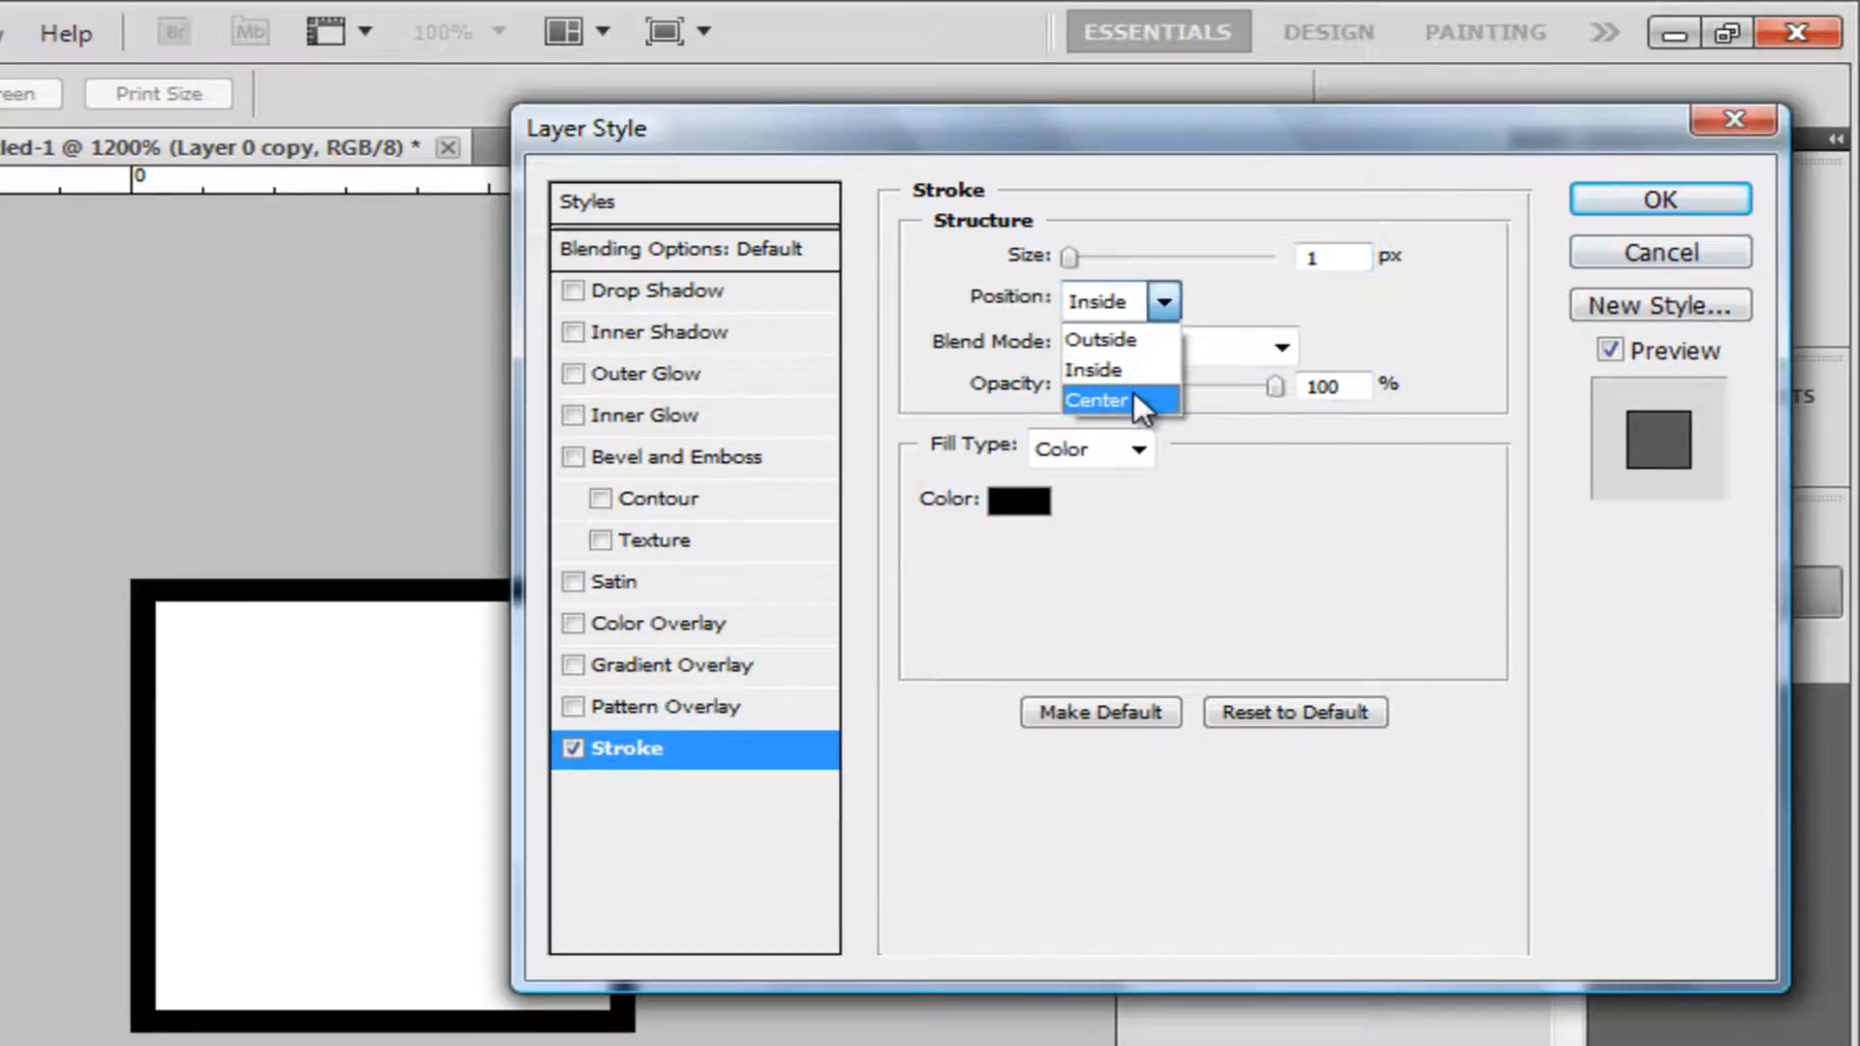
pyautogui.click(1135, 390)
pyautogui.click(1094, 301)
pyautogui.click(1087, 368)
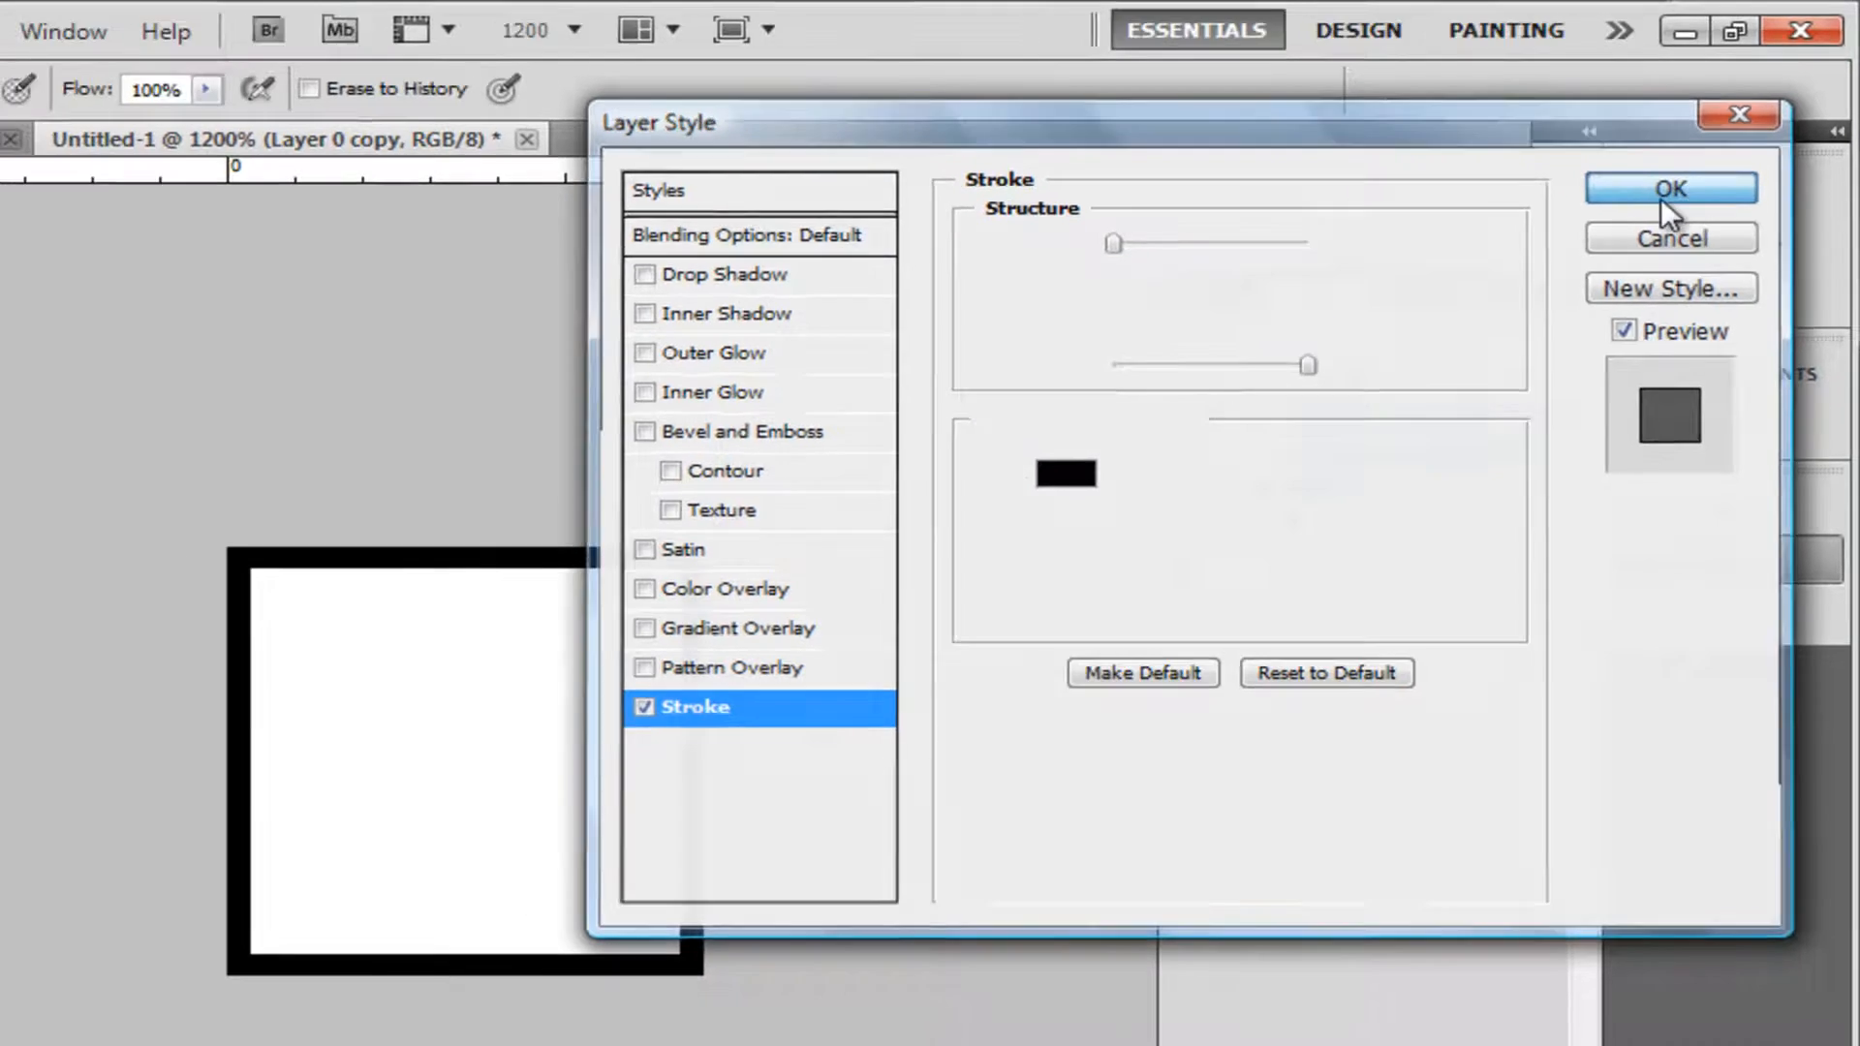
pyautogui.click(1682, 201)
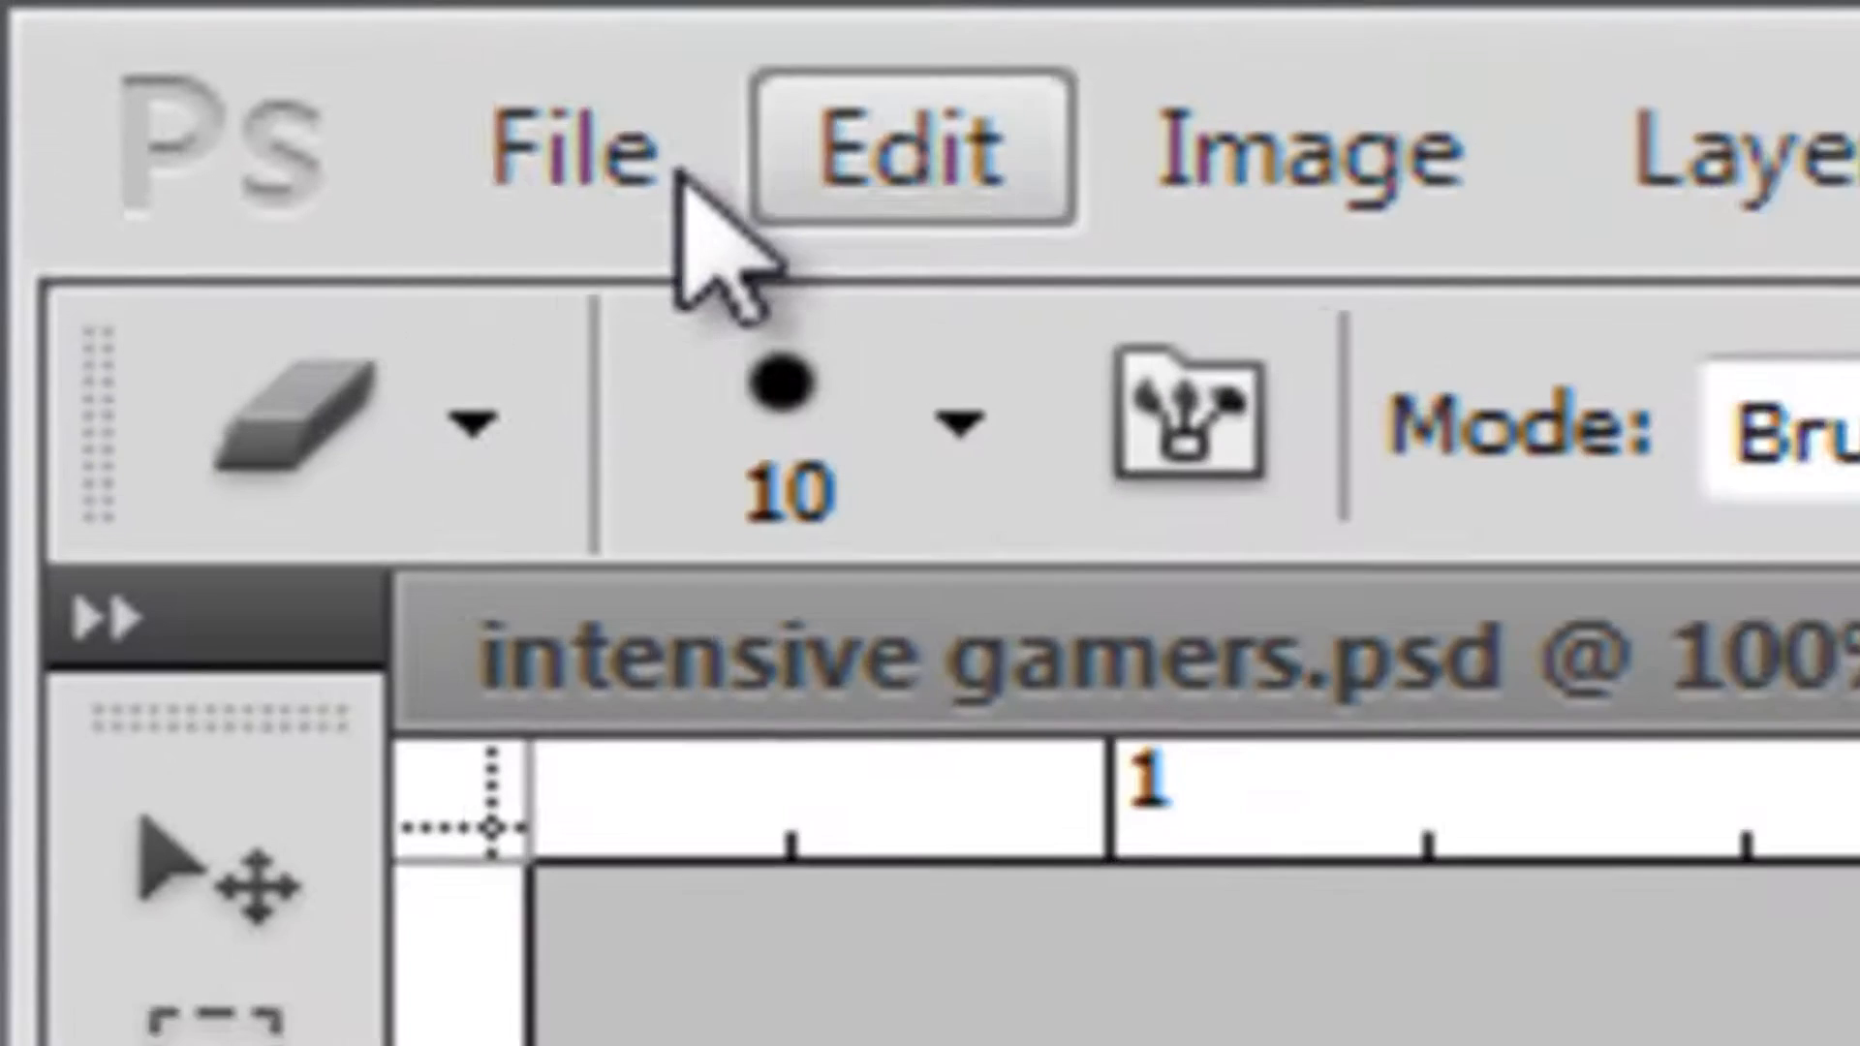
# - Define the outlined square as a pattern named "Grid" and close its document without saving
pyautogui.click(86, 24)
pyautogui.moveTo(823, 167)
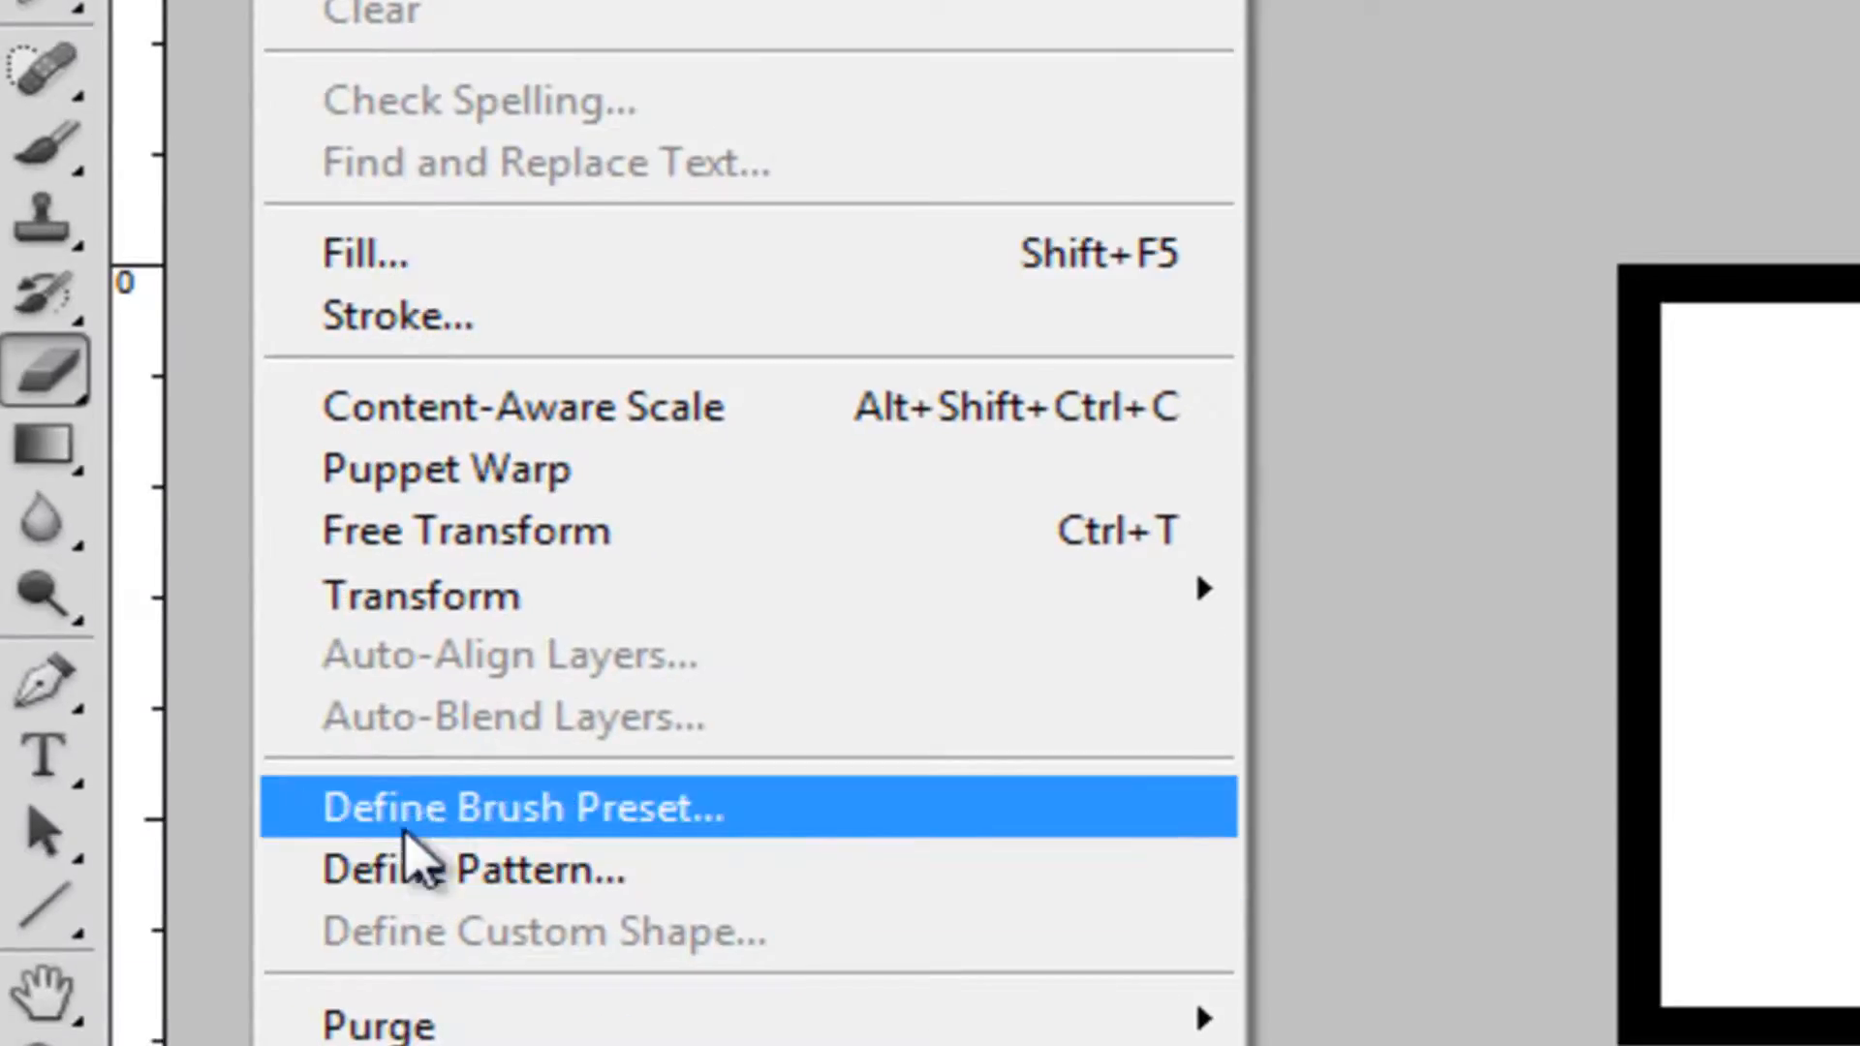
pyautogui.click(414, 872)
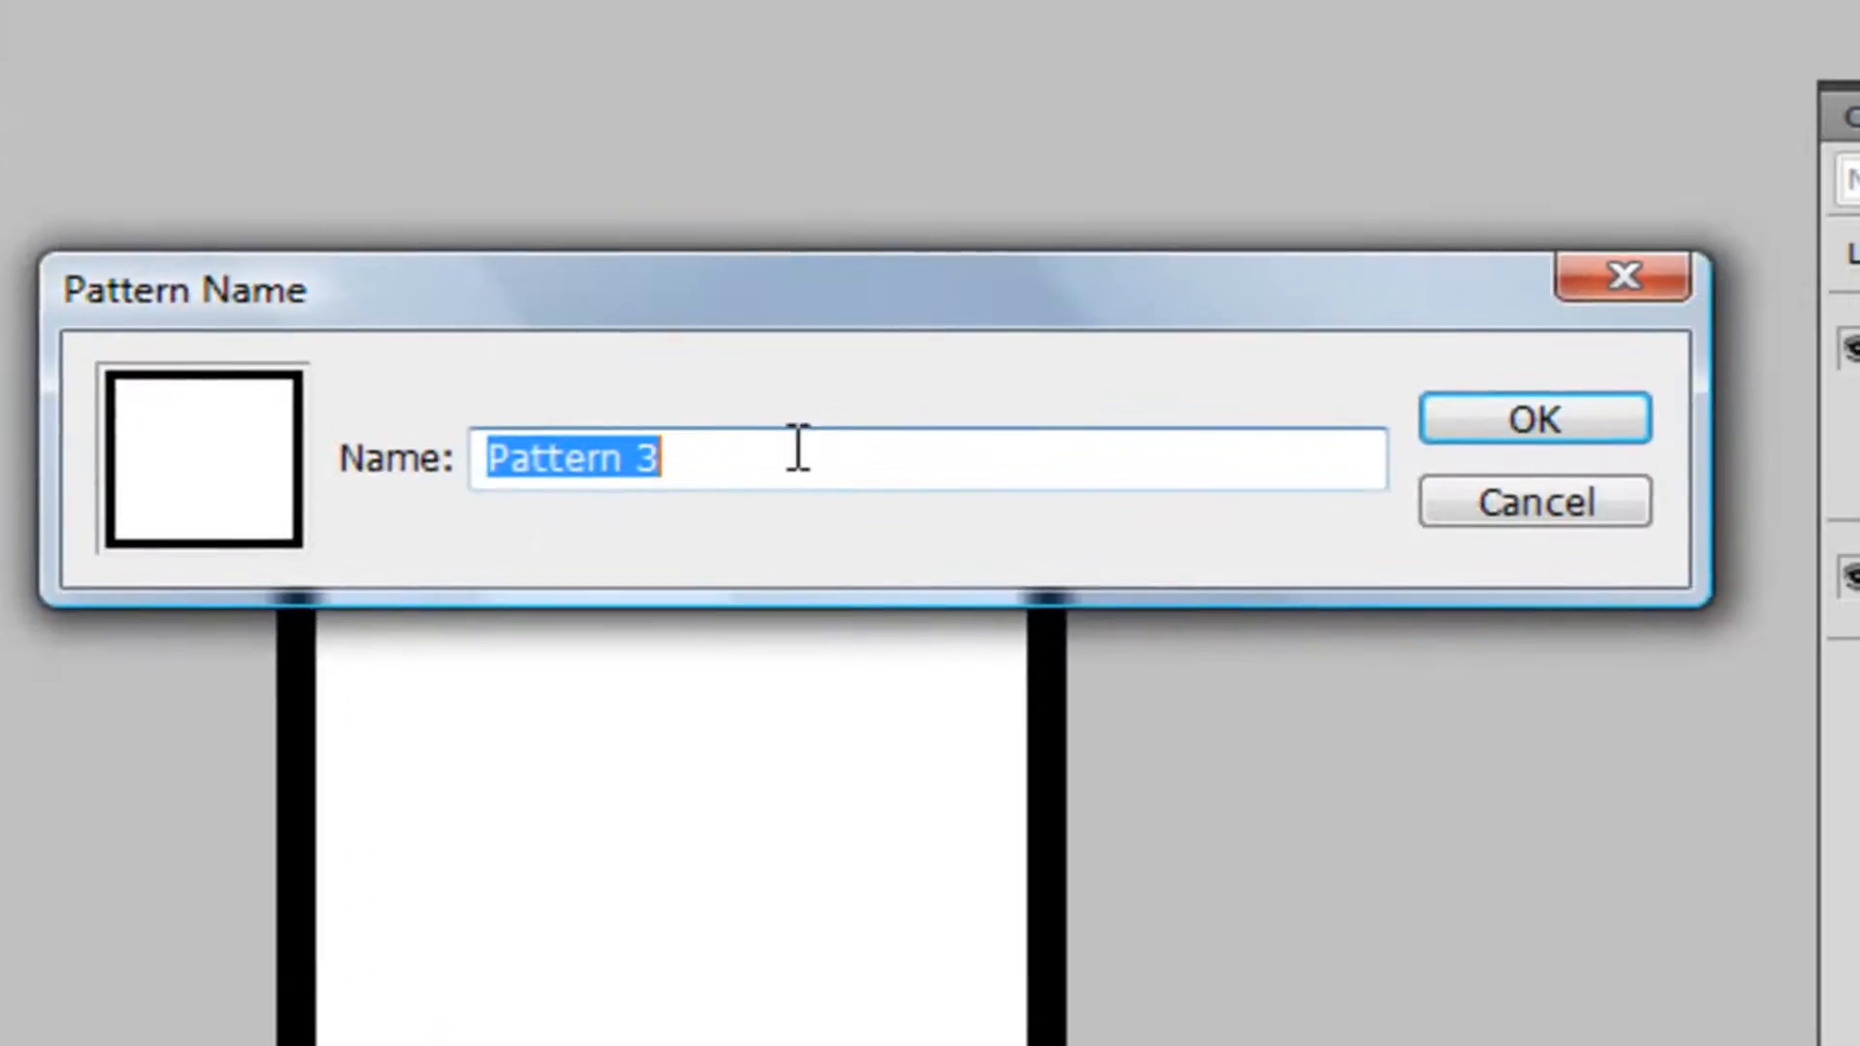
pyautogui.click(812, 443)
pyautogui.hotkey('shift', 'Home')
pyautogui.write('G')
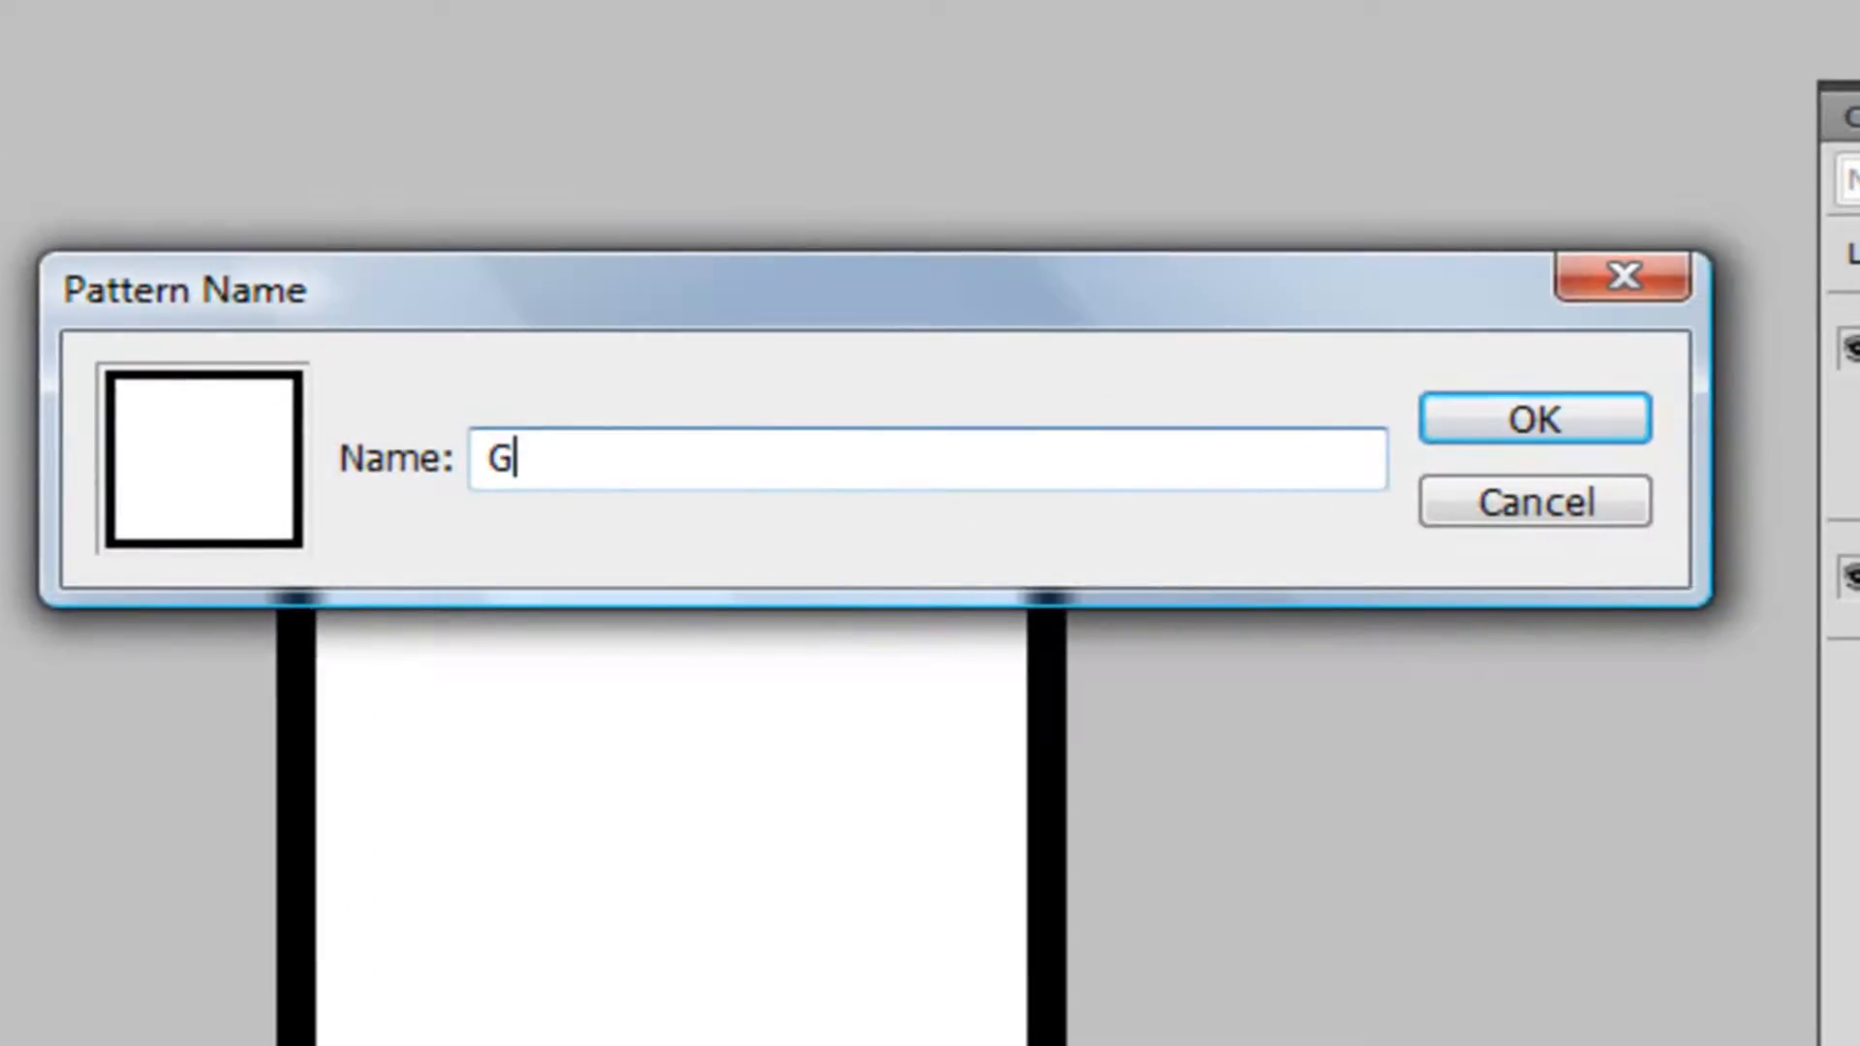
pyautogui.write('rid')
pyautogui.click(1645, 424)
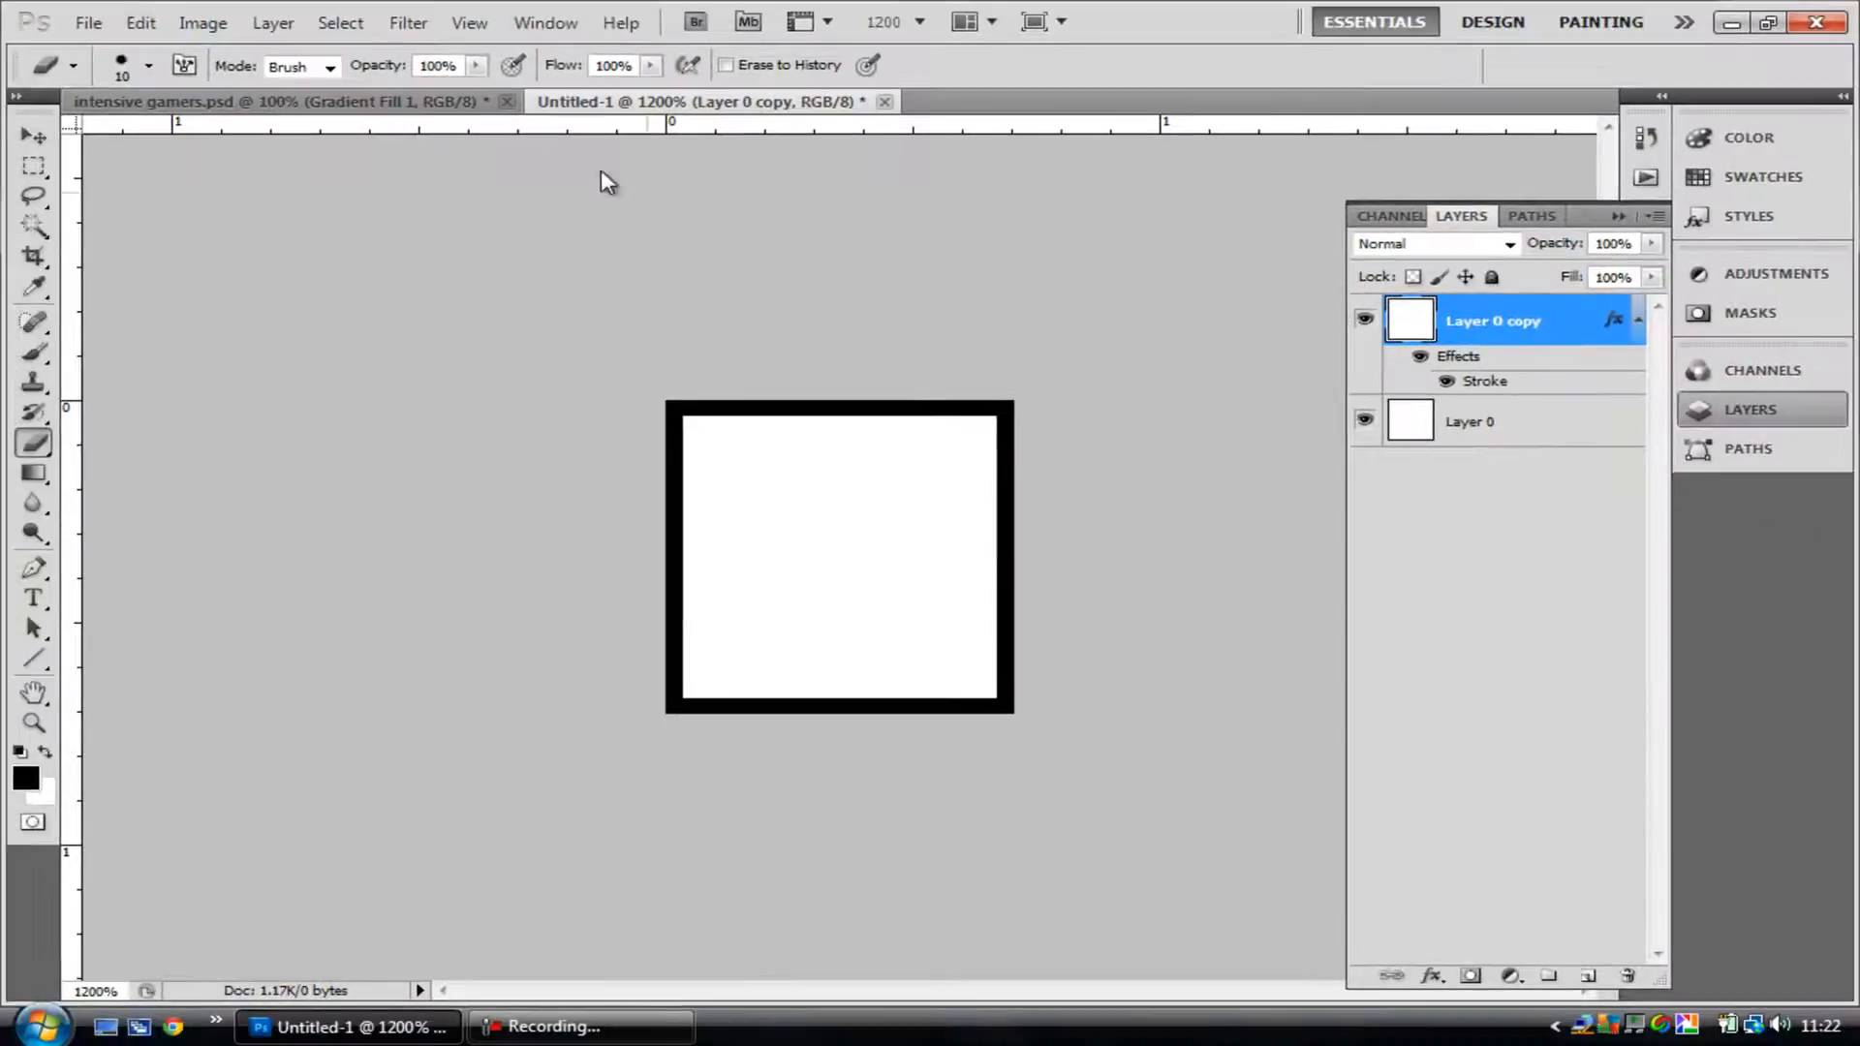
pyautogui.click(884, 101)
pyautogui.click(990, 392)
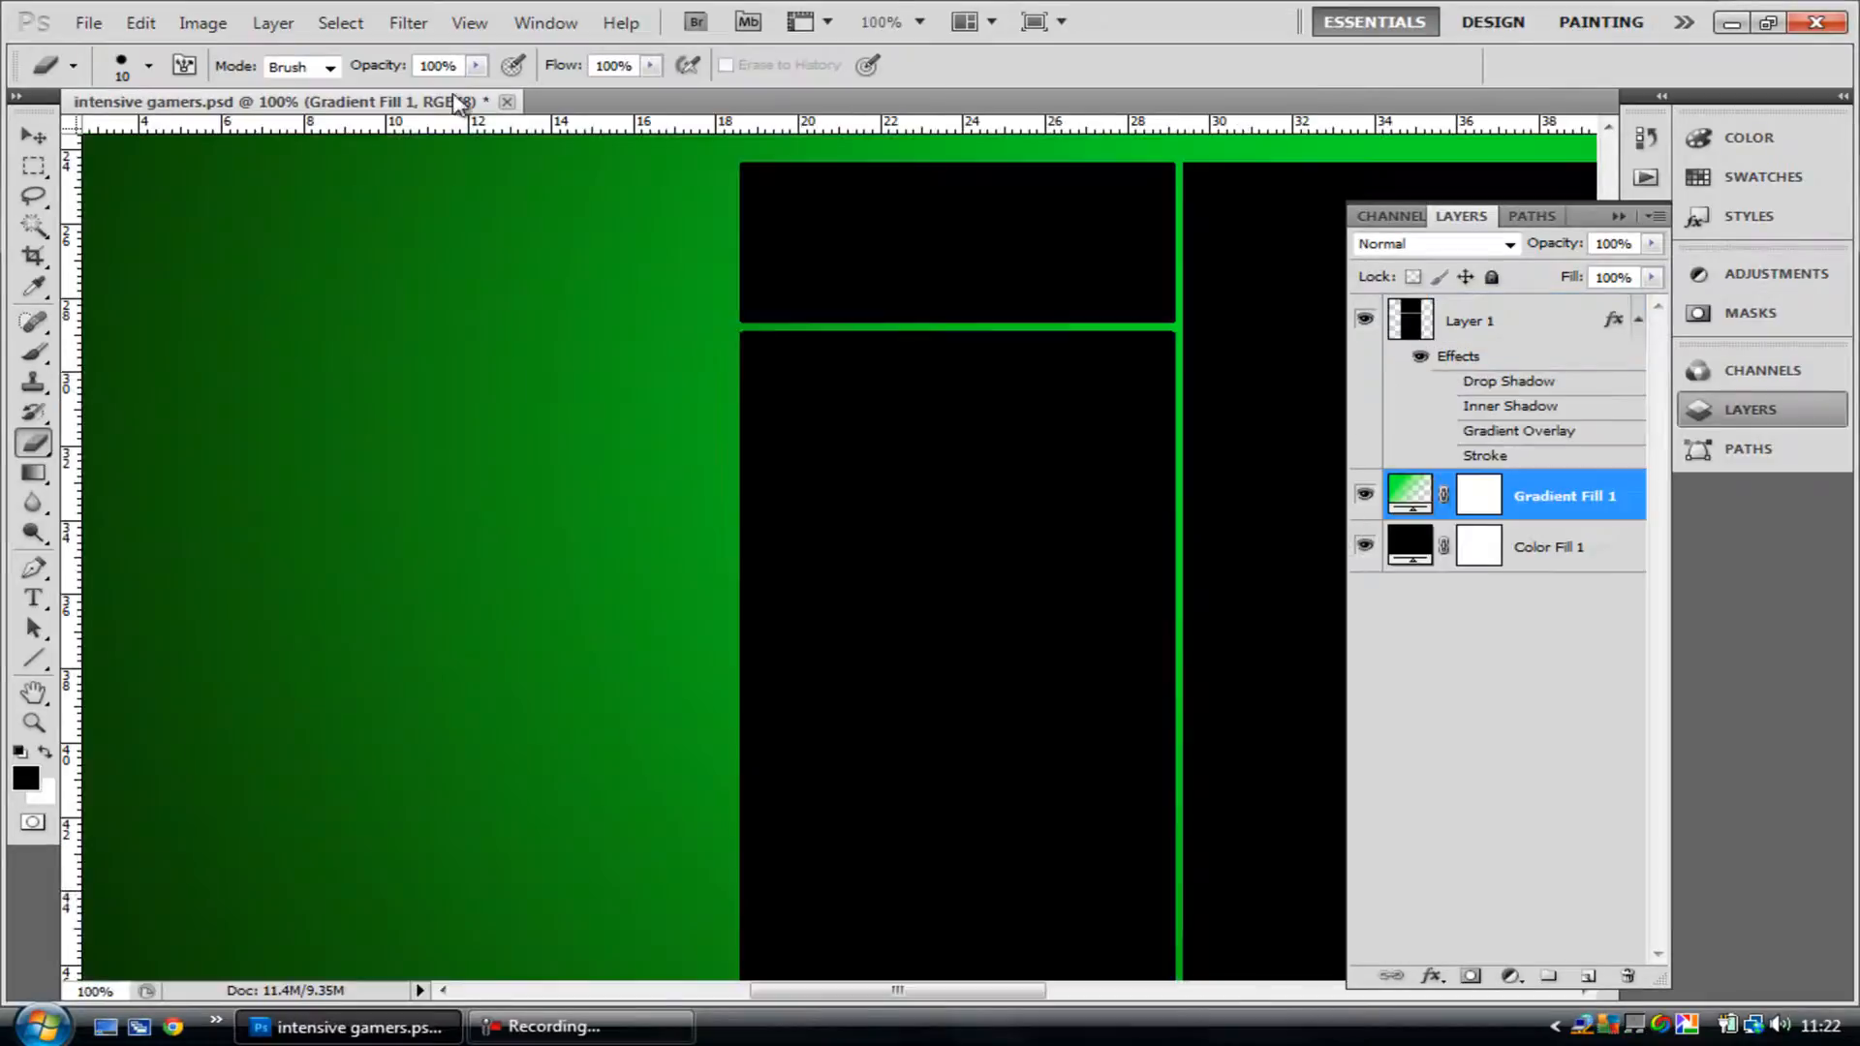
# - Create a new document 100 pixels wide and 100 pixels high with a white background
pyautogui.click(89, 23)
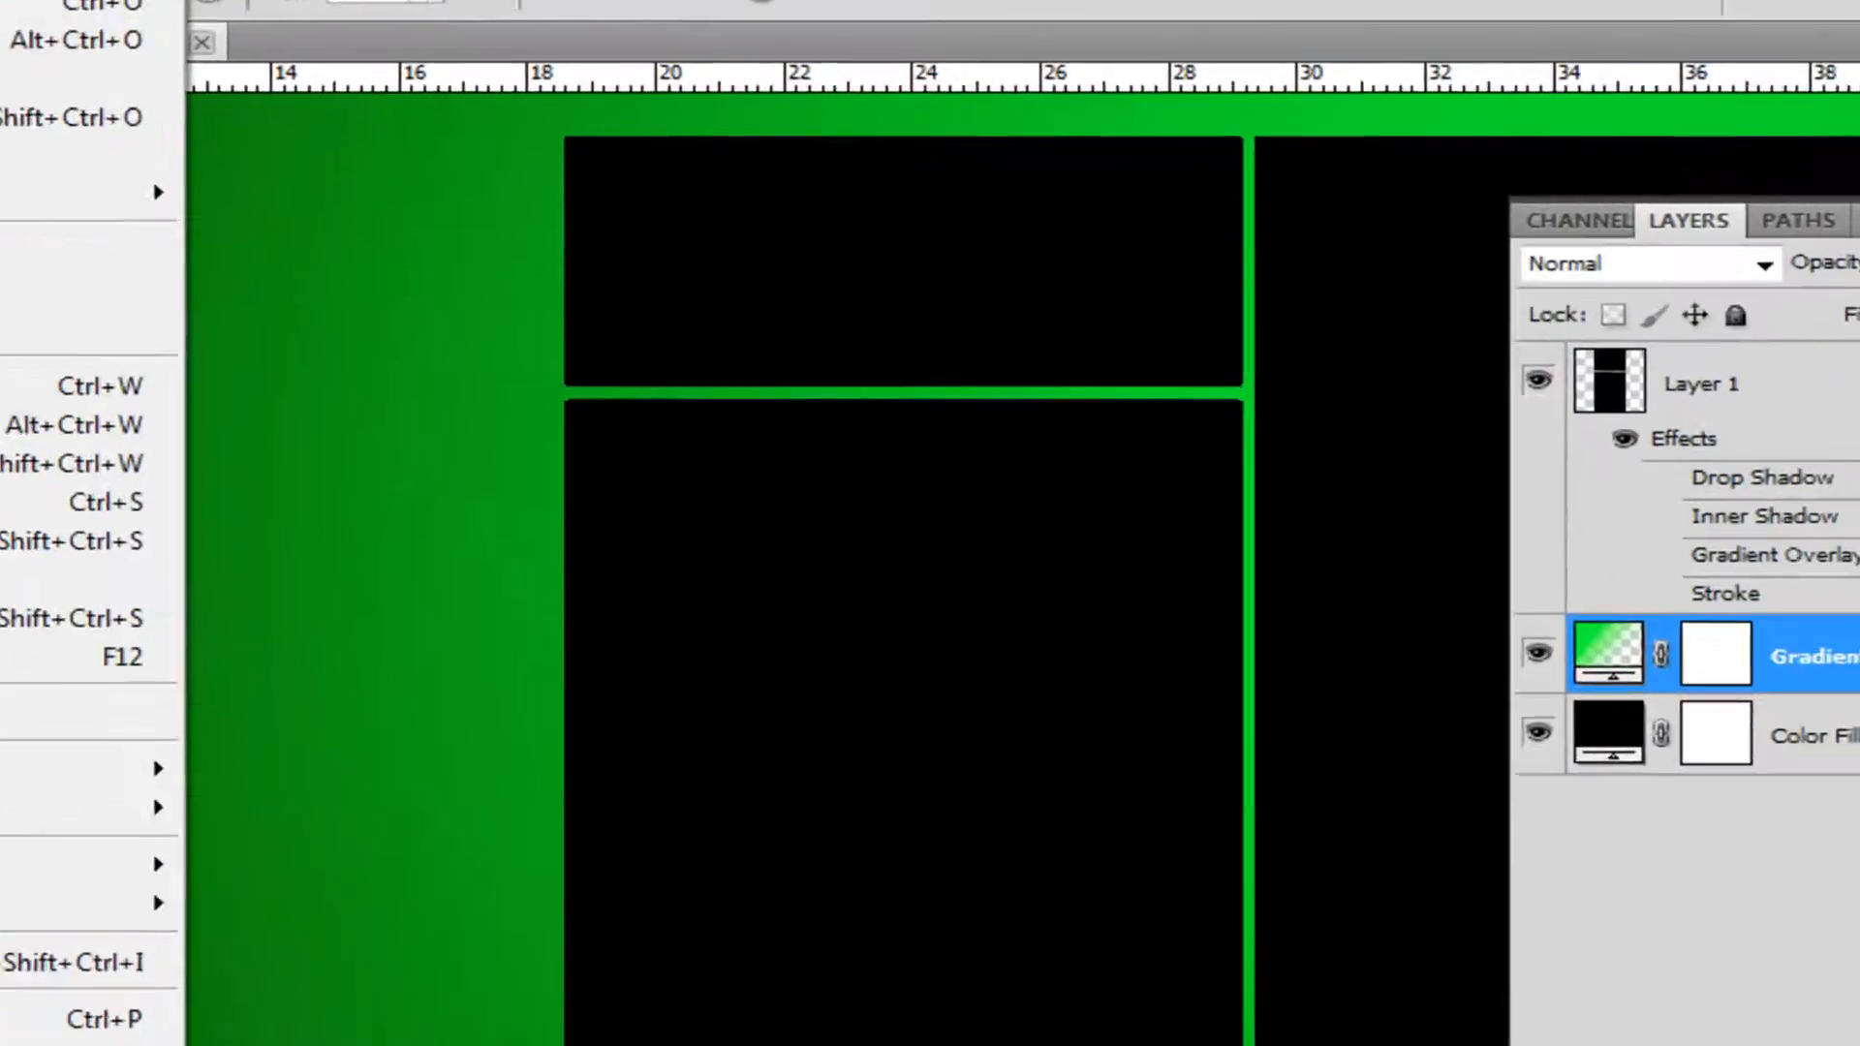
pyautogui.click(110, 50)
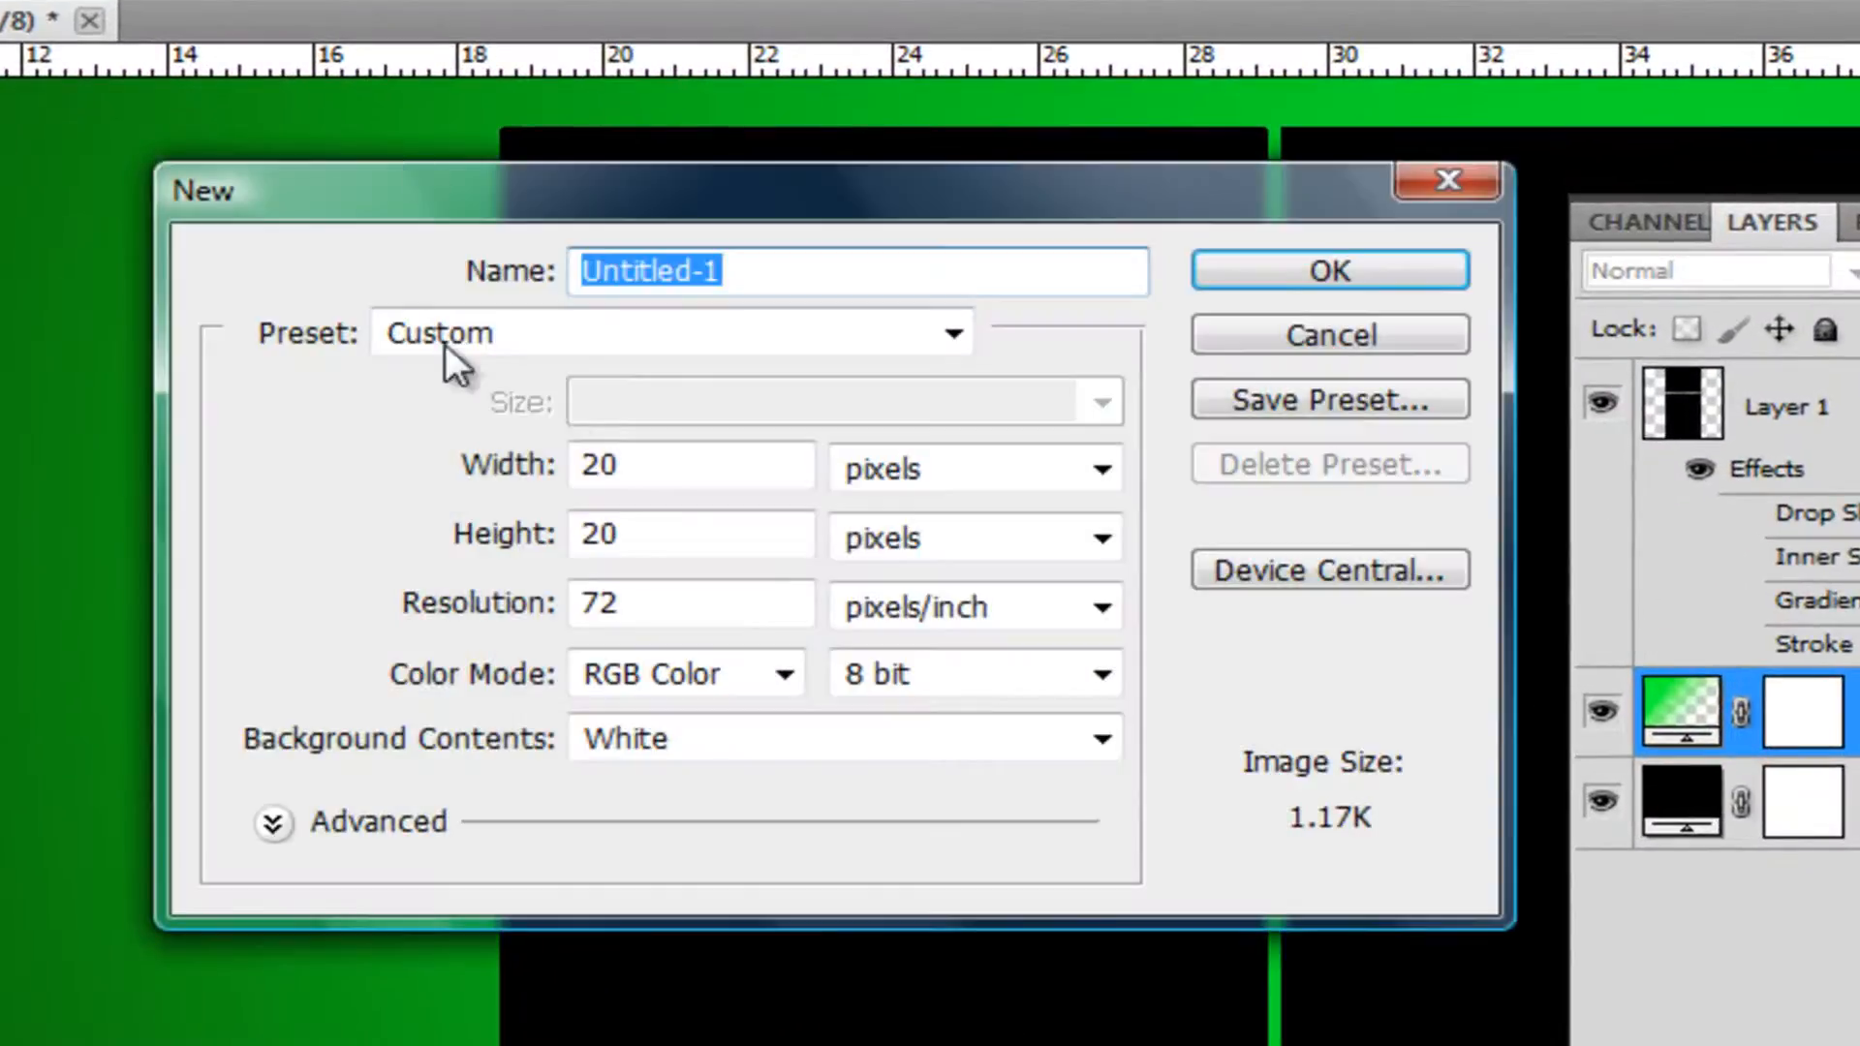
pyautogui.moveTo(688, 465); pyautogui.dragTo(422, 461)
pyautogui.write('100')
pyautogui.doubleClick(648, 533)
pyautogui.write('100')
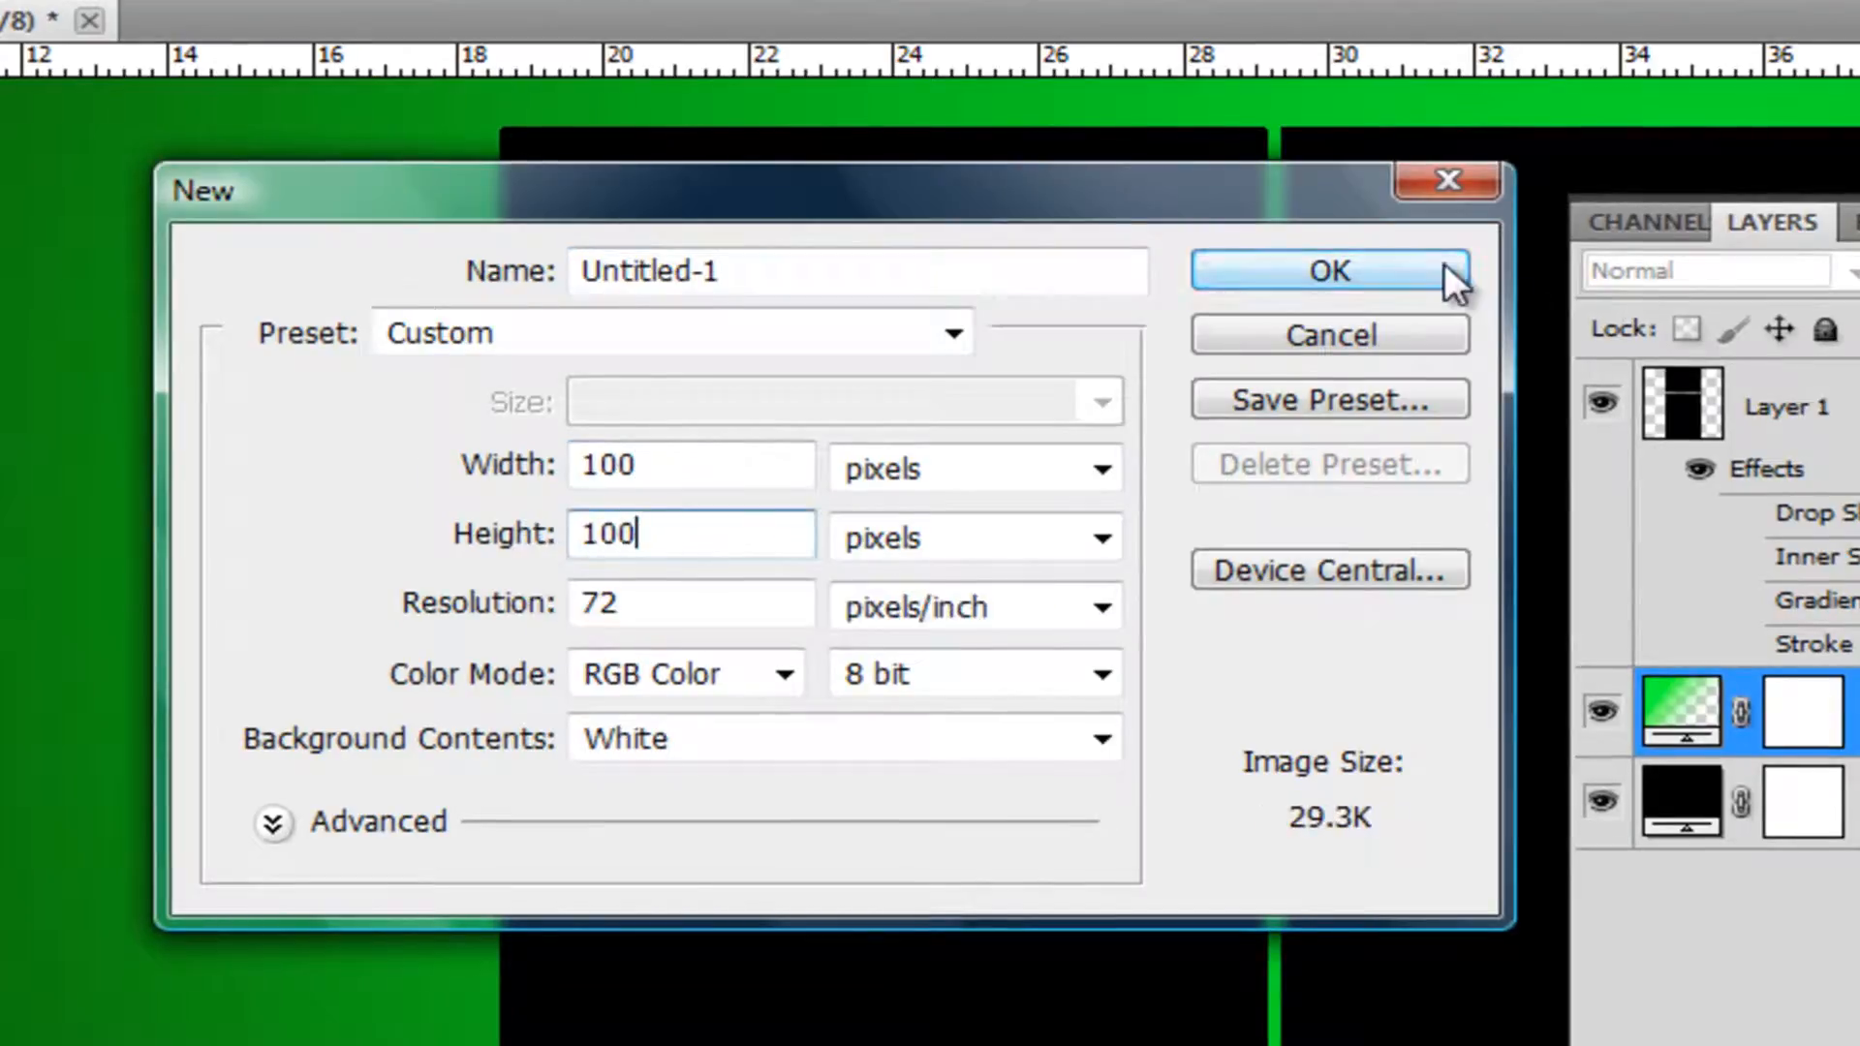
pyautogui.click(1443, 270)
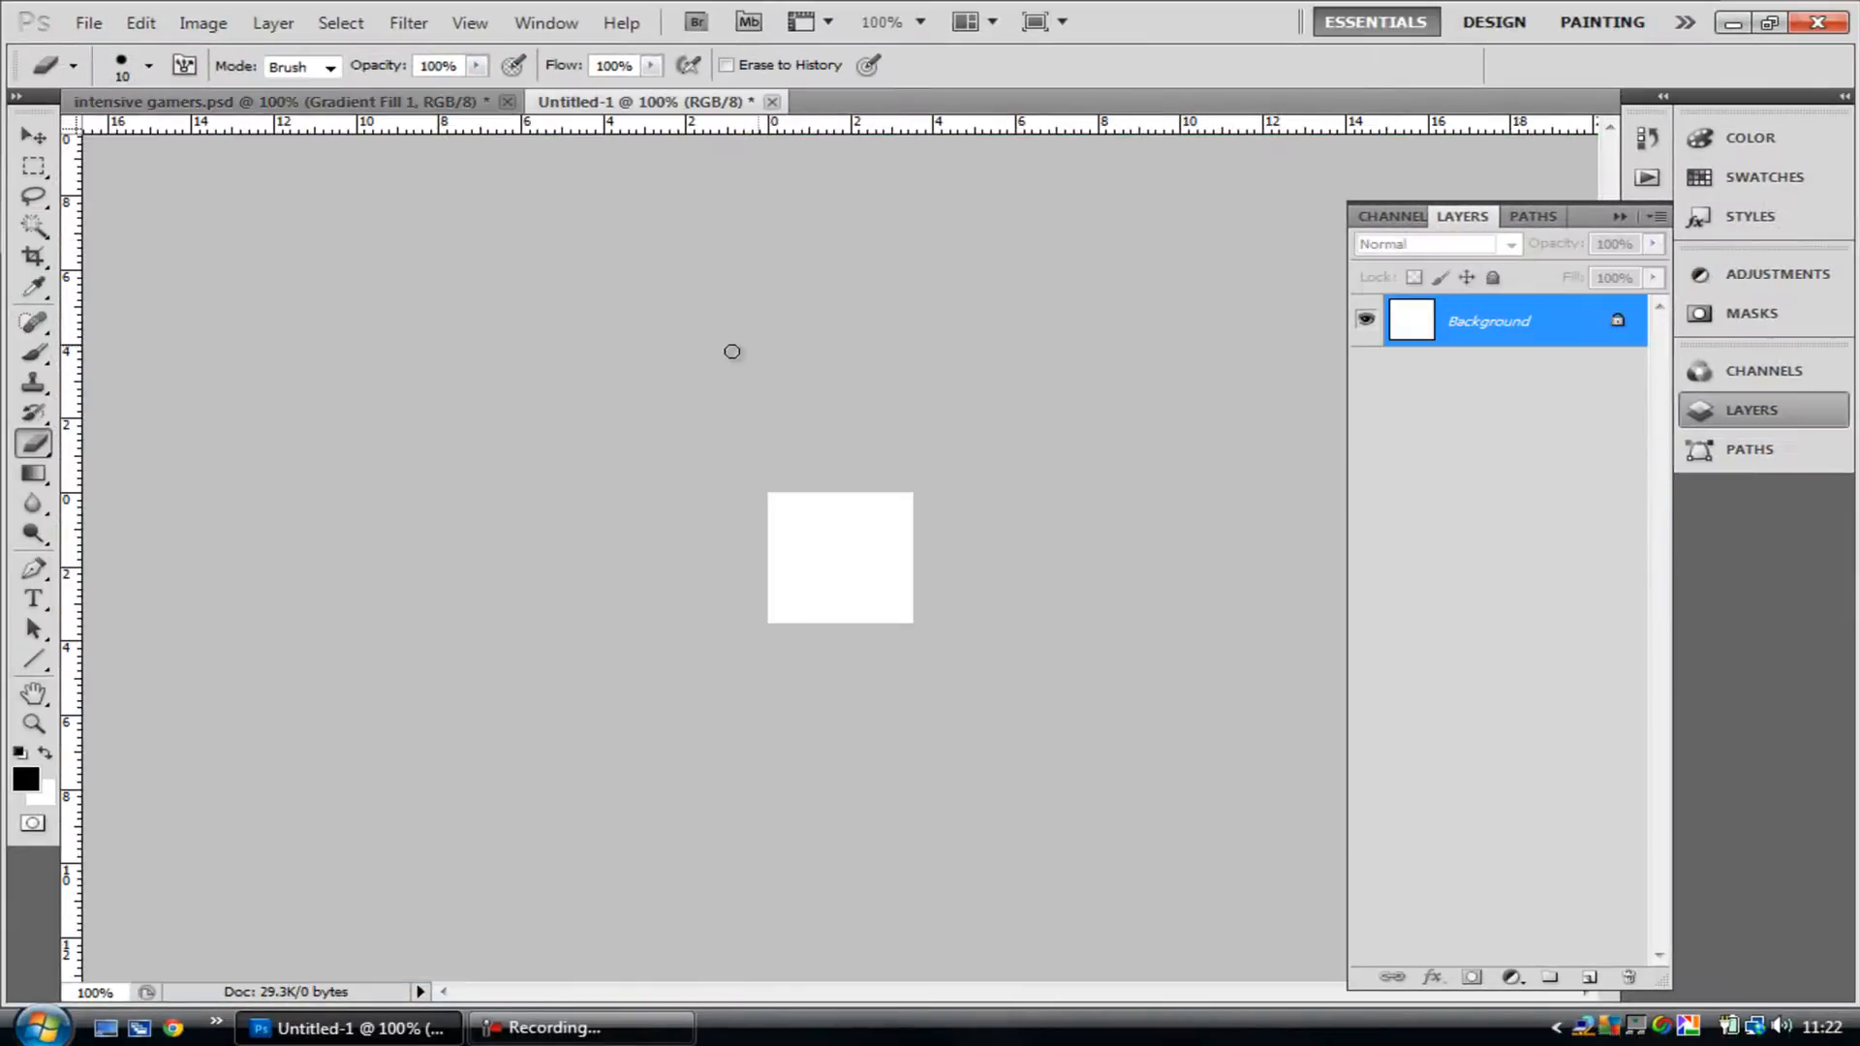
# - Draw a straight diagonal path with the Pen tool from just outside the canvas's bottom-left corner to just past its top-right corner
pyautogui.hotkey('ctrl', '+')
pyautogui.hotkey('ctrl', '+')
pyautogui.hotkey('ctrl', '+')
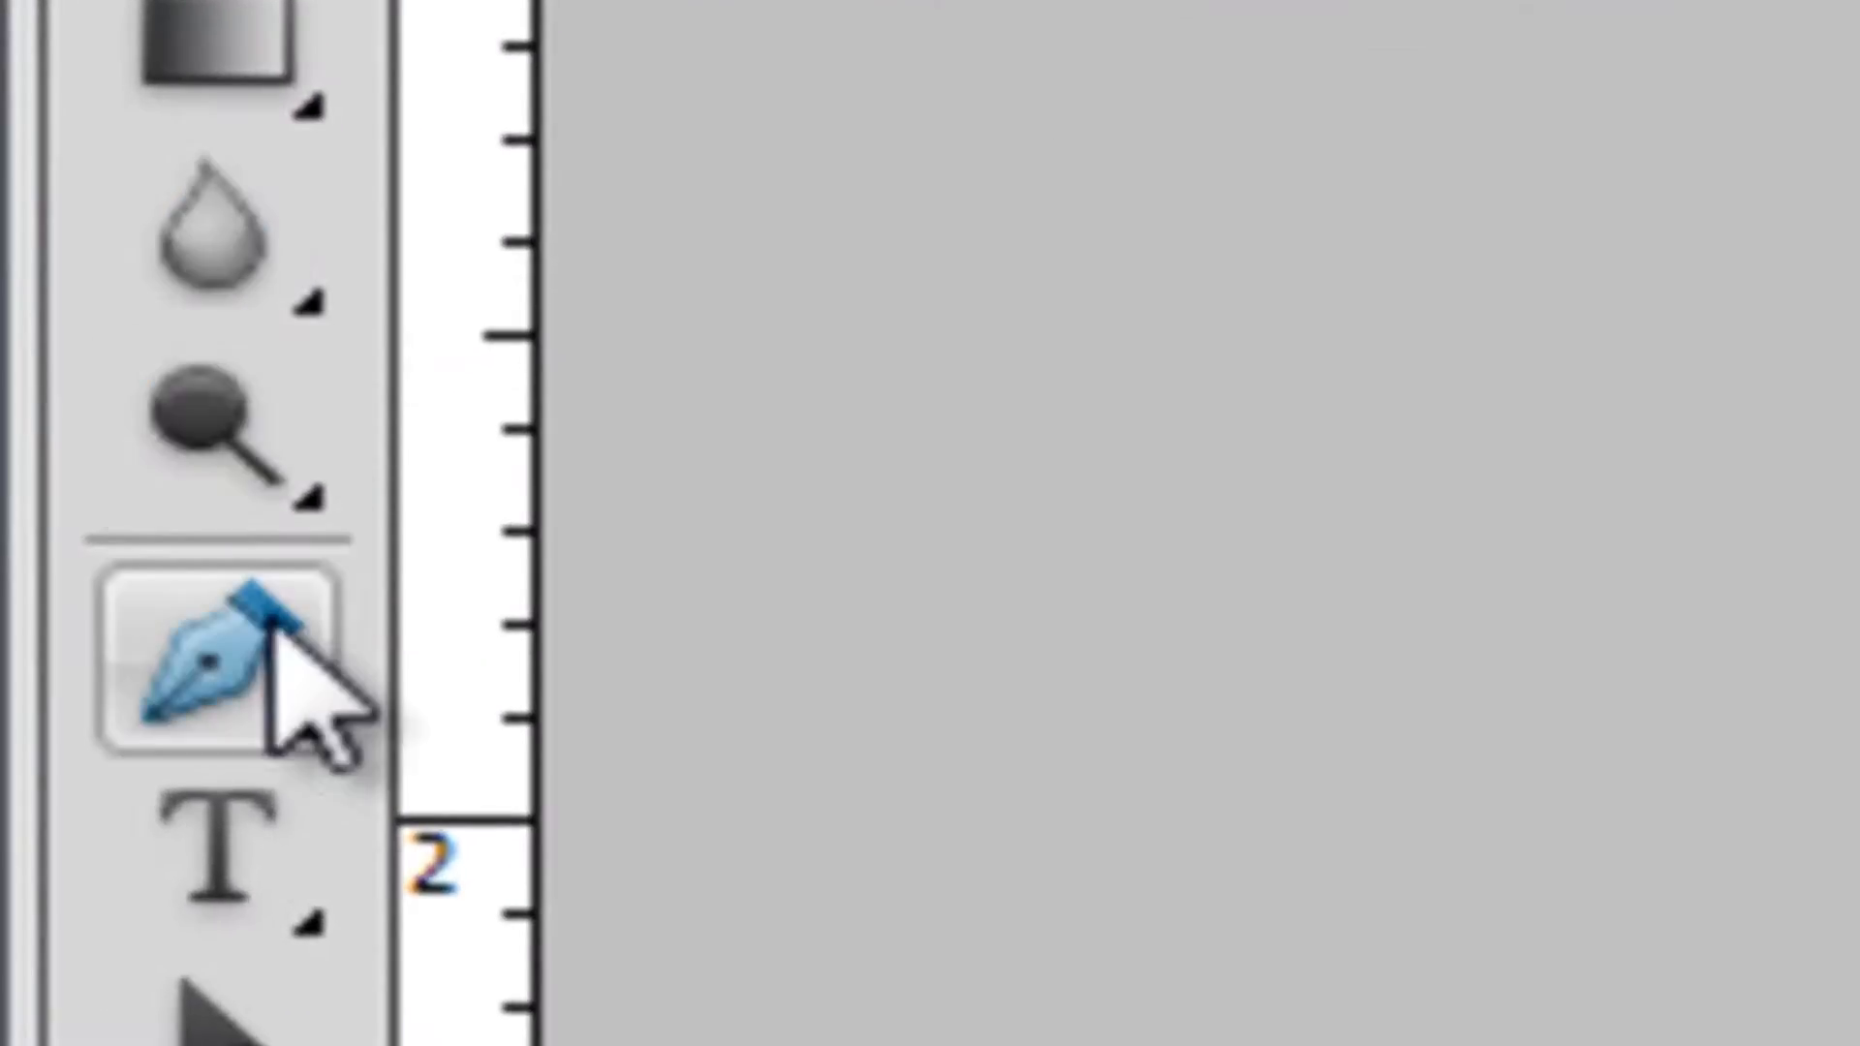
pyautogui.click(279, 620)
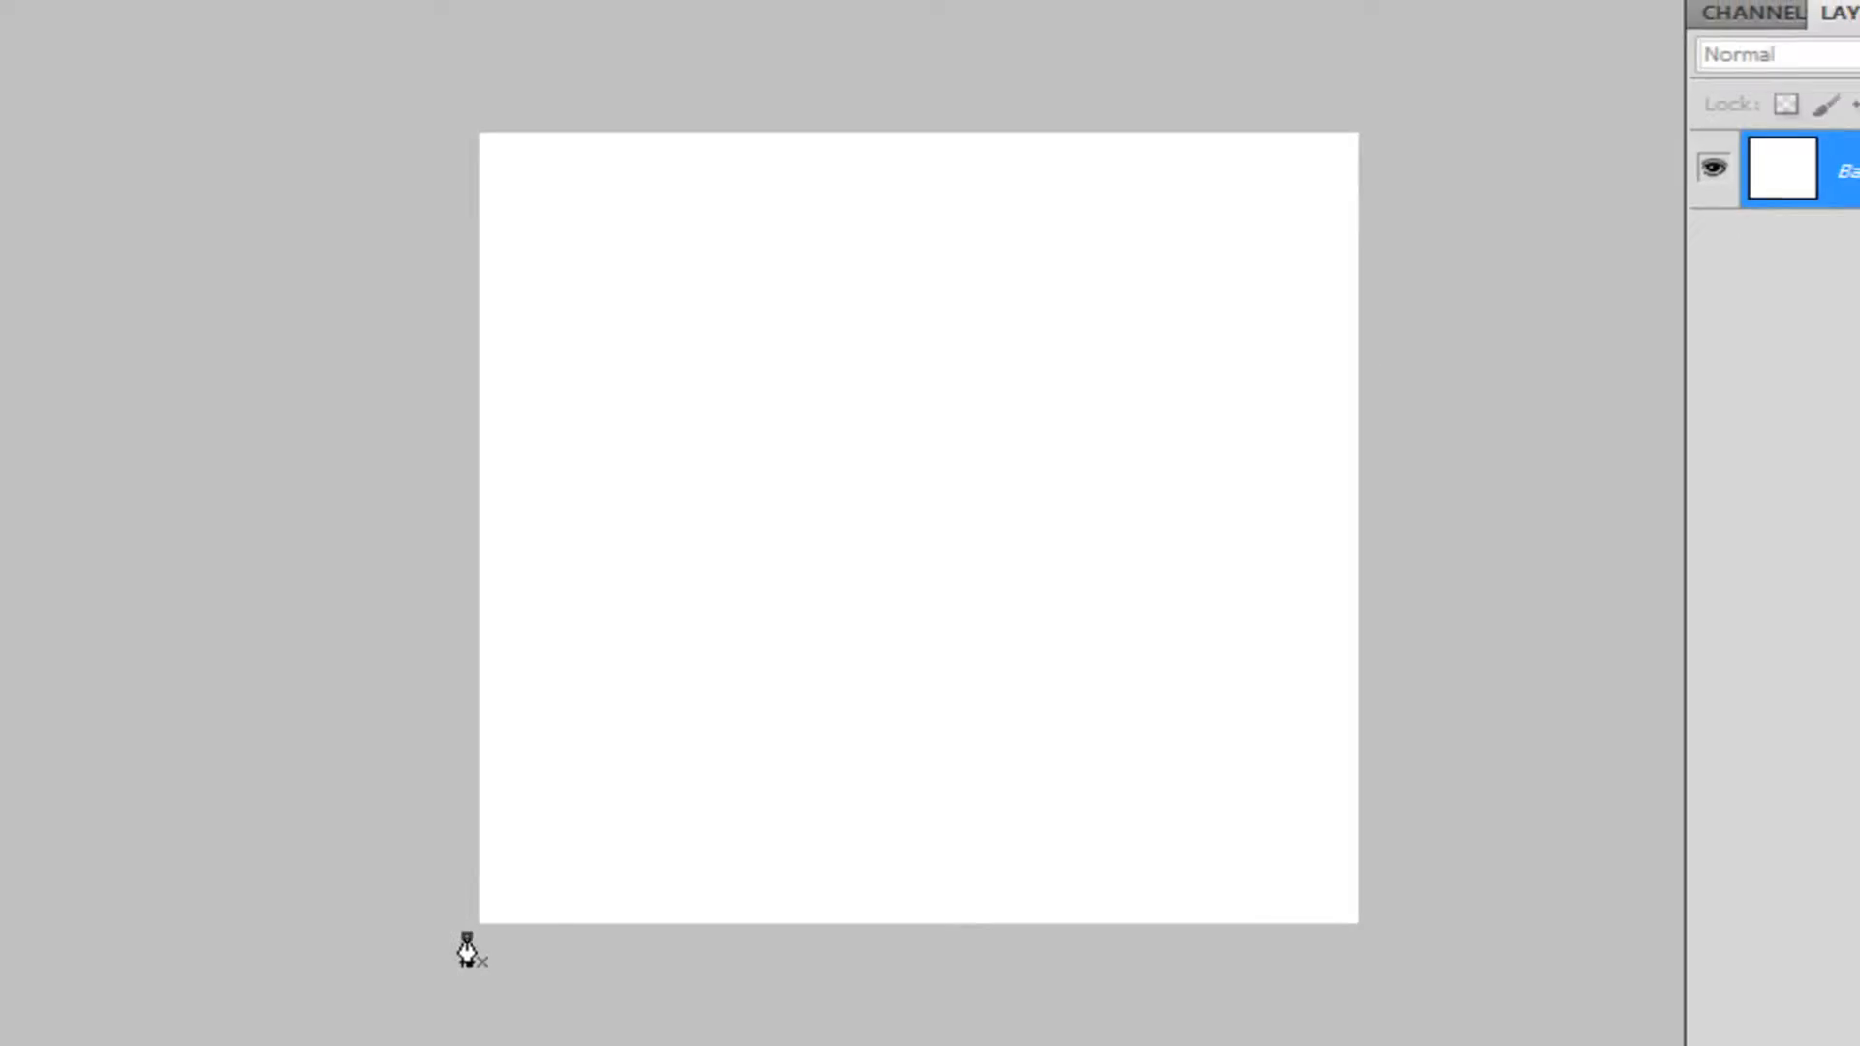
pyautogui.click(467, 936)
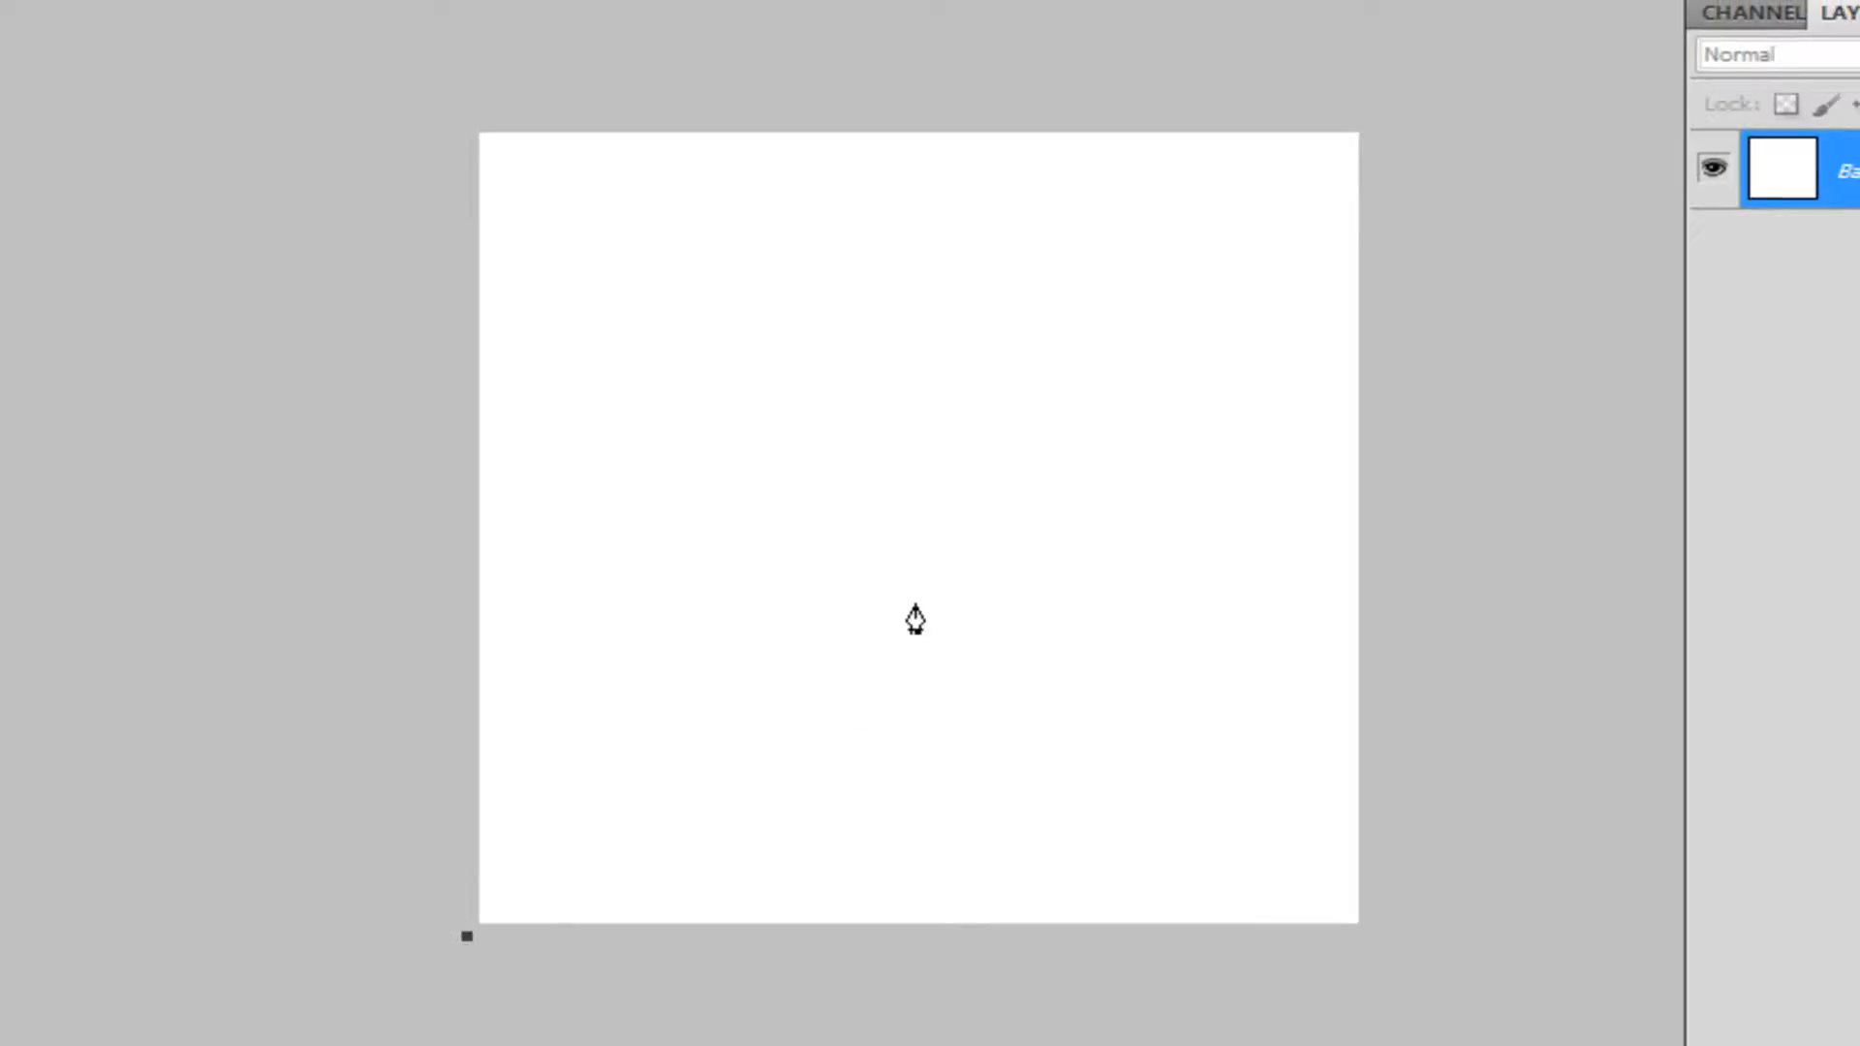
pyautogui.click(1376, 115)
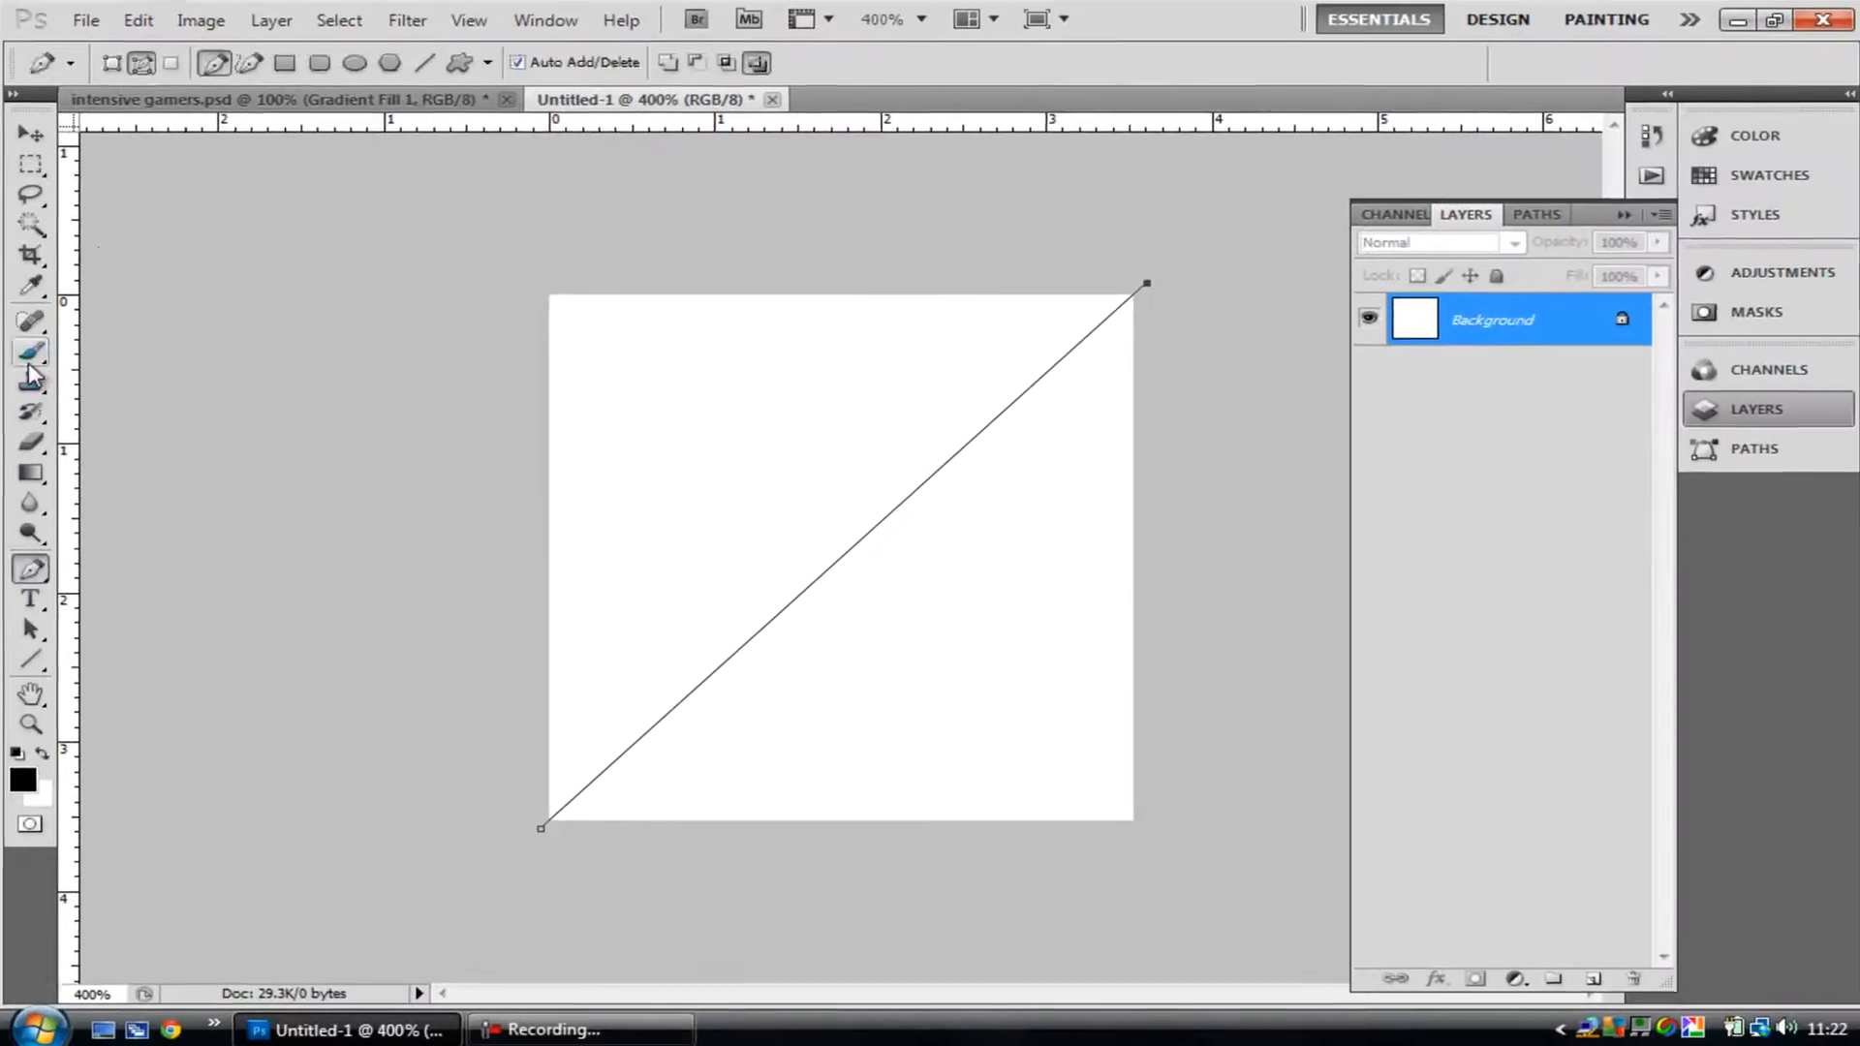
# - Check the Brush tool's tip size and hardness for stroking the path
pyautogui.press('b')
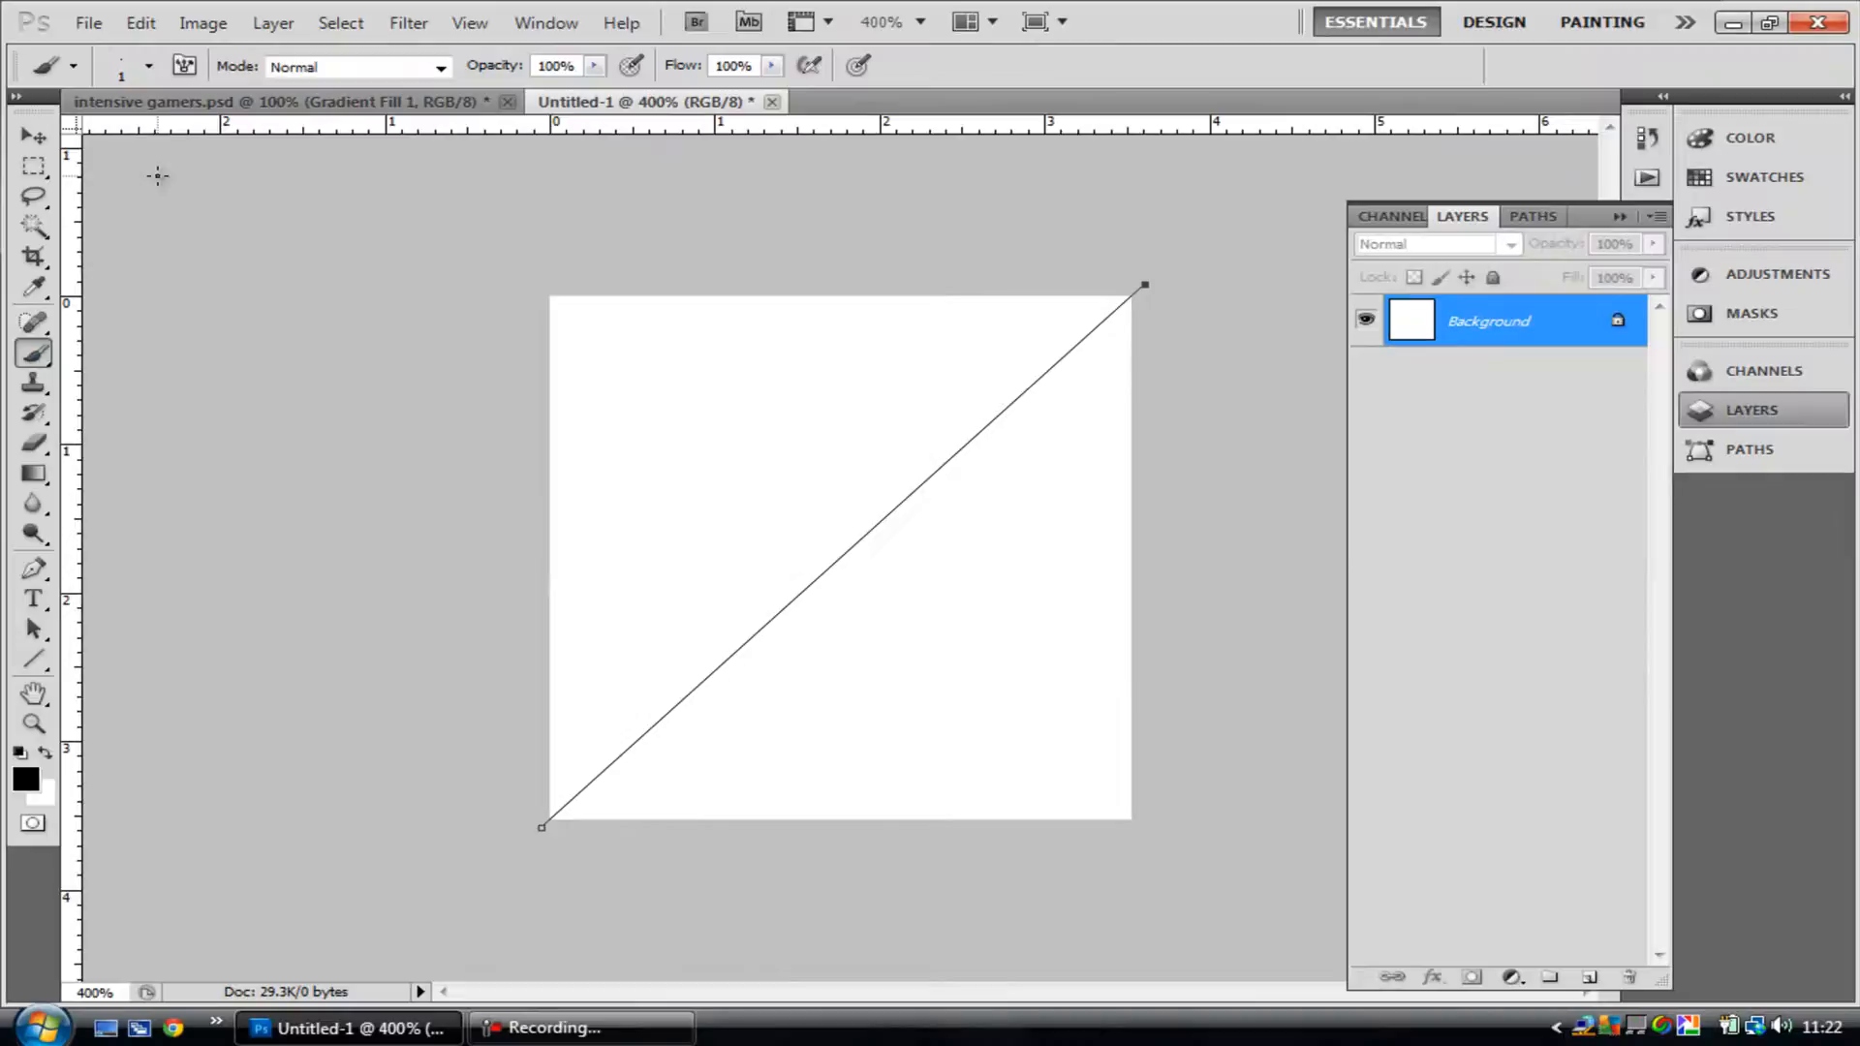
pyautogui.click(150, 68)
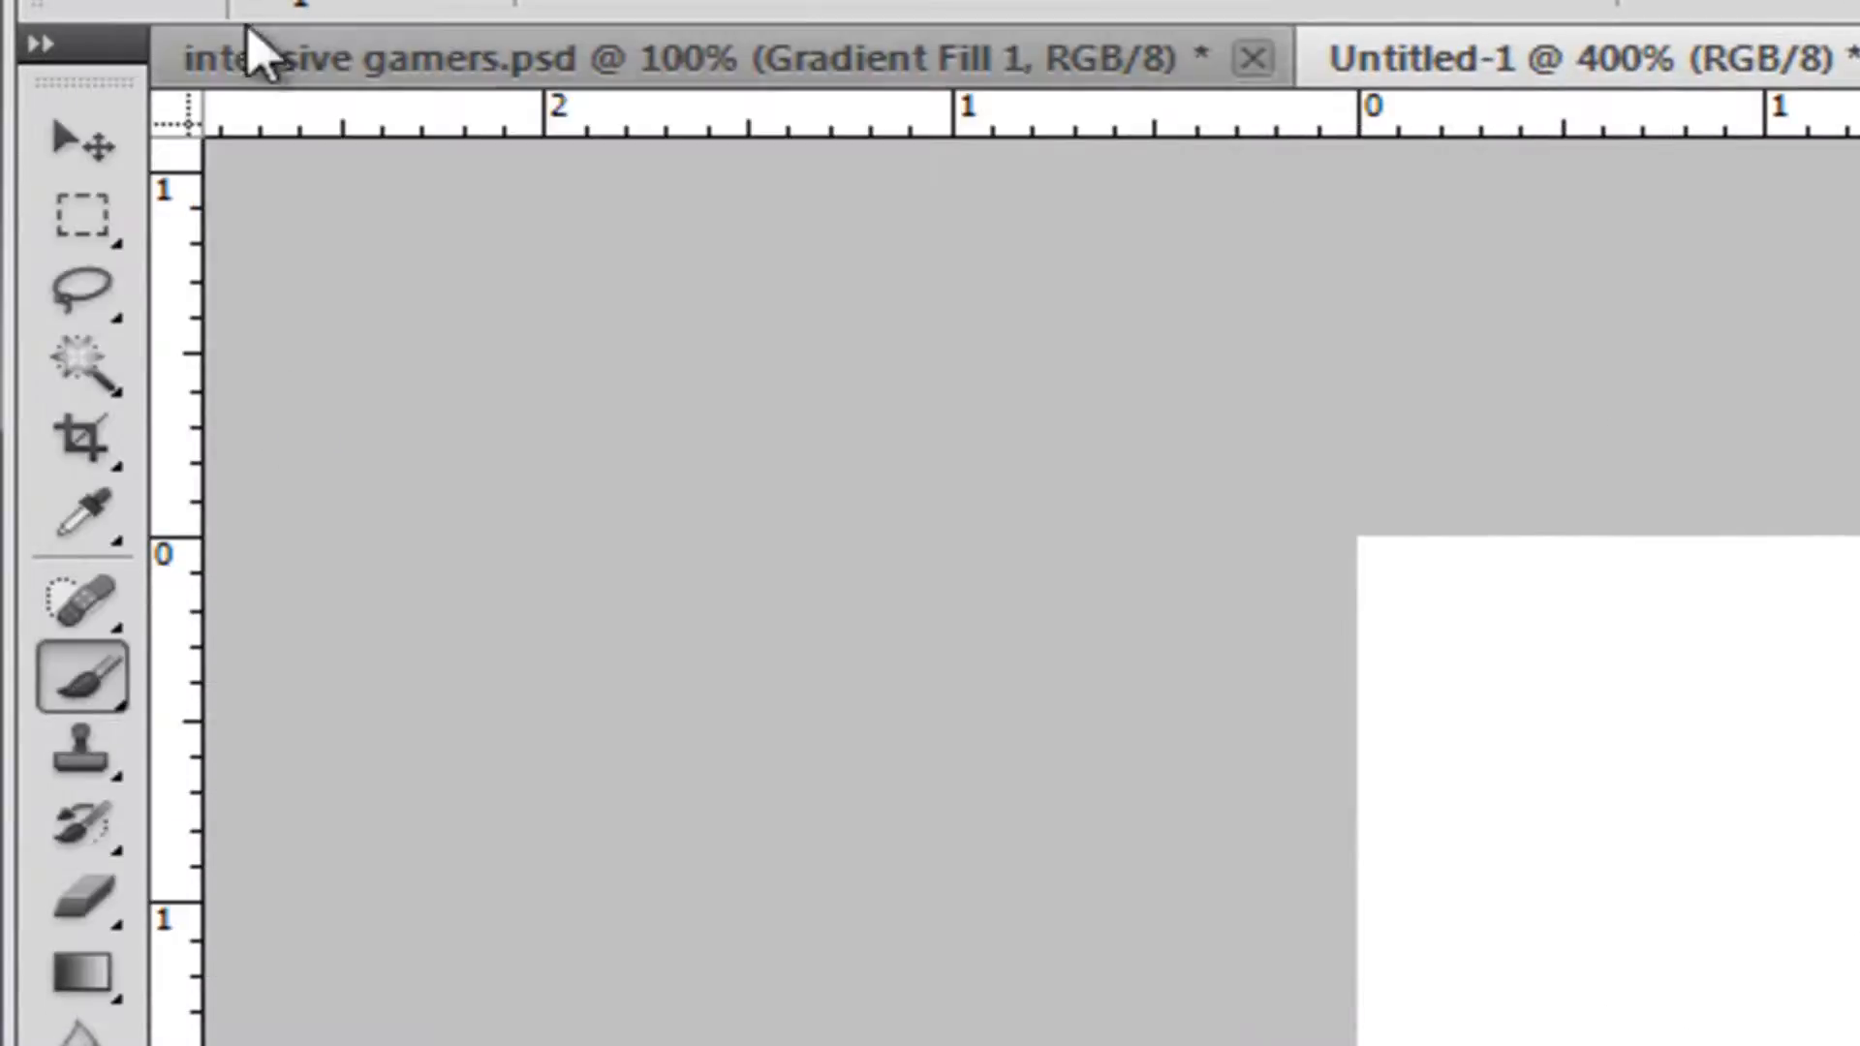
pyautogui.click(382, 10)
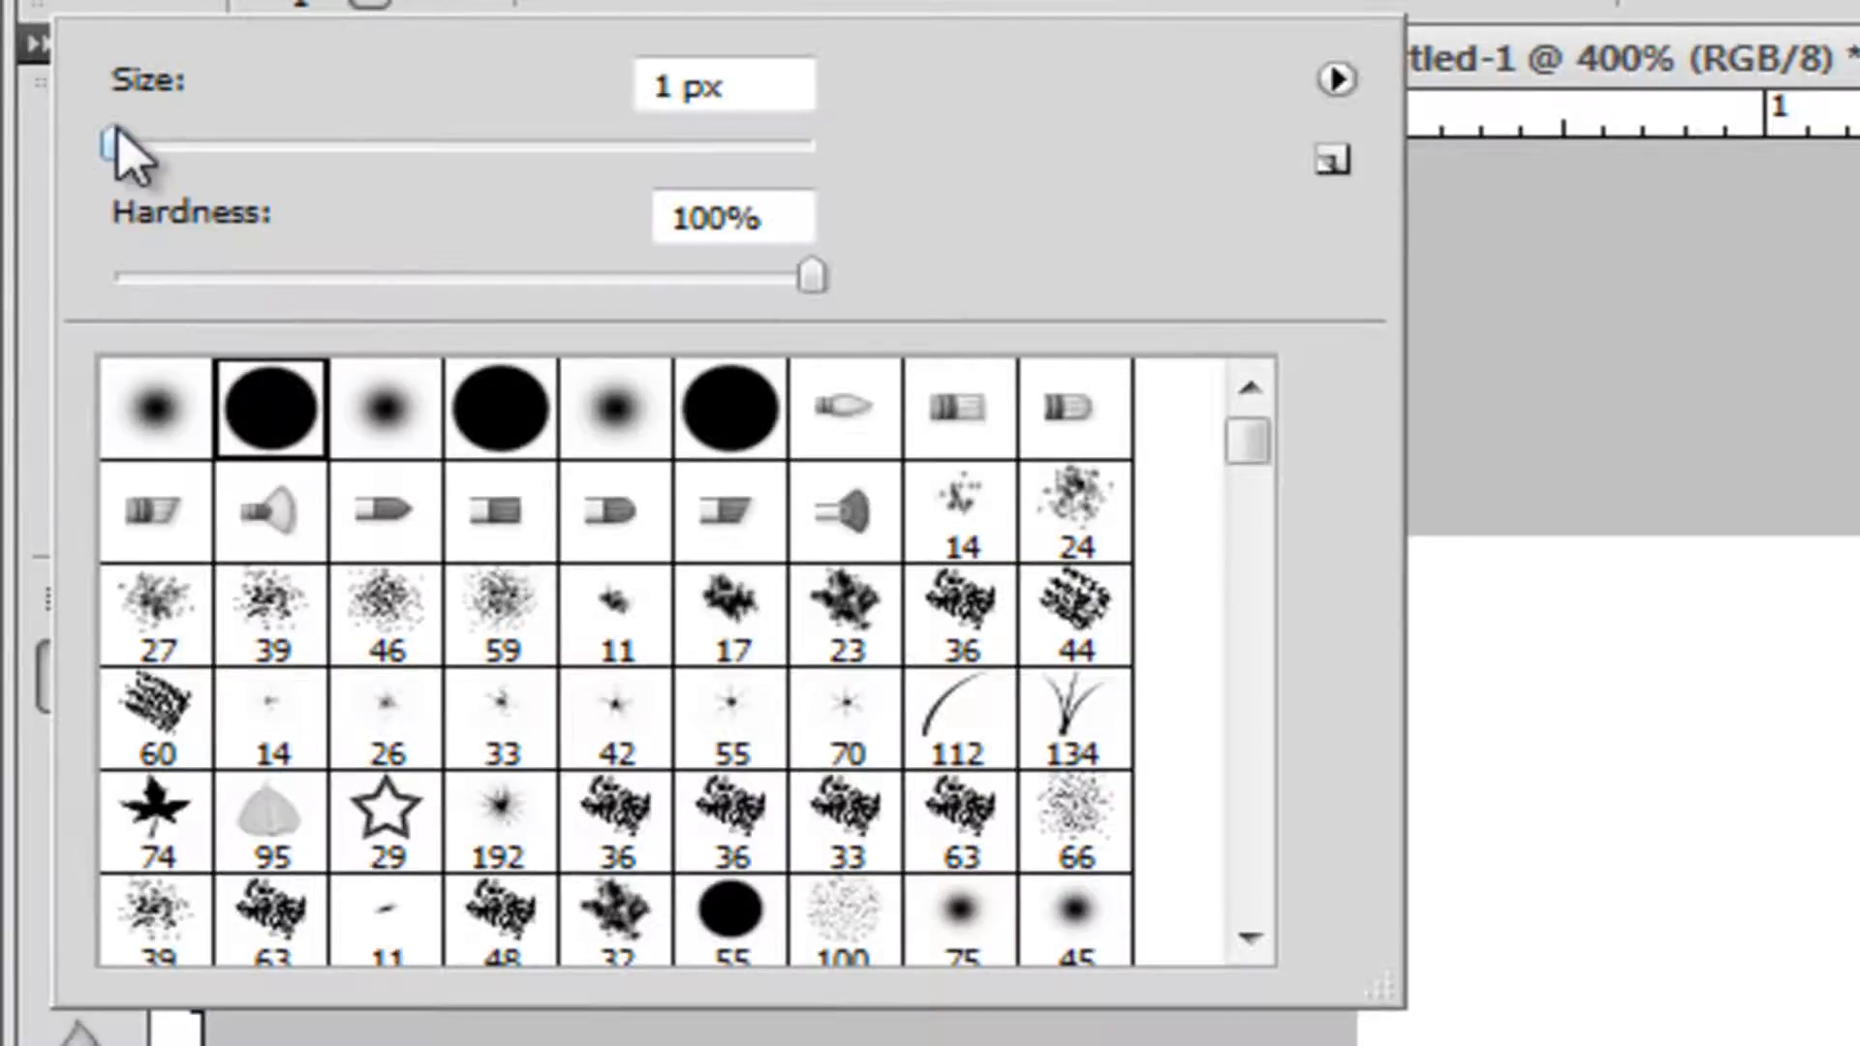
pyautogui.click(374, 5)
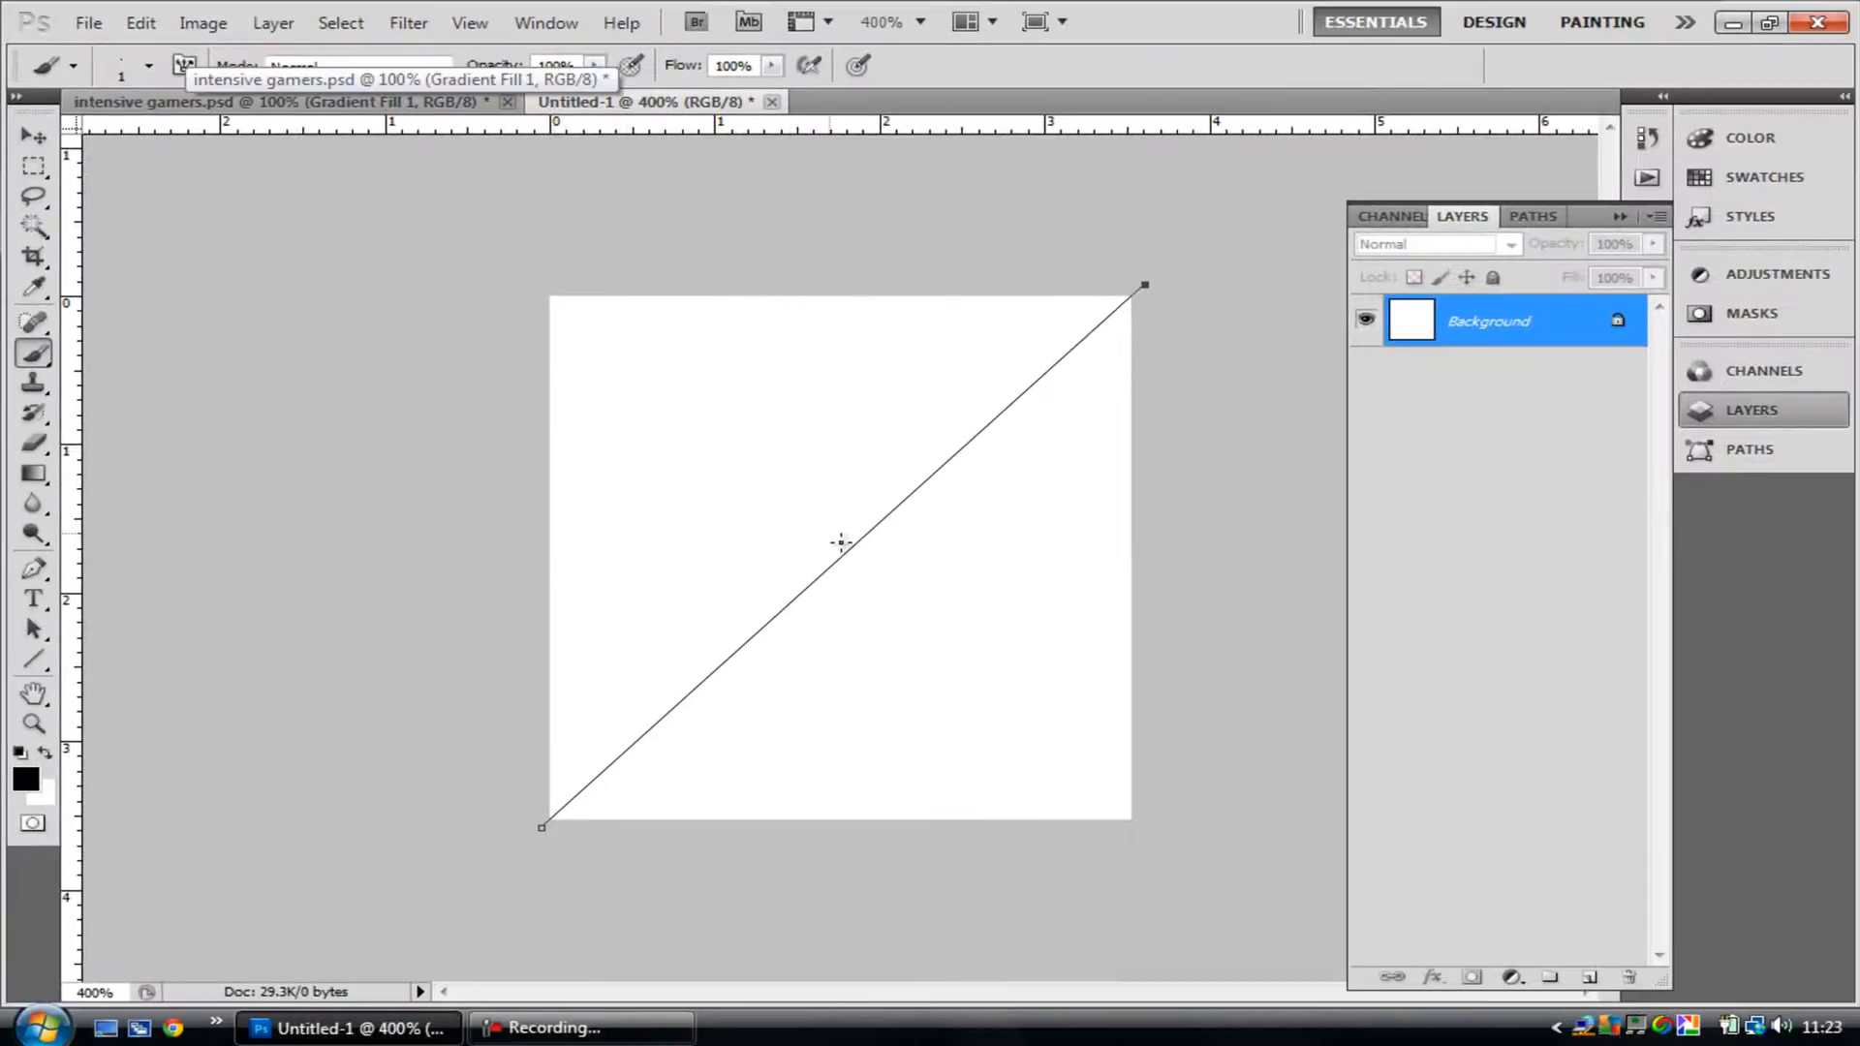
pyautogui.rightClick(842, 541)
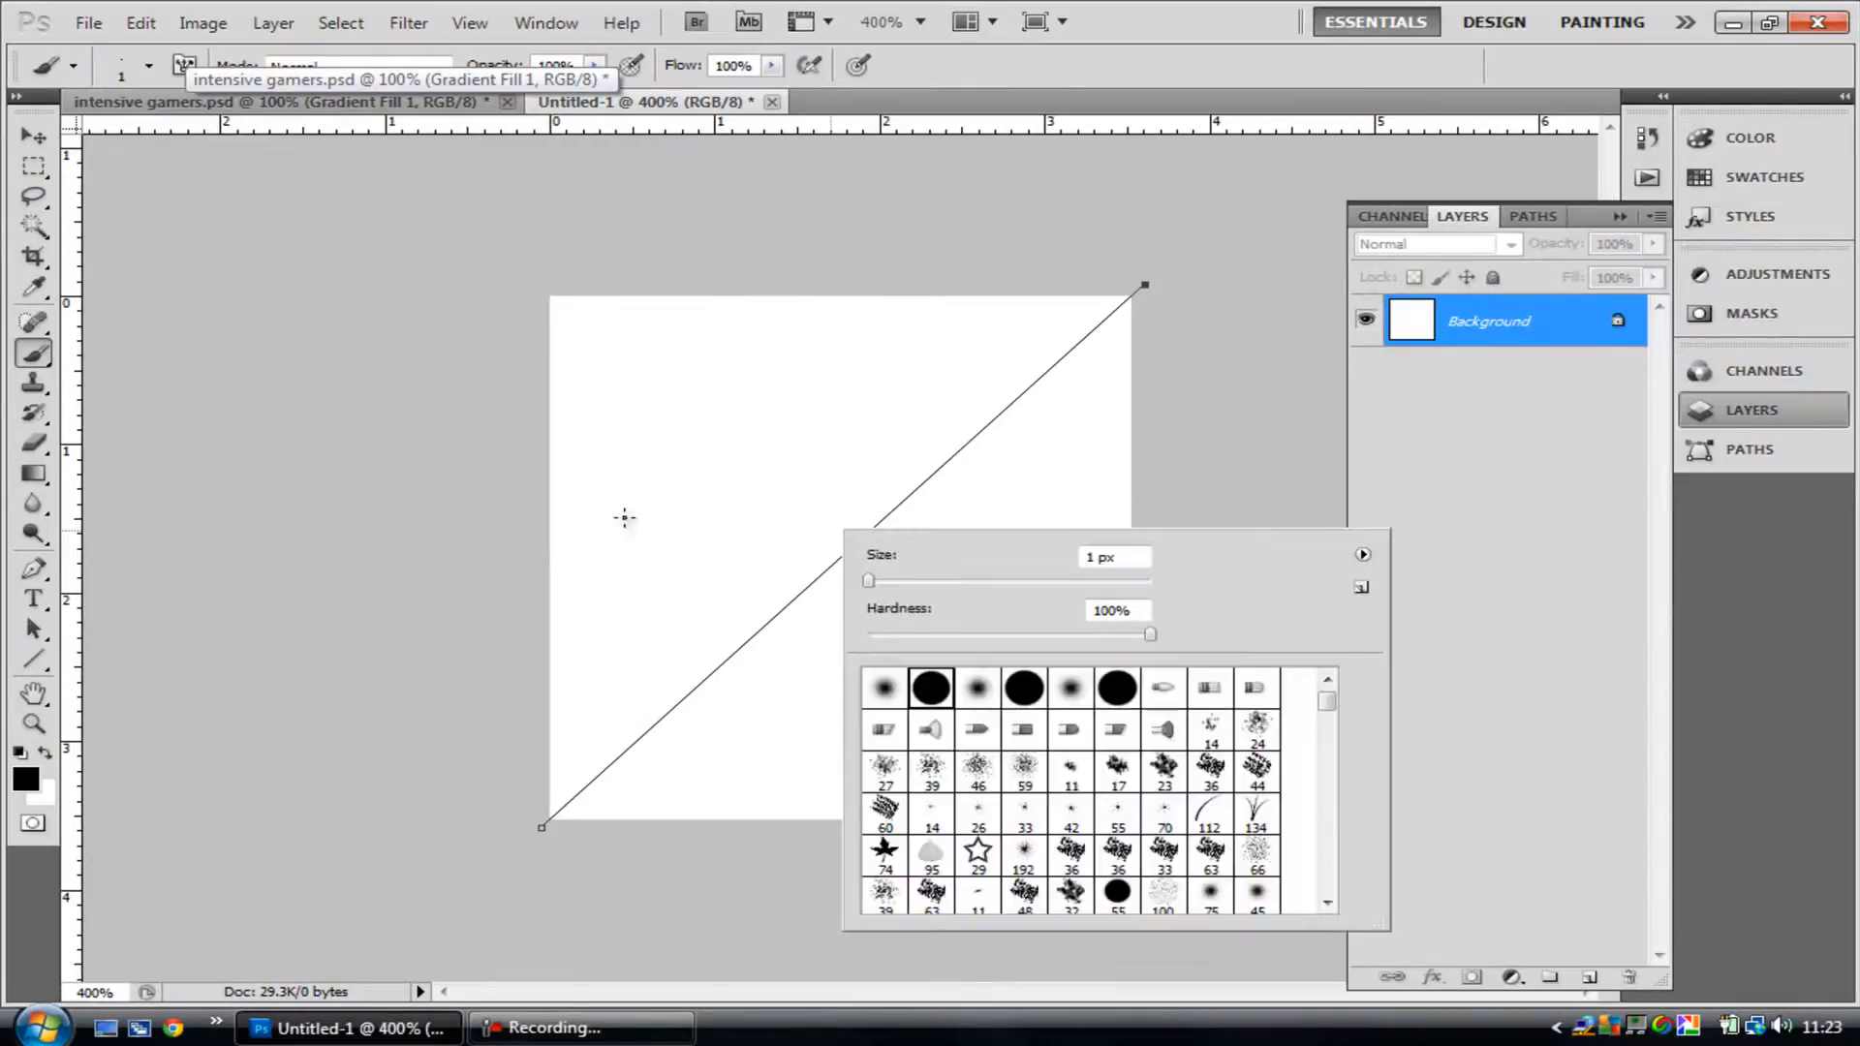
# - Stroke the diagonal path with the Brush directly on the Background layer, and delete the path
pyautogui.click(37, 572)
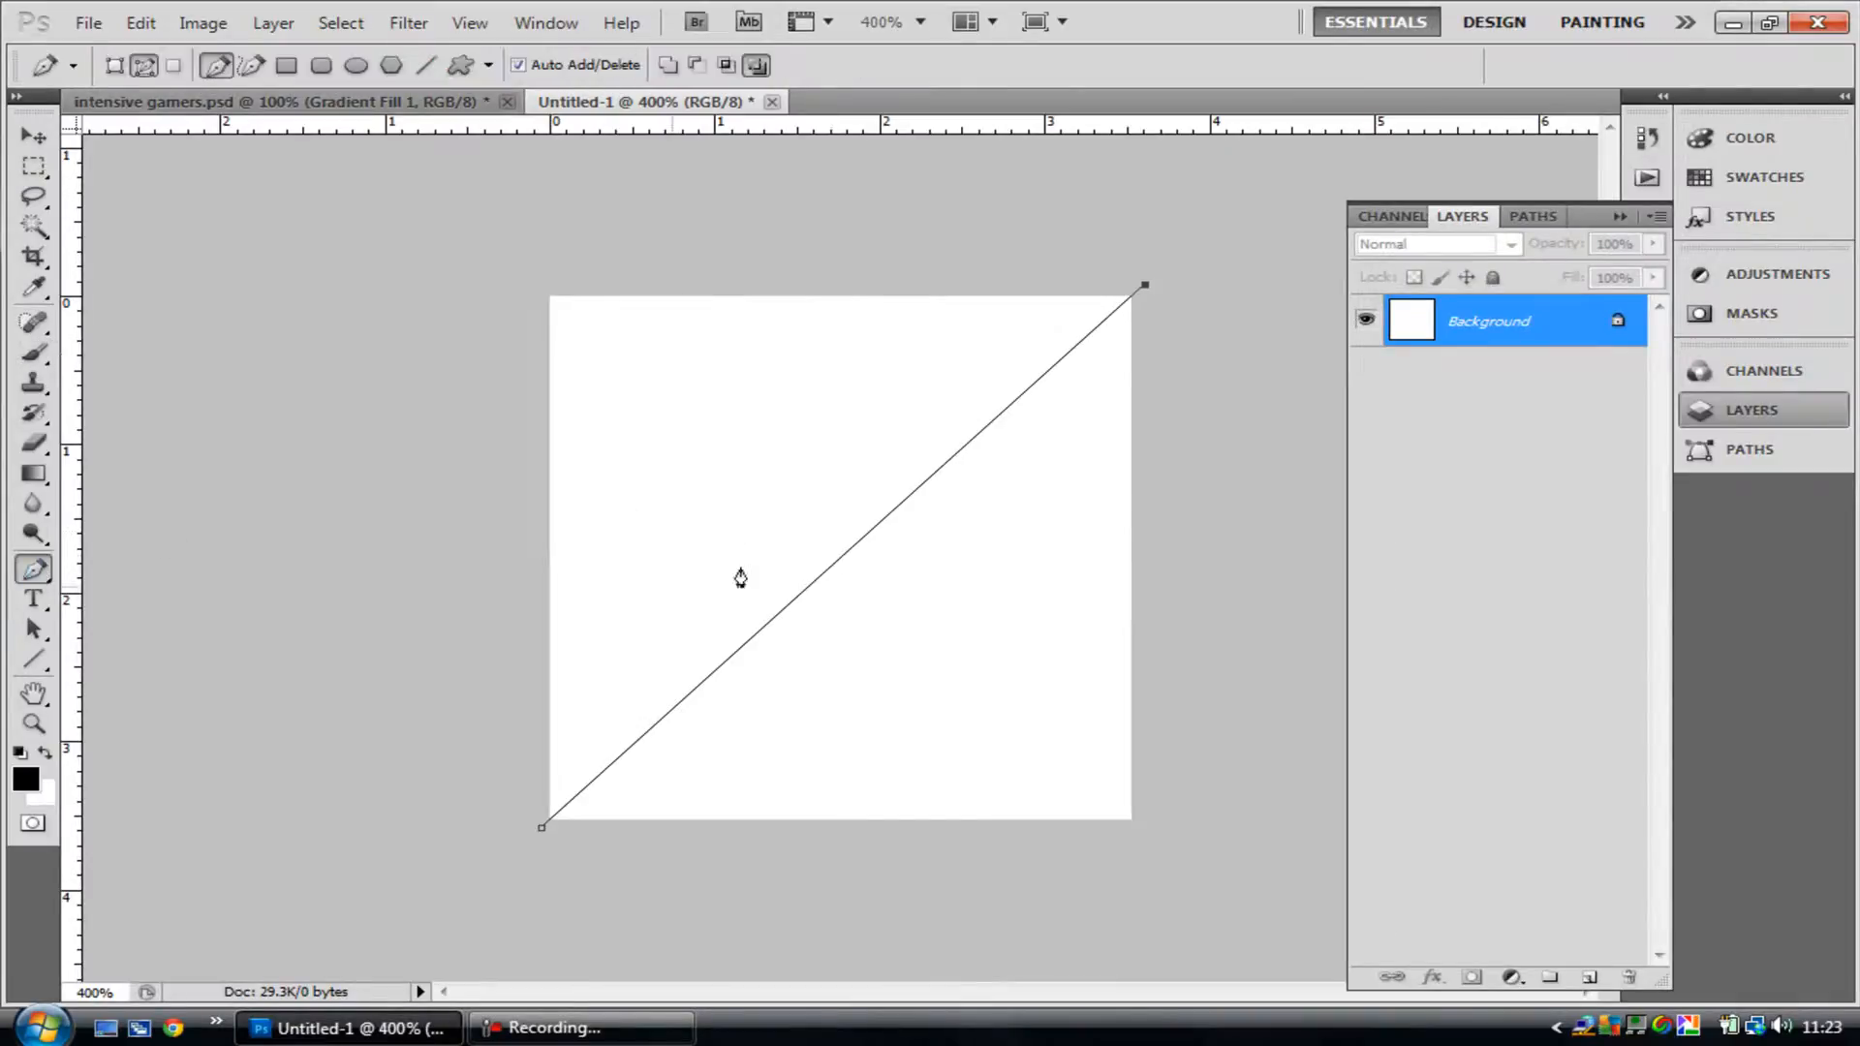
pyautogui.rightClick(799, 525)
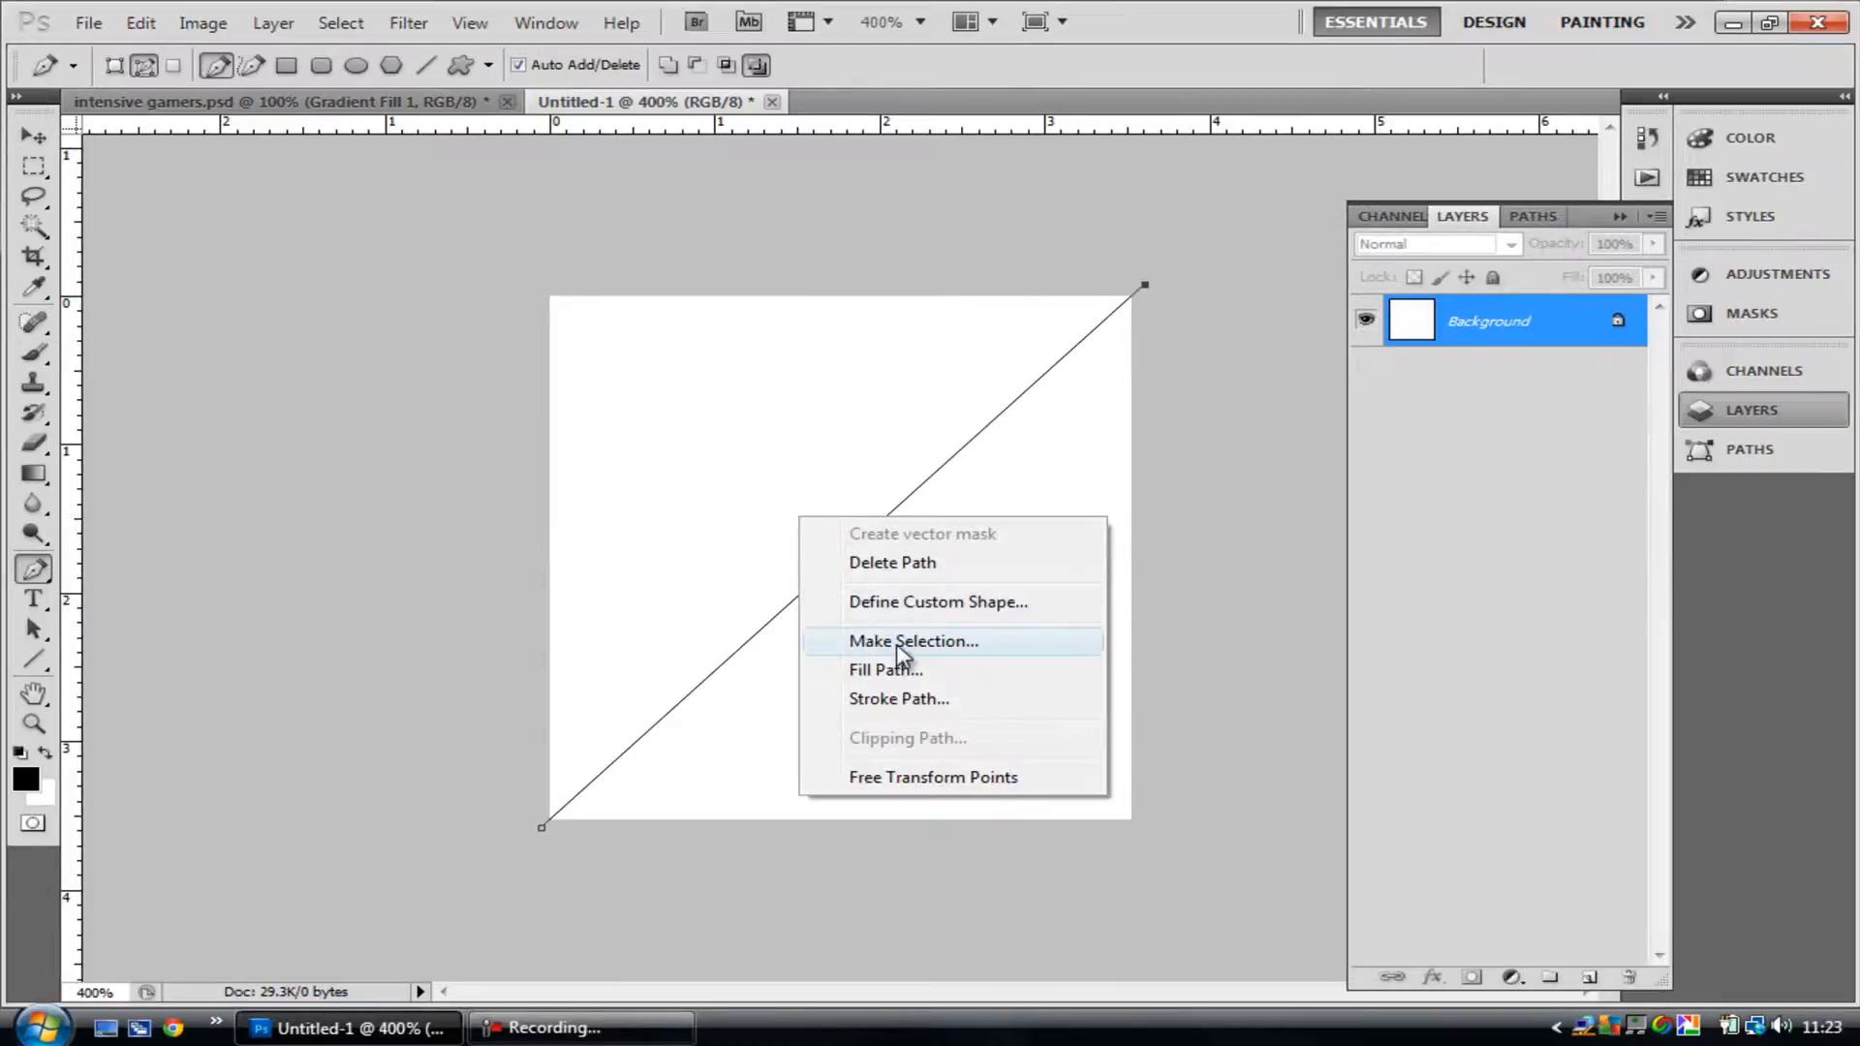
pyautogui.click(901, 695)
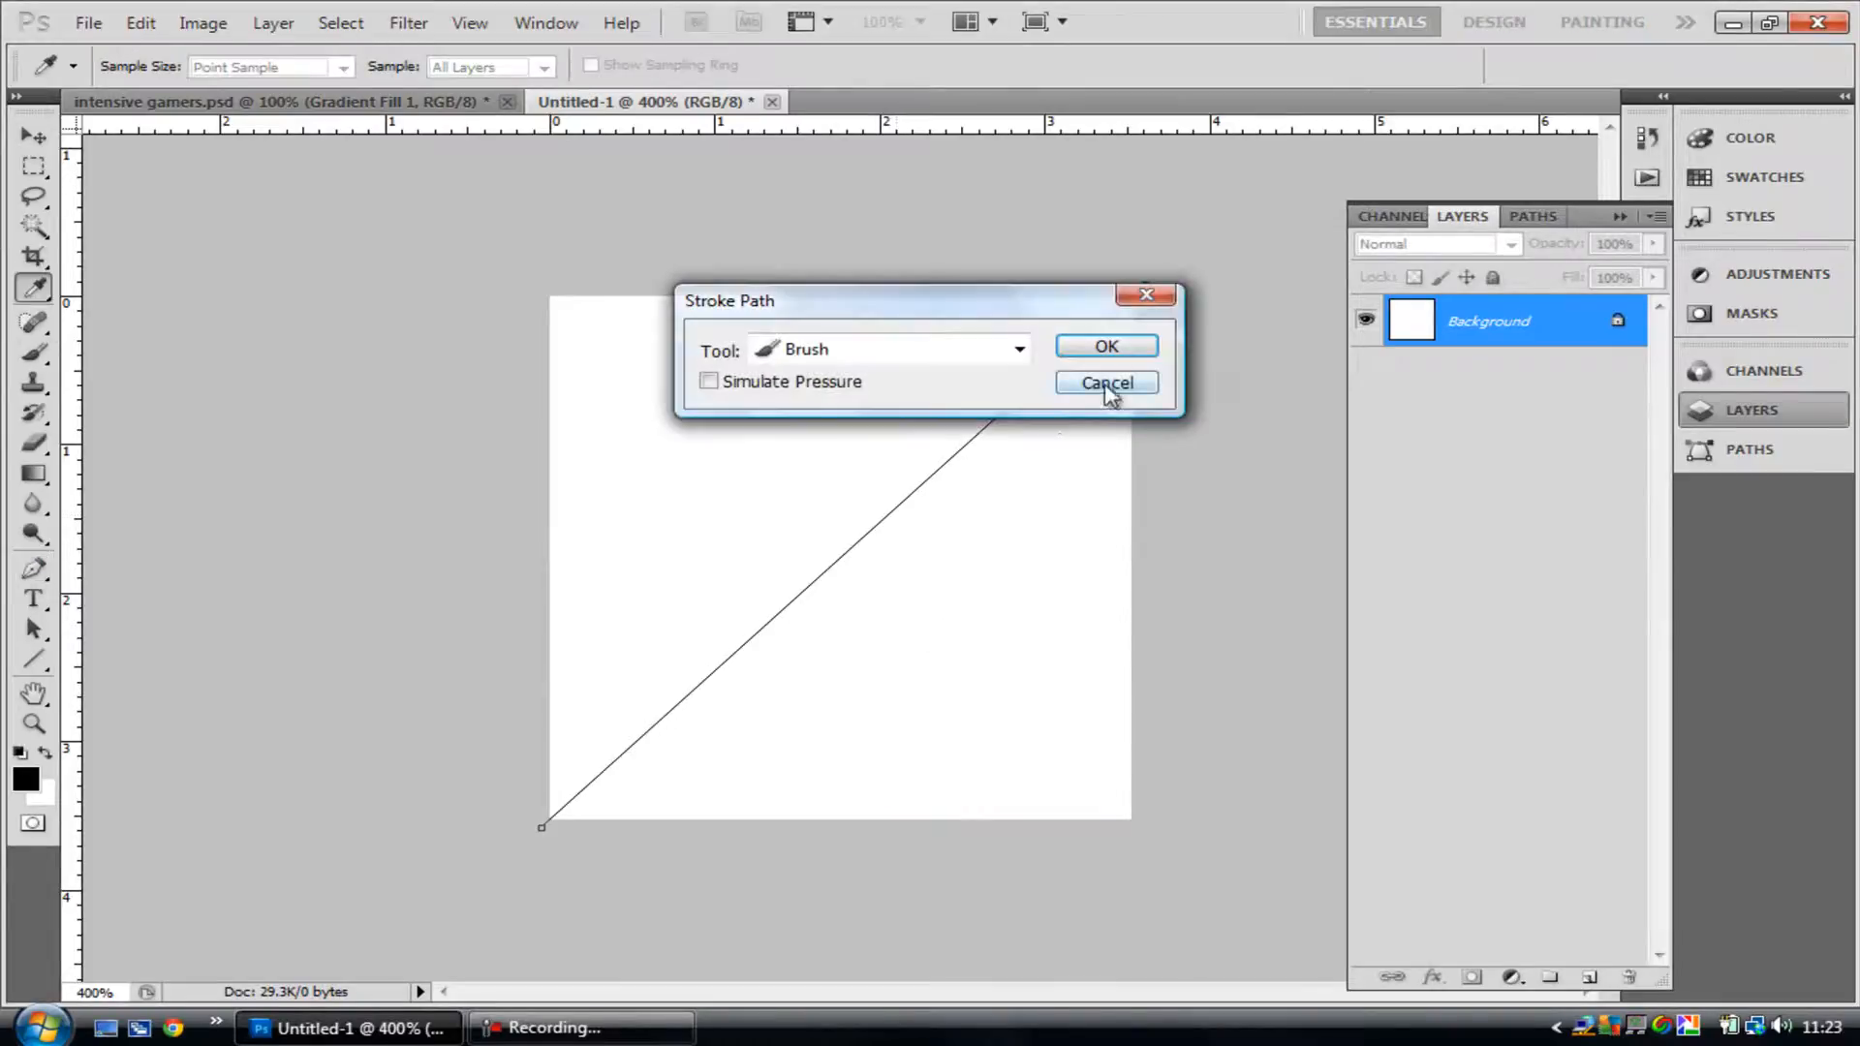
pyautogui.click(928, 354)
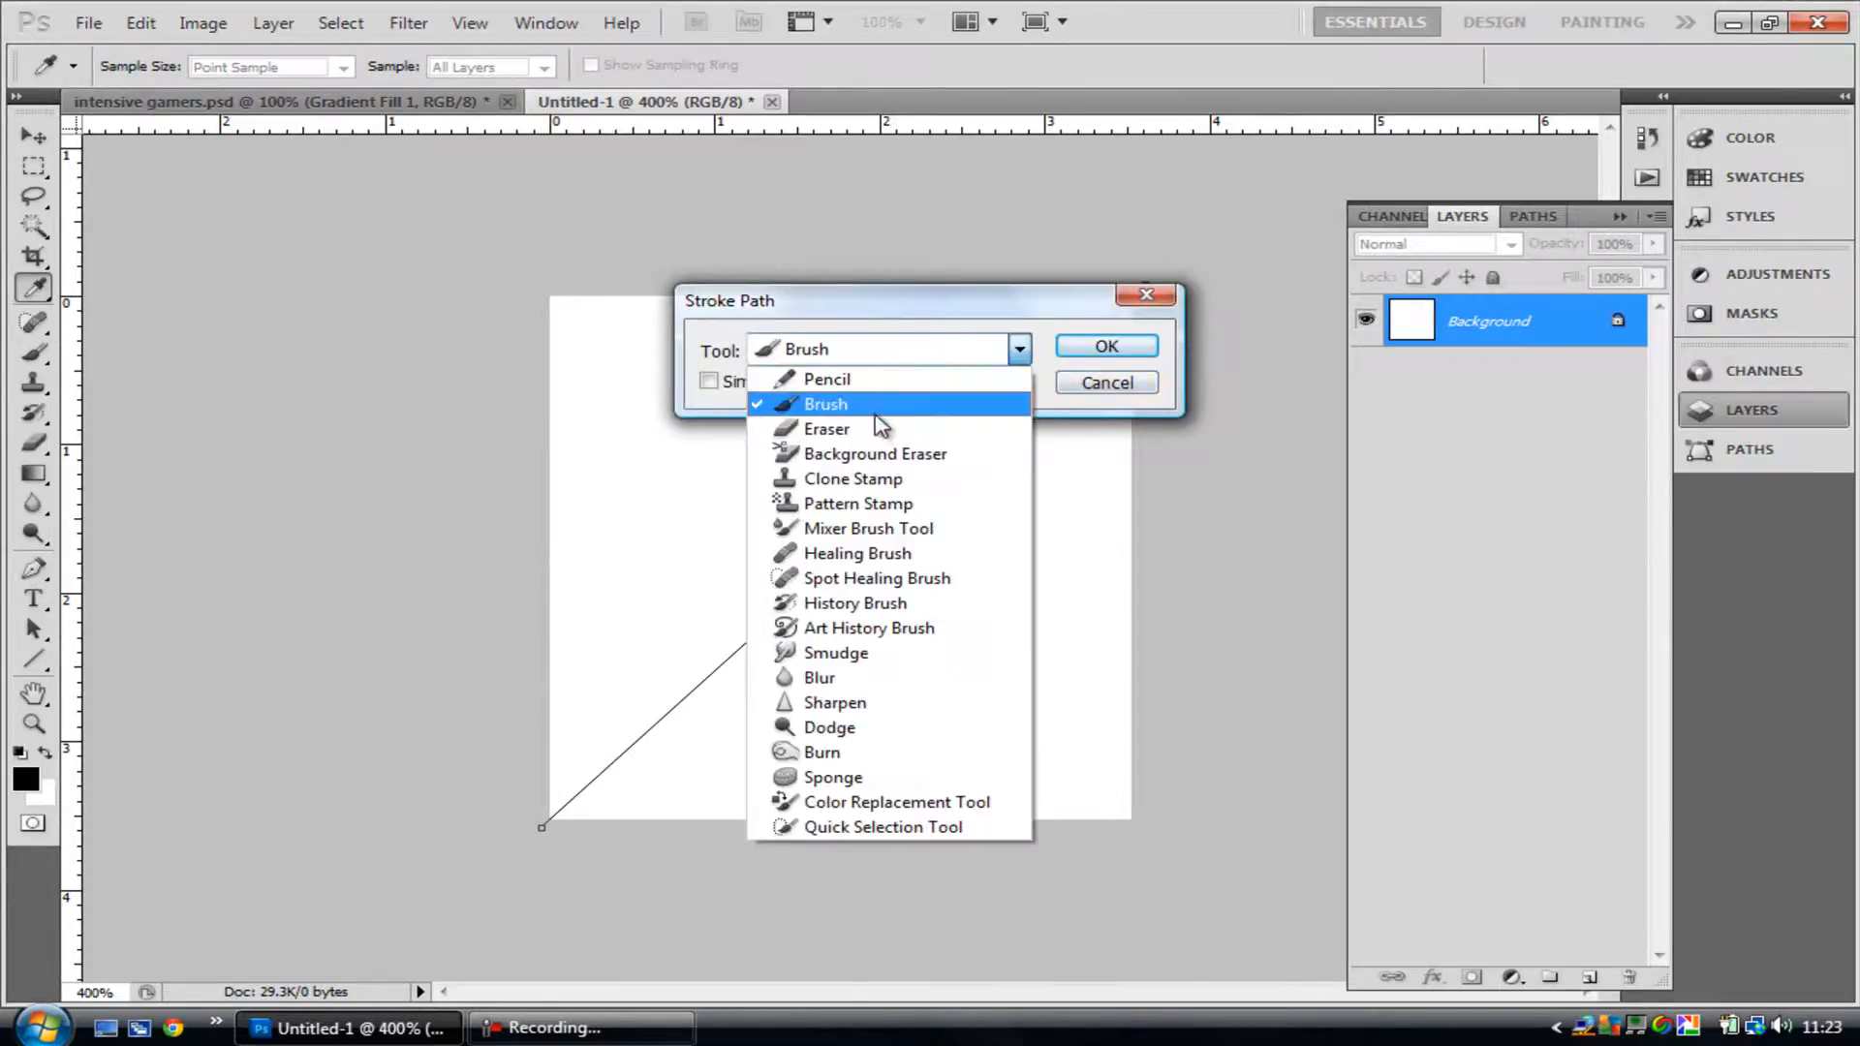
pyautogui.click(876, 405)
pyautogui.click(1075, 364)
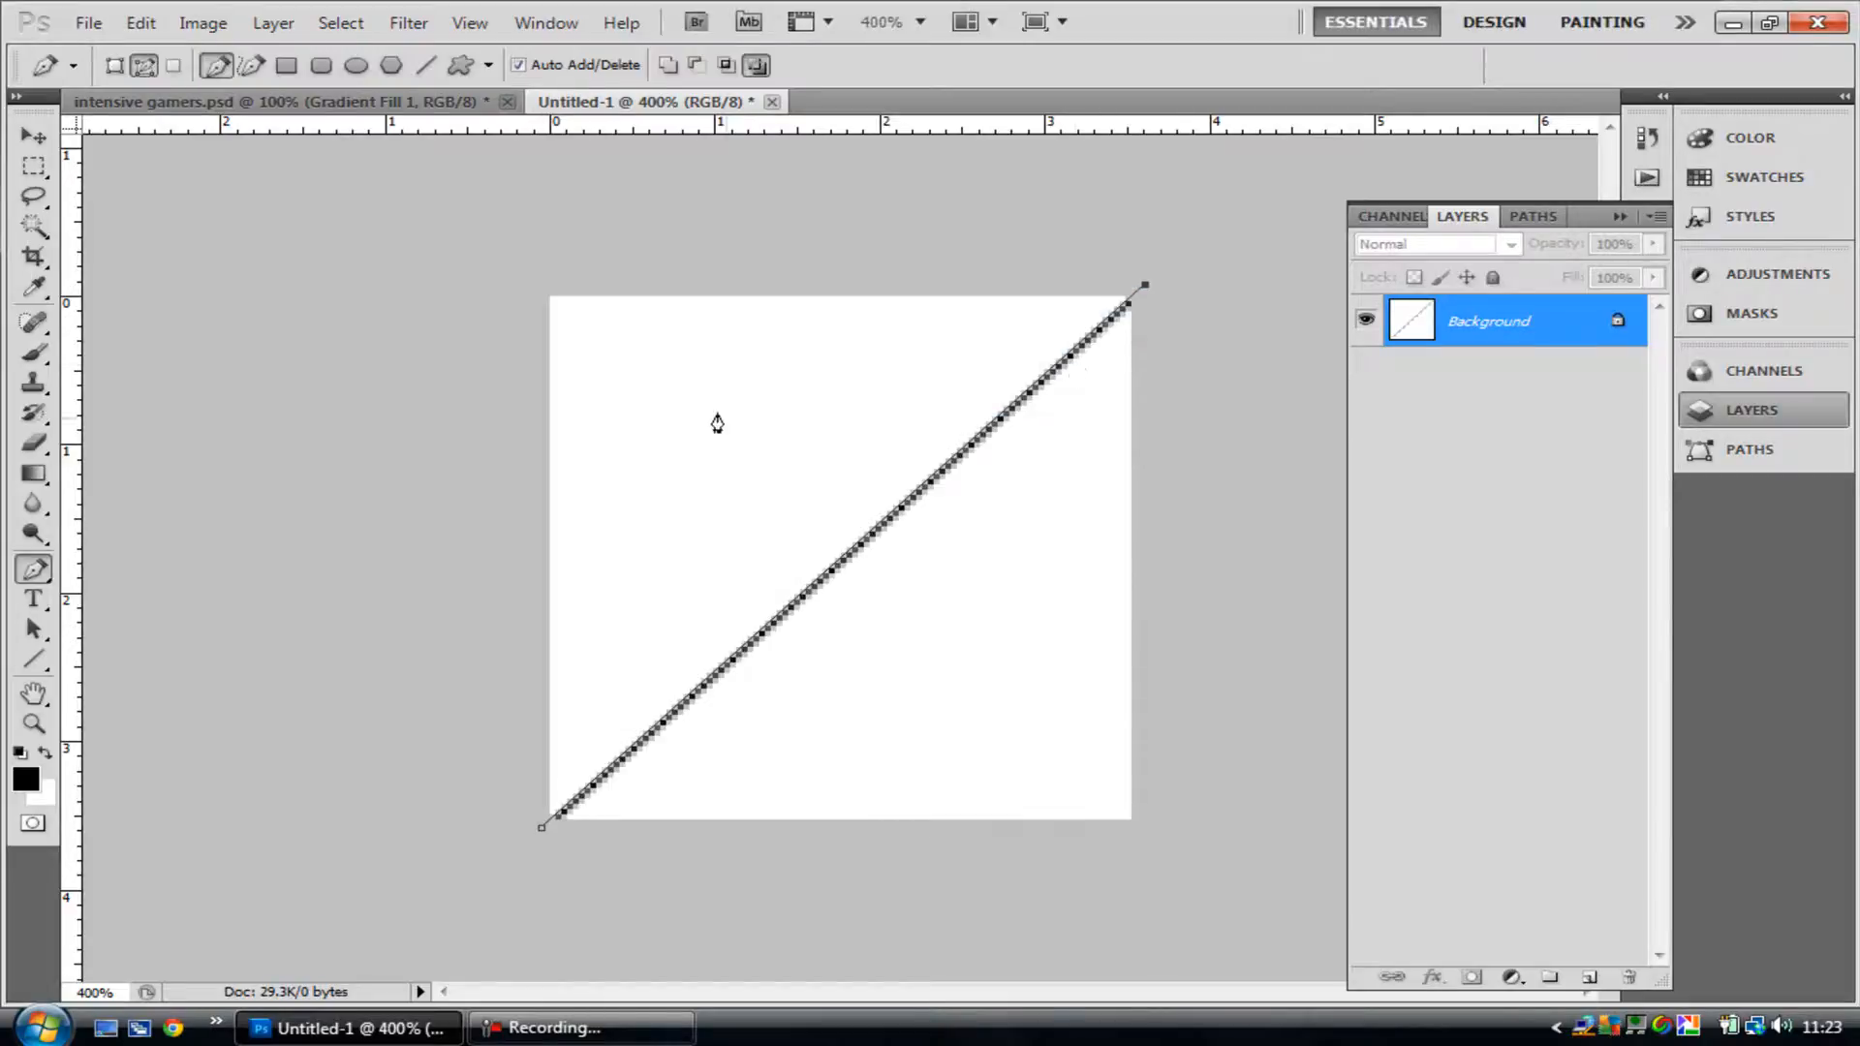
pyautogui.rightClick(835, 625)
pyautogui.click(931, 663)
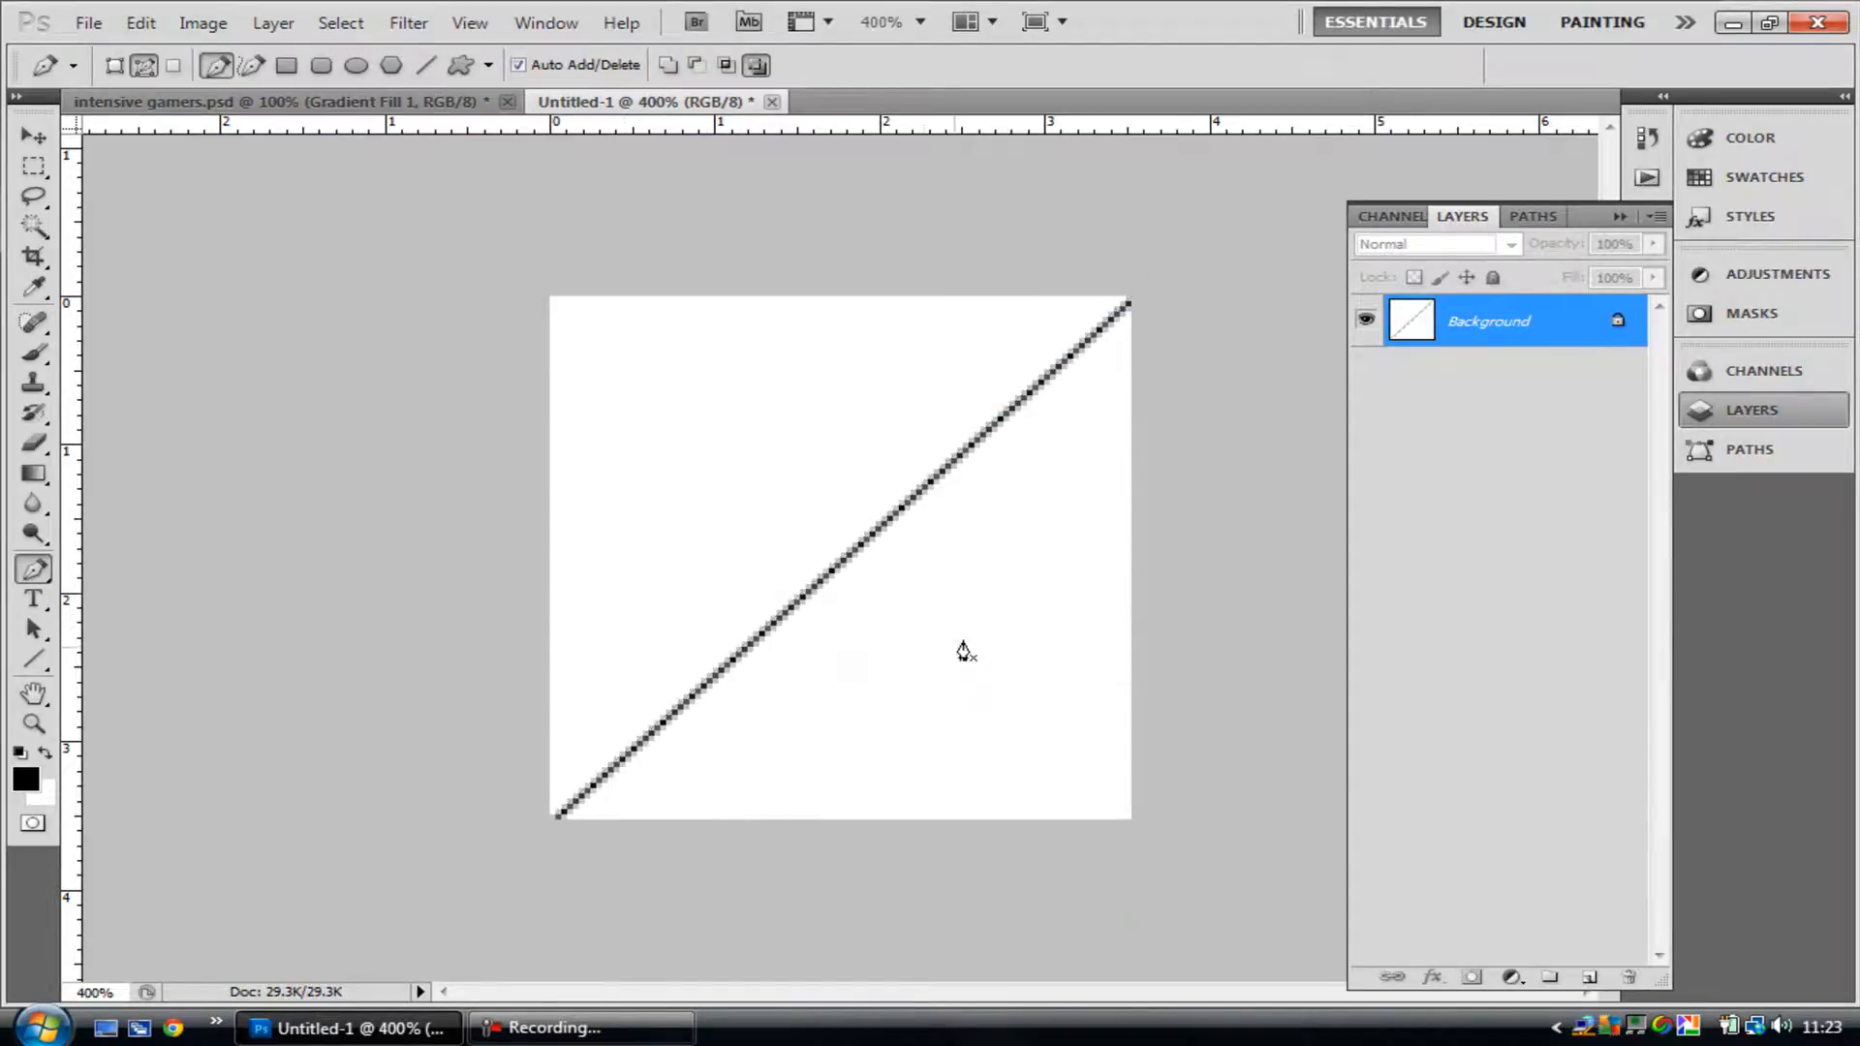
# - Convert the locked Background into Layer 0 and try nudging the stroked line up and down
pyautogui.click(21, 140)
pyautogui.press('Right')
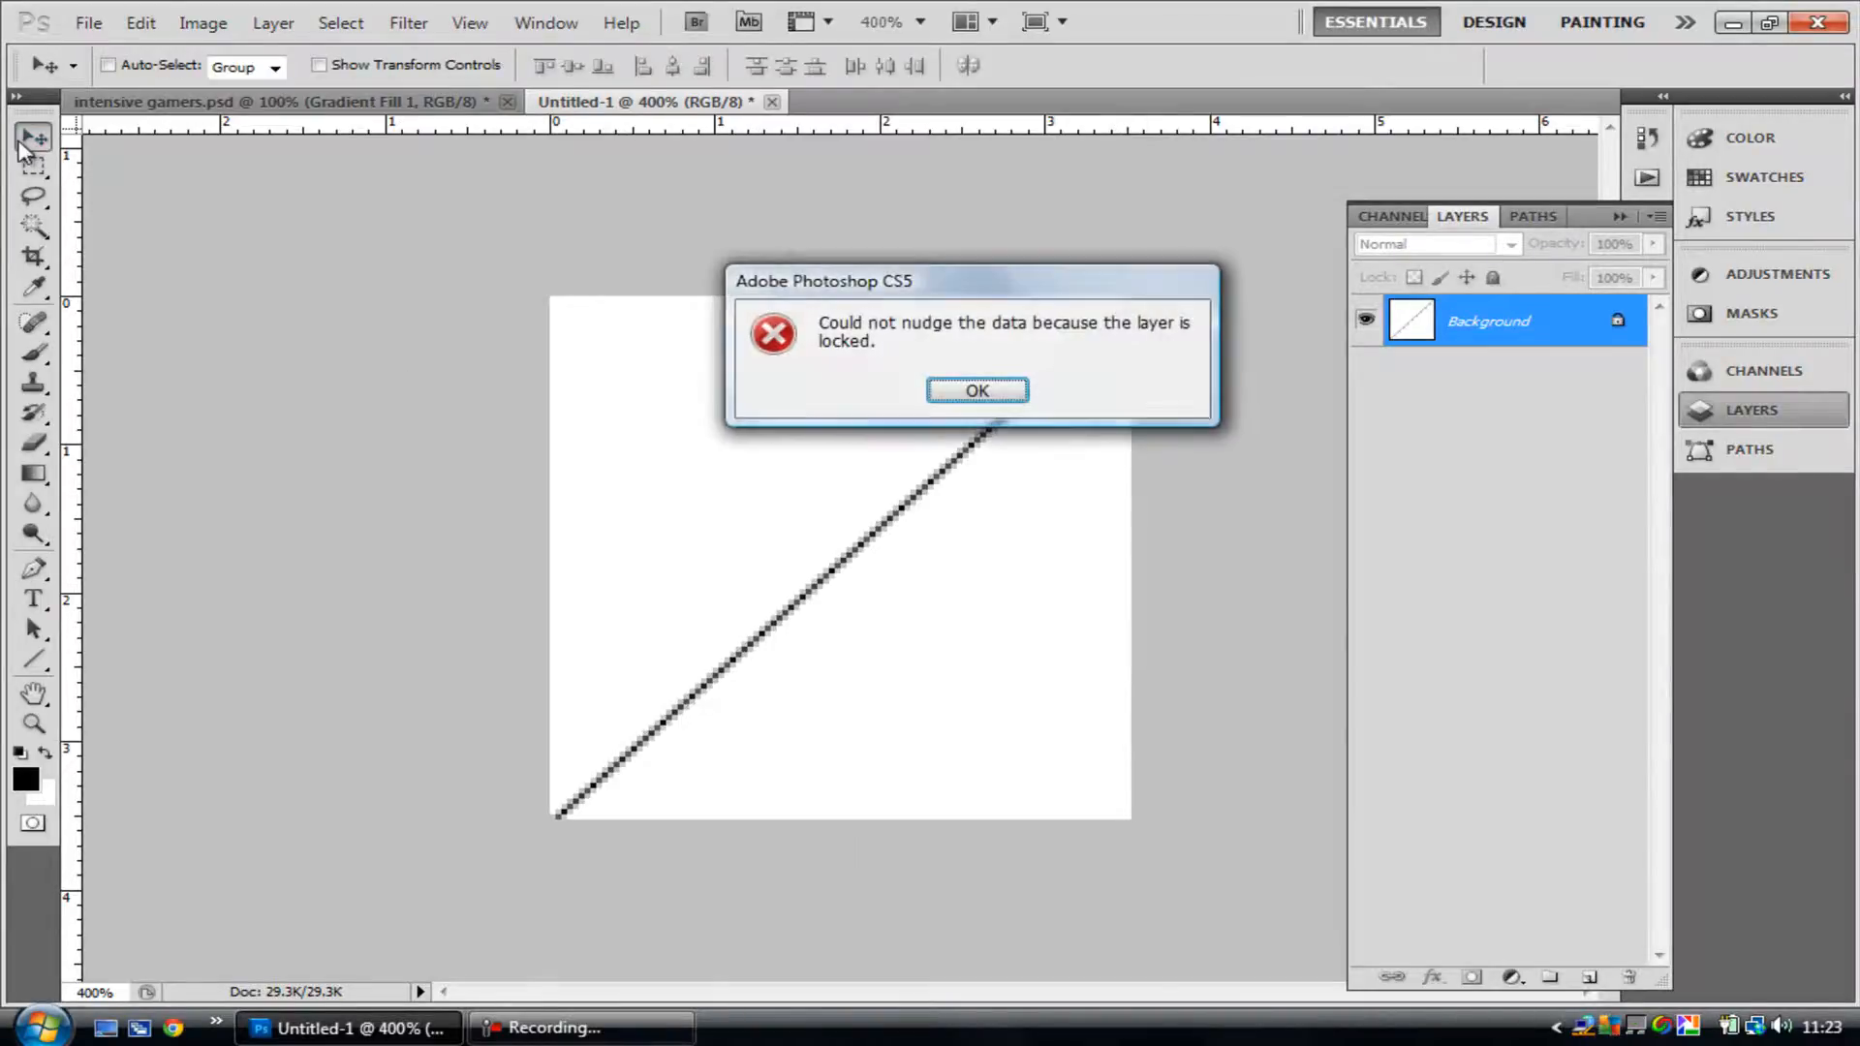
pyautogui.click(974, 390)
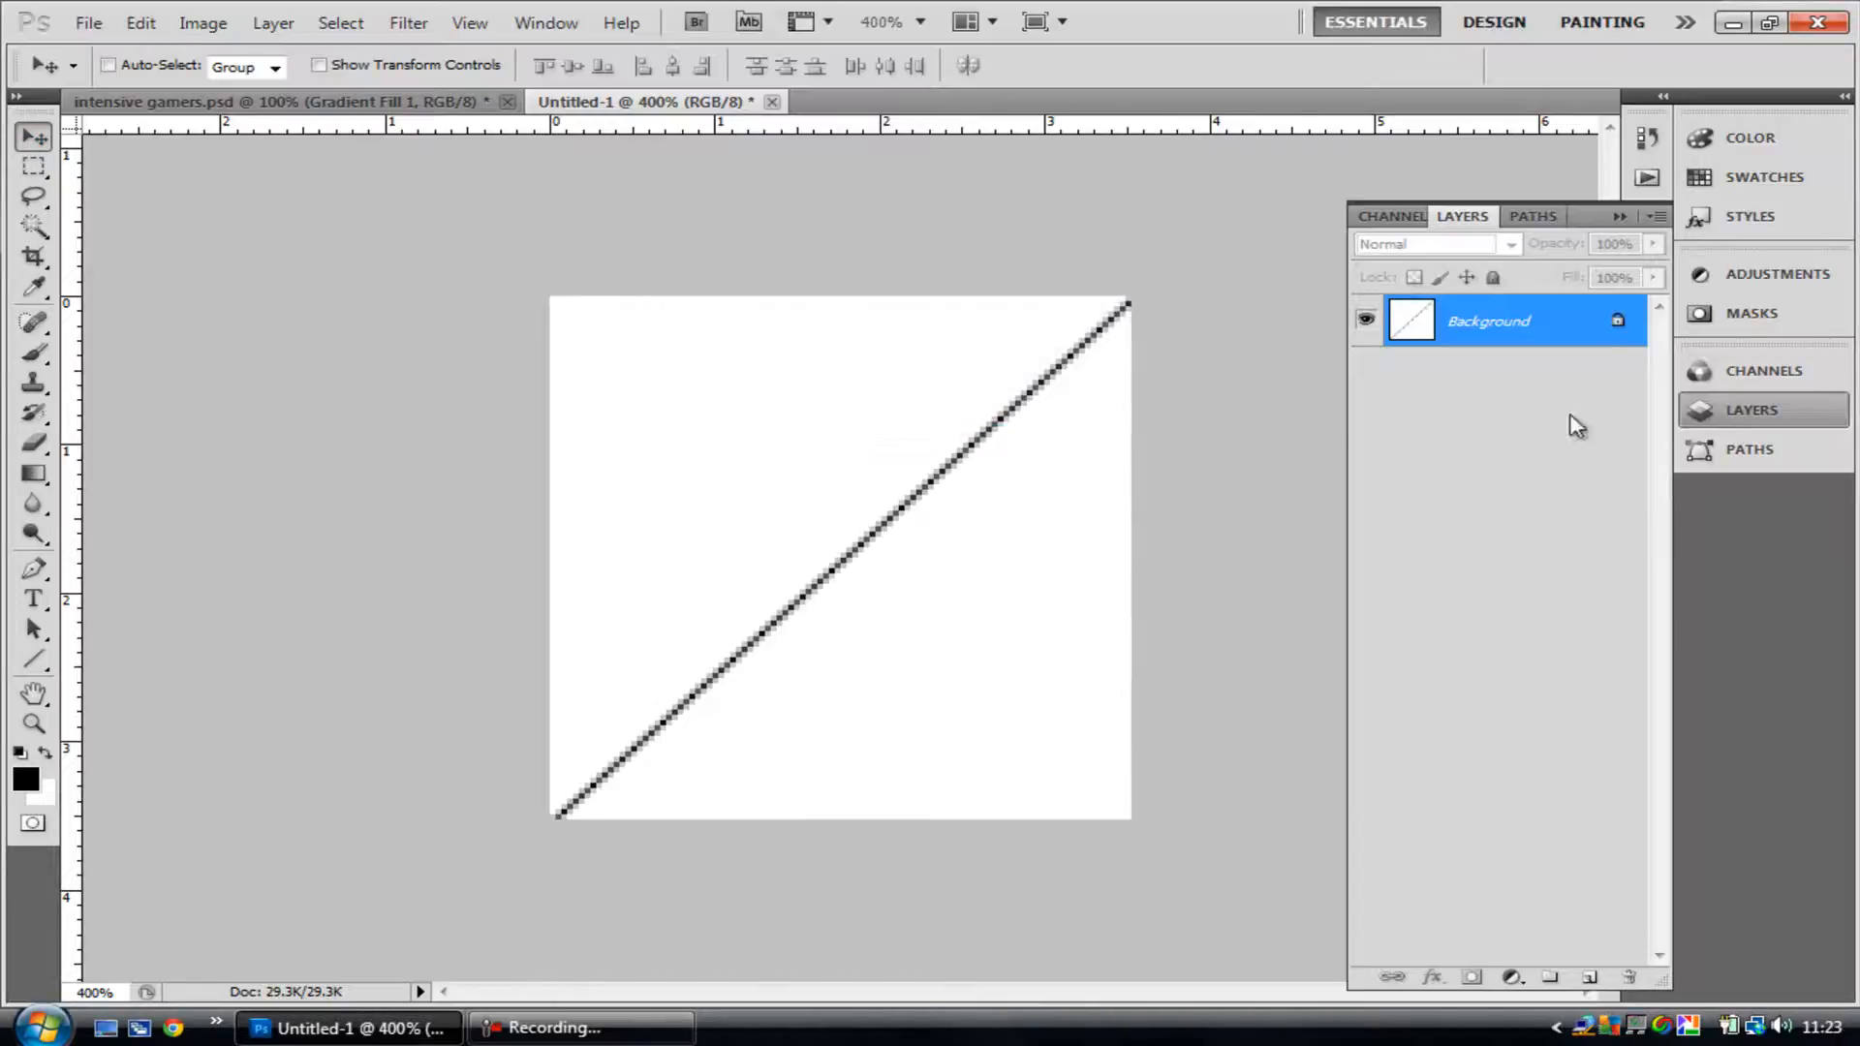
pyautogui.doubleClick(1586, 320)
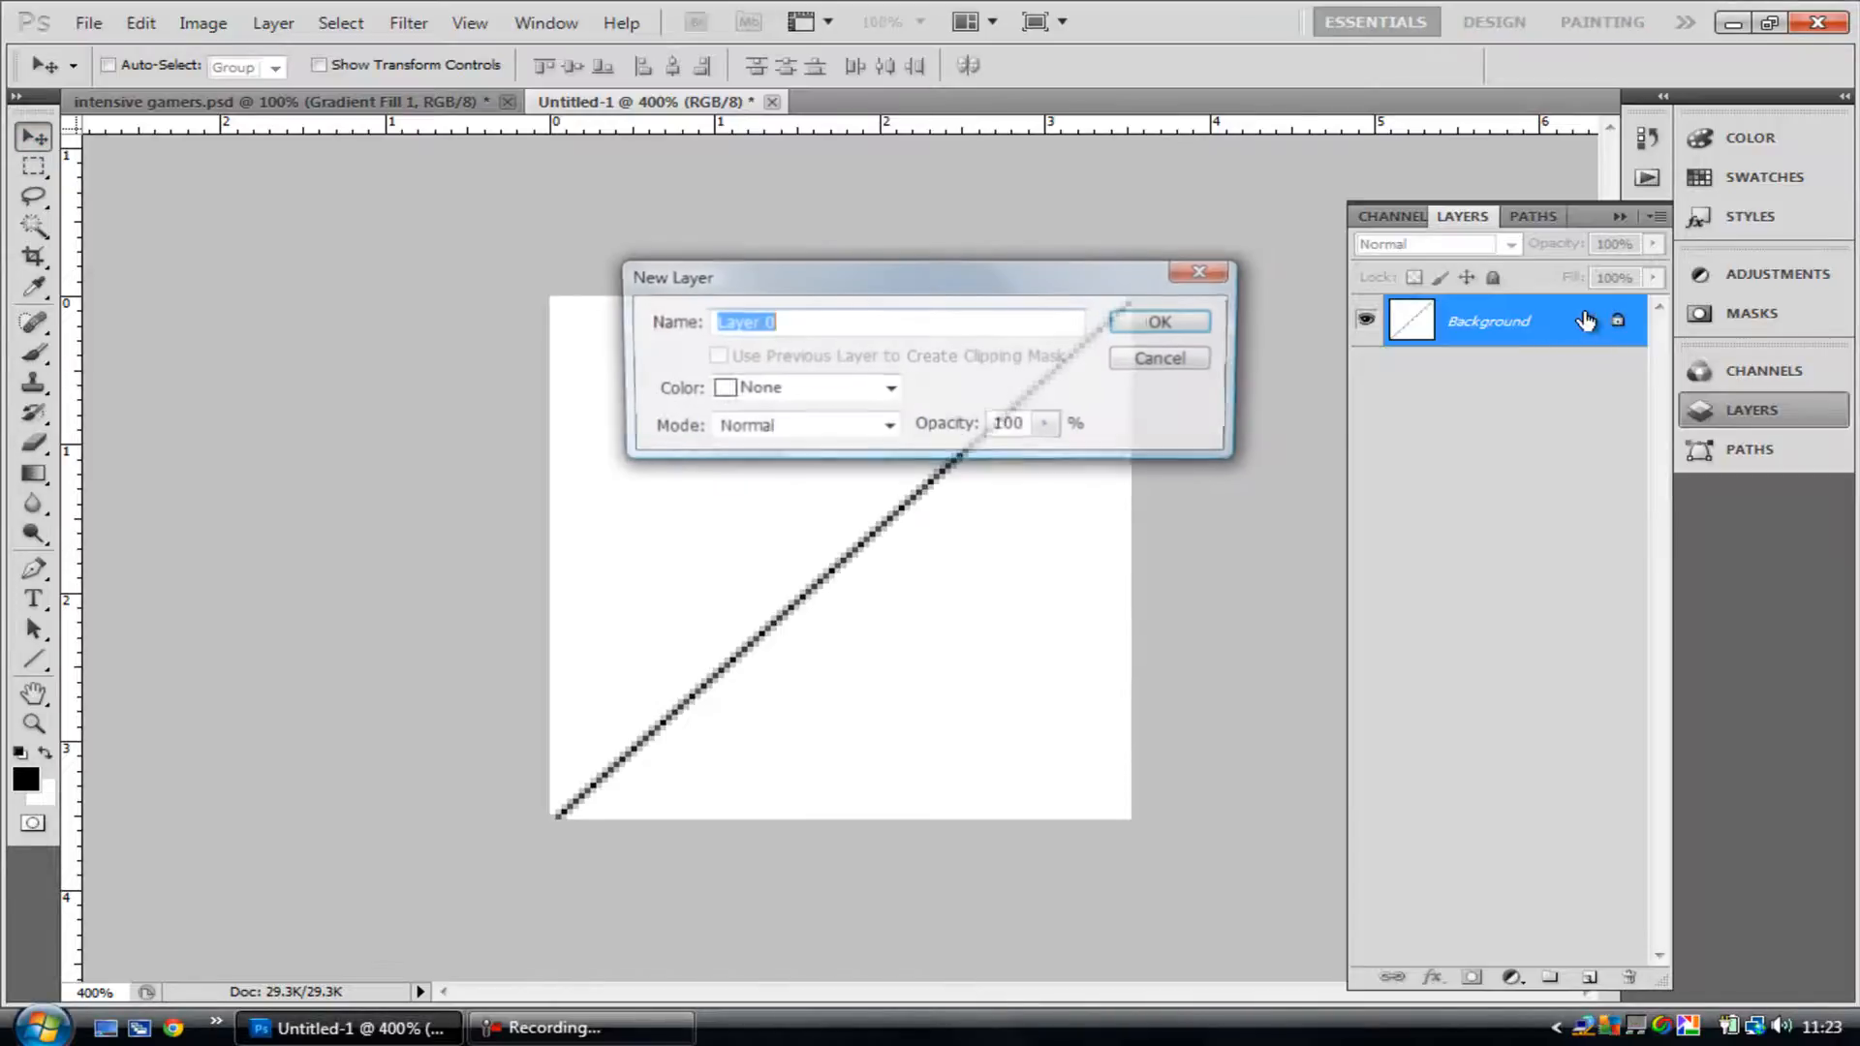
pyautogui.click(1131, 324)
pyautogui.press('Up')
pyautogui.press('Up')
pyautogui.press('Up')
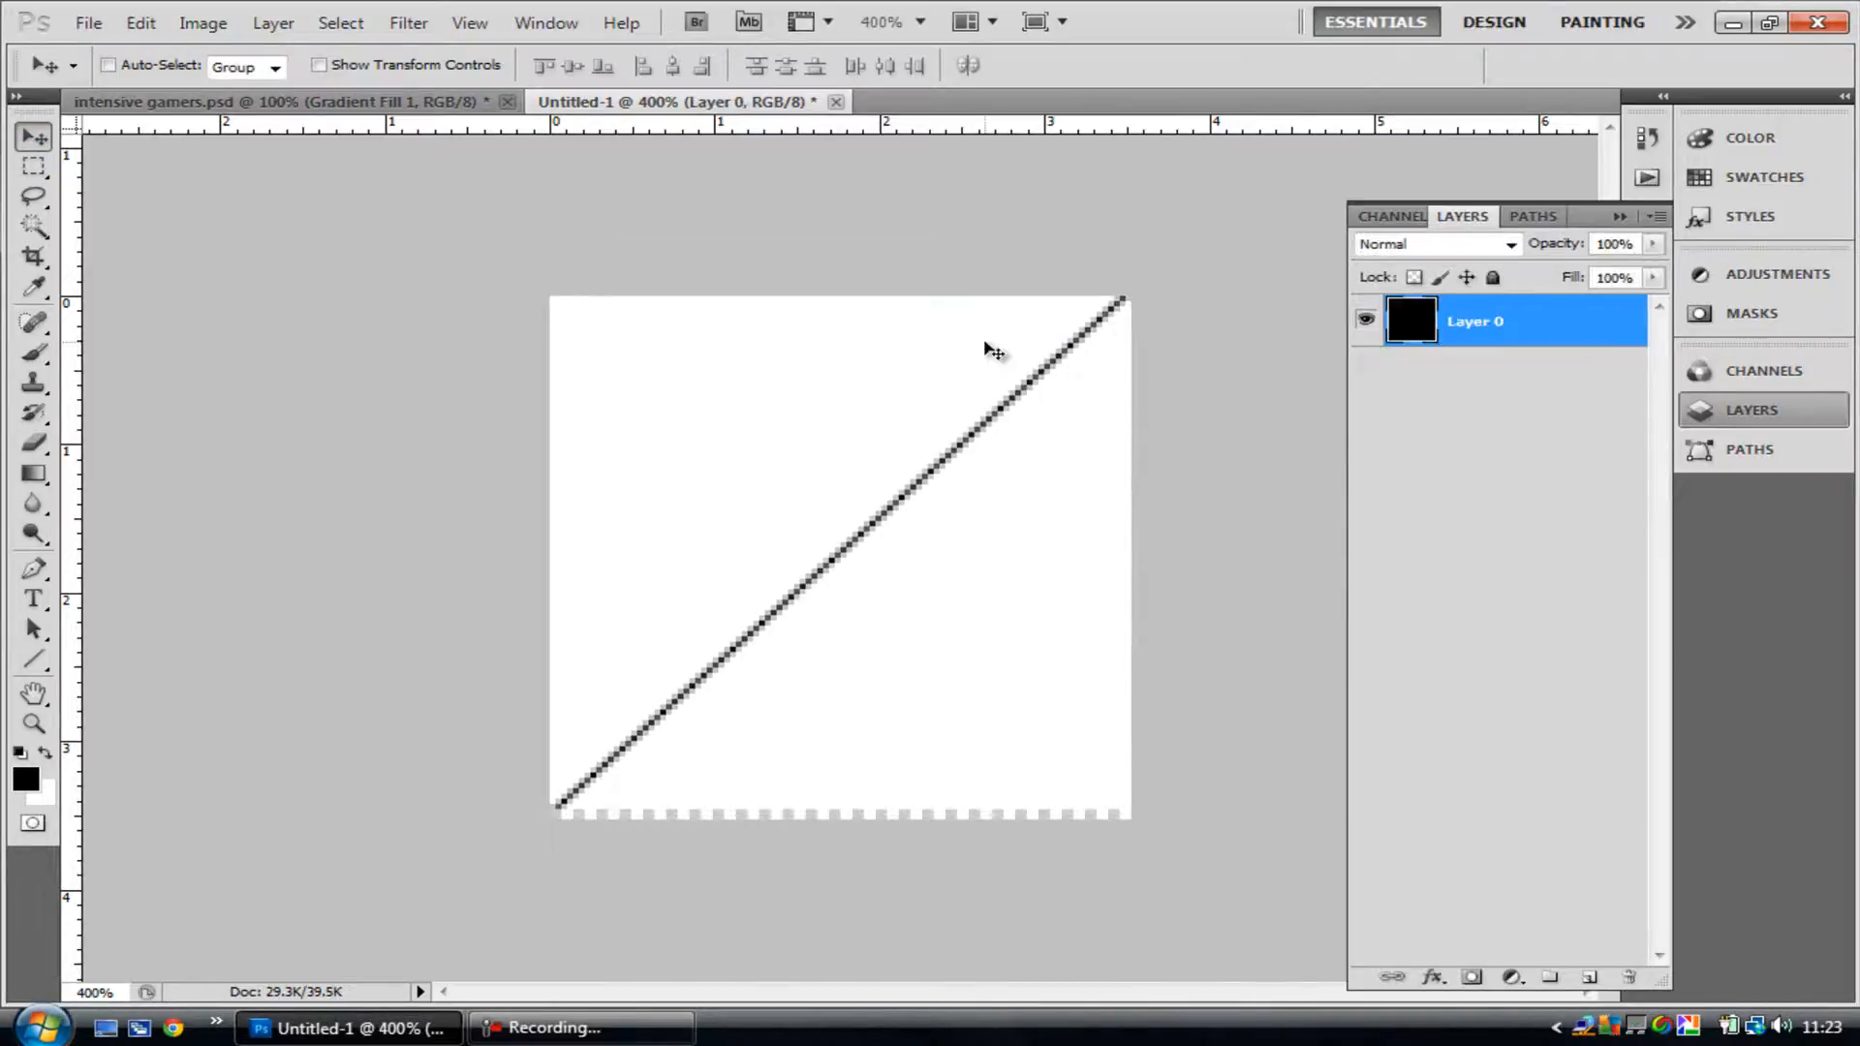
pyautogui.press('Down')
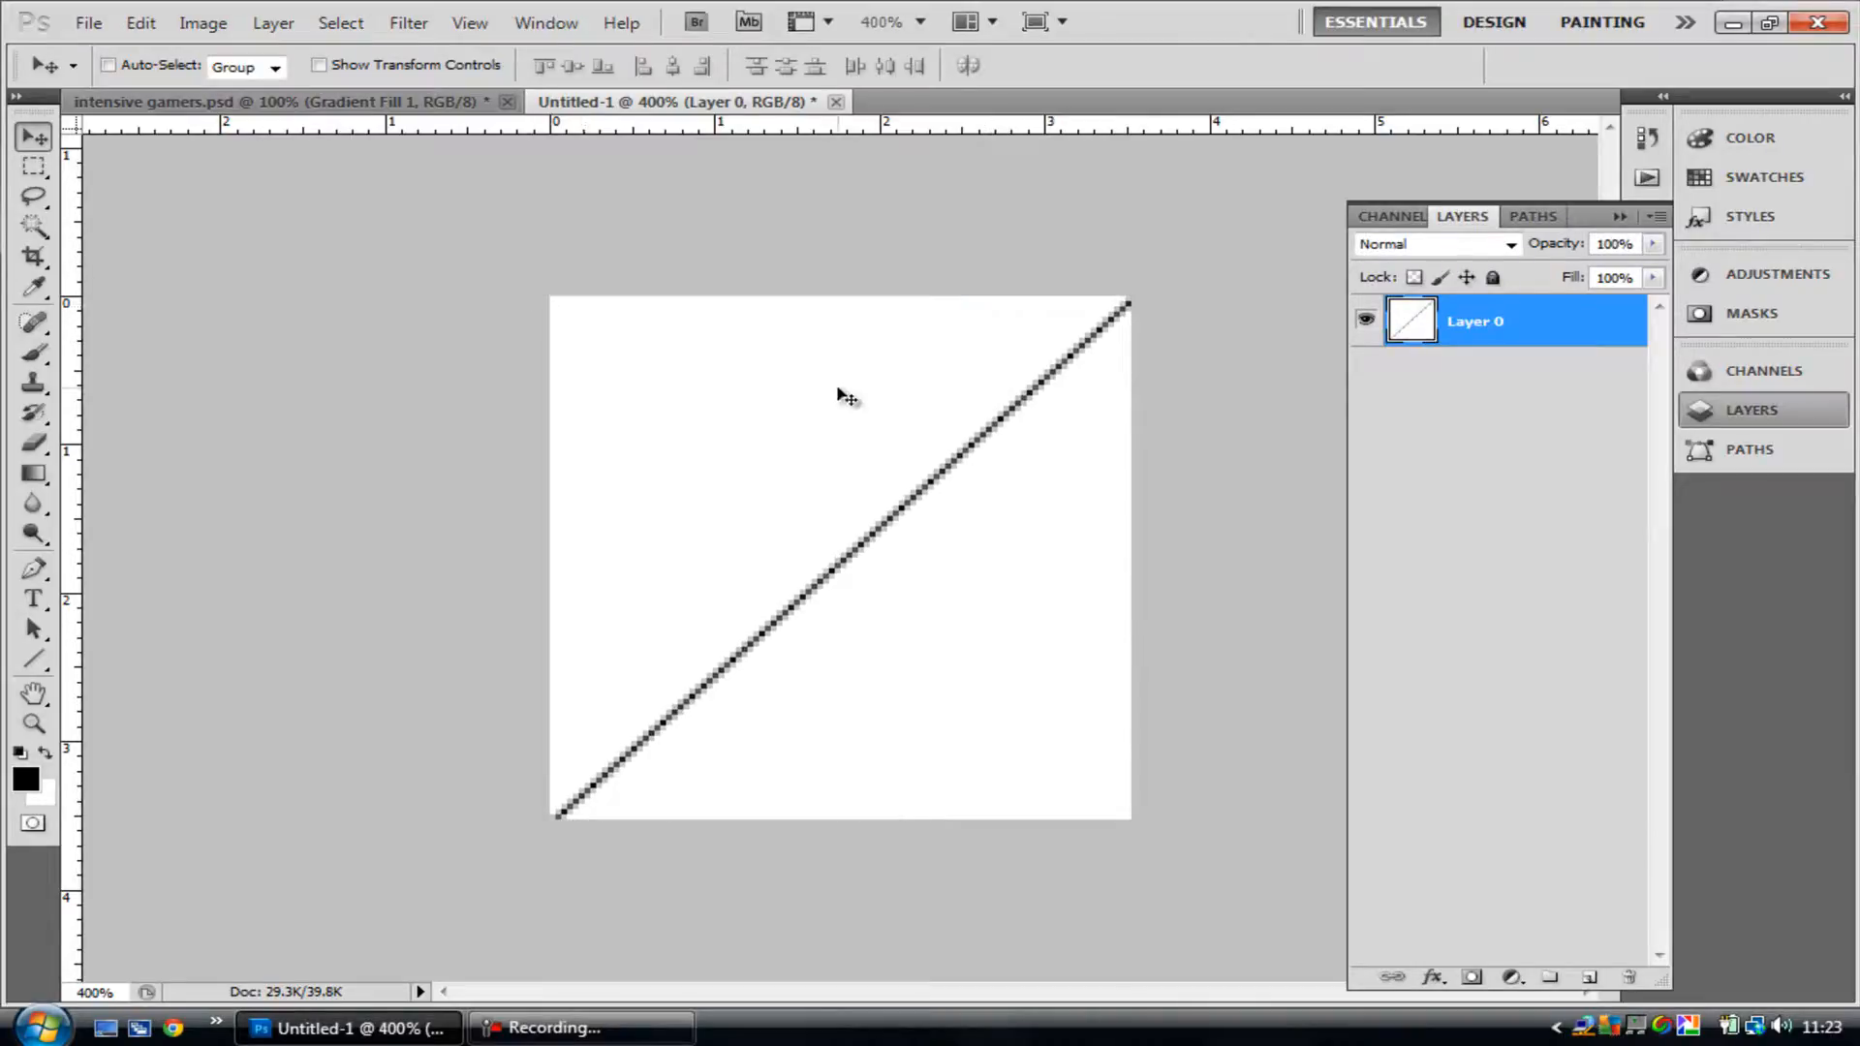
# - Undo the nudges, the layer conversion, the path deletion and the brush stroke
pyautogui.hotkey('ctrl', 'alt', 'z')
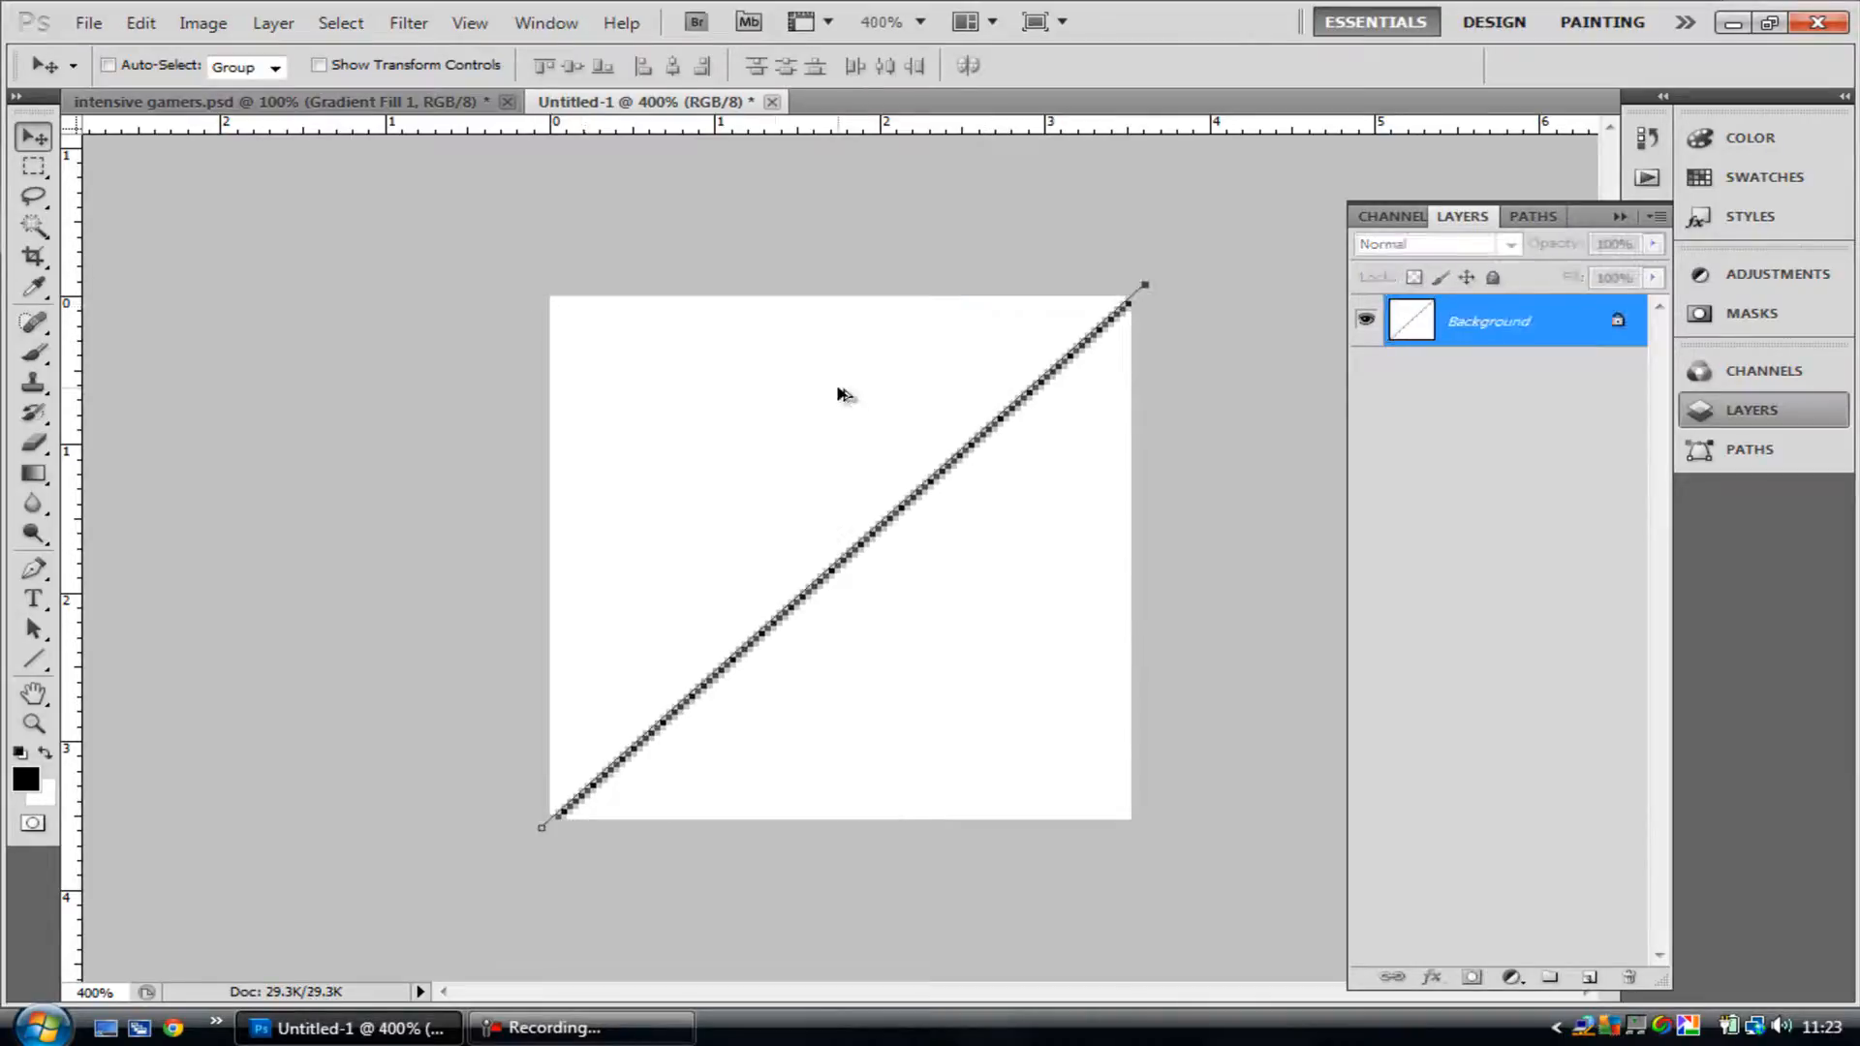
pyautogui.hotkey('ctrl', 'alt', 'z')
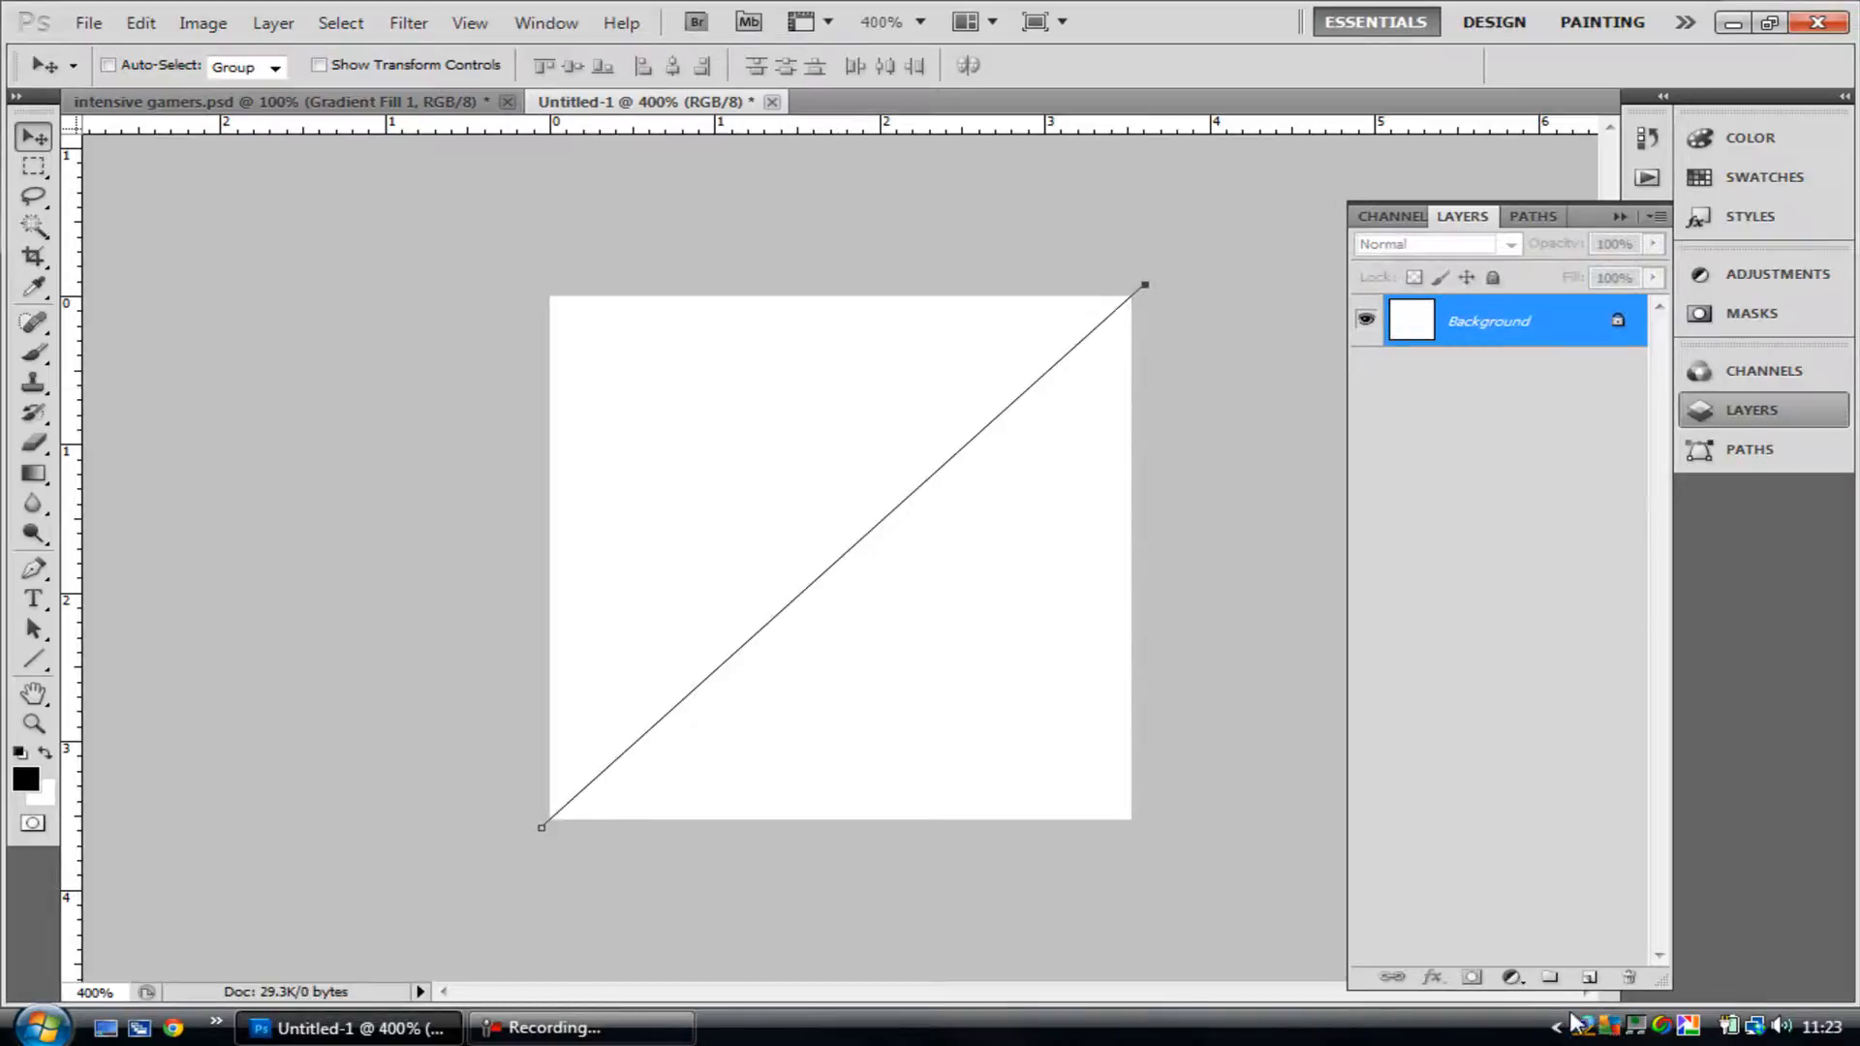
# - Add a new layer above the Background and stroke the diagonal path on it twice with the Brush
pyautogui.click(1592, 978)
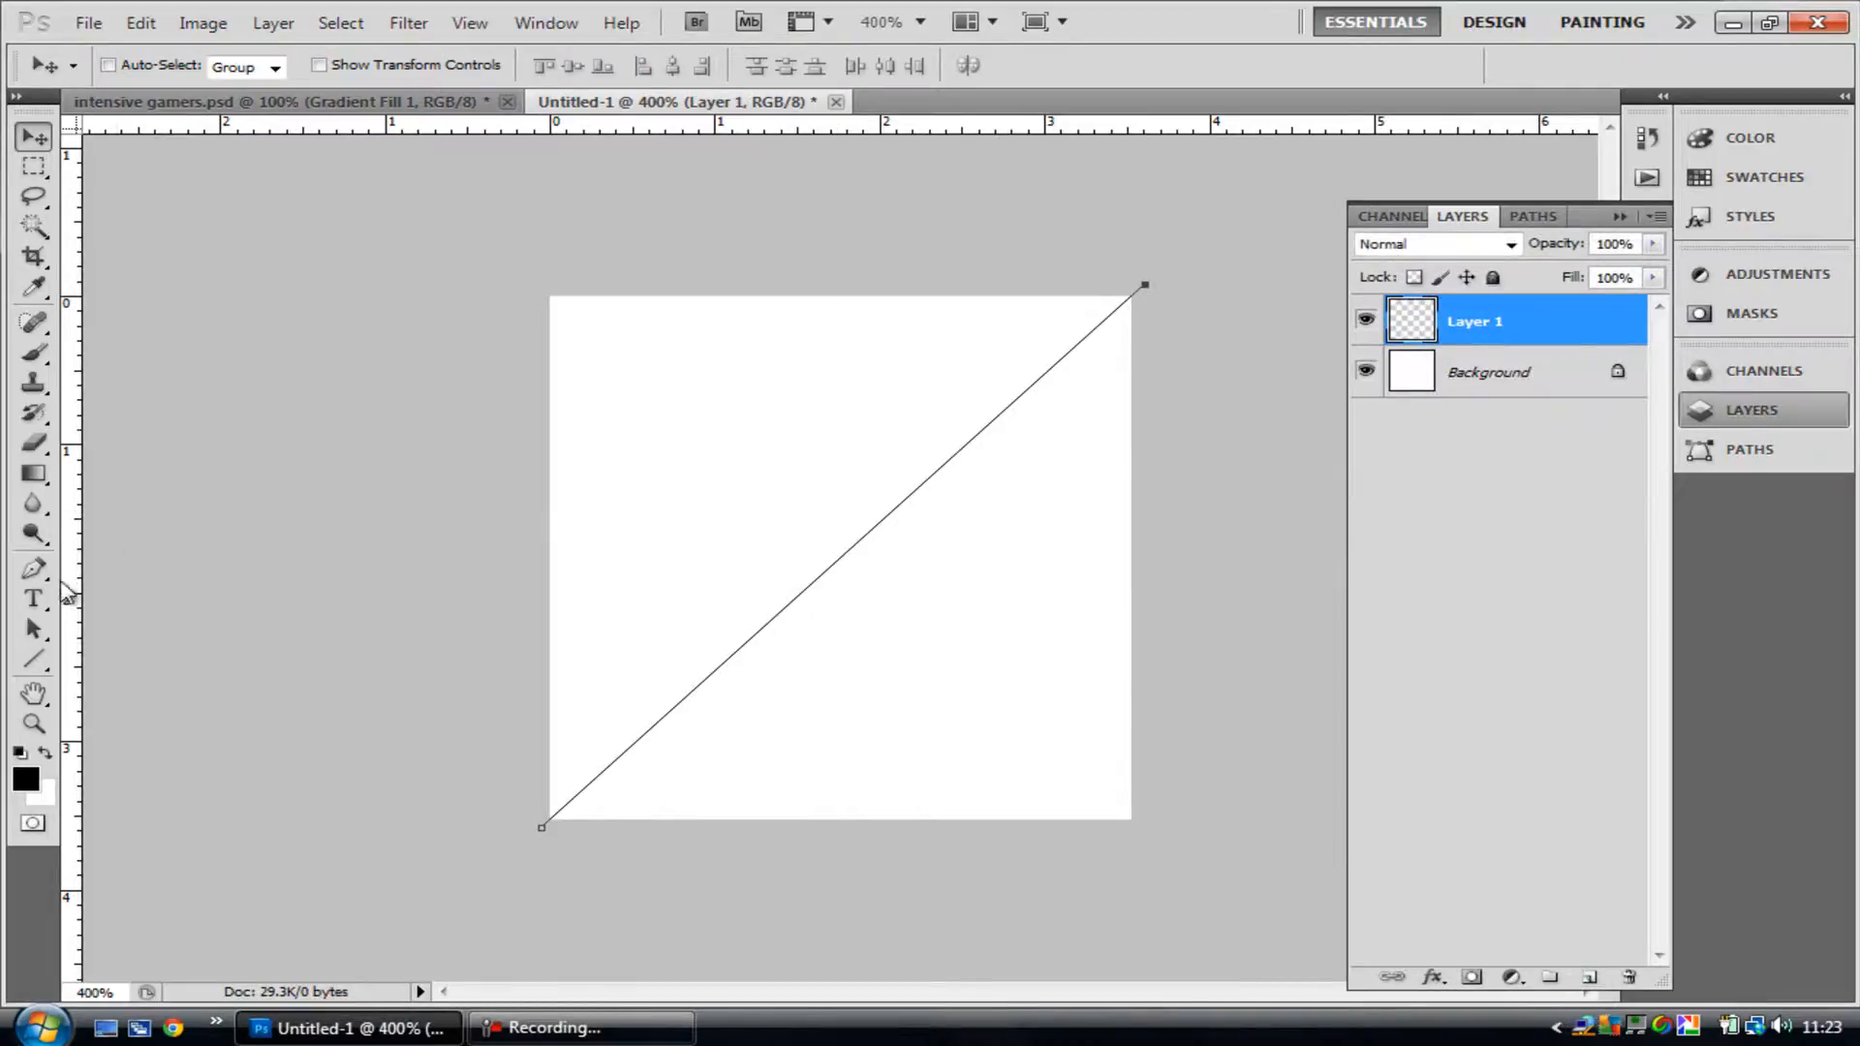
pyautogui.click(33, 571)
pyautogui.rightClick(919, 684)
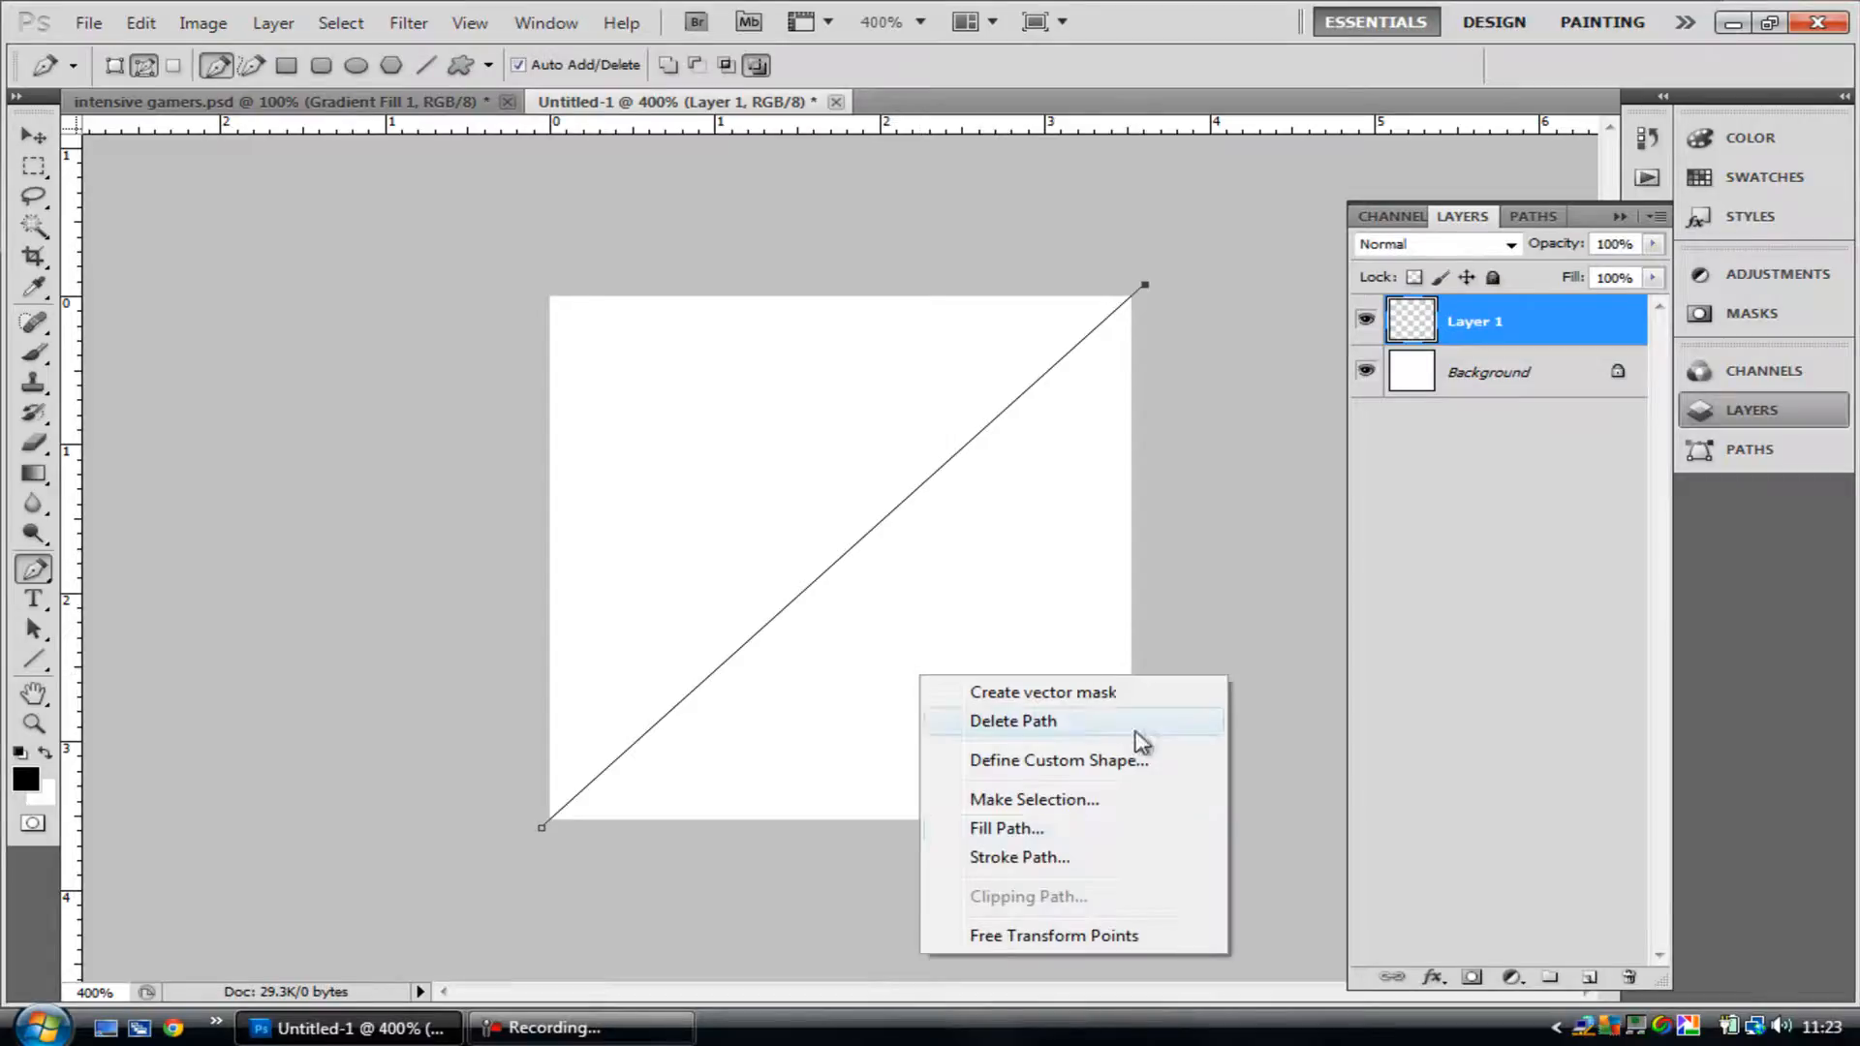
pyautogui.click(1057, 859)
pyautogui.click(1110, 346)
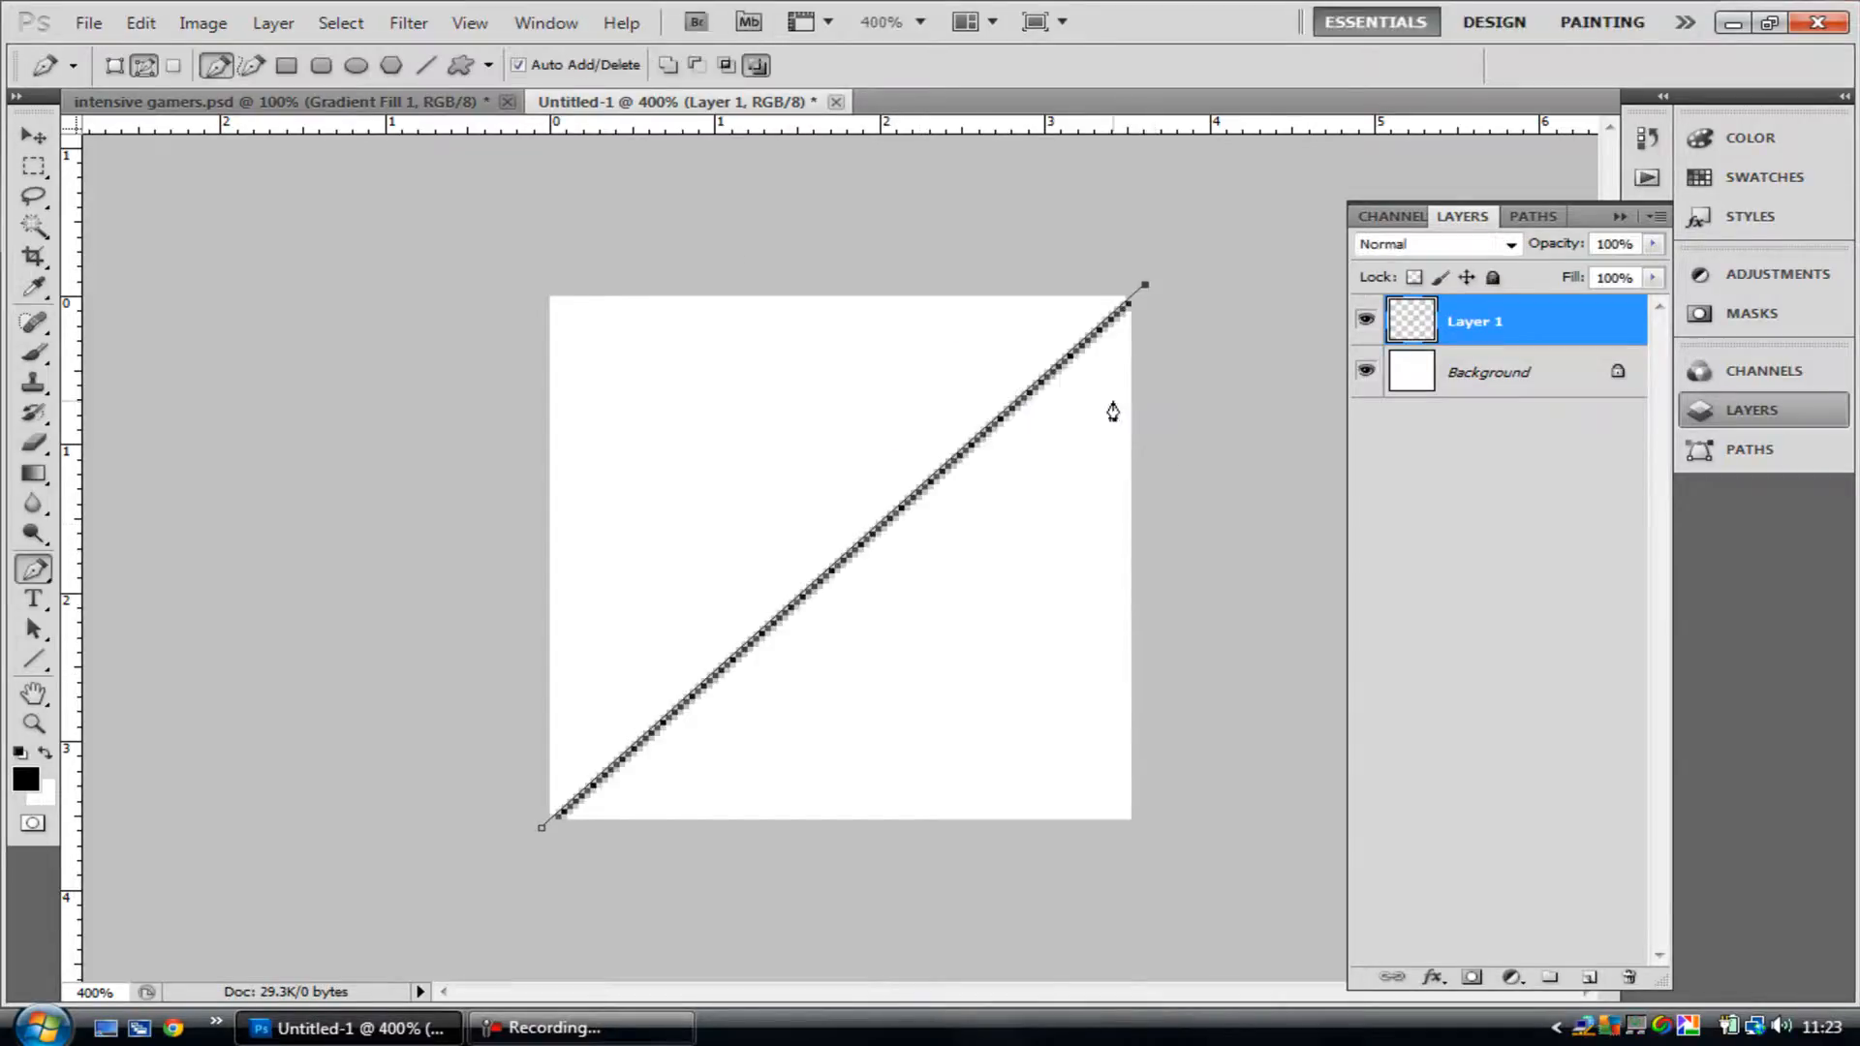
pyautogui.rightClick(979, 494)
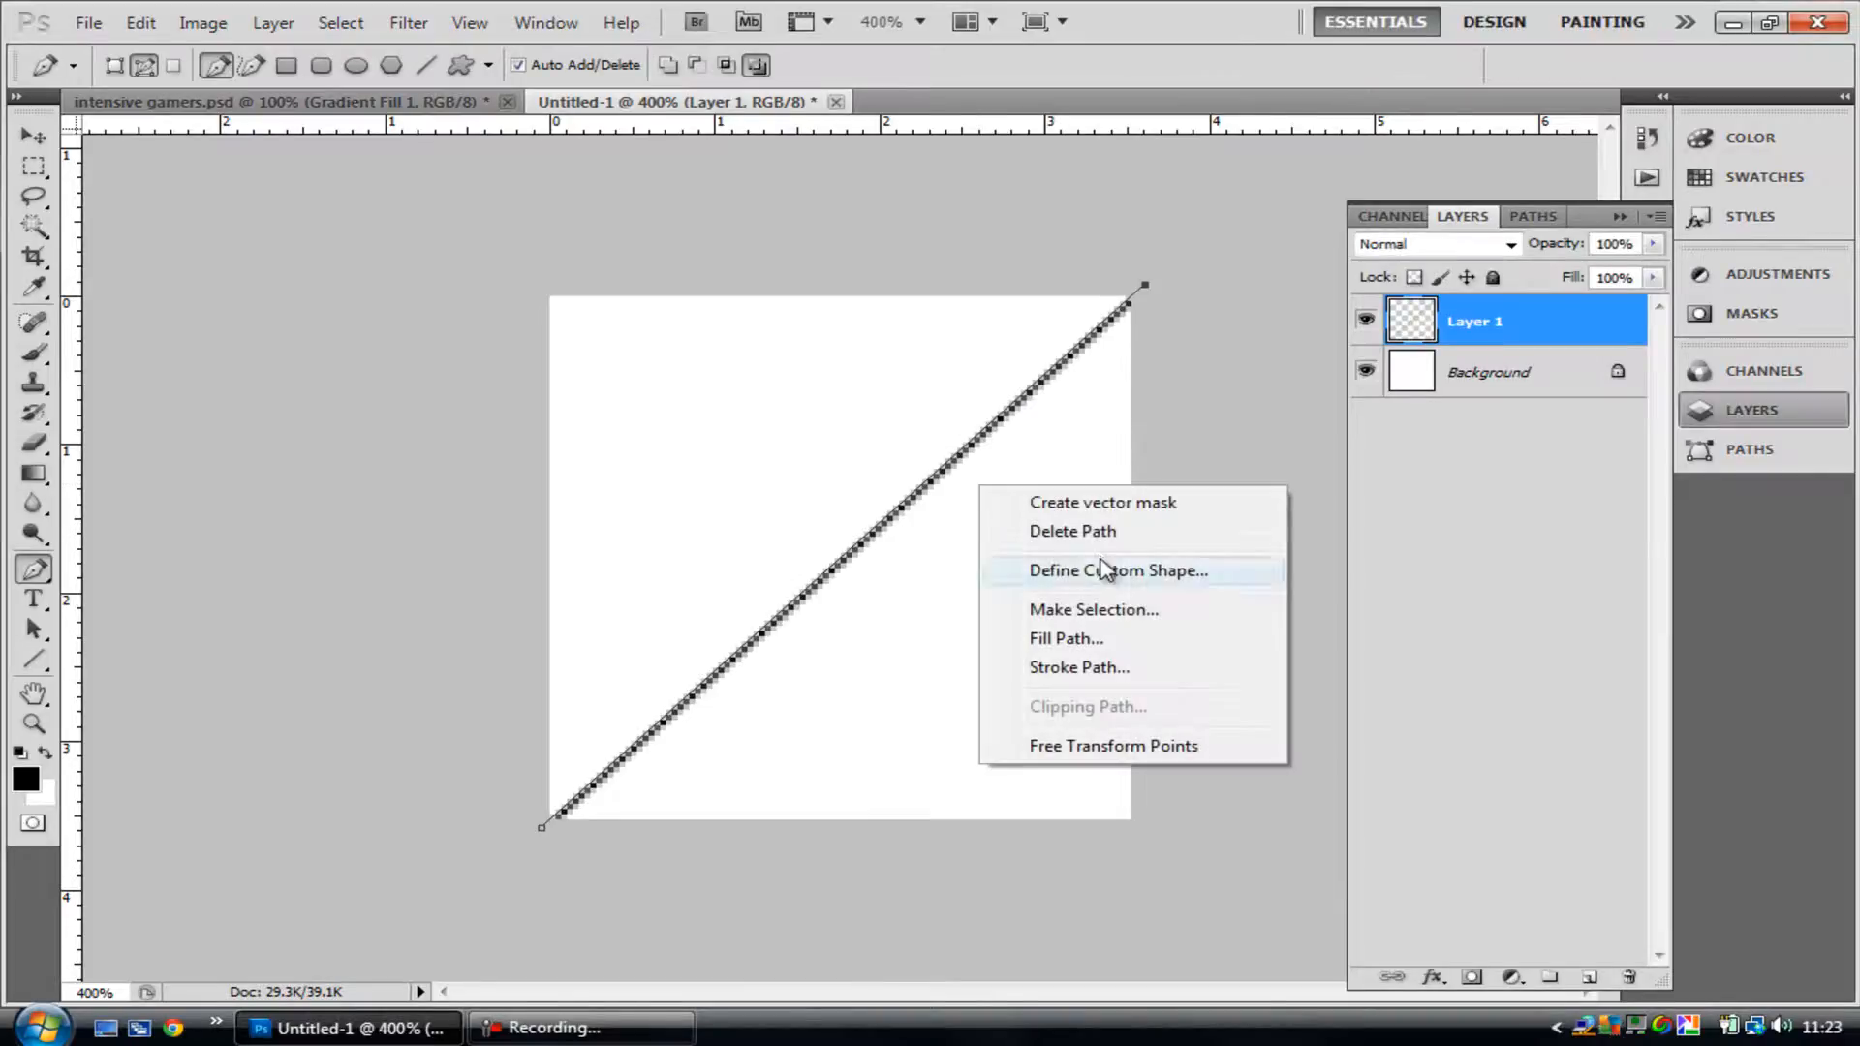
pyautogui.click(1085, 666)
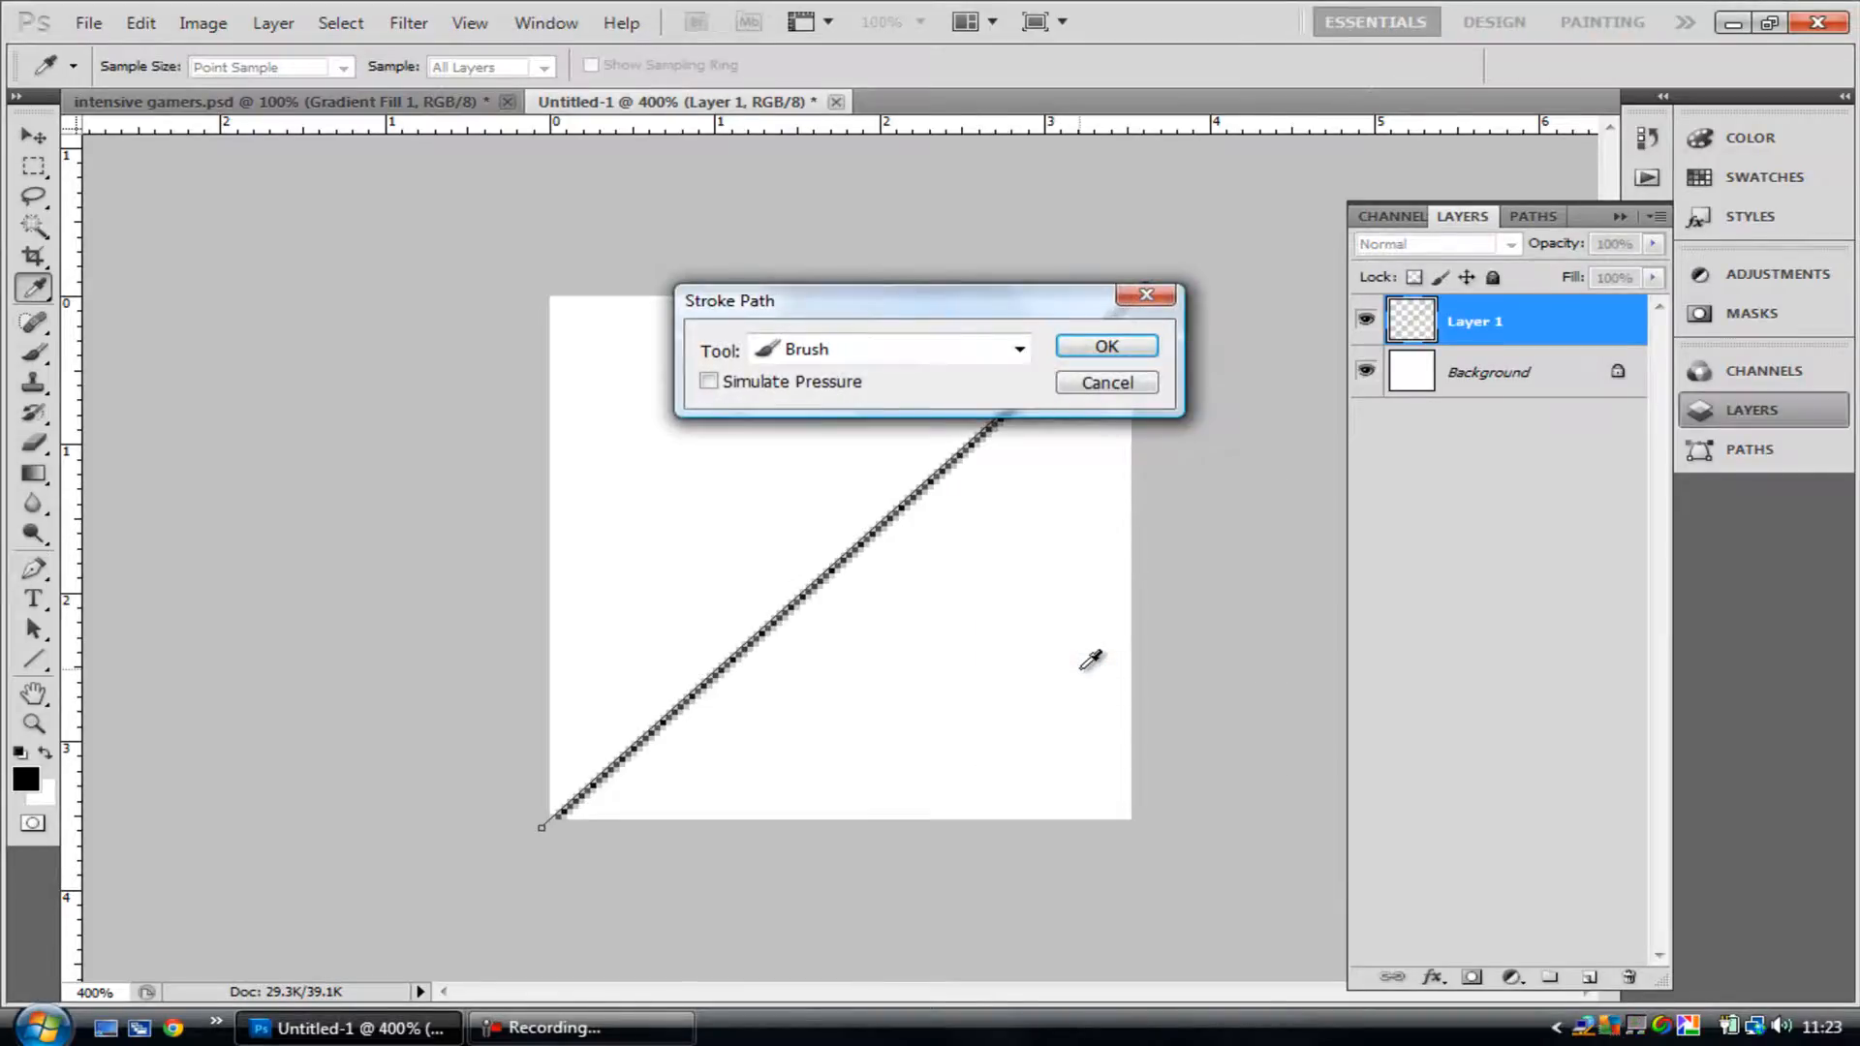
pyautogui.click(1110, 348)
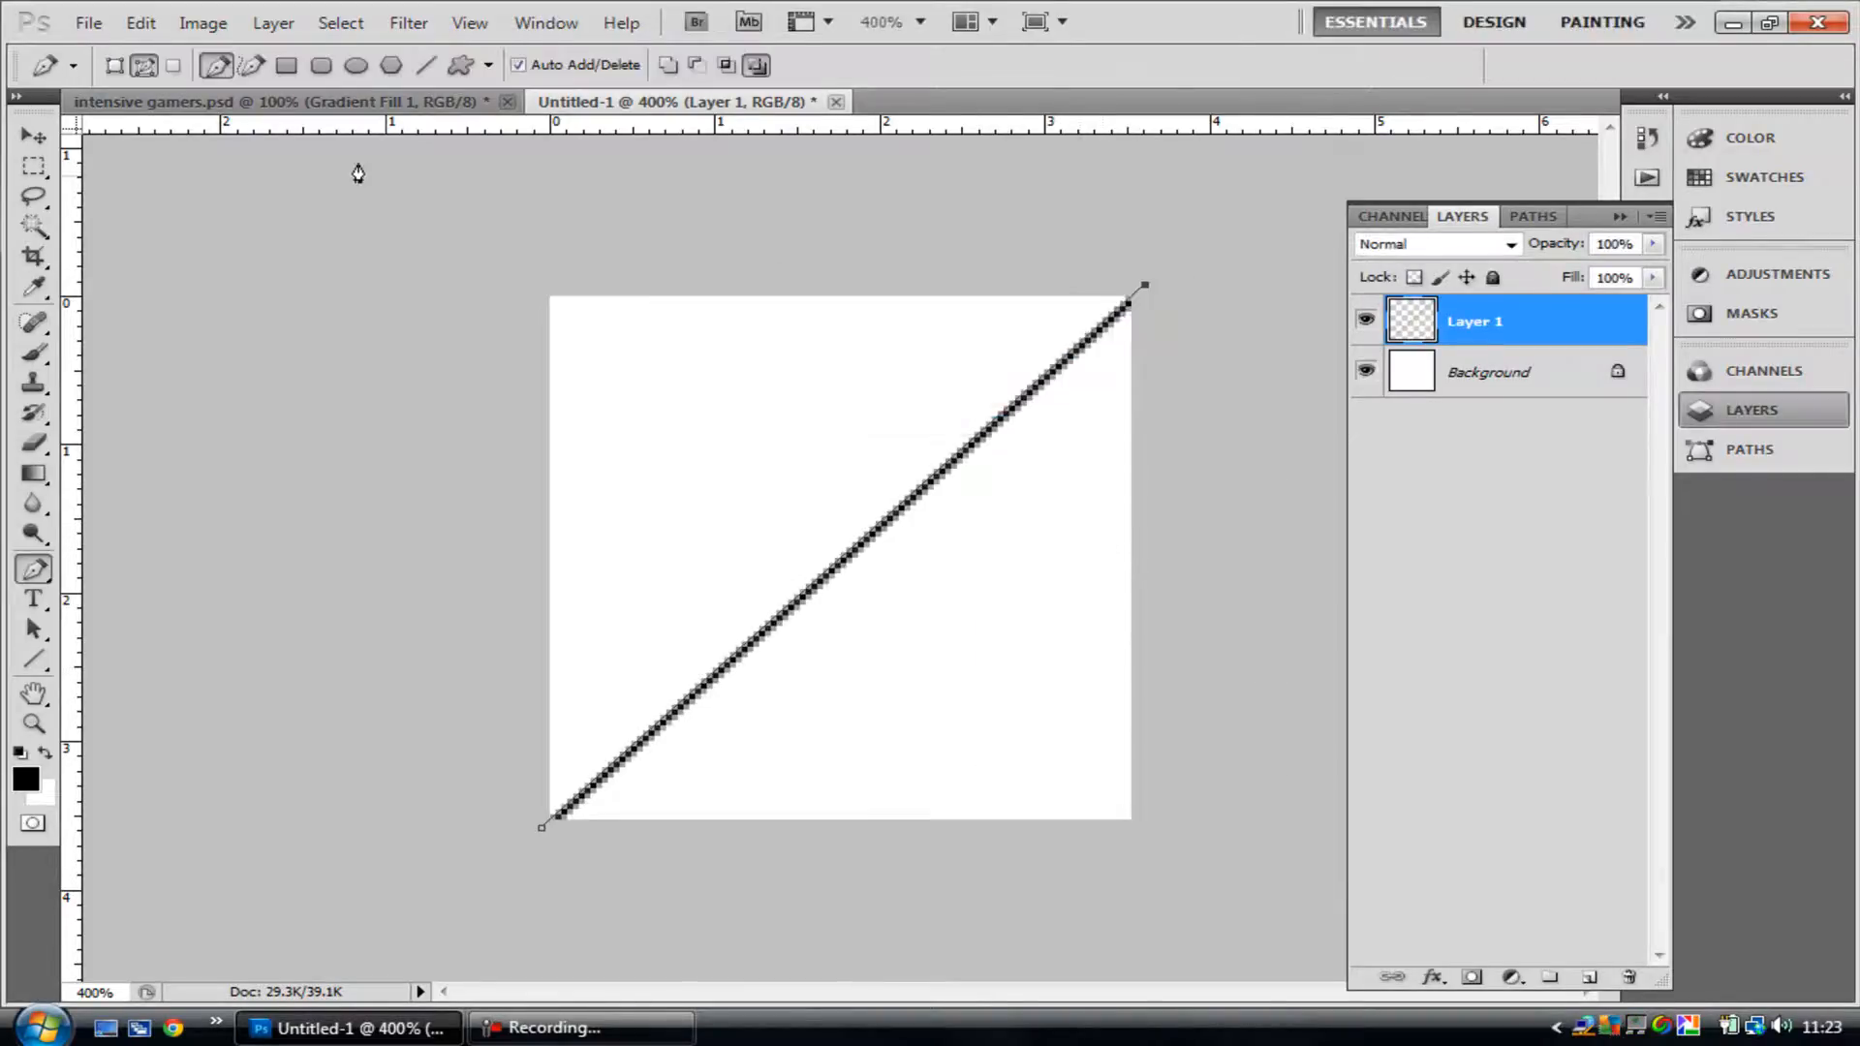
# - Try nudging the diagonal line on Layer 1 by single pixels vertically and horizontally, returning it to its place
pyautogui.click(33, 137)
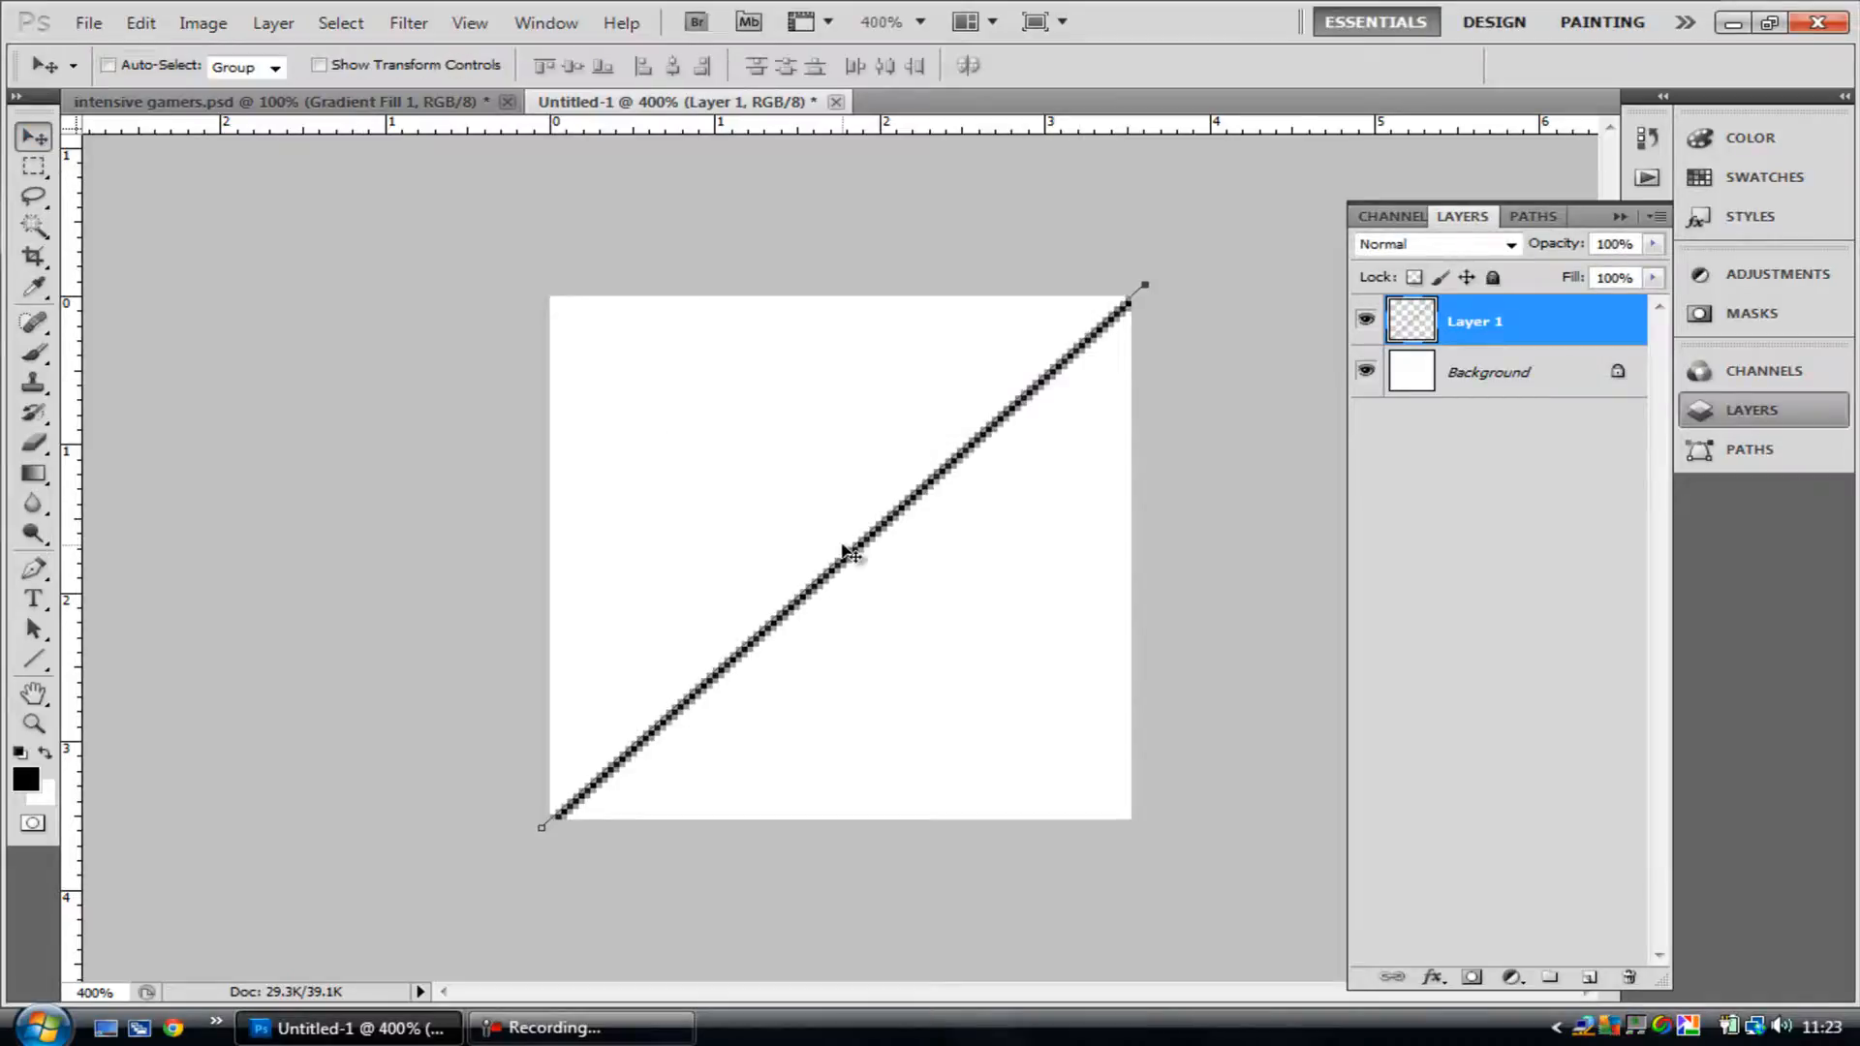
pyautogui.press('Down')
pyautogui.press('Up')
pyautogui.press('Up')
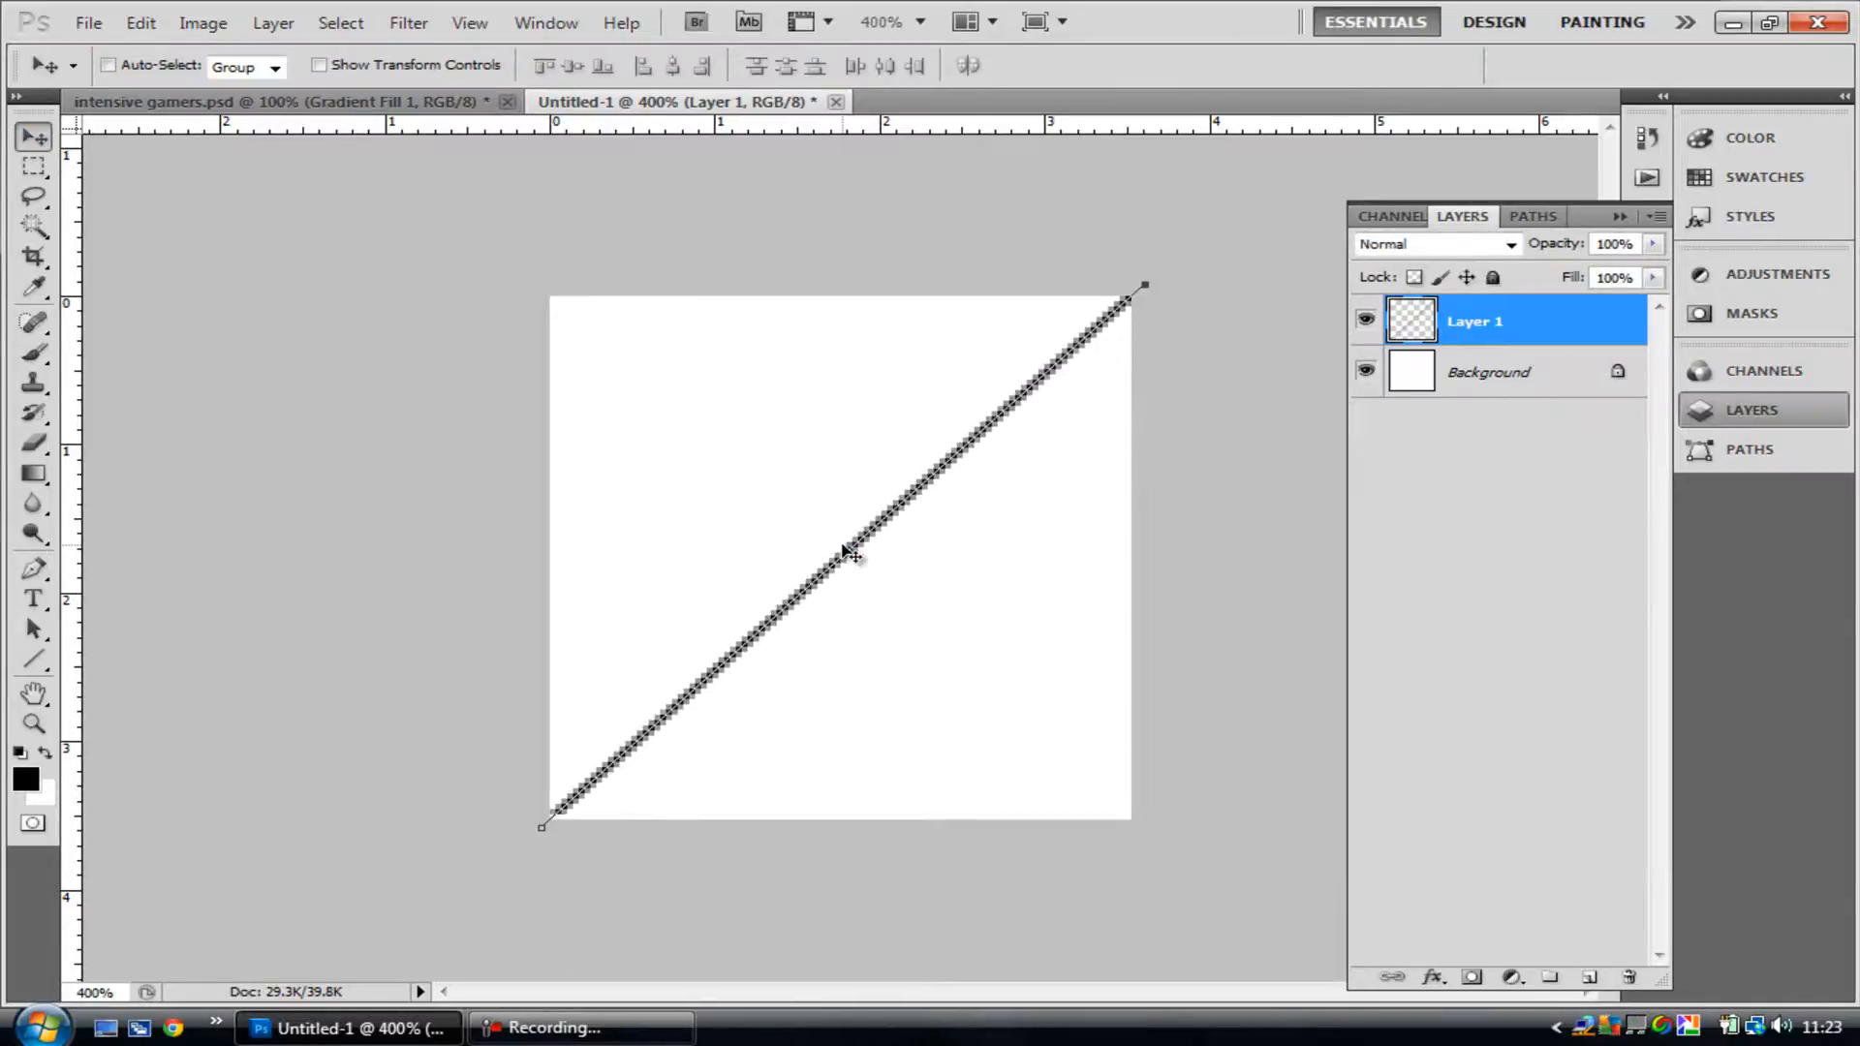
pyautogui.press('Left')
pyautogui.press('Down')
pyautogui.press('Left')
pyautogui.press('Right')
pyautogui.press('Right')
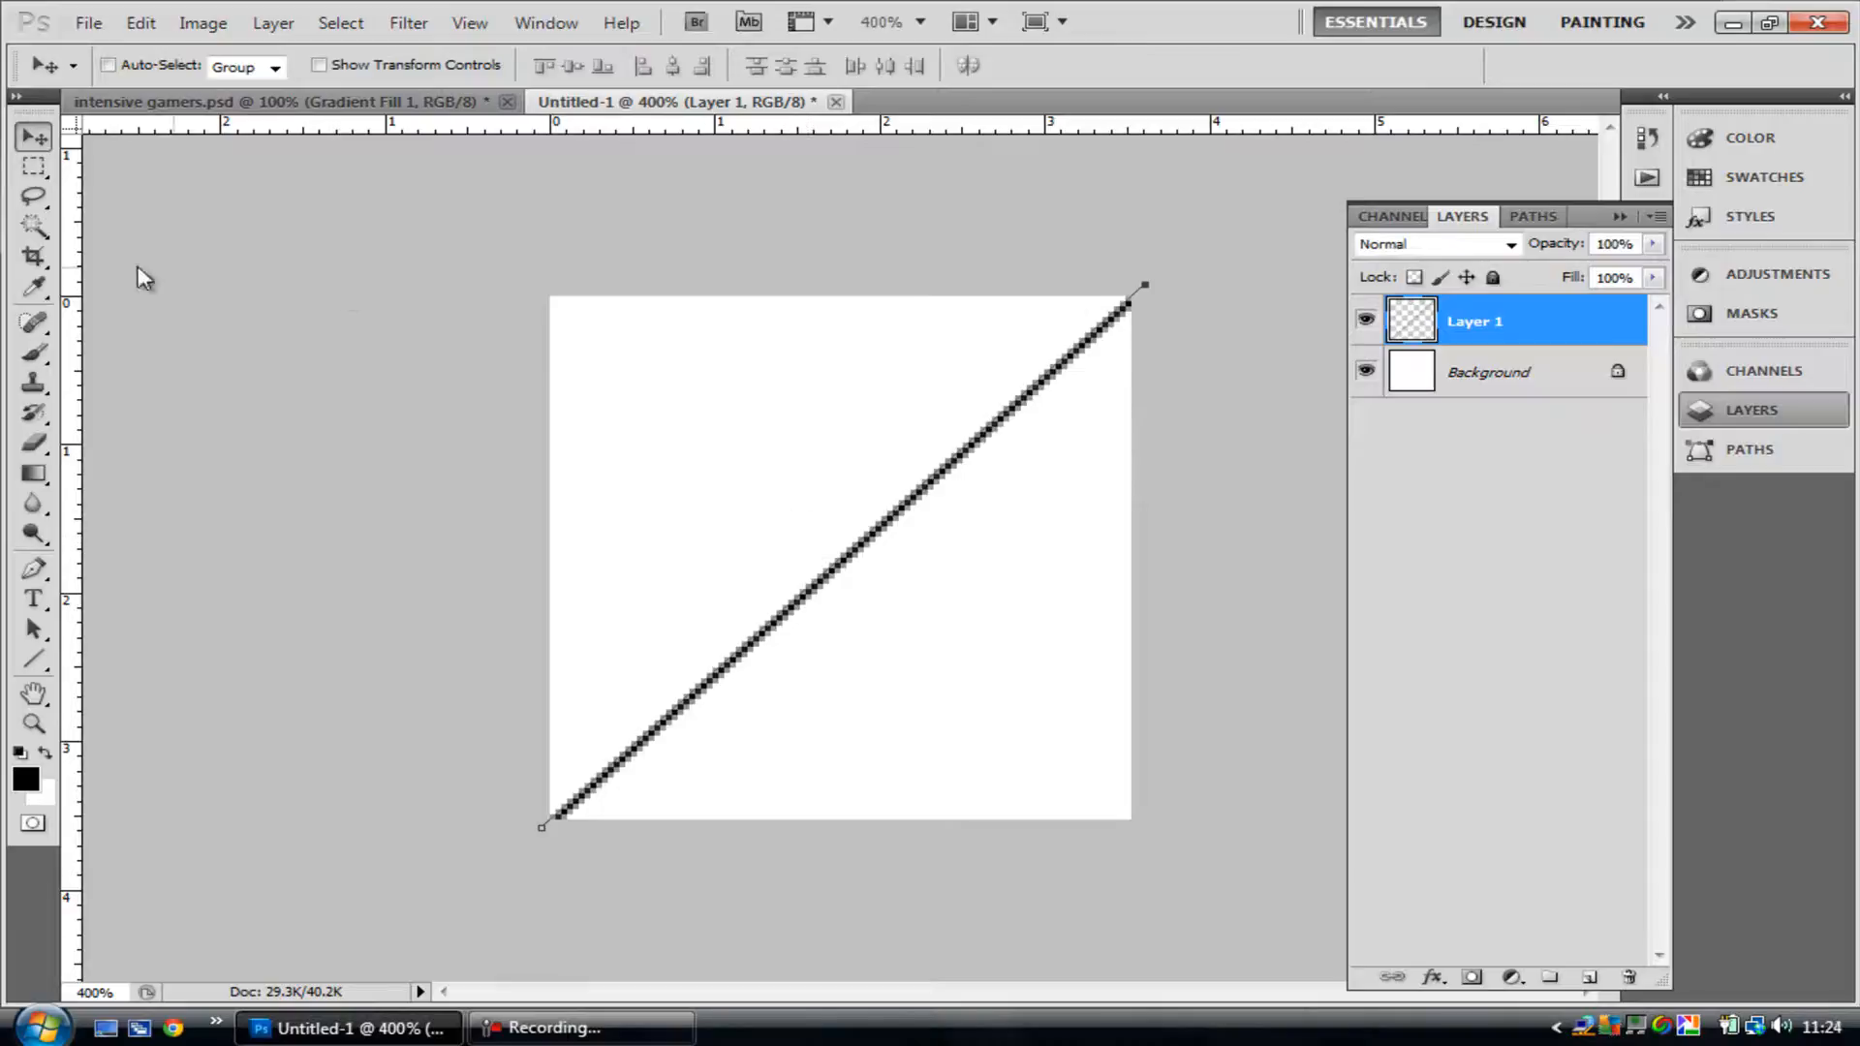
# - Delete the diagonal pen path, keeping the stroked line on Layer 1
pyautogui.click(34, 568)
pyautogui.rightClick(936, 702)
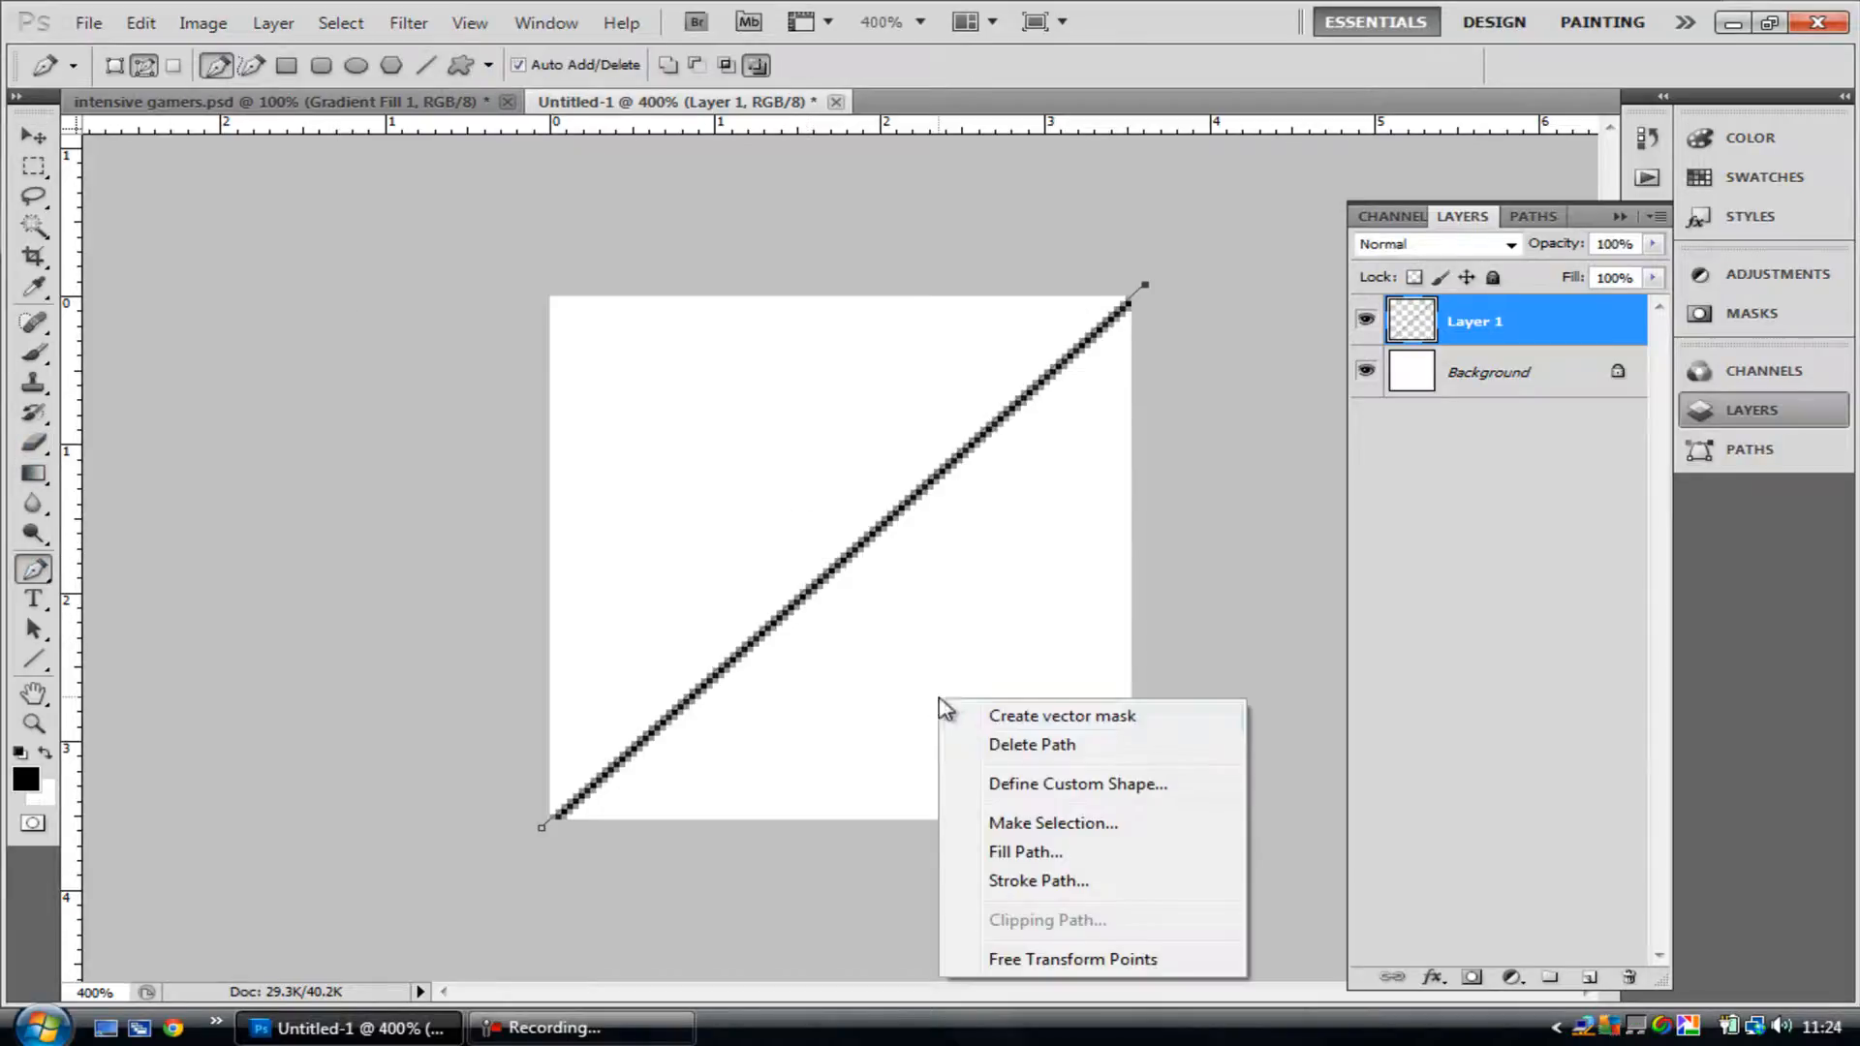
pyautogui.click(992, 744)
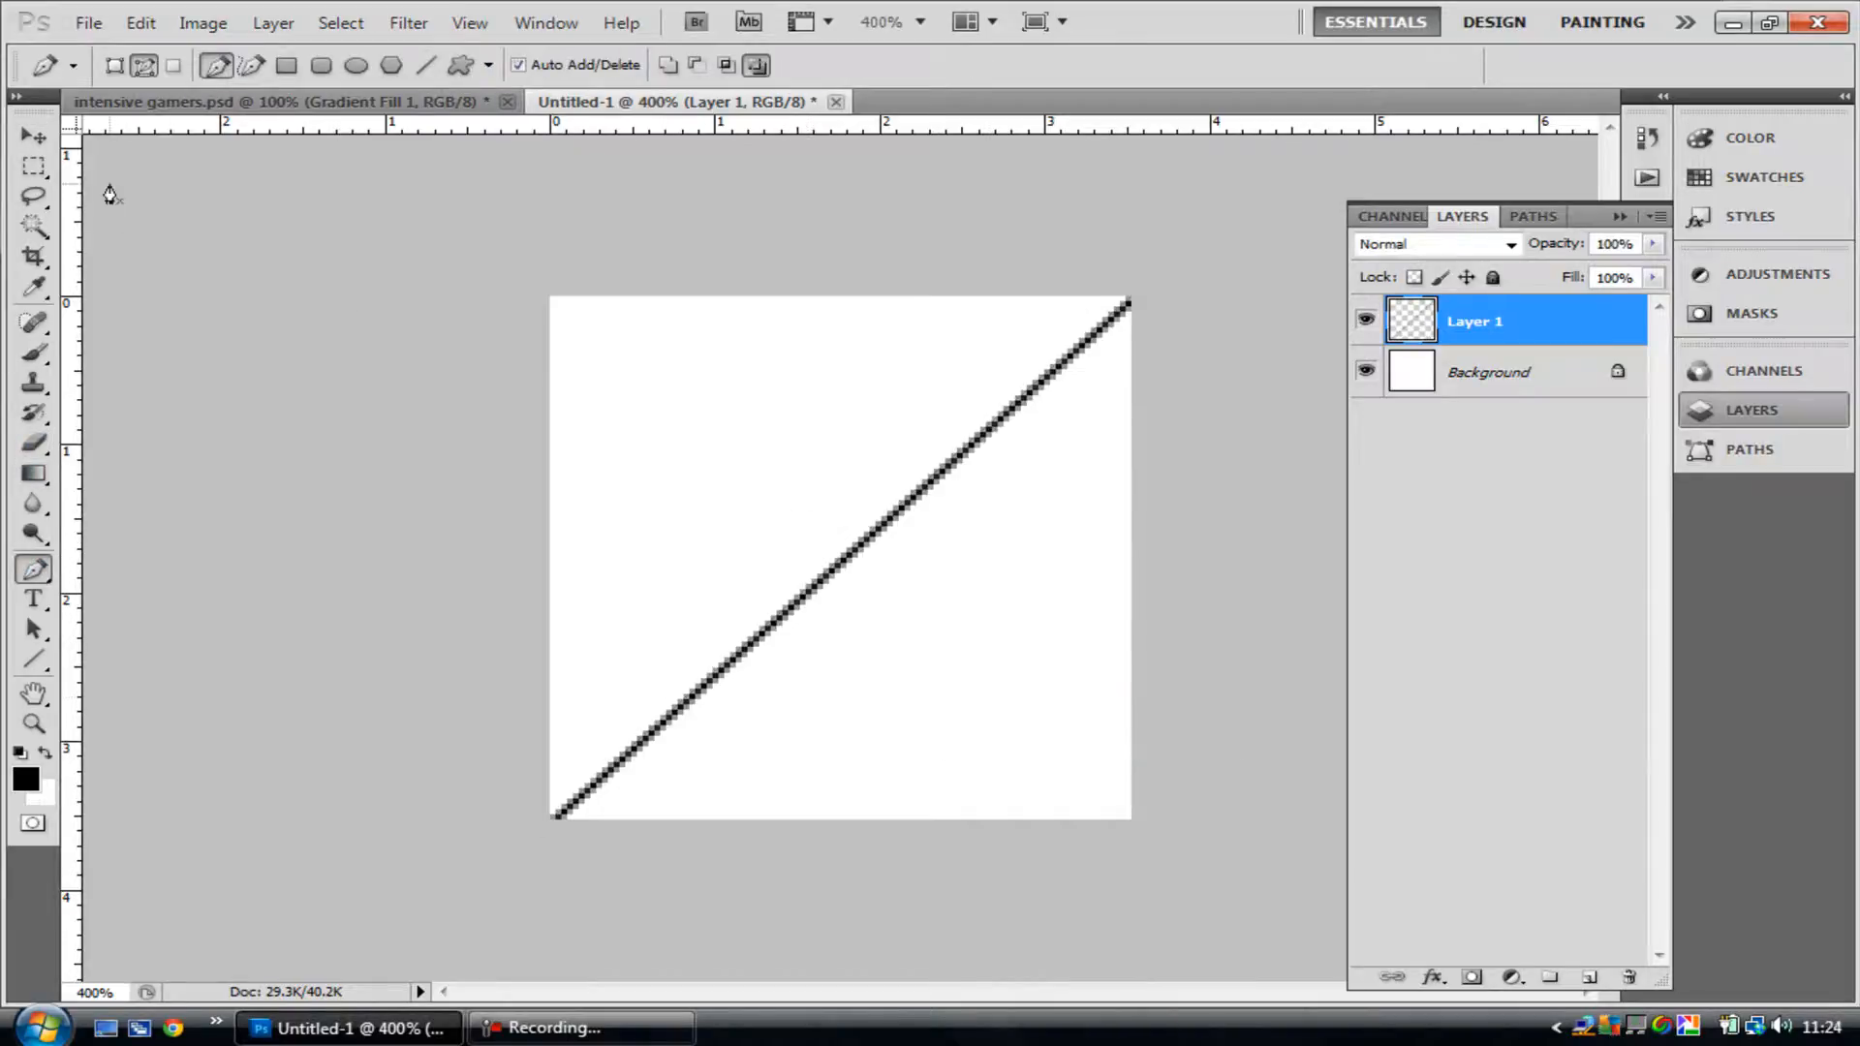
# - Try nudging the stroked line one pixel sideways and back to check its fit at the canvas corners
pyautogui.click(34, 136)
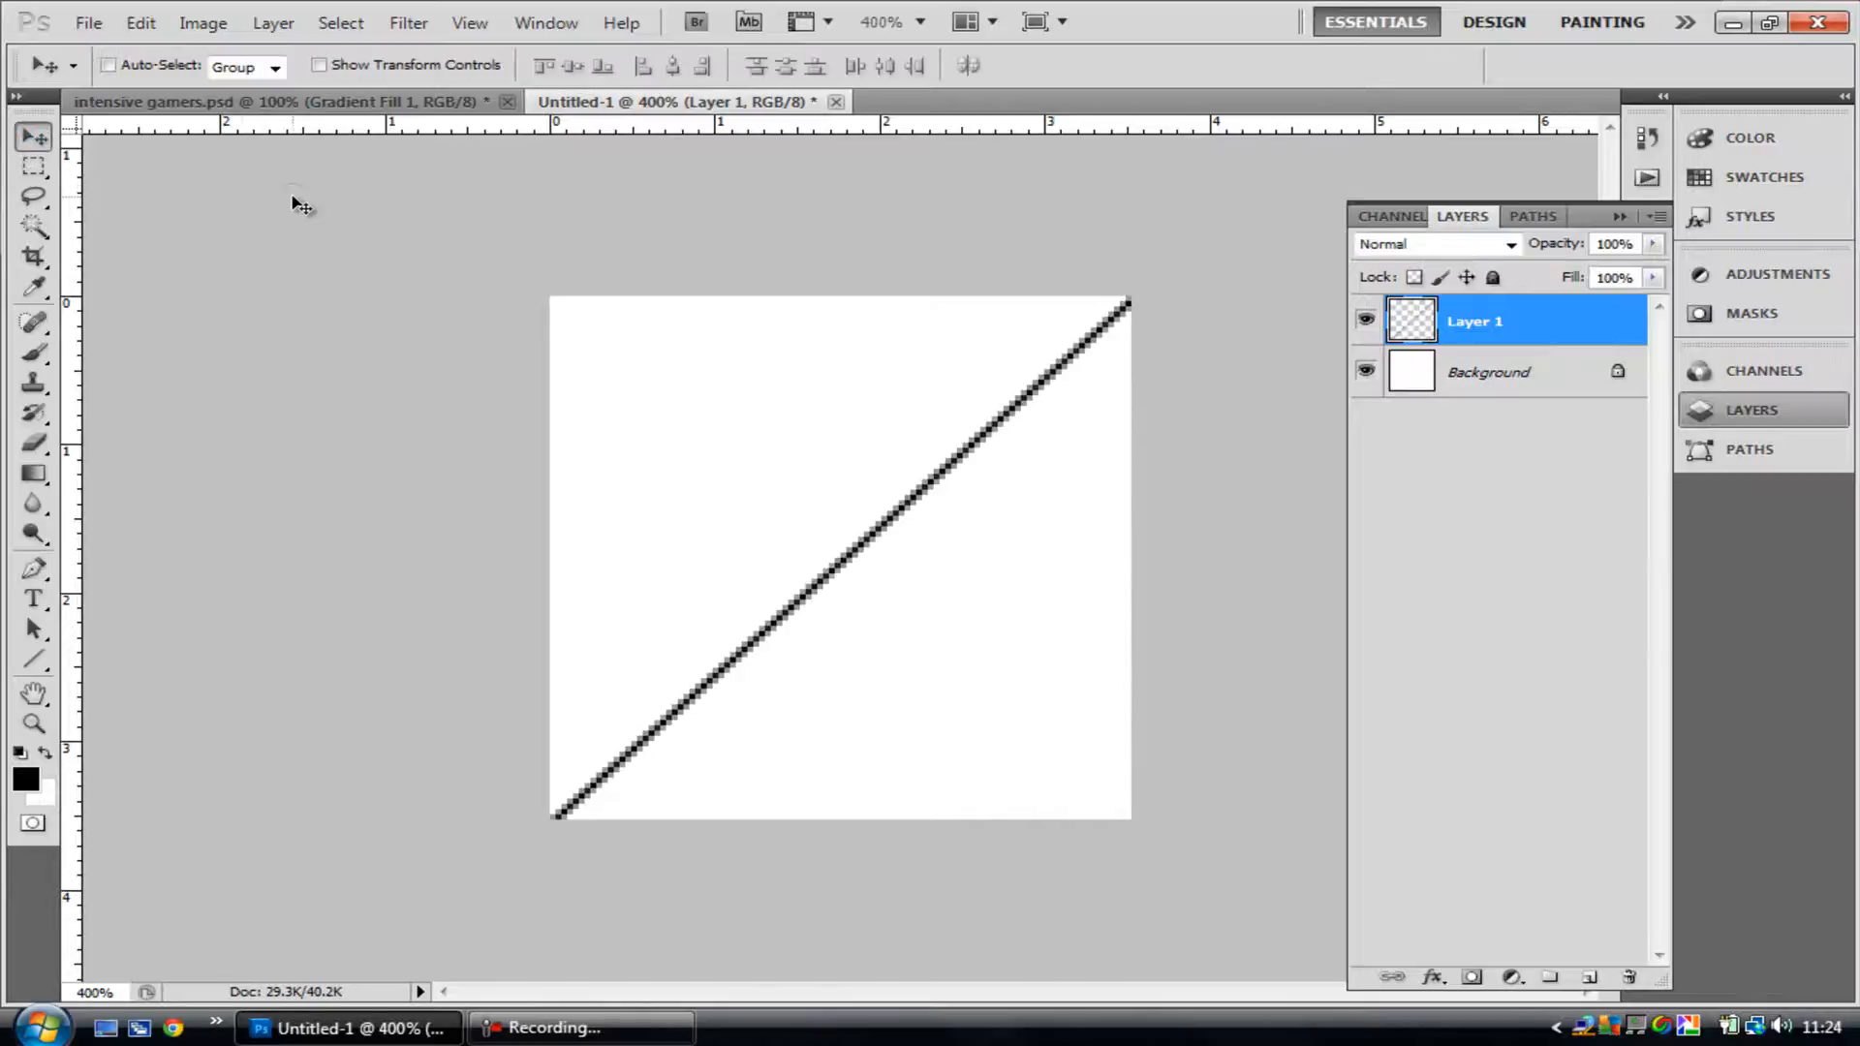
pyautogui.press('Left')
pyautogui.press('Right')
pyautogui.press('Left')
pyautogui.press('Right')
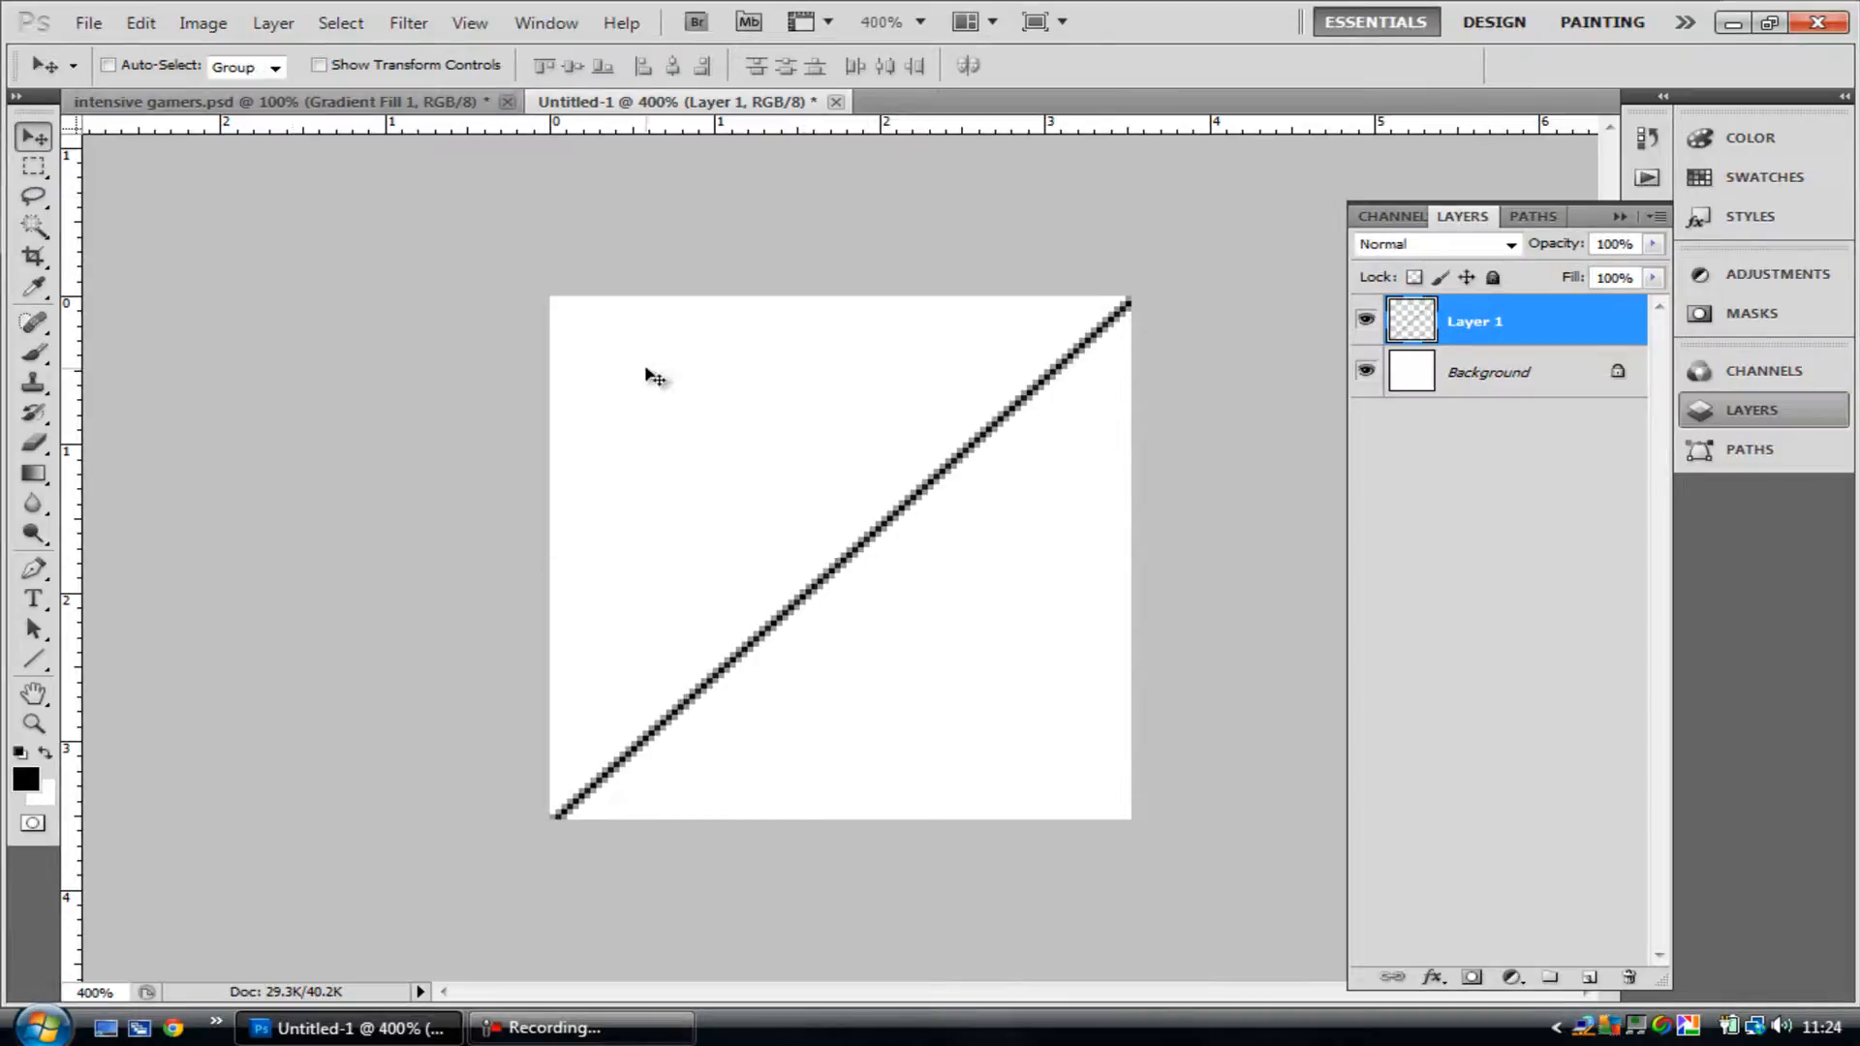
# - Define the diagonal line artwork as a pattern named "Diadonal line"
pyautogui.click(135, 24)
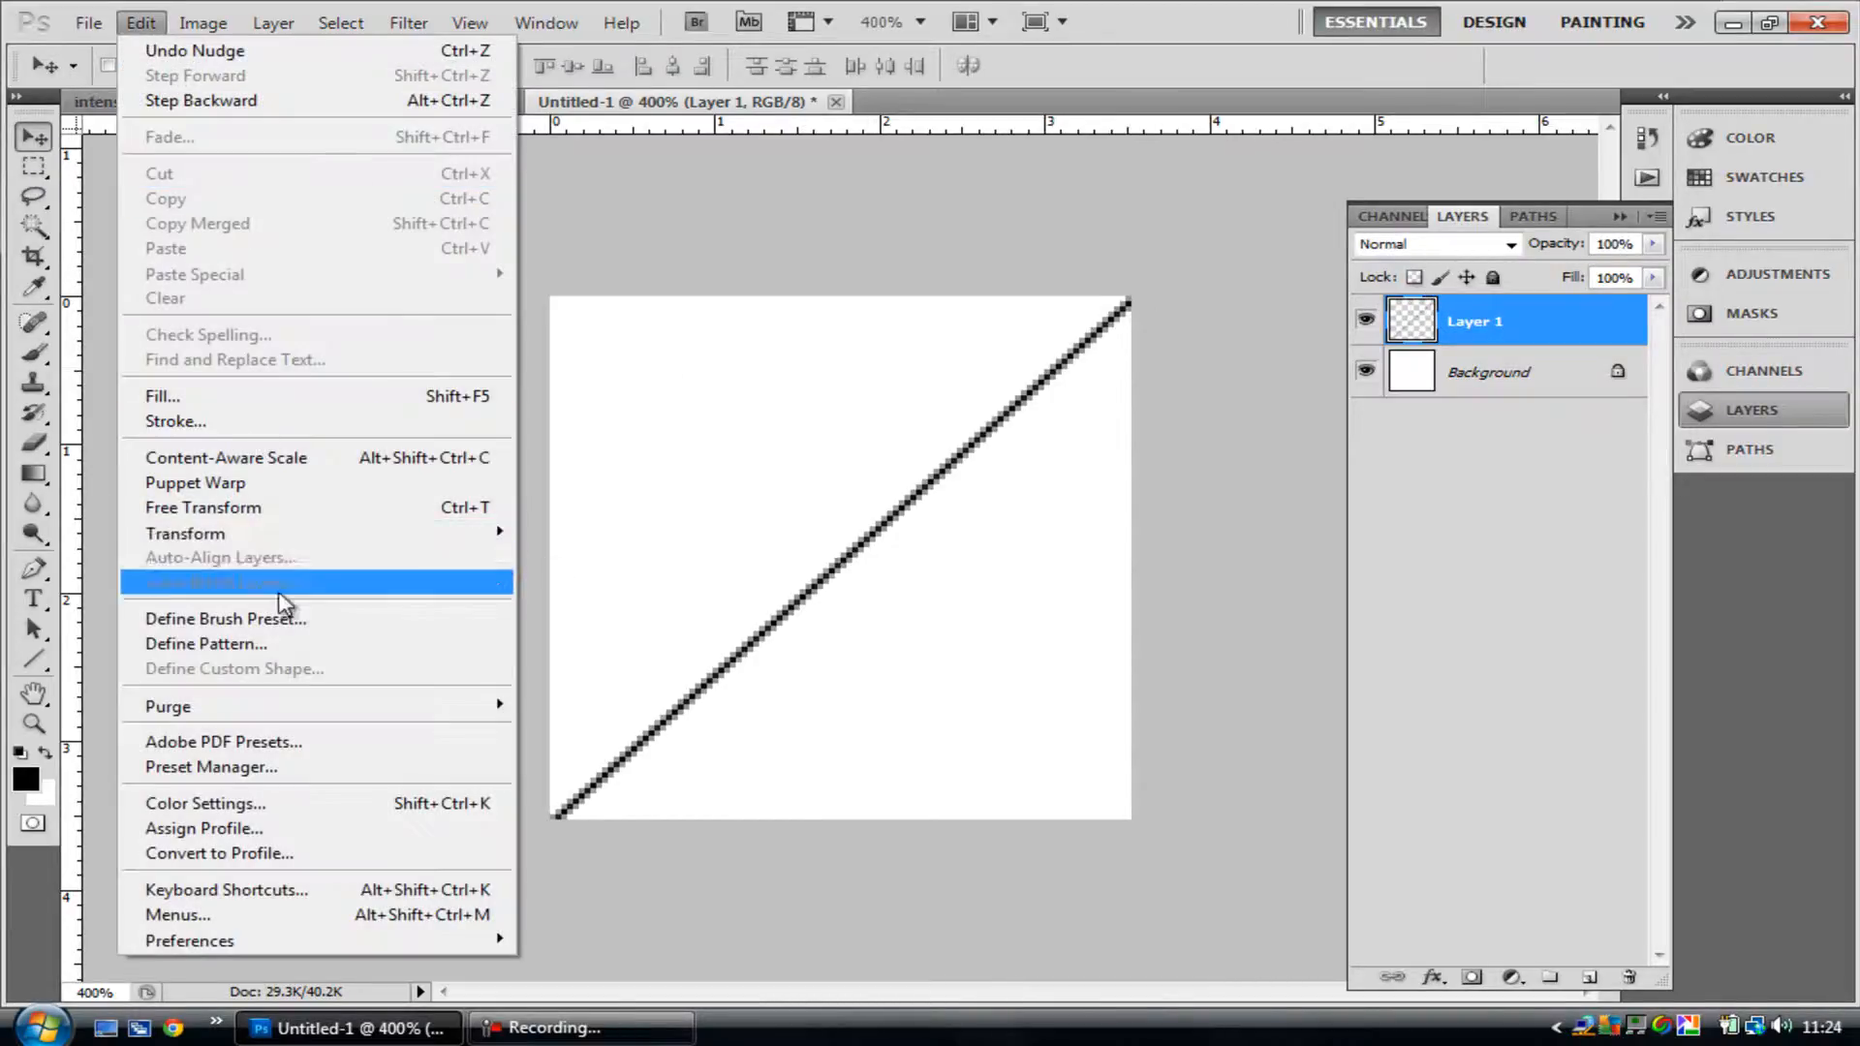
pyautogui.click(278, 645)
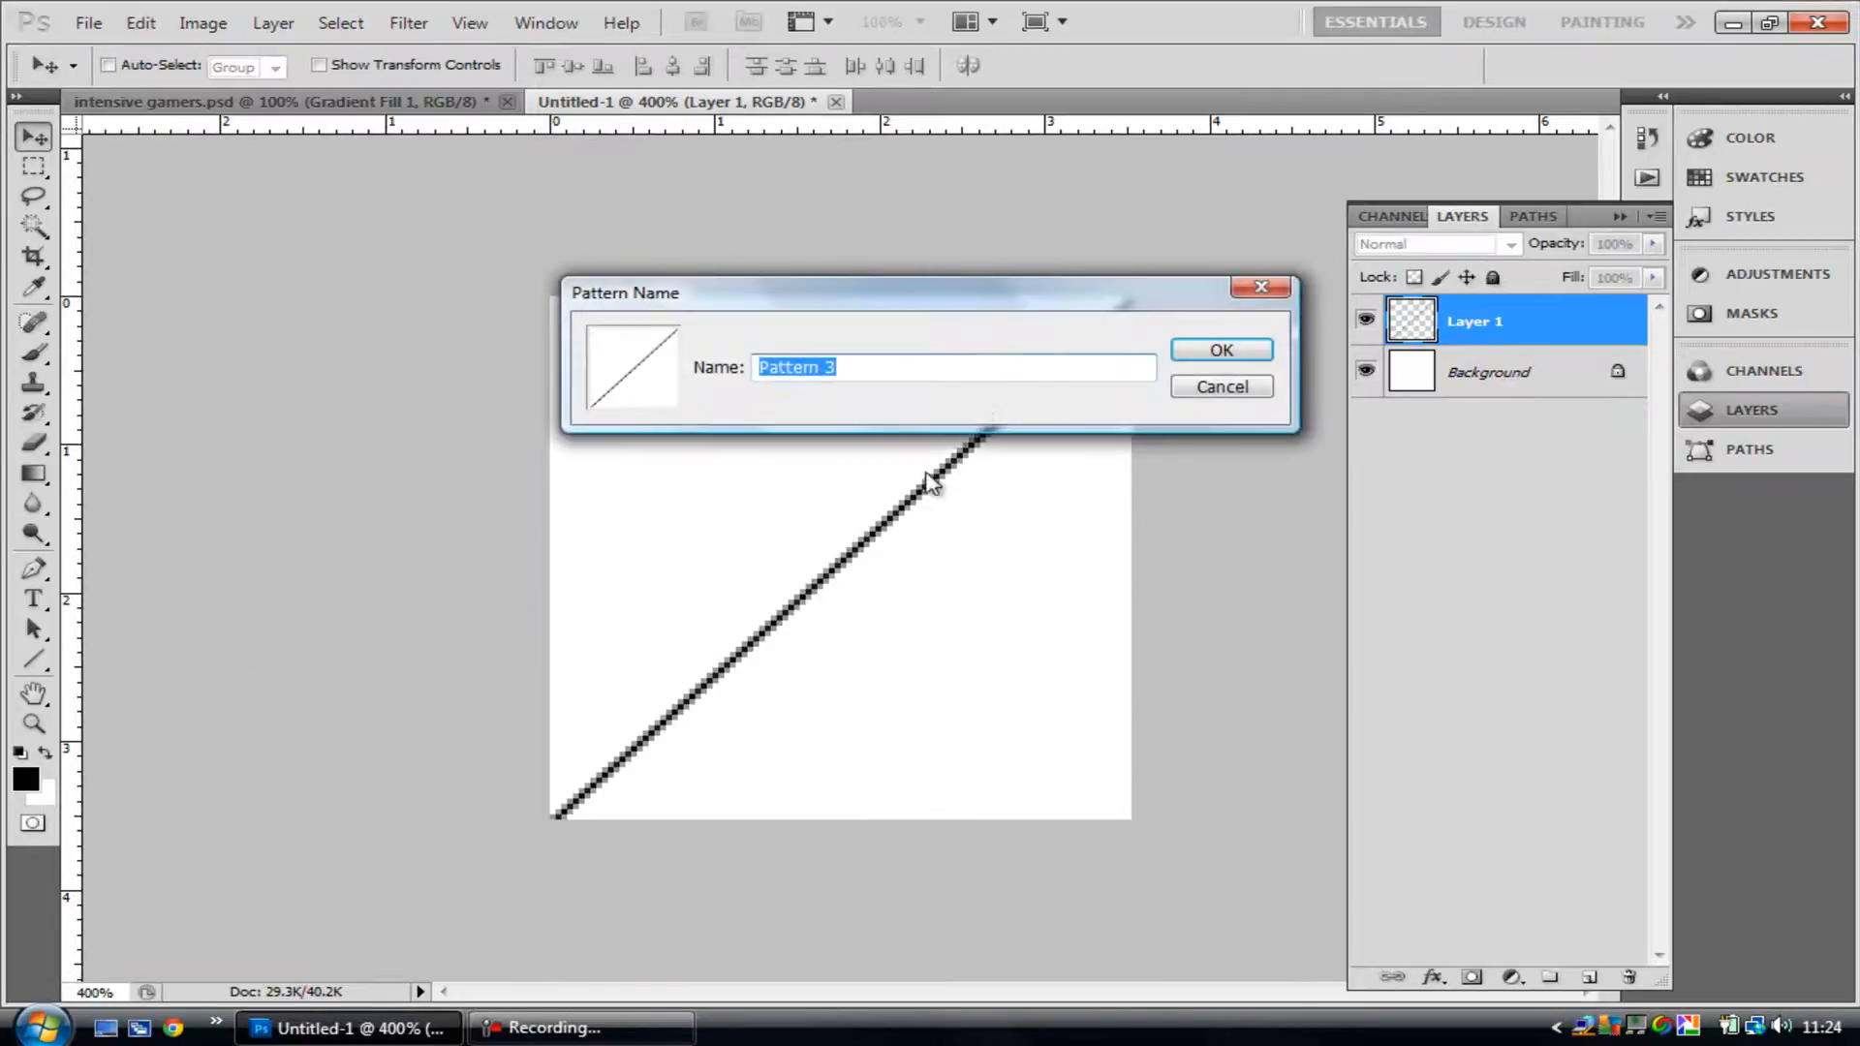
pyautogui.write('Diagonal line')
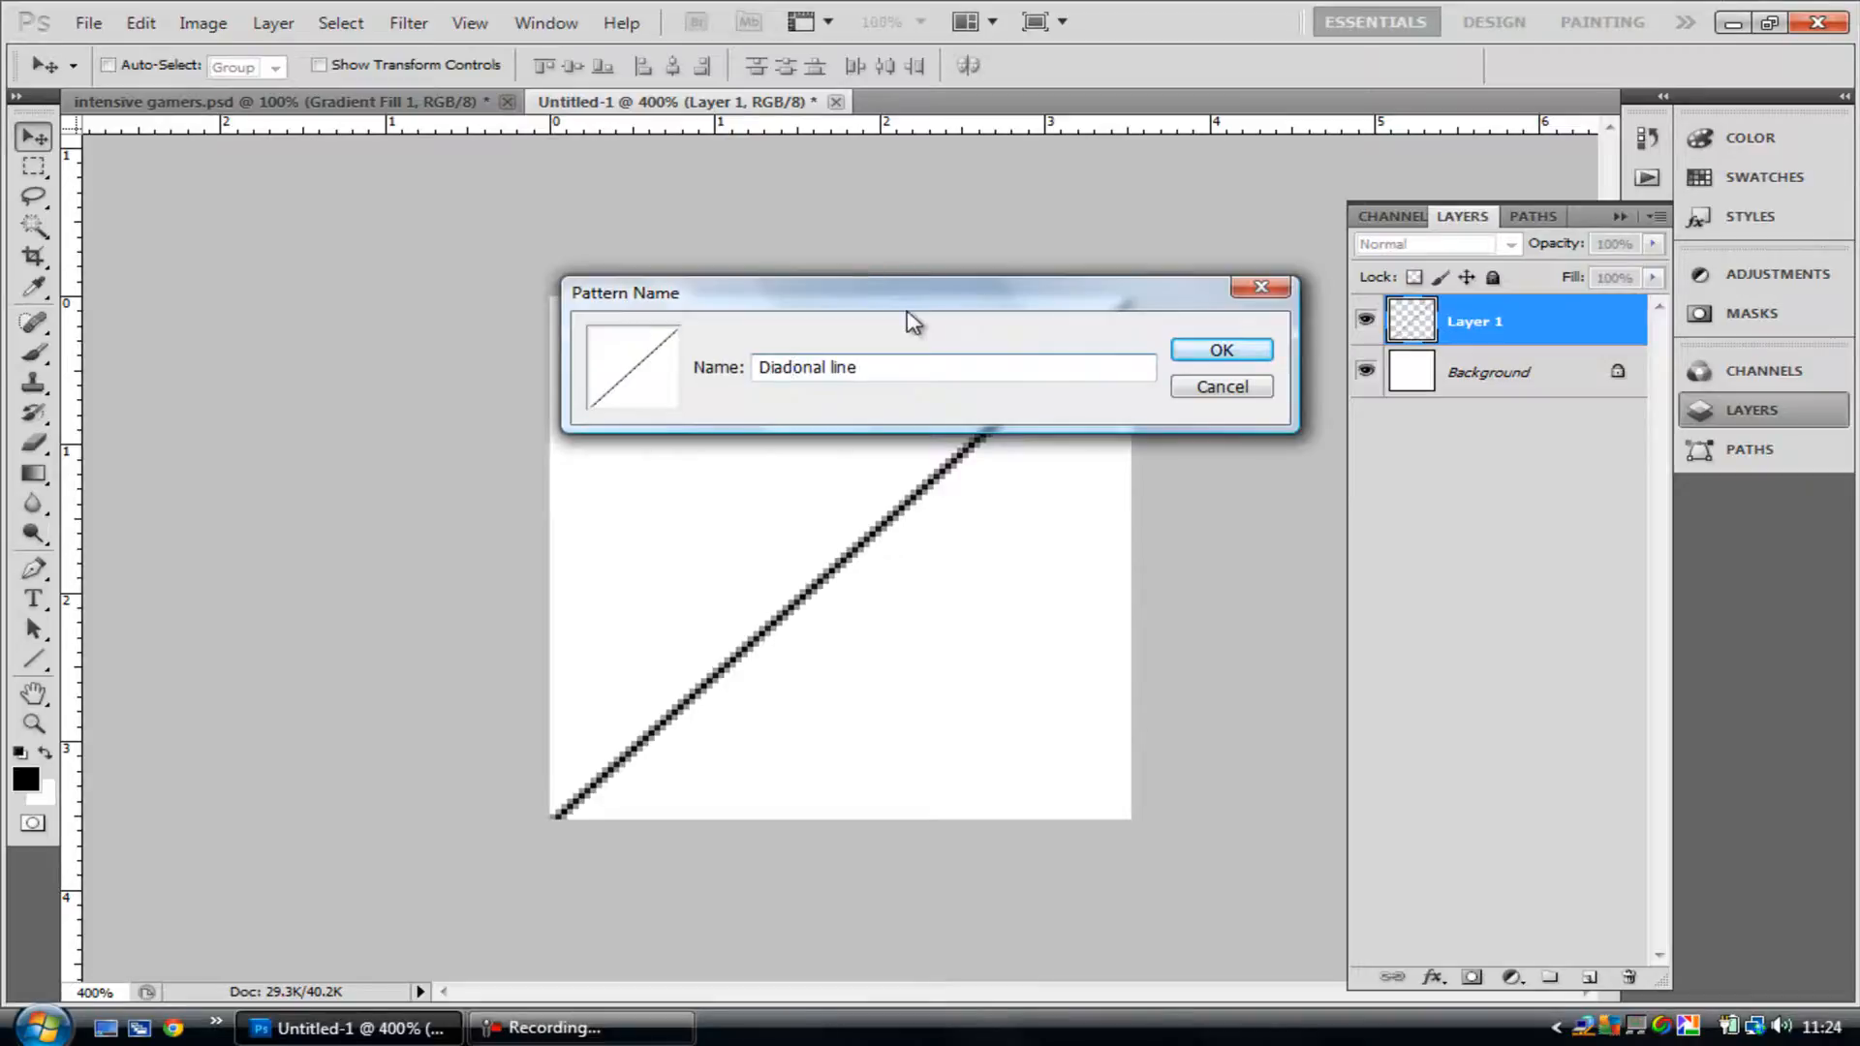
pyautogui.click(1219, 350)
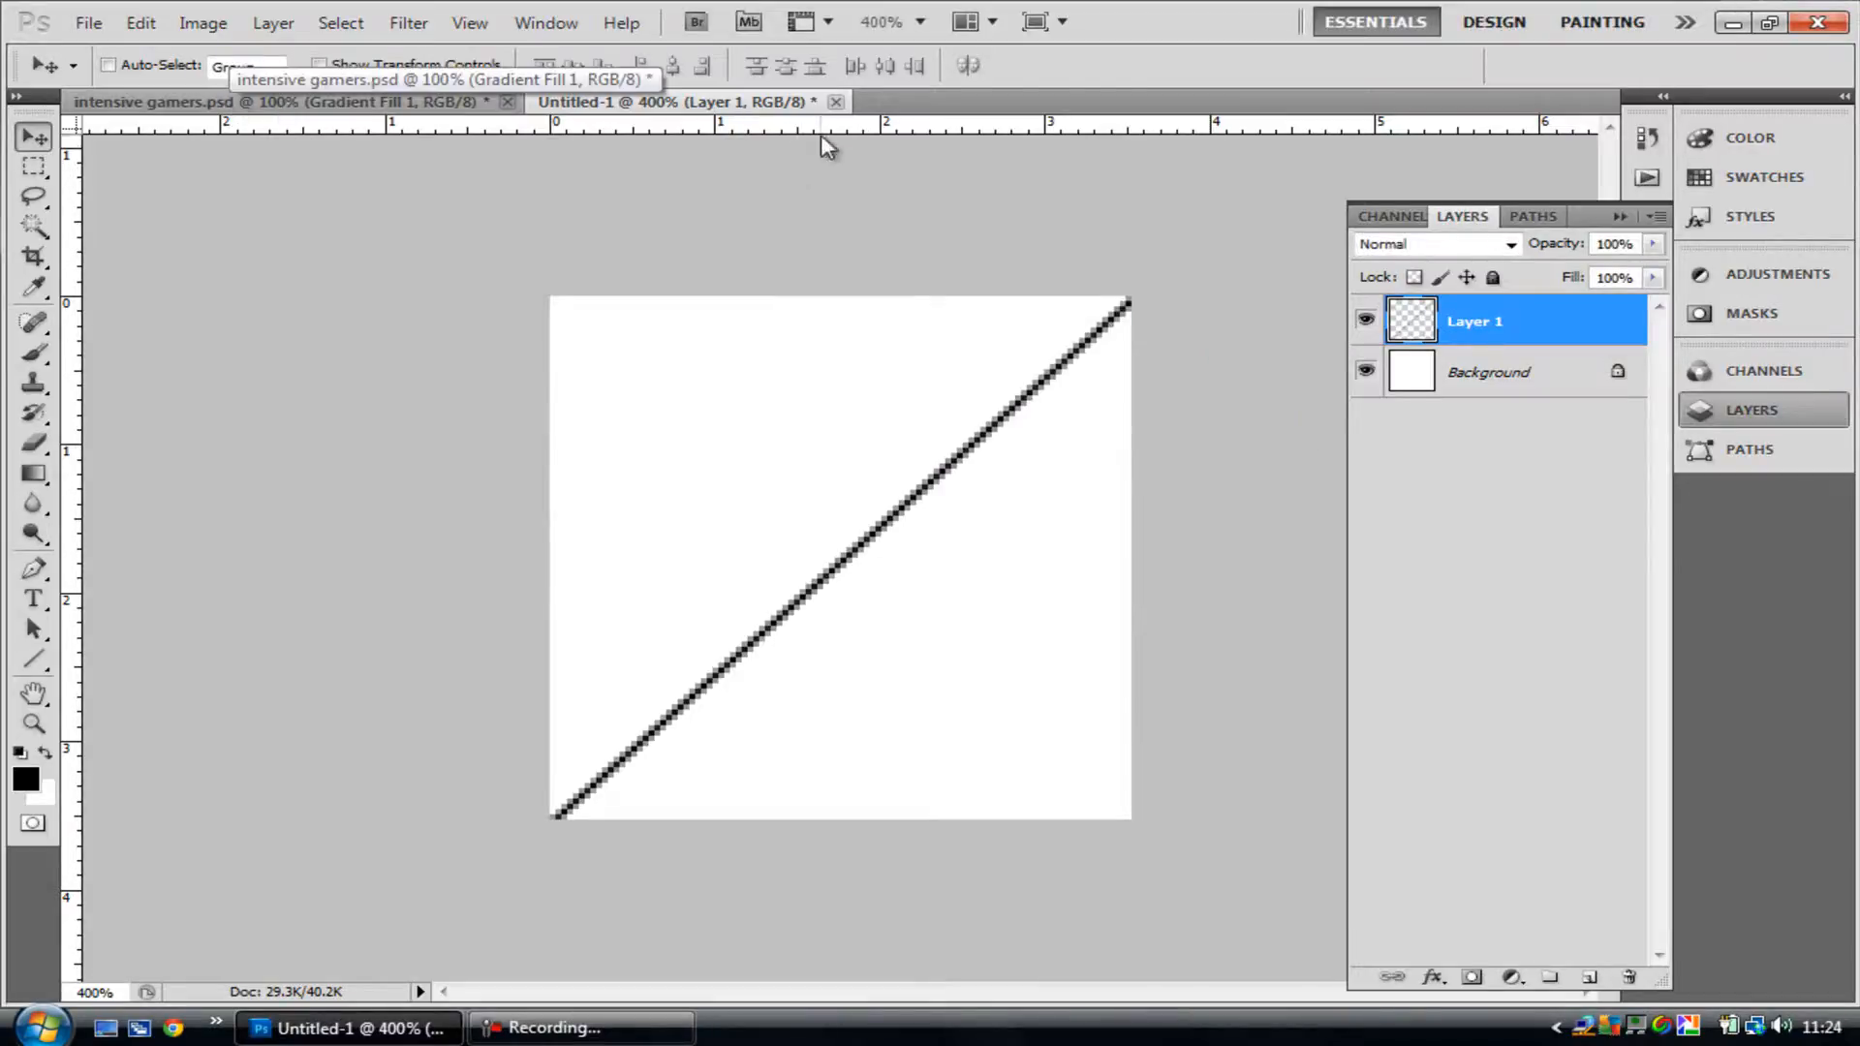
# - Close the Untitled-1 document without saving and add a Pattern fill layer above Gradient Fill 1 in the page layout
pyautogui.click(835, 102)
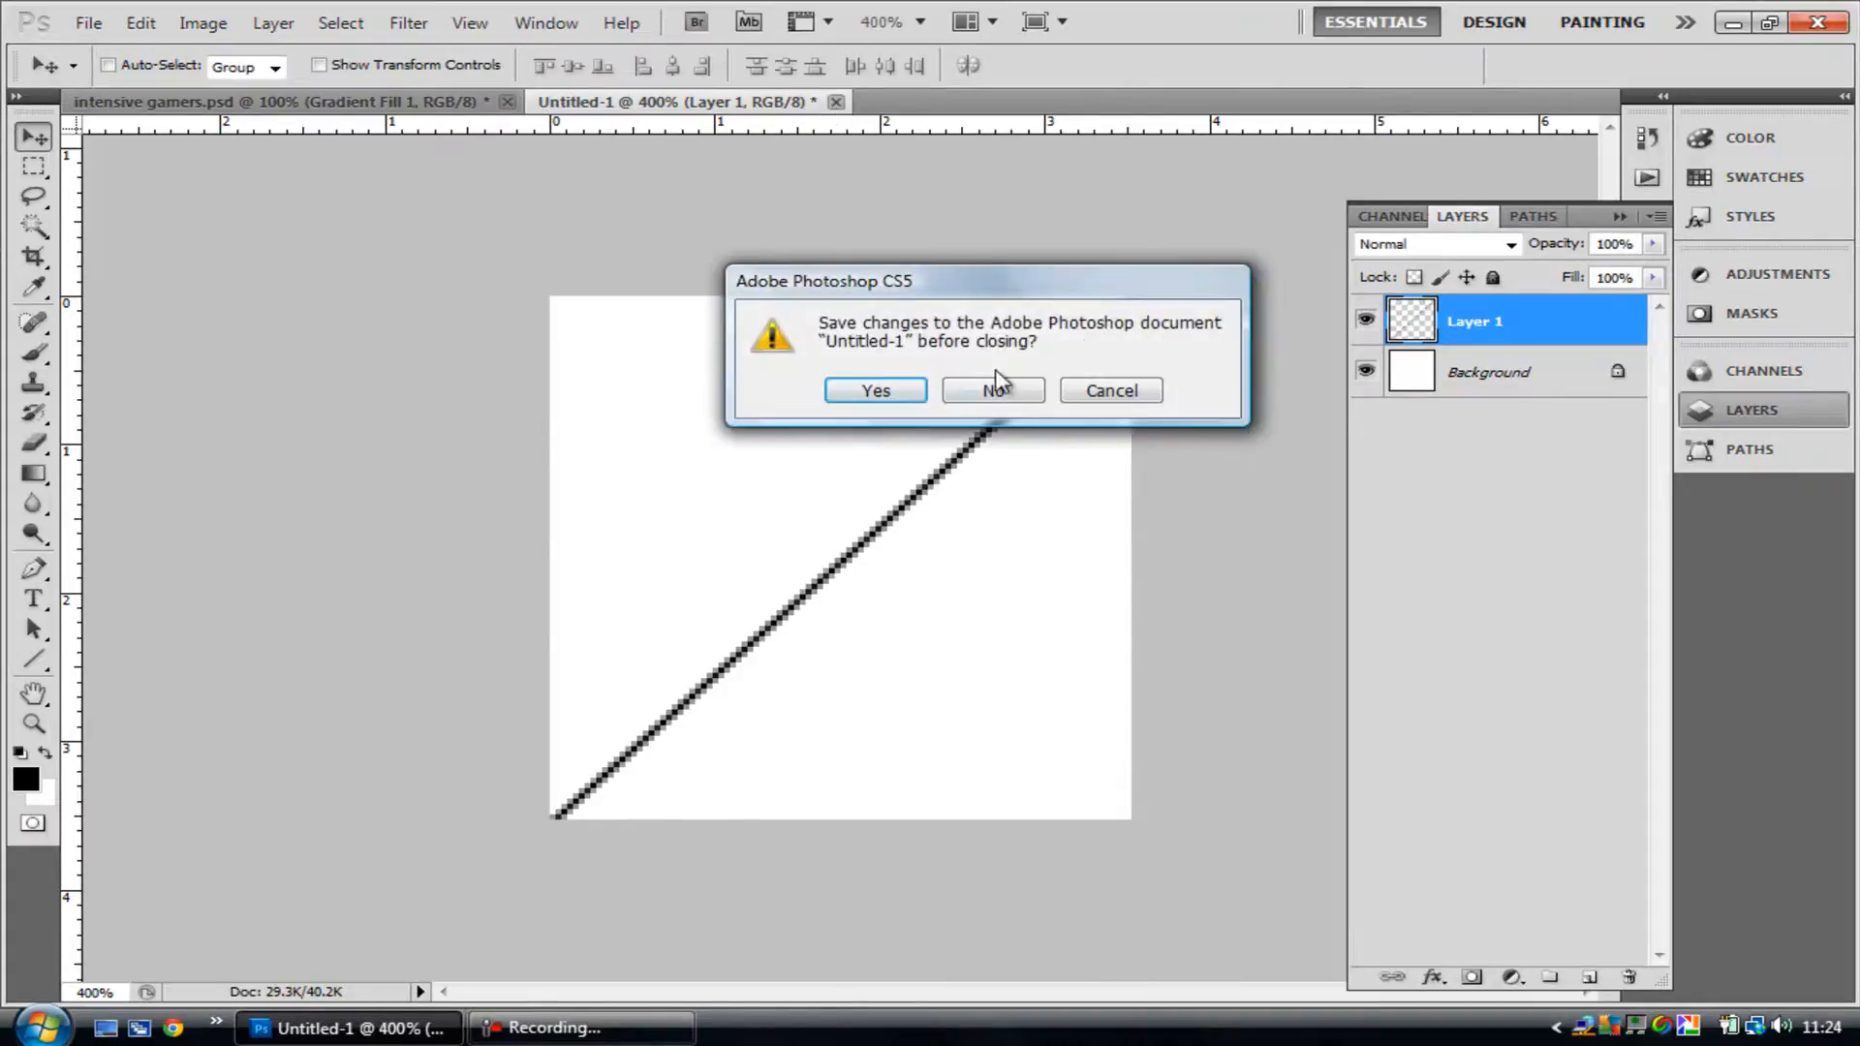
pyautogui.click(1008, 397)
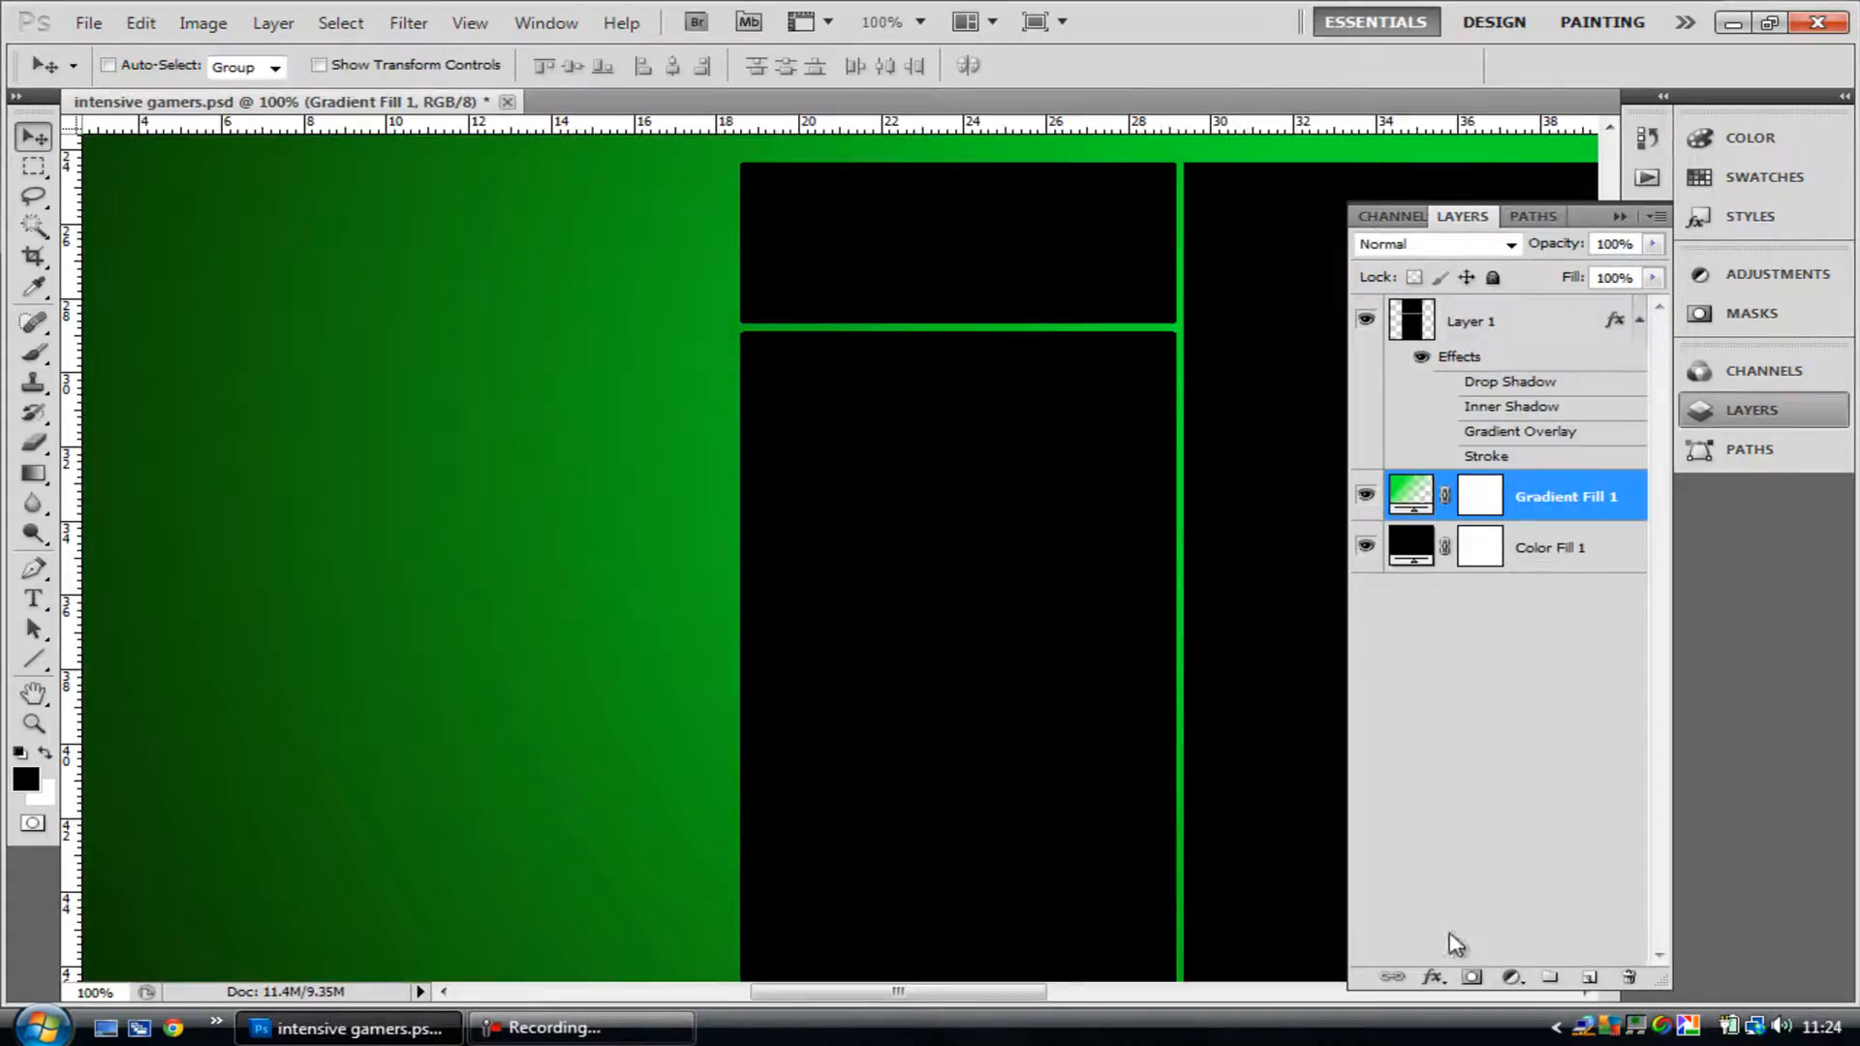
pyautogui.click(1514, 979)
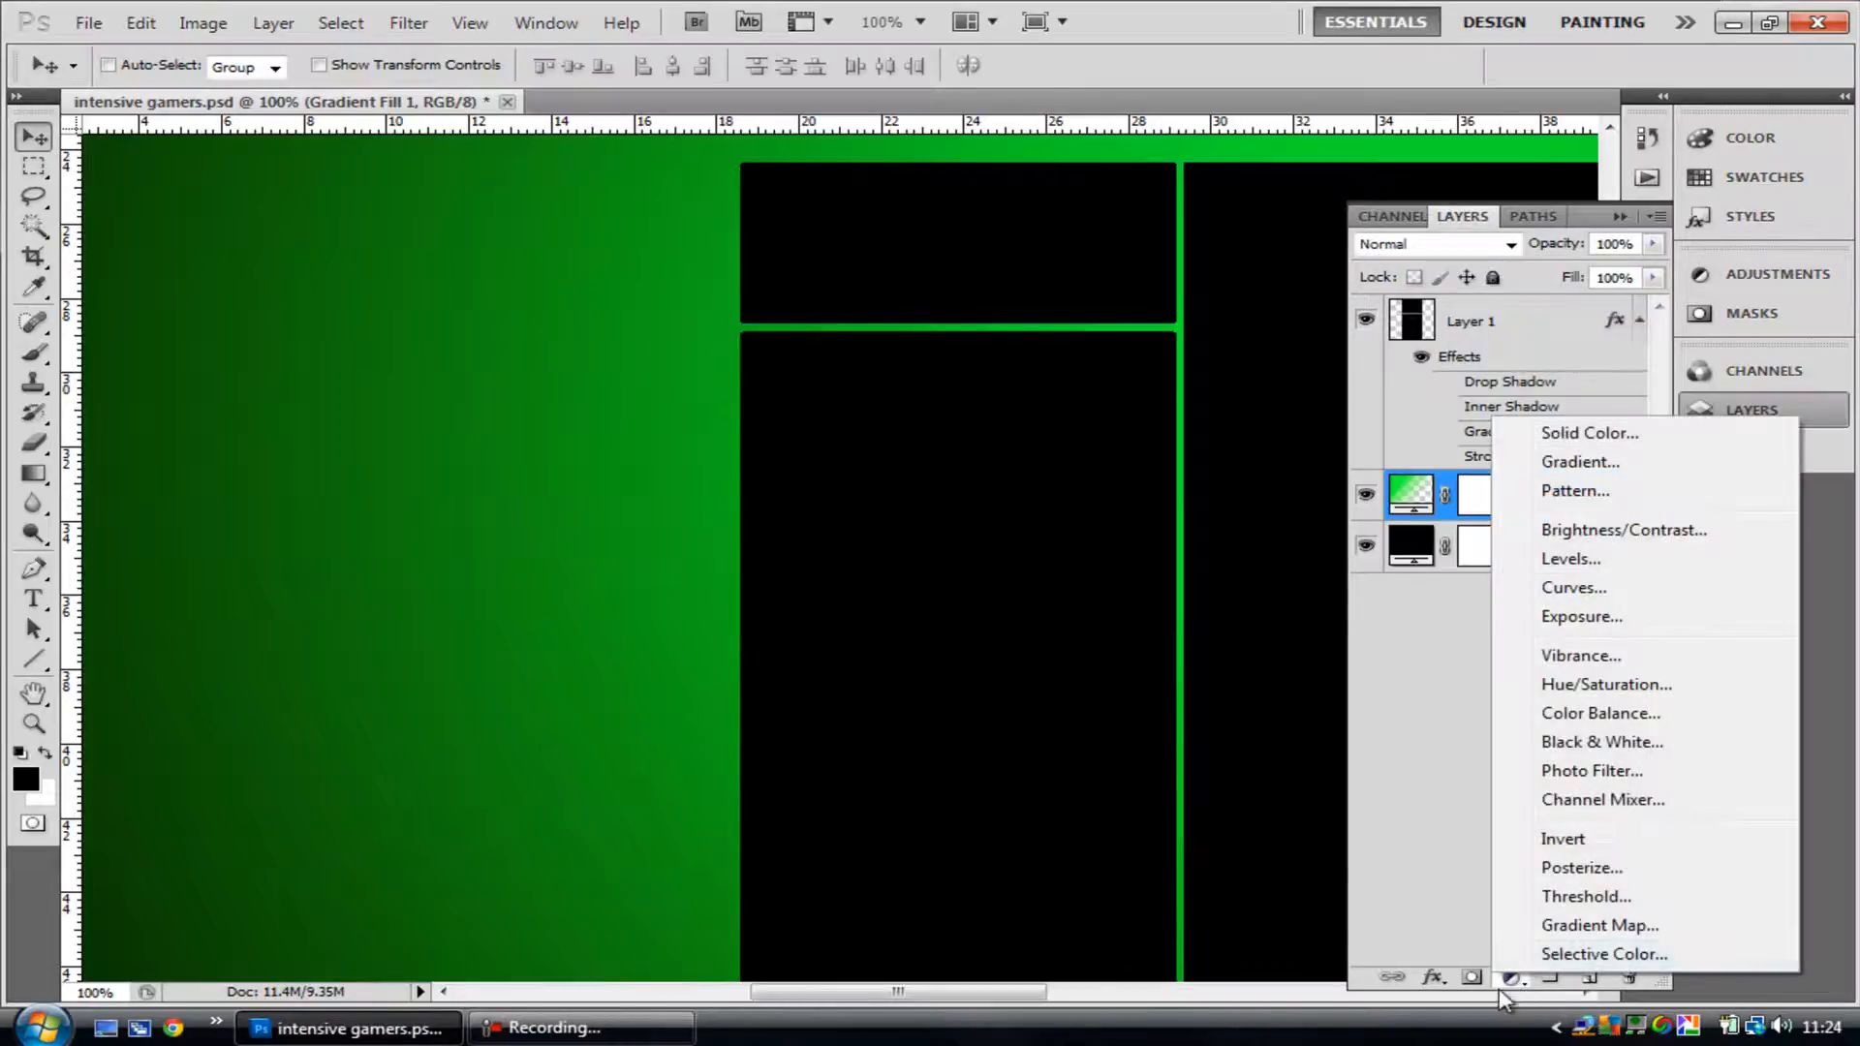
pyautogui.click(1557, 492)
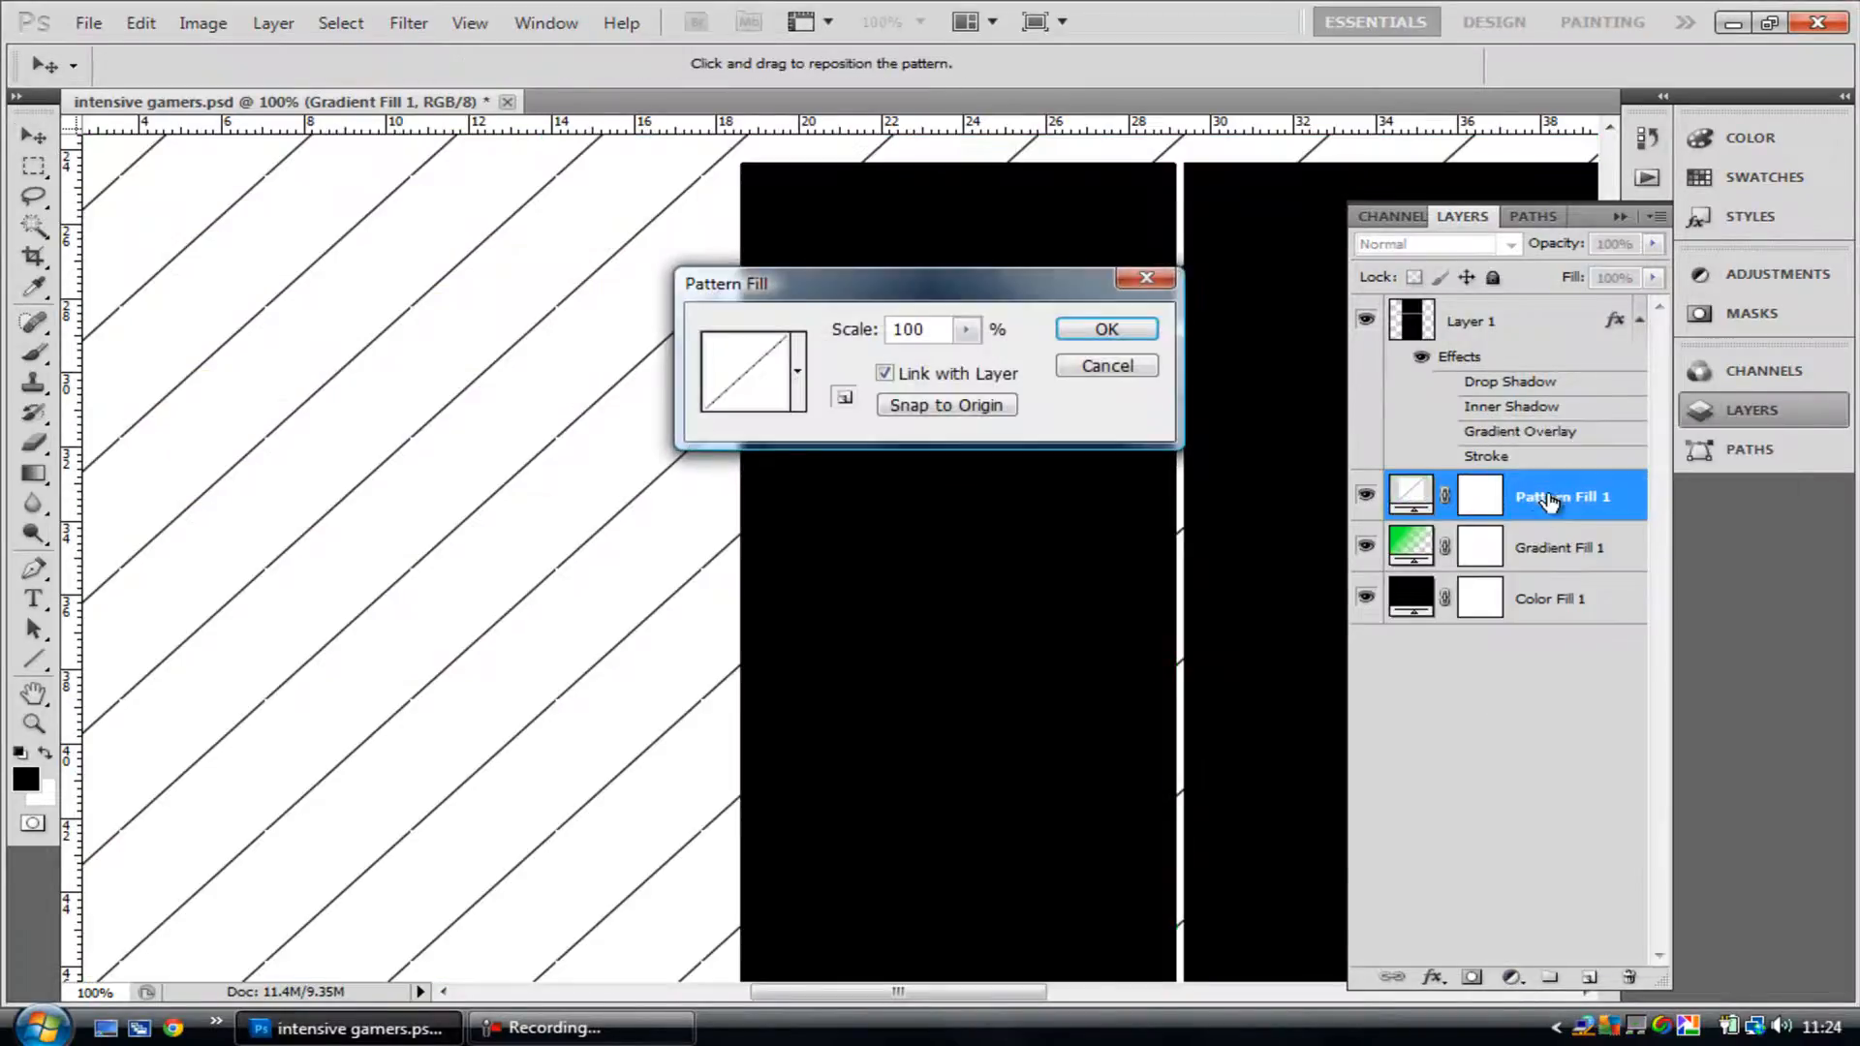
# - Compare the grid and diagonal patterns for the fill layer, then apply the last diagonal line pattern at 20% scale
pyautogui.click(797, 372)
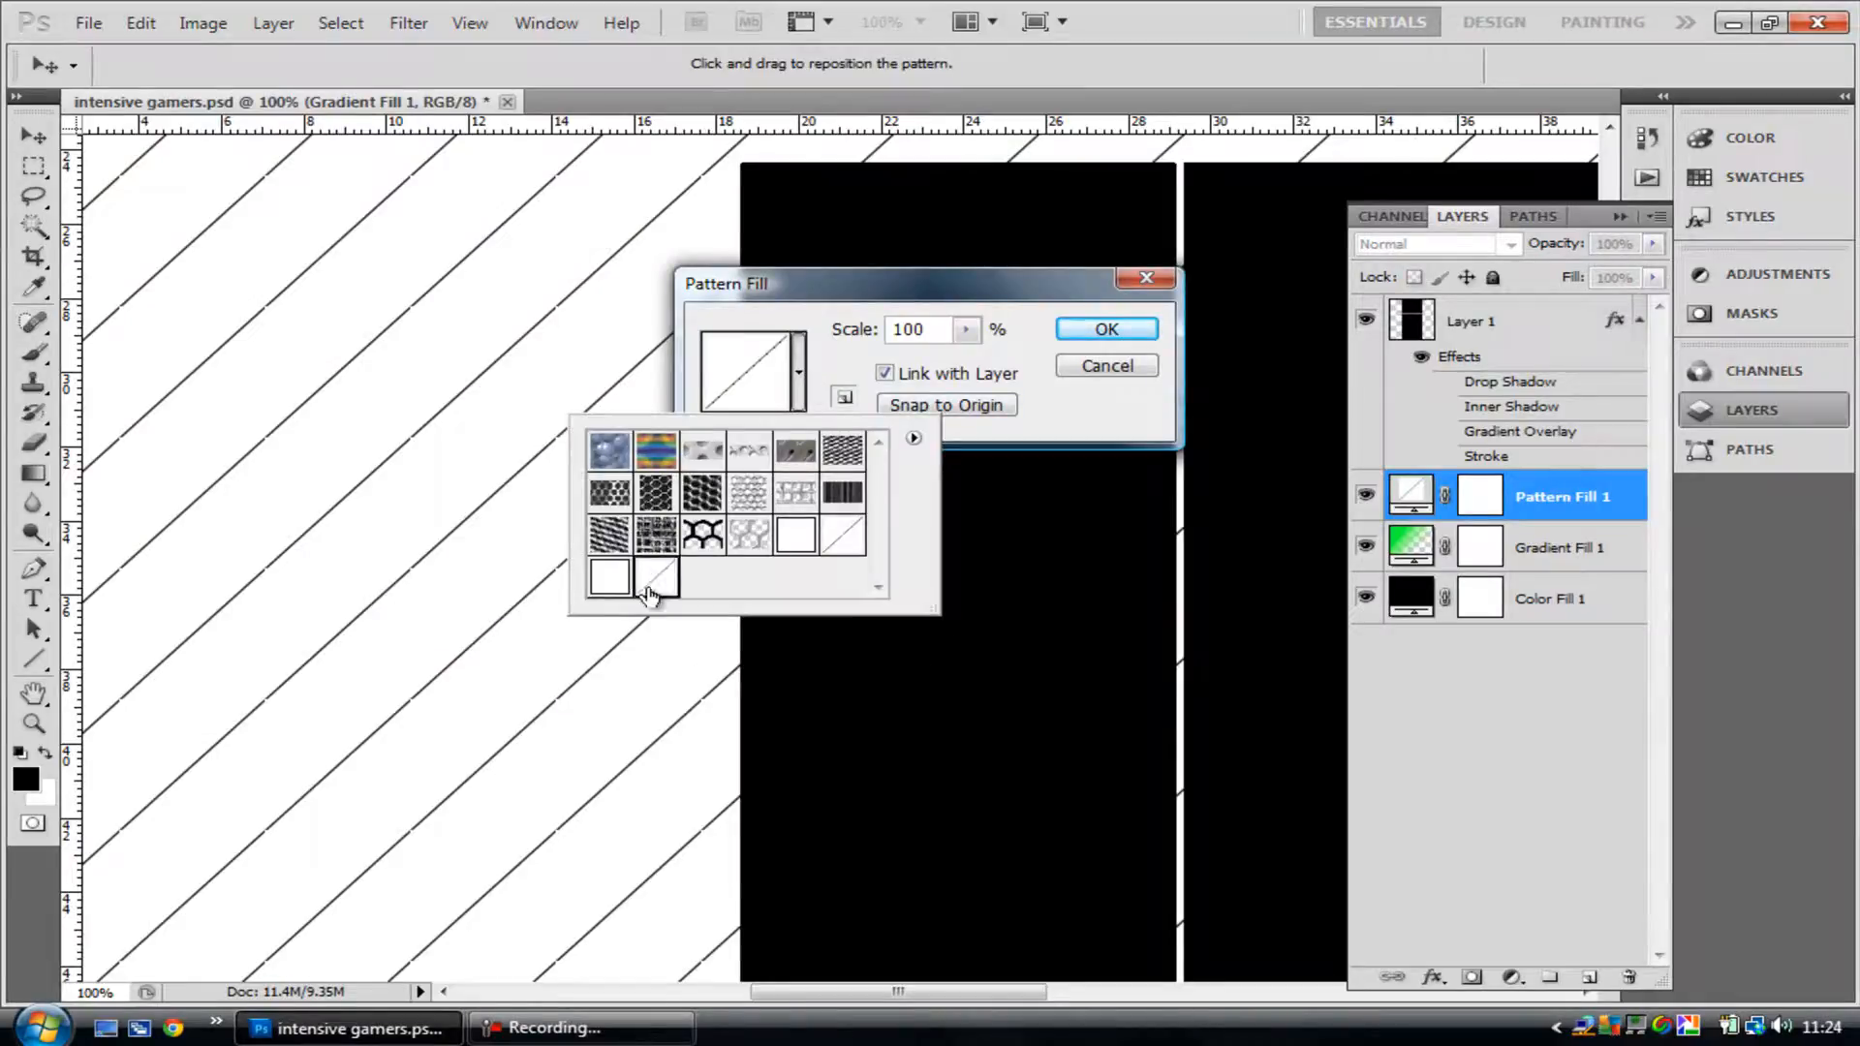
pyautogui.click(843, 537)
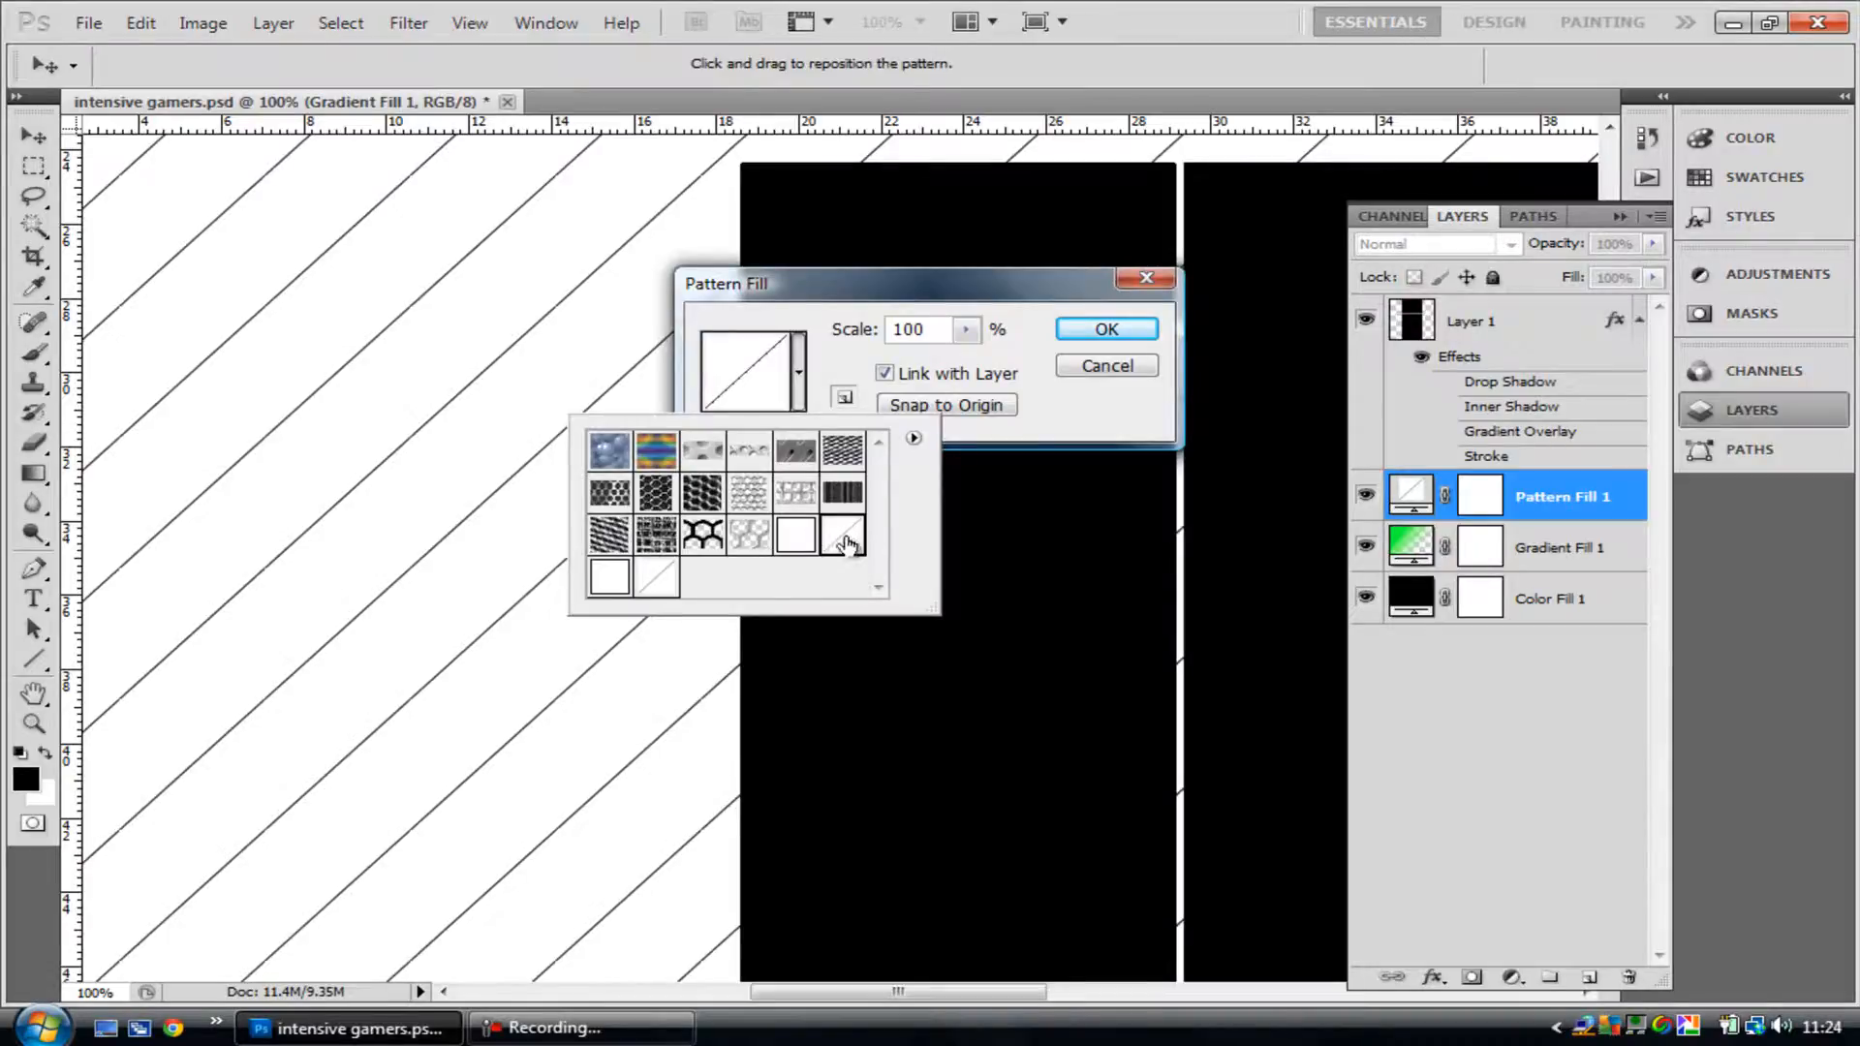
pyautogui.click(632, 578)
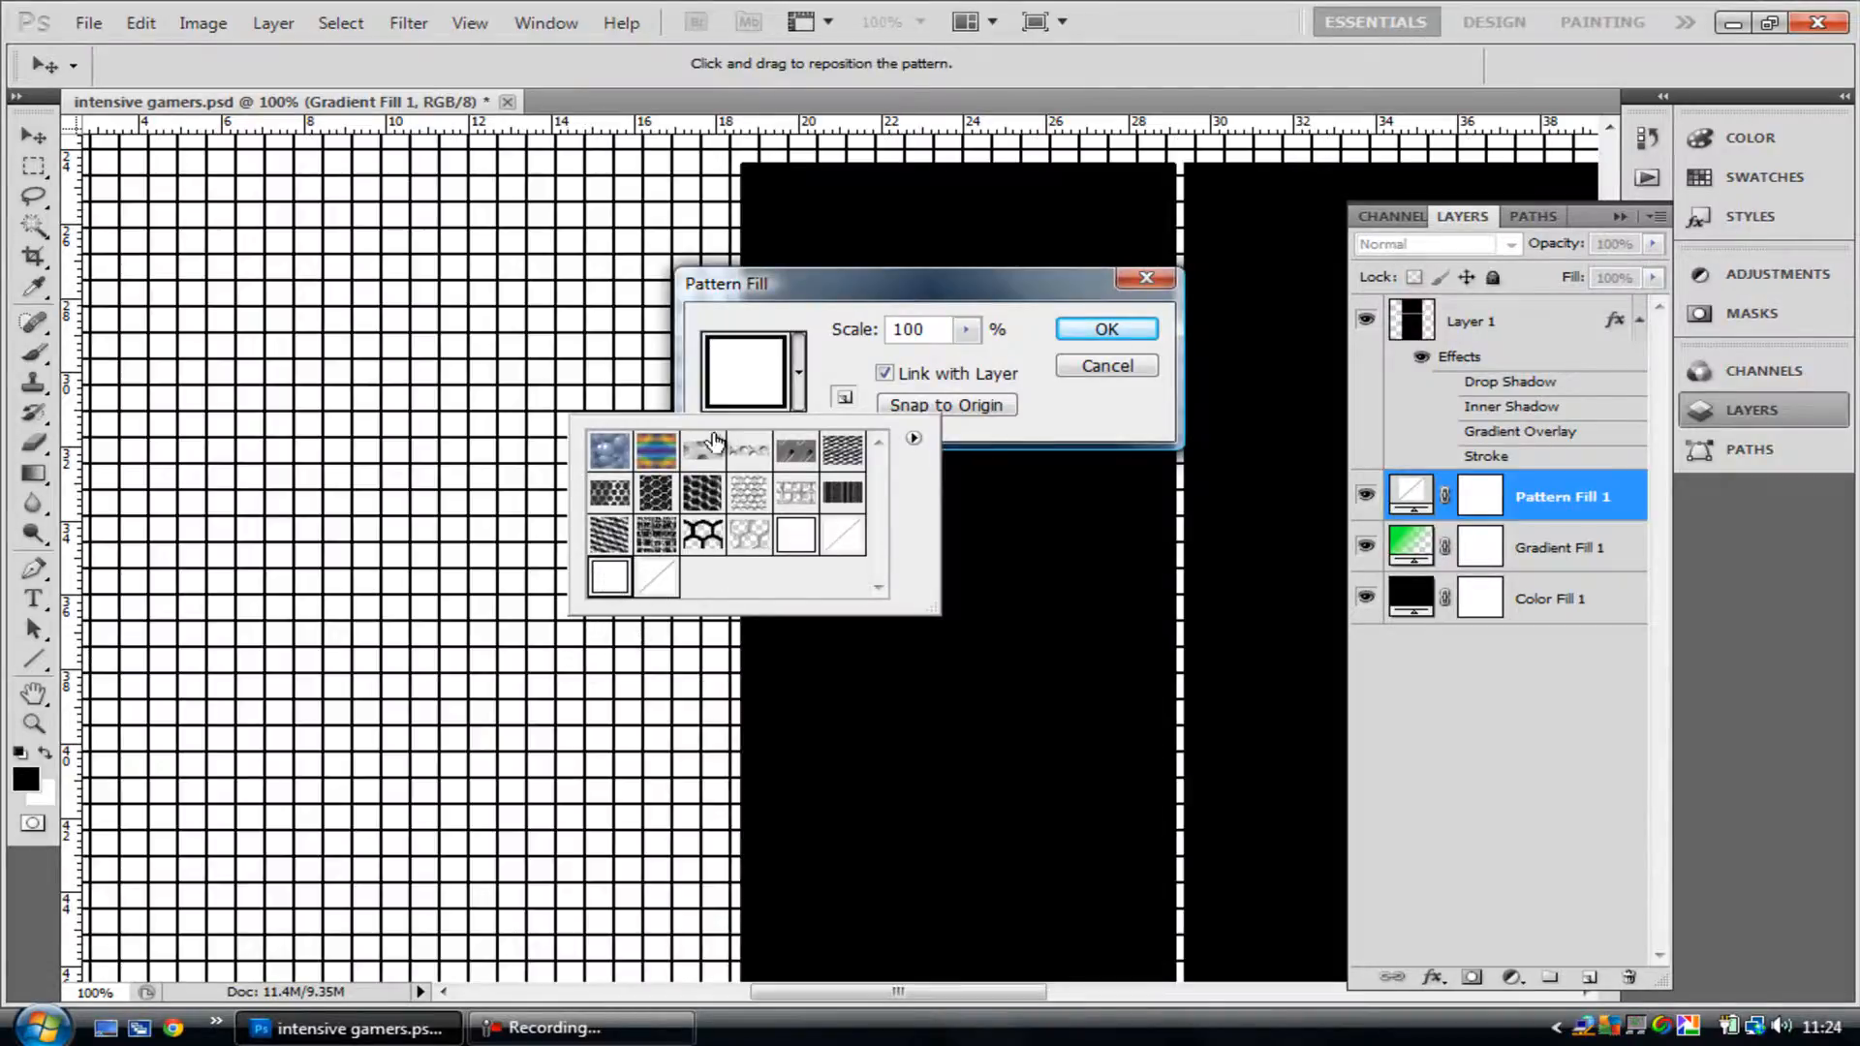
pyautogui.click(657, 578)
pyautogui.click(966, 330)
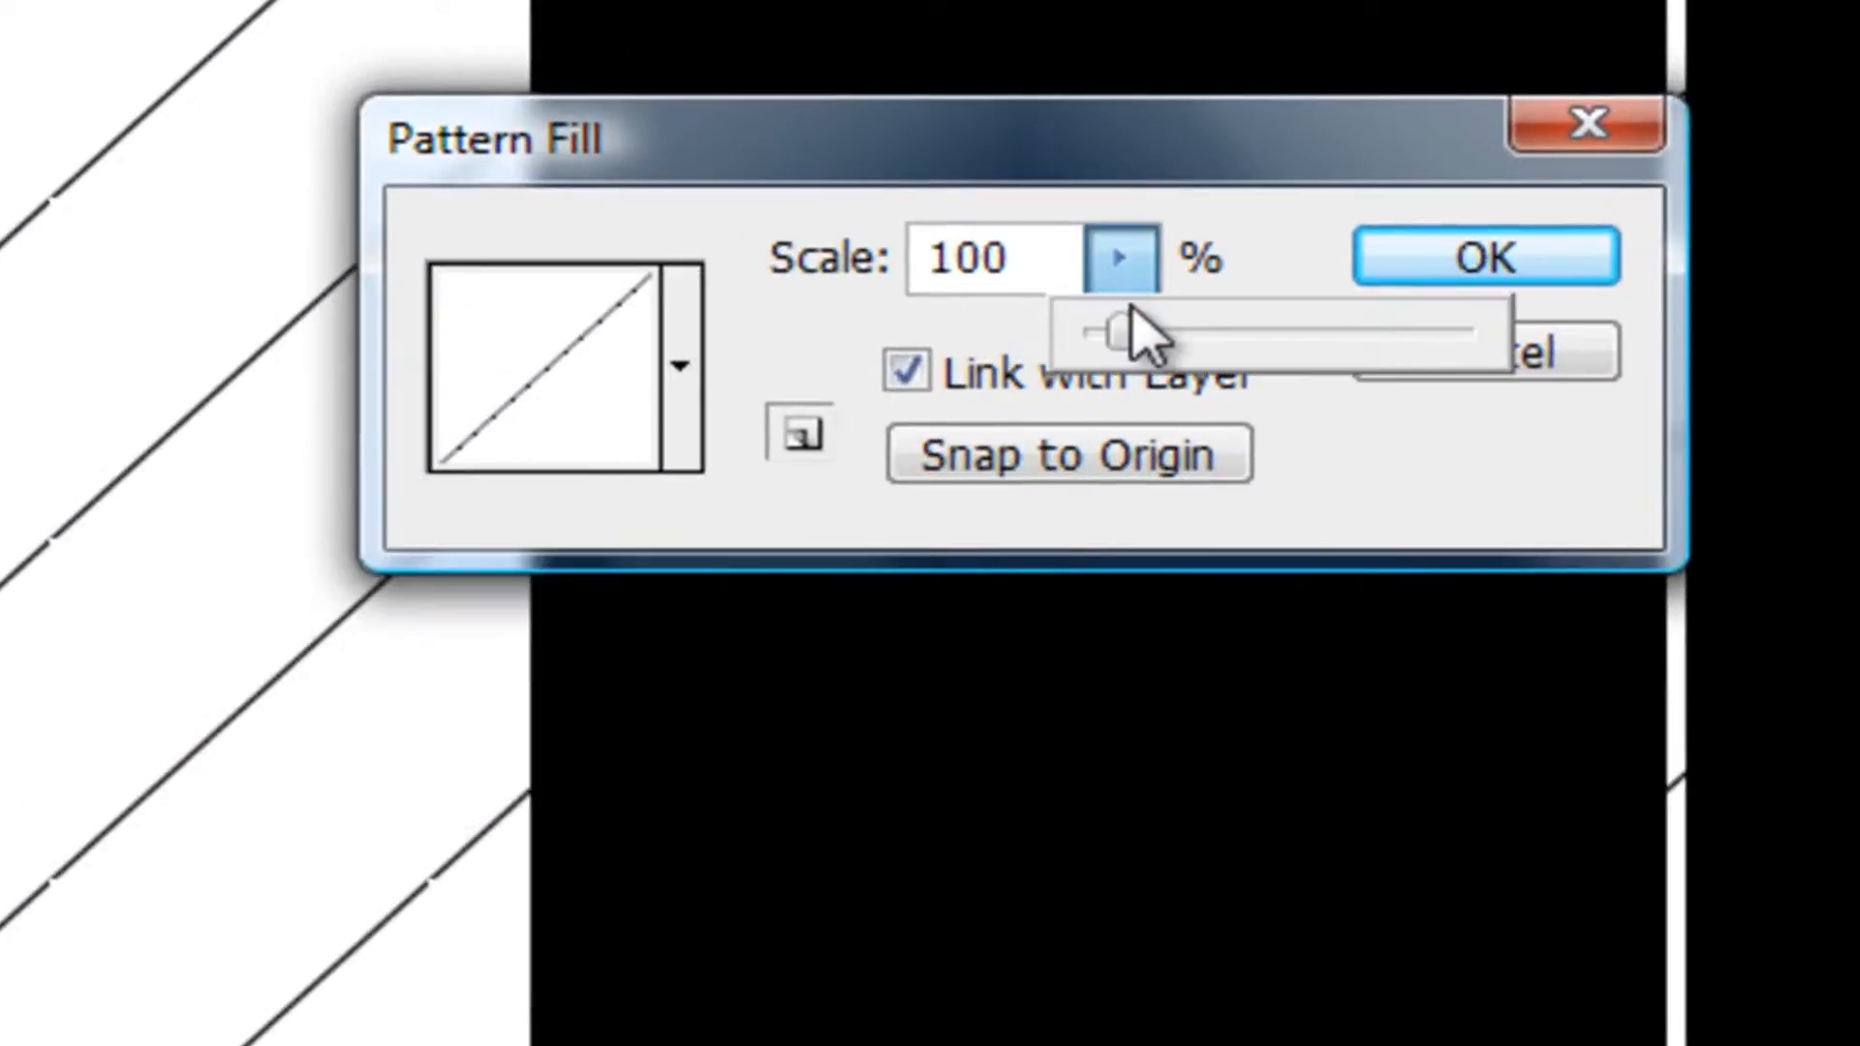
pyautogui.moveTo(1130, 306); pyautogui.dragTo(1093, 319)
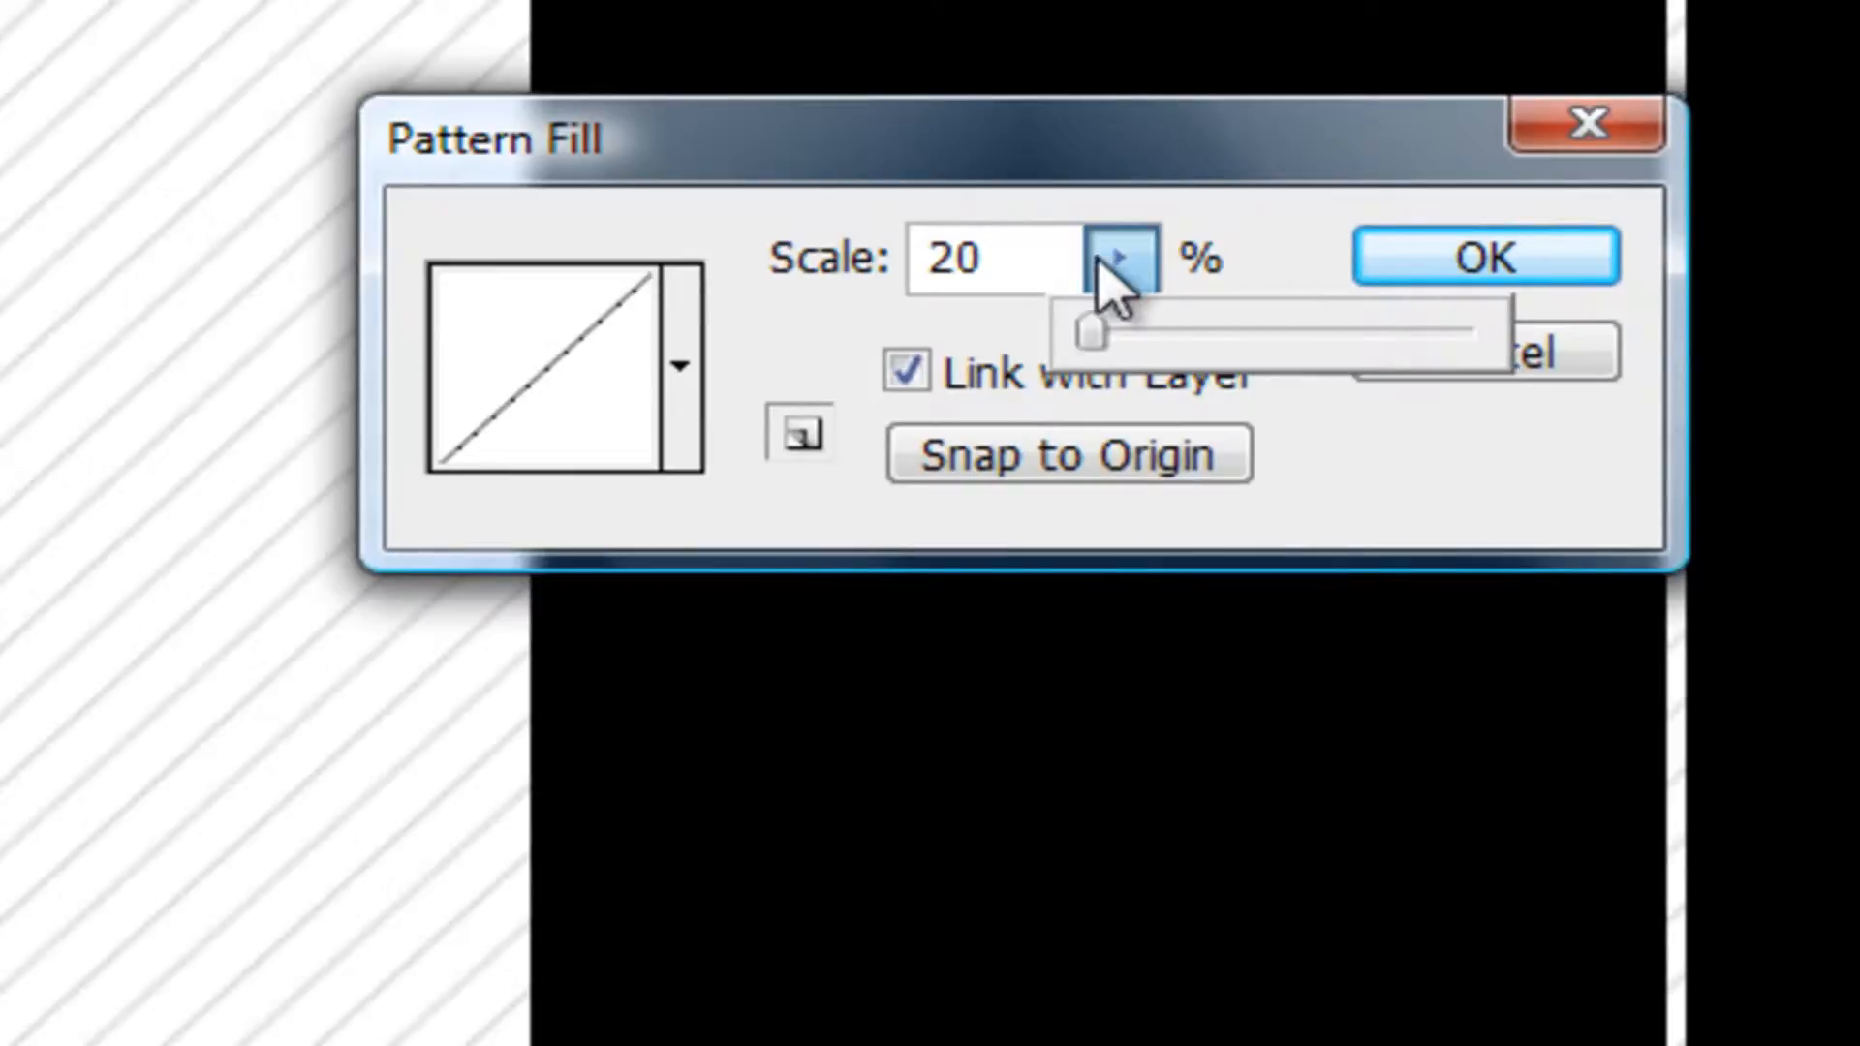
pyautogui.click(1115, 261)
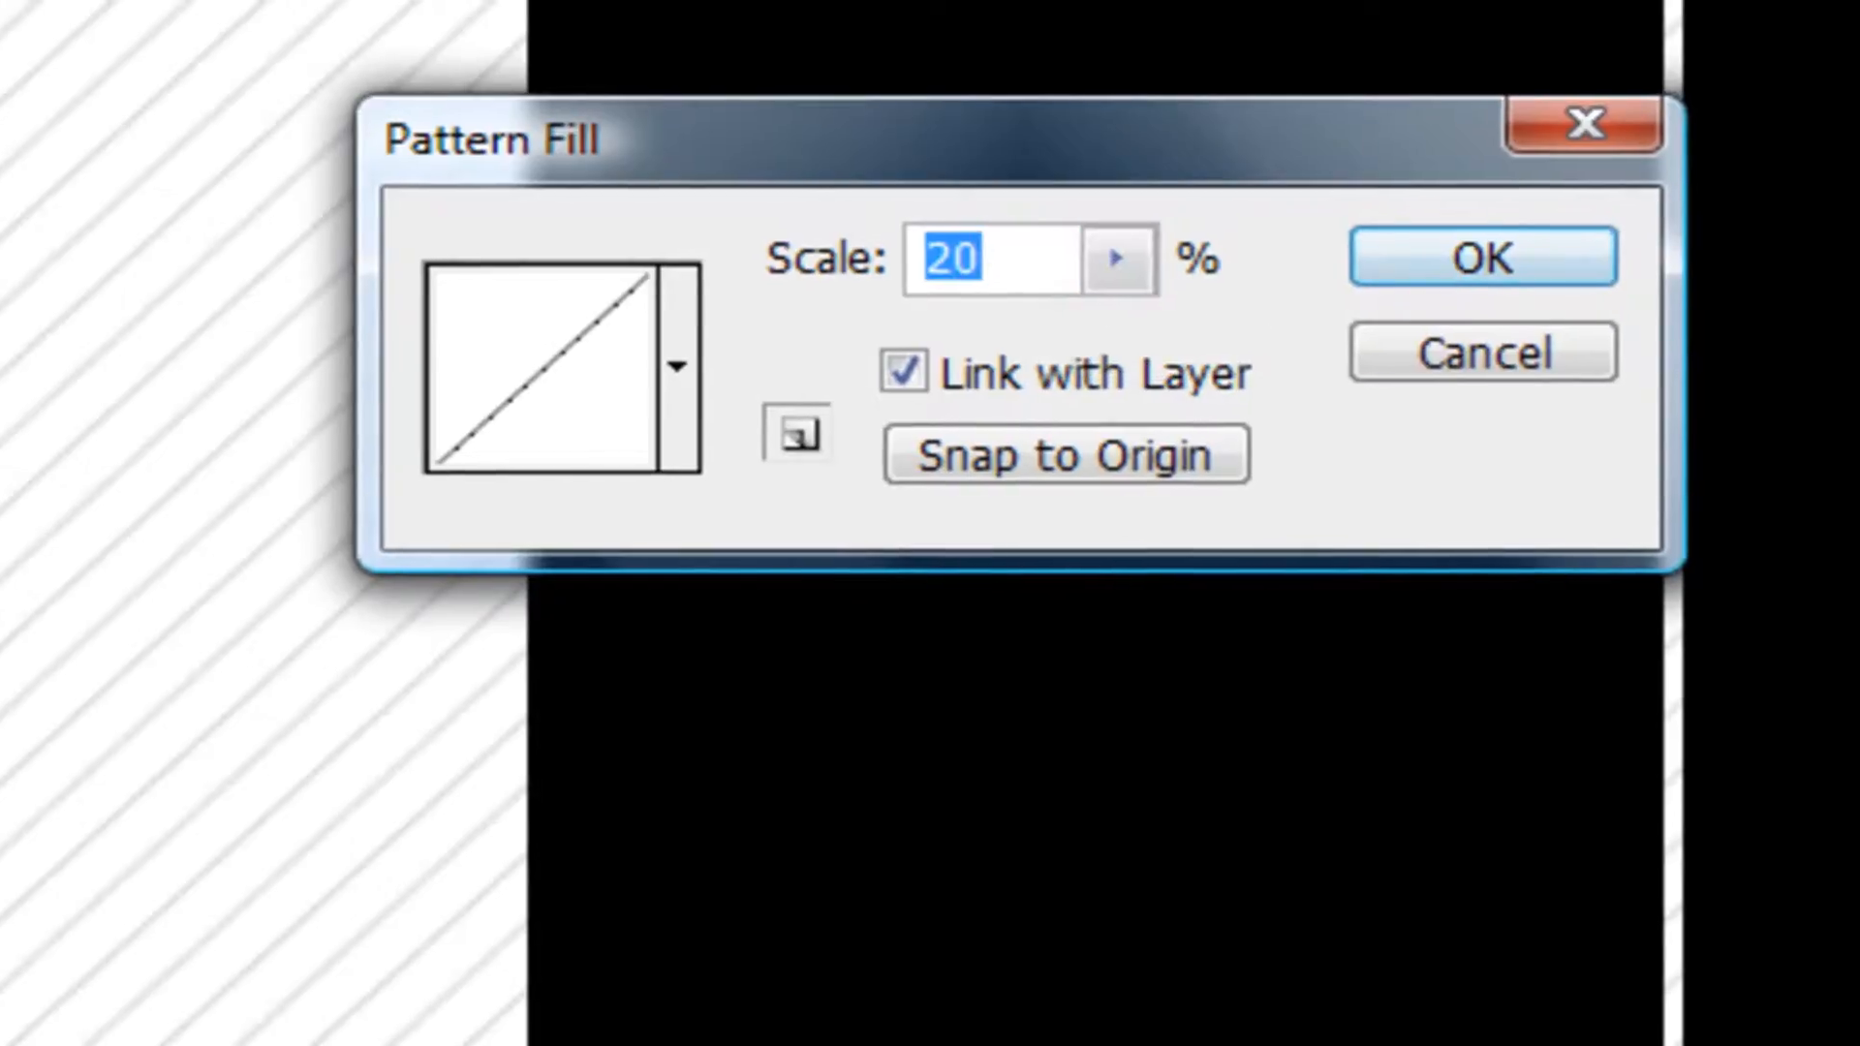
pyautogui.click(1486, 257)
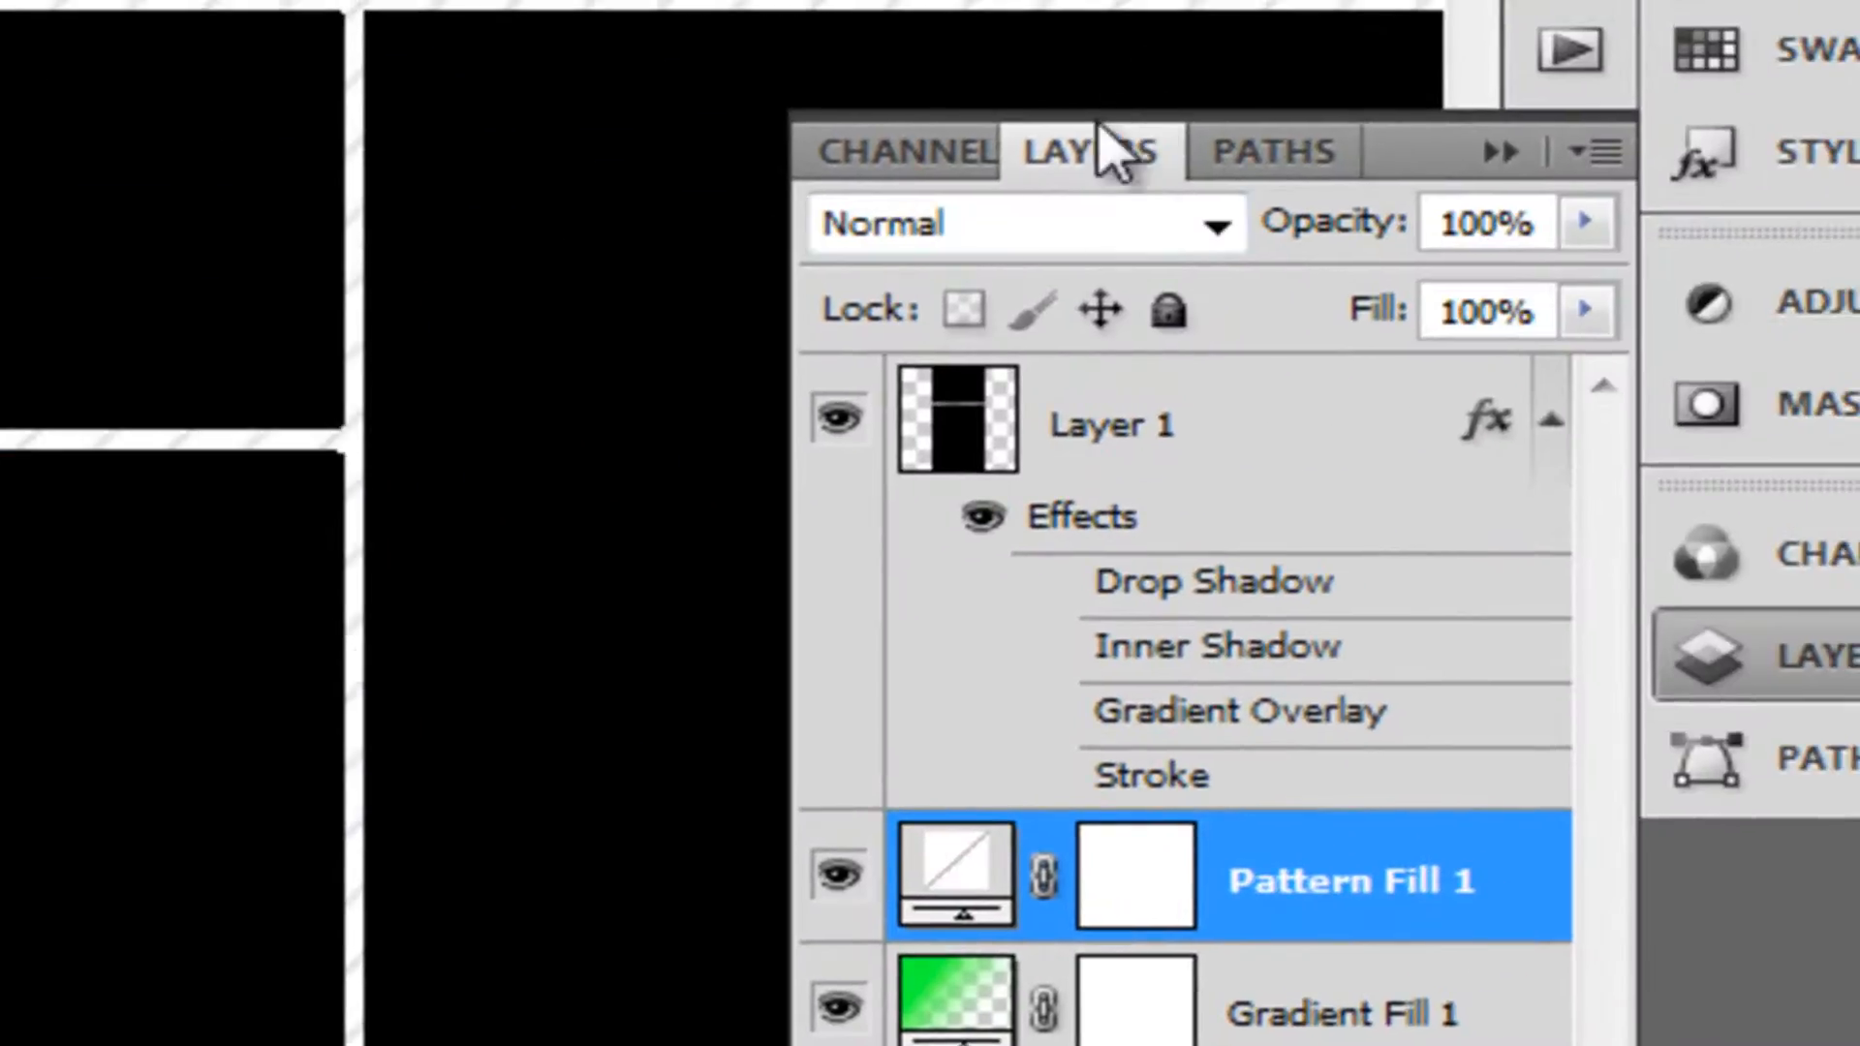
# - Set the blend mode of Pattern Fill 1 to Overlay and check the diagonal lines on both sides of the page
pyautogui.click(1007, 232)
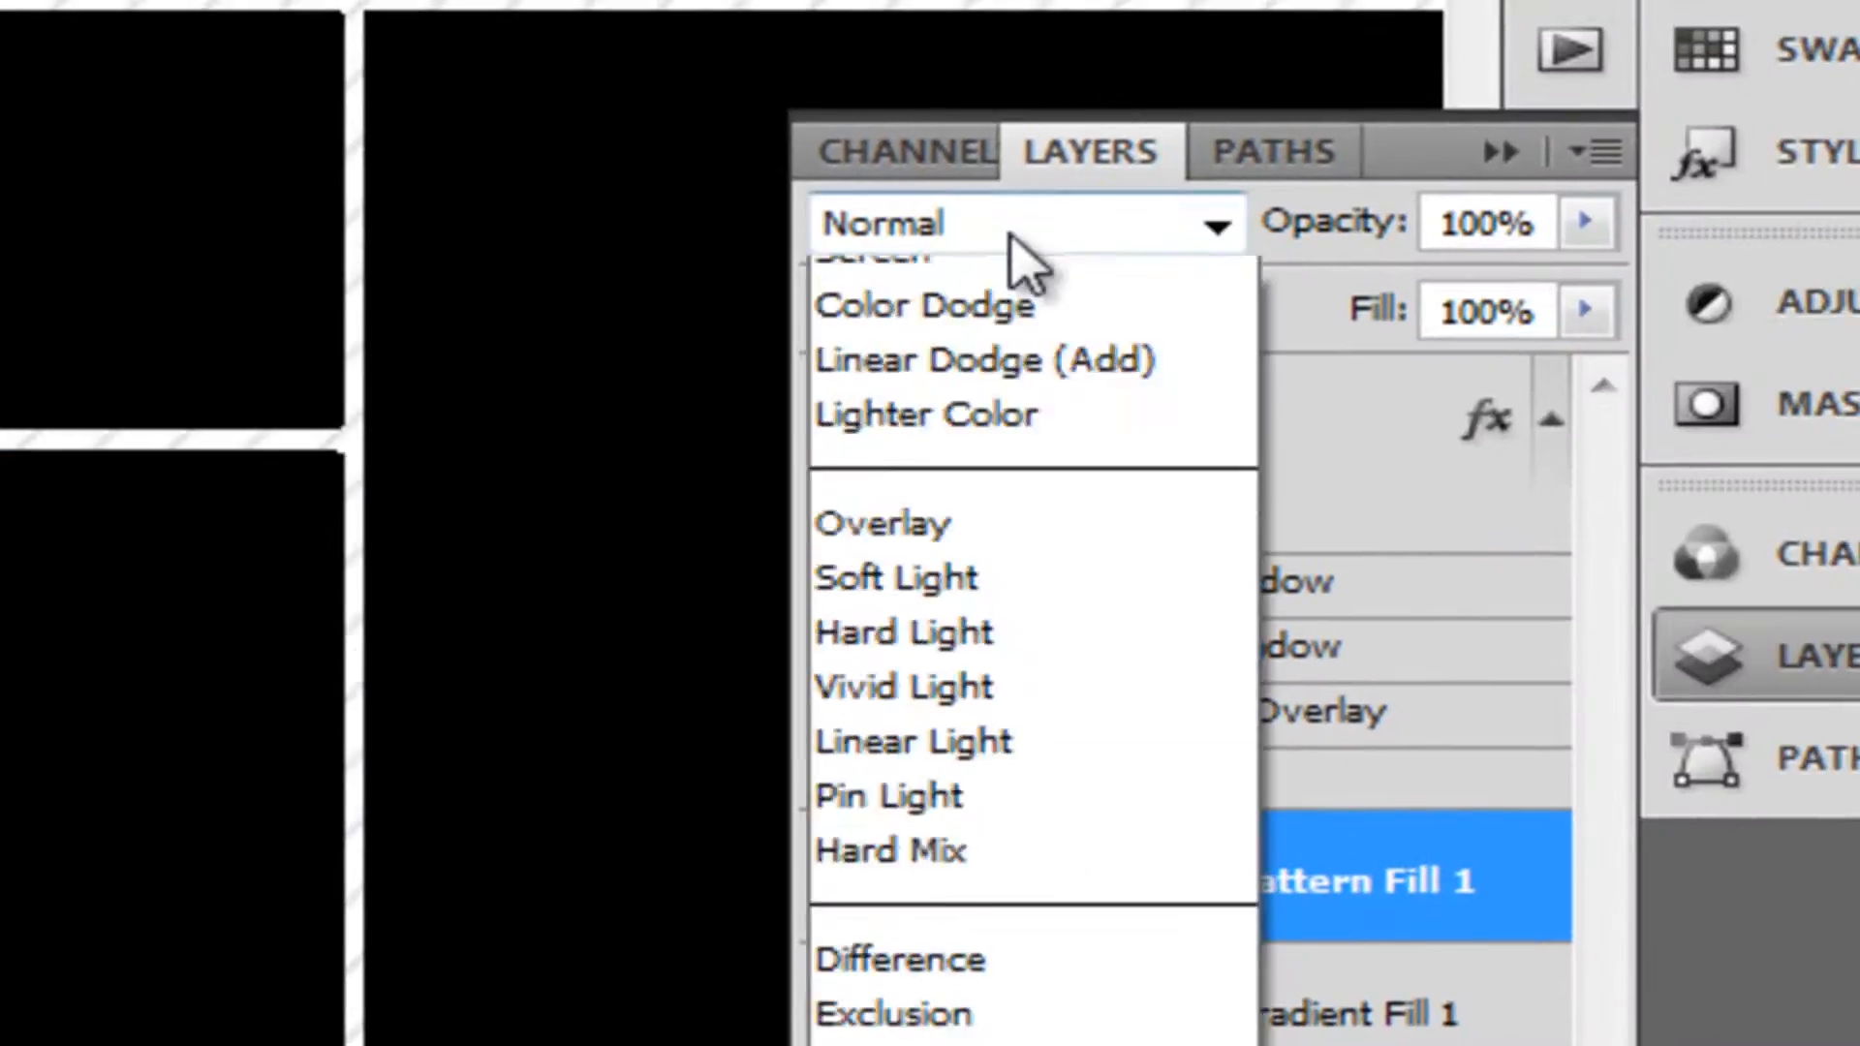
pyautogui.click(920, 1045)
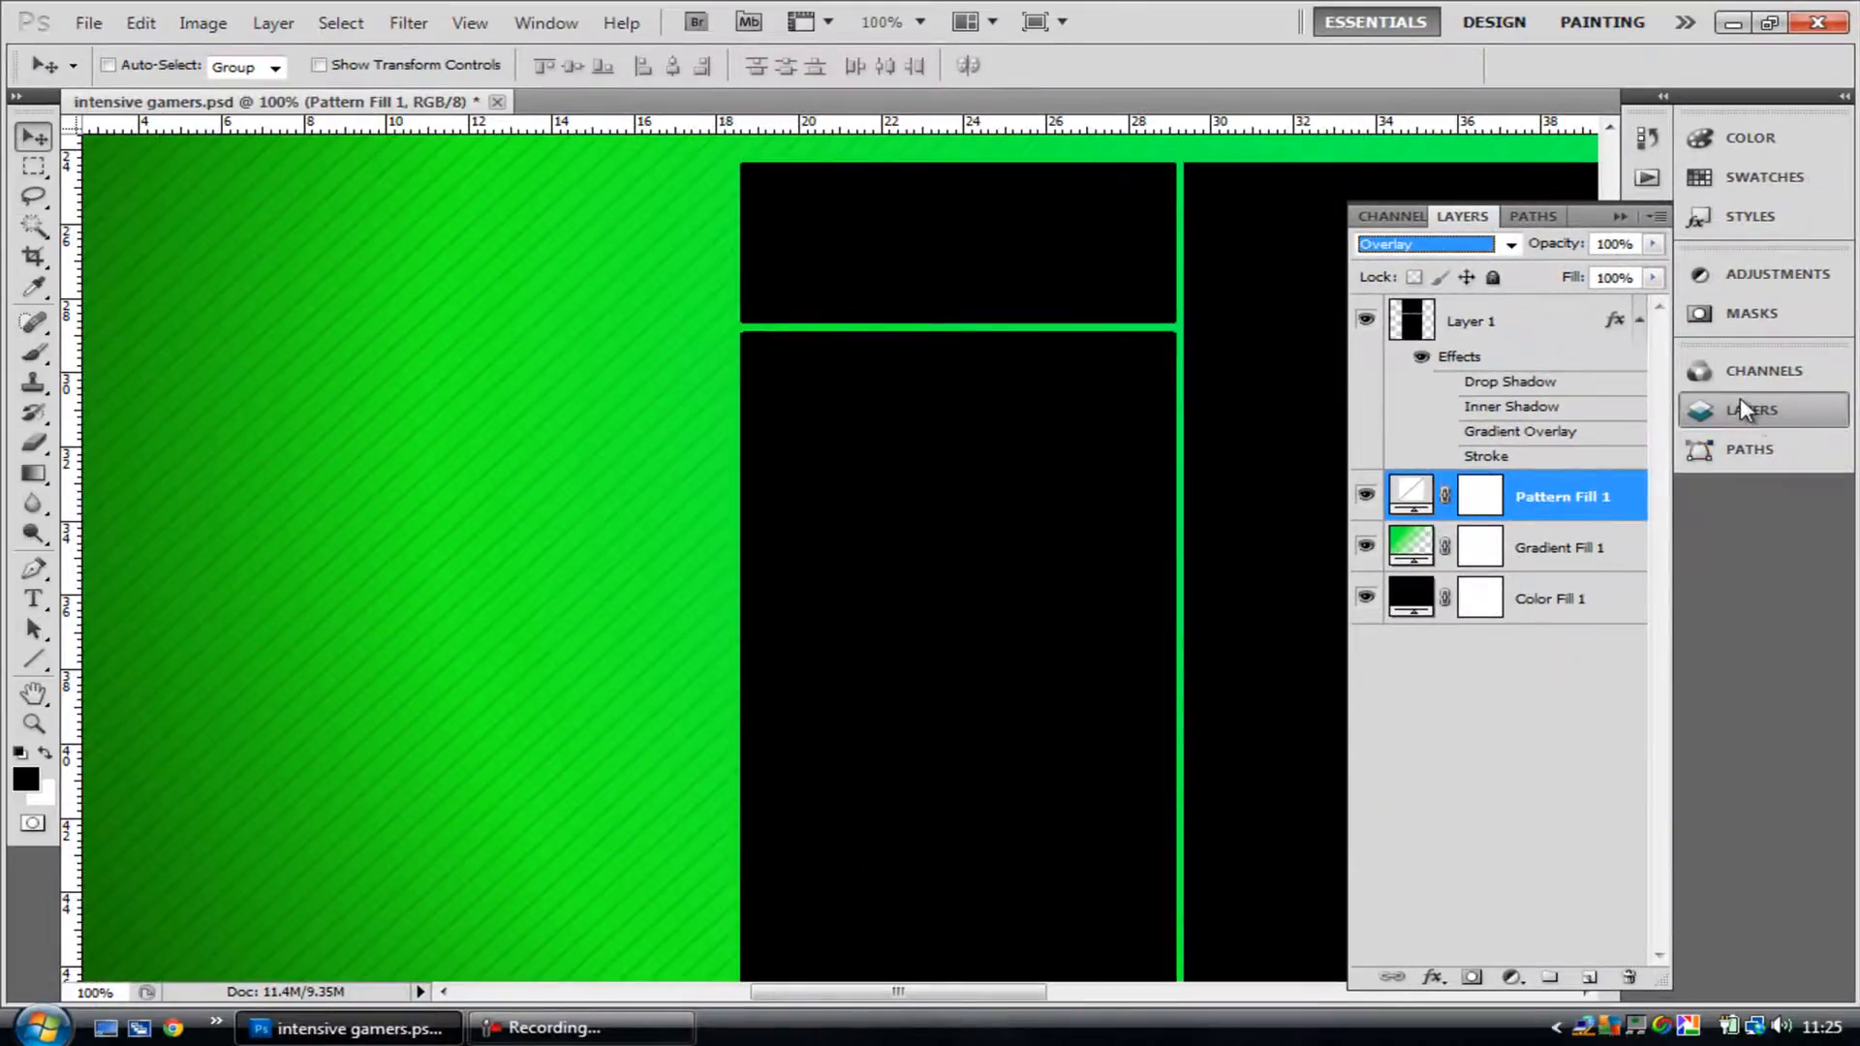
pyautogui.click(1740, 407)
pyautogui.moveTo(876, 992); pyautogui.dragTo(1007, 988)
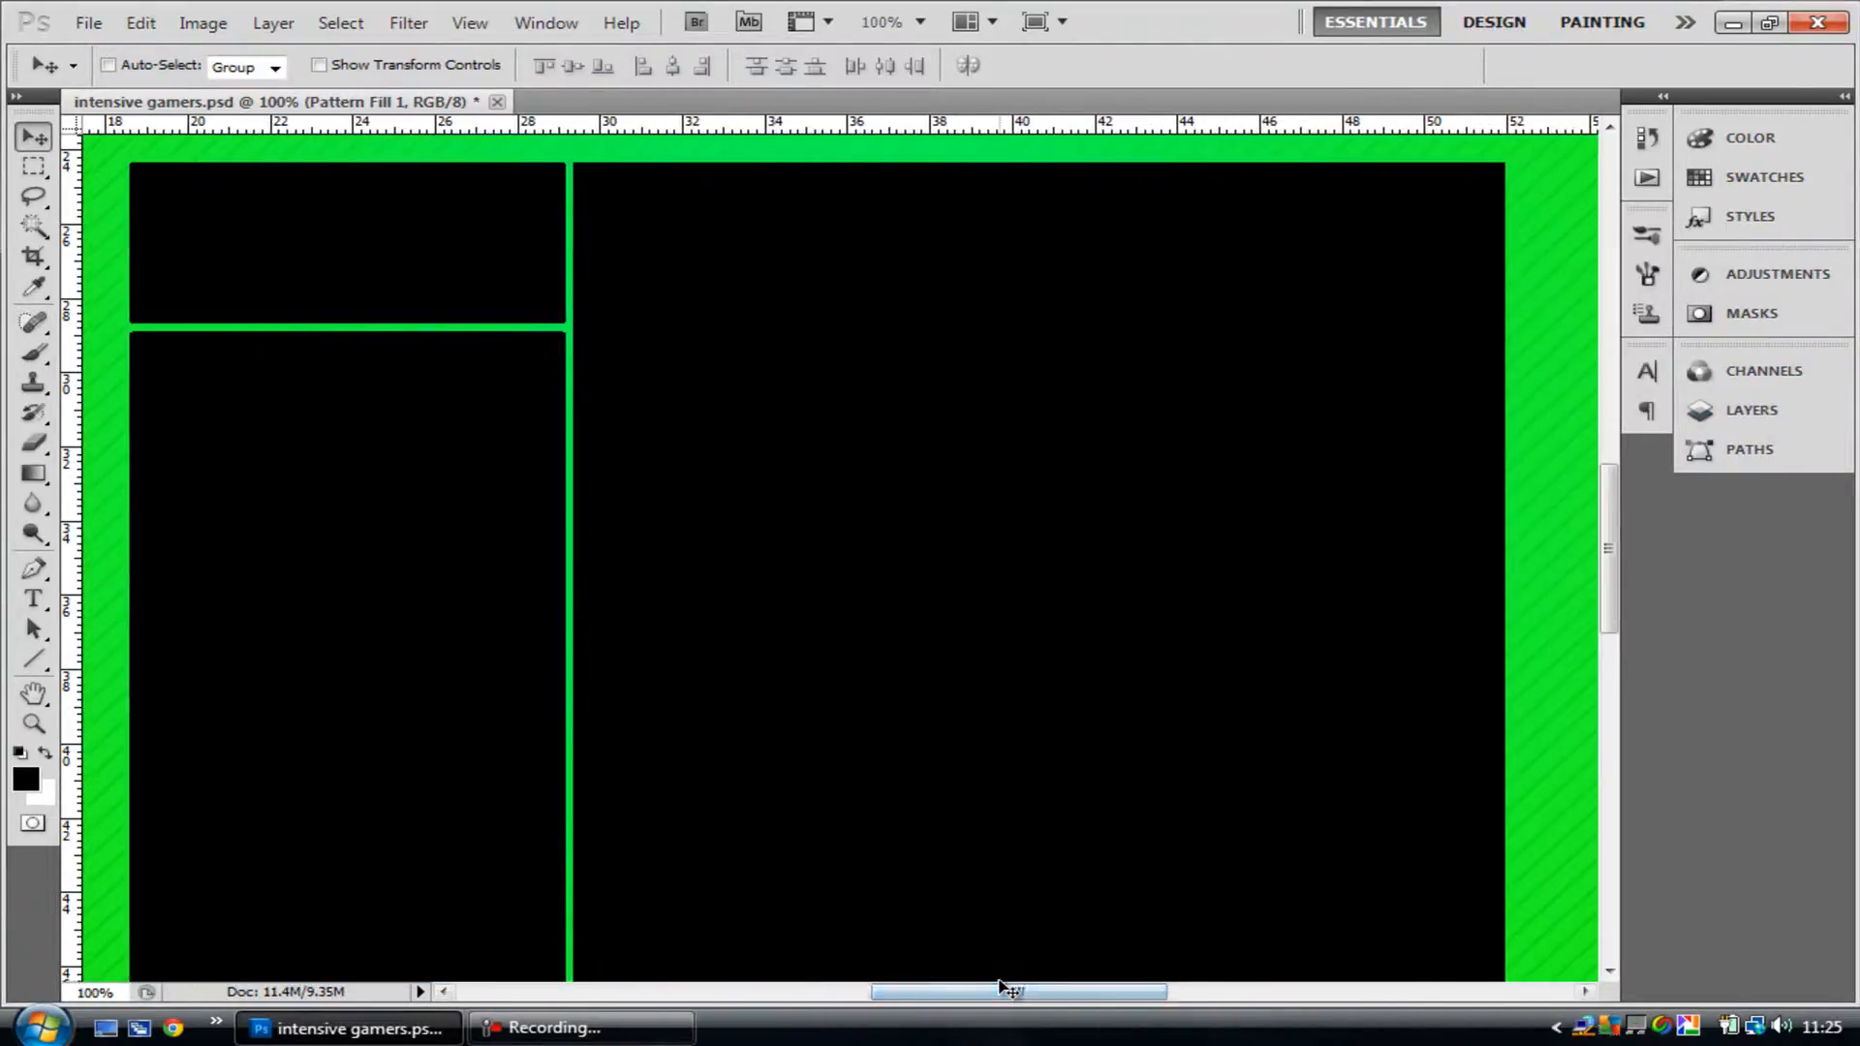
pyautogui.hotkey('ctrl', '-')
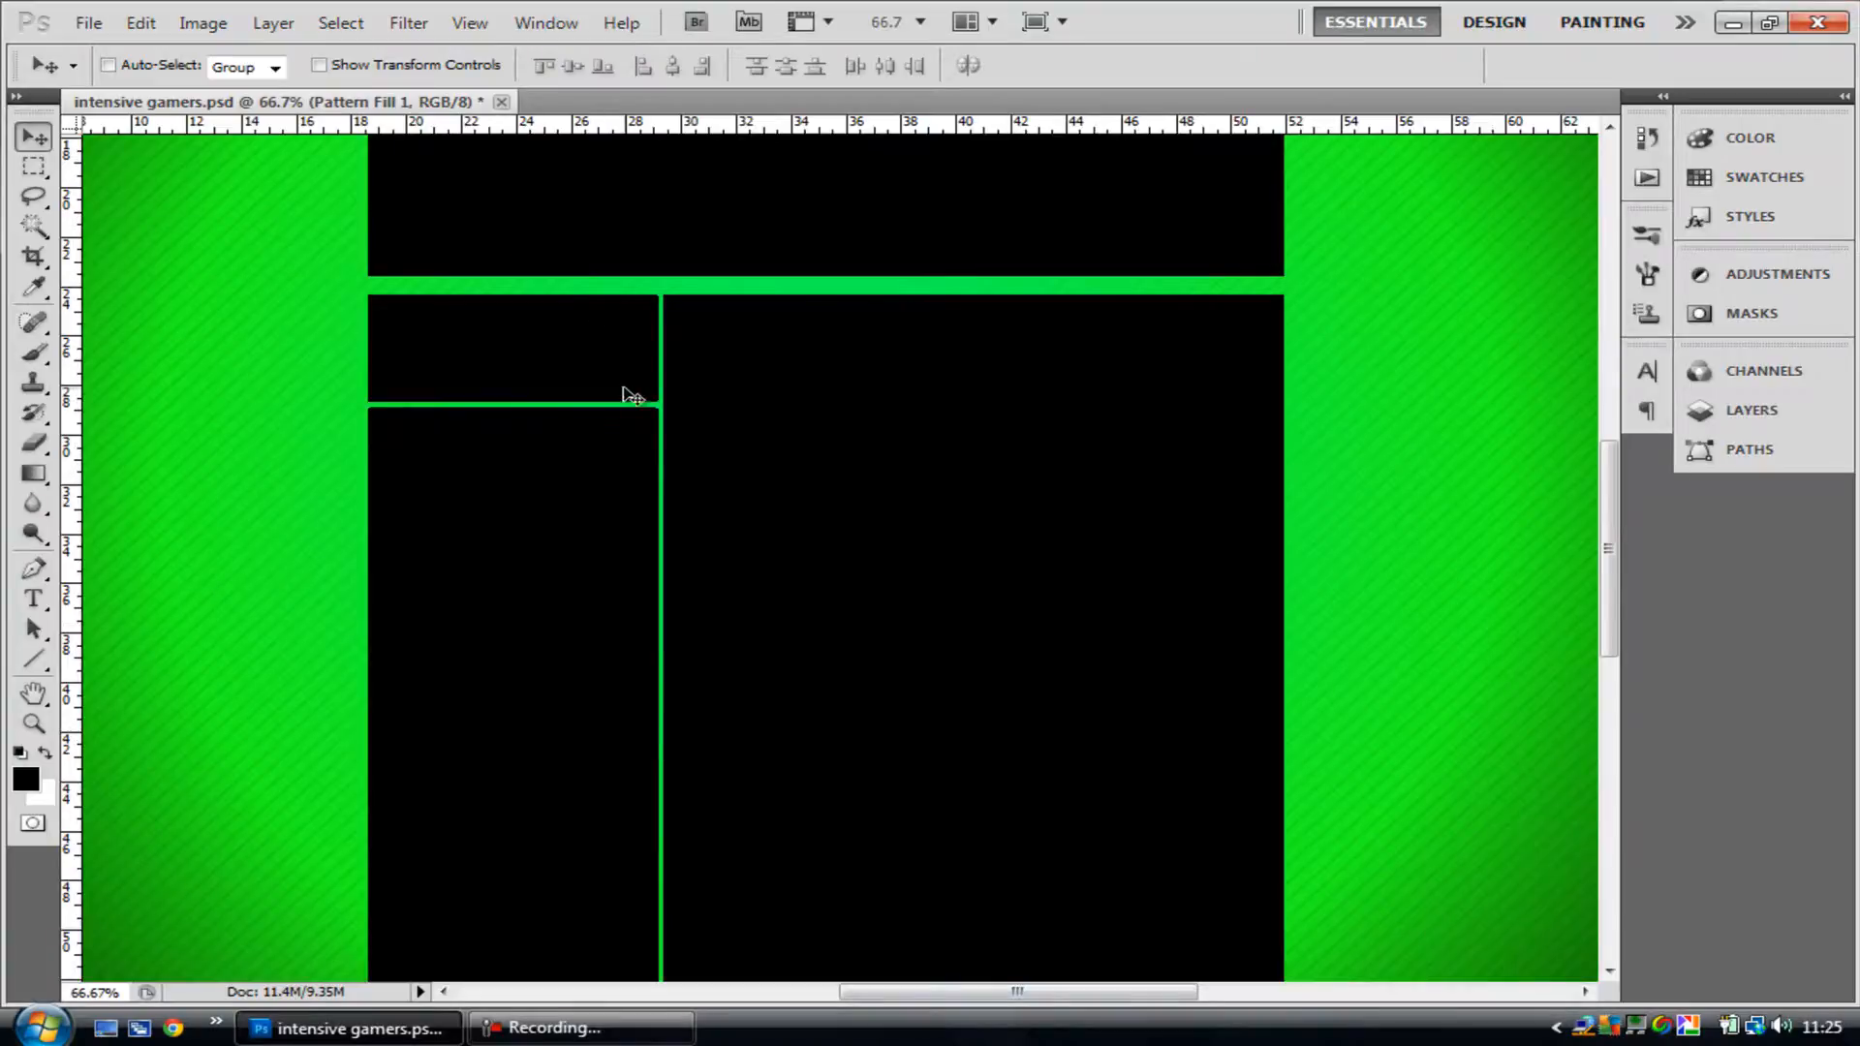
# - Add a 2 px inside stroke in bright green 00ff06 to the black content boxes on Layer 1
pyautogui.click(1758, 410)
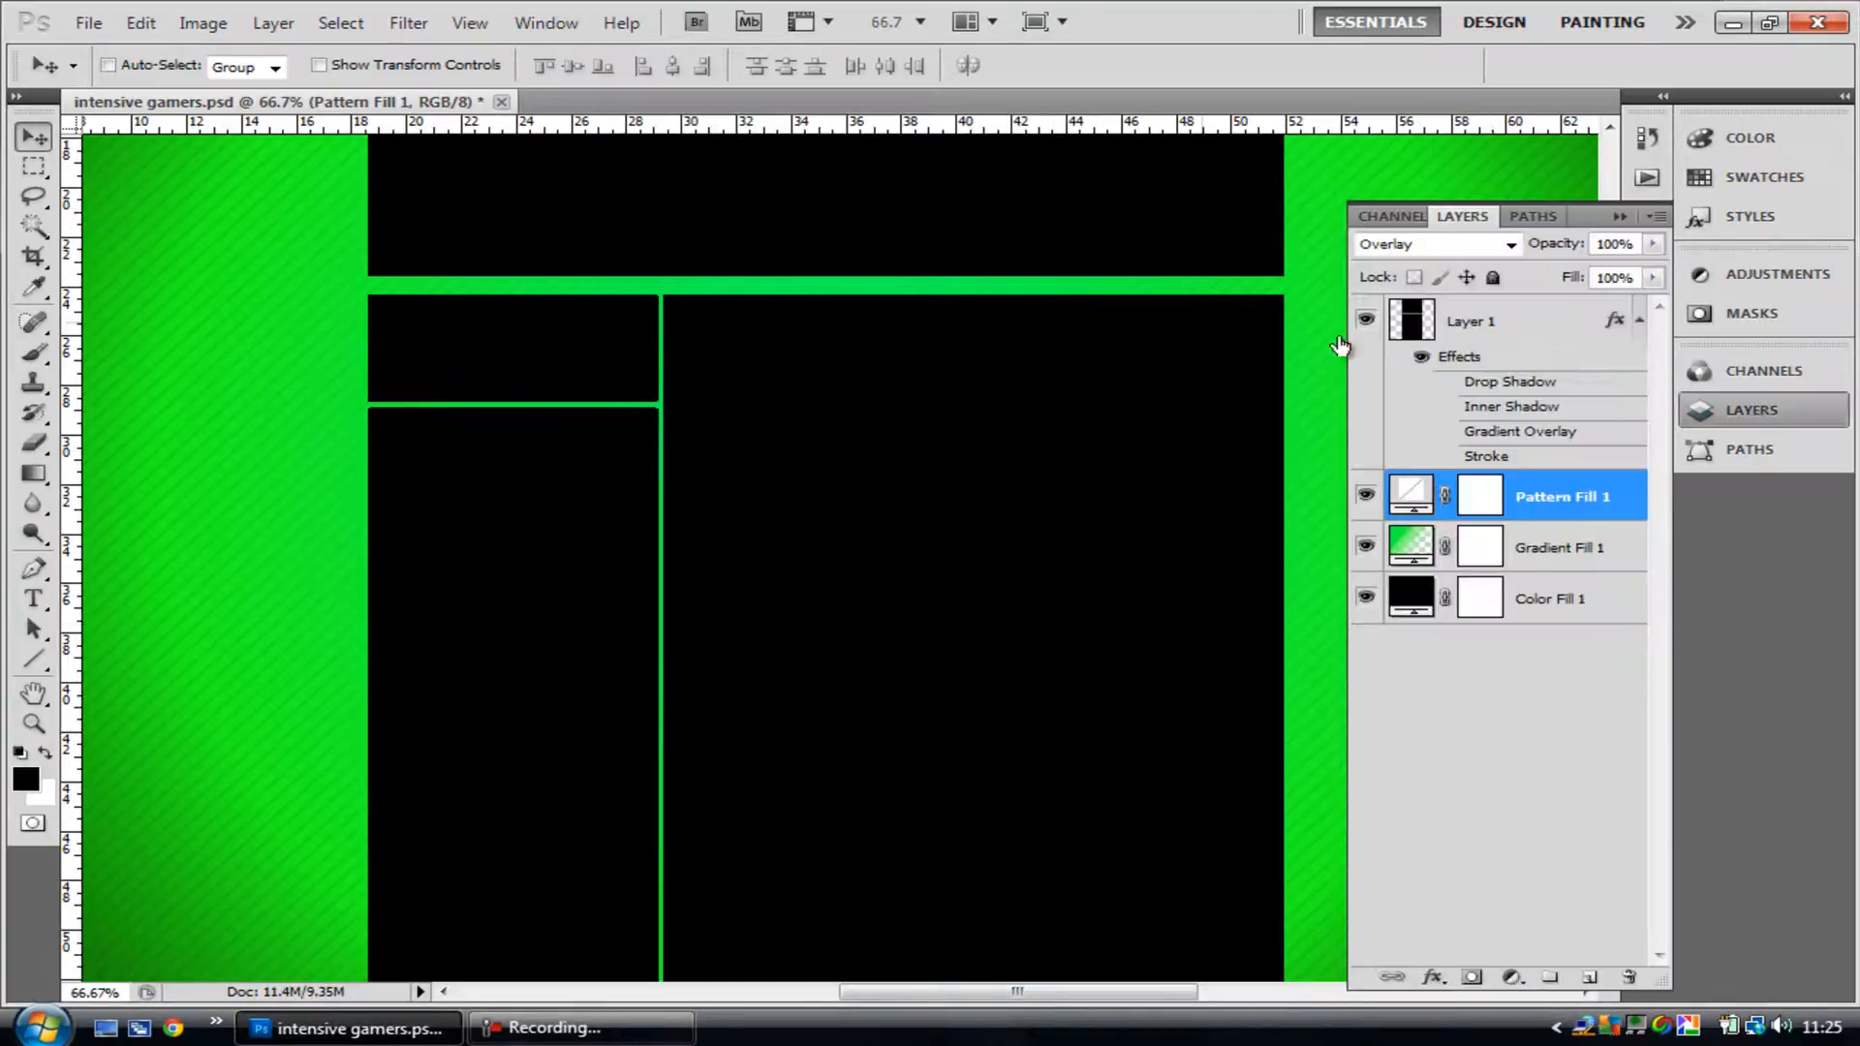
pyautogui.click(1555, 327)
pyautogui.press('h')
pyautogui.doubleClick(1570, 335)
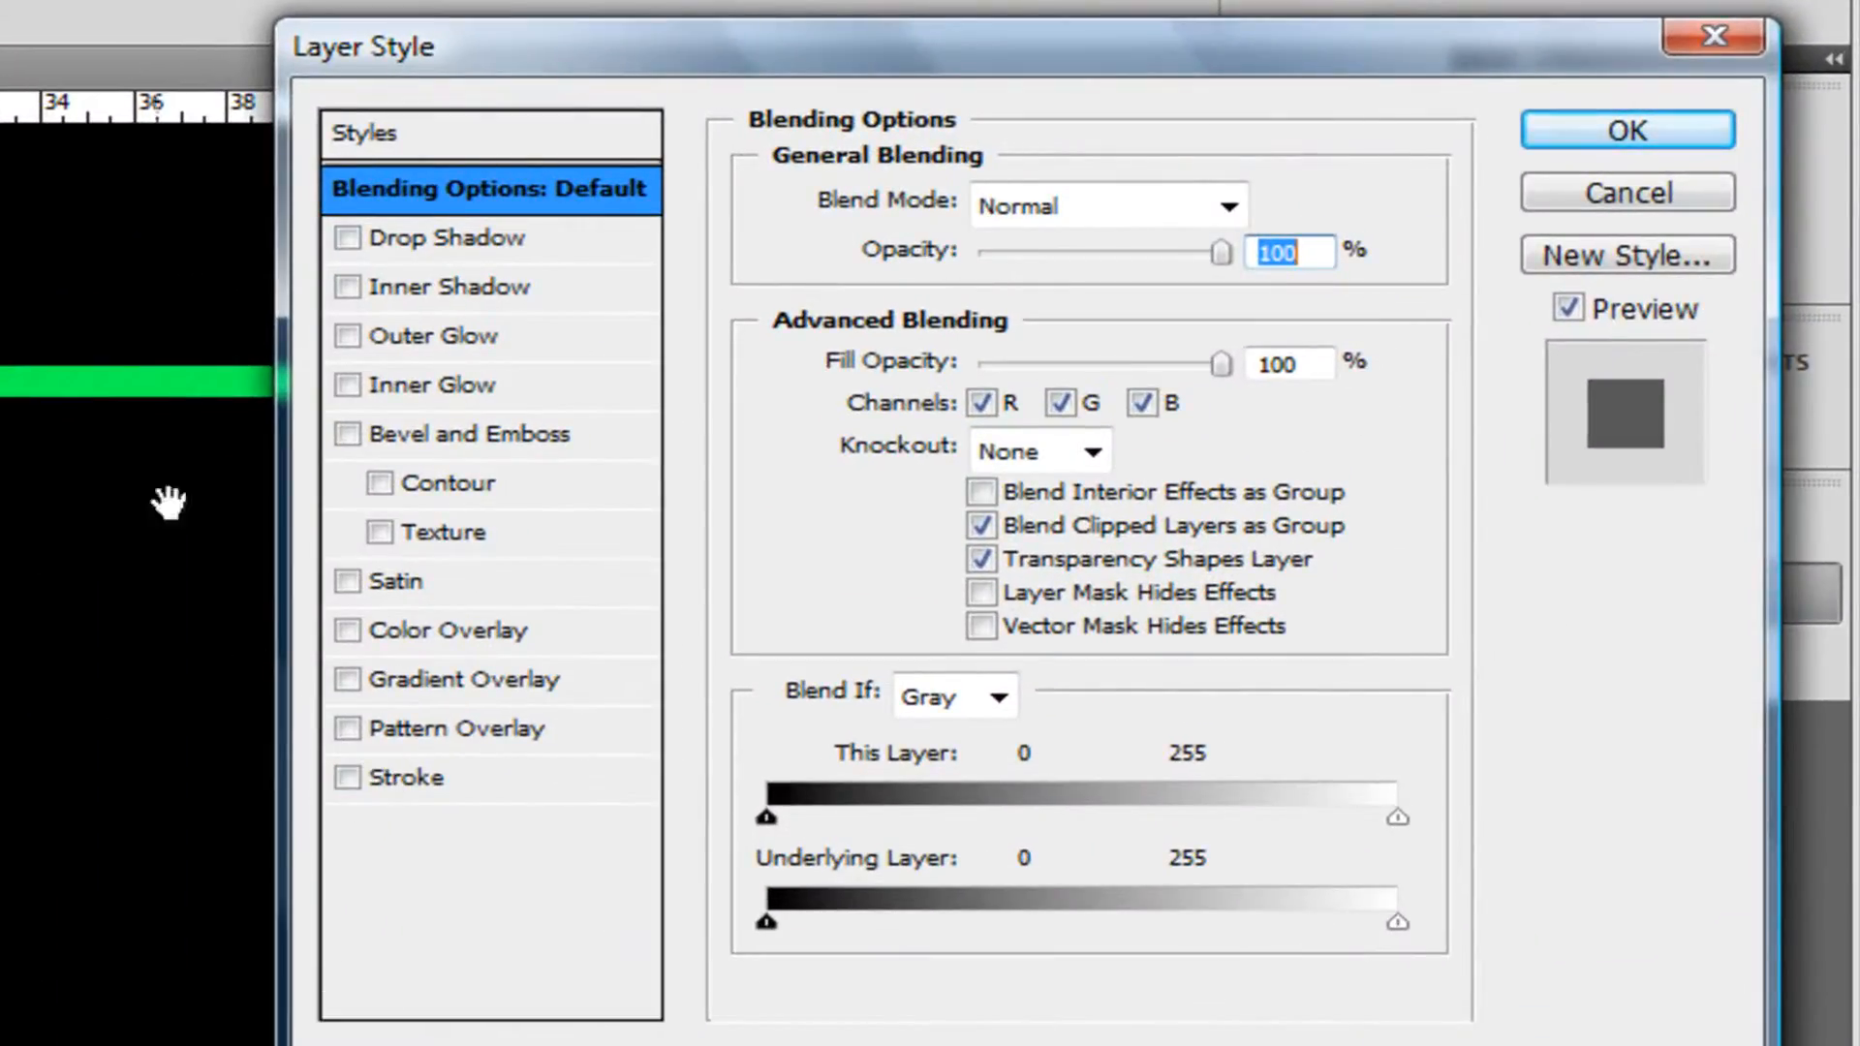
pyautogui.click(345, 780)
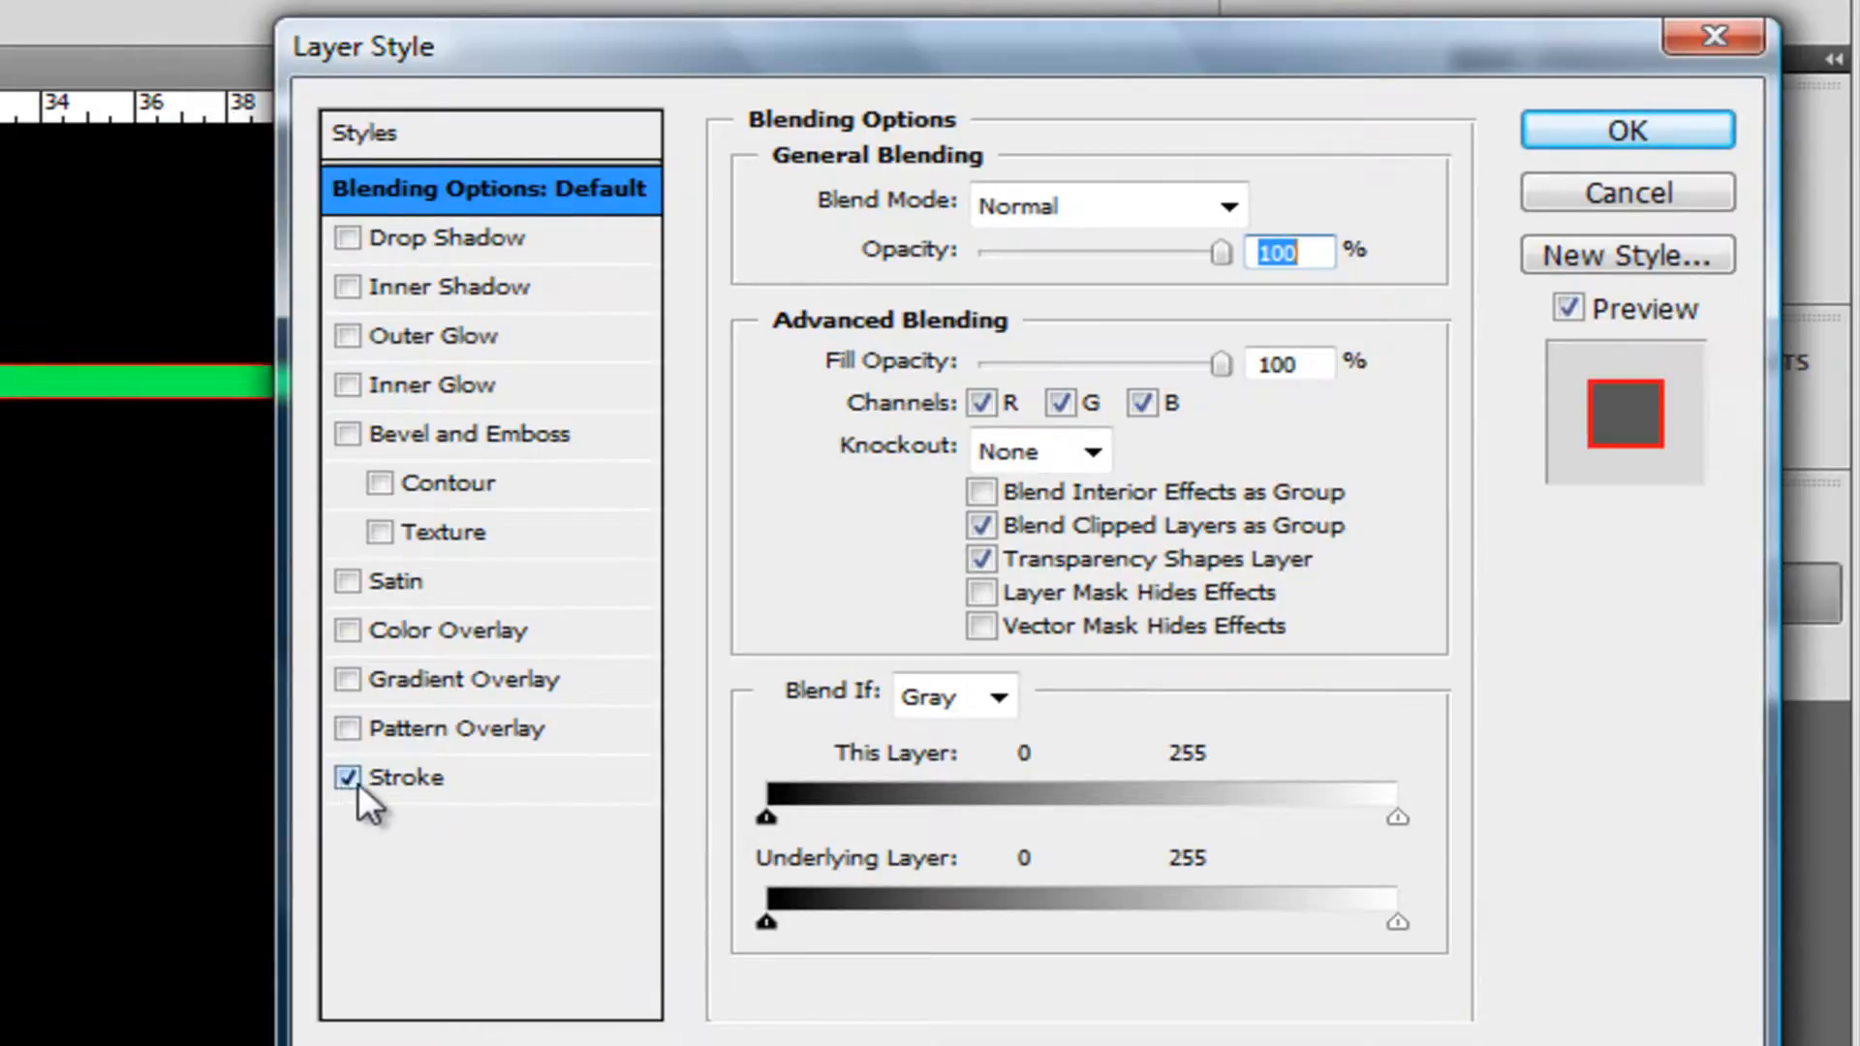
pyautogui.click(391, 777)
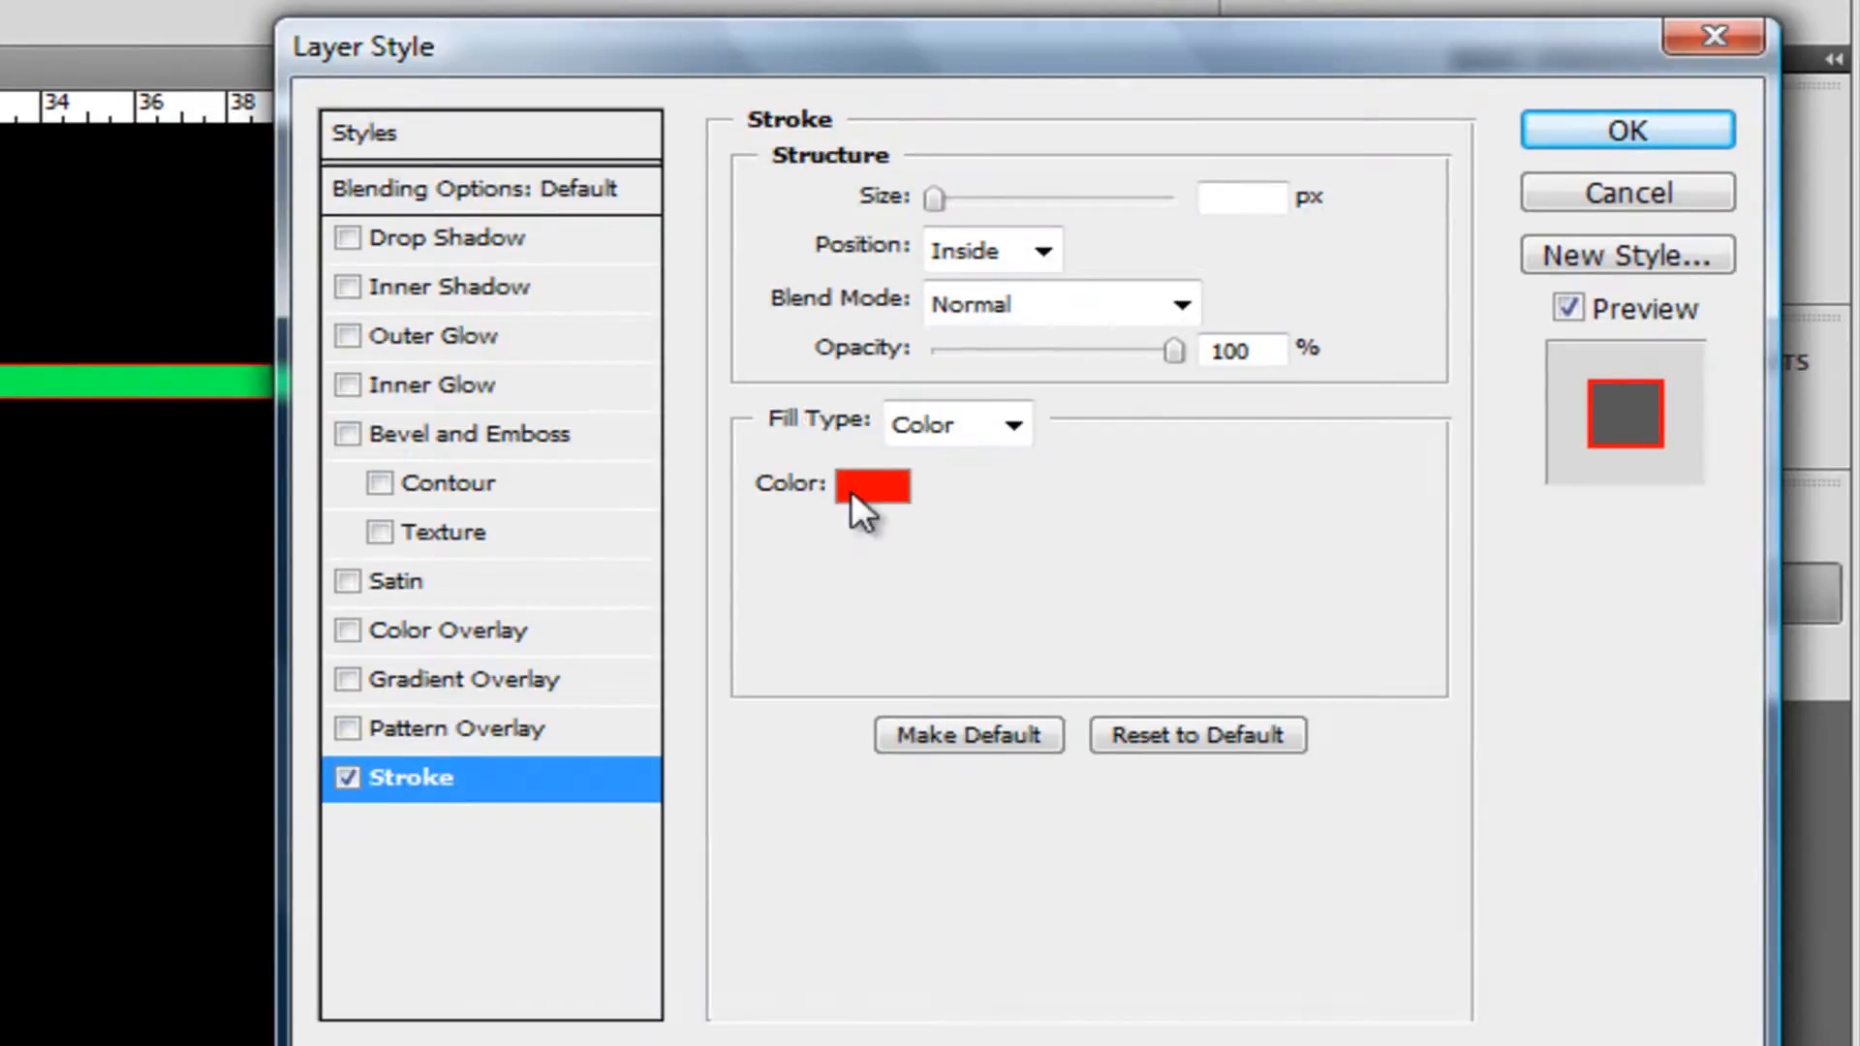
pyautogui.click(855, 489)
pyautogui.moveTo(809, 530); pyautogui.dragTo(809, 515)
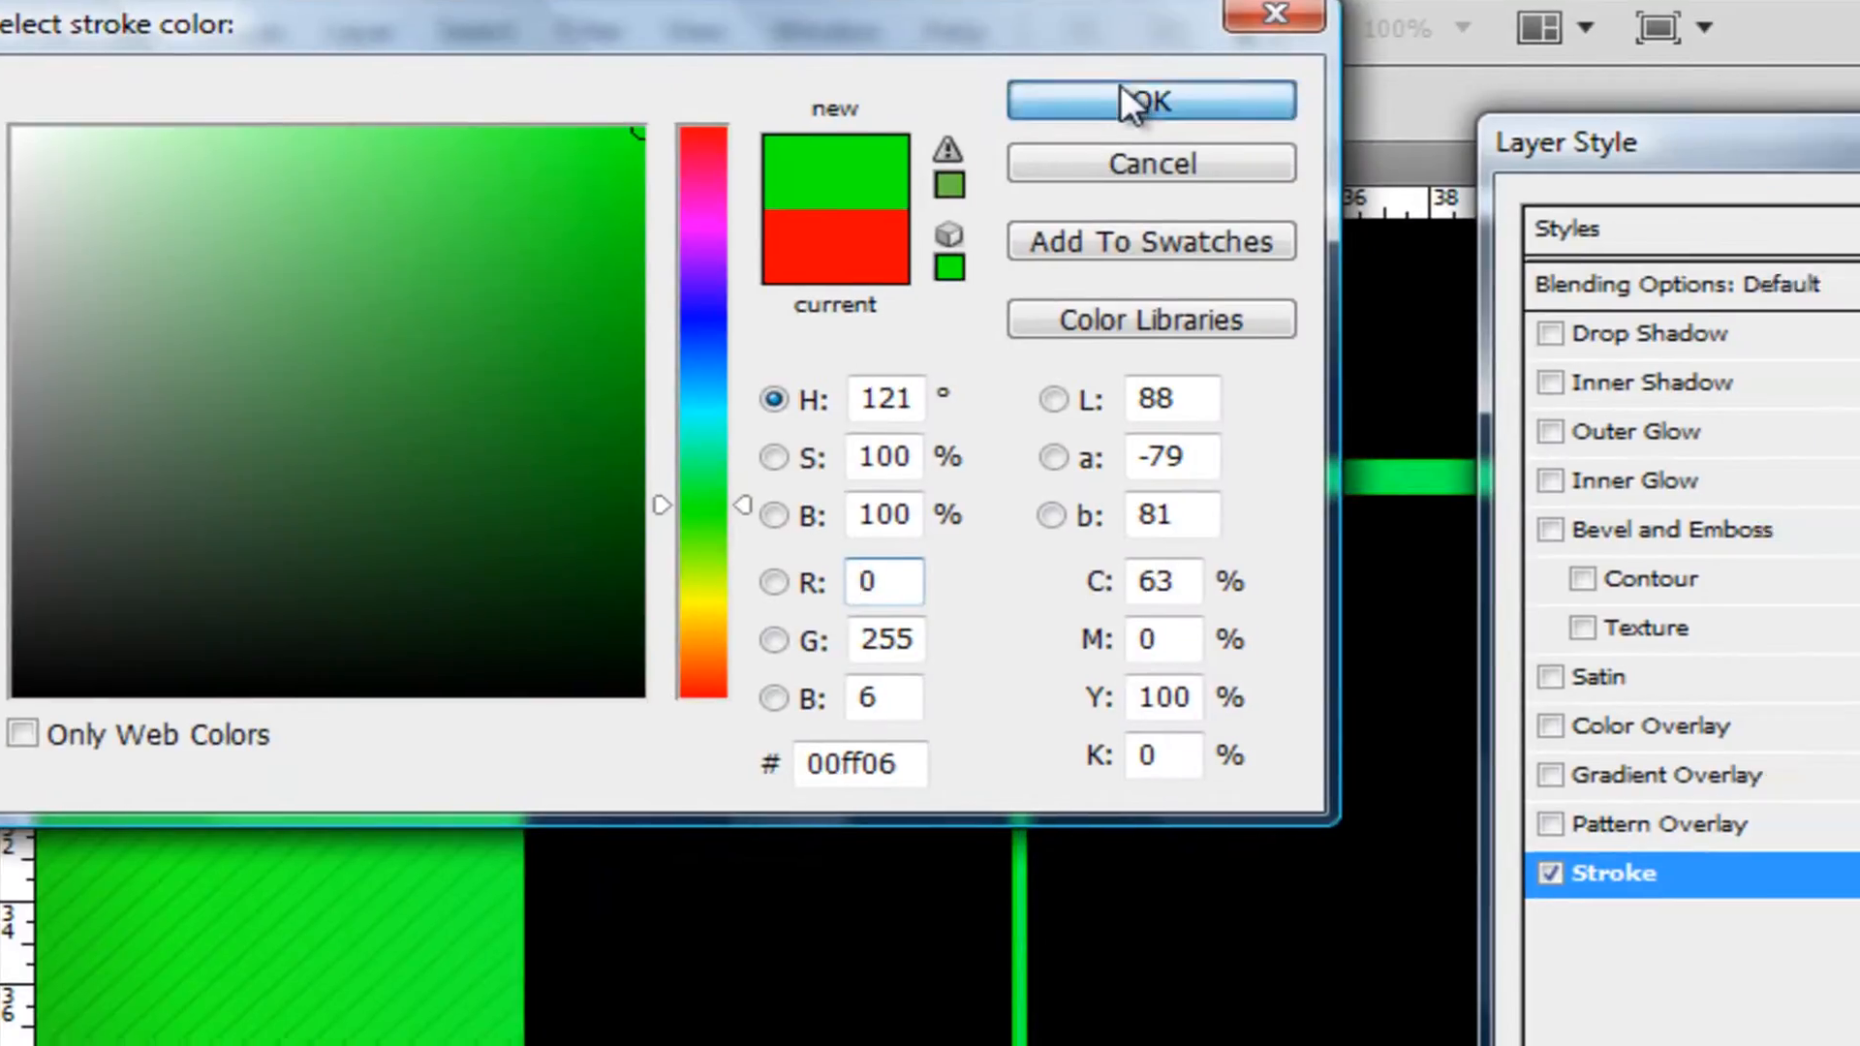
pyautogui.click(1255, 109)
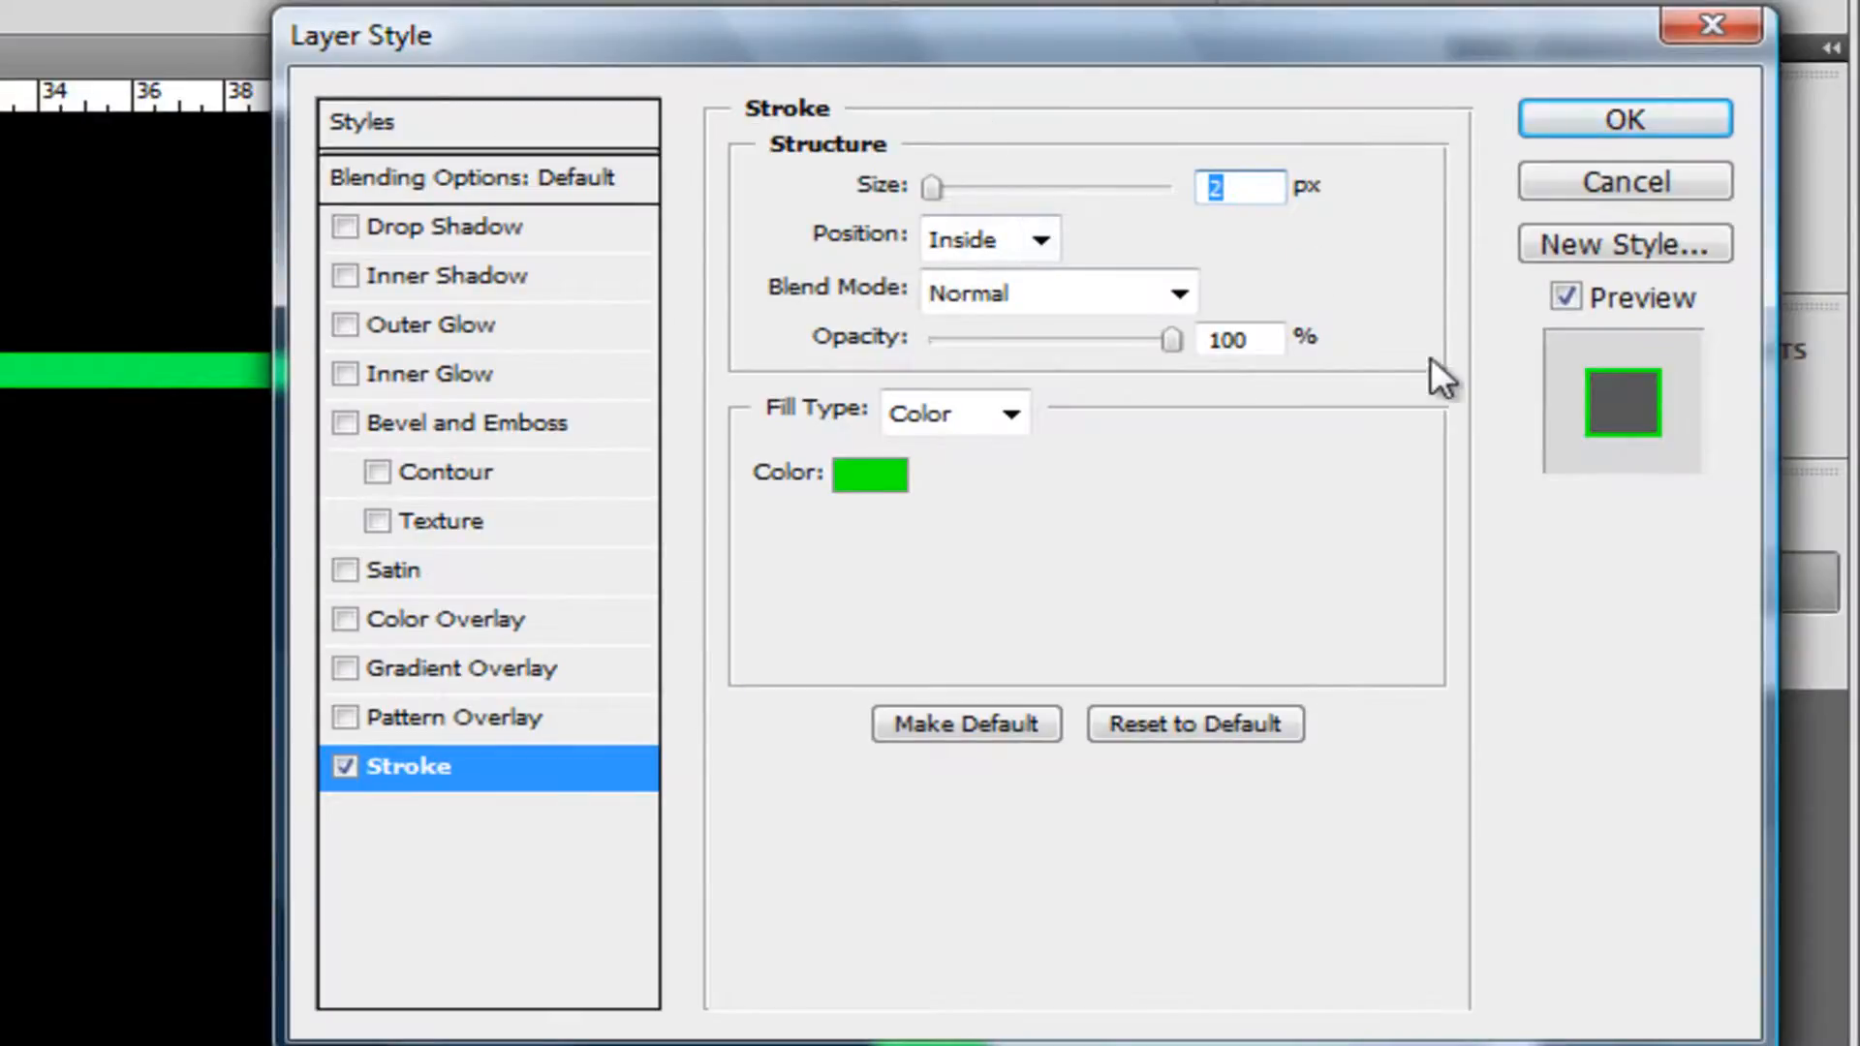
pyautogui.click(1621, 116)
# - Add an inner glow to Layer 1 in bright green 06ff00 with a size of 16 px
pyautogui.doubleClick(1296, 435)
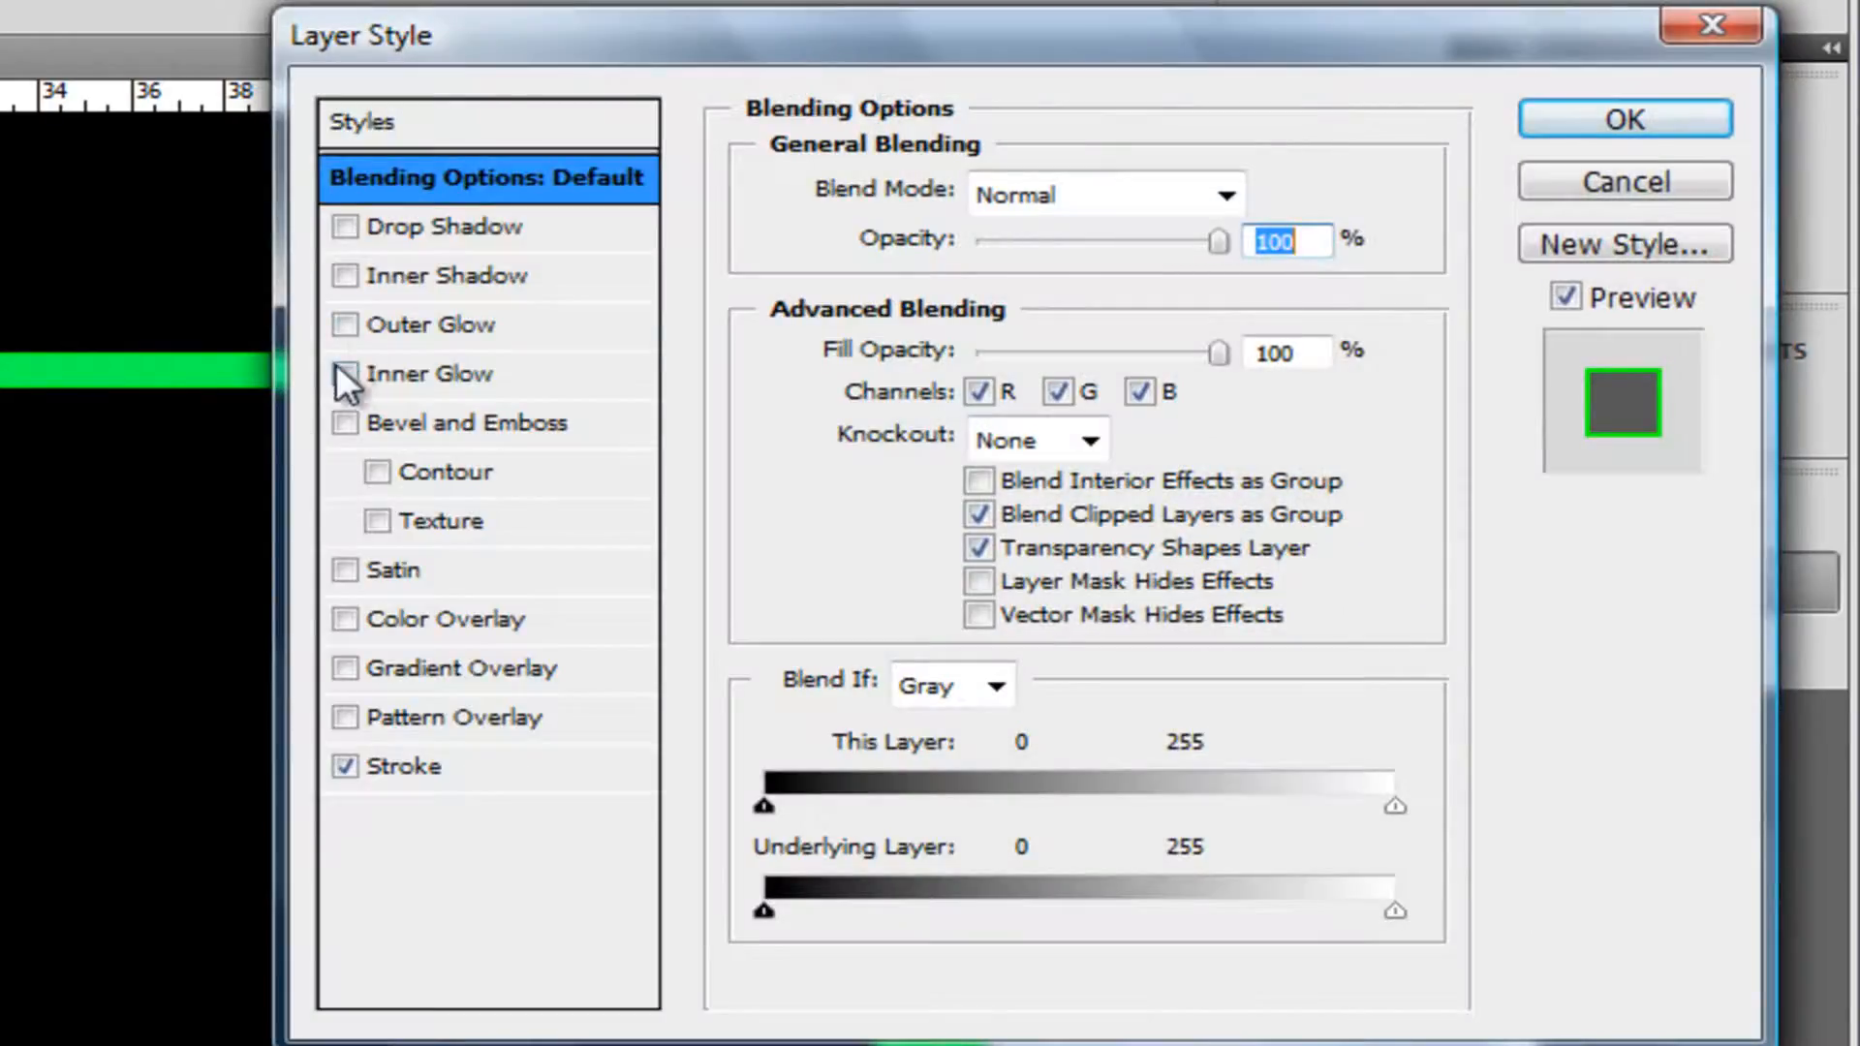
pyautogui.click(344, 375)
pyautogui.click(407, 378)
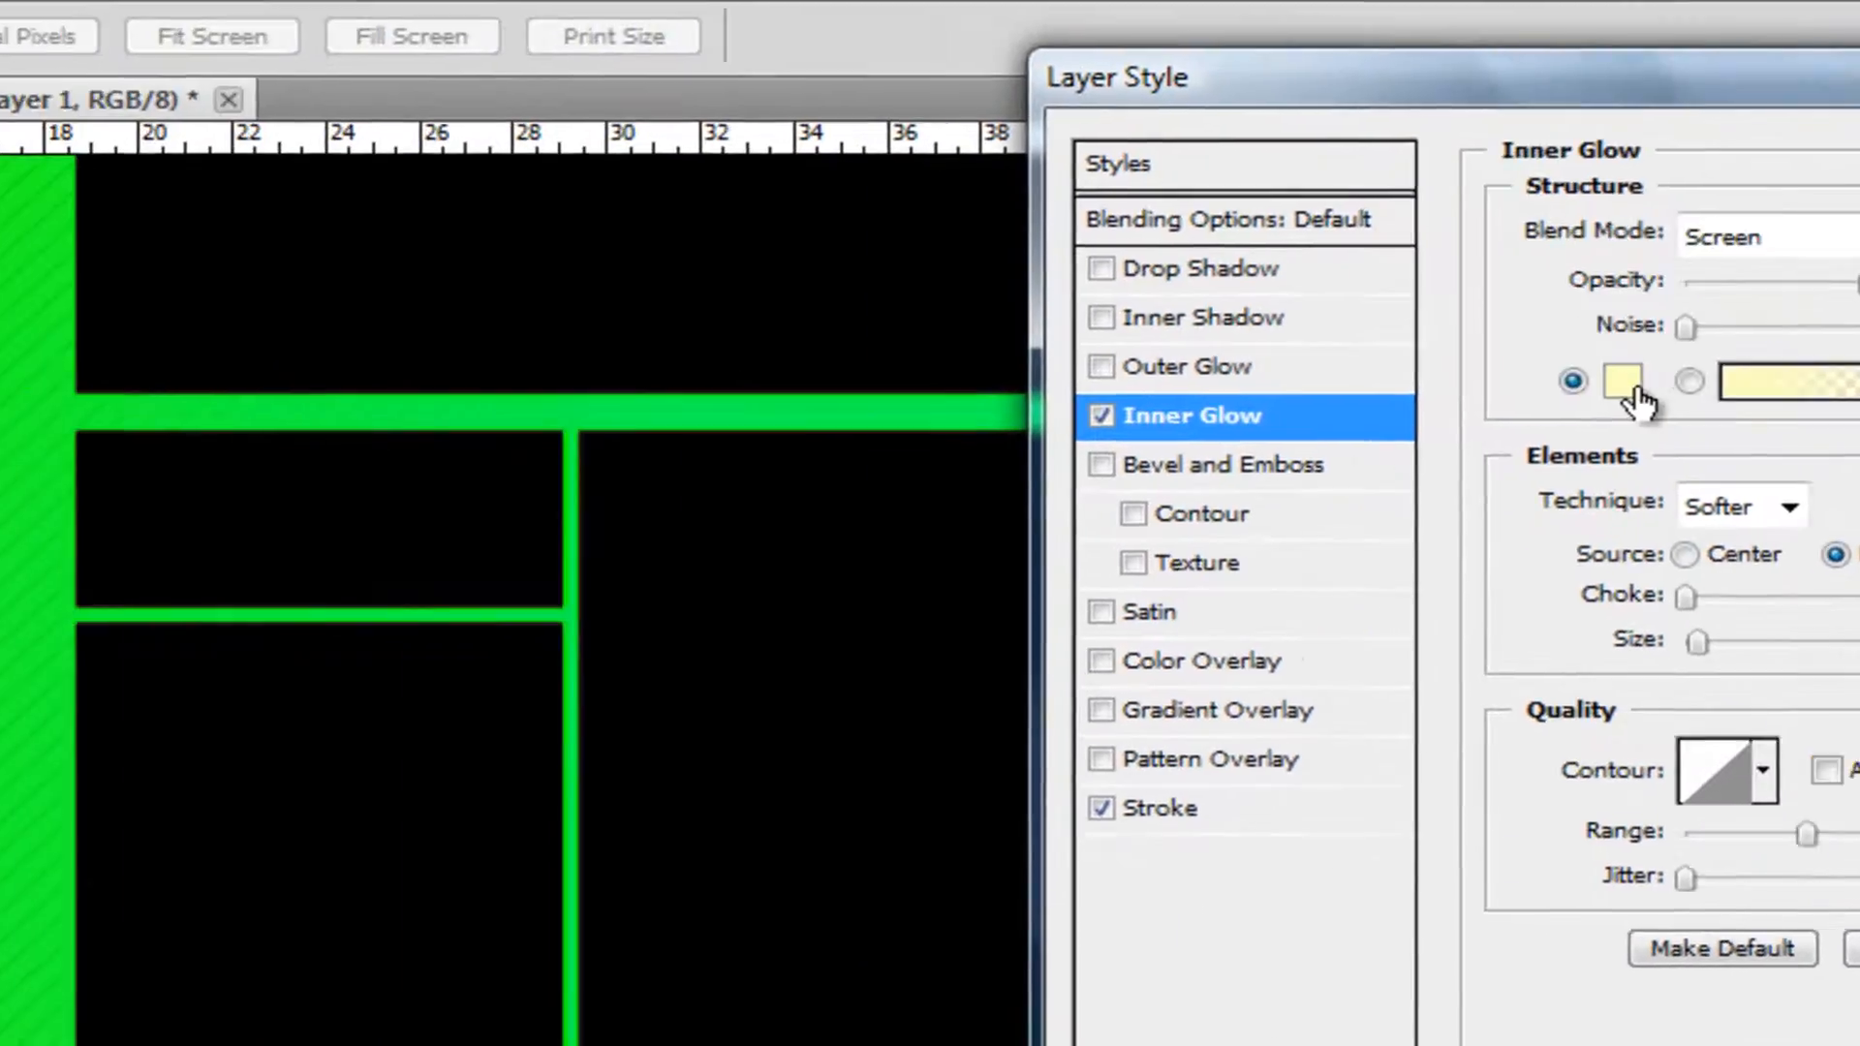
pyautogui.click(865, 339)
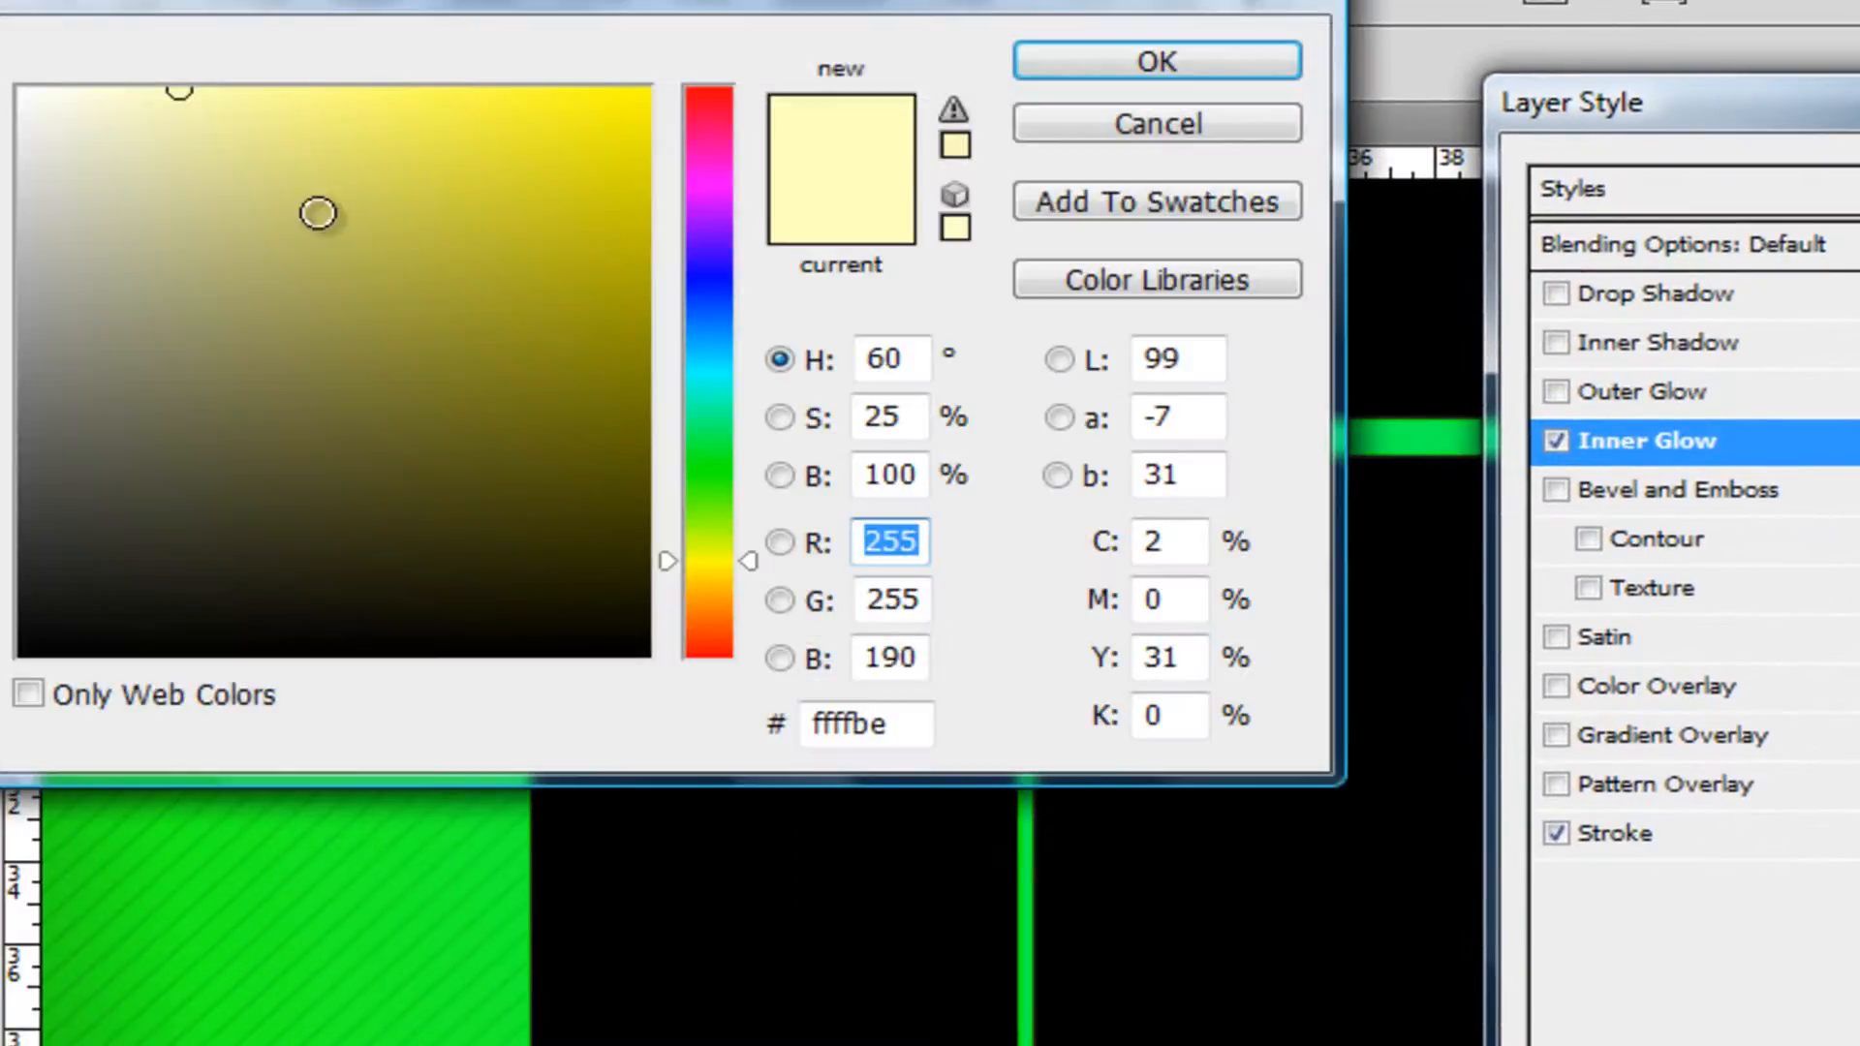
pyautogui.moveTo(714, 485); pyautogui.dragTo(715, 468)
pyautogui.click(643, 91)
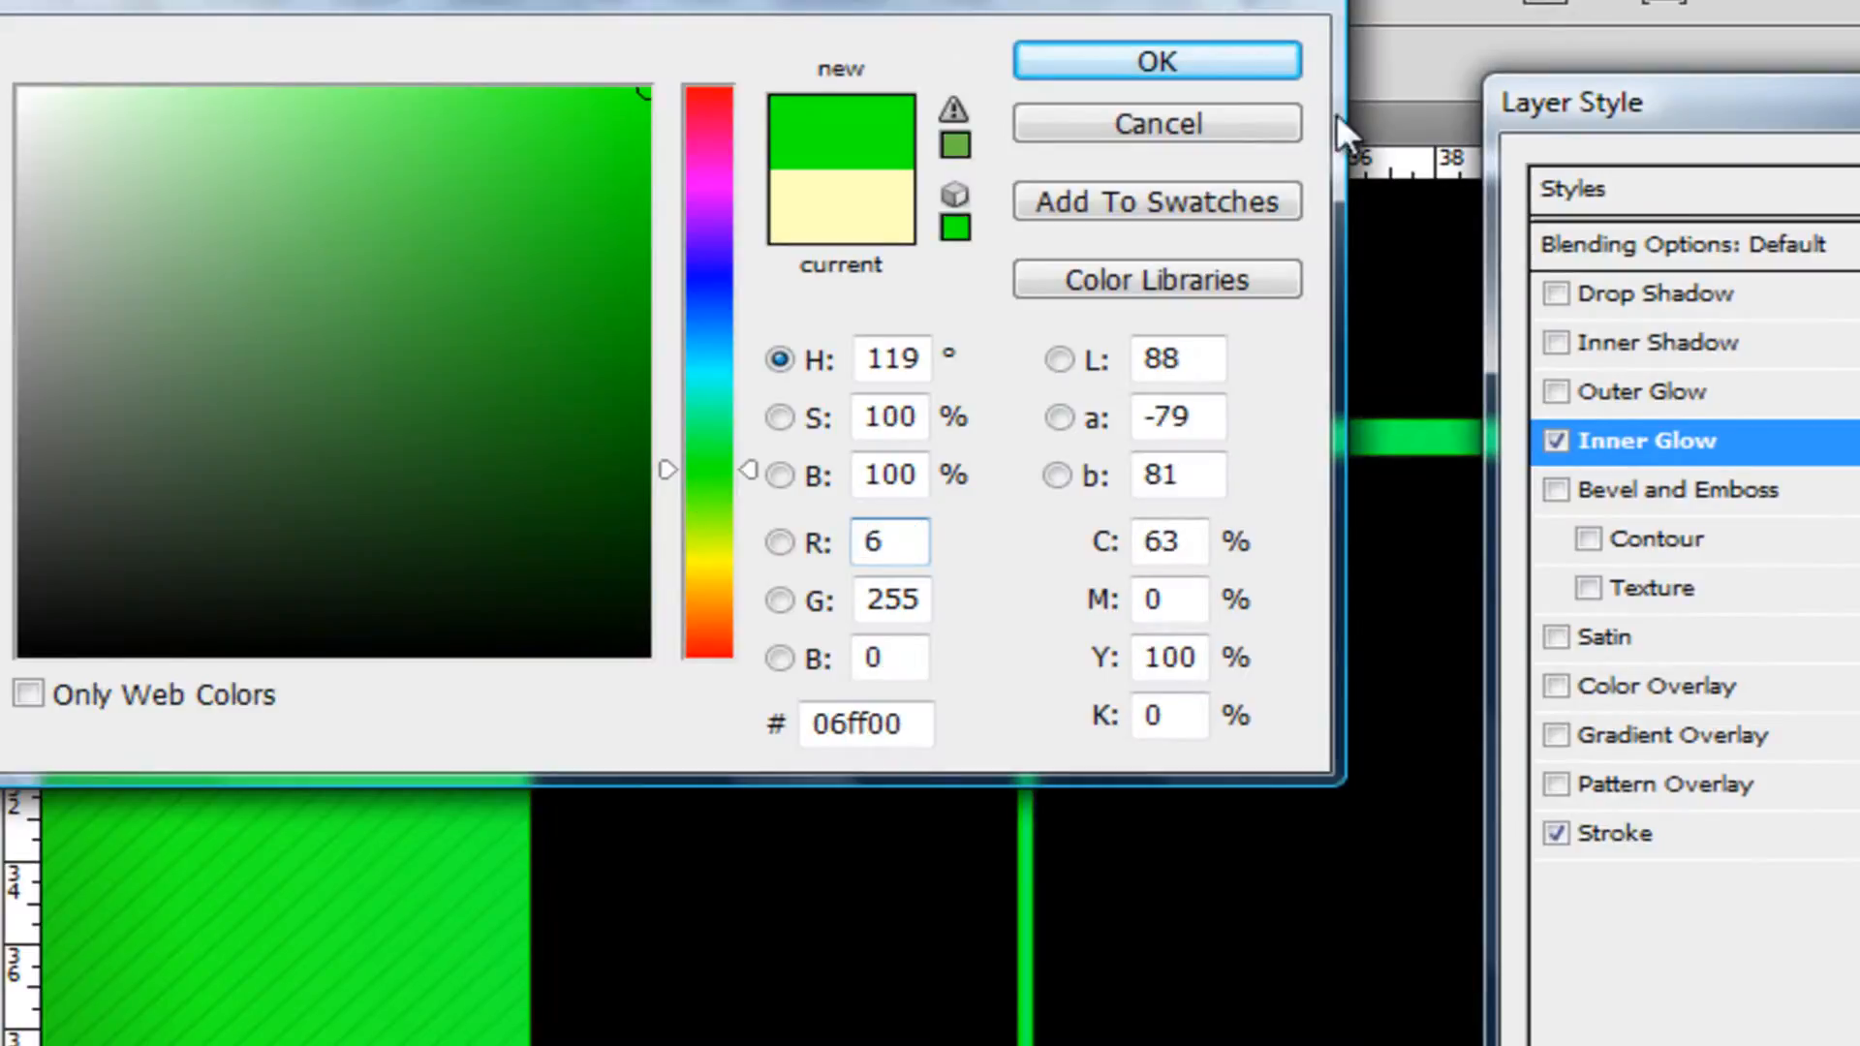
pyautogui.click(1230, 58)
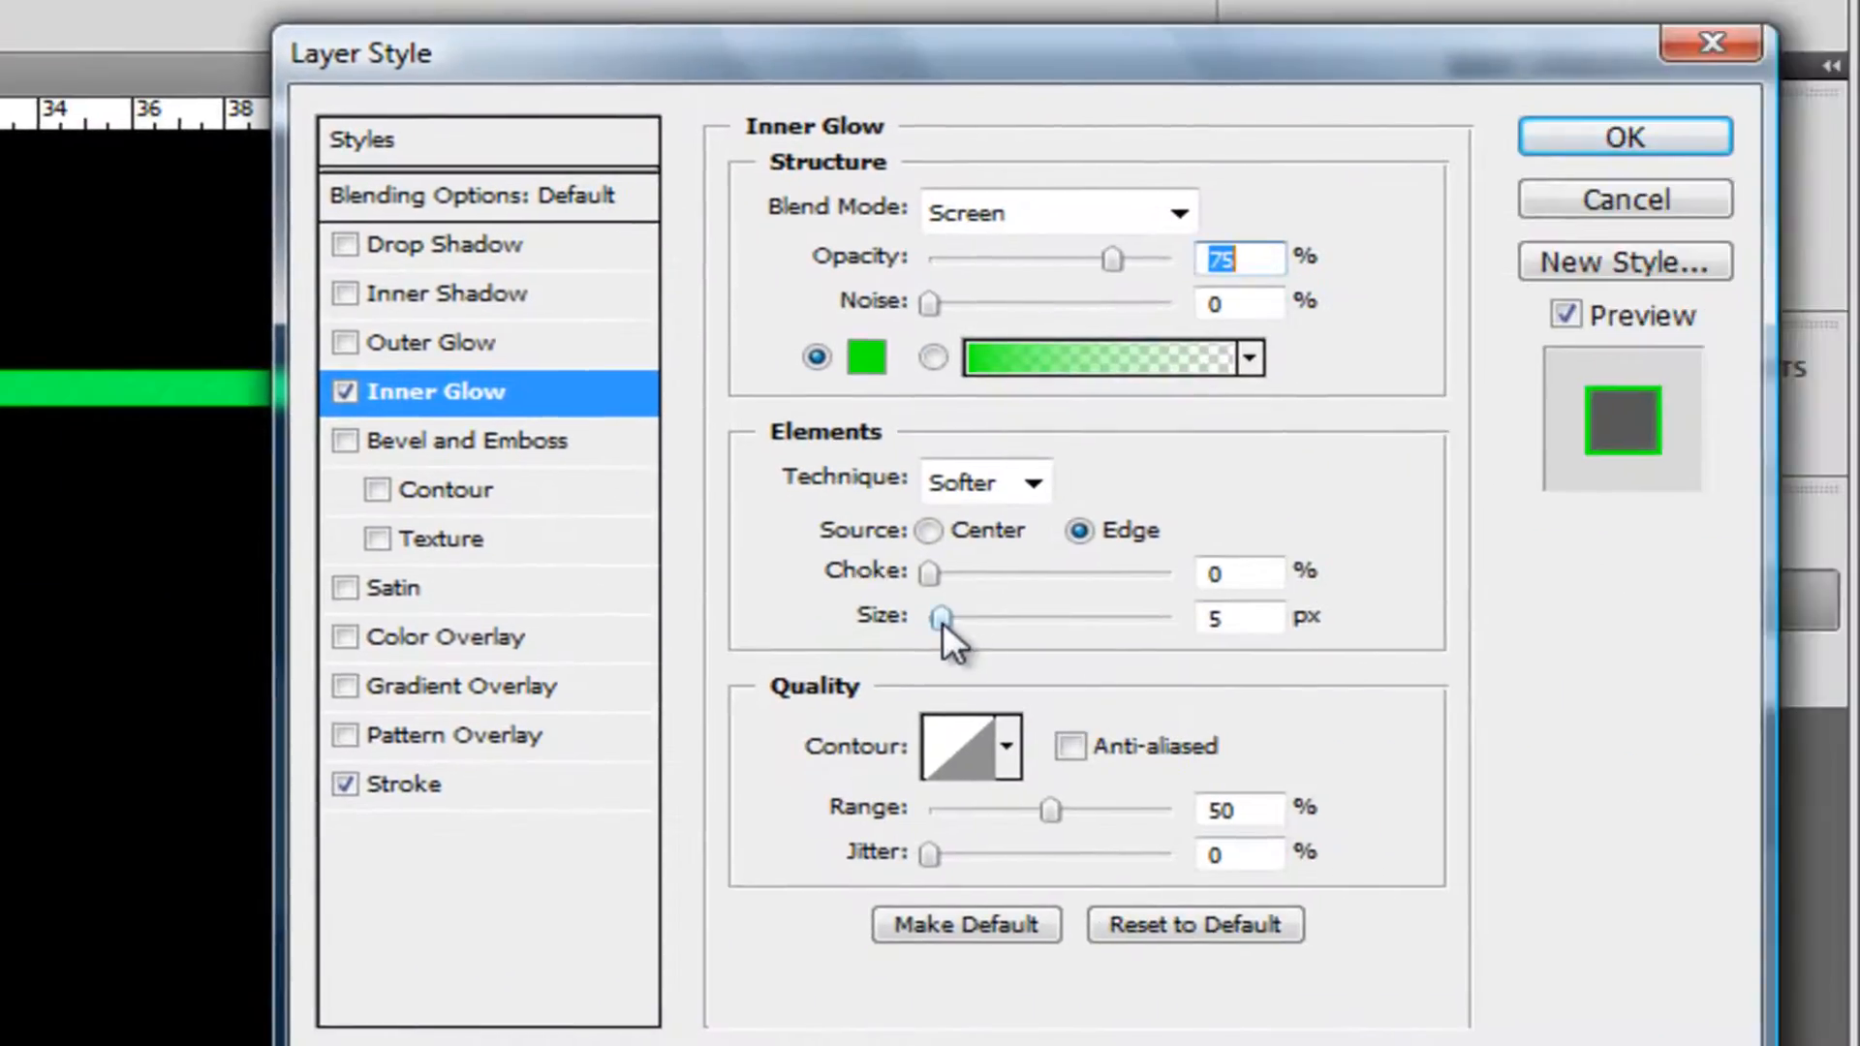
pyautogui.moveTo(939, 620)
pyautogui.mouseDown()
pyautogui.moveTo(1113, 602)
pyautogui.moveTo(920, 647)
pyautogui.moveTo(962, 638)
pyautogui.mouseUp()
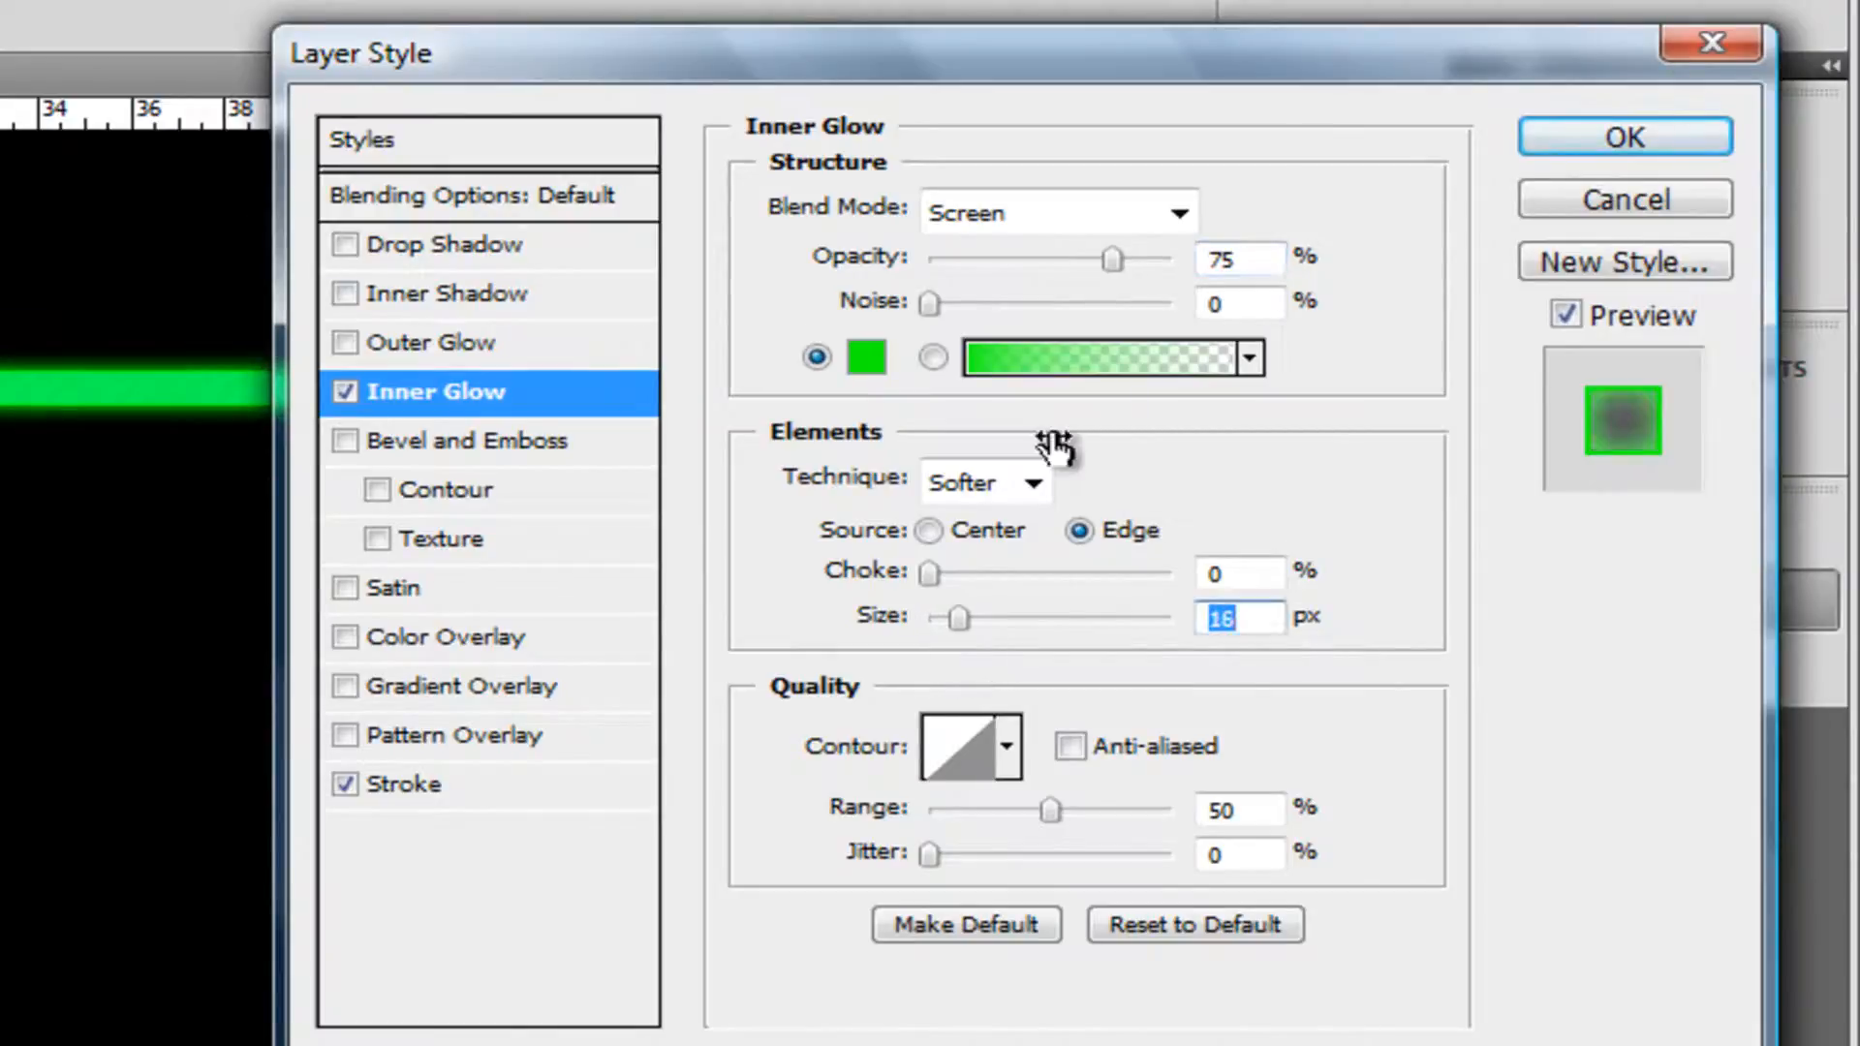
# - Add a bright green outer glow to Layer 1 and set the inner glow size to 7 px
pyautogui.click(351, 341)
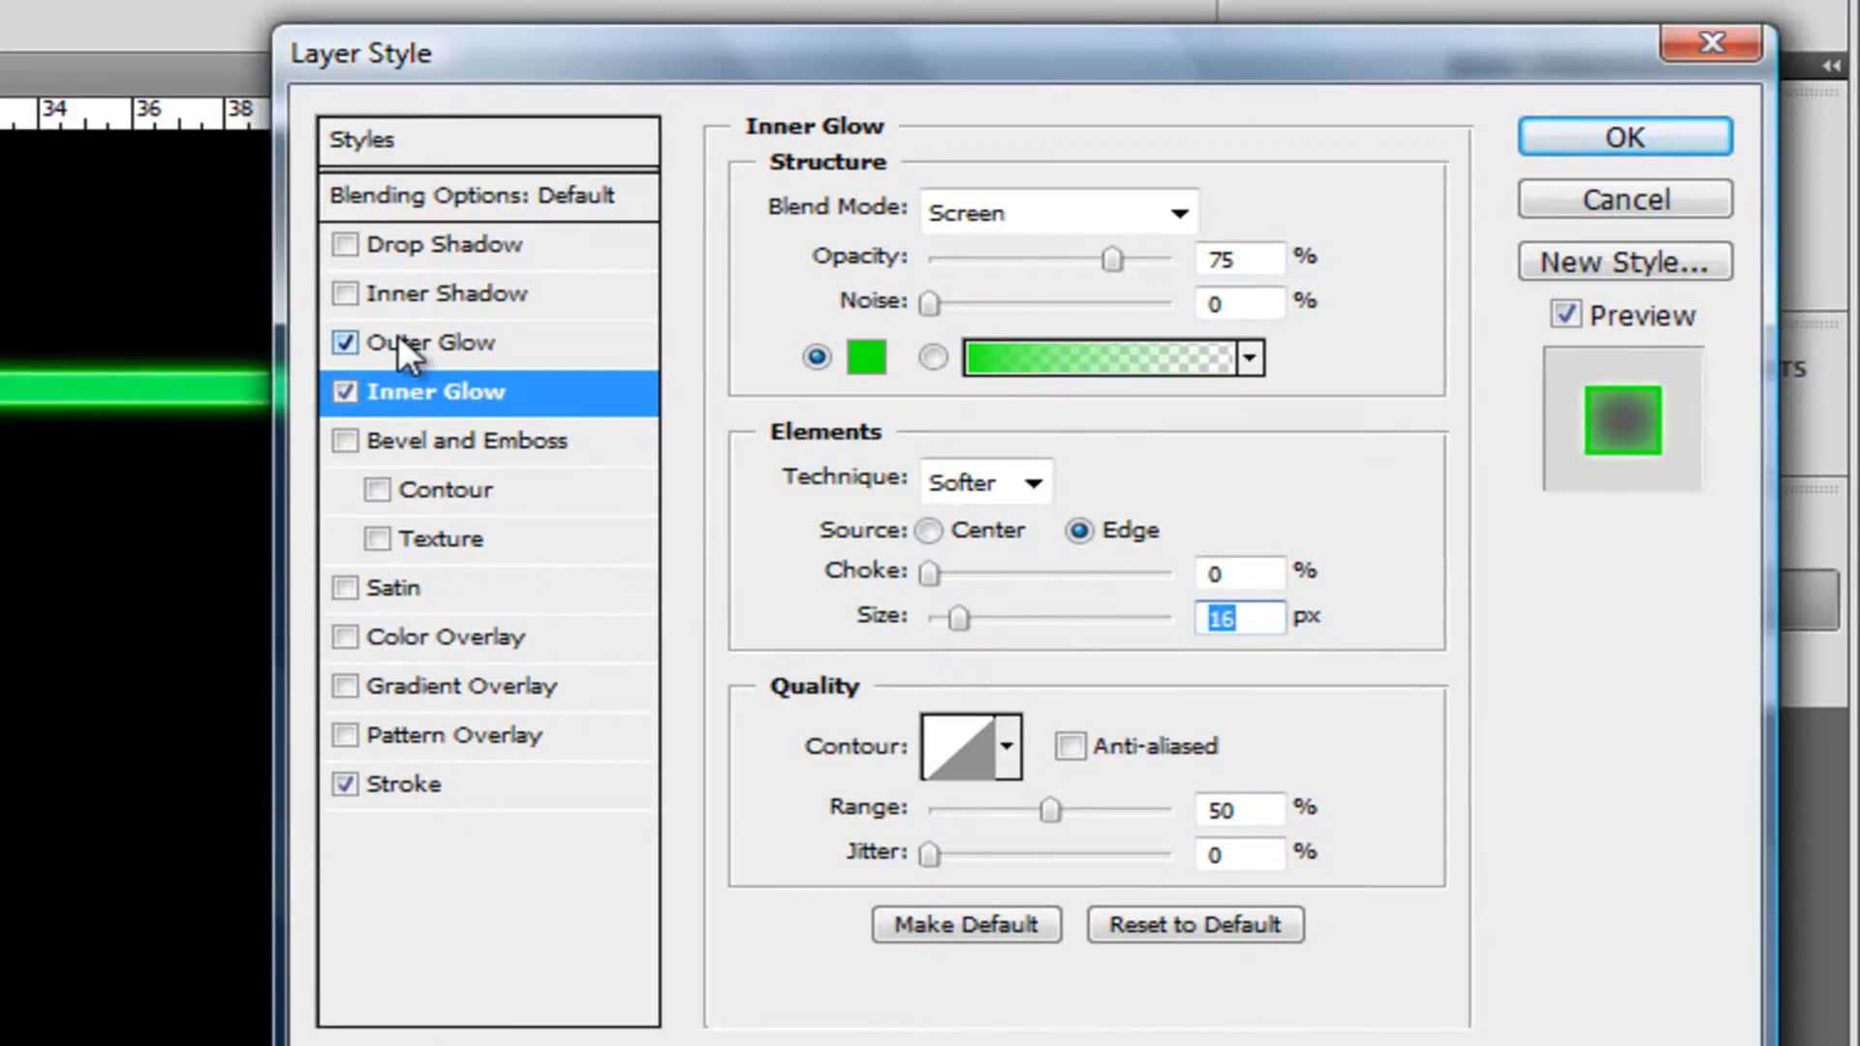
pyautogui.click(414, 334)
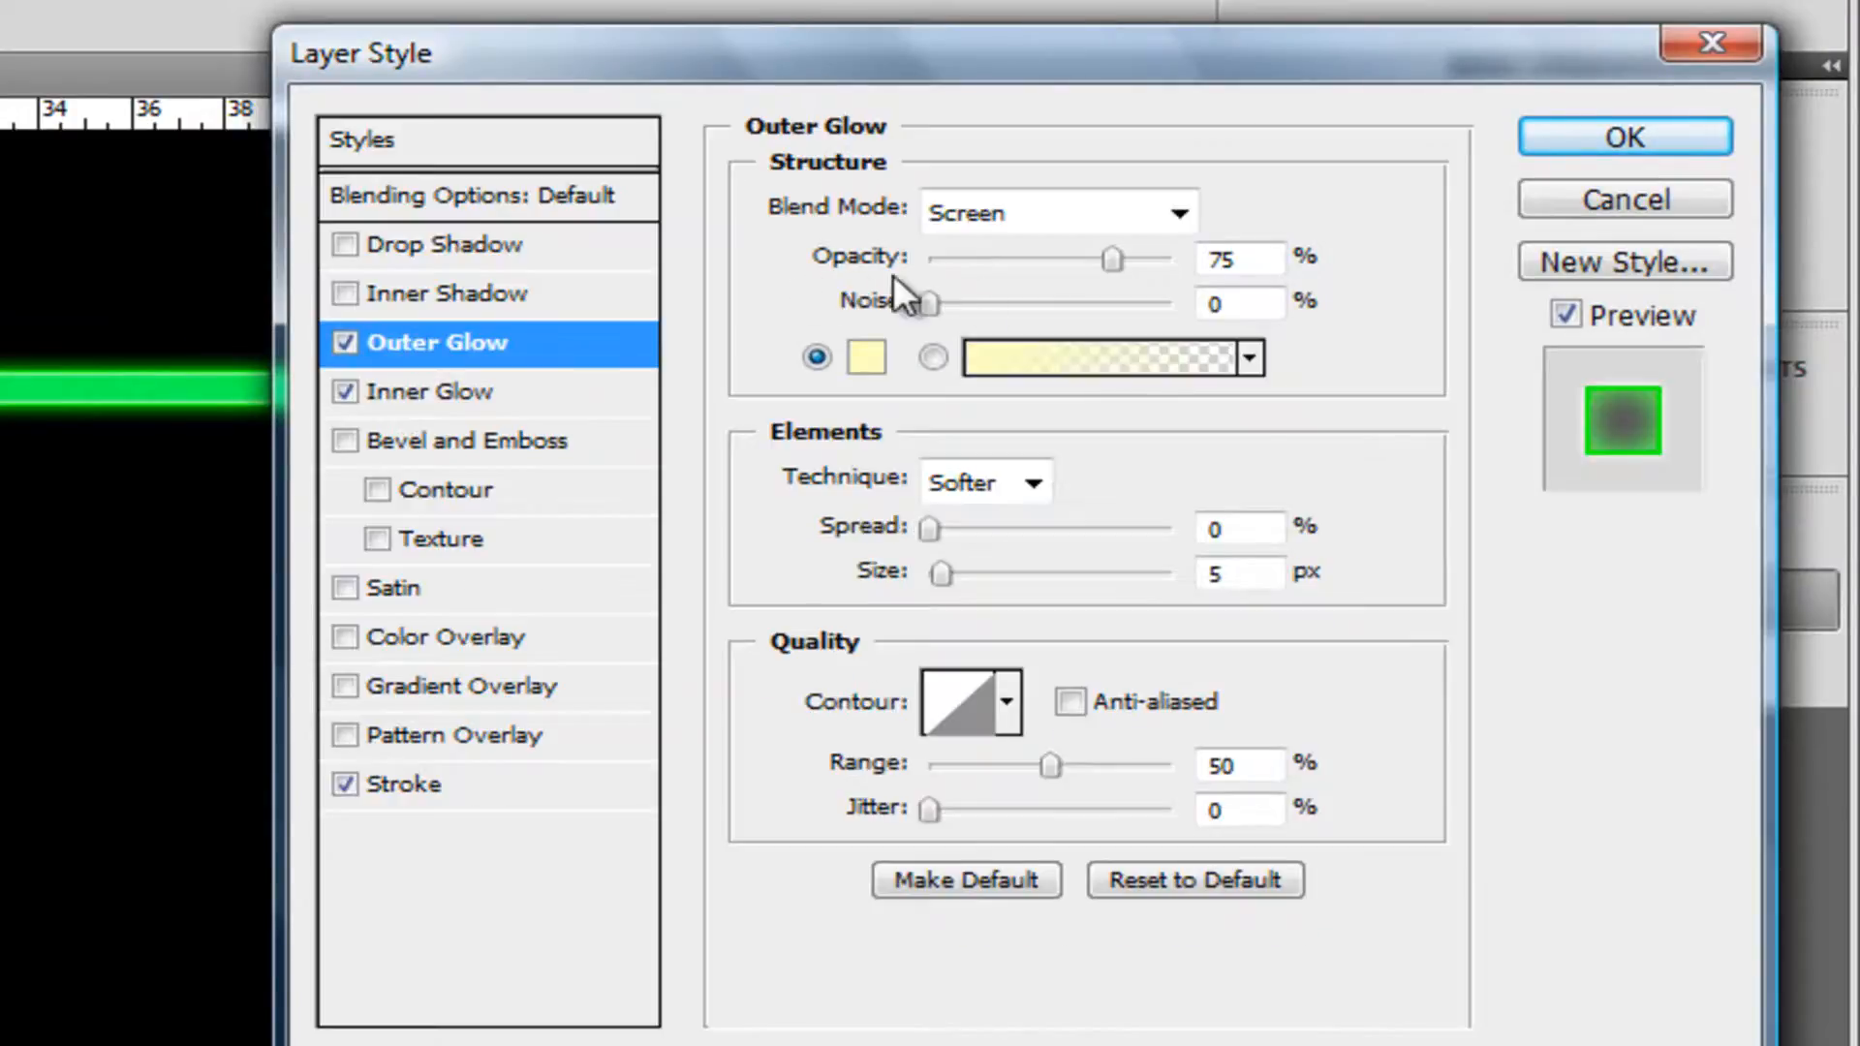
pyautogui.click(872, 357)
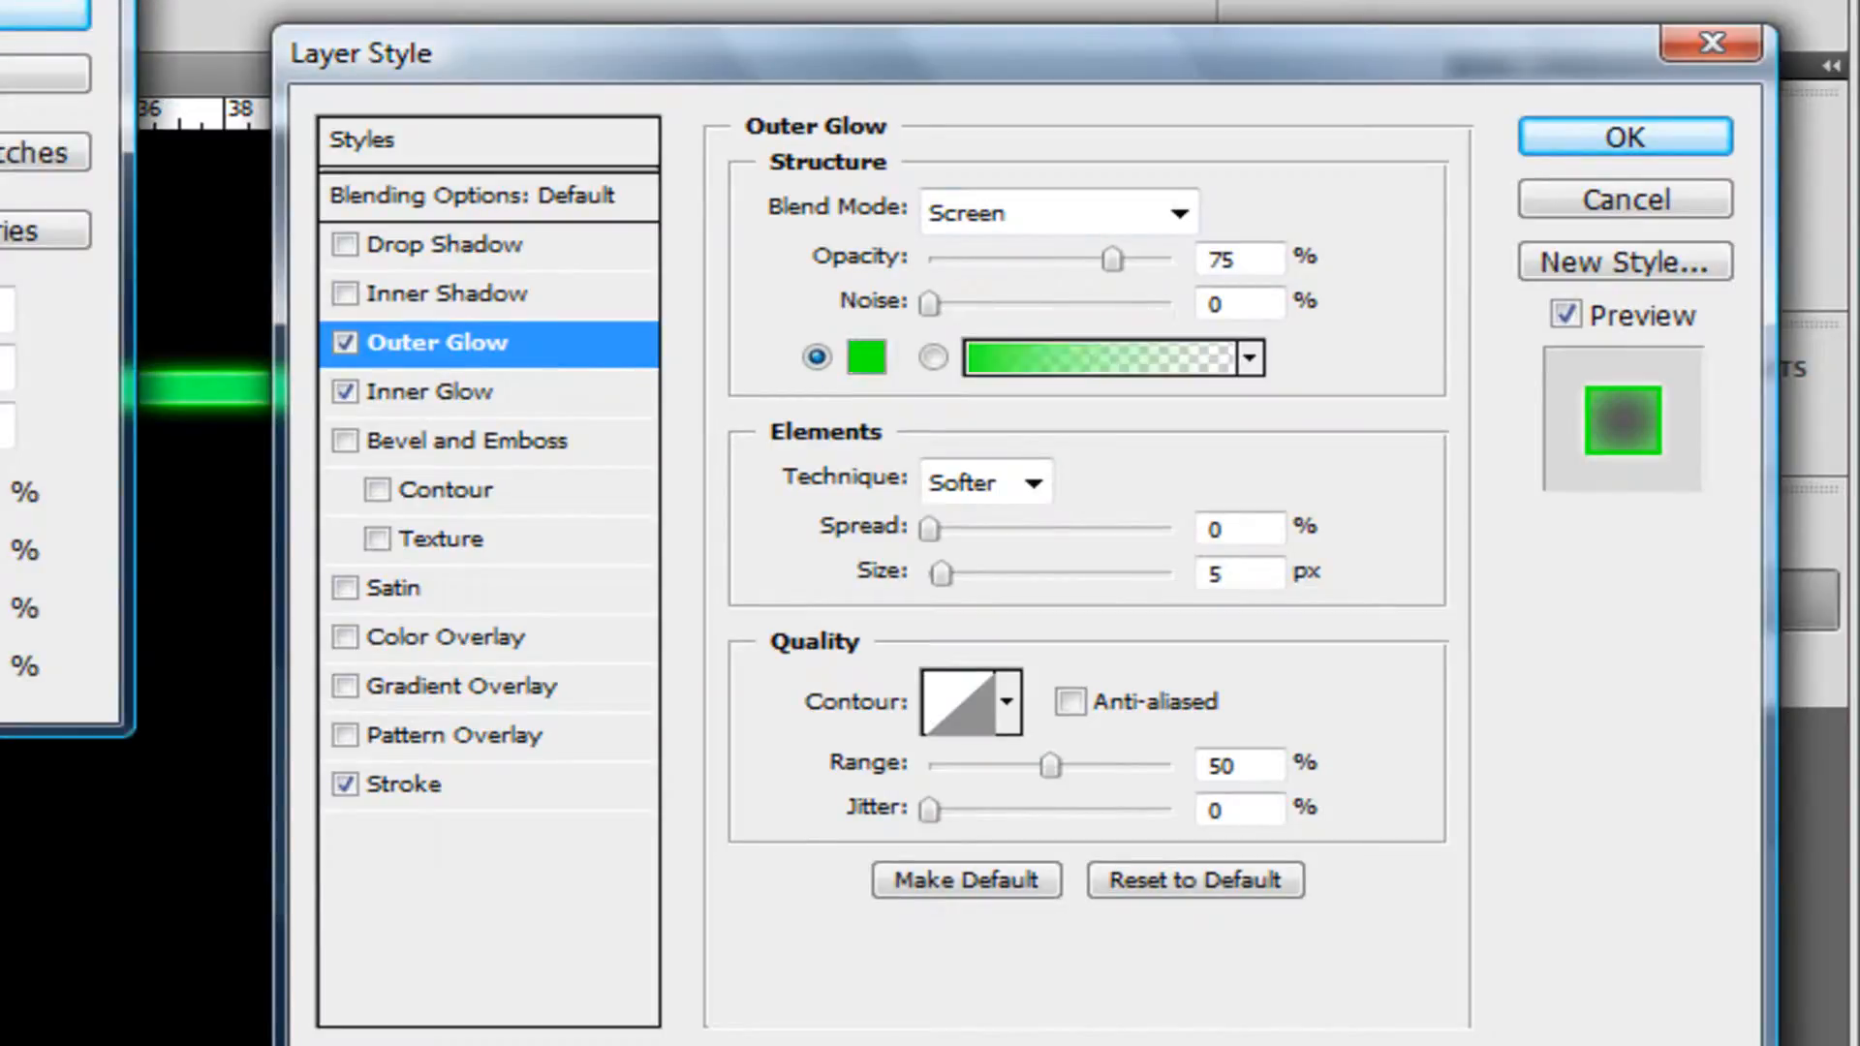
pyautogui.click(44, 9)
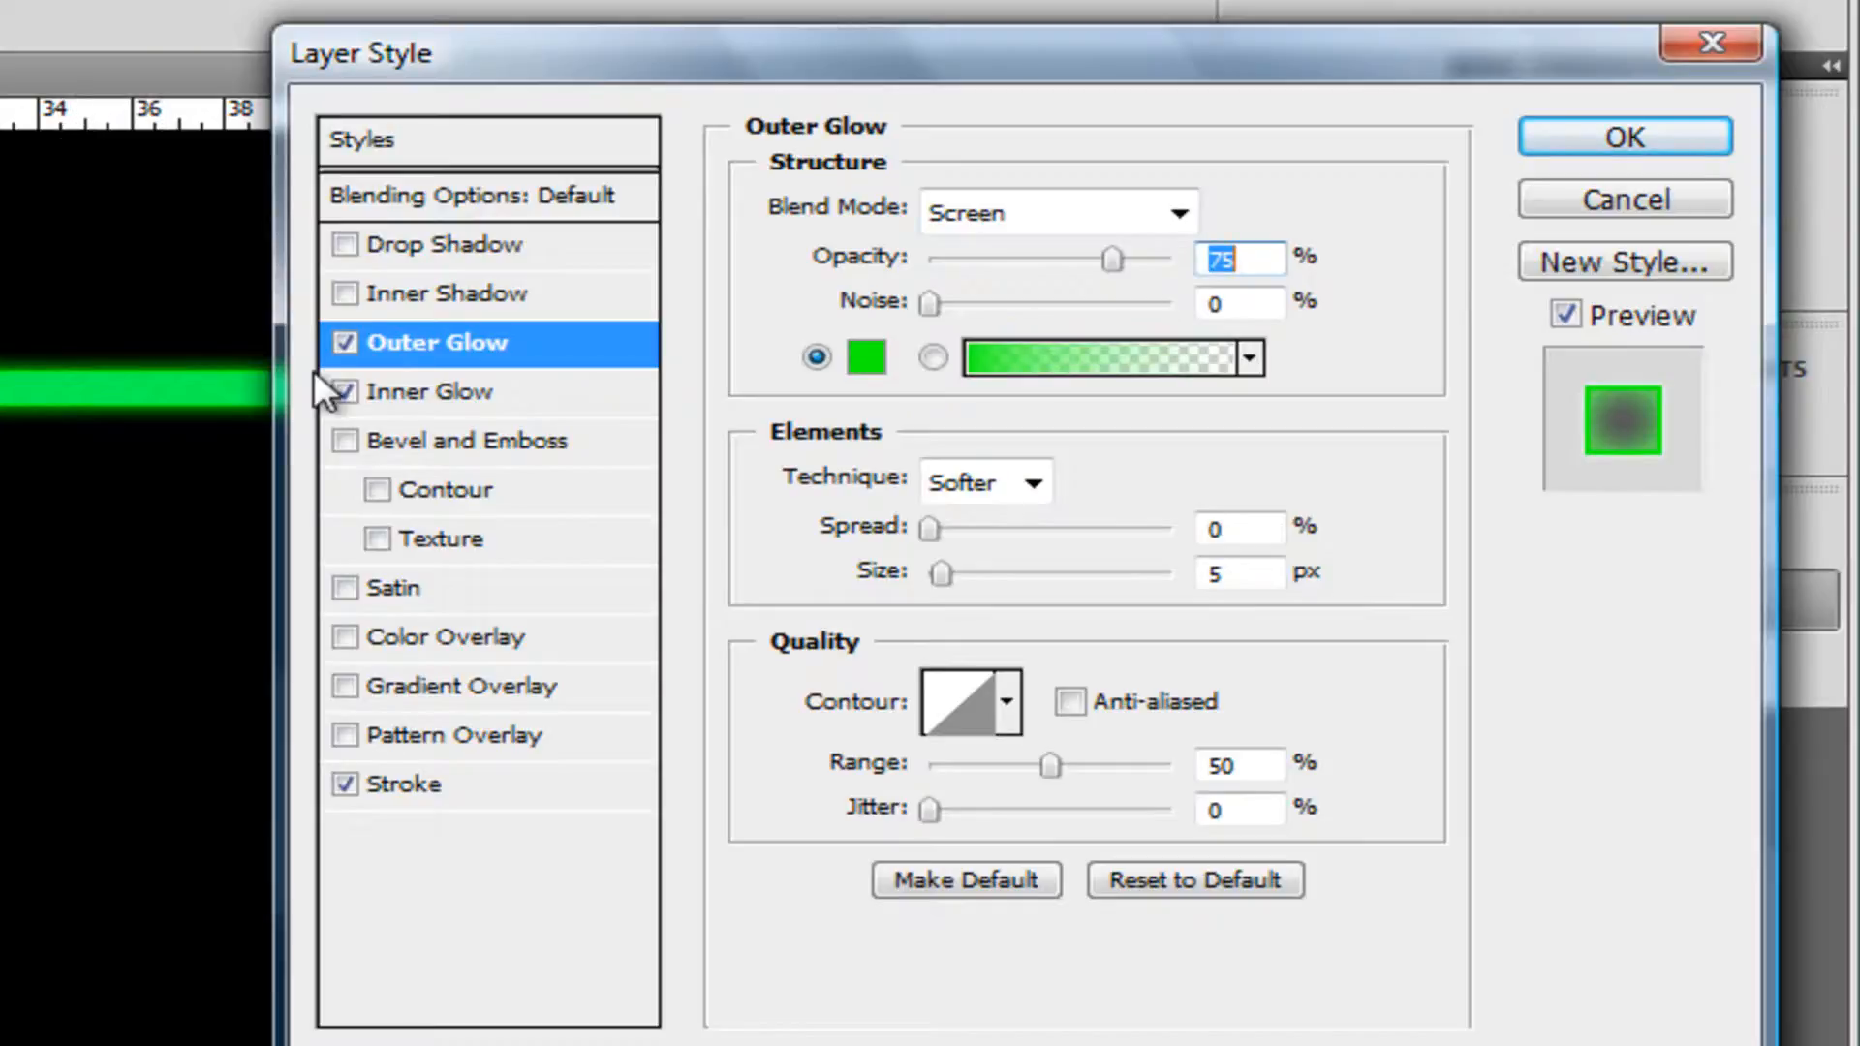
pyautogui.click(392, 397)
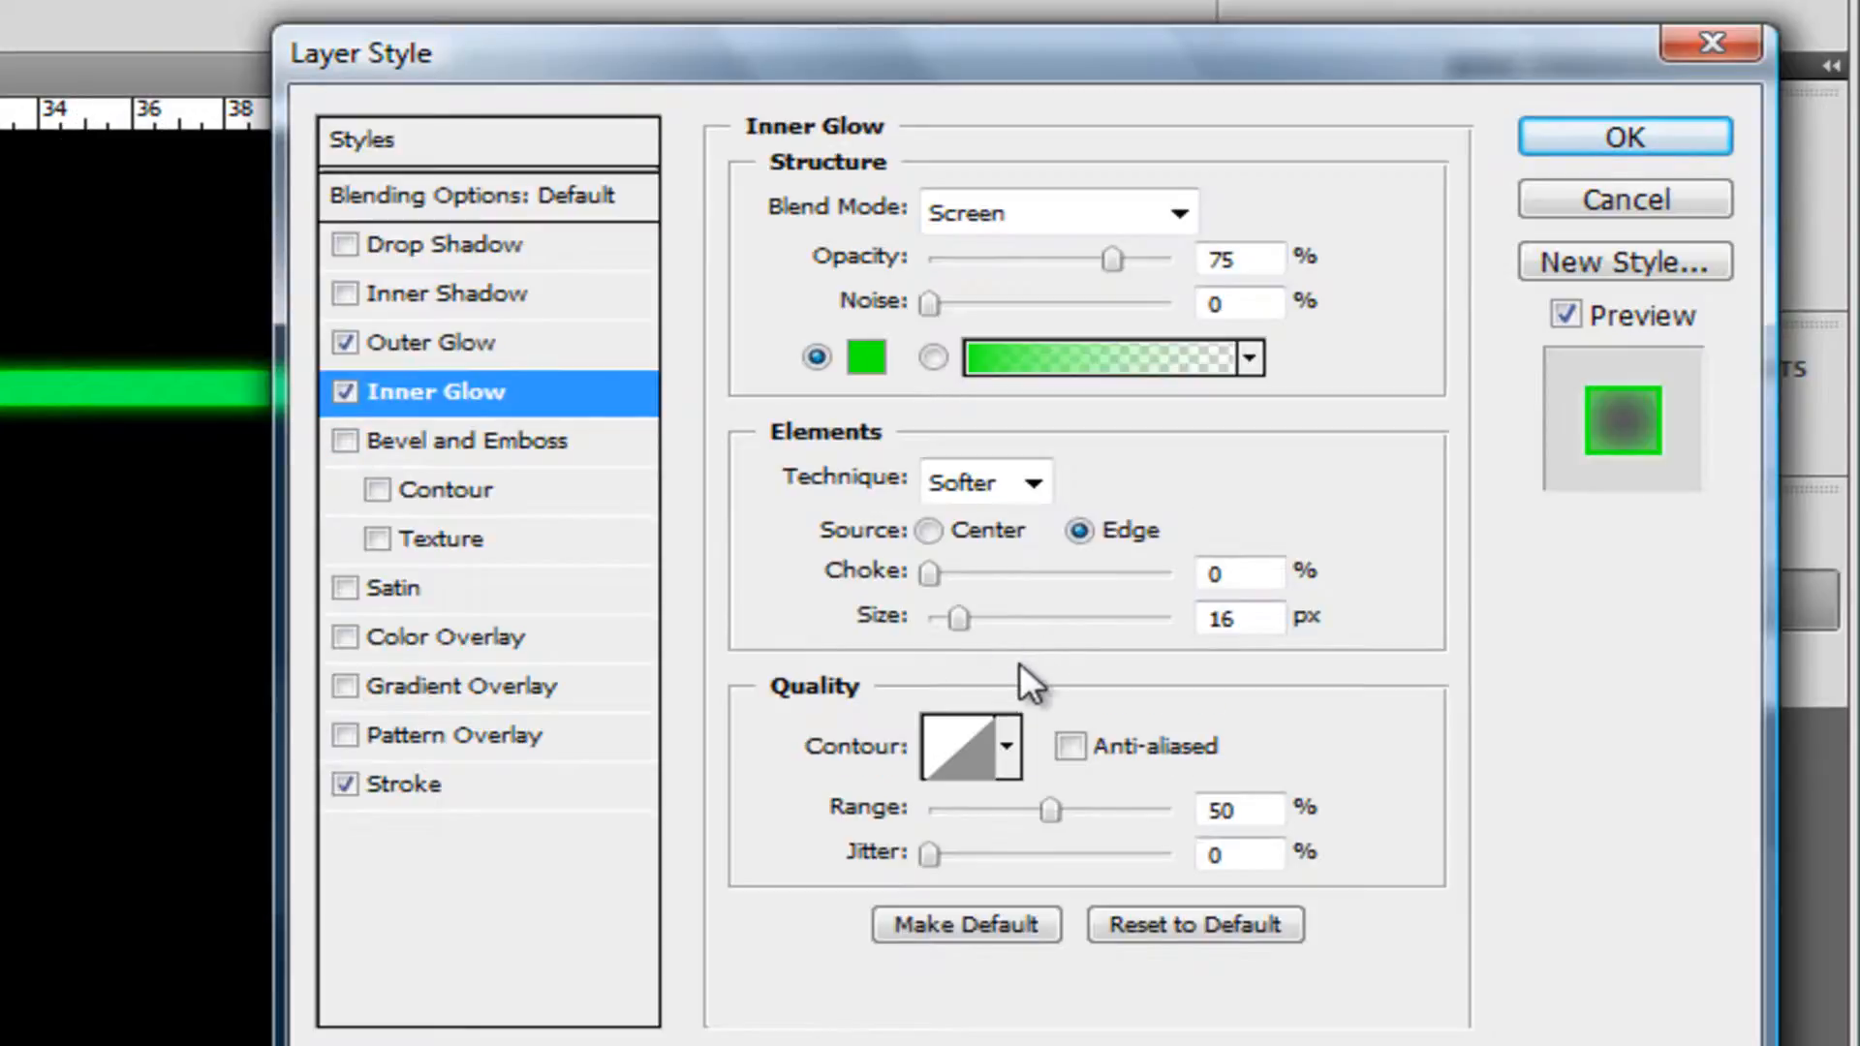
pyautogui.moveTo(961, 614); pyautogui.dragTo(948, 608)
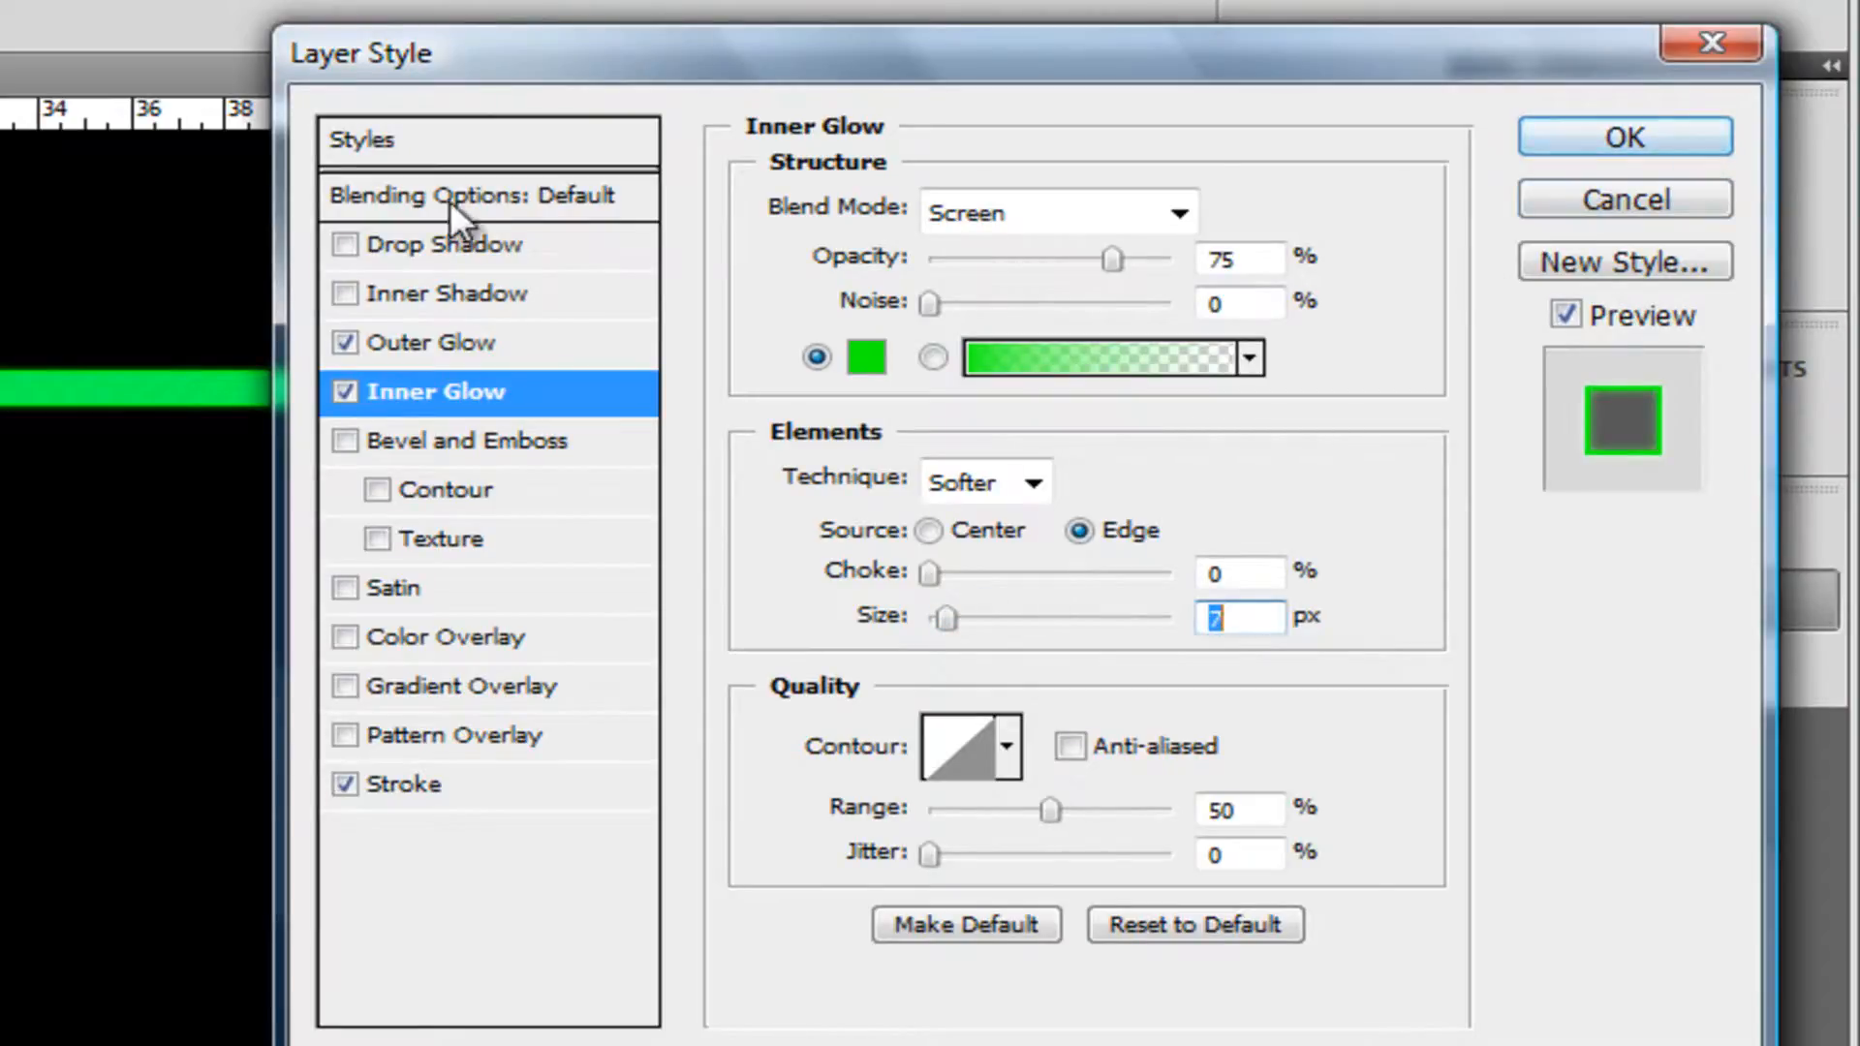
# - Add a drop shadow with a size of 18 px to Layer 1, apply the layer style and check the content boxes
pyautogui.click(346, 244)
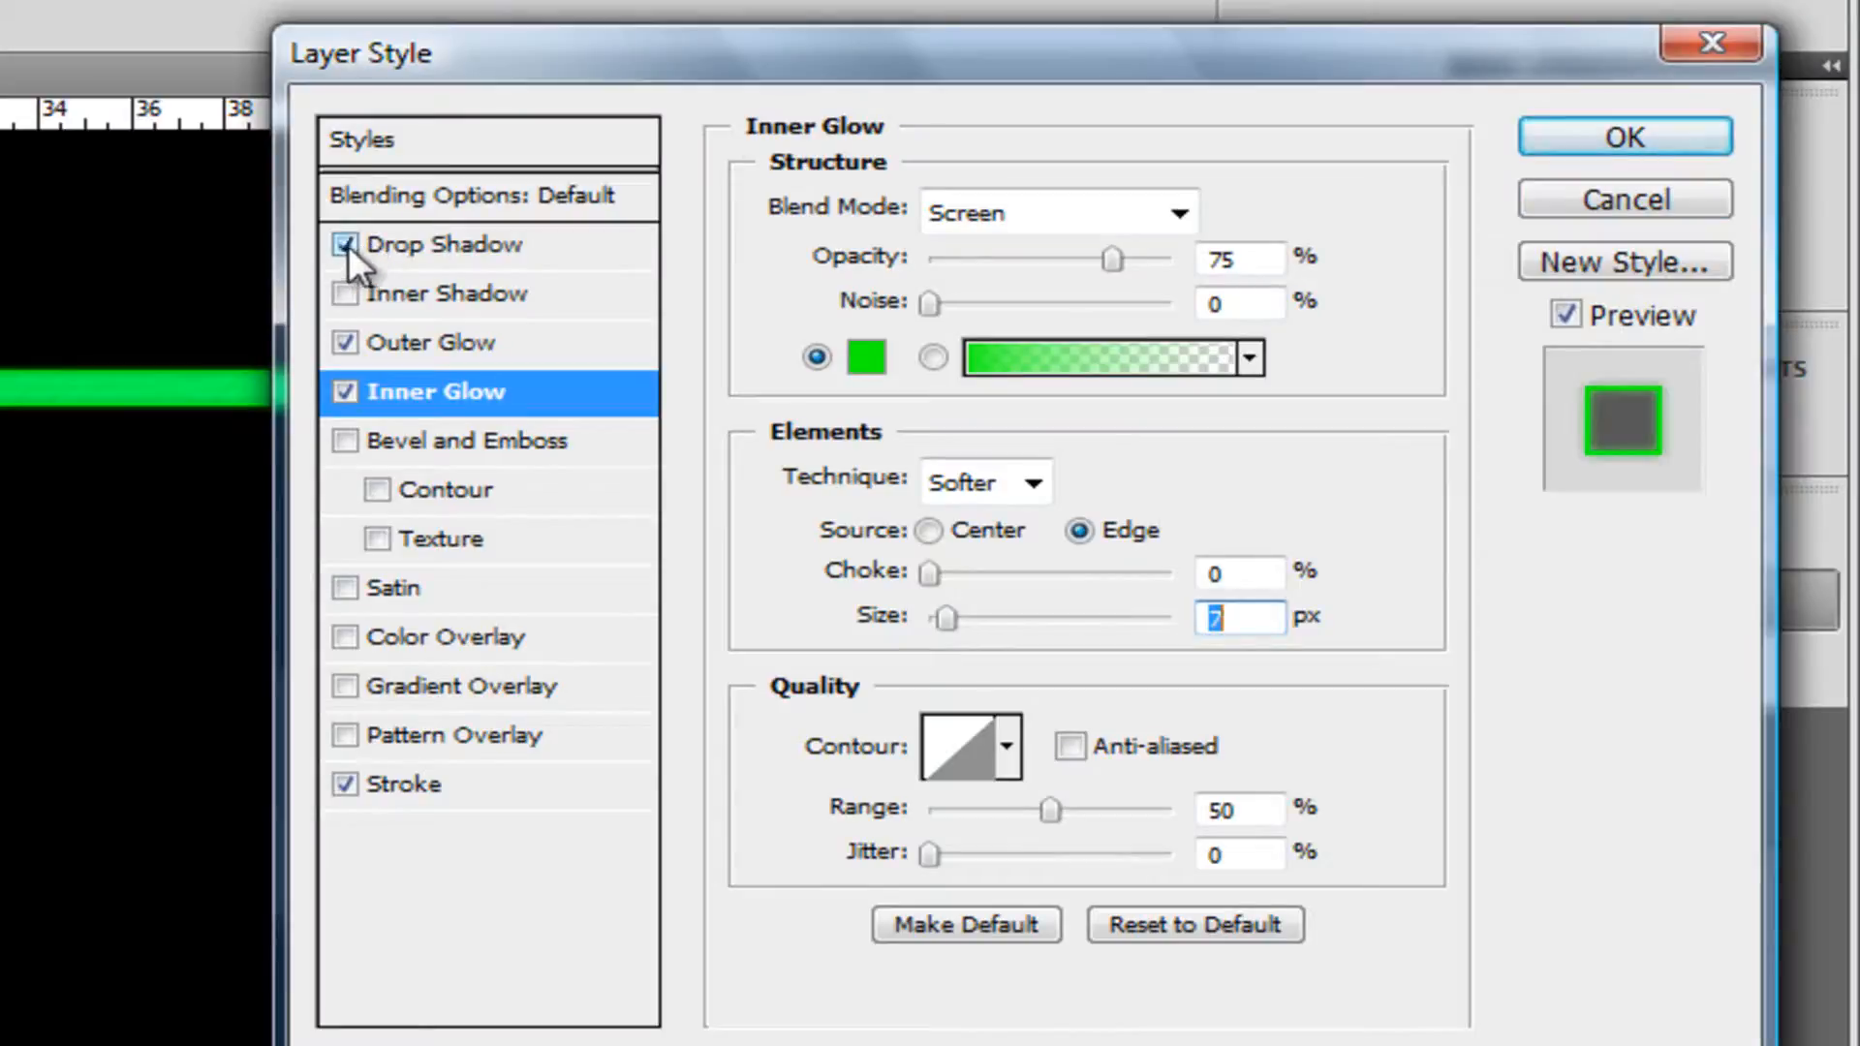
pyautogui.click(411, 237)
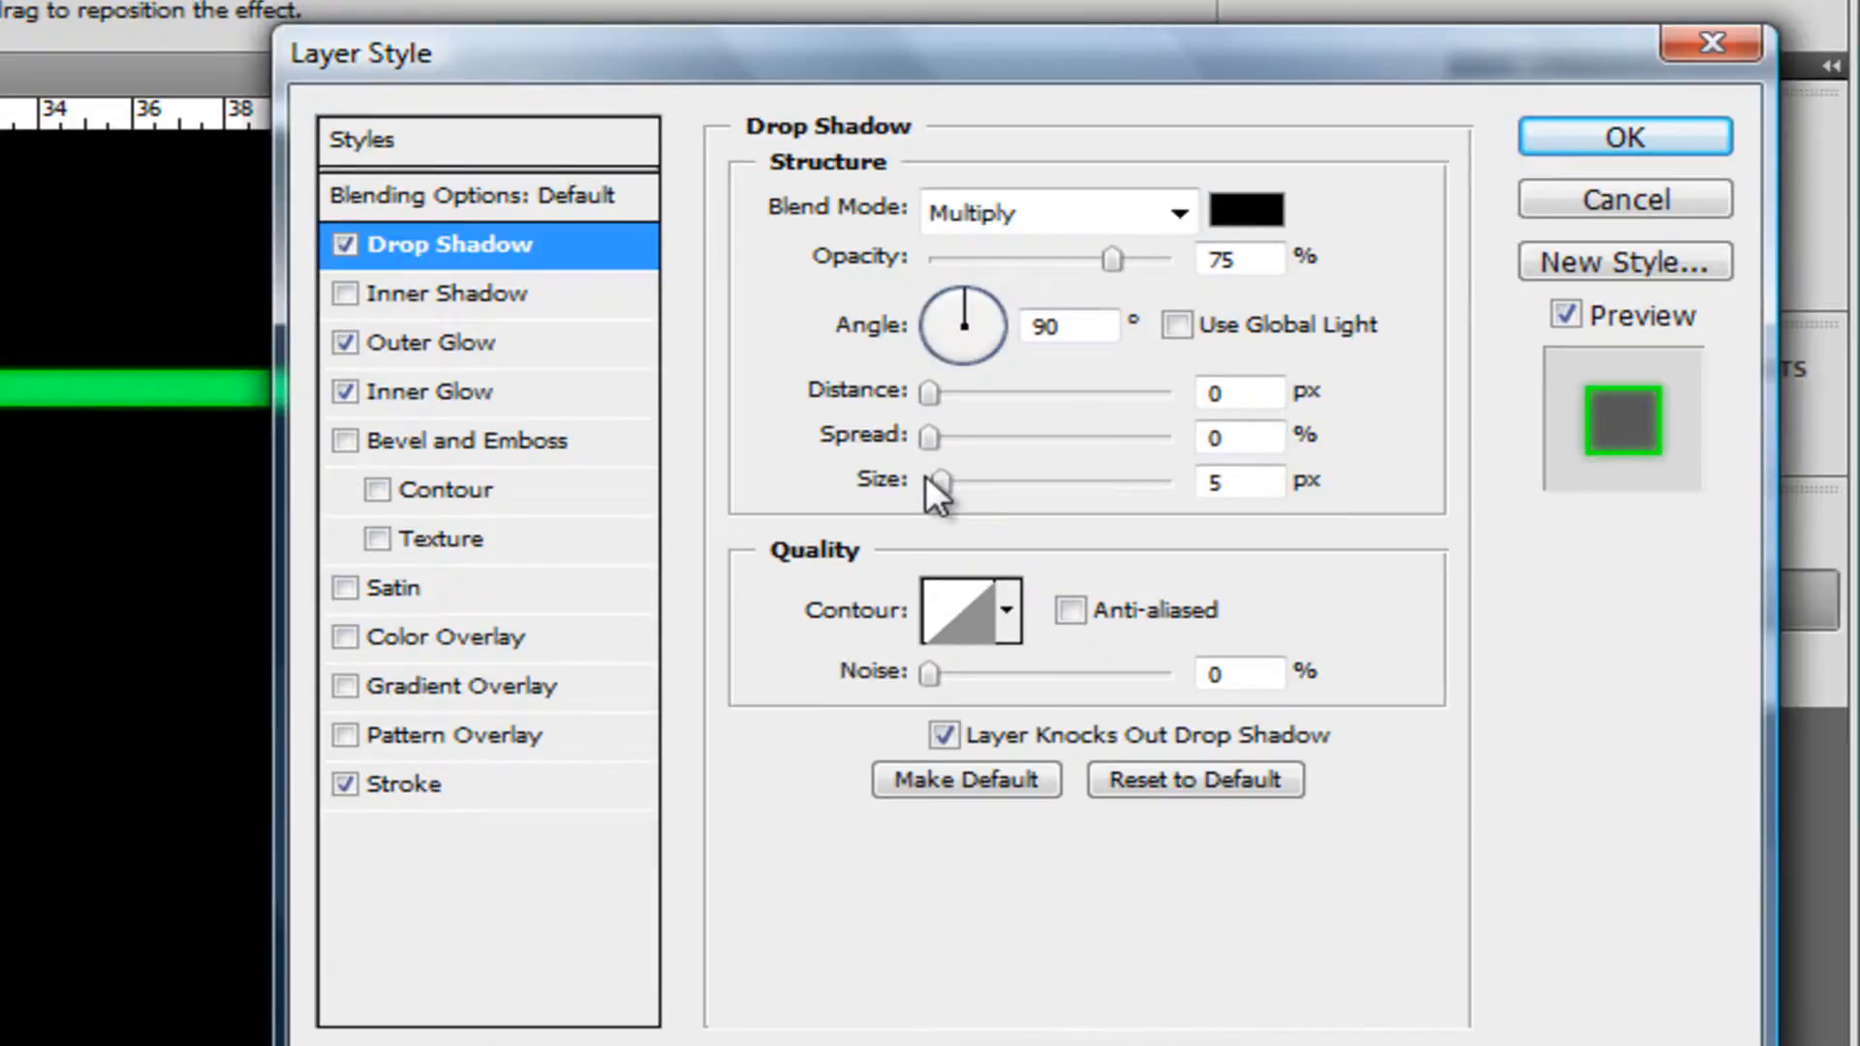
pyautogui.moveTo(943, 485); pyautogui.dragTo(961, 485)
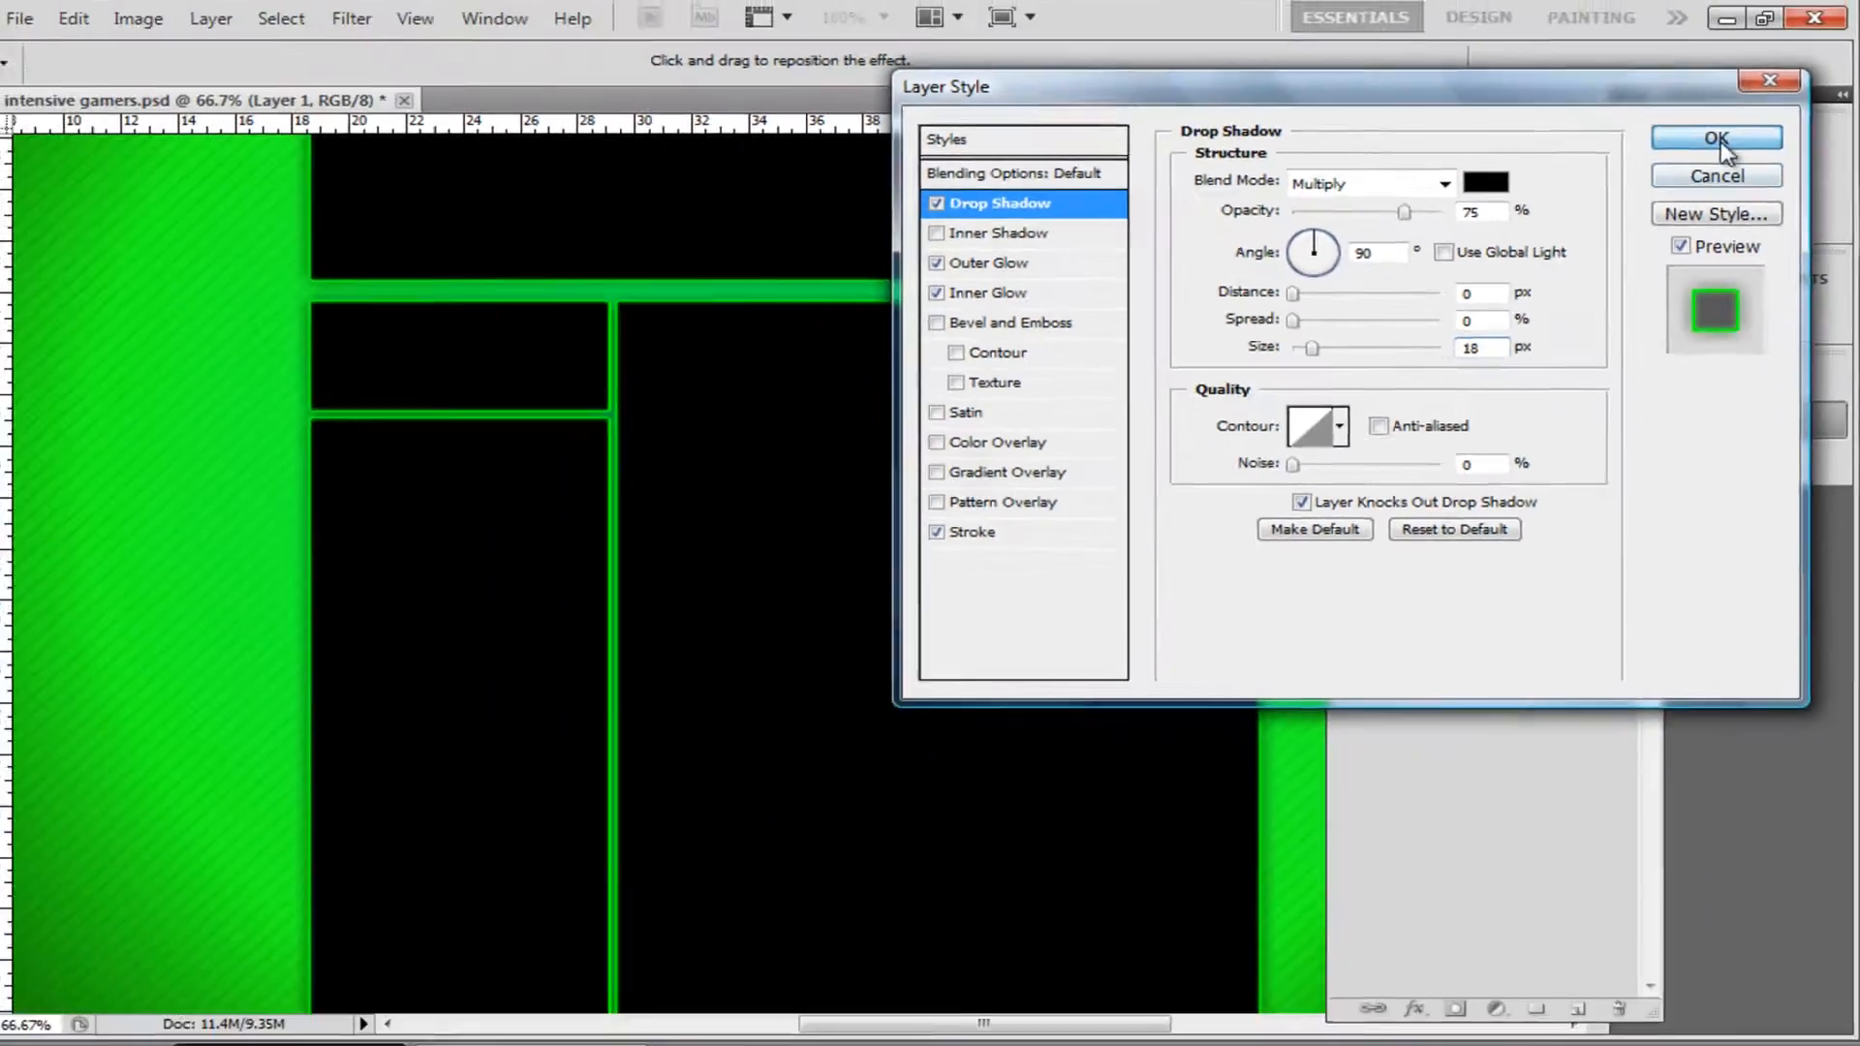
pyautogui.click(1627, 139)
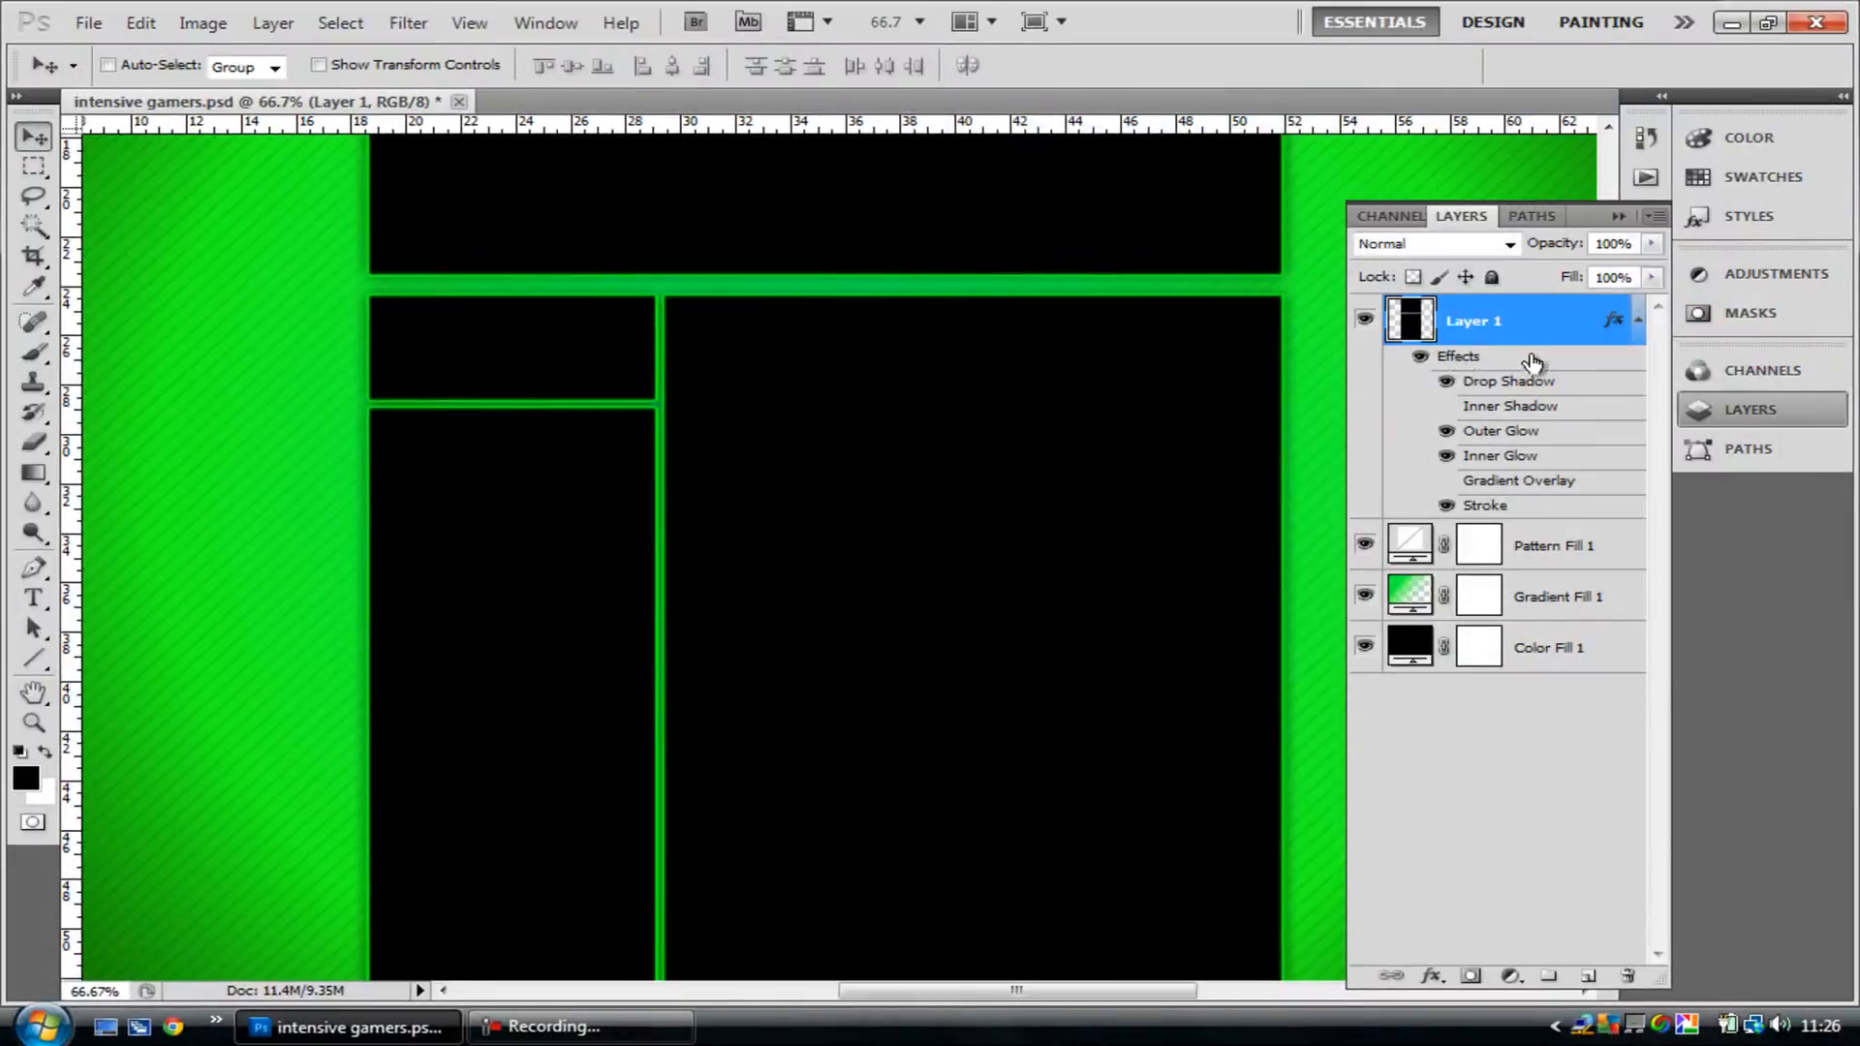
pyautogui.click(1759, 416)
pyautogui.moveTo(1602, 554)
pyautogui.mouseDown()
pyautogui.moveTo(1577, 432)
pyautogui.moveTo(1603, 545)
pyautogui.mouseUp()
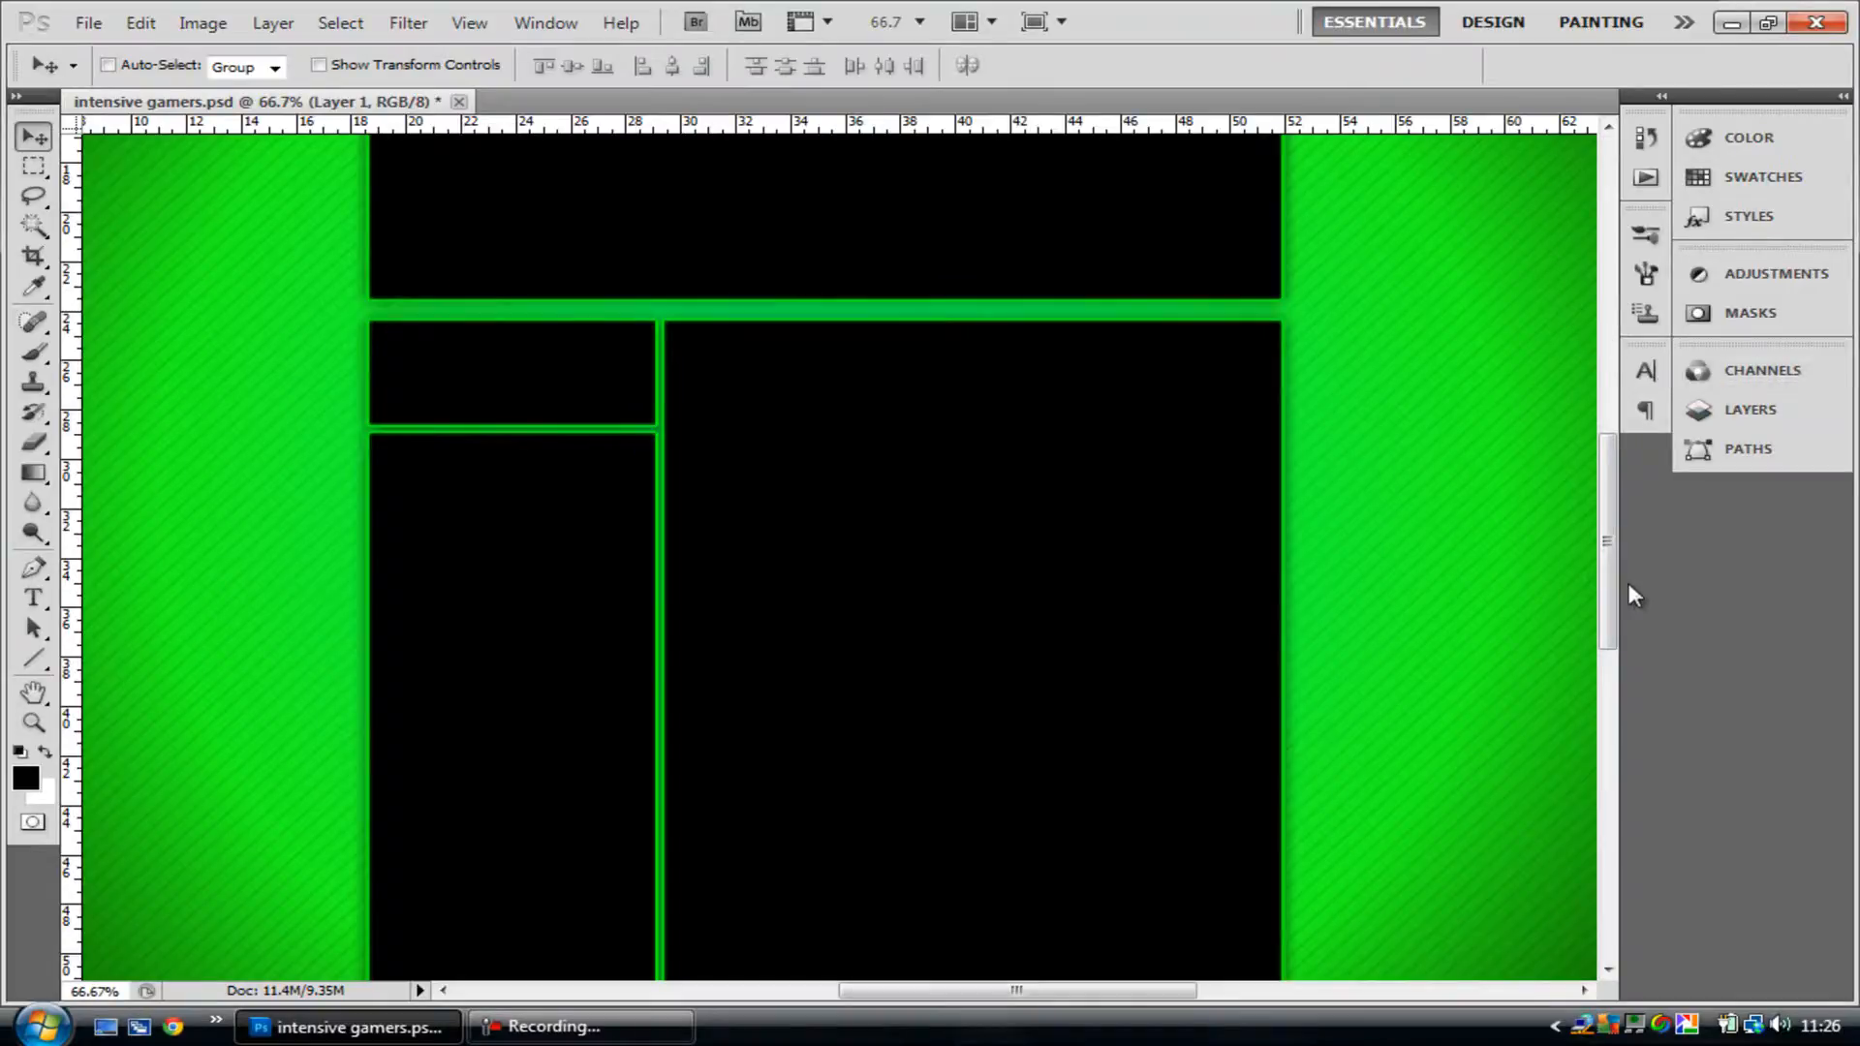
pyautogui.moveTo(1612, 591); pyautogui.dragTo(1603, 489)
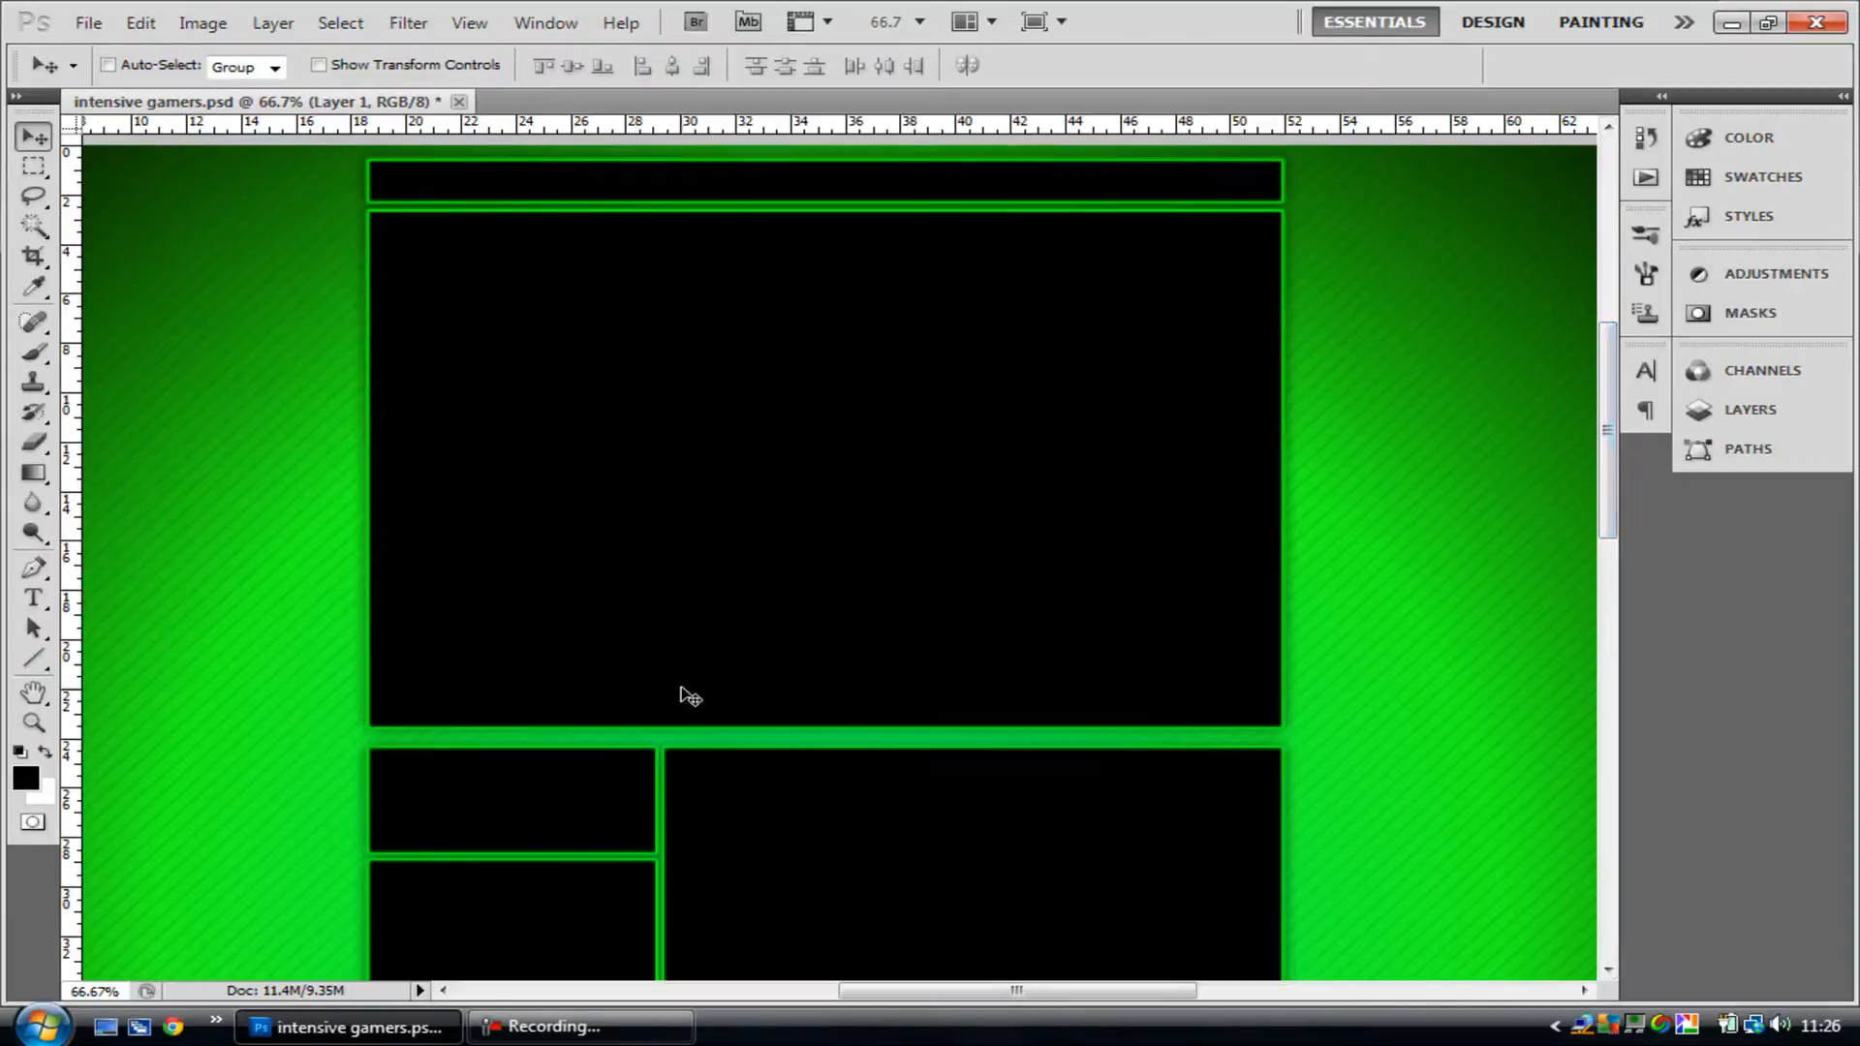
# - Create a new layer above Layer 1, clip it to Layer 1 with a clipping mask, and keep the new layer selected
pyautogui.click(1724, 418)
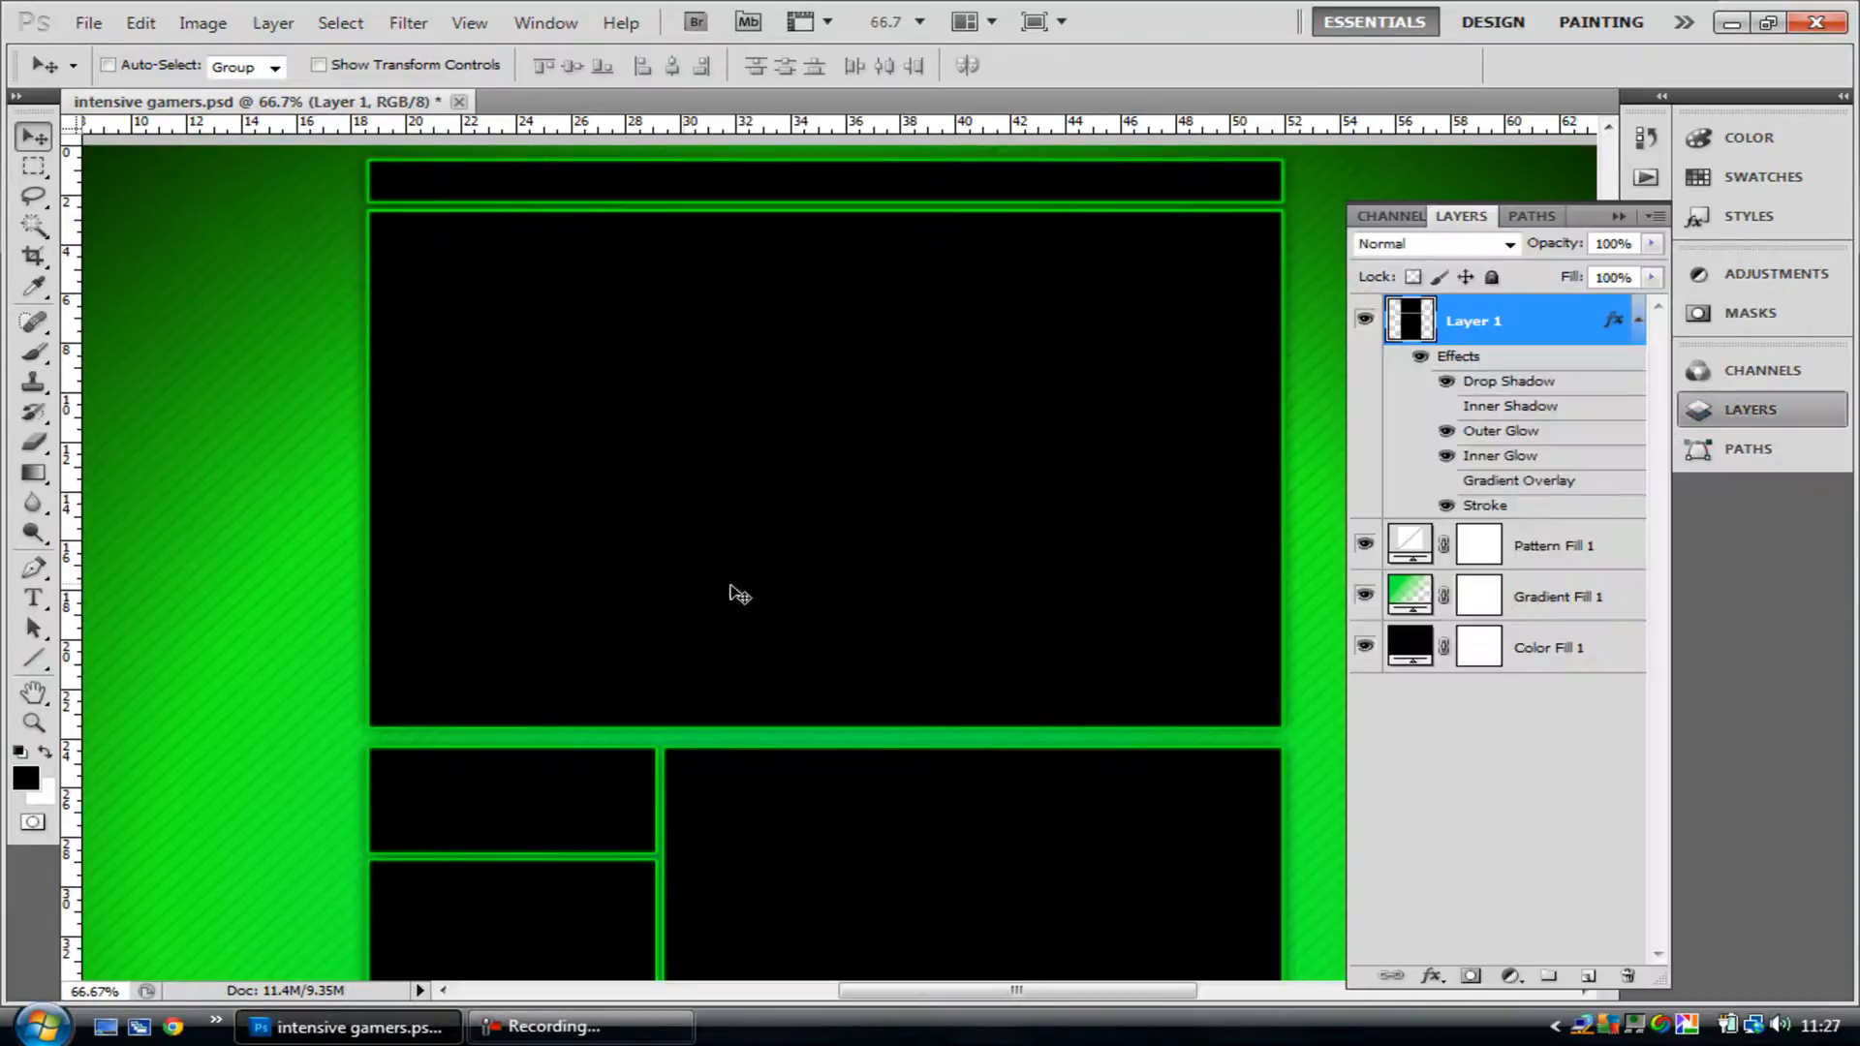
pyautogui.click(1587, 977)
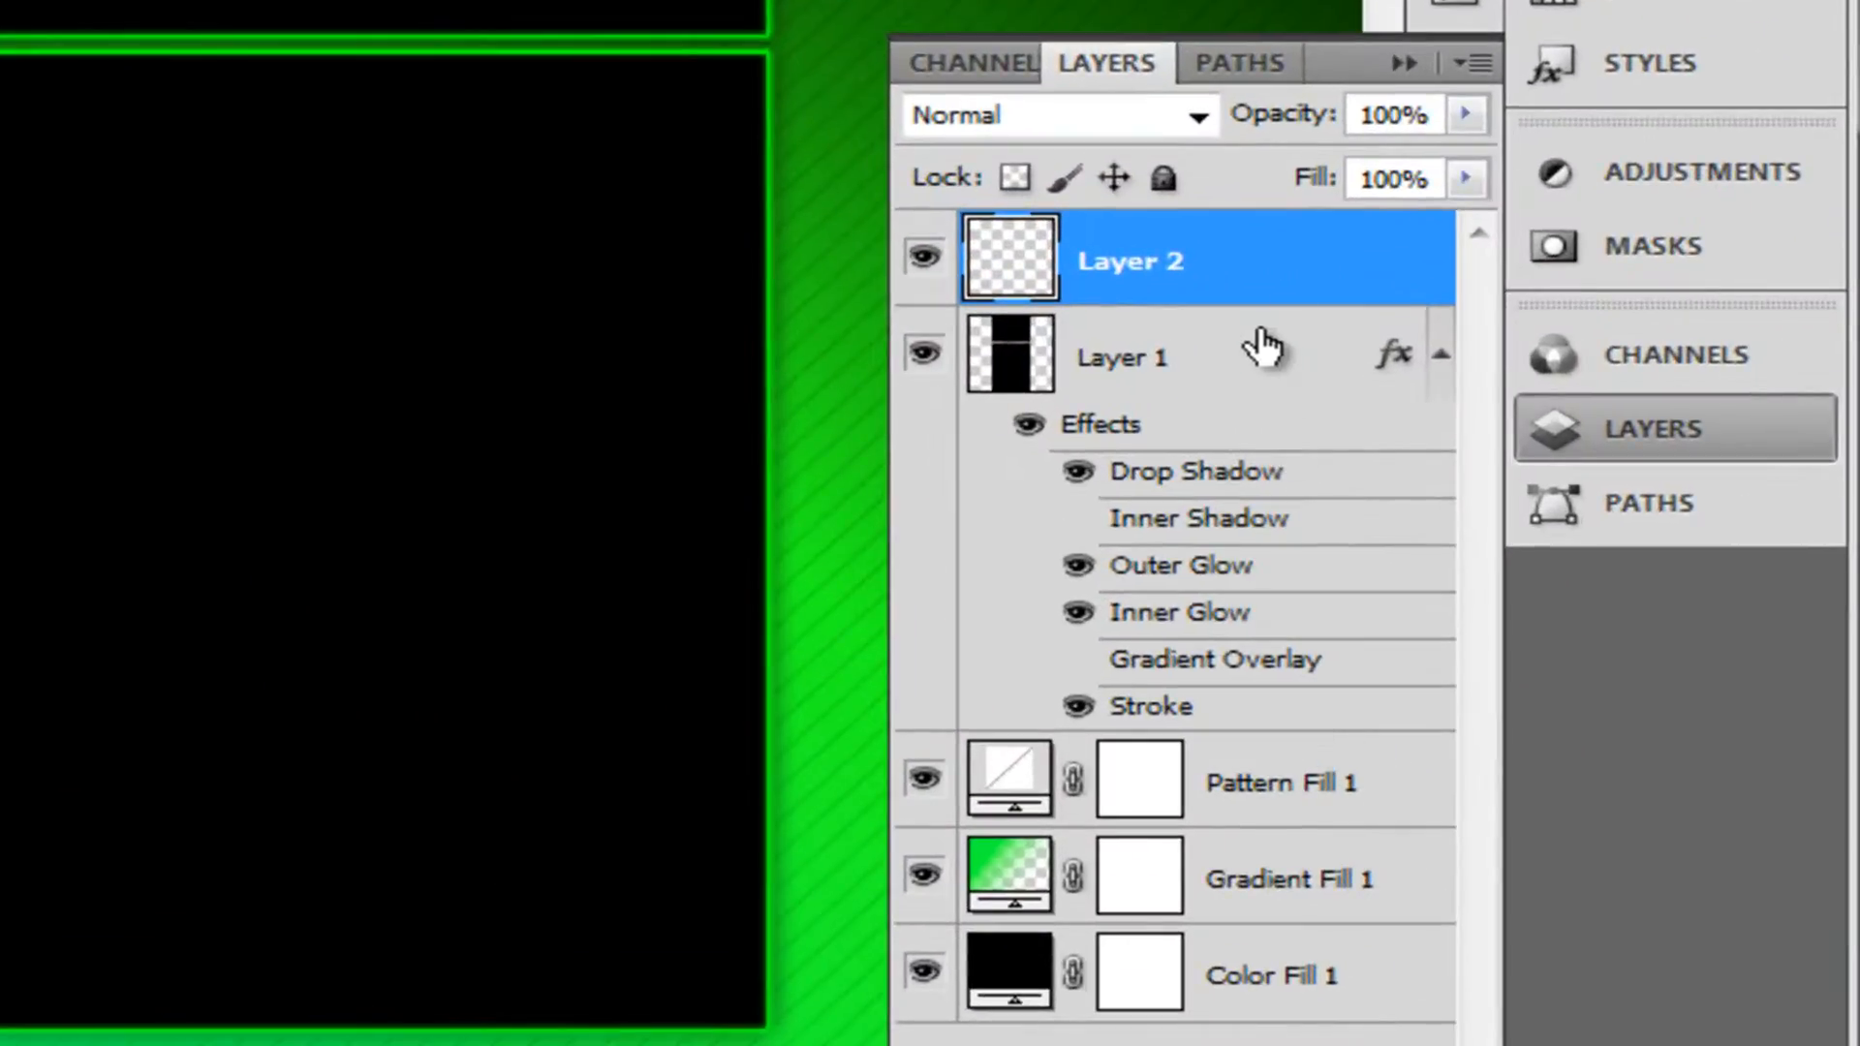
pyautogui.moveTo(1273, 351); pyautogui.dragTo(1287, 312)
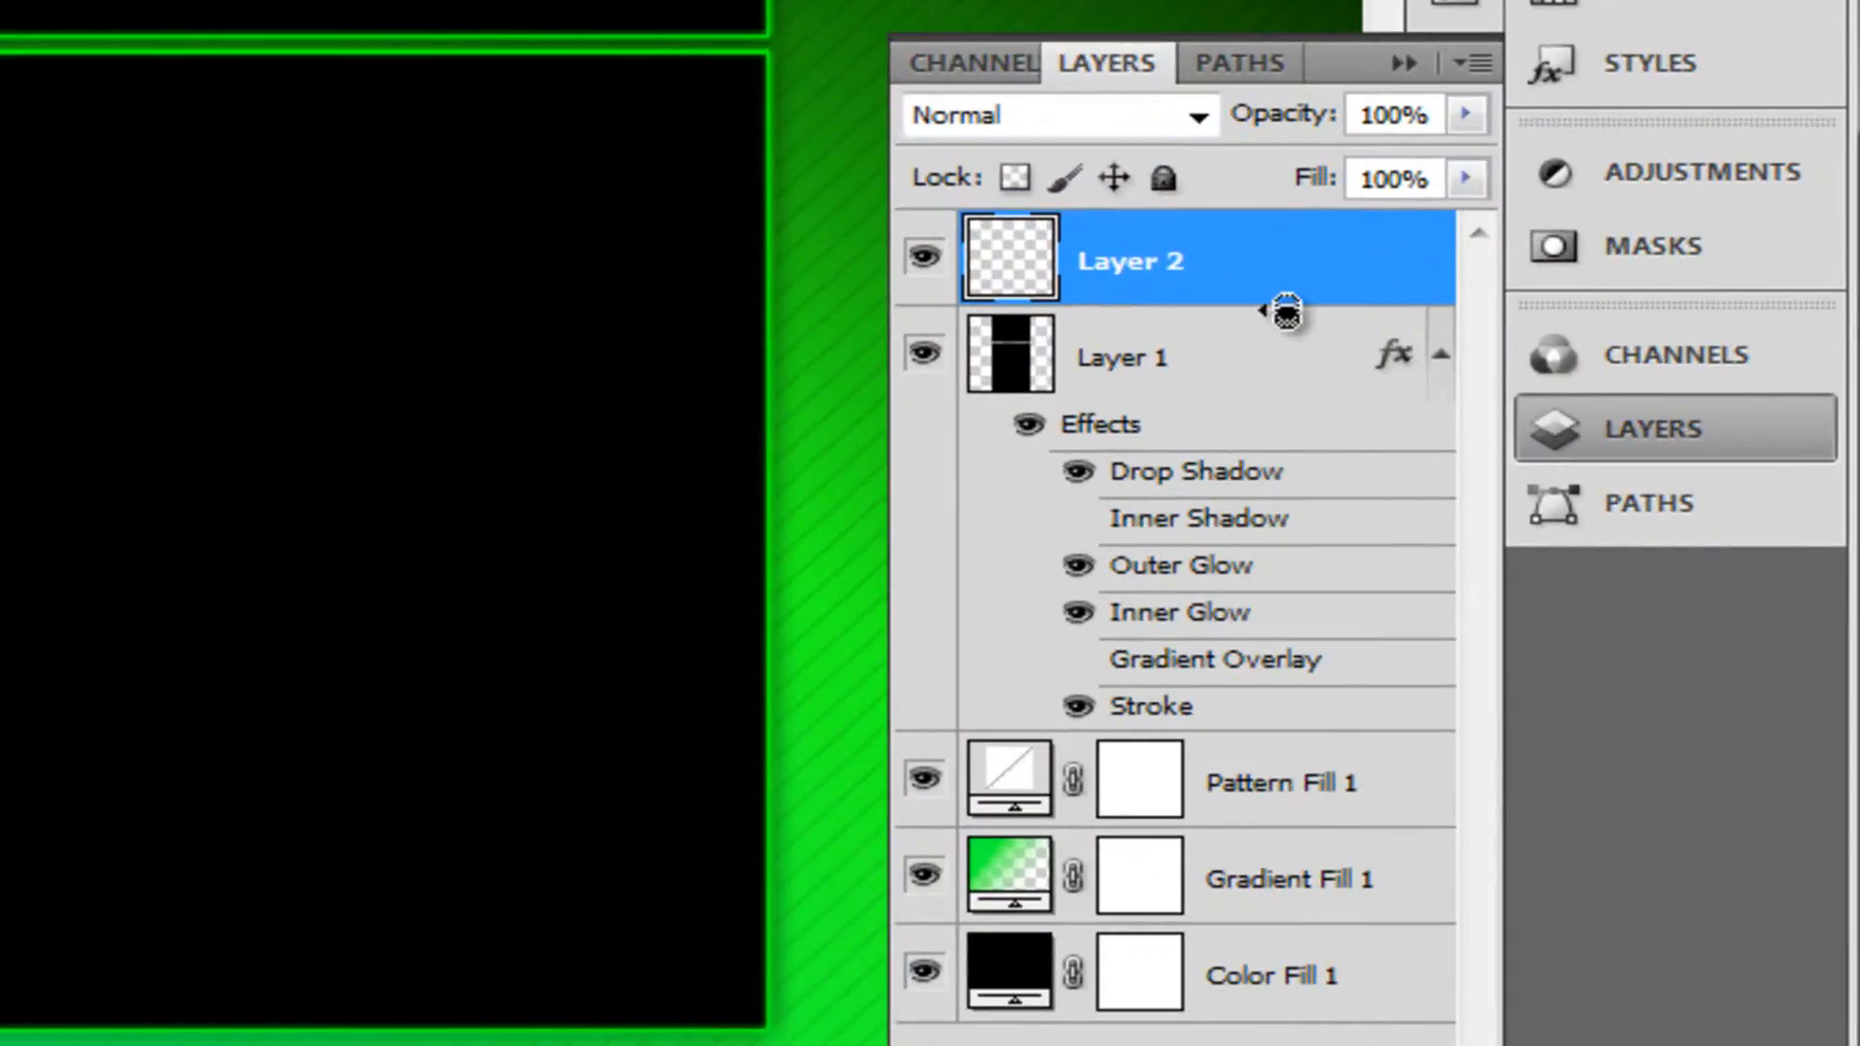
pyautogui.keyDown('alt'); pyautogui.click(1286, 312); pyautogui.keyUp('alt')
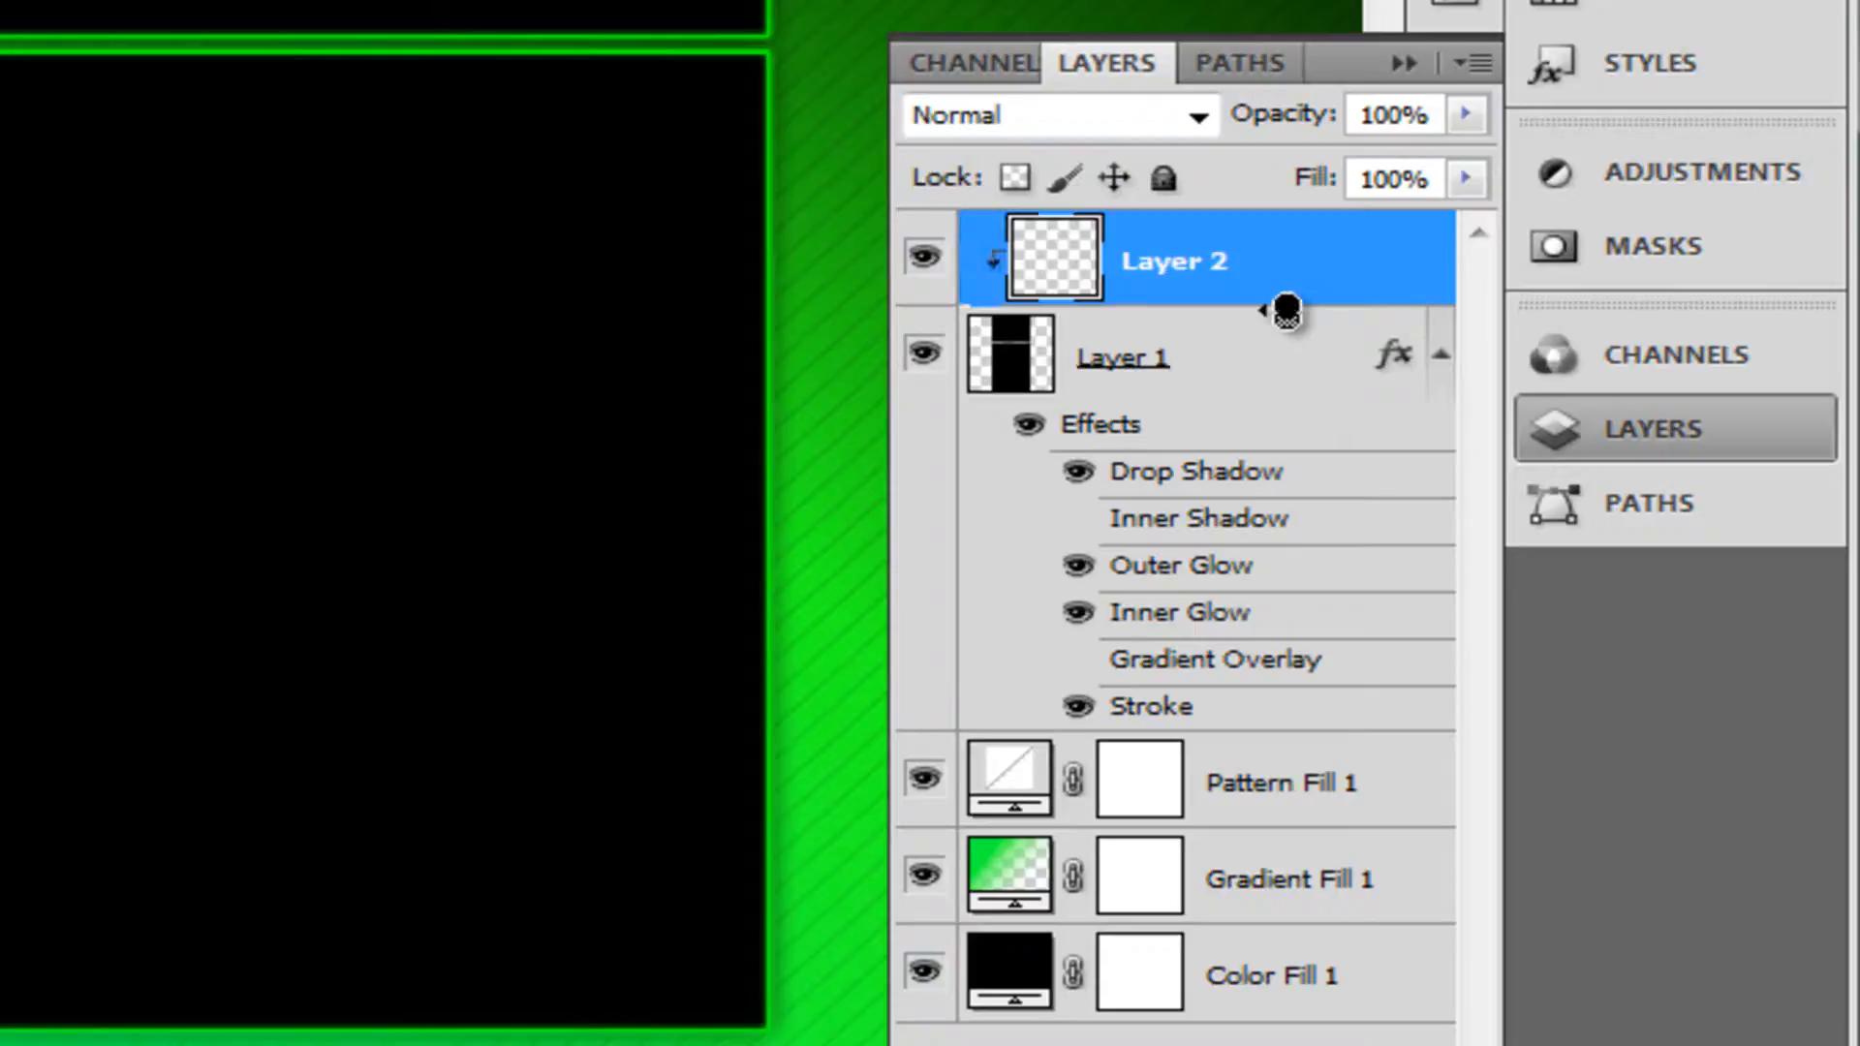
pyautogui.hotkey('ctrl', 'alt', 'g')
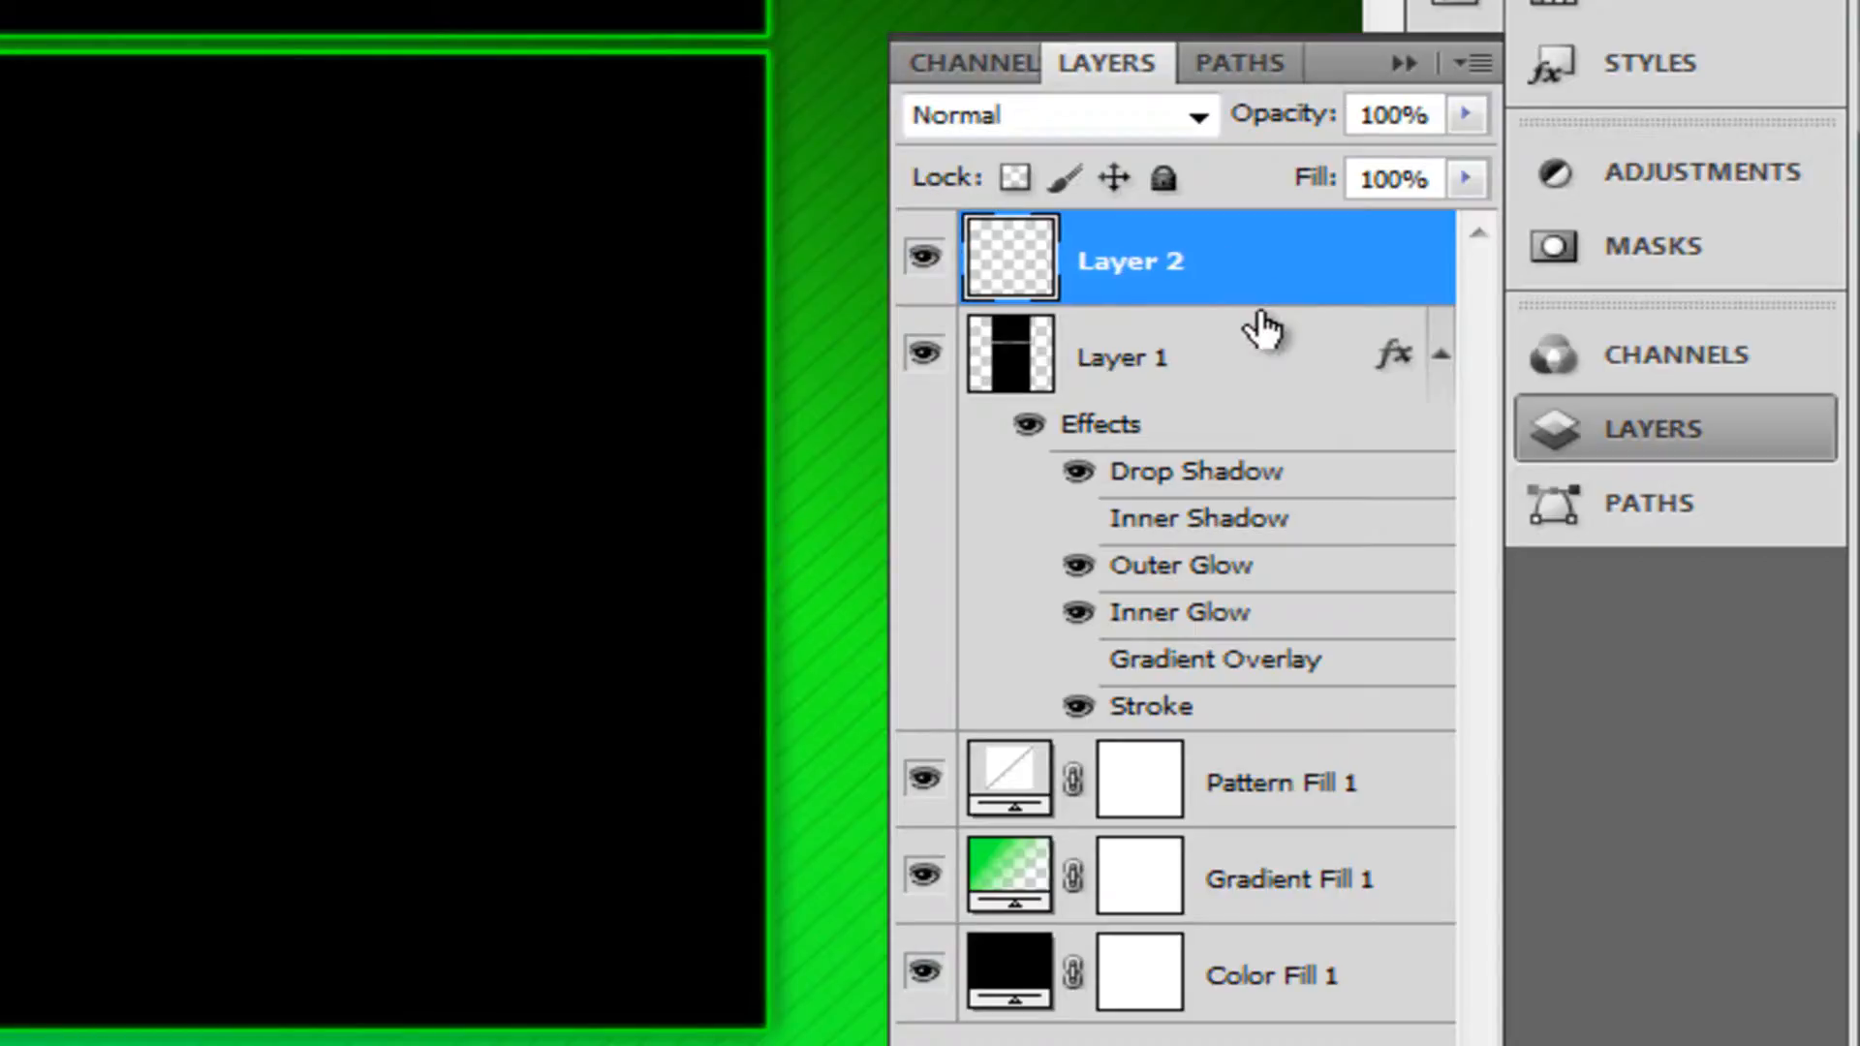
pyautogui.rightClick(1240, 263)
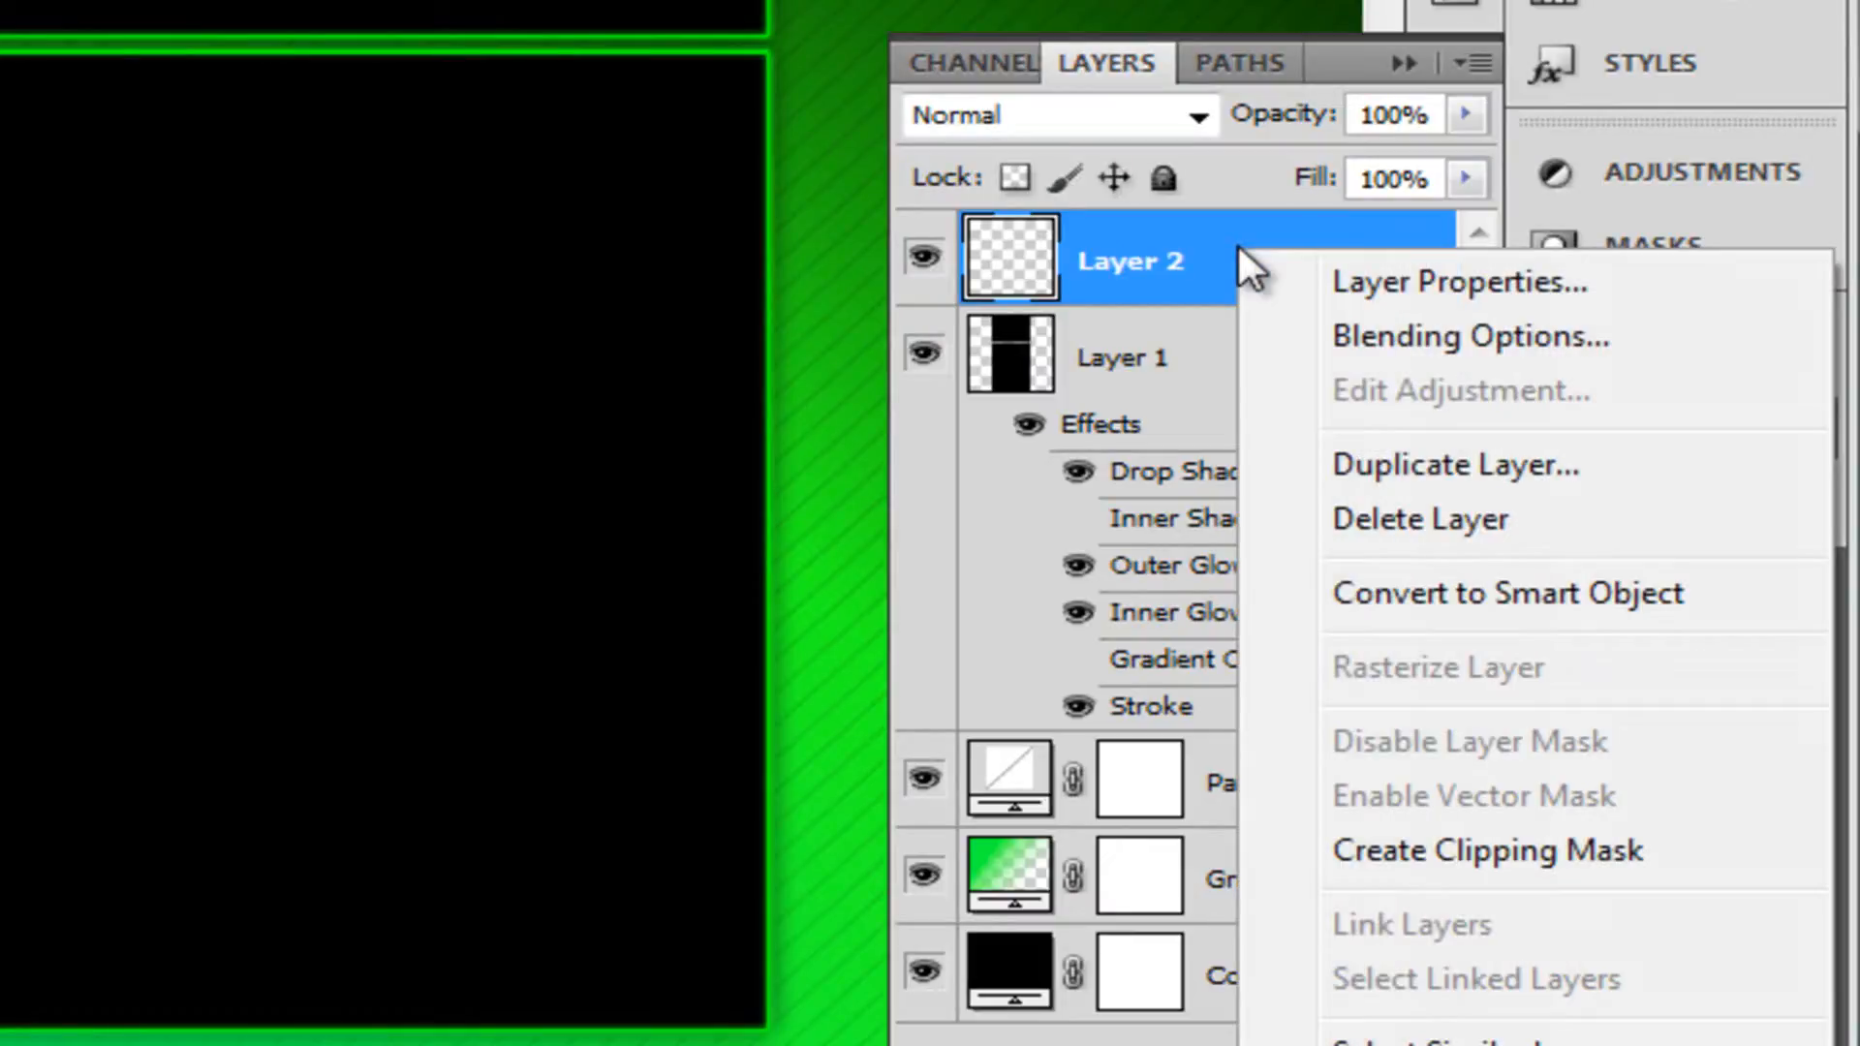
pyautogui.click(1463, 851)
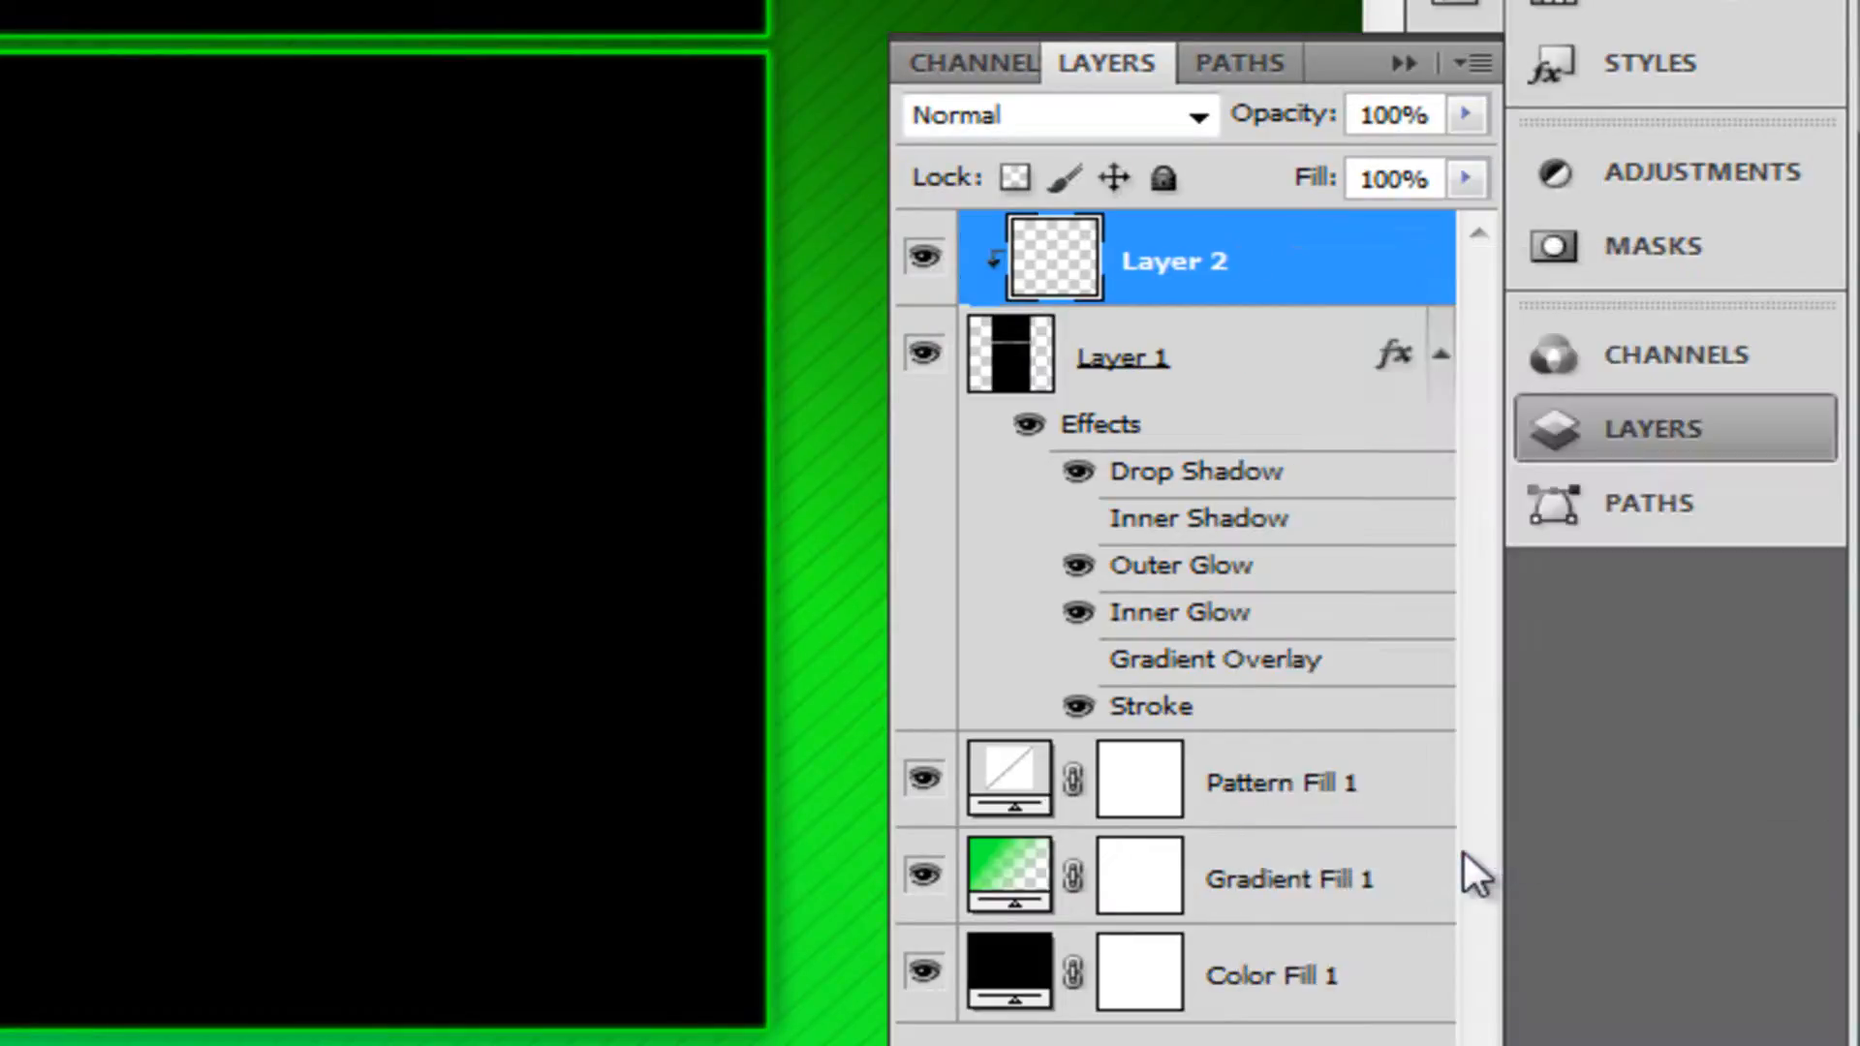
pyautogui.click(1277, 376)
pyautogui.click(1282, 275)
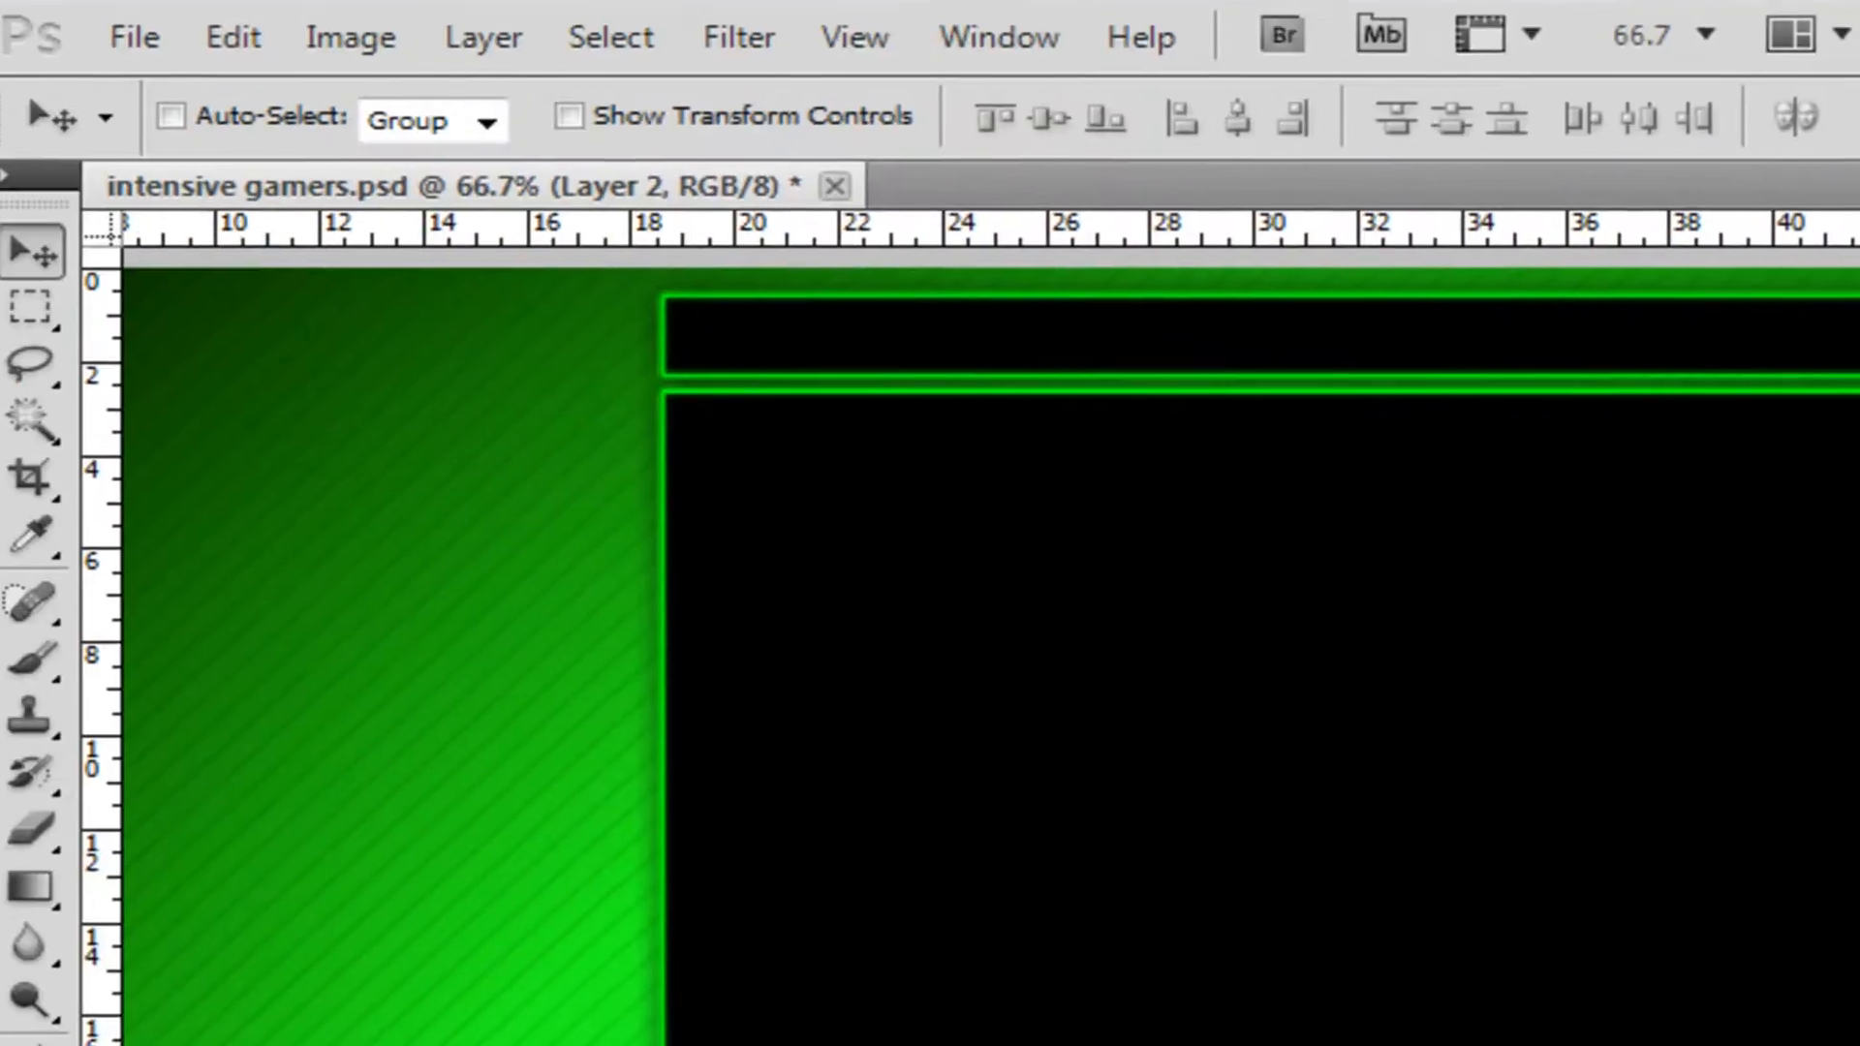
# - Make a rectangular selection from the page's upper edge to the middle of the navigation bar, slightly wider than the bar
pyautogui.click(0, 293)
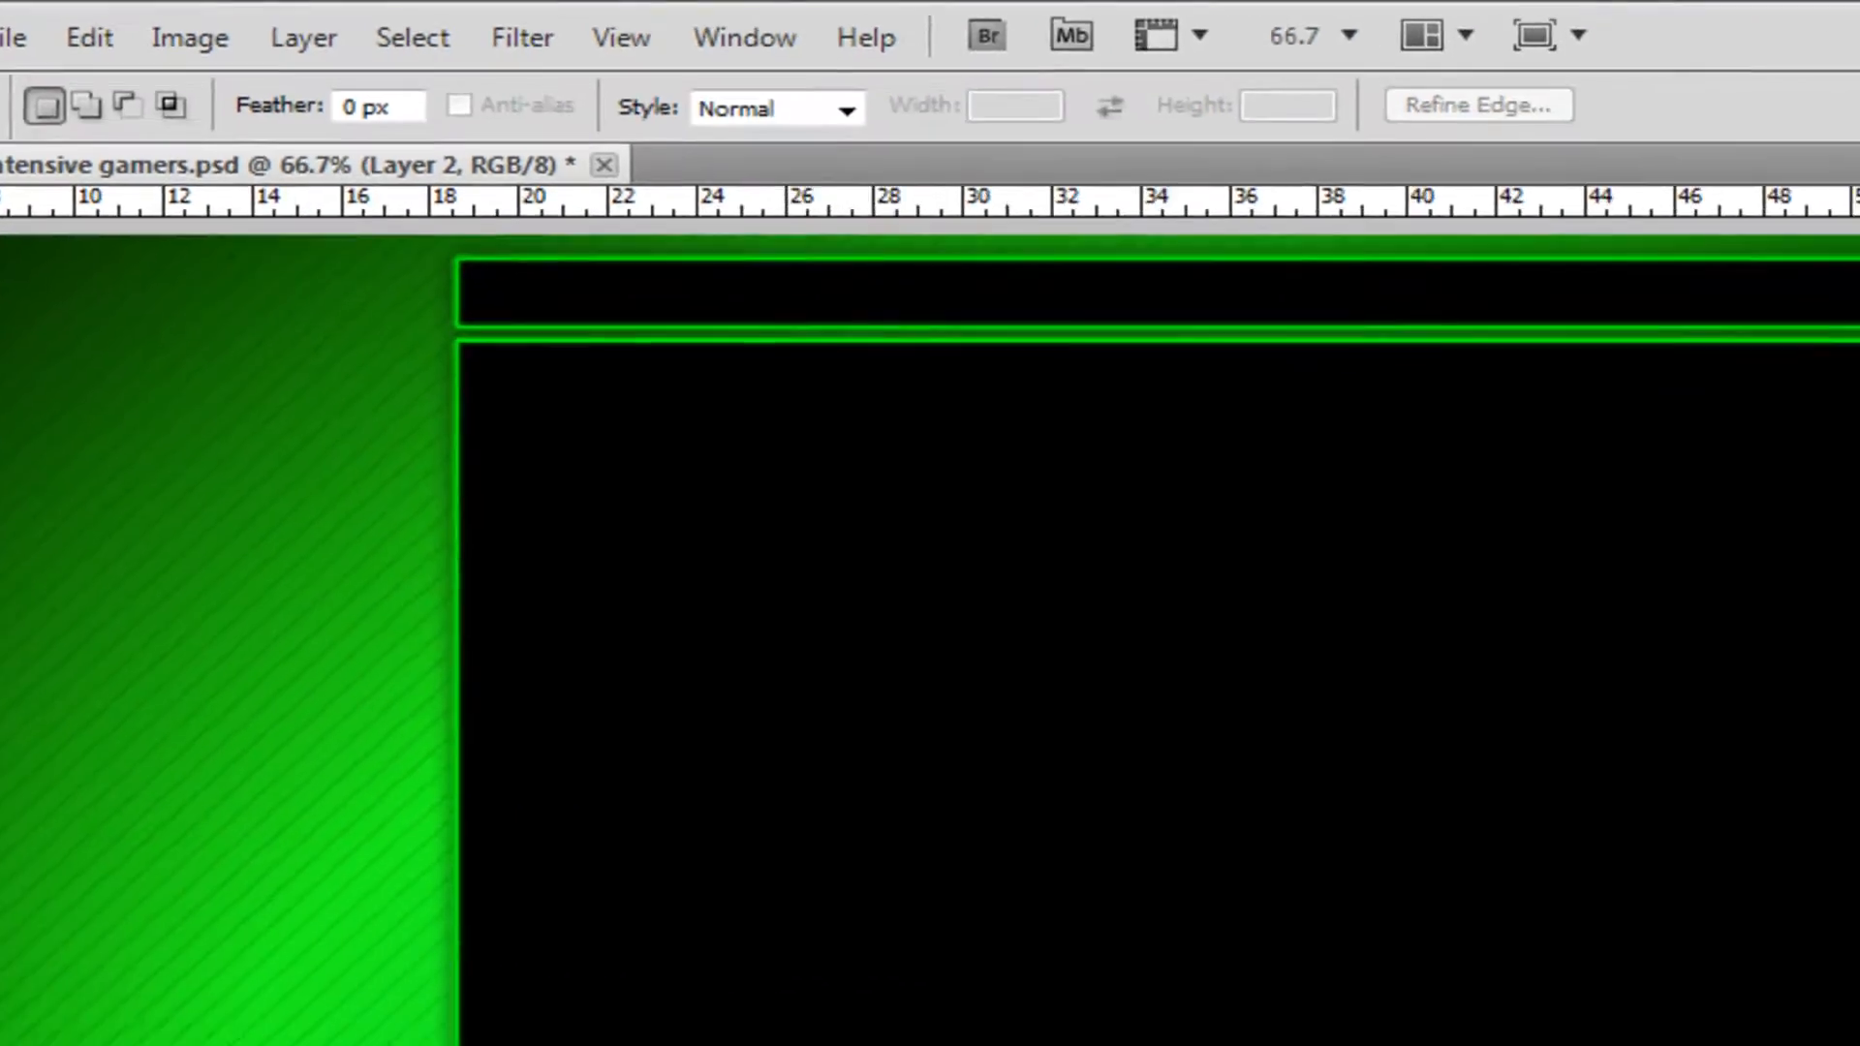
pyautogui.scroll(10, 1008, 629)
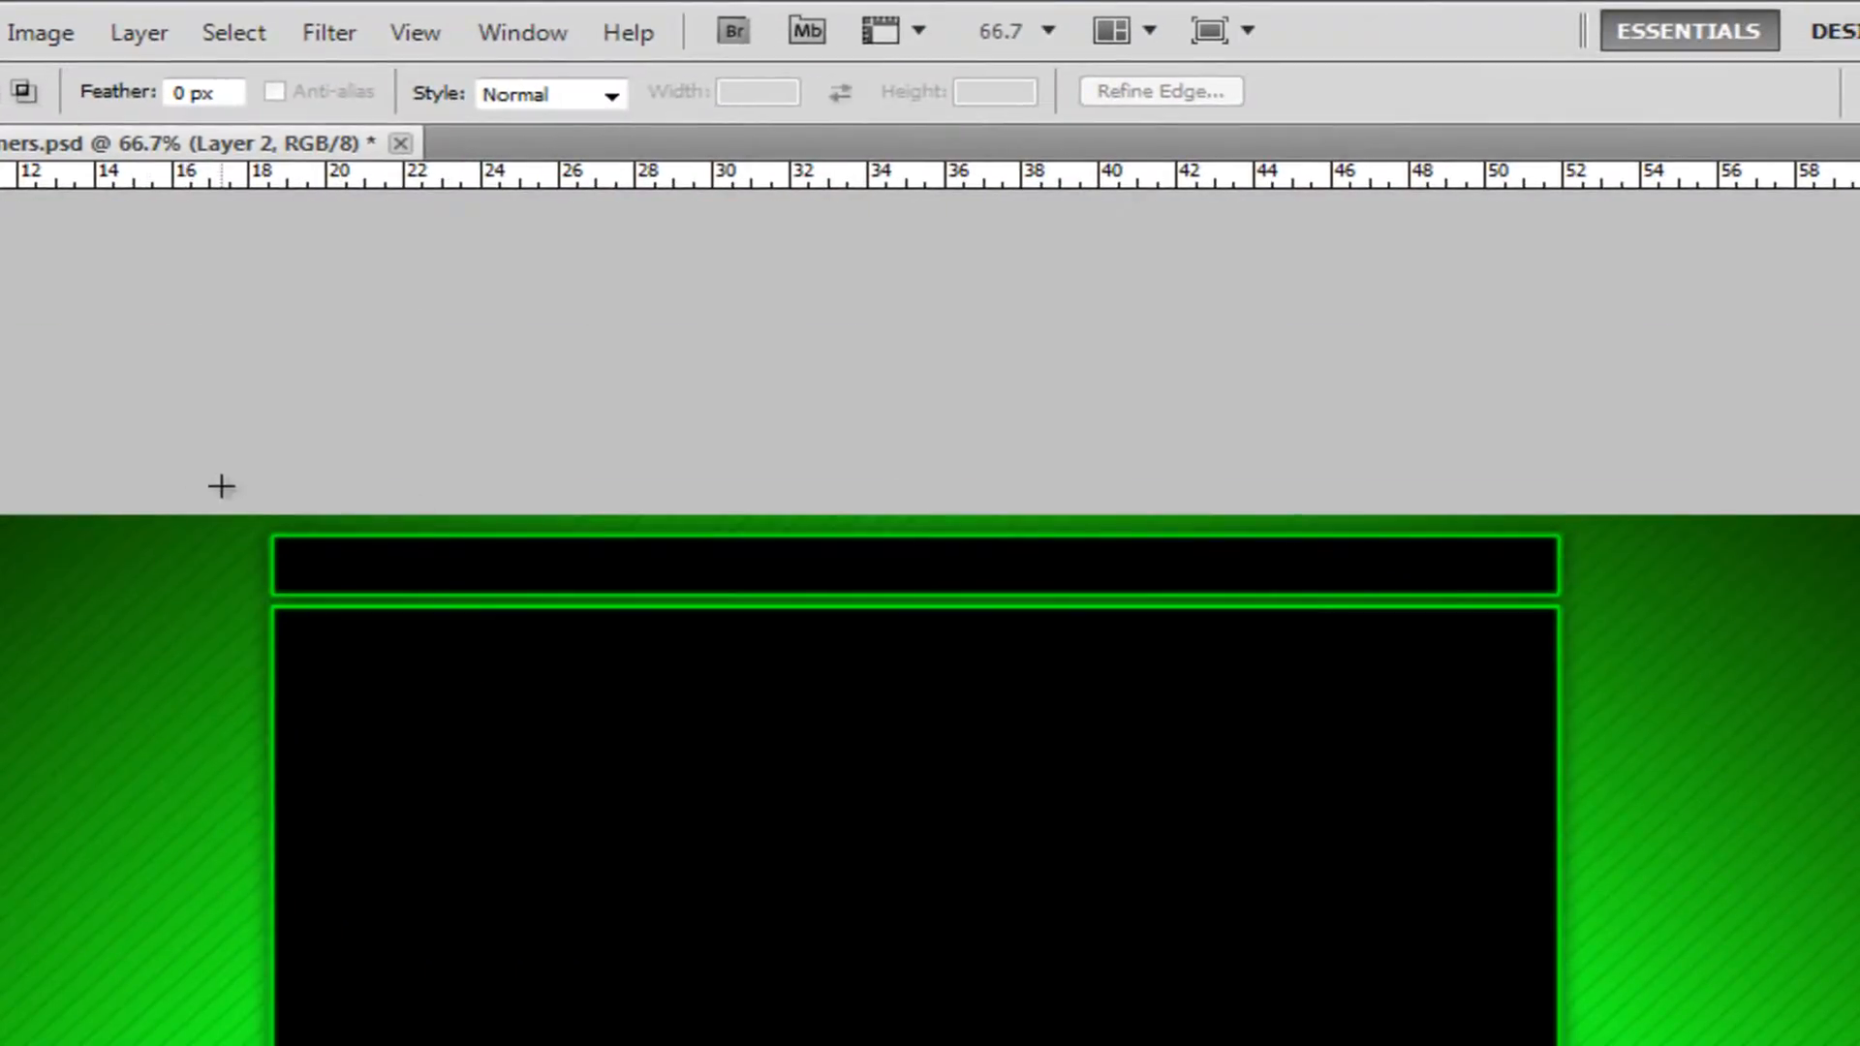
pyautogui.hotkey('ctrl', '+')
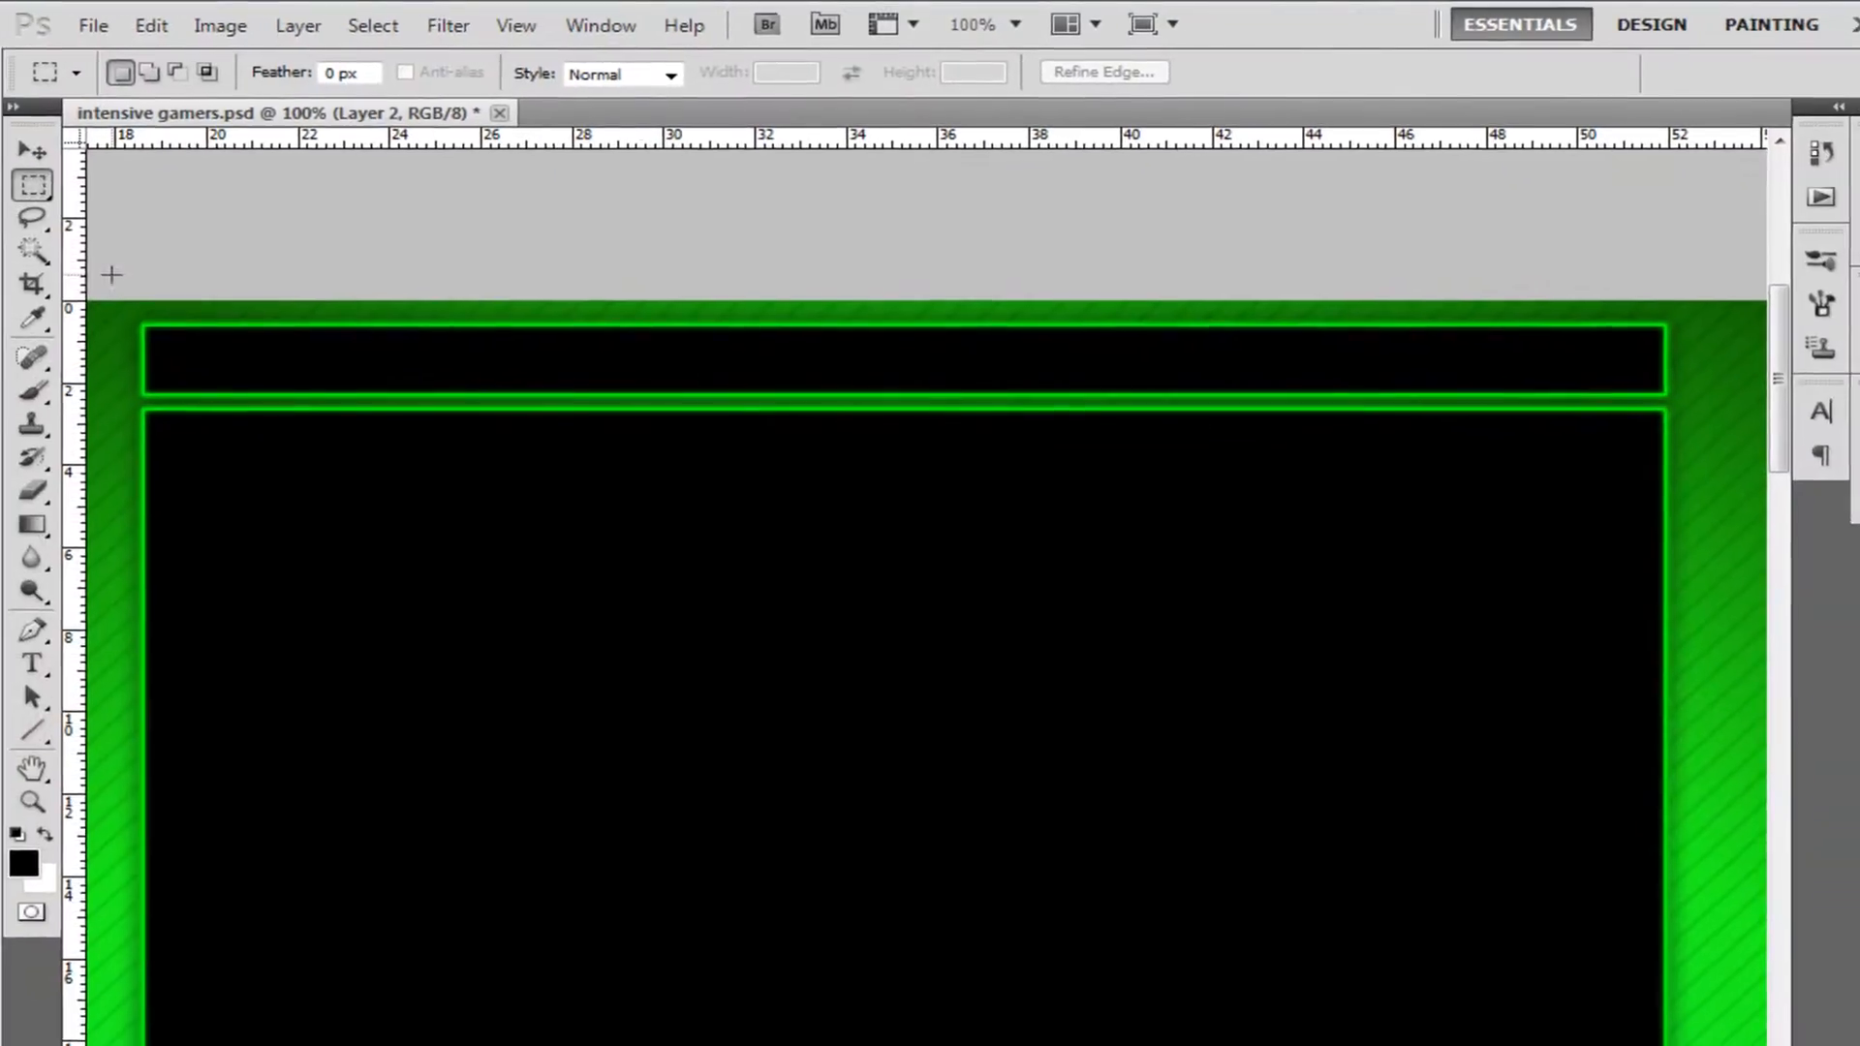
pyautogui.moveTo(116, 299); pyautogui.dragTo(1727, 357)
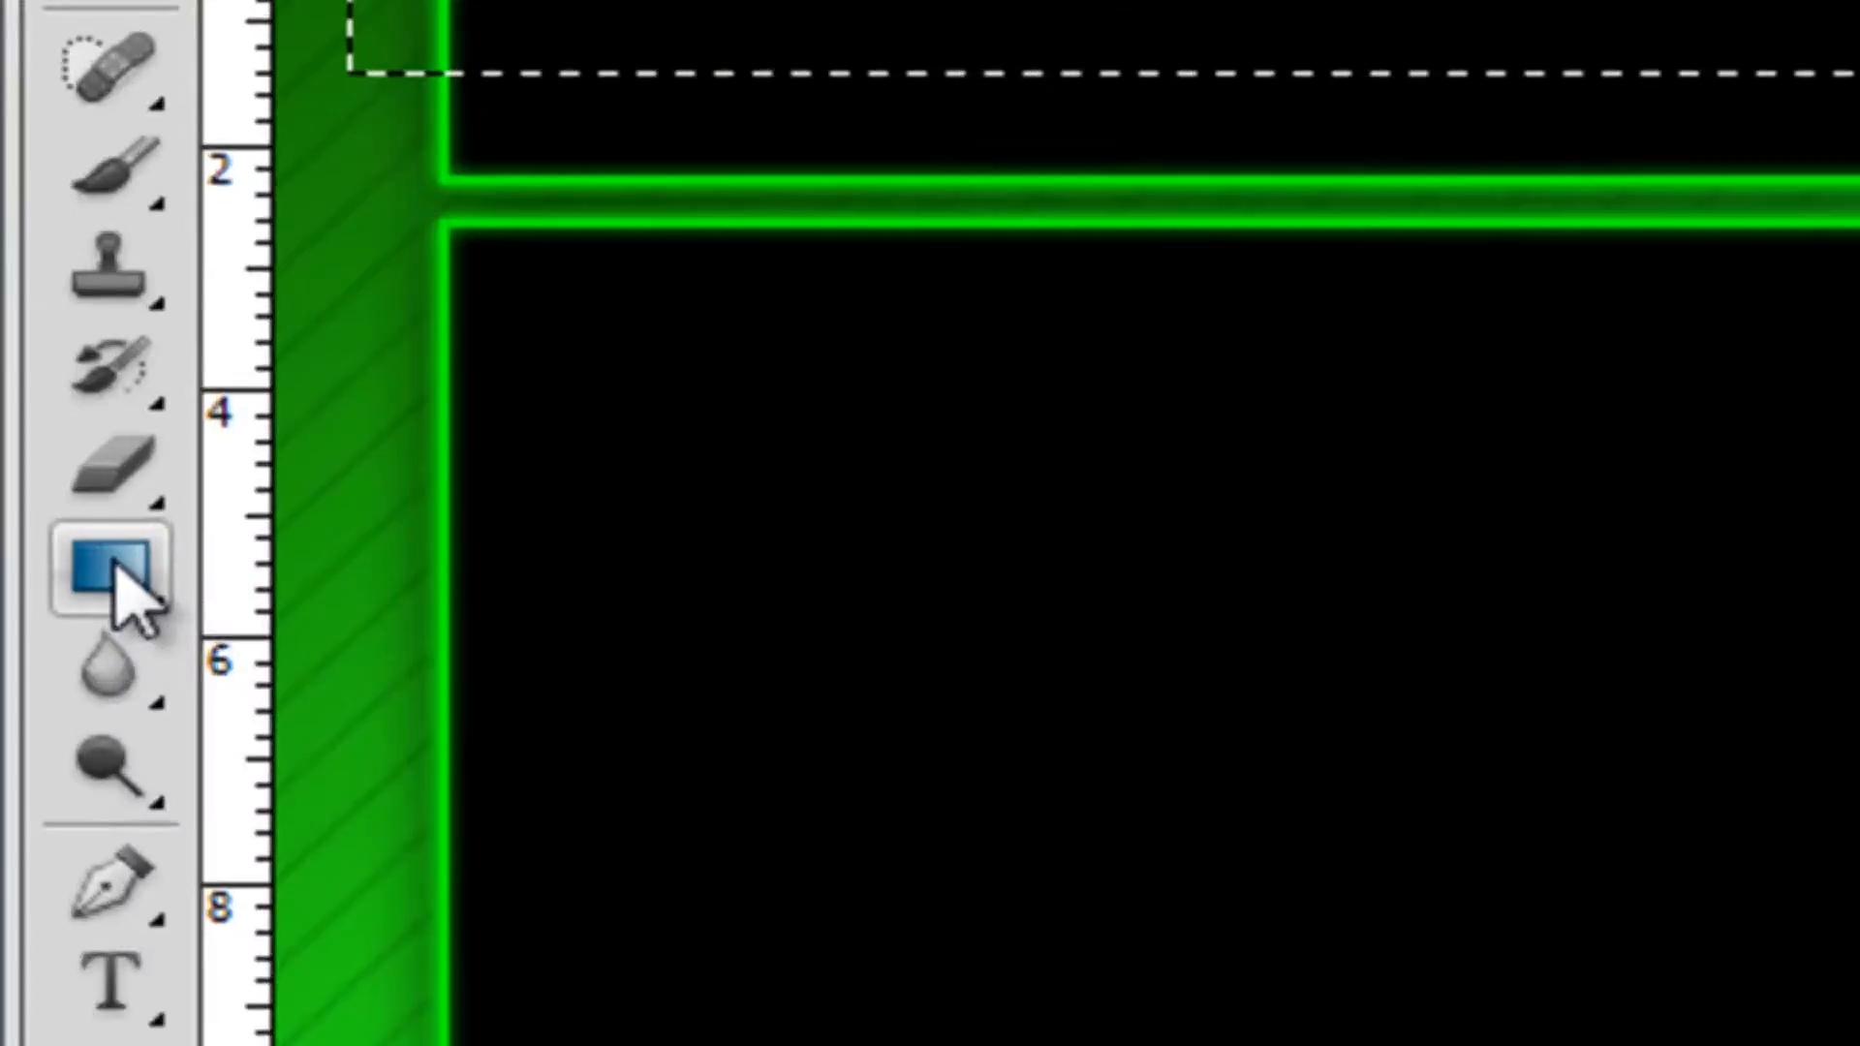
# - Set up the Gradient tool with white as the foreground colour and a linear foreground-to-transparent gradient
pyautogui.click(114, 567)
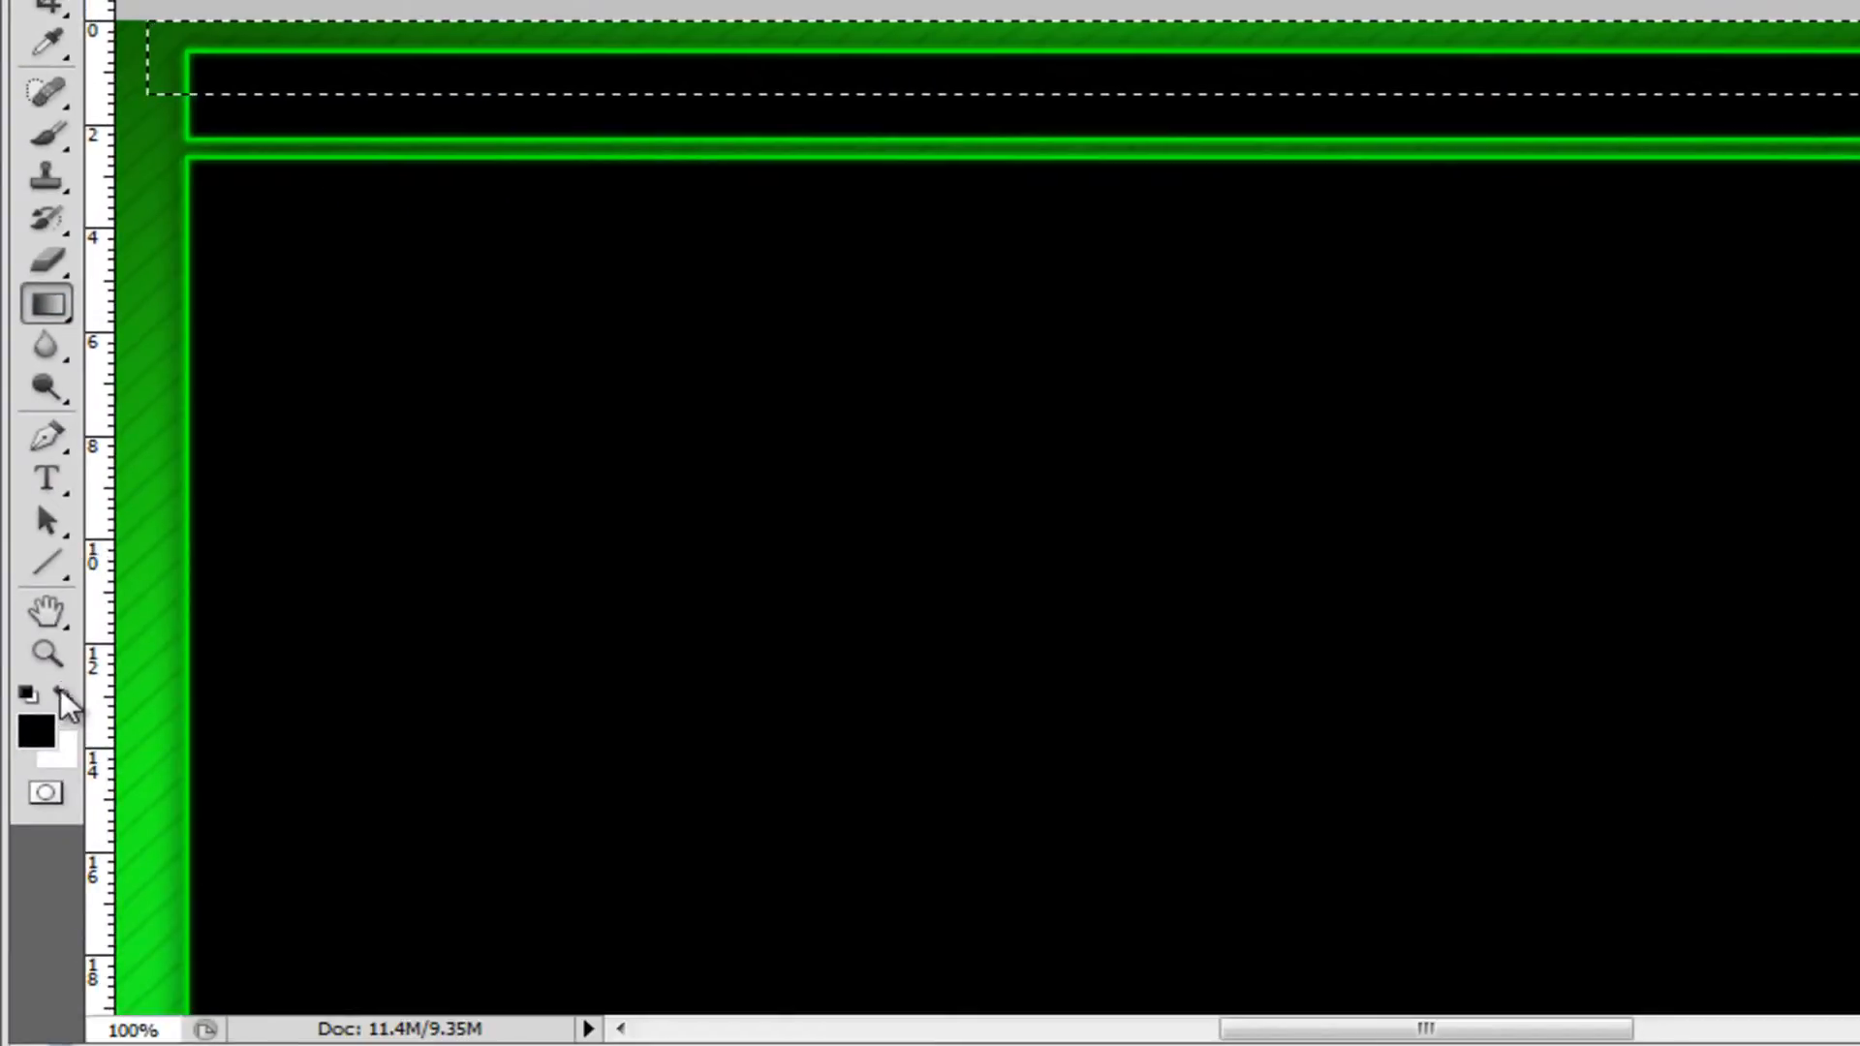
pyautogui.click(64, 692)
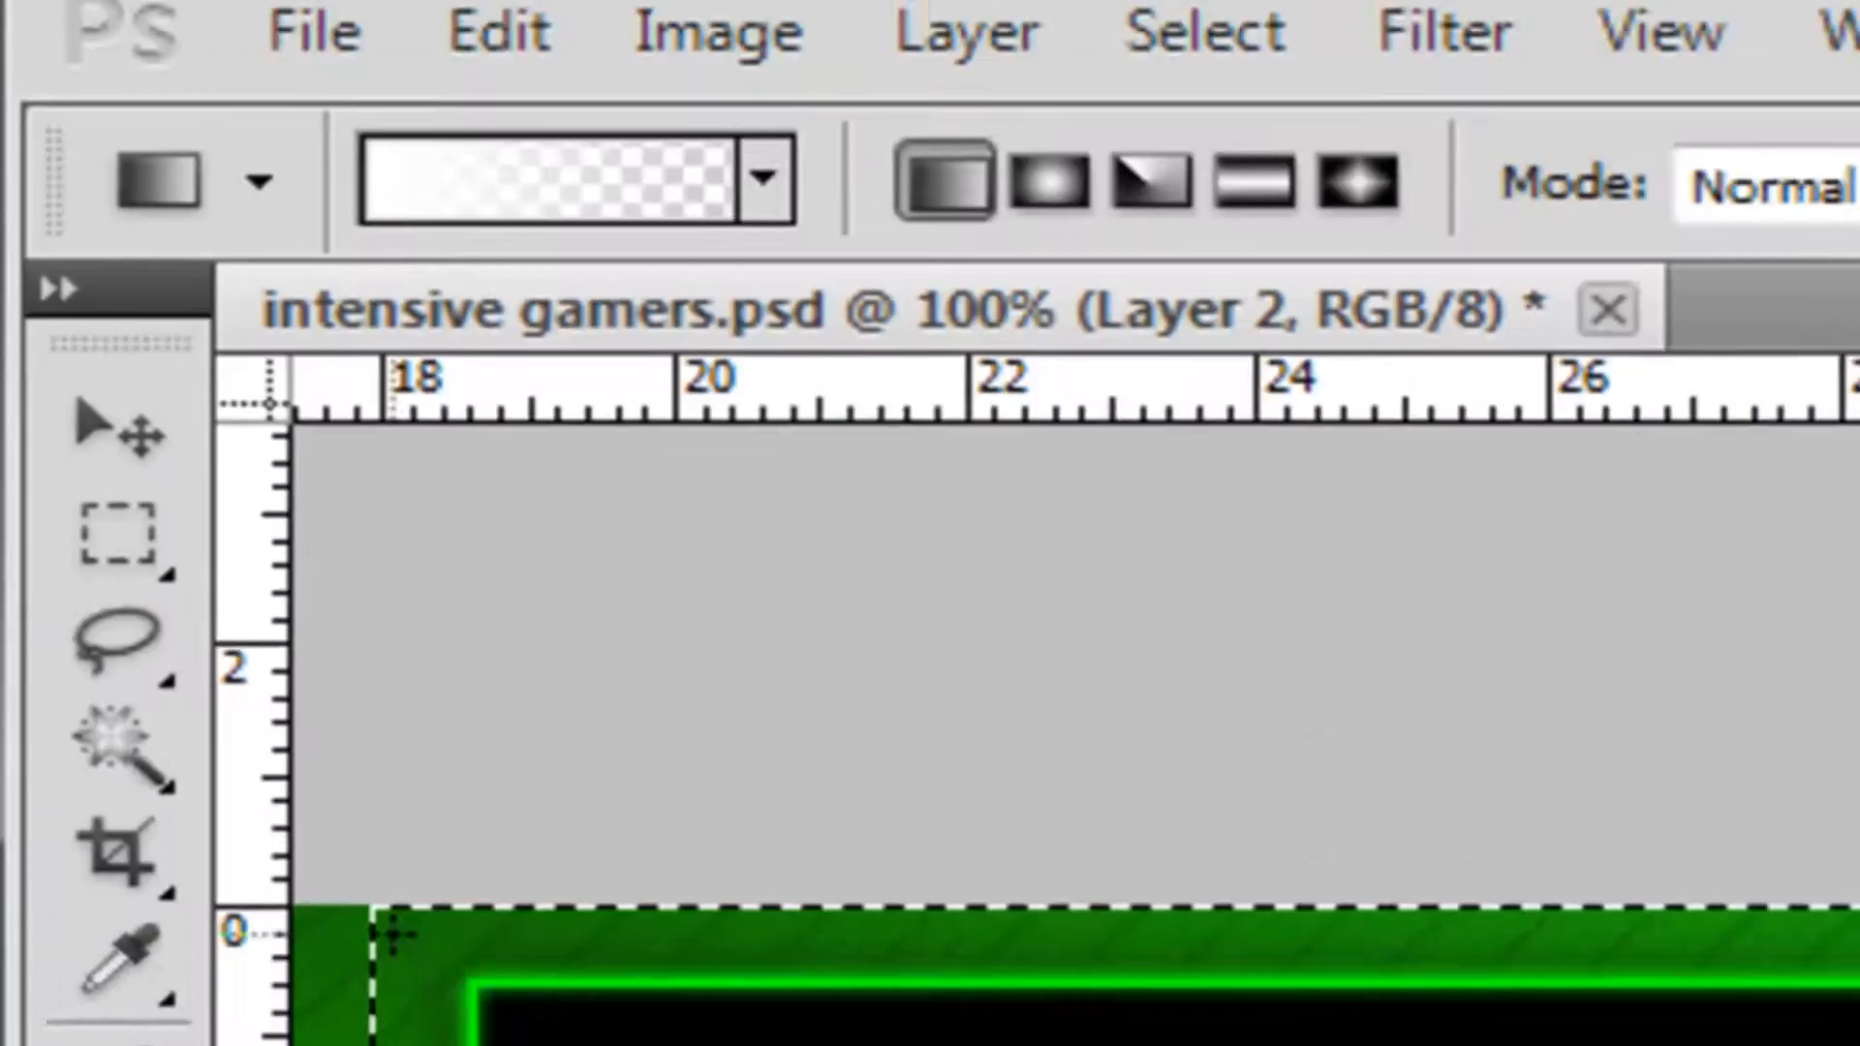
pyautogui.click(1035, 259)
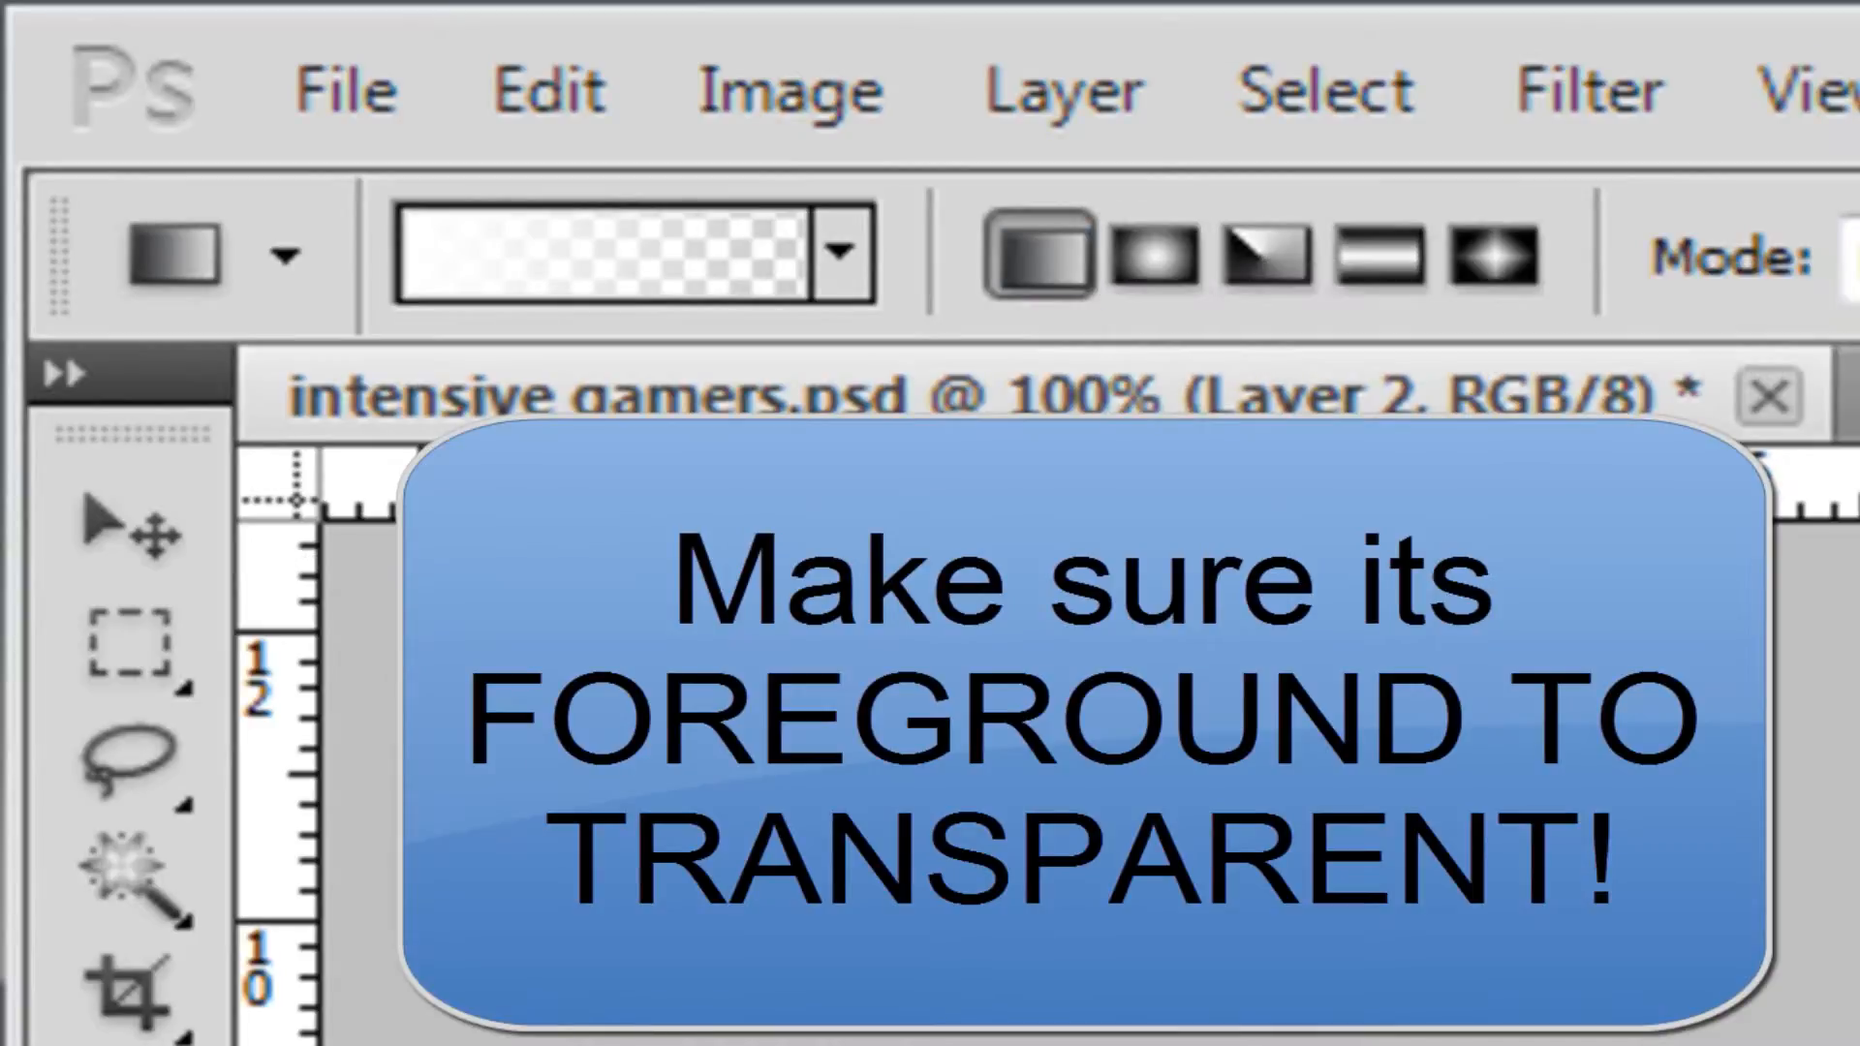
pyautogui.scroll(3, 1085, 736)
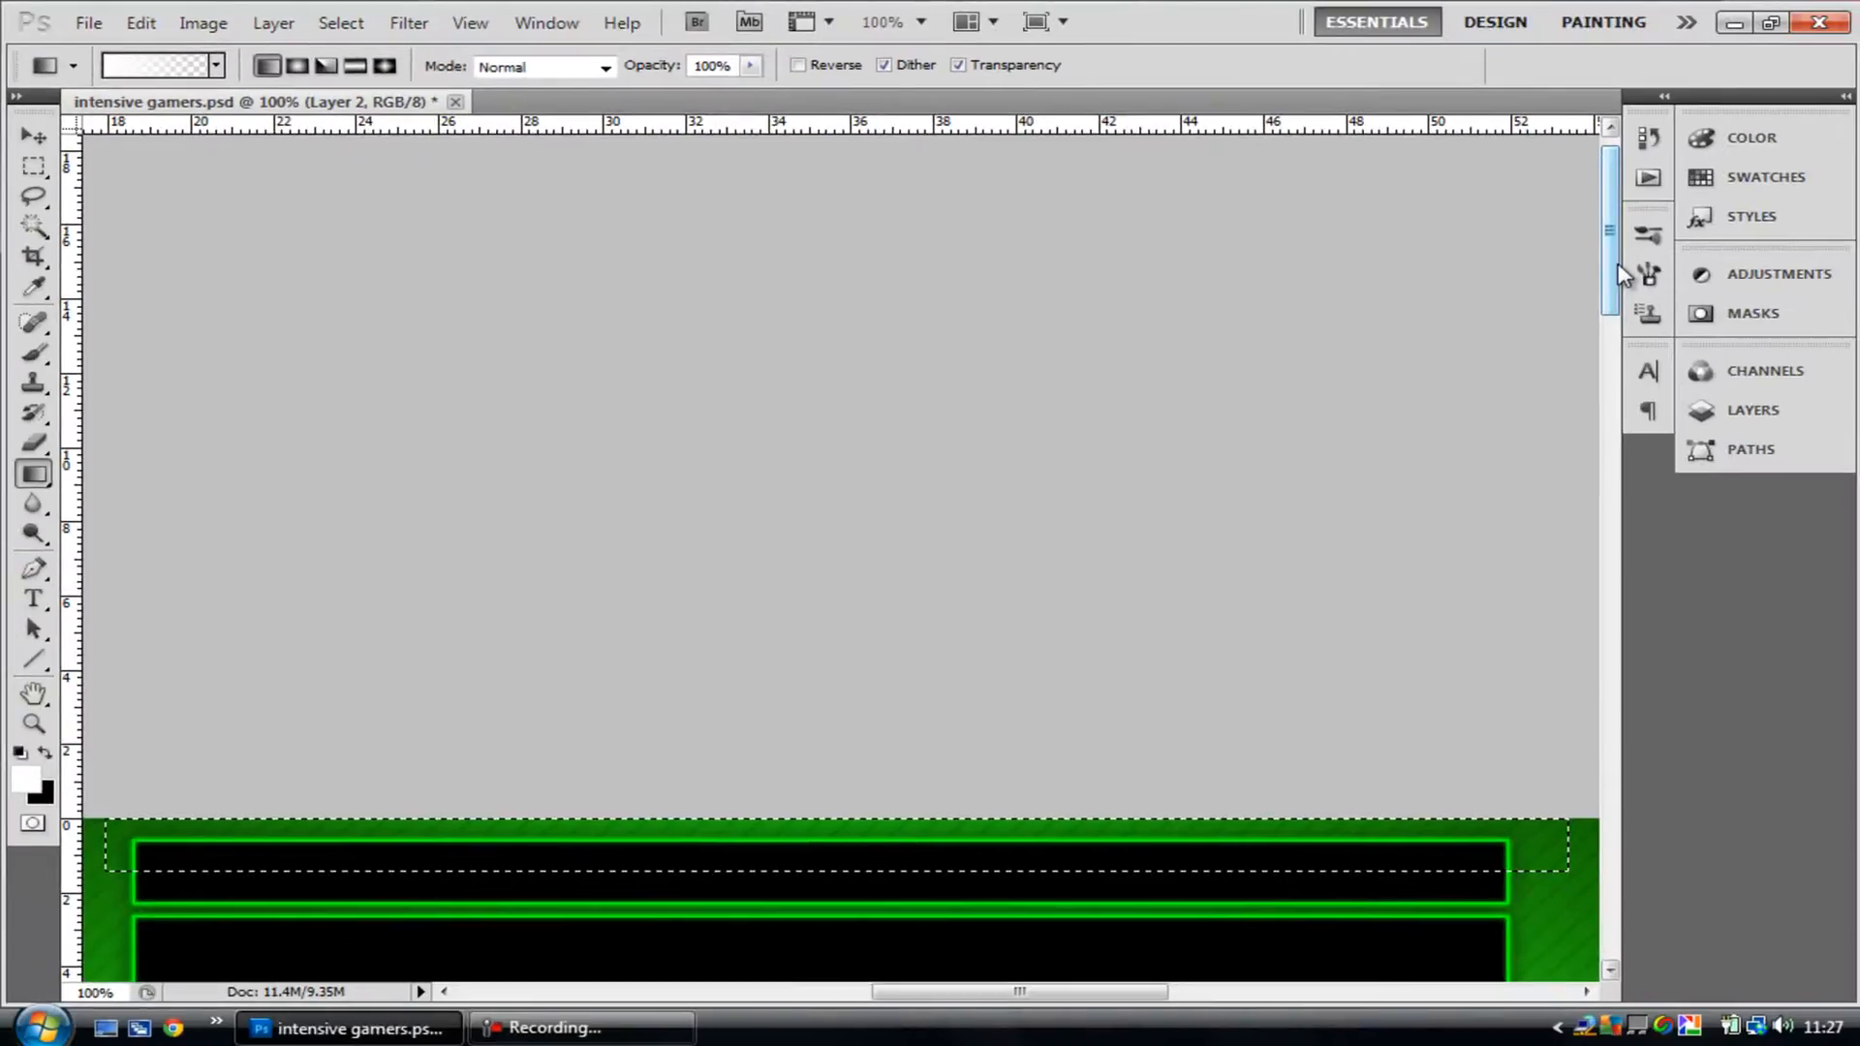
pyautogui.hotkey('ctrl', '-')
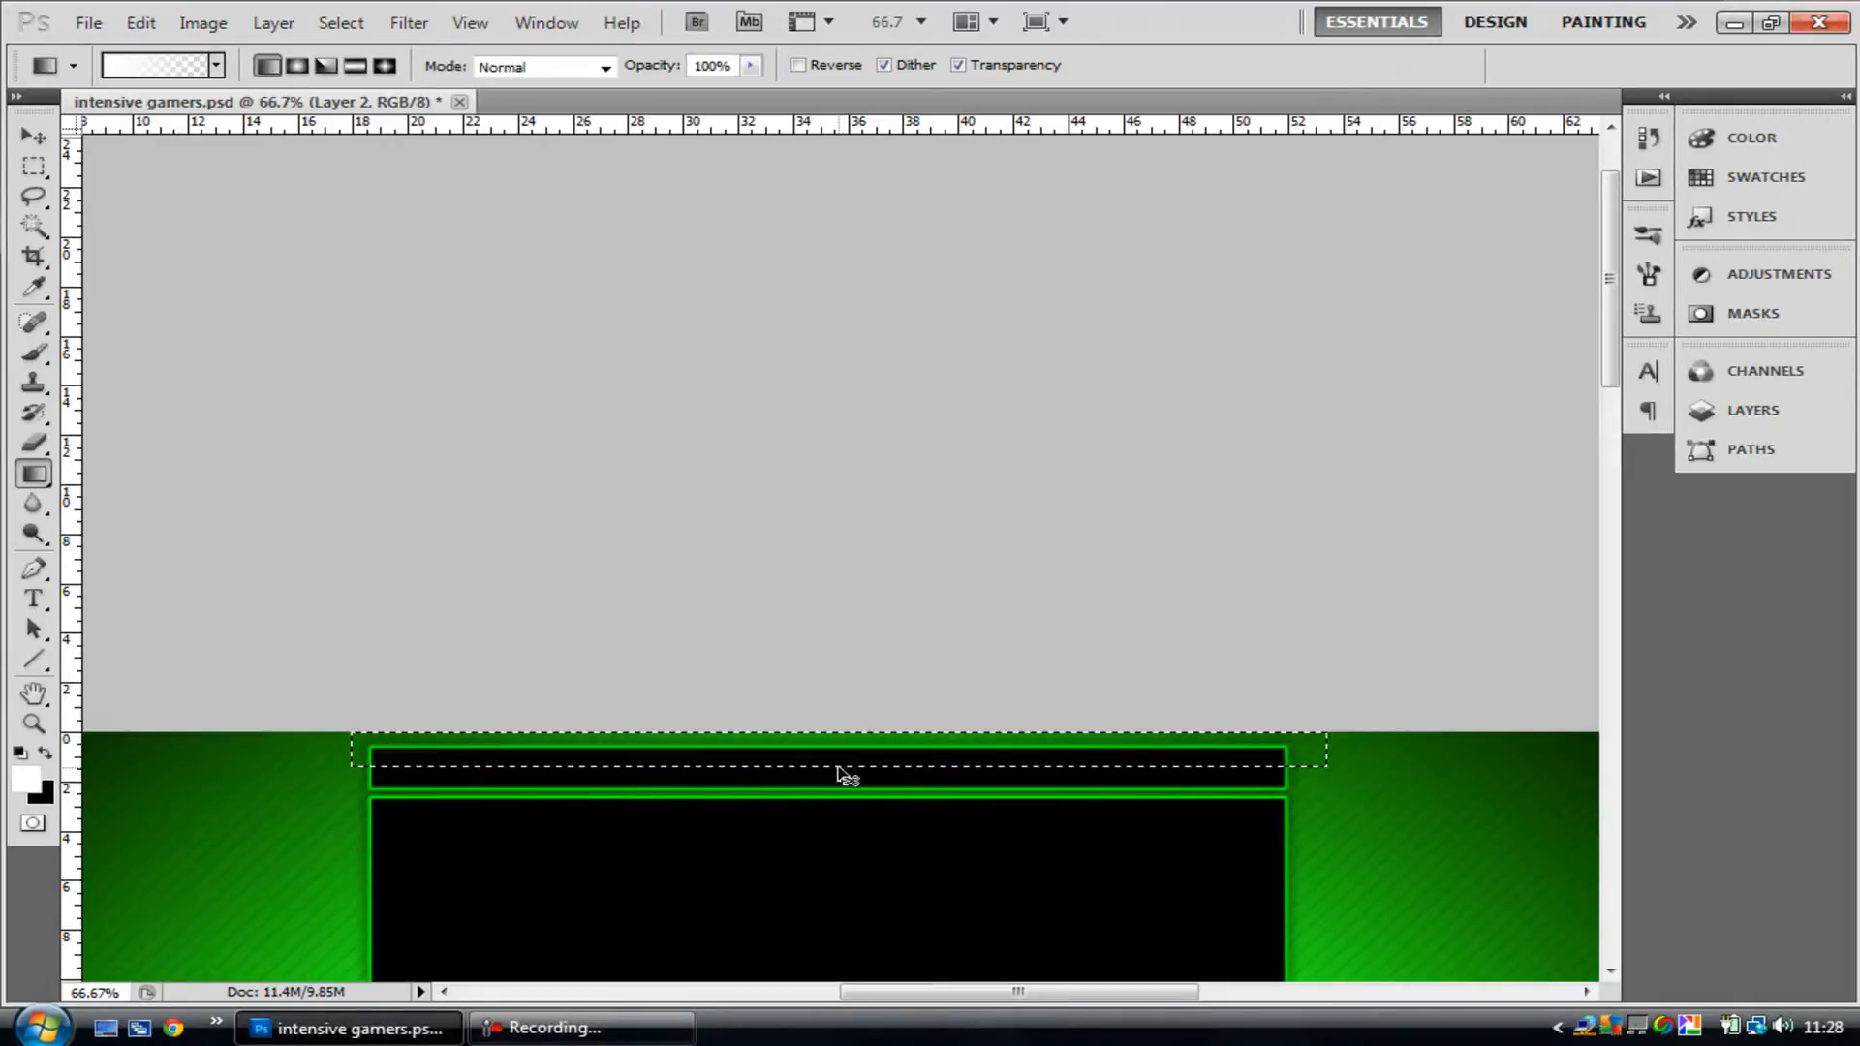
pyautogui.hotkey('ctrl', 'z')
pyautogui.hotkey('ctrl', '+')
pyautogui.hotkey('ctrl', '+')
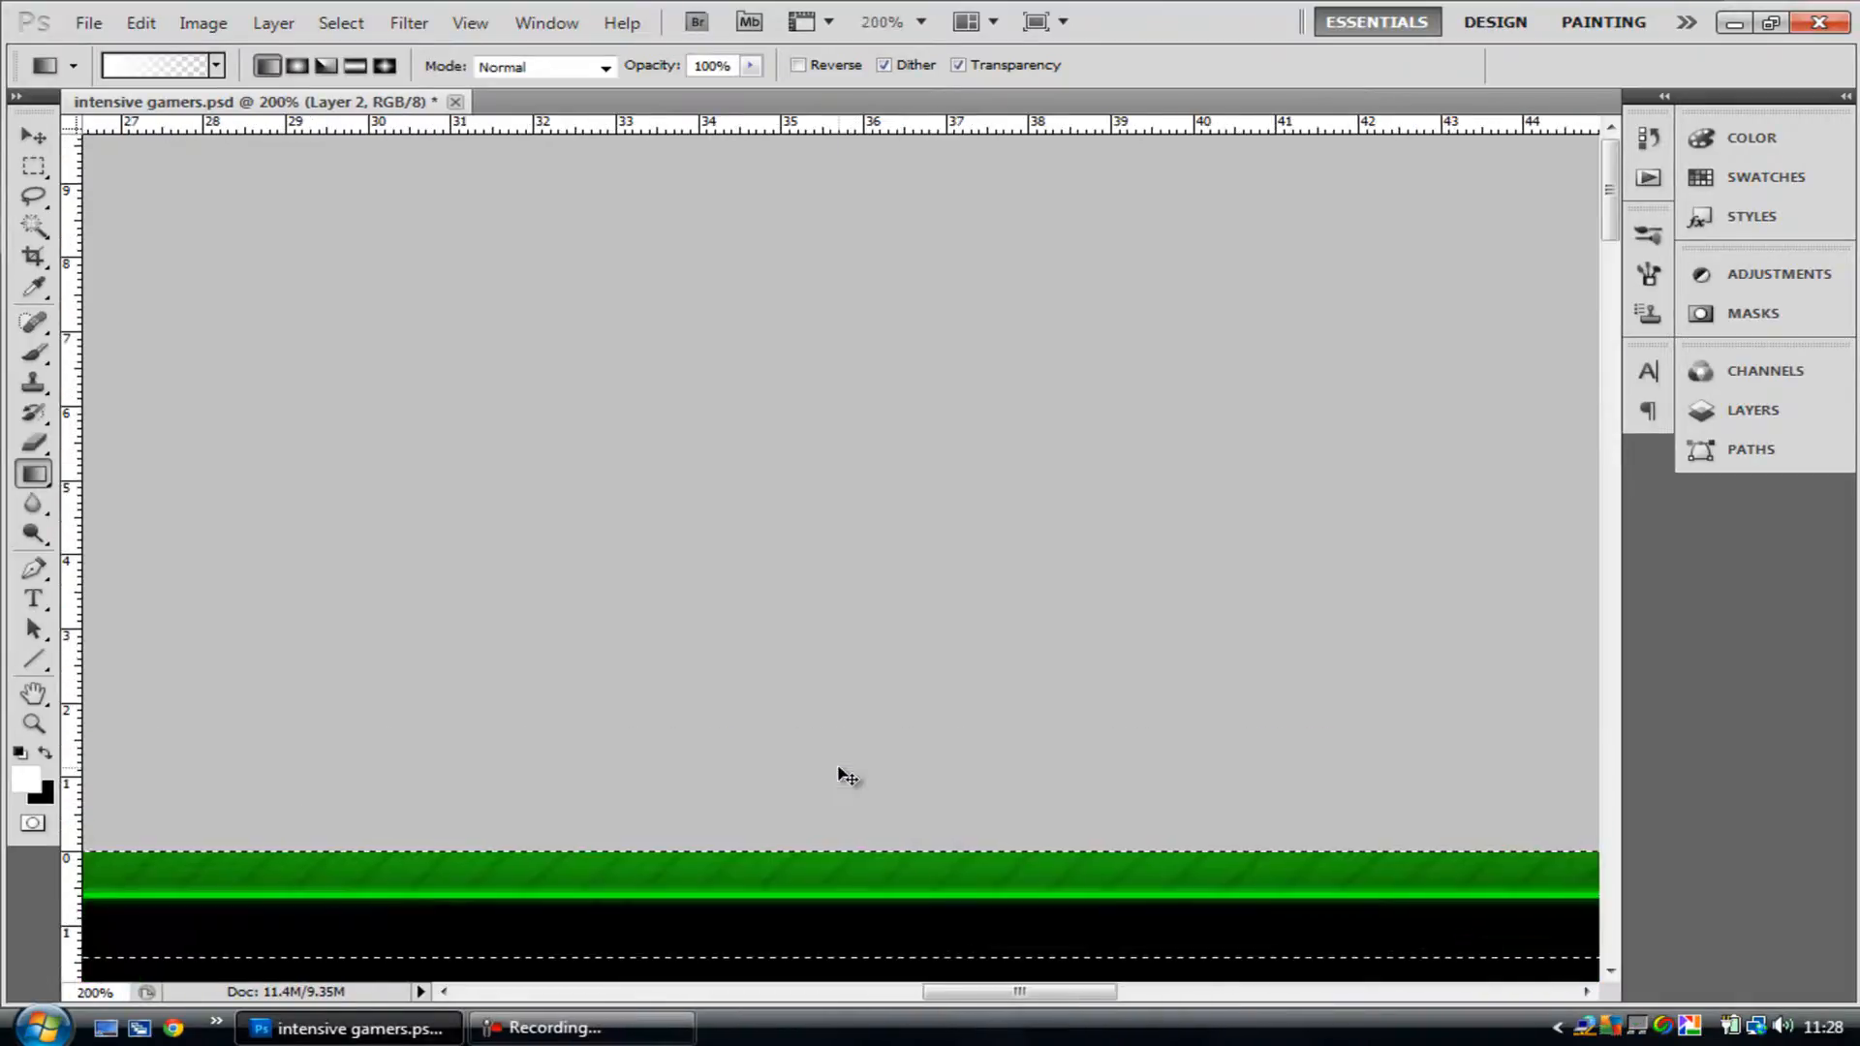
pyautogui.moveTo(1610, 203); pyautogui.dragTo(1616, 244)
pyautogui.click(1743, 426)
pyautogui.click(1744, 424)
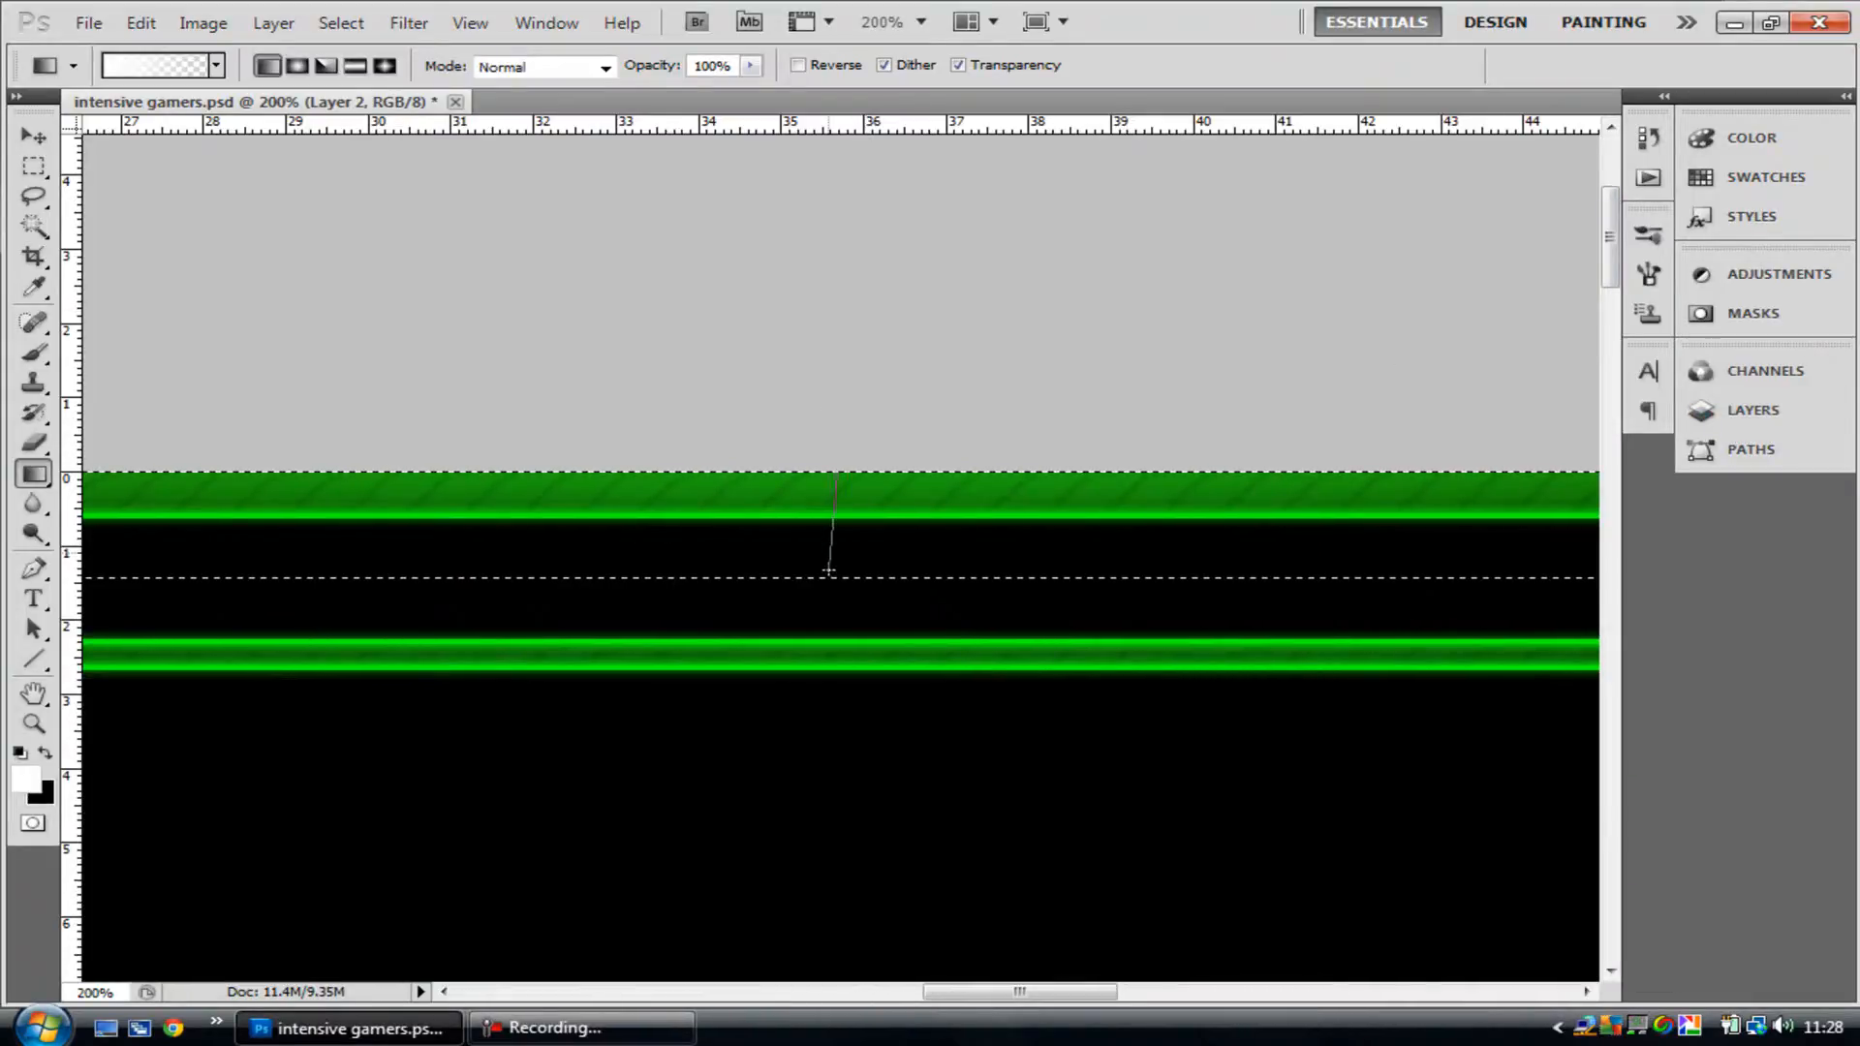
pyautogui.moveTo(828, 571); pyautogui.dragTo(829, 574)
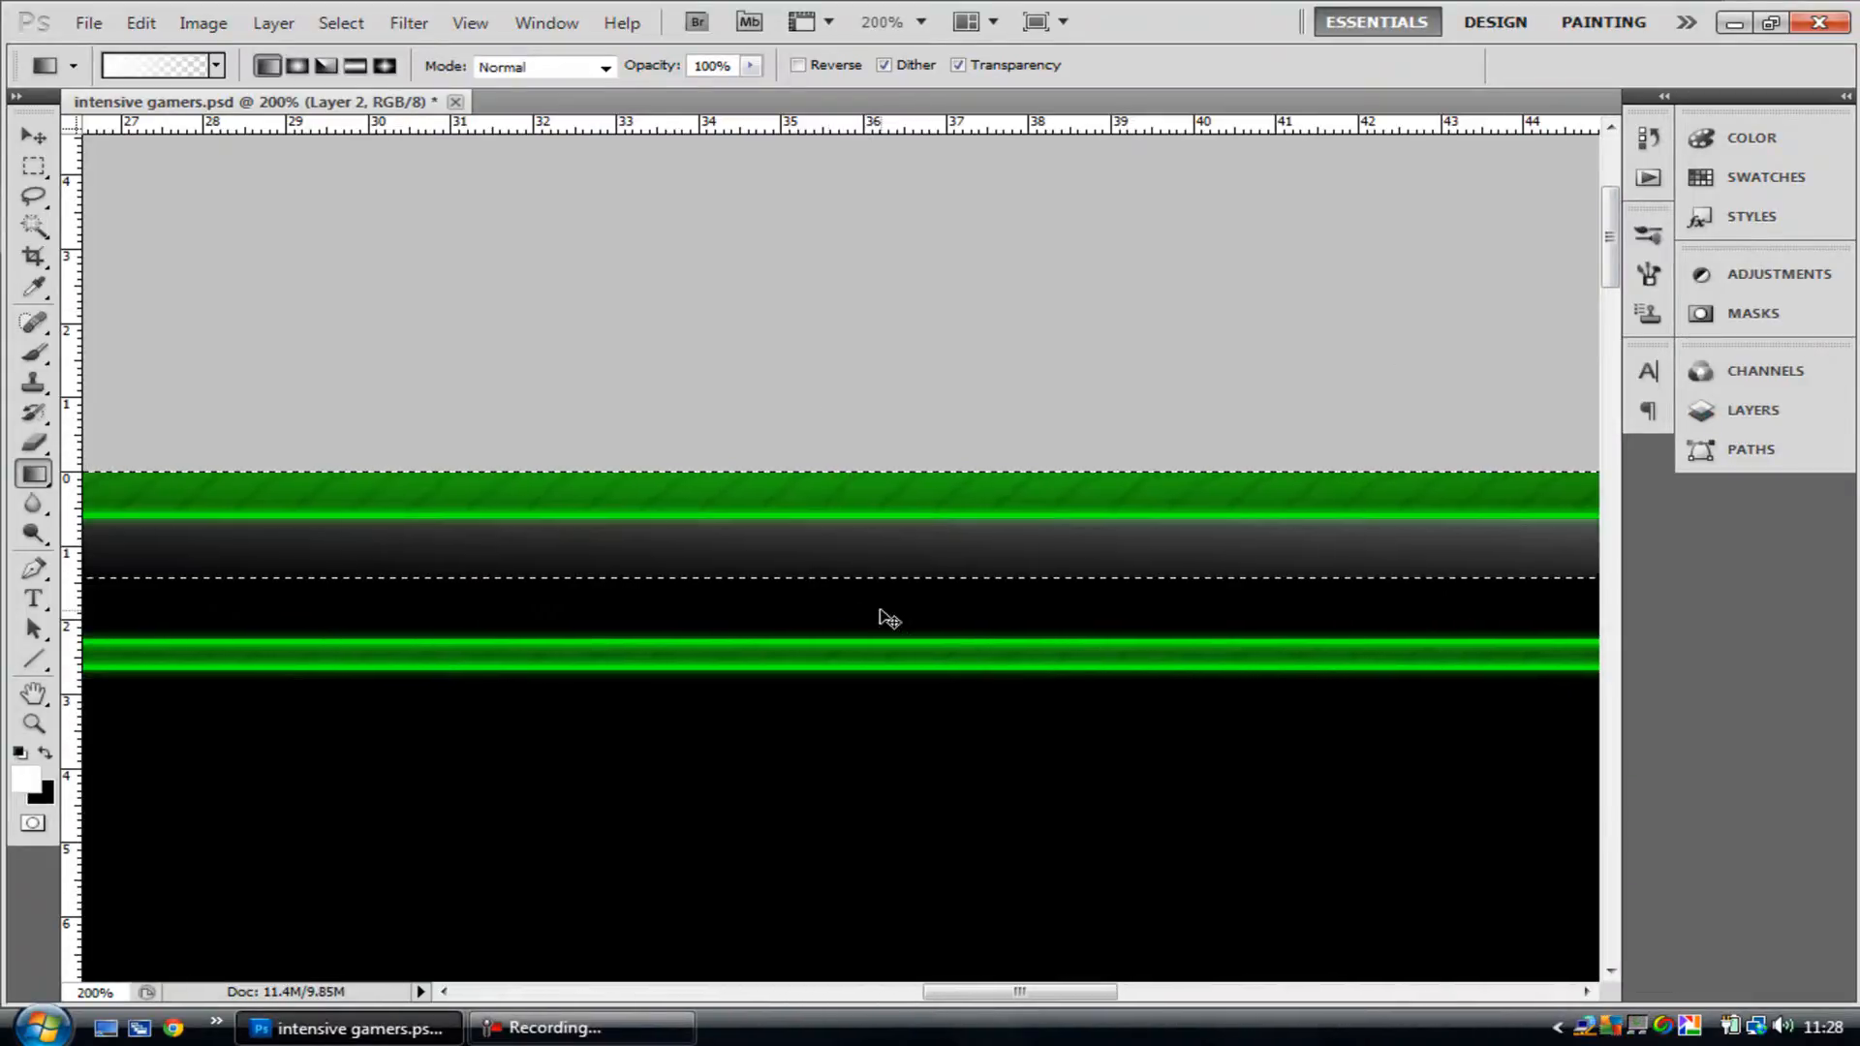
pyautogui.hotkey('ctrl', 'z')
# - Fill the selection over the navigation bar's upper half with a downward white-to-transparent gradient and deselect
pyautogui.hotkey('ctrl', '-')
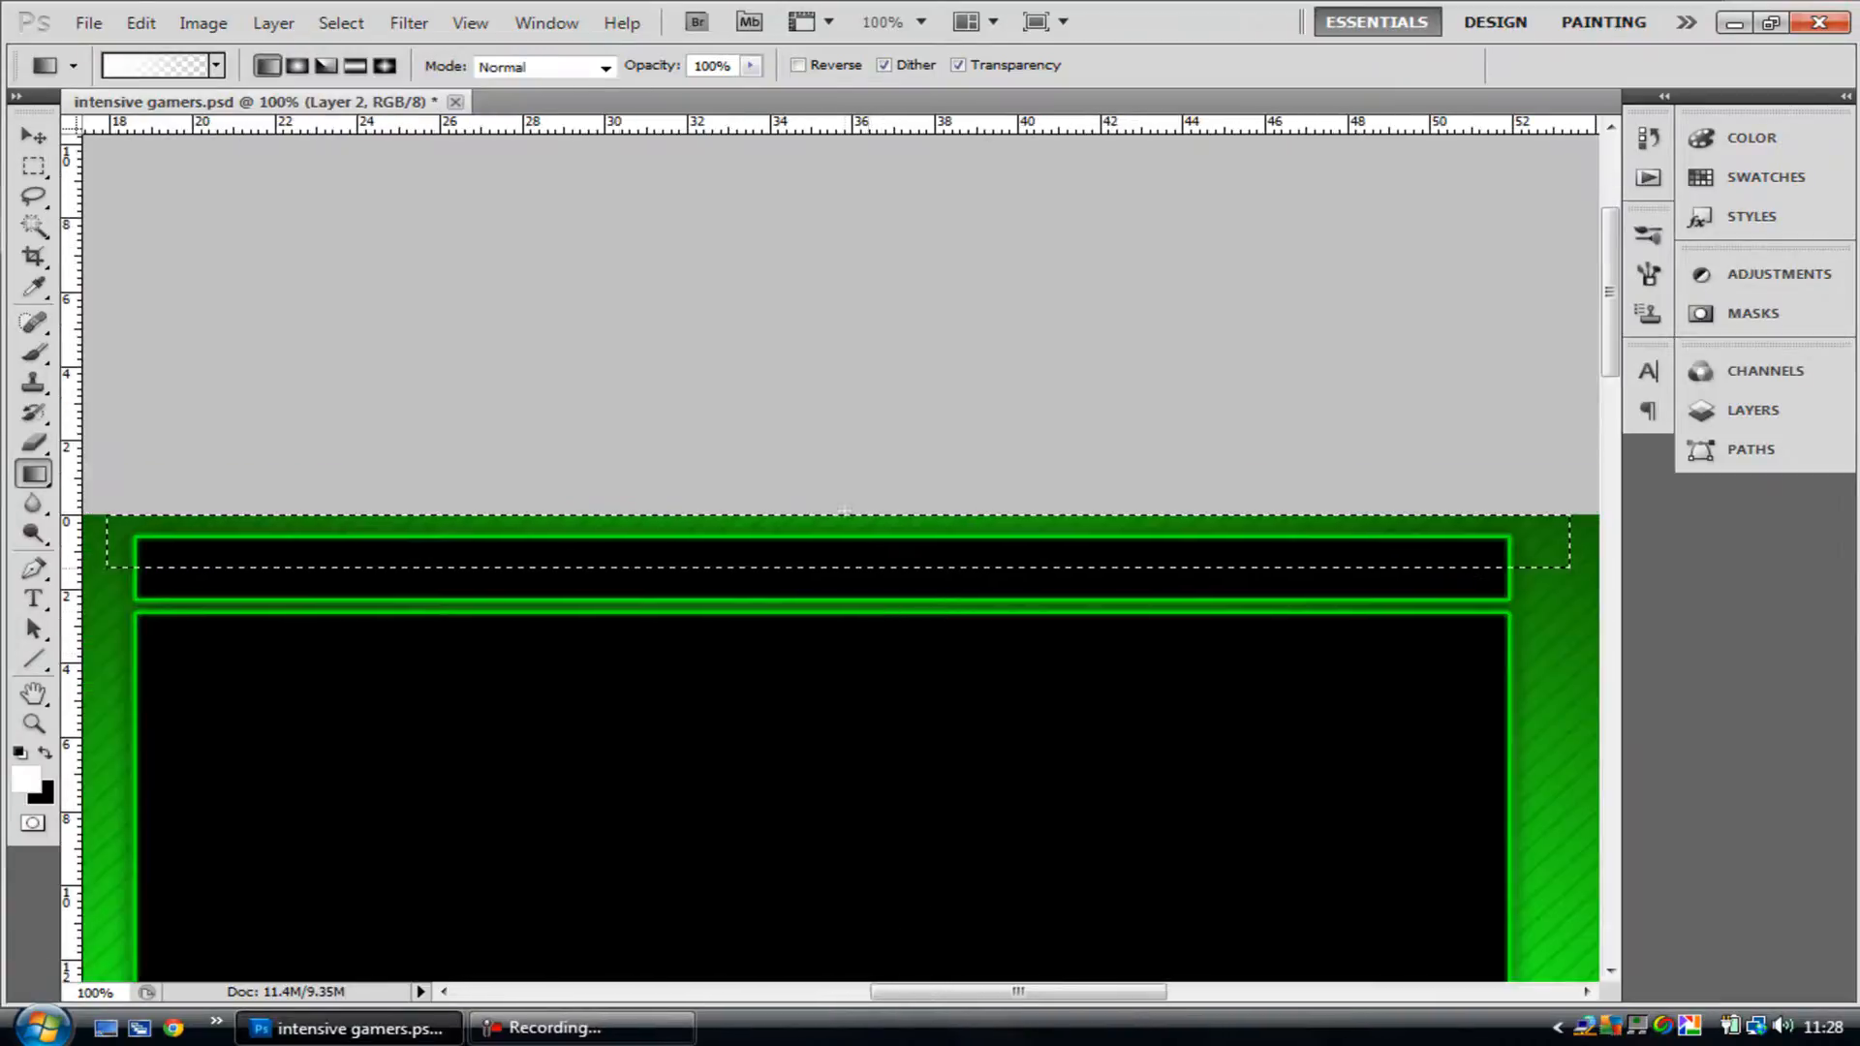
pyautogui.moveTo(845, 578); pyautogui.dragTo(846, 578)
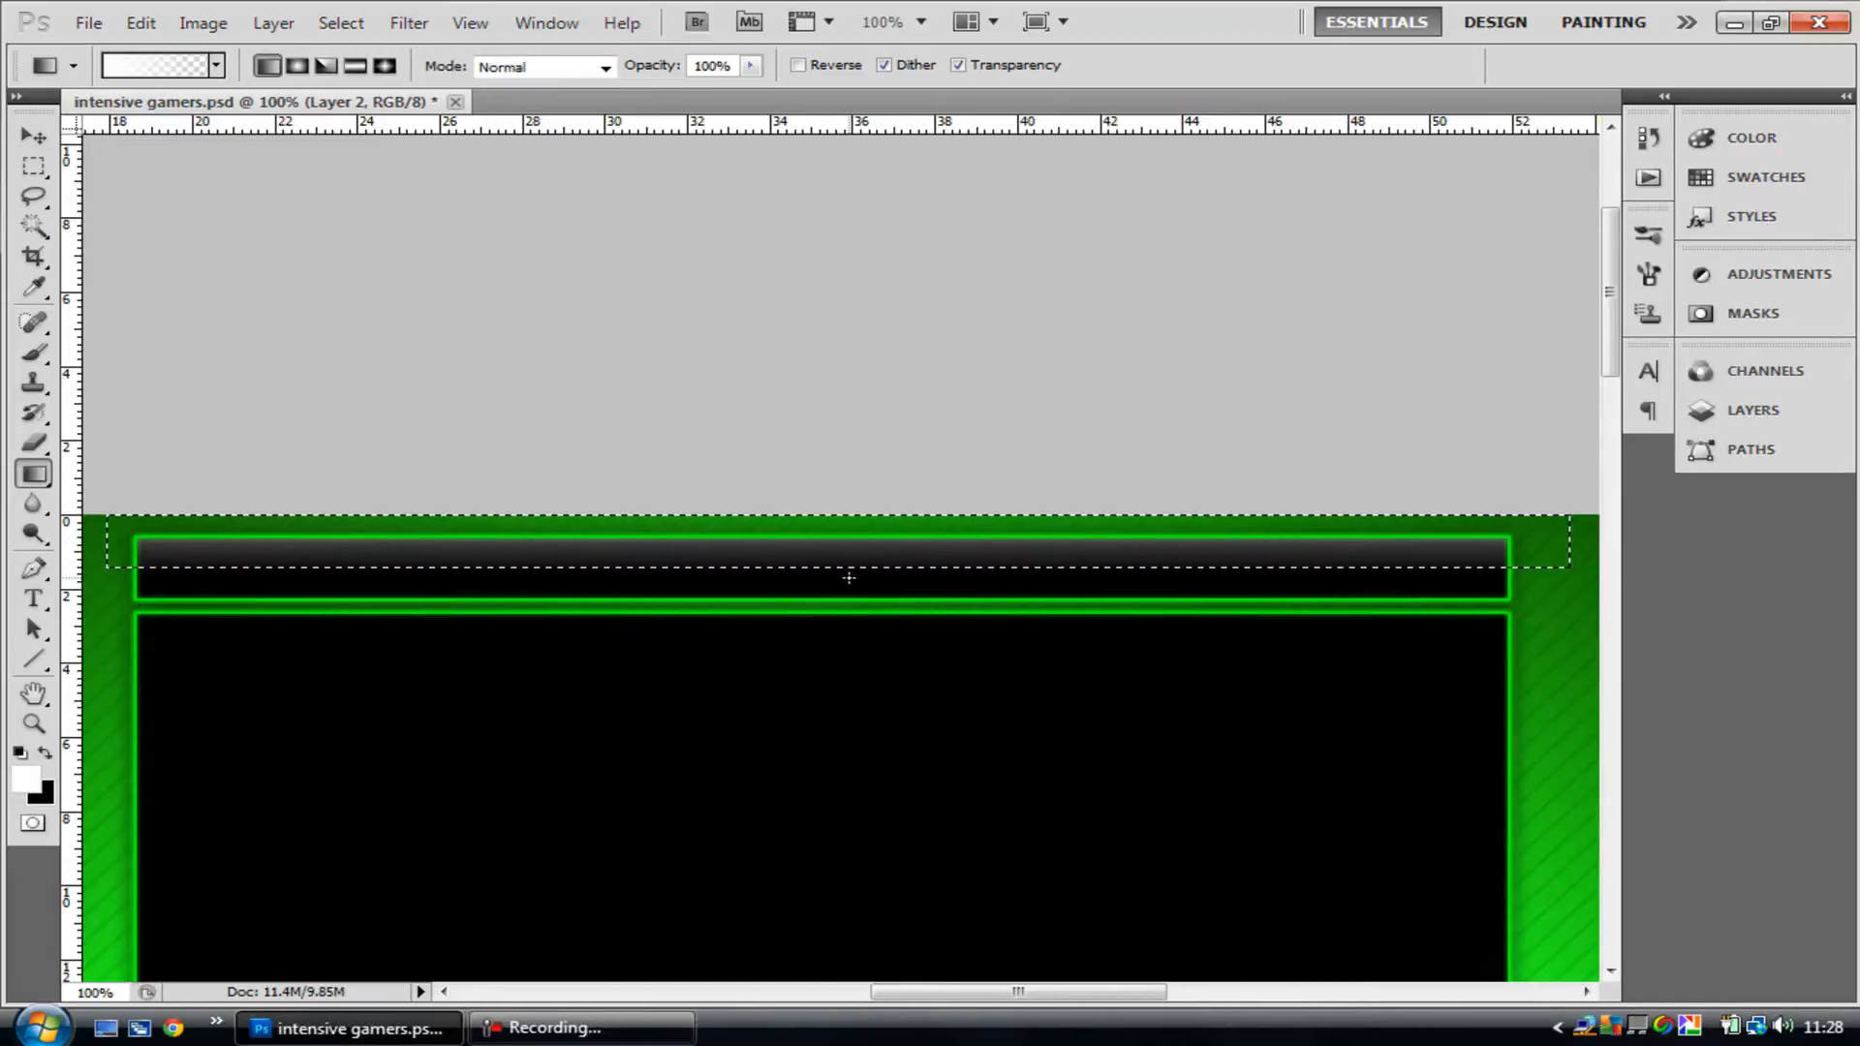
pyautogui.hotkey('ctrl', 'd')
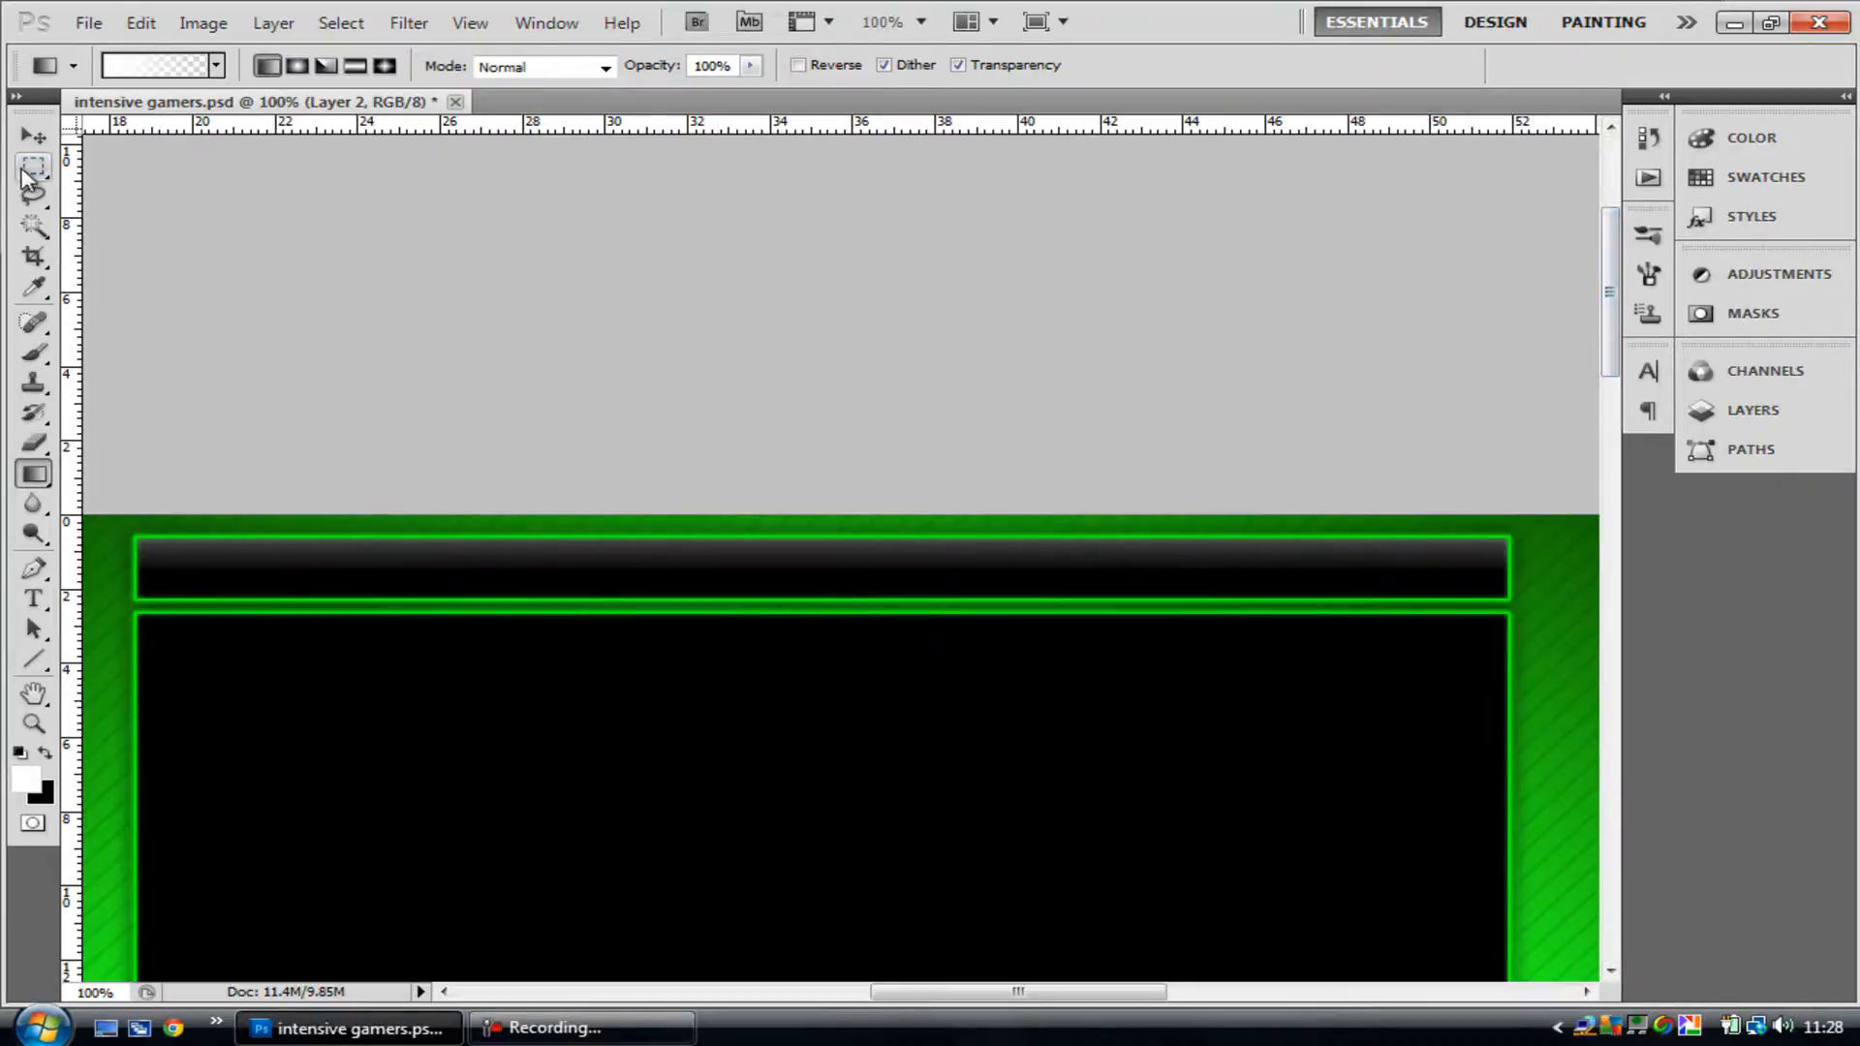
# - Make a wide elliptical selection from the navigation bar's upper edge into the large header box, extending past both sides of the boxes
pyautogui.moveTo(33, 167); pyautogui.dragTo(185, 197)
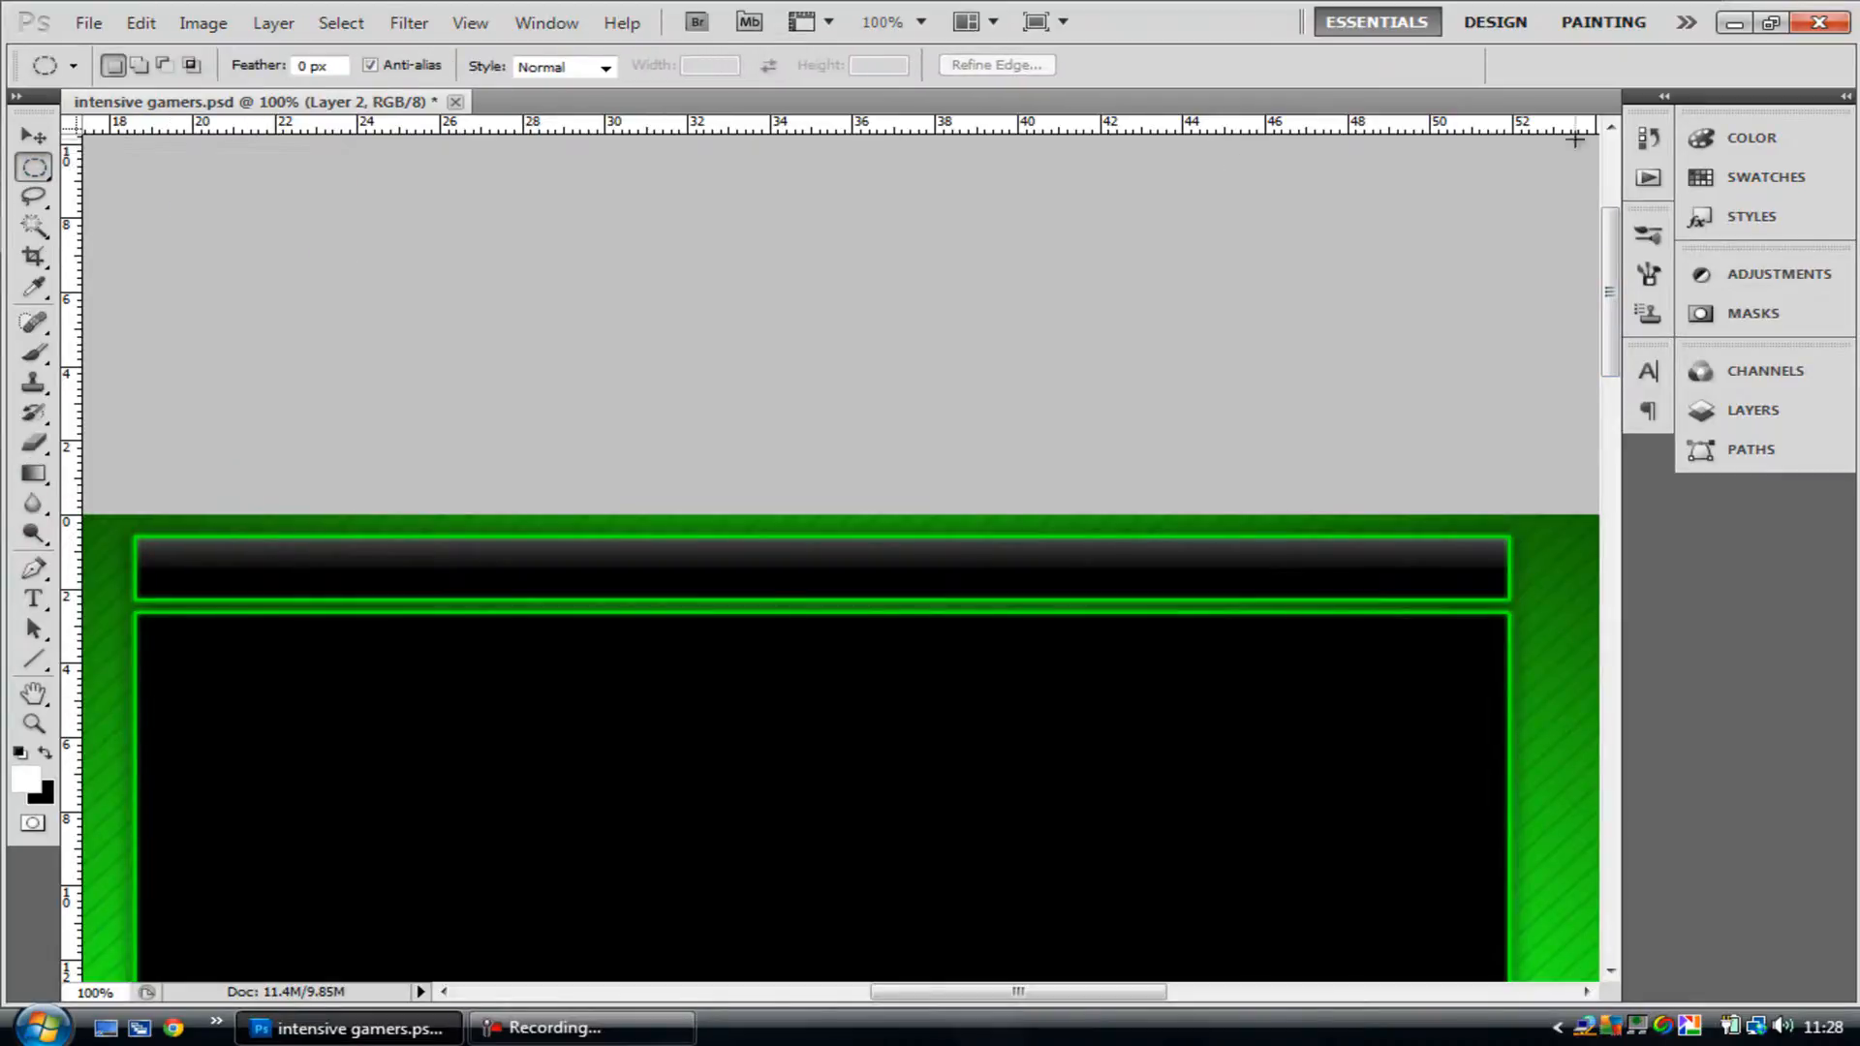
pyautogui.moveTo(1612, 264); pyautogui.dragTo(1618, 308)
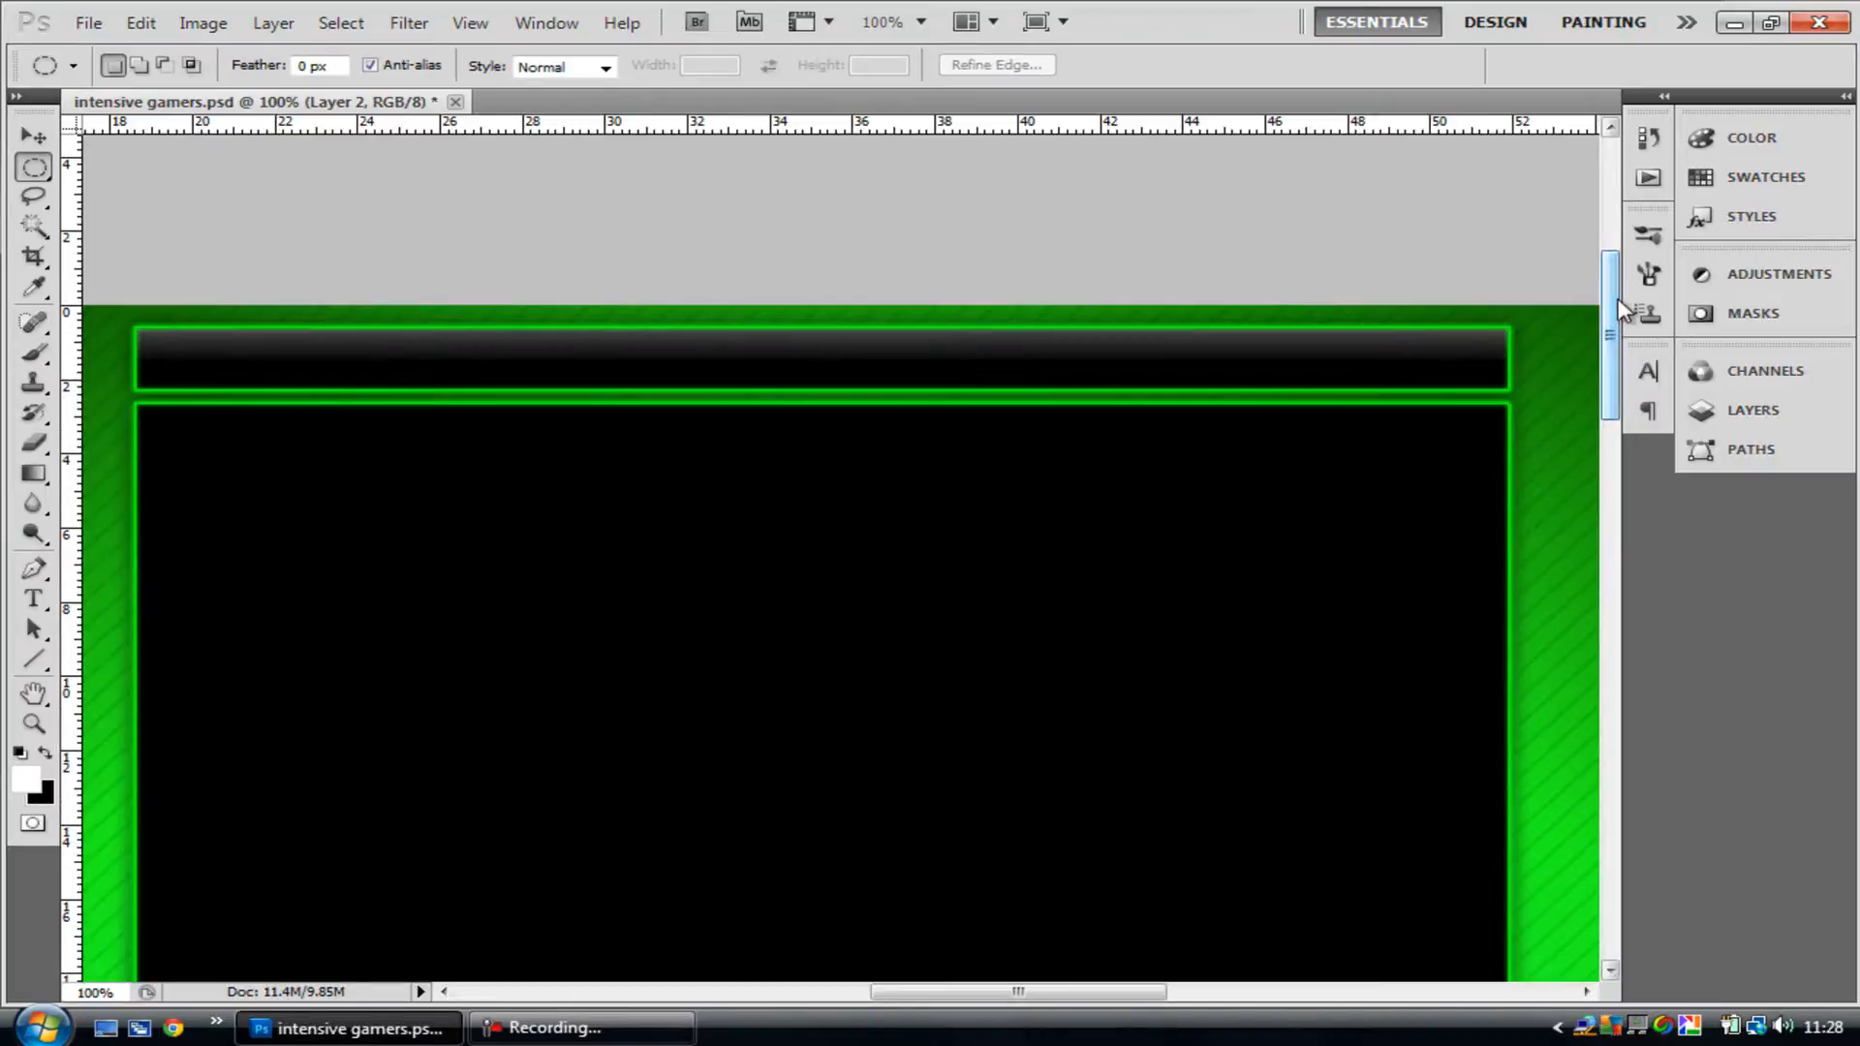
pyautogui.hotkey('ctrl', '-')
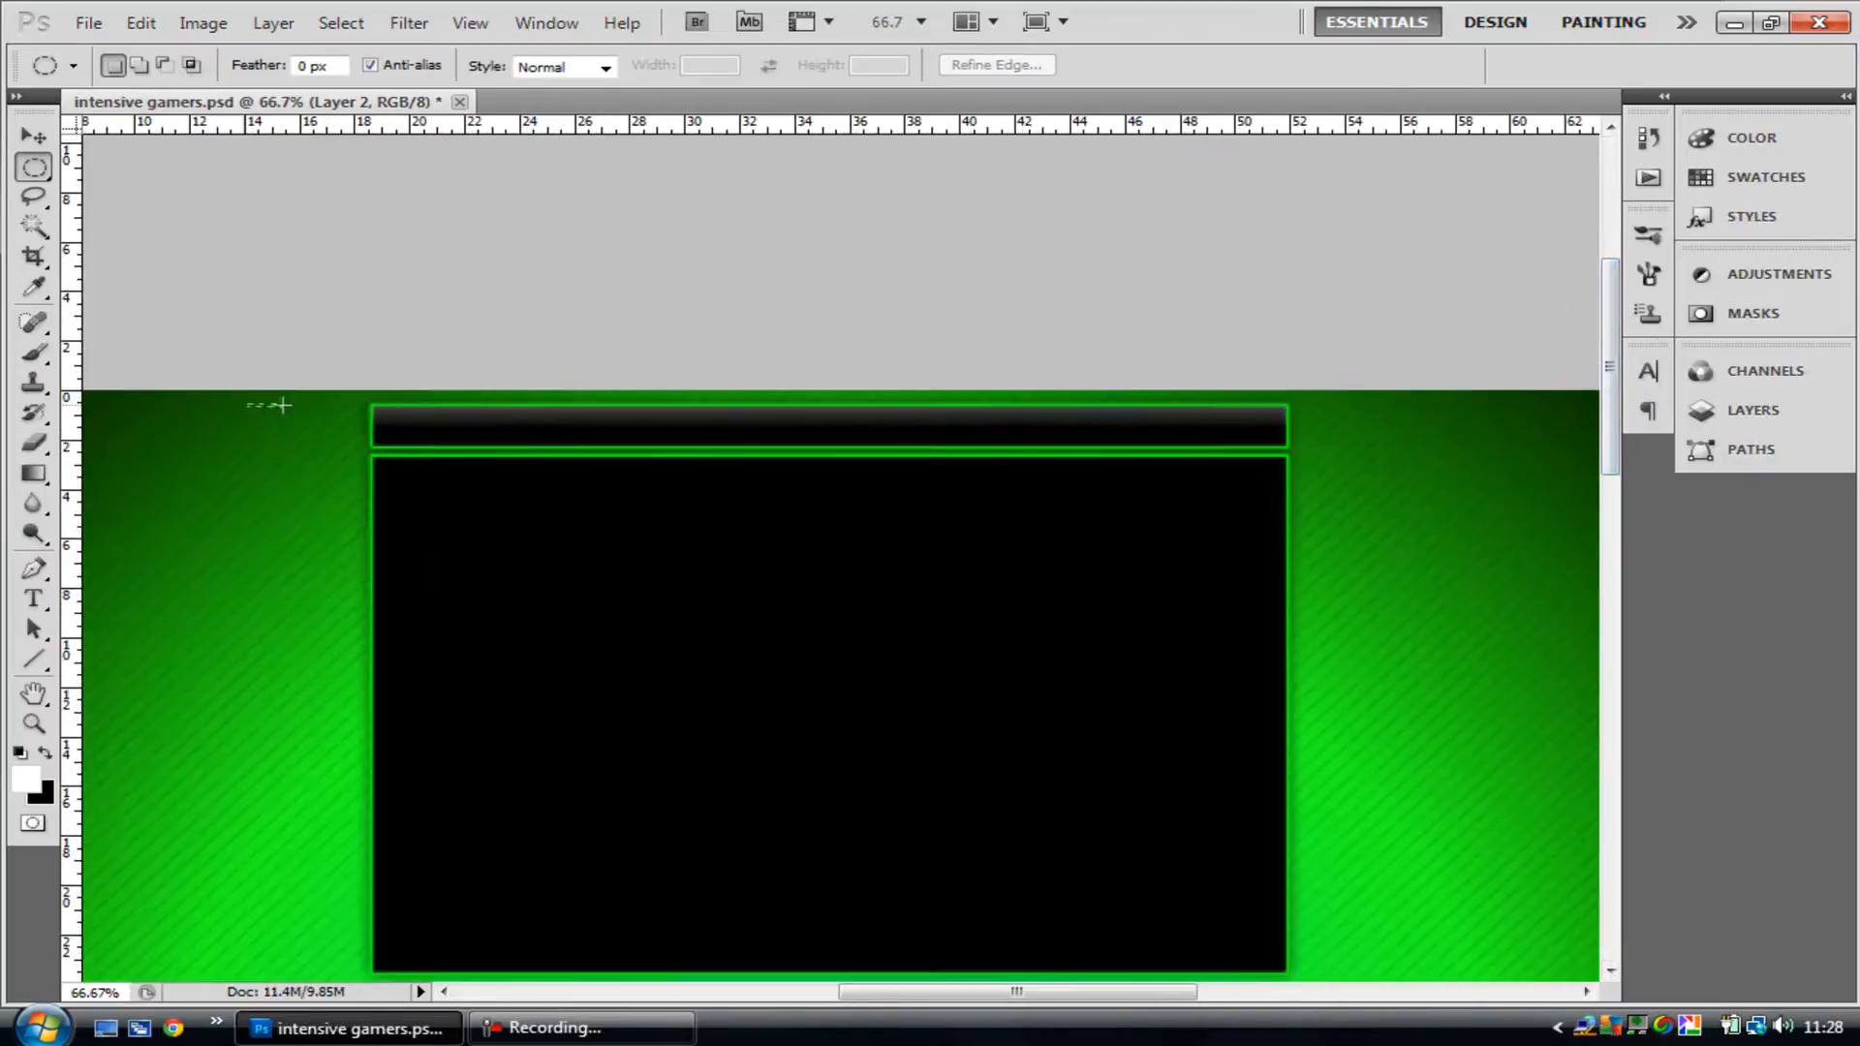
pyautogui.moveTo(548, 343); pyautogui.dragTo(985, 474)
pyautogui.moveTo(1208, 571); pyautogui.dragTo(1374, 629)
pyautogui.moveTo(1433, 612); pyautogui.dragTo(1433, 613)
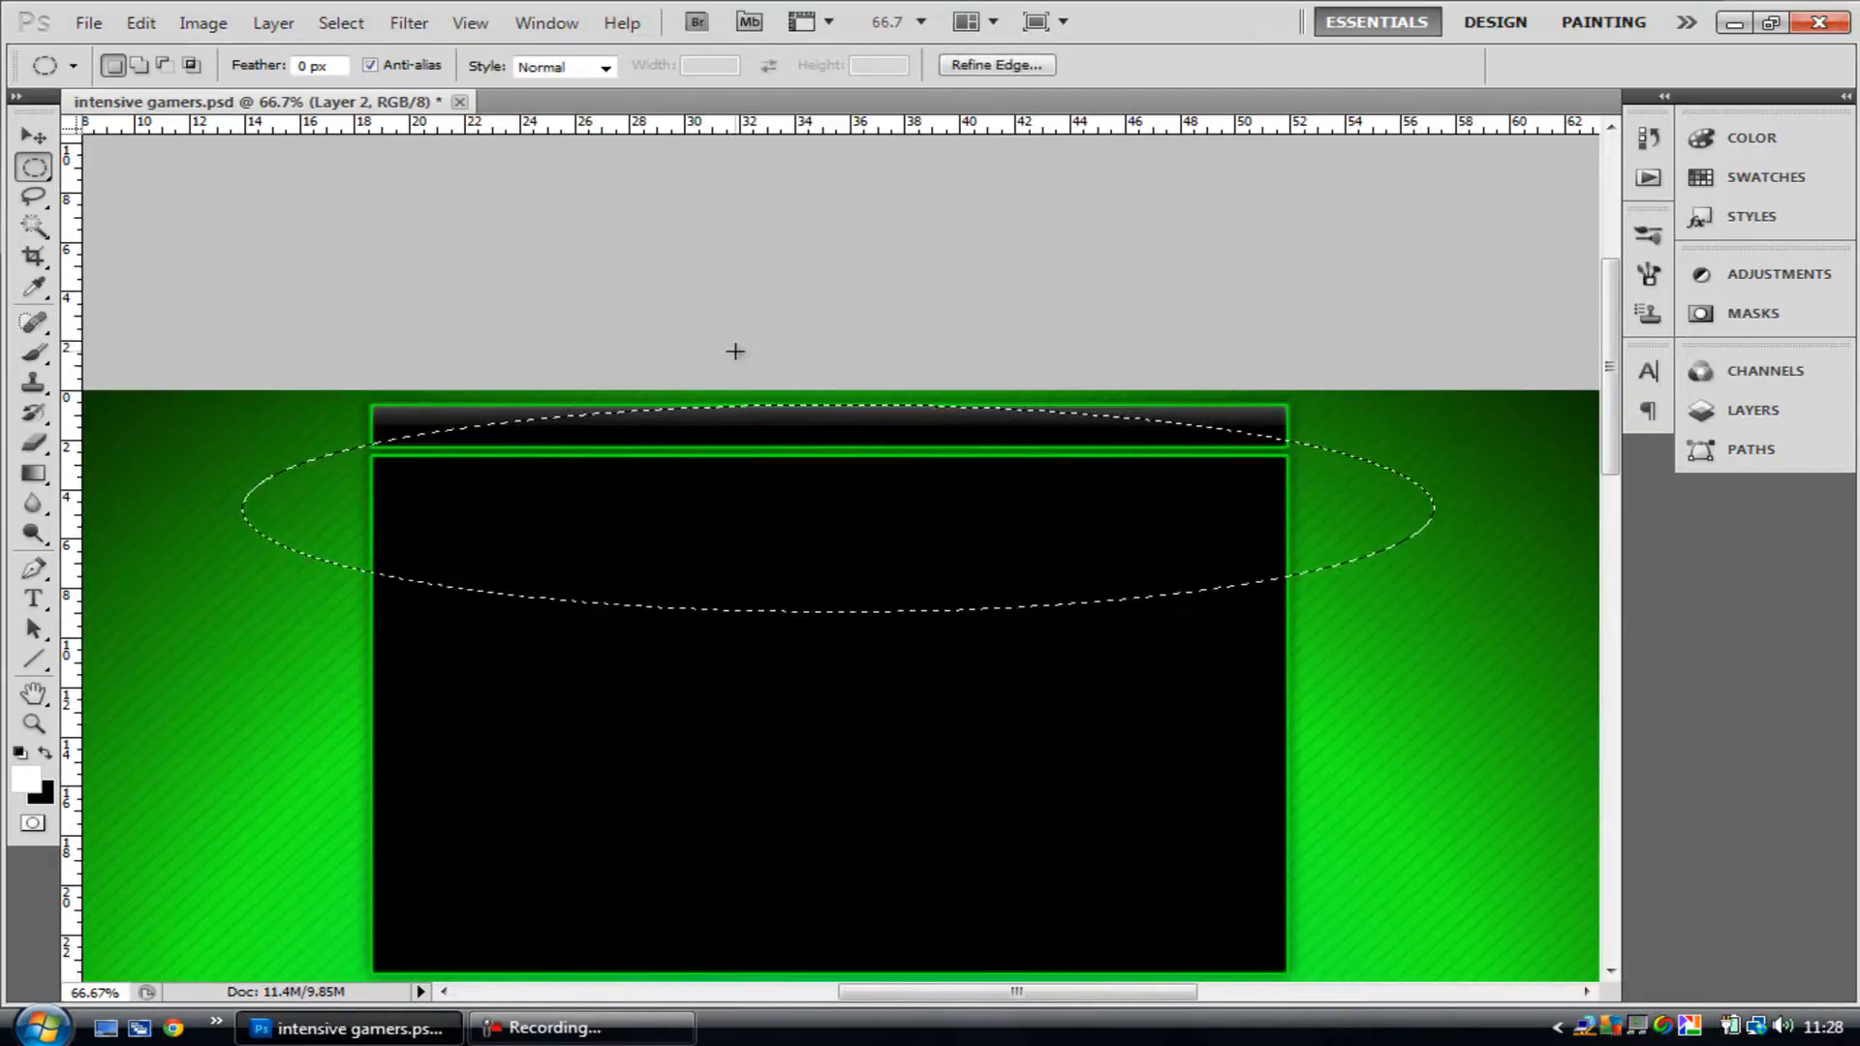
pyautogui.click(34, 473)
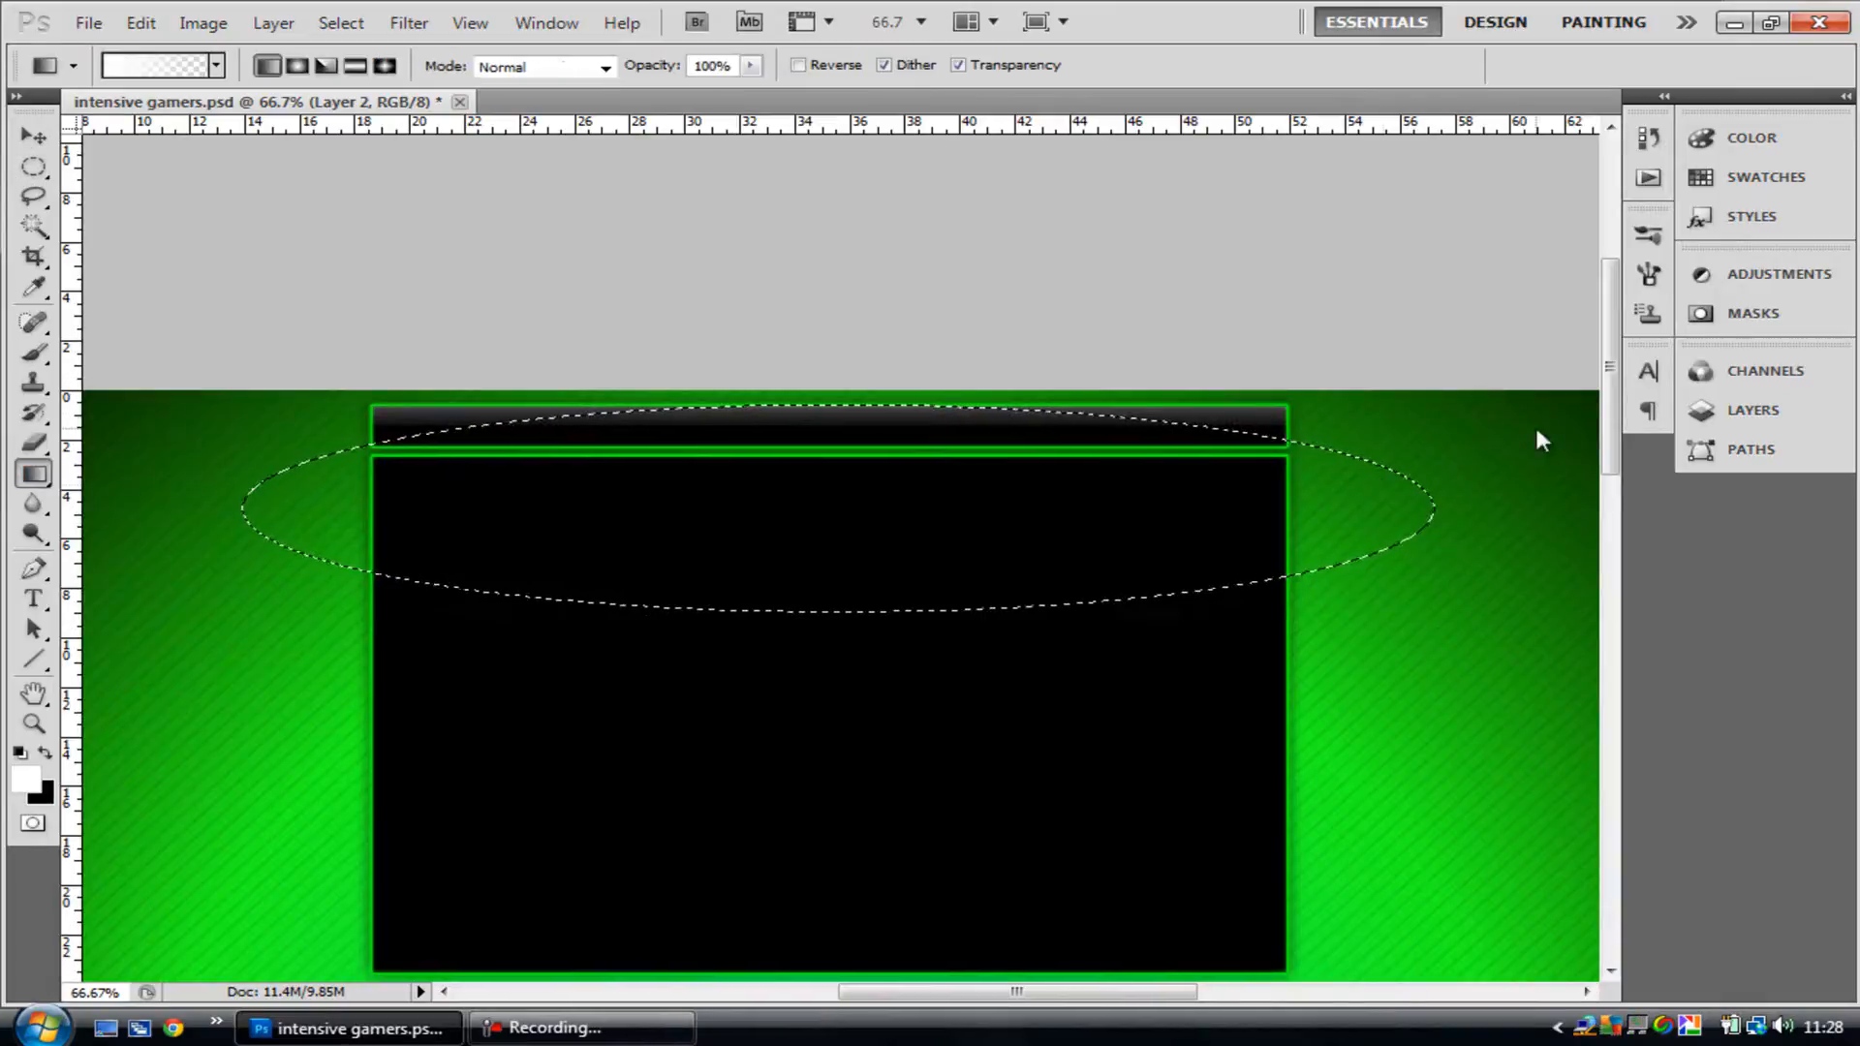
pyautogui.moveTo(1613, 414); pyautogui.dragTo(1611, 365)
pyautogui.moveTo(885, 591); pyautogui.dragTo(860, 942)
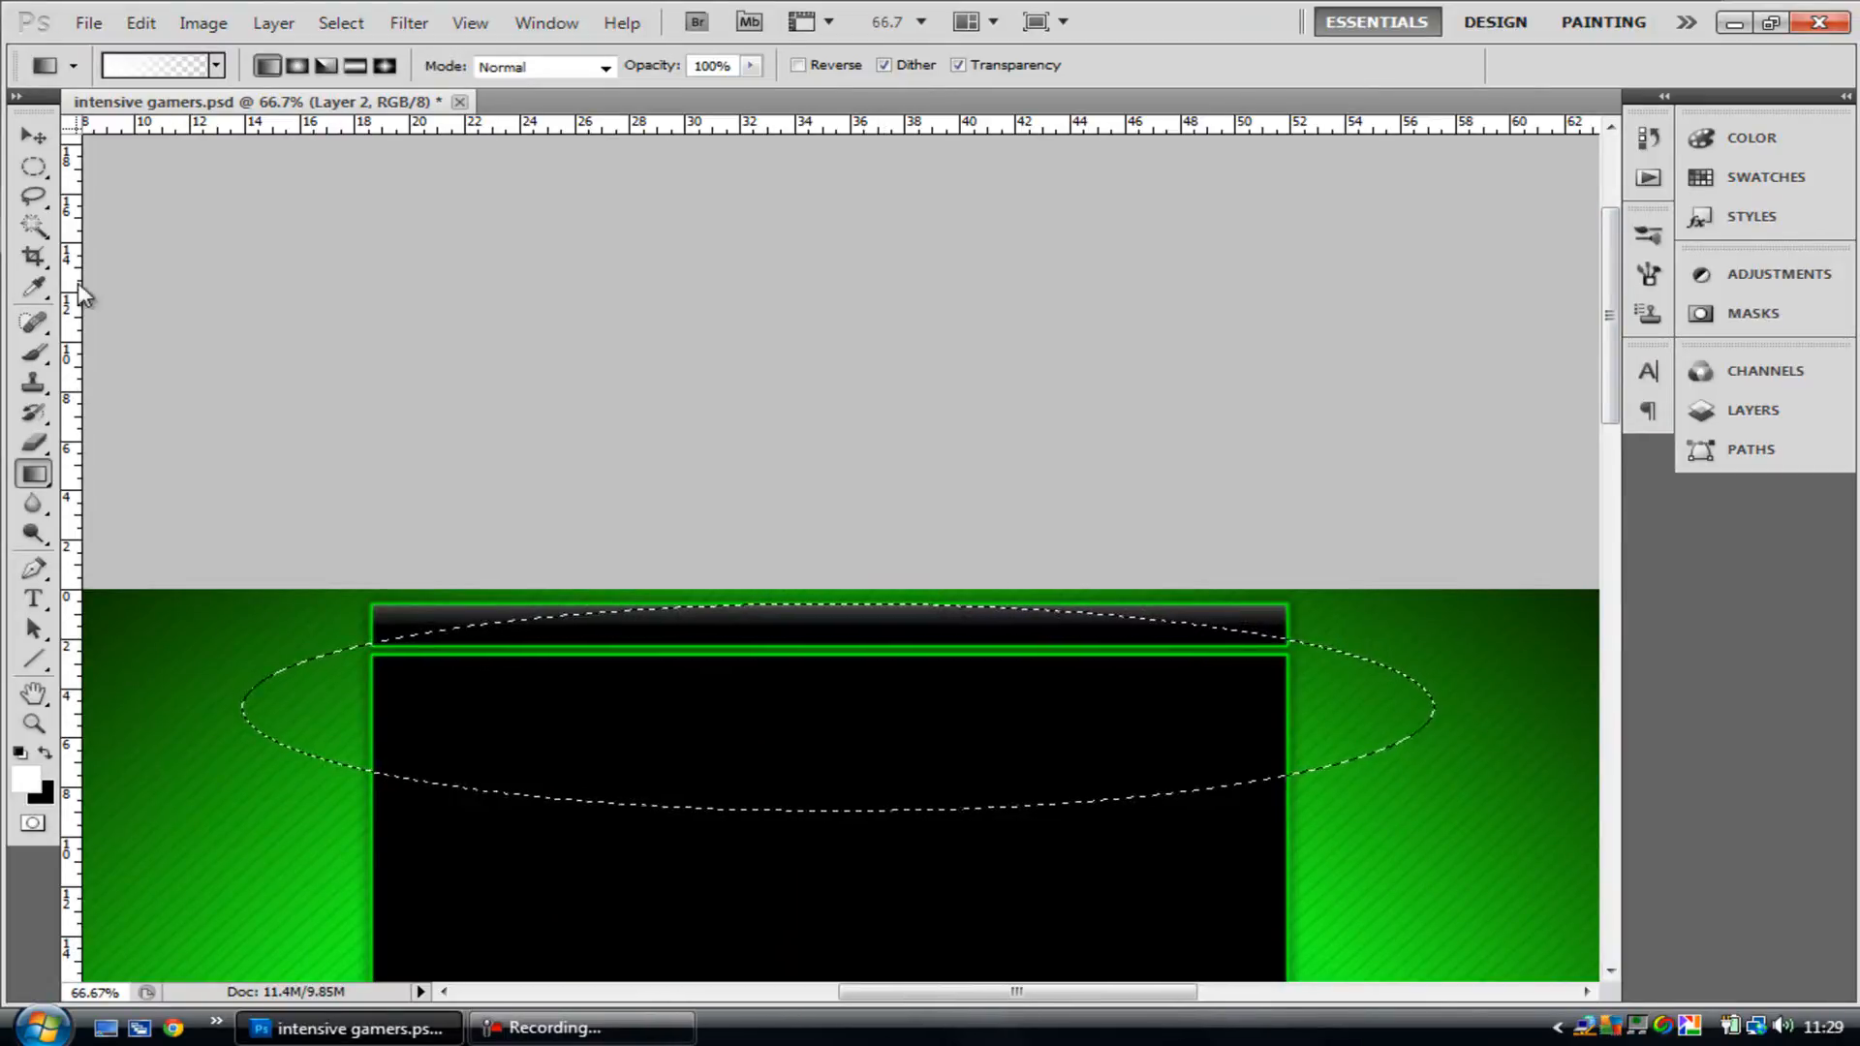
# - Subtract a rectangle covering the navigation bar from the elliptical selection, so it starts flat in the gap above the header box
pyautogui.click(34, 167)
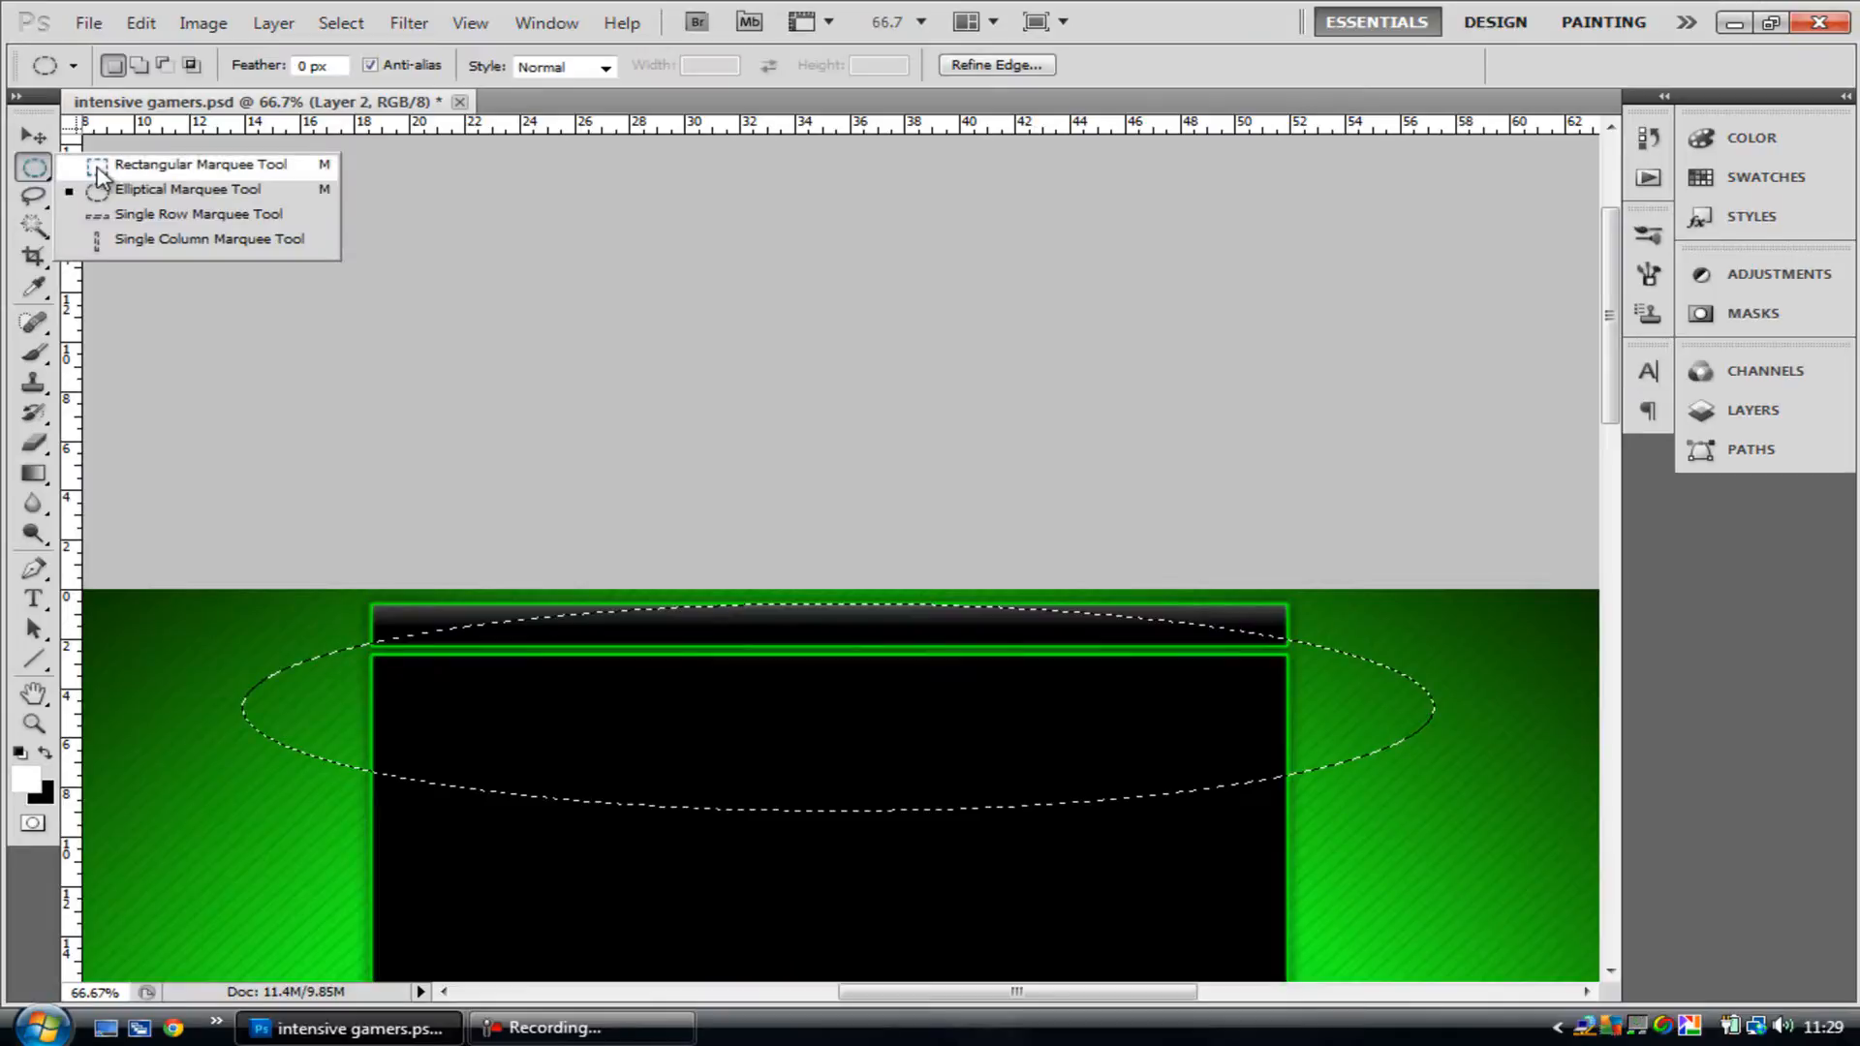
pyautogui.click(99, 172)
pyautogui.press('alt')
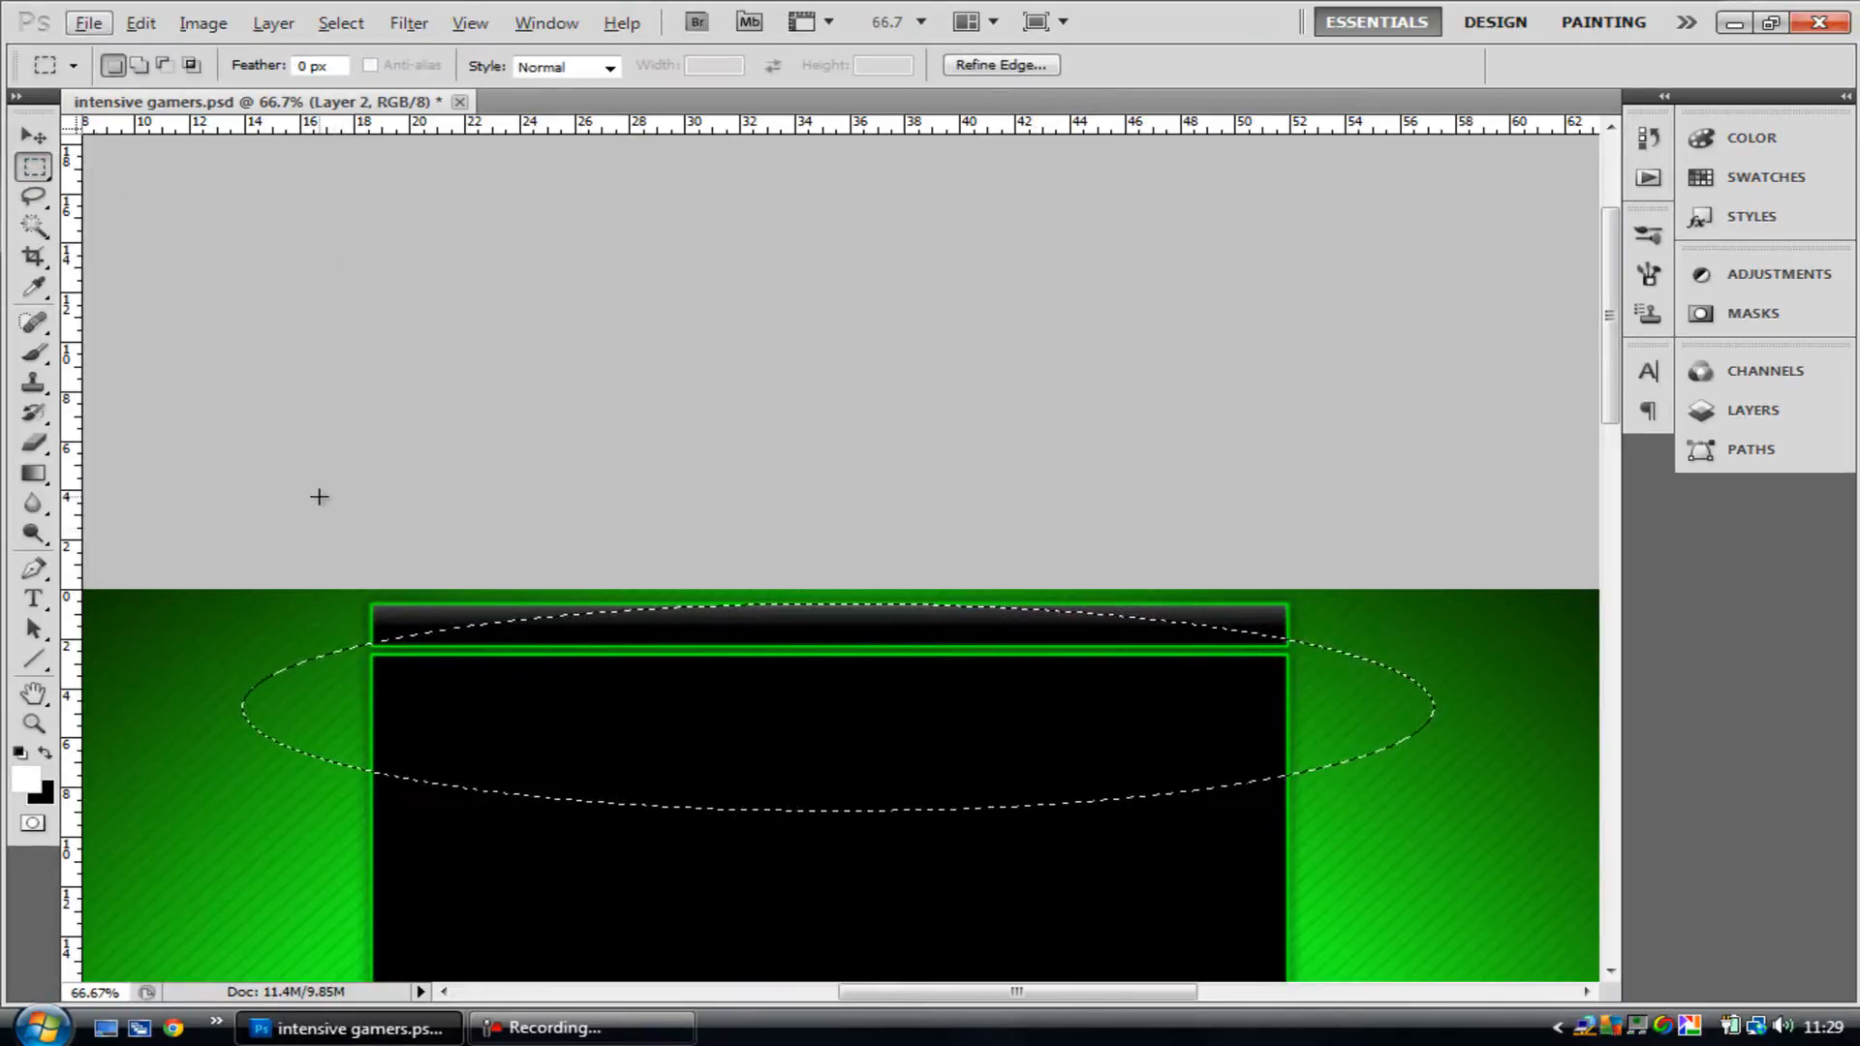
pyautogui.press('alt')
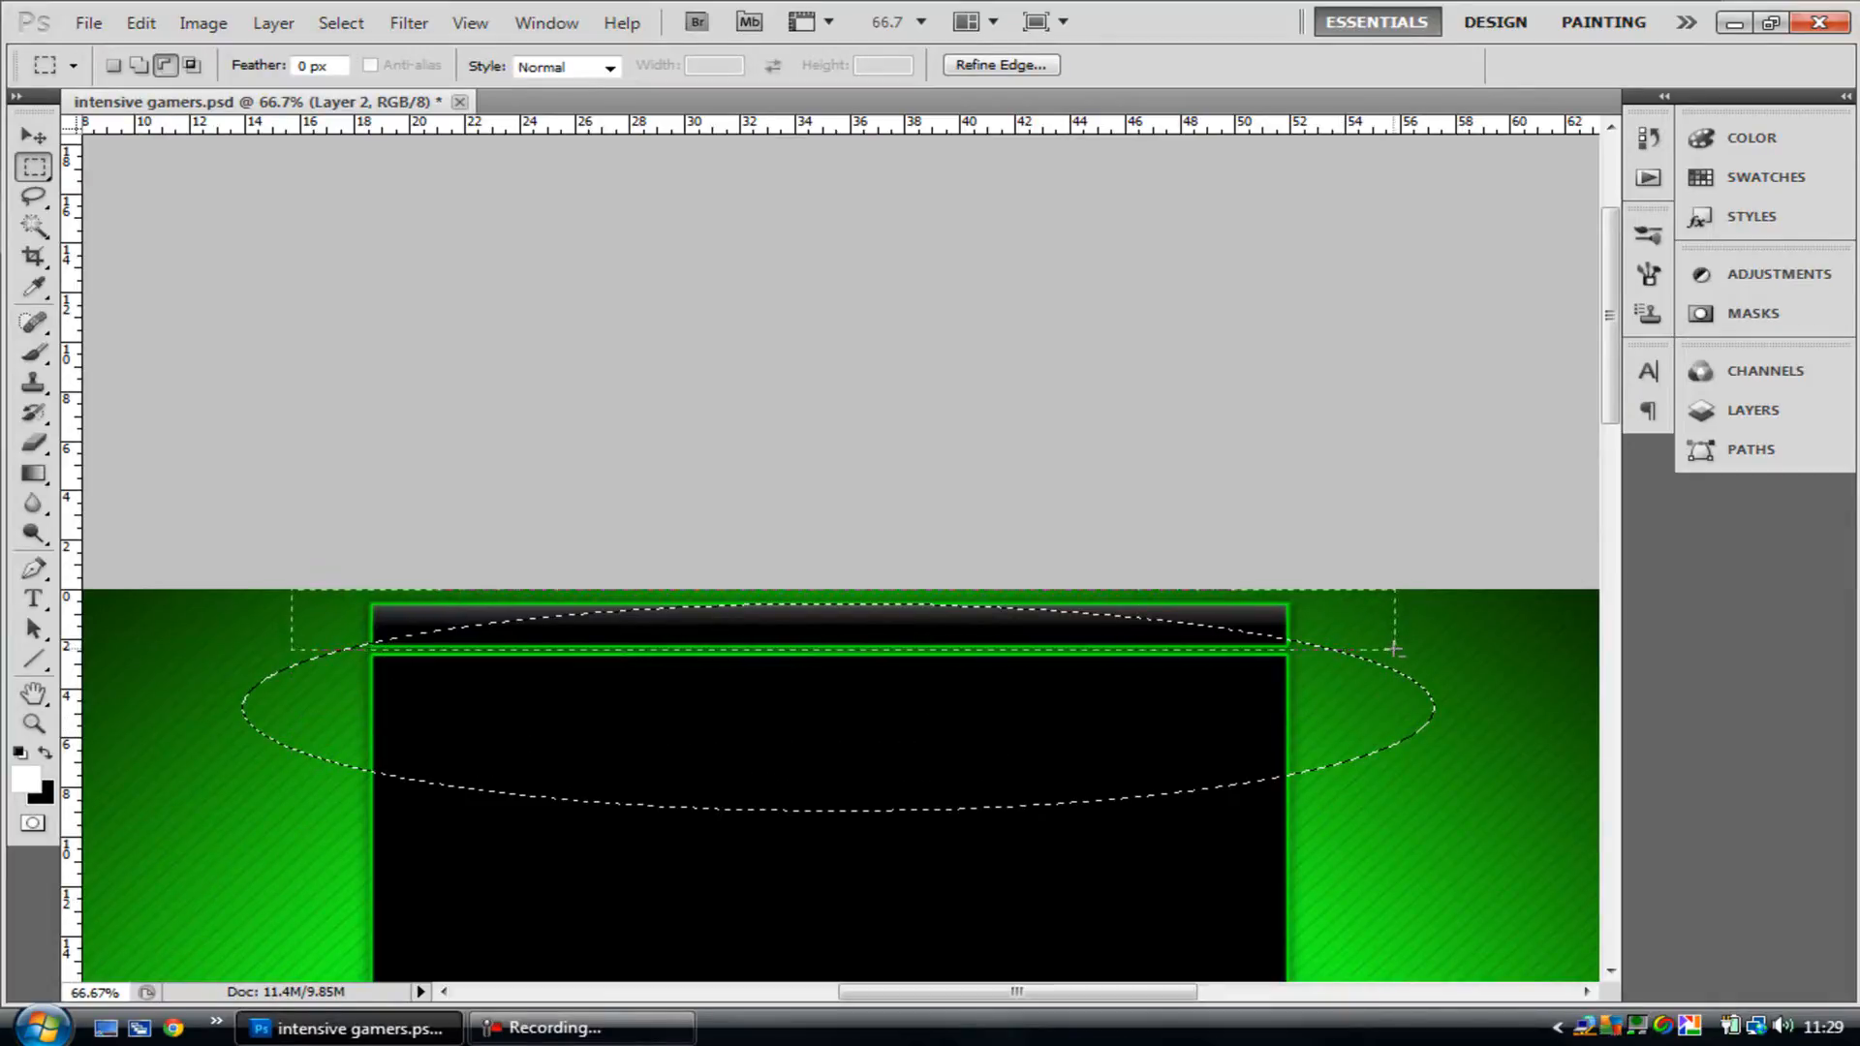
pyautogui.moveTo(1395, 649); pyautogui.dragTo(1395, 649)
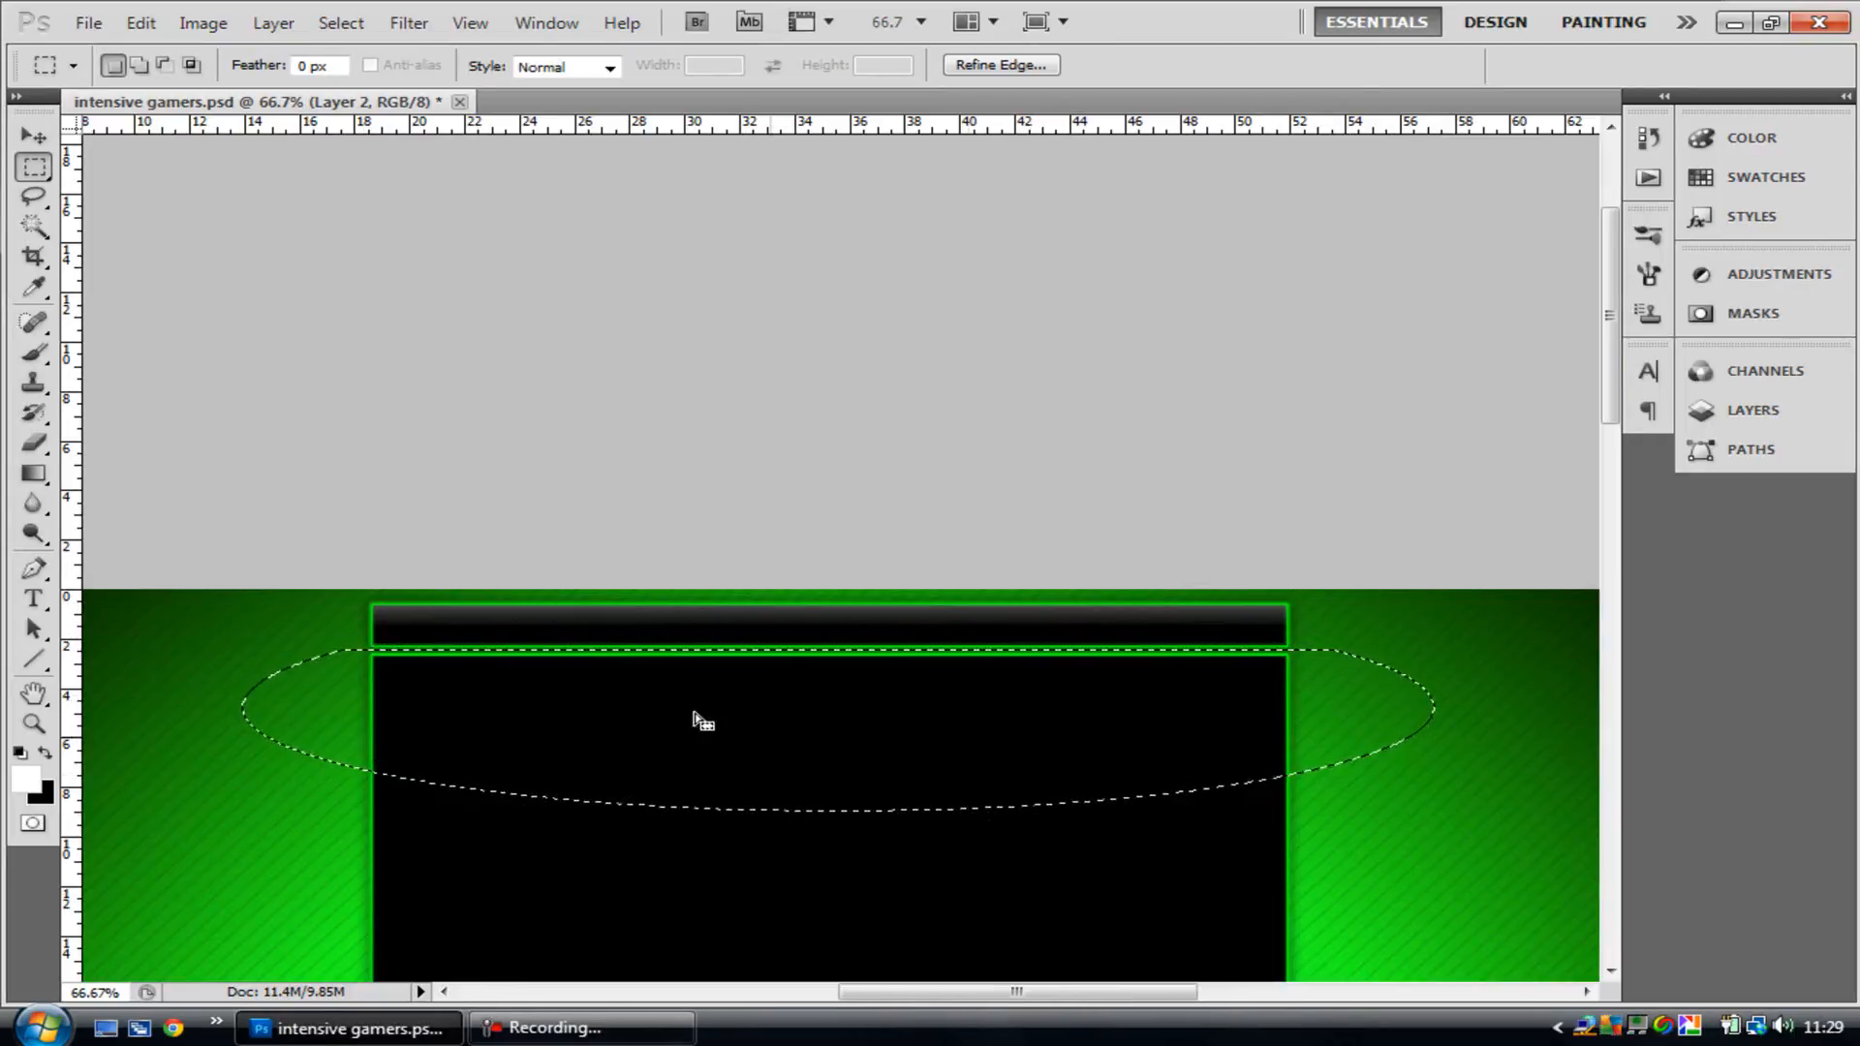
# - Fill the selection over the header box with a downward white-to-transparent gradient starting near the navigation bar, and deselect
pyautogui.click(34, 474)
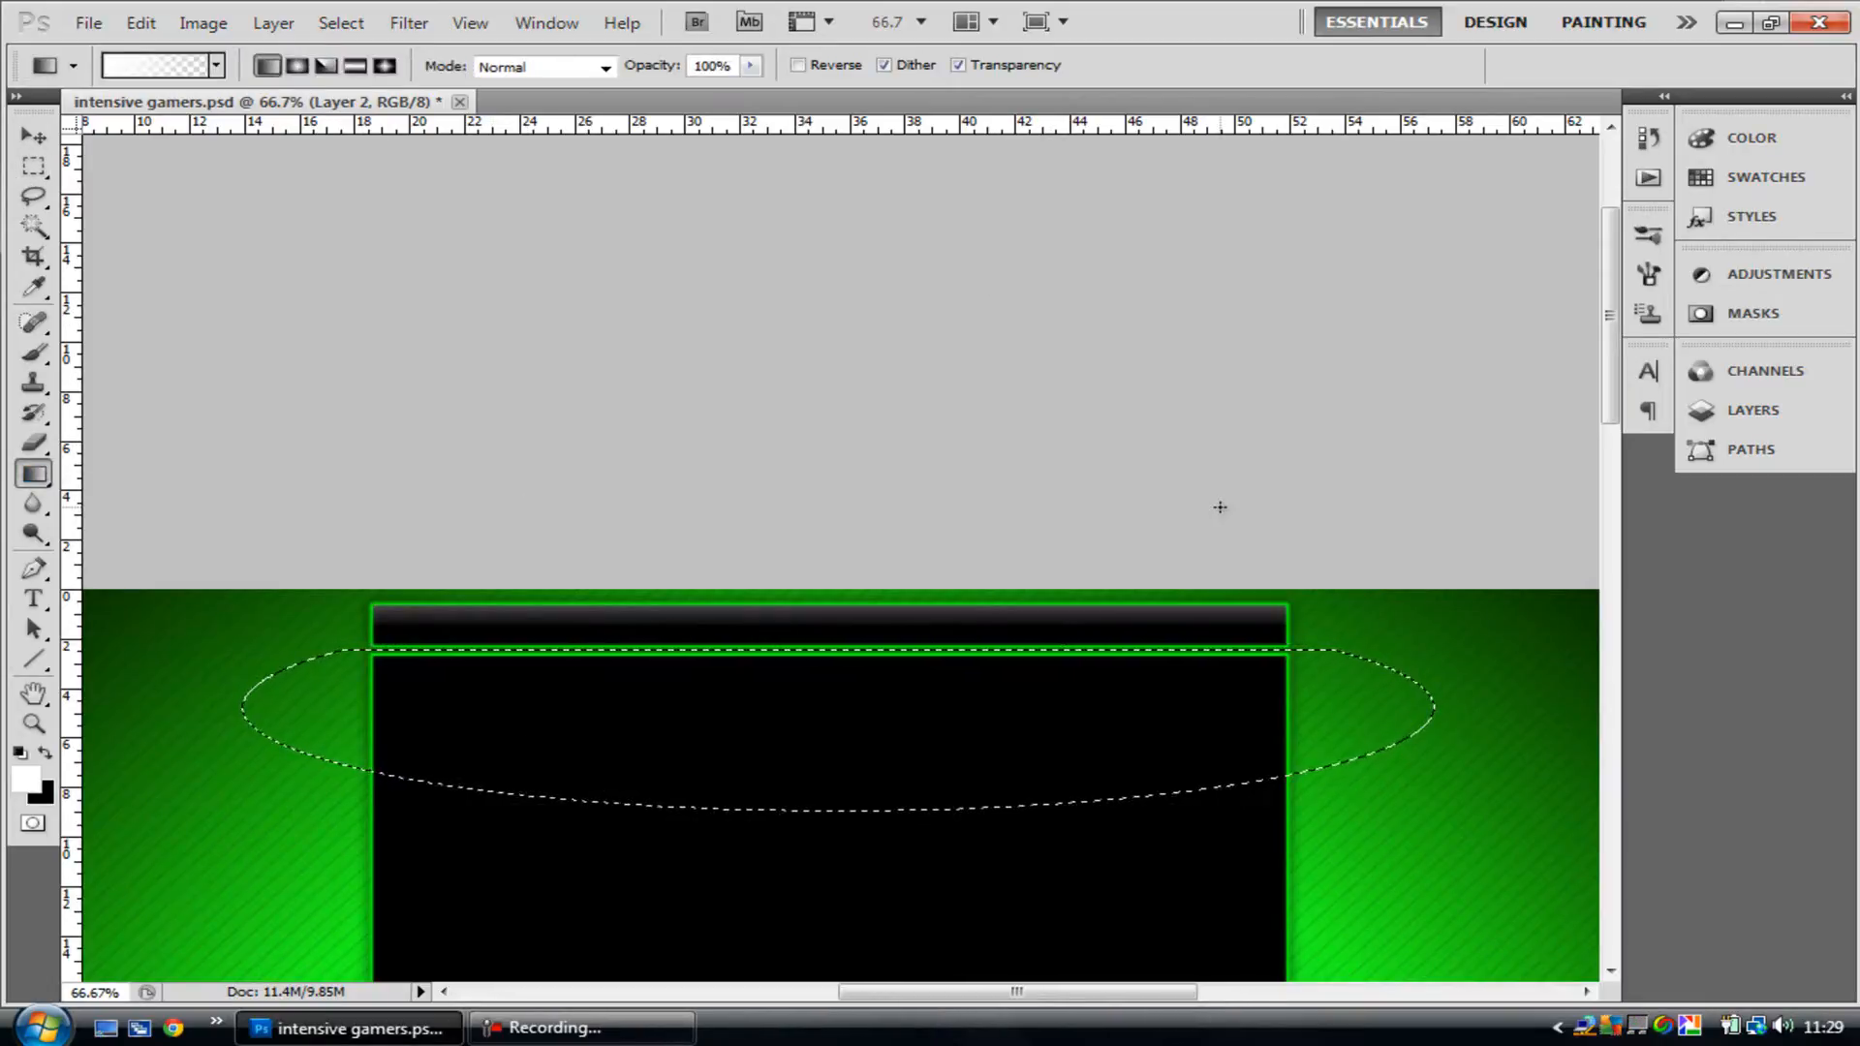
pyautogui.hotkey('ctrl', '-')
pyautogui.moveTo(1611, 435); pyautogui.dragTo(1607, 380)
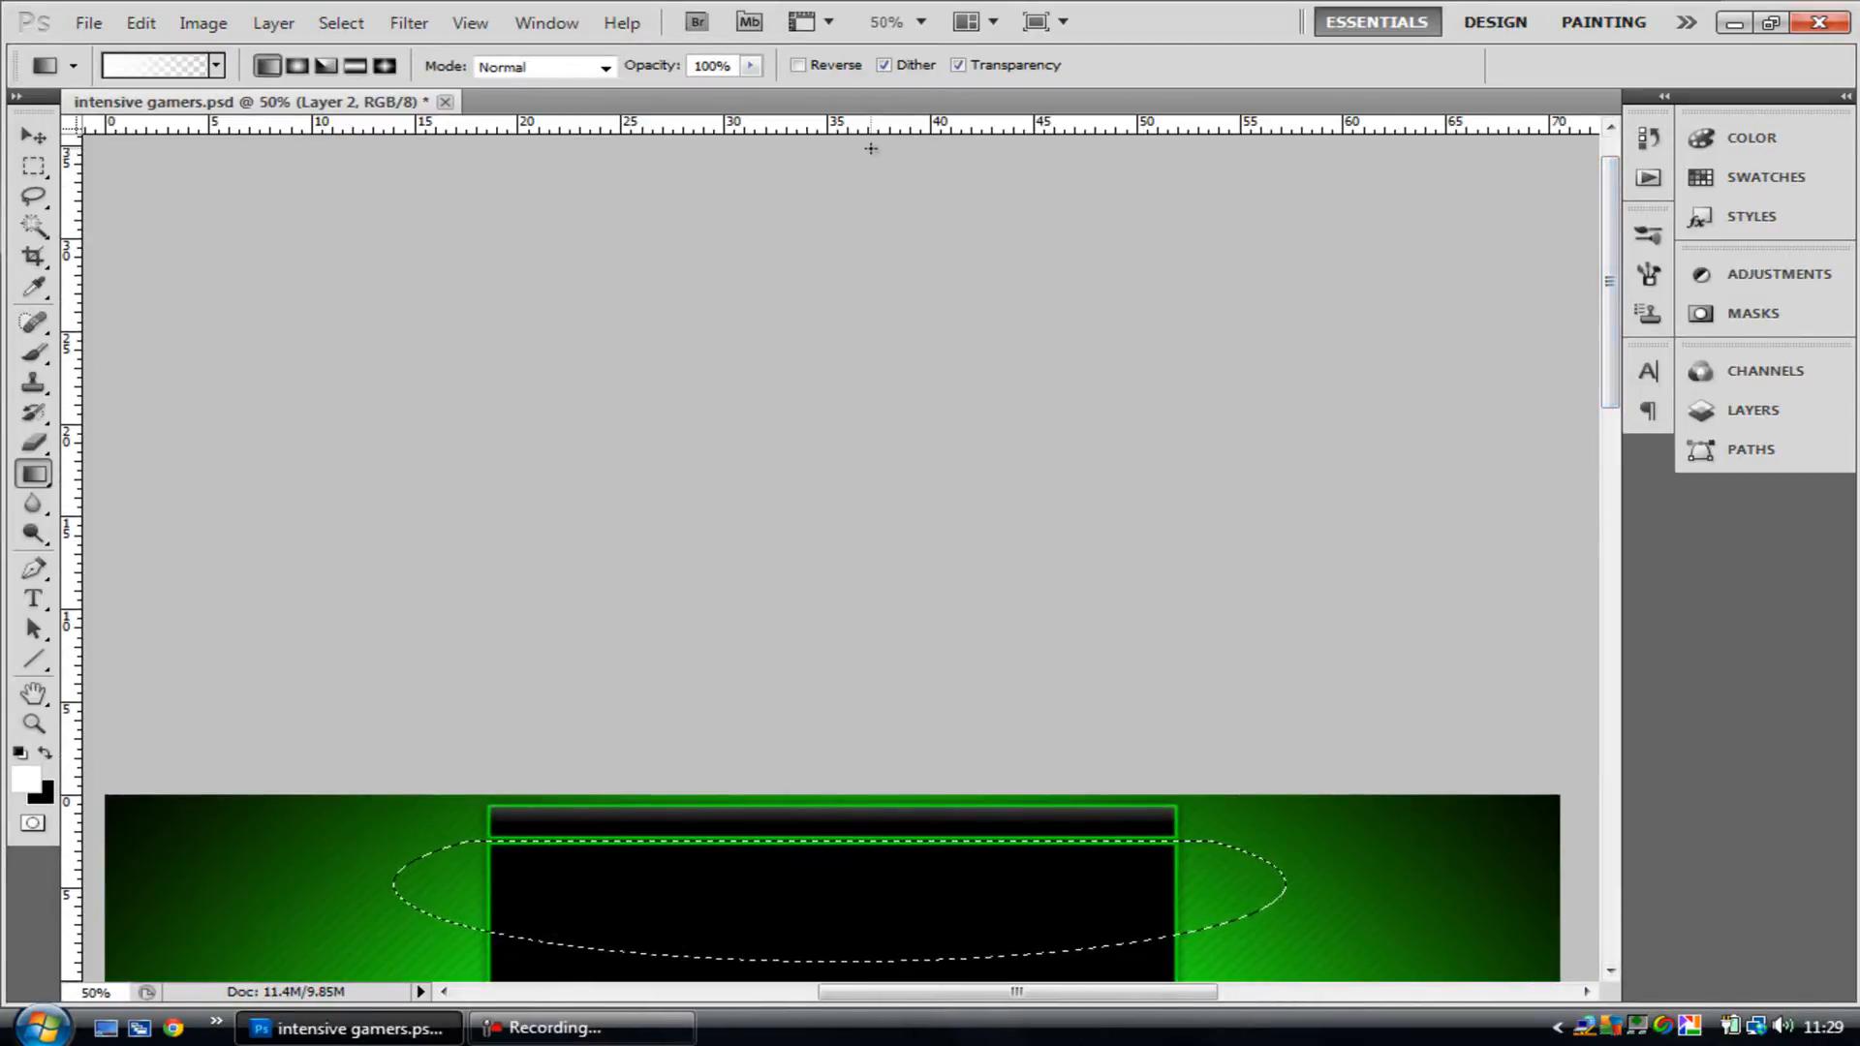
pyautogui.moveTo(872, 804); pyautogui.dragTo(885, 968)
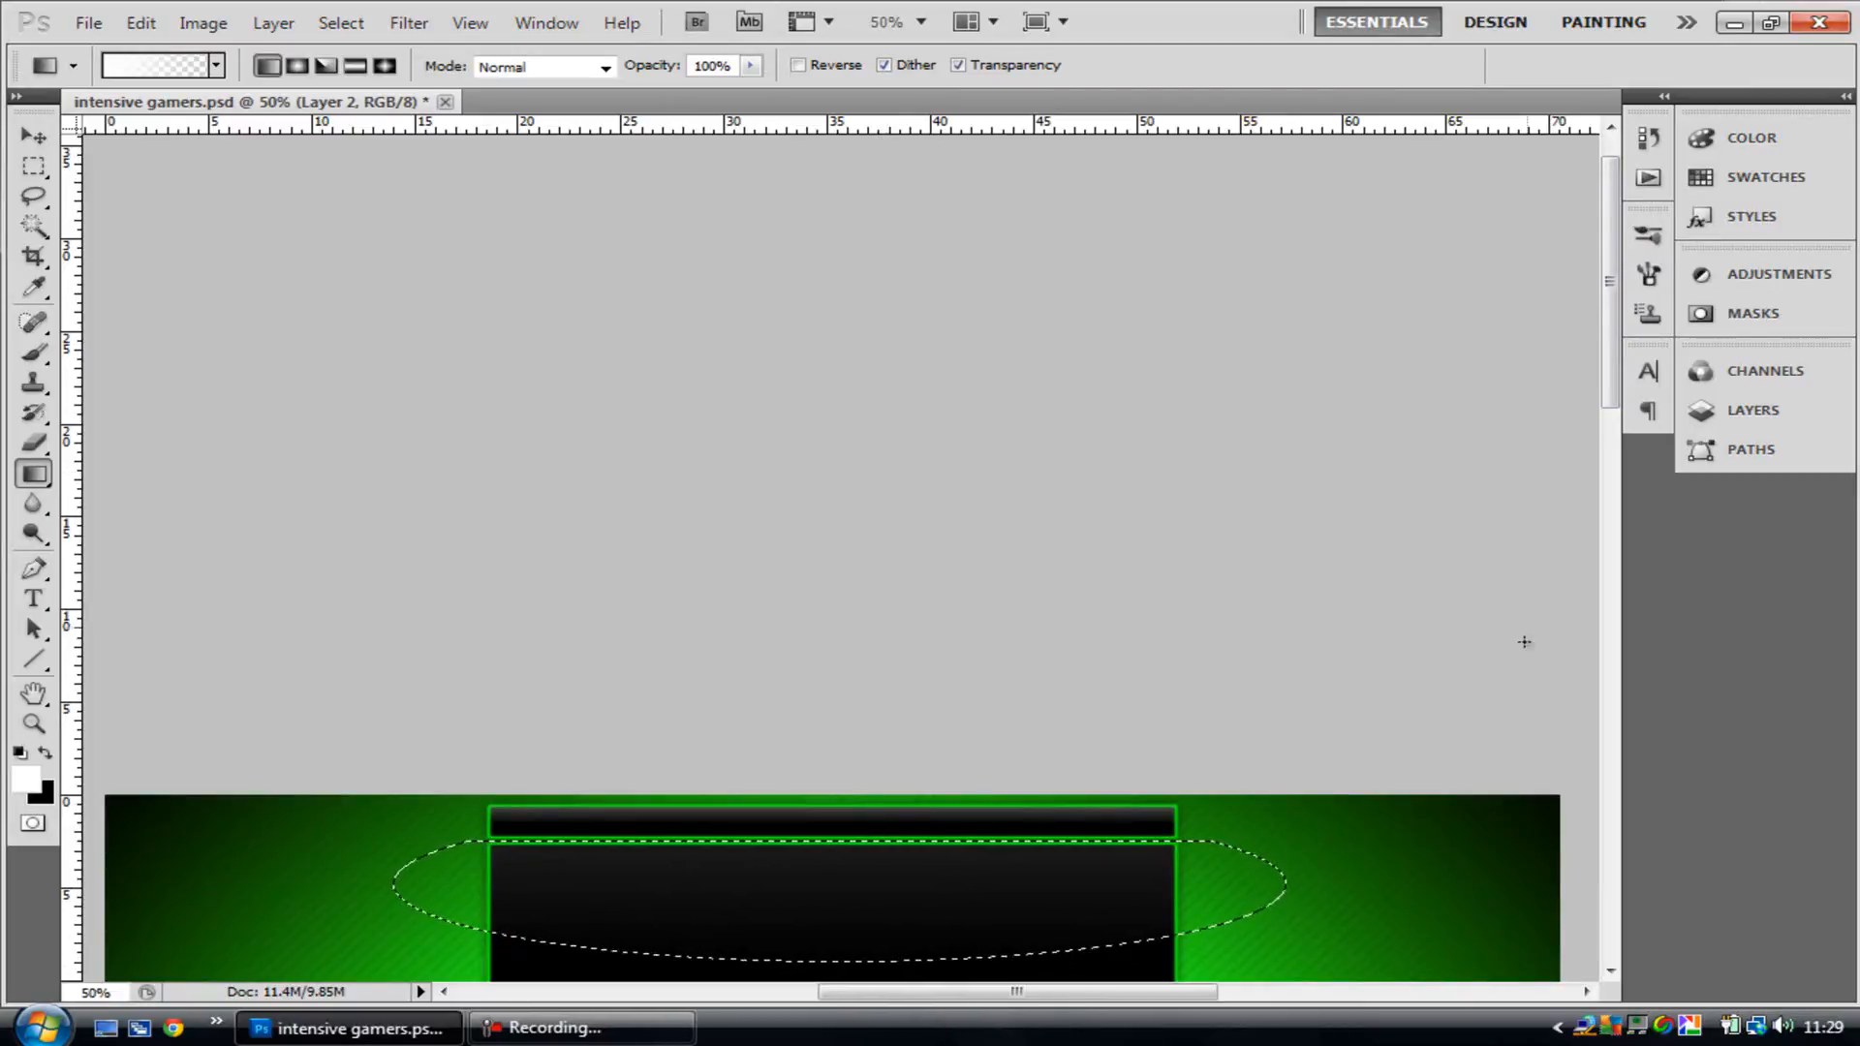
pyautogui.moveTo(1613, 394); pyautogui.dragTo(1613, 412)
pyautogui.hotkey('ctrl', 'd')
pyautogui.moveTo(1603, 426); pyautogui.dragTo(1643, 531)
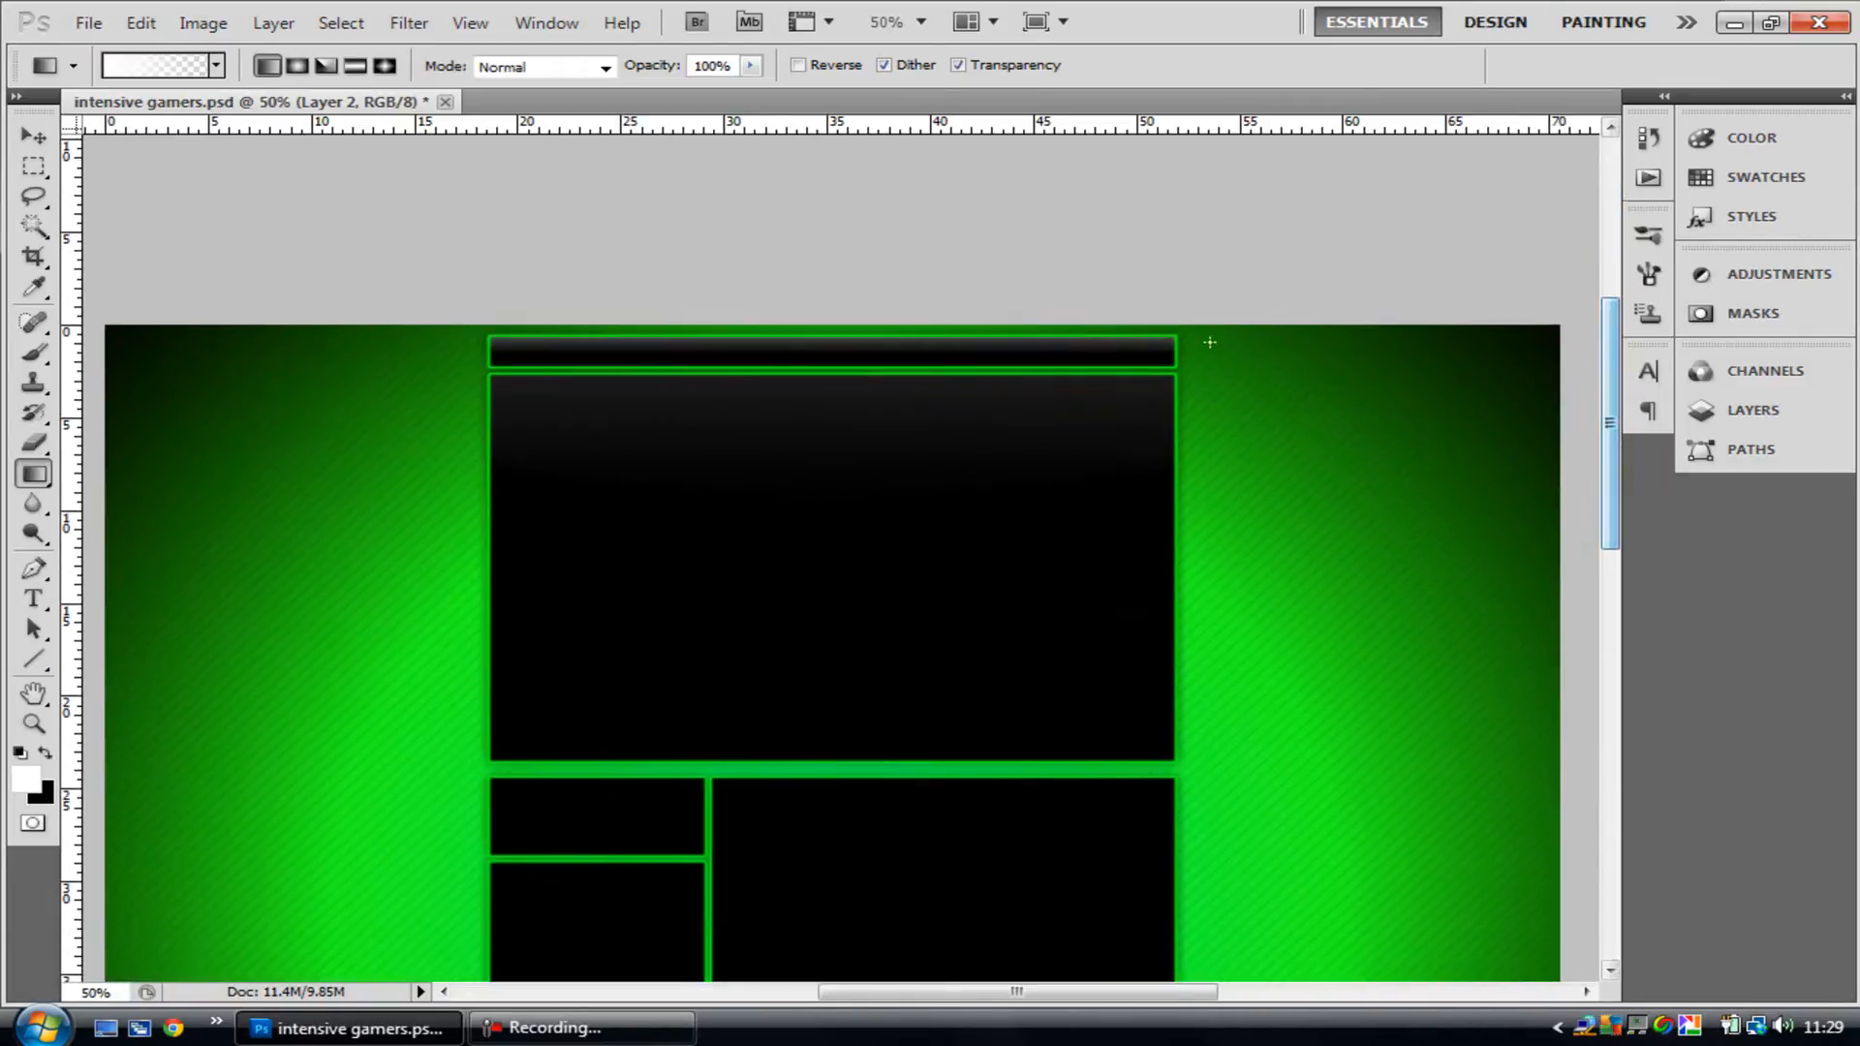
# - Select a wide, shallow ellipse across the tops of the lower boxes and subtract its upper part down to the gap below the header
pyautogui.click(29, 170)
pyautogui.click(29, 173)
pyautogui.click(117, 193)
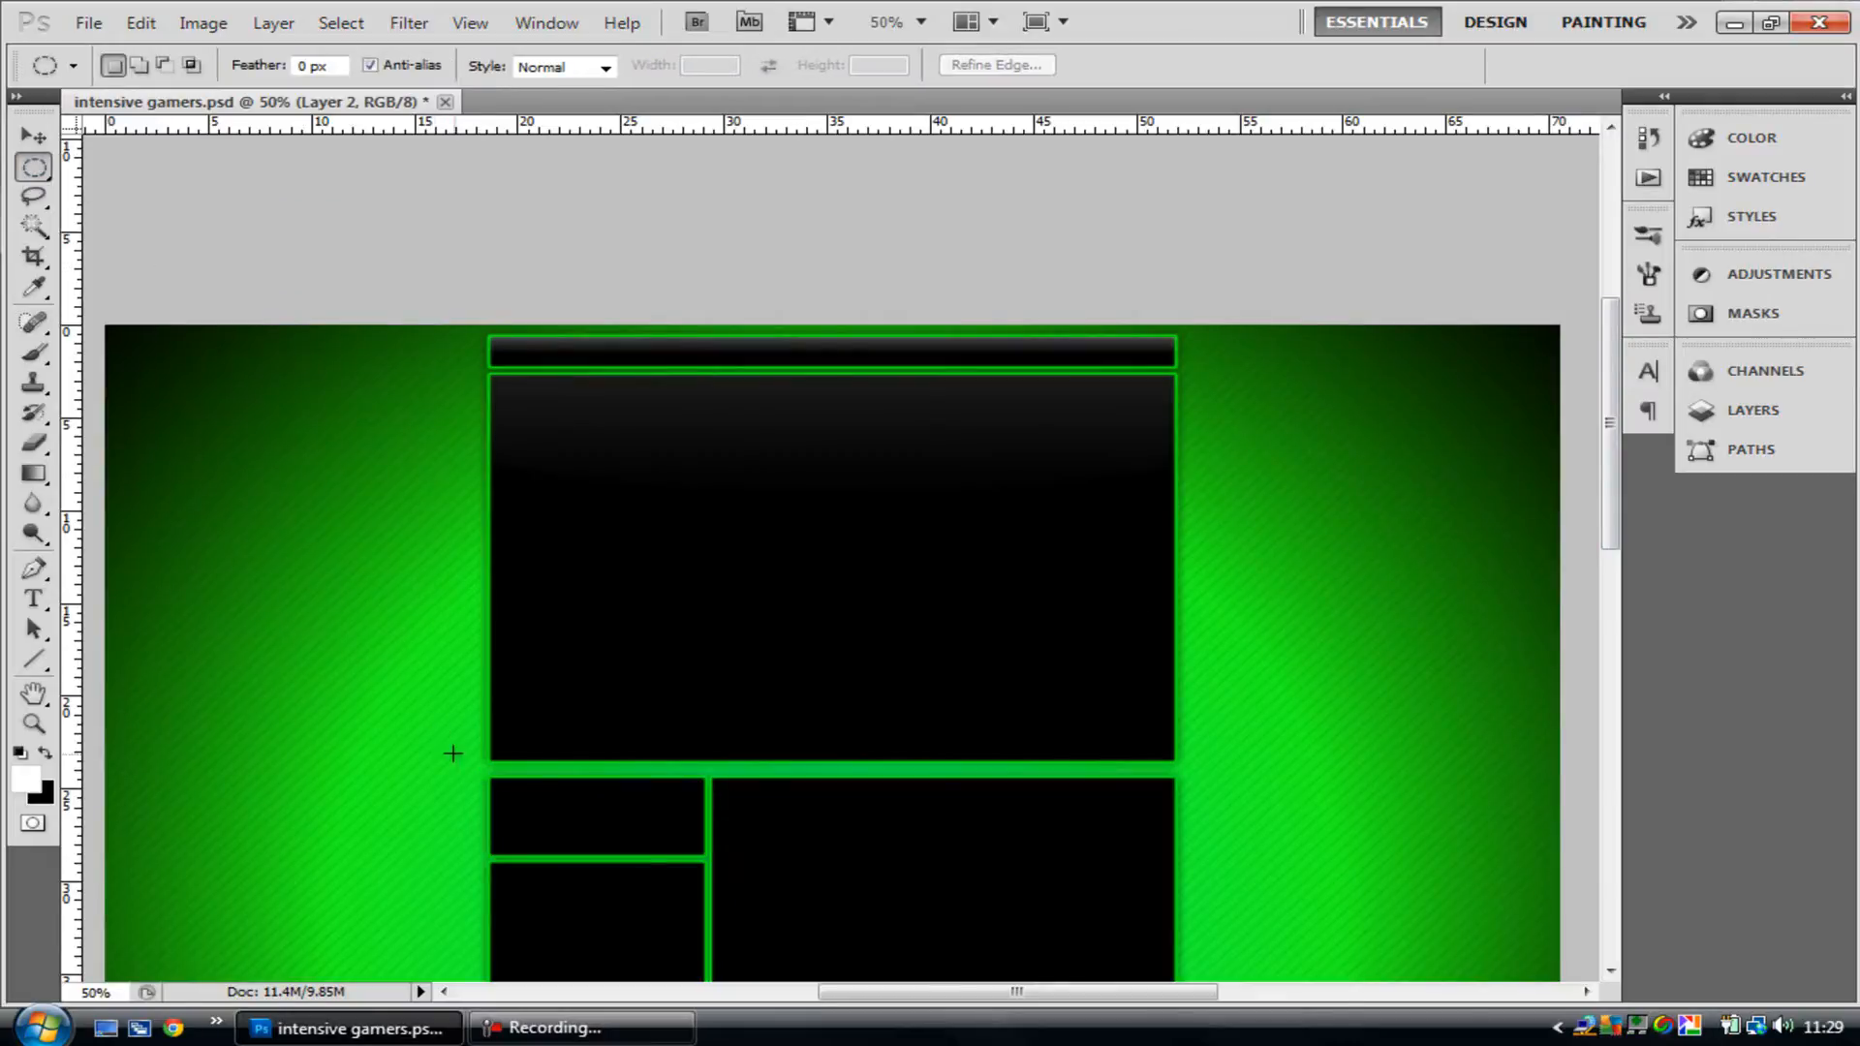
pyautogui.moveTo(949, 858); pyautogui.dragTo(1250, 833)
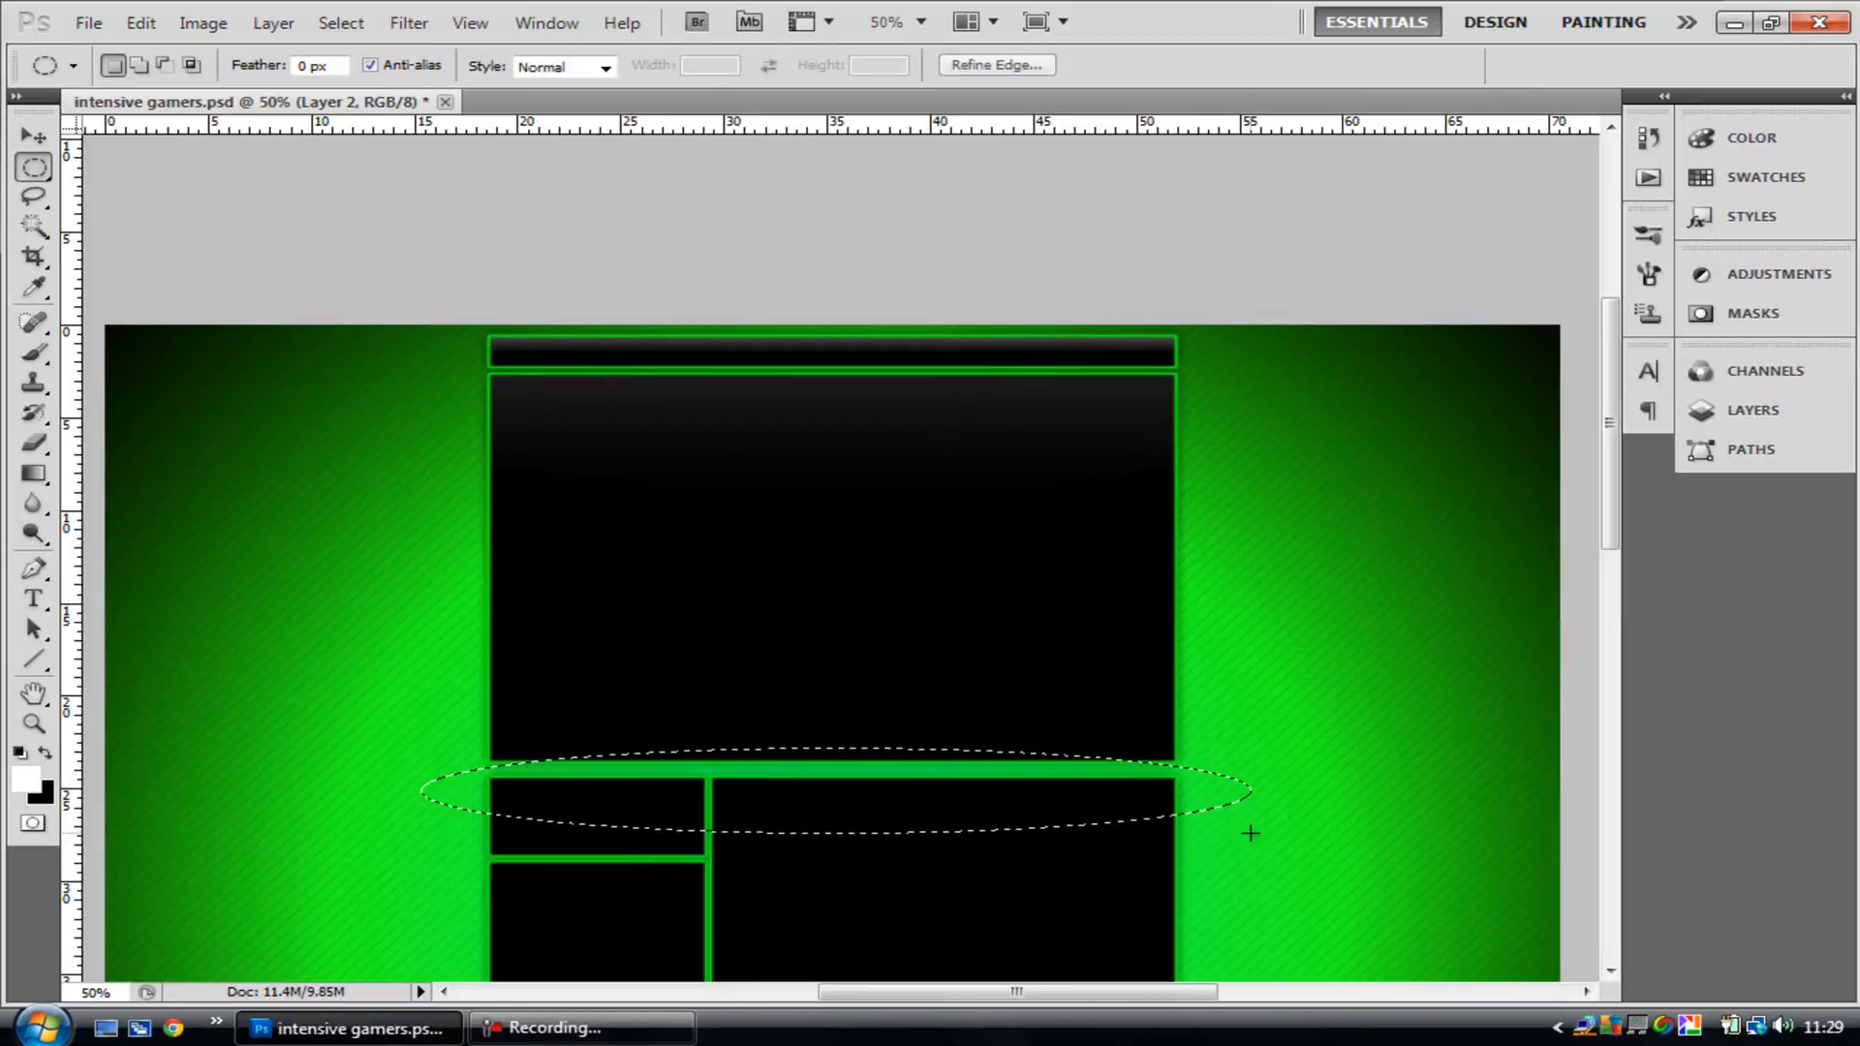
pyautogui.click(35, 172)
pyautogui.click(116, 167)
pyautogui.moveTo(413, 644); pyautogui.dragTo(1274, 767)
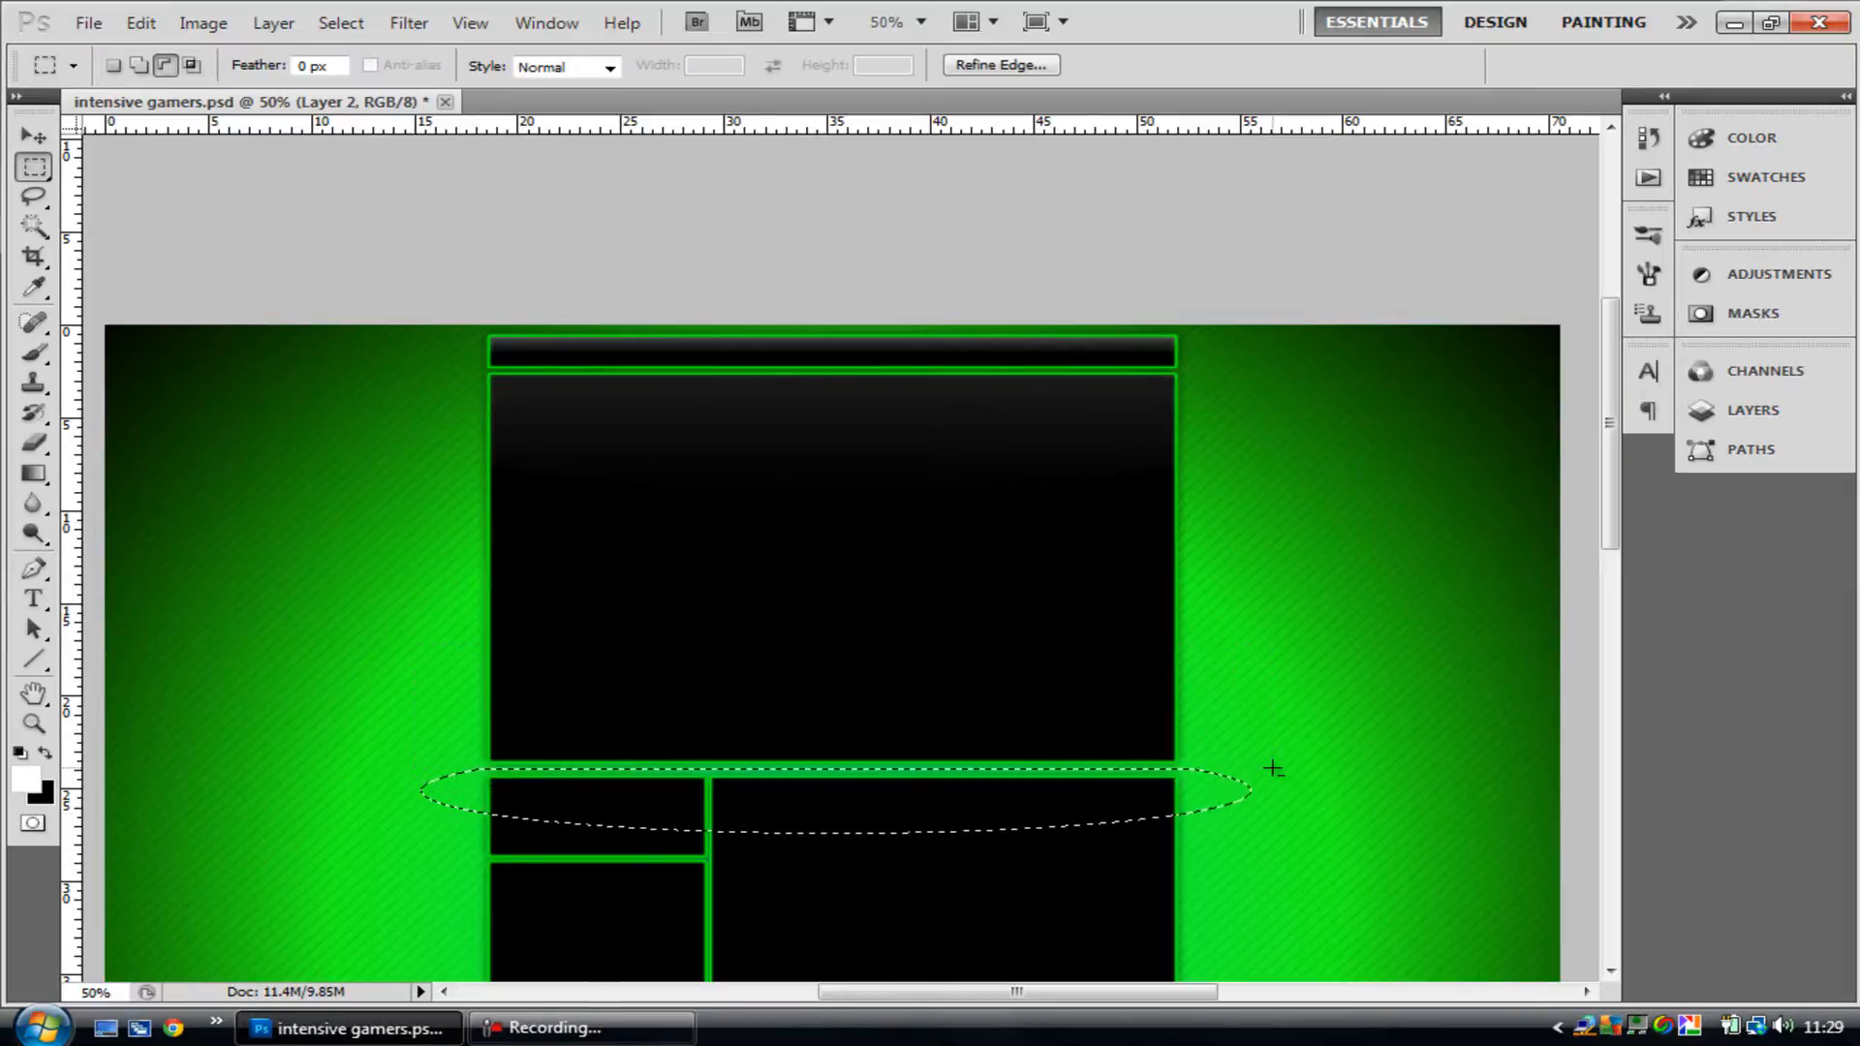
# - Try filling the selection over the lower boxes with a white-to-transparent gradient running down from the page's upper edge, and deselect
pyautogui.click(34, 474)
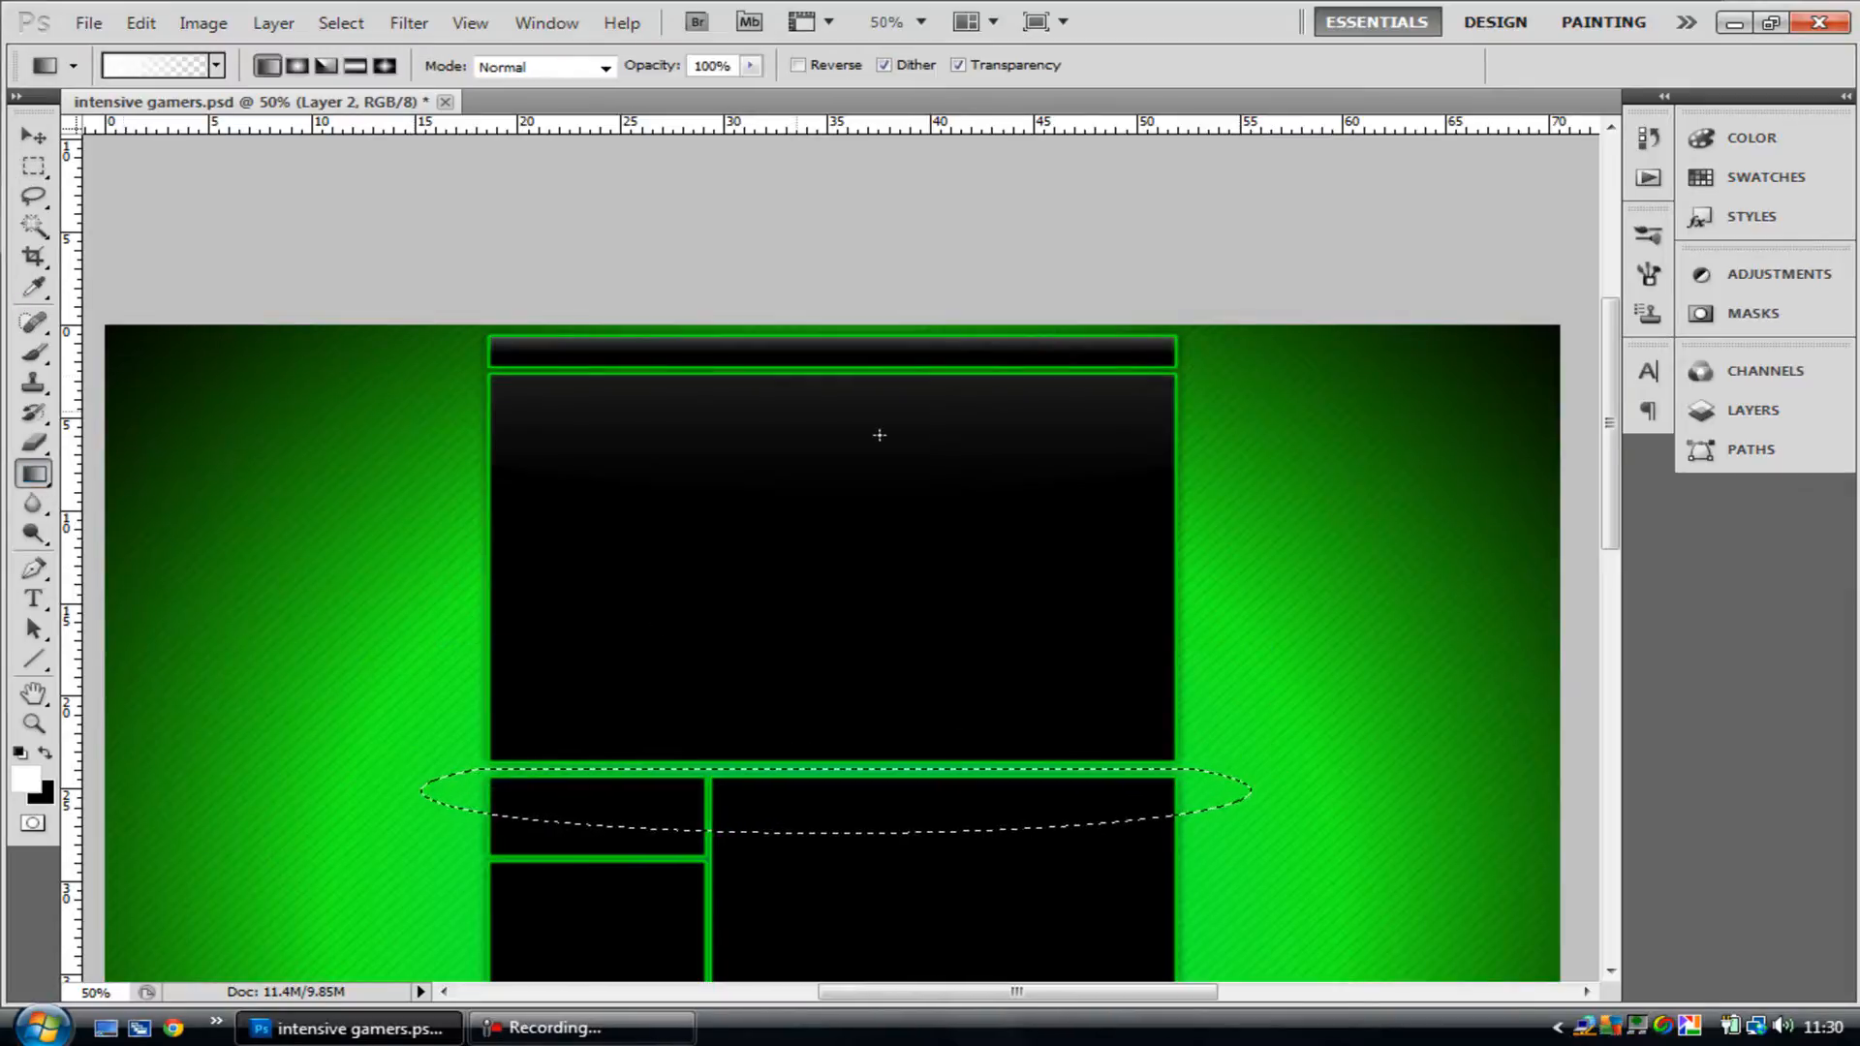
pyautogui.moveTo(1619, 426); pyautogui.dragTo(1618, 397)
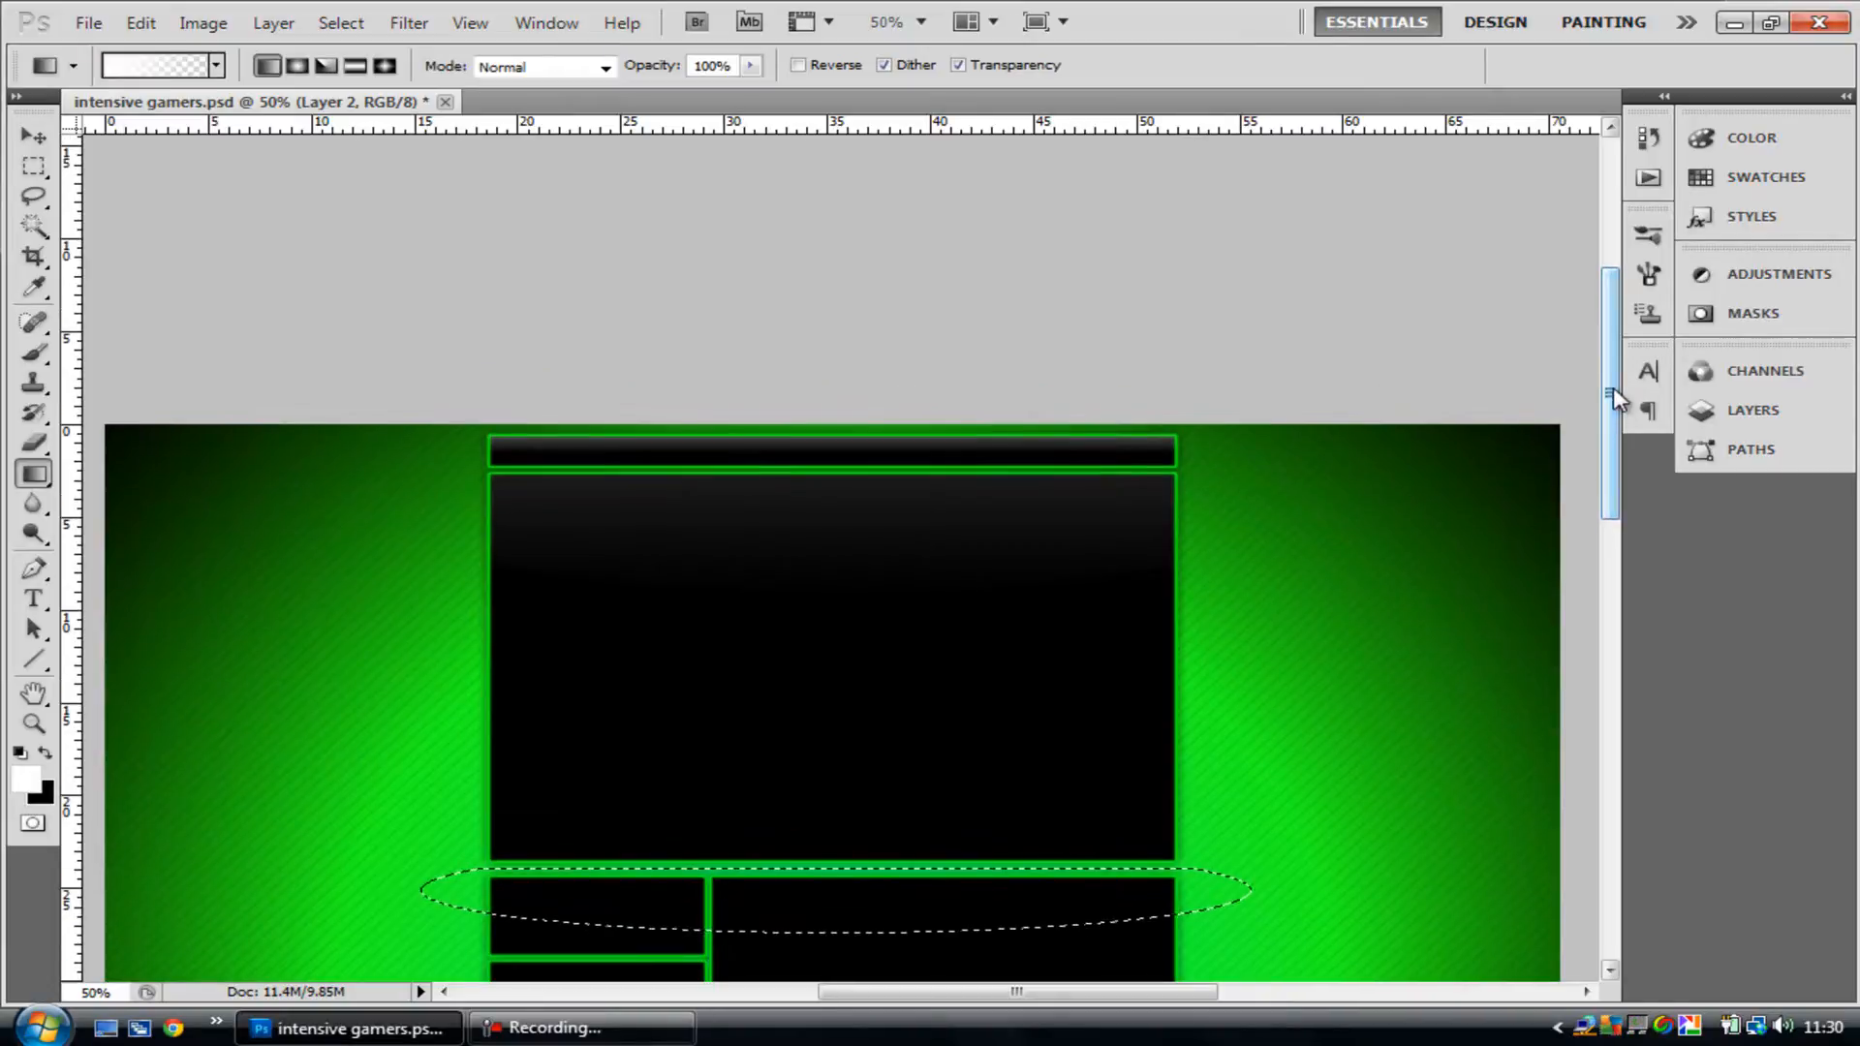
pyautogui.moveTo(857, 427); pyautogui.dragTo(814, 901)
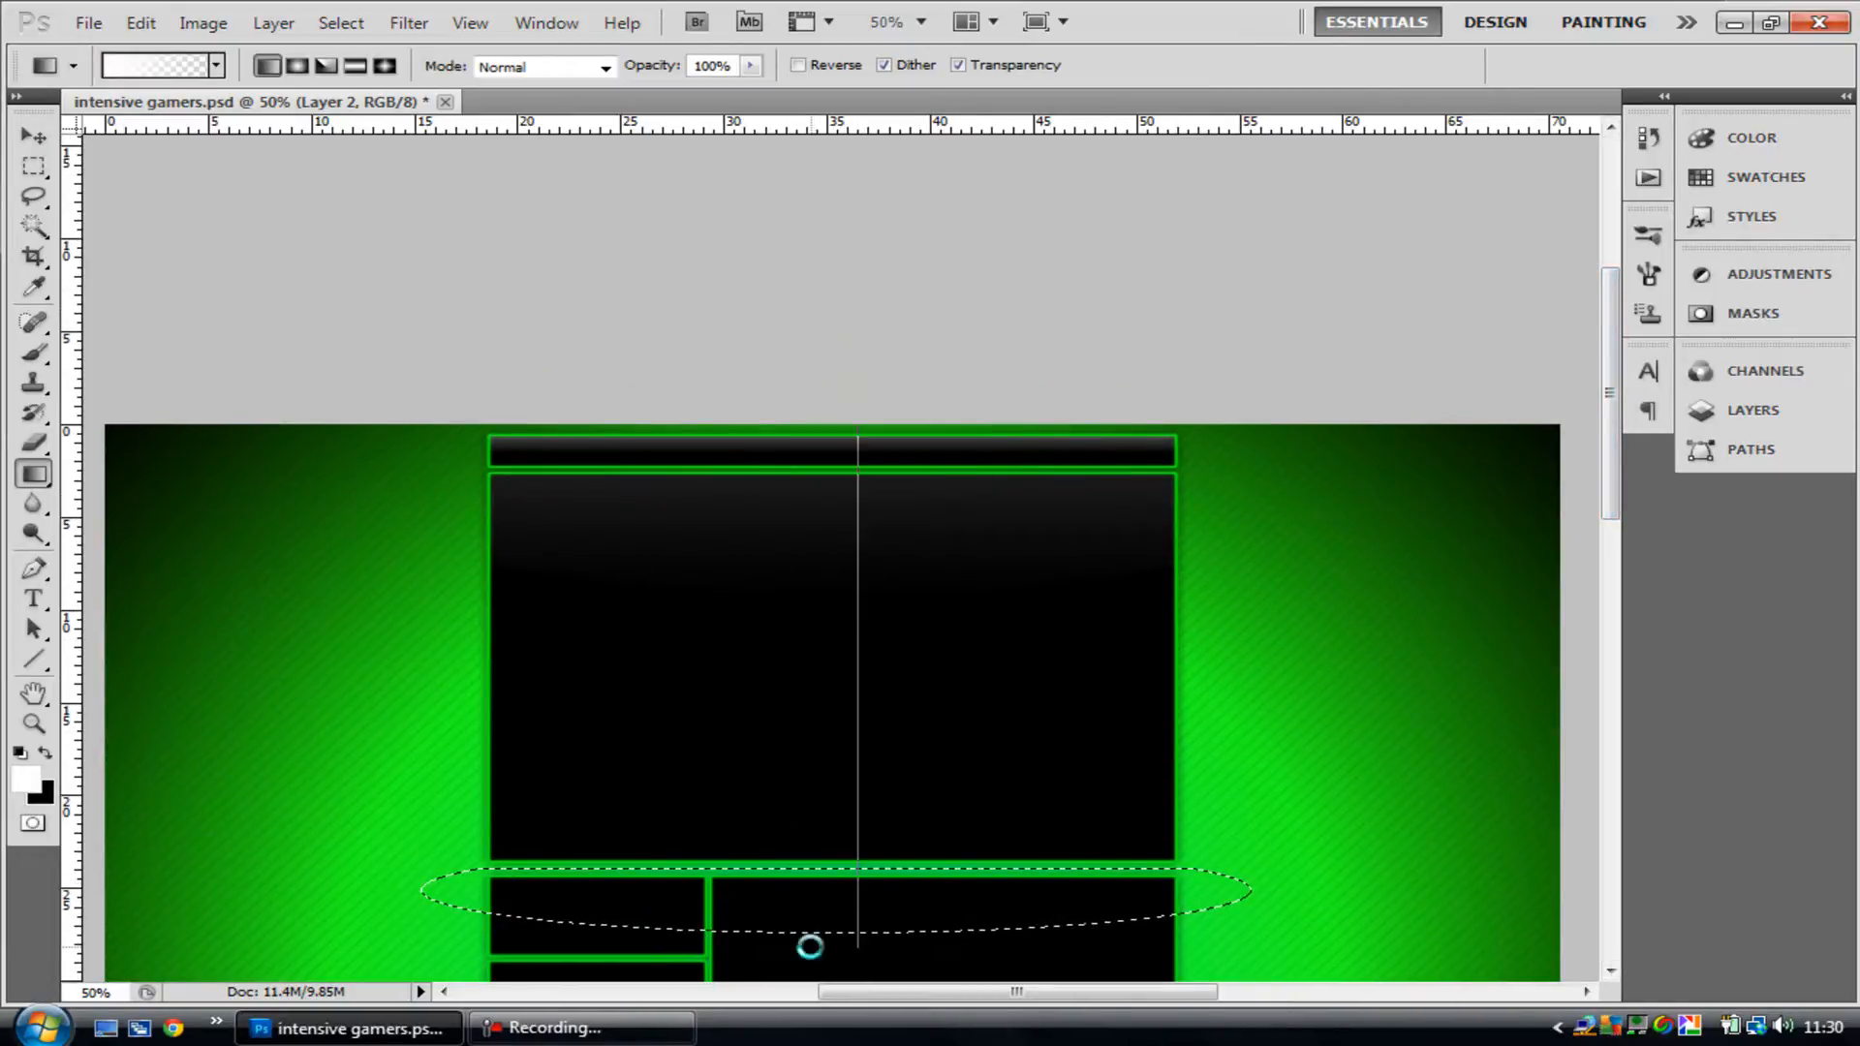
pyautogui.hotkey('ctrl', 'd')
# - Inspect the highlight on the lower boxes up close, and undo both the deselection and the gradient fill
pyautogui.hotkey('ctrl', '+')
pyautogui.hotkey('ctrl', '+')
pyautogui.hotkey('ctrl', '+')
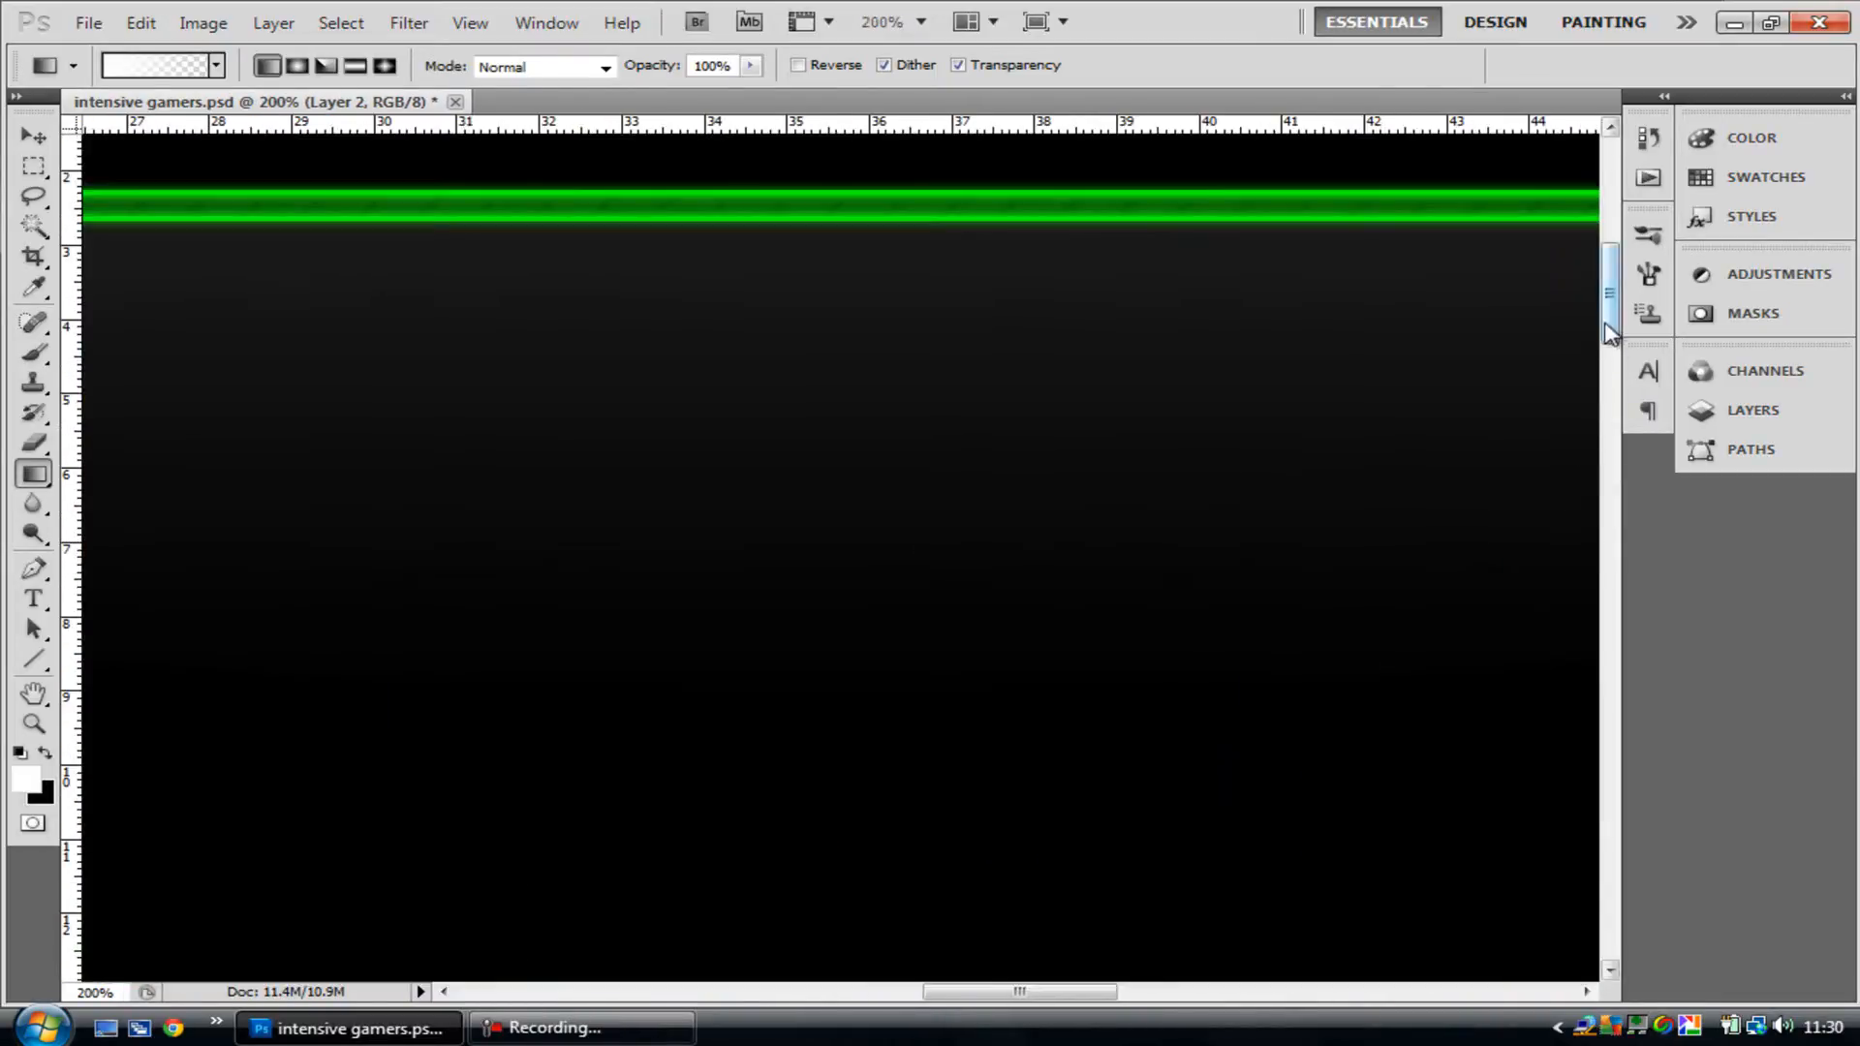
pyautogui.moveTo(1613, 334); pyautogui.dragTo(1615, 518)
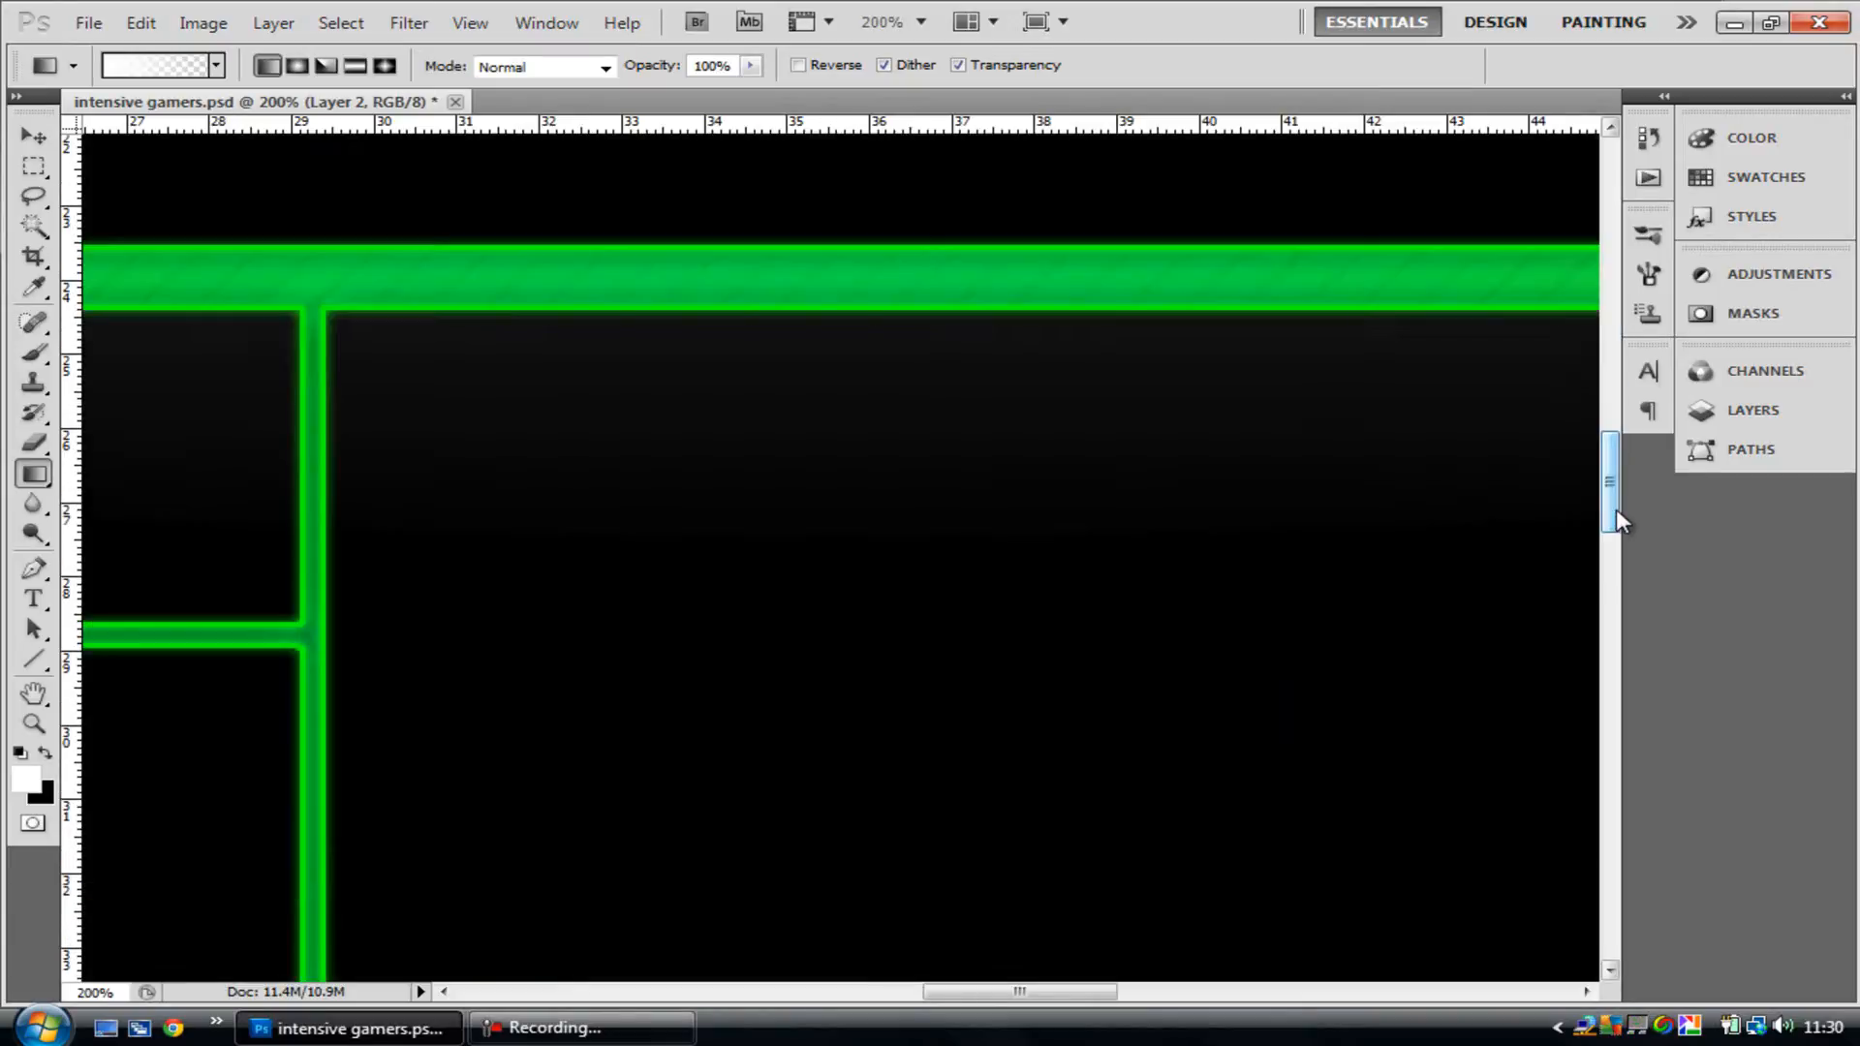
pyautogui.hotkey('ctrl', '-')
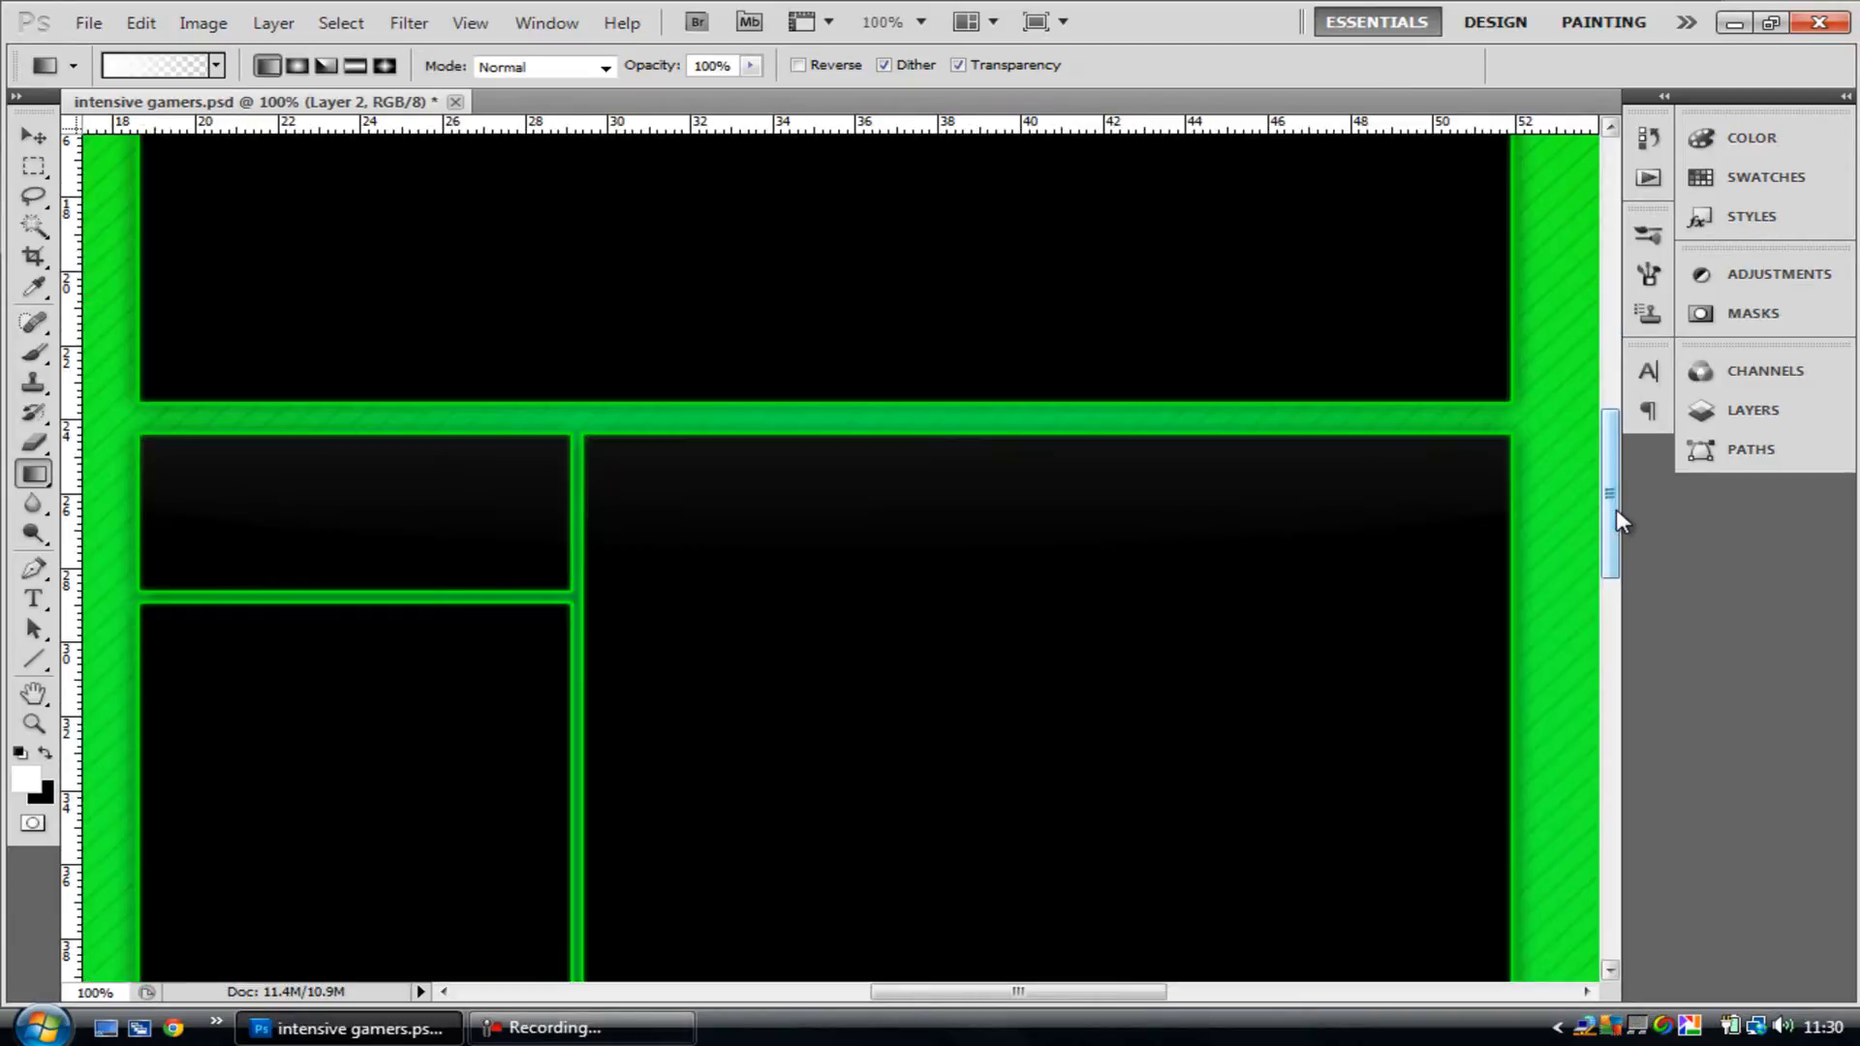
pyautogui.hotkey('ctrl', '-')
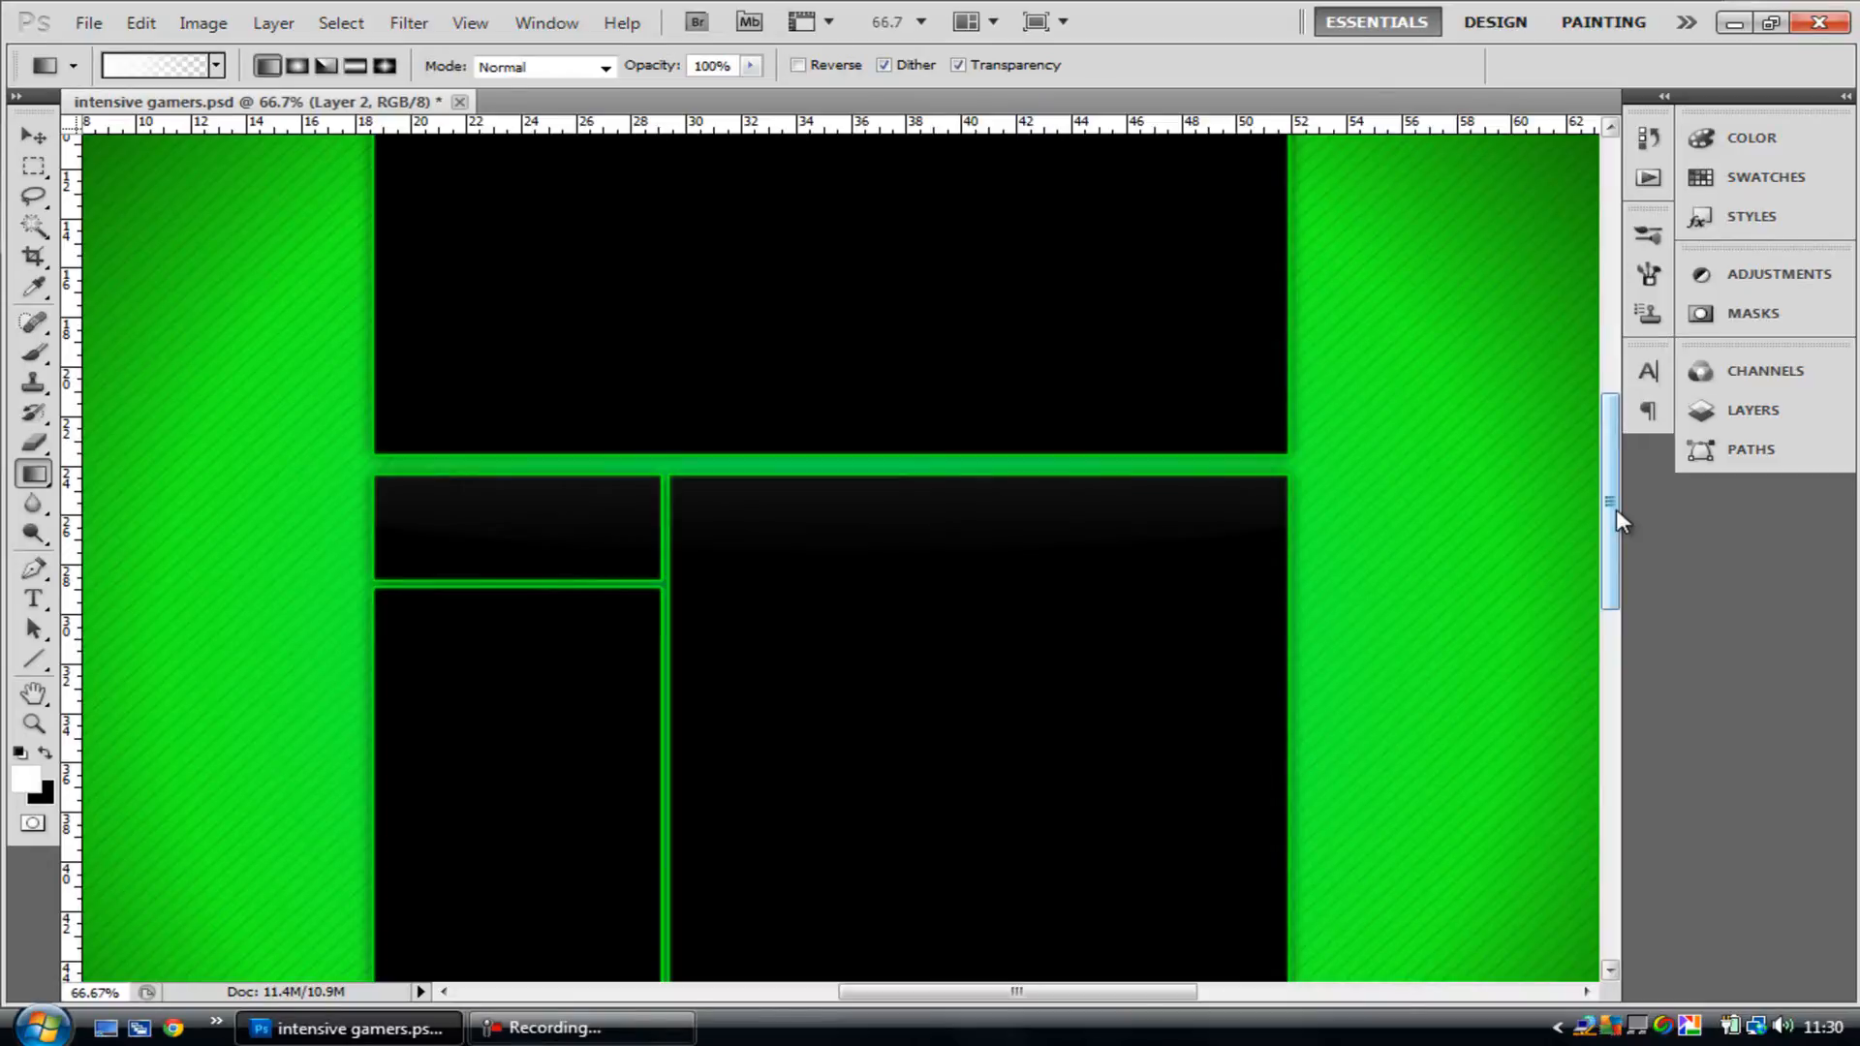
pyautogui.hotkey('ctrl', 'alt', 'z')
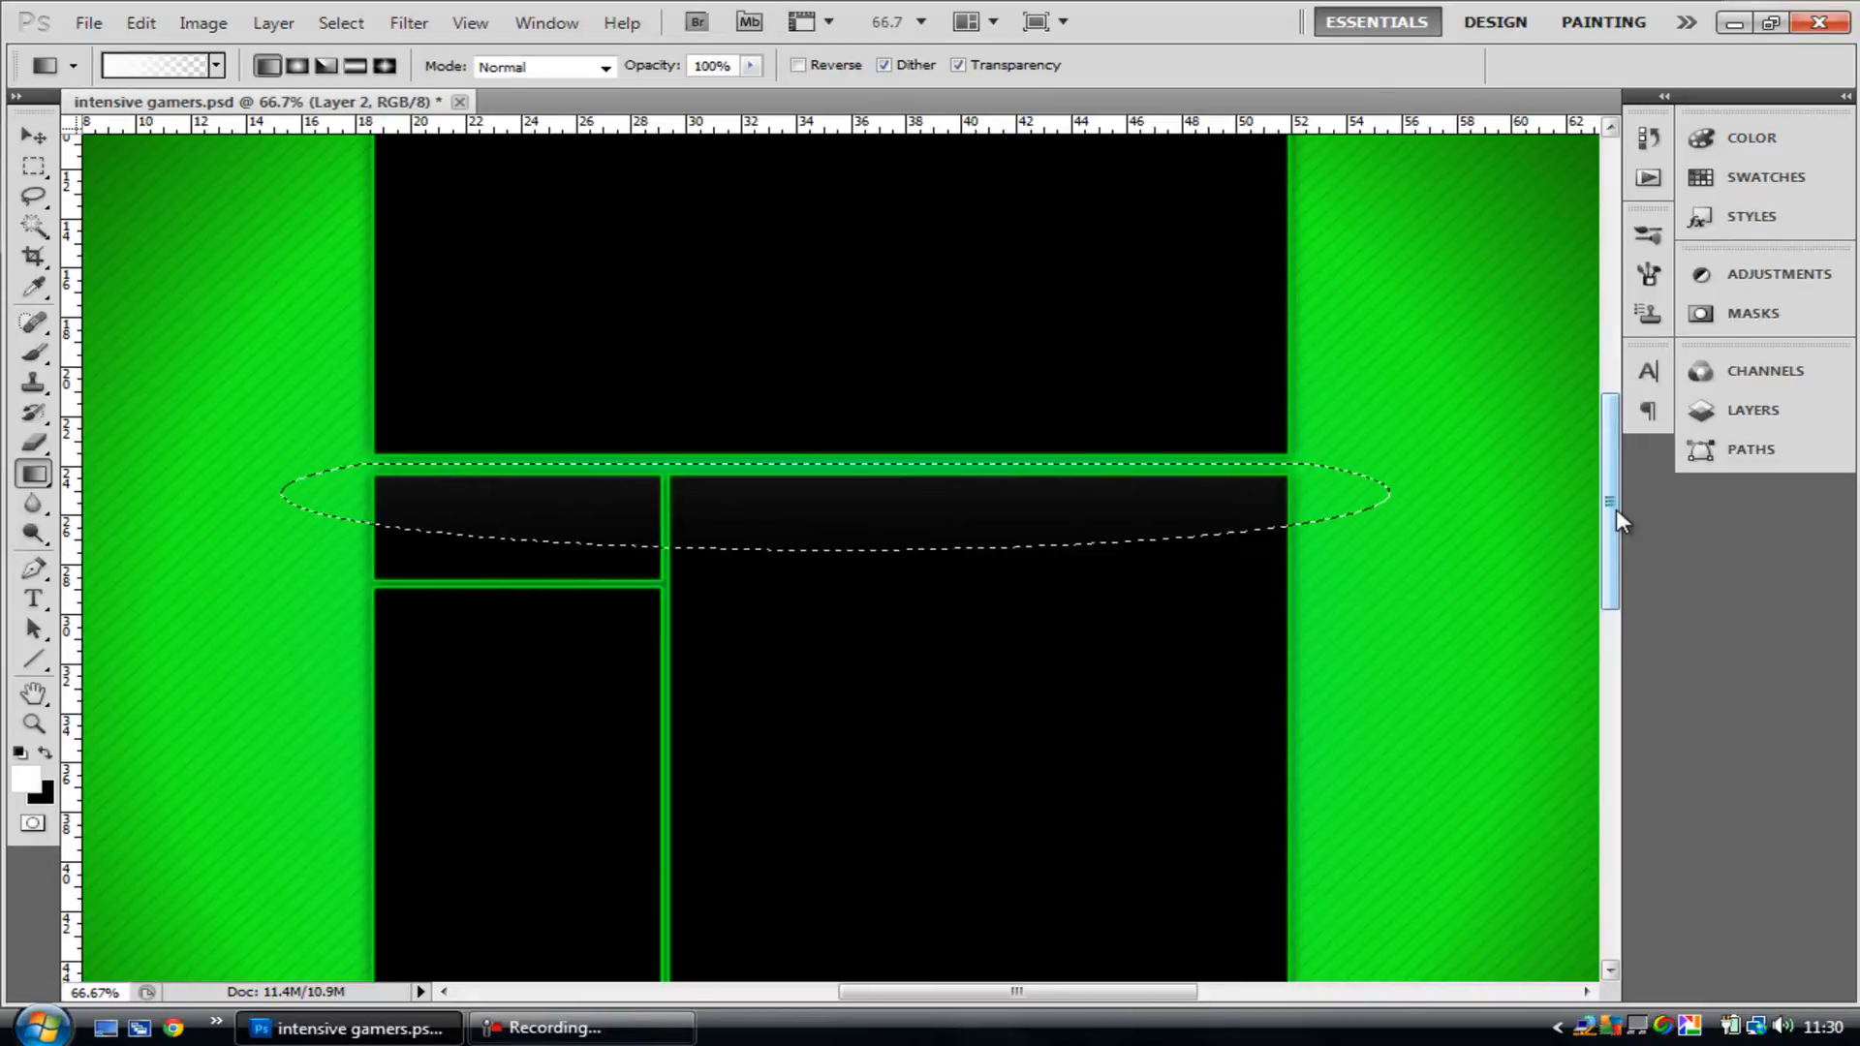
pyautogui.hotkey('ctrl', 'alt', 'z')
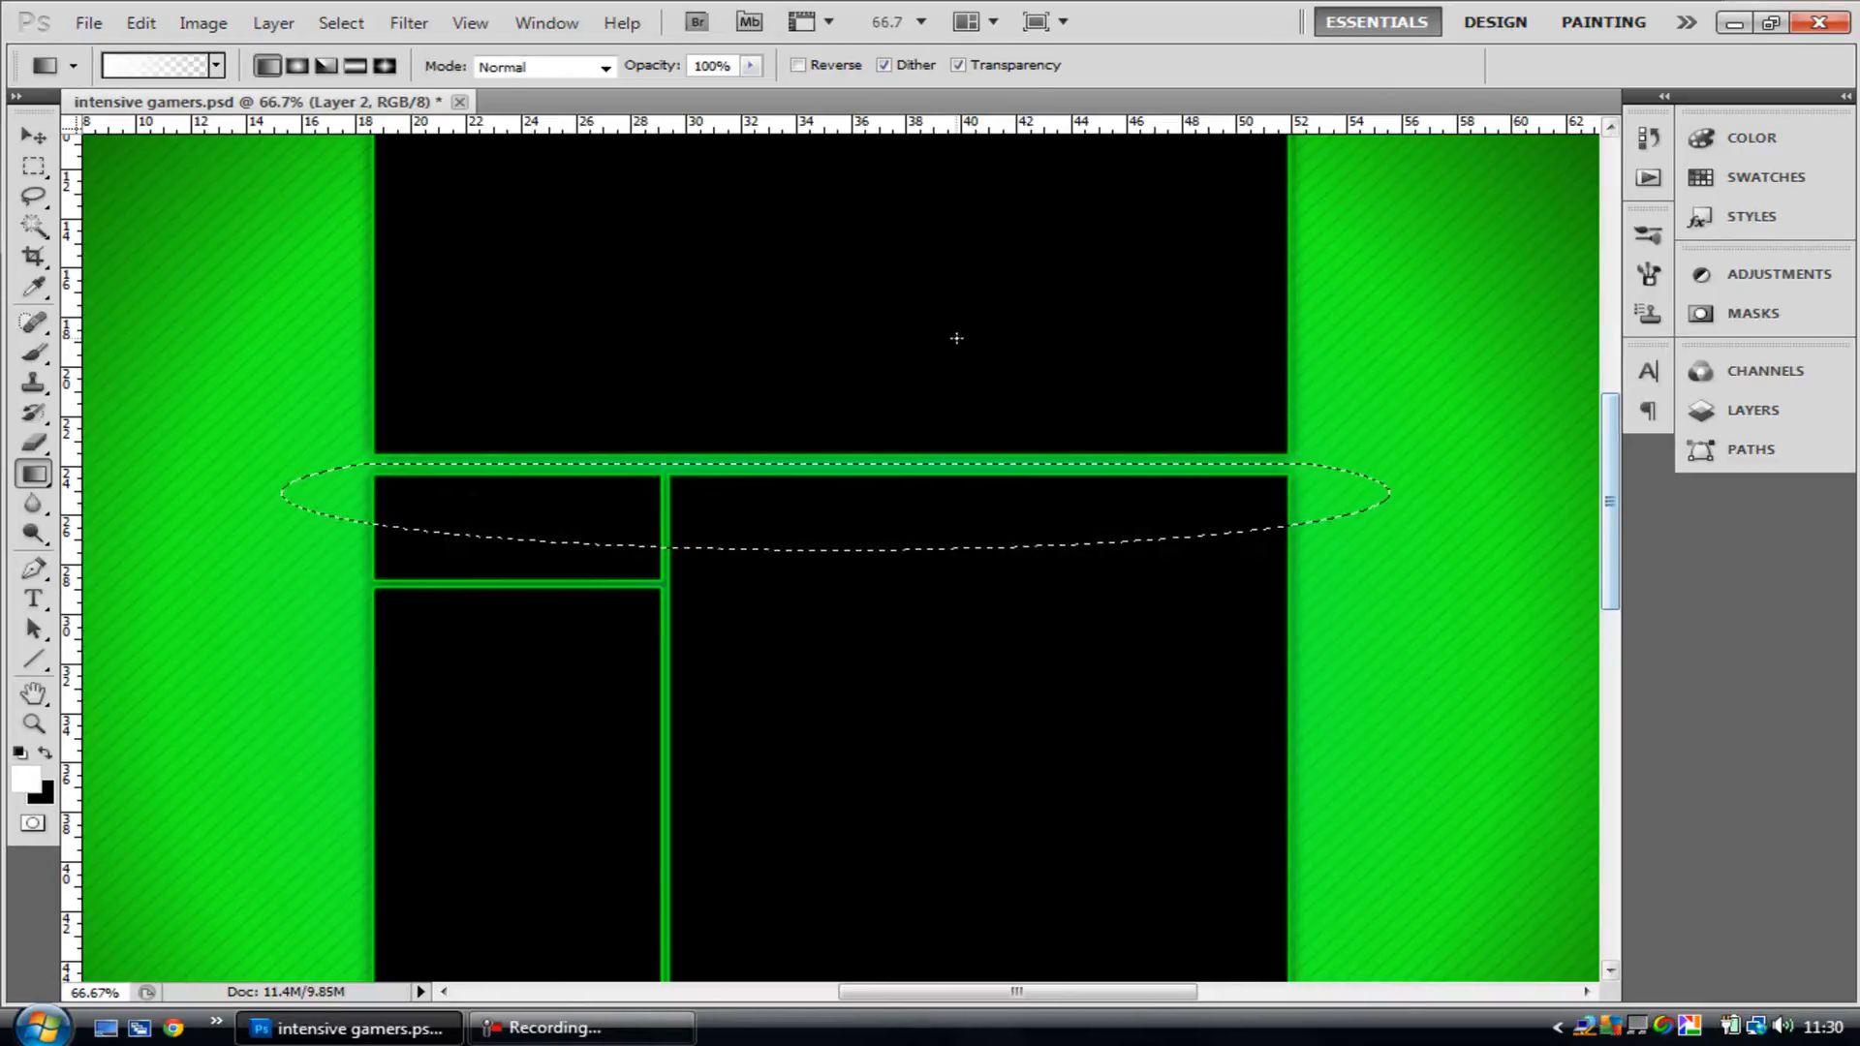
# - Try a short and a longer downward white-to-transparent gradient in the selection over the lower boxes, undoing each one
pyautogui.hotkey('ctrl', '-')
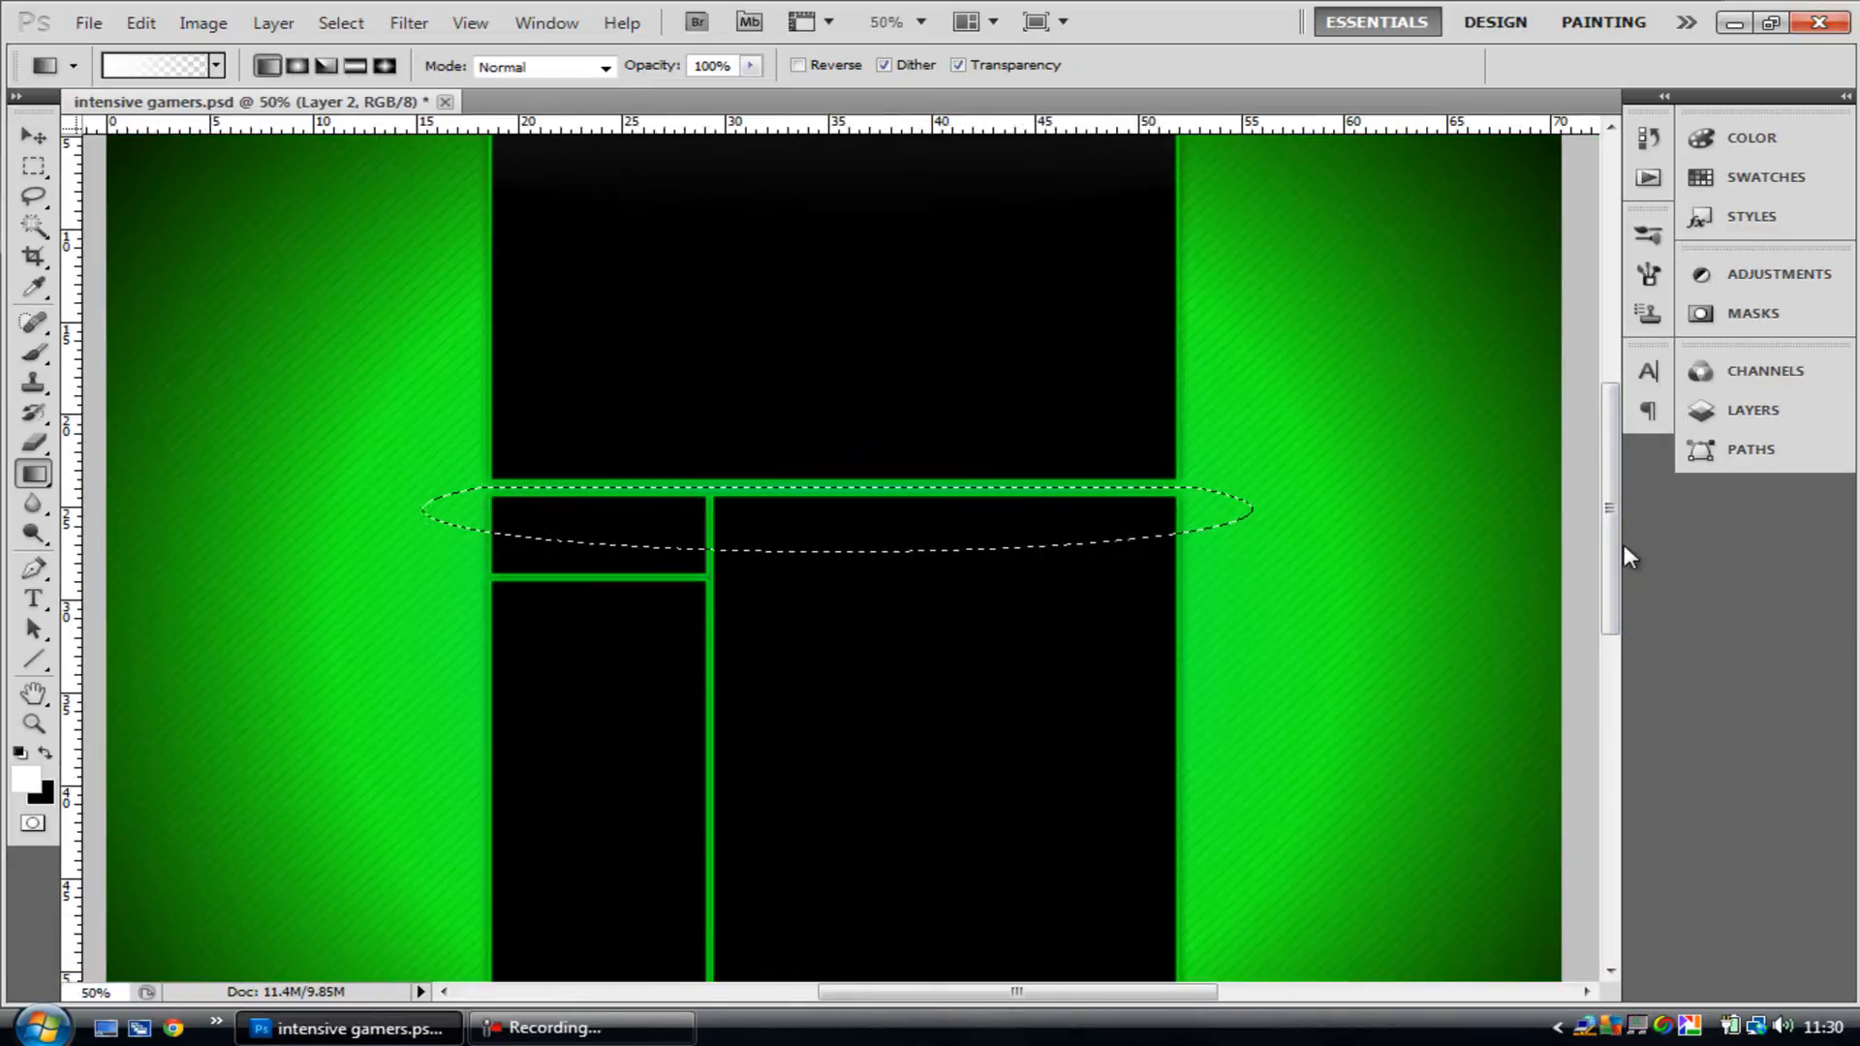
pyautogui.moveTo(814, 463); pyautogui.dragTo(814, 559)
pyautogui.hotkey('ctrl', 'z')
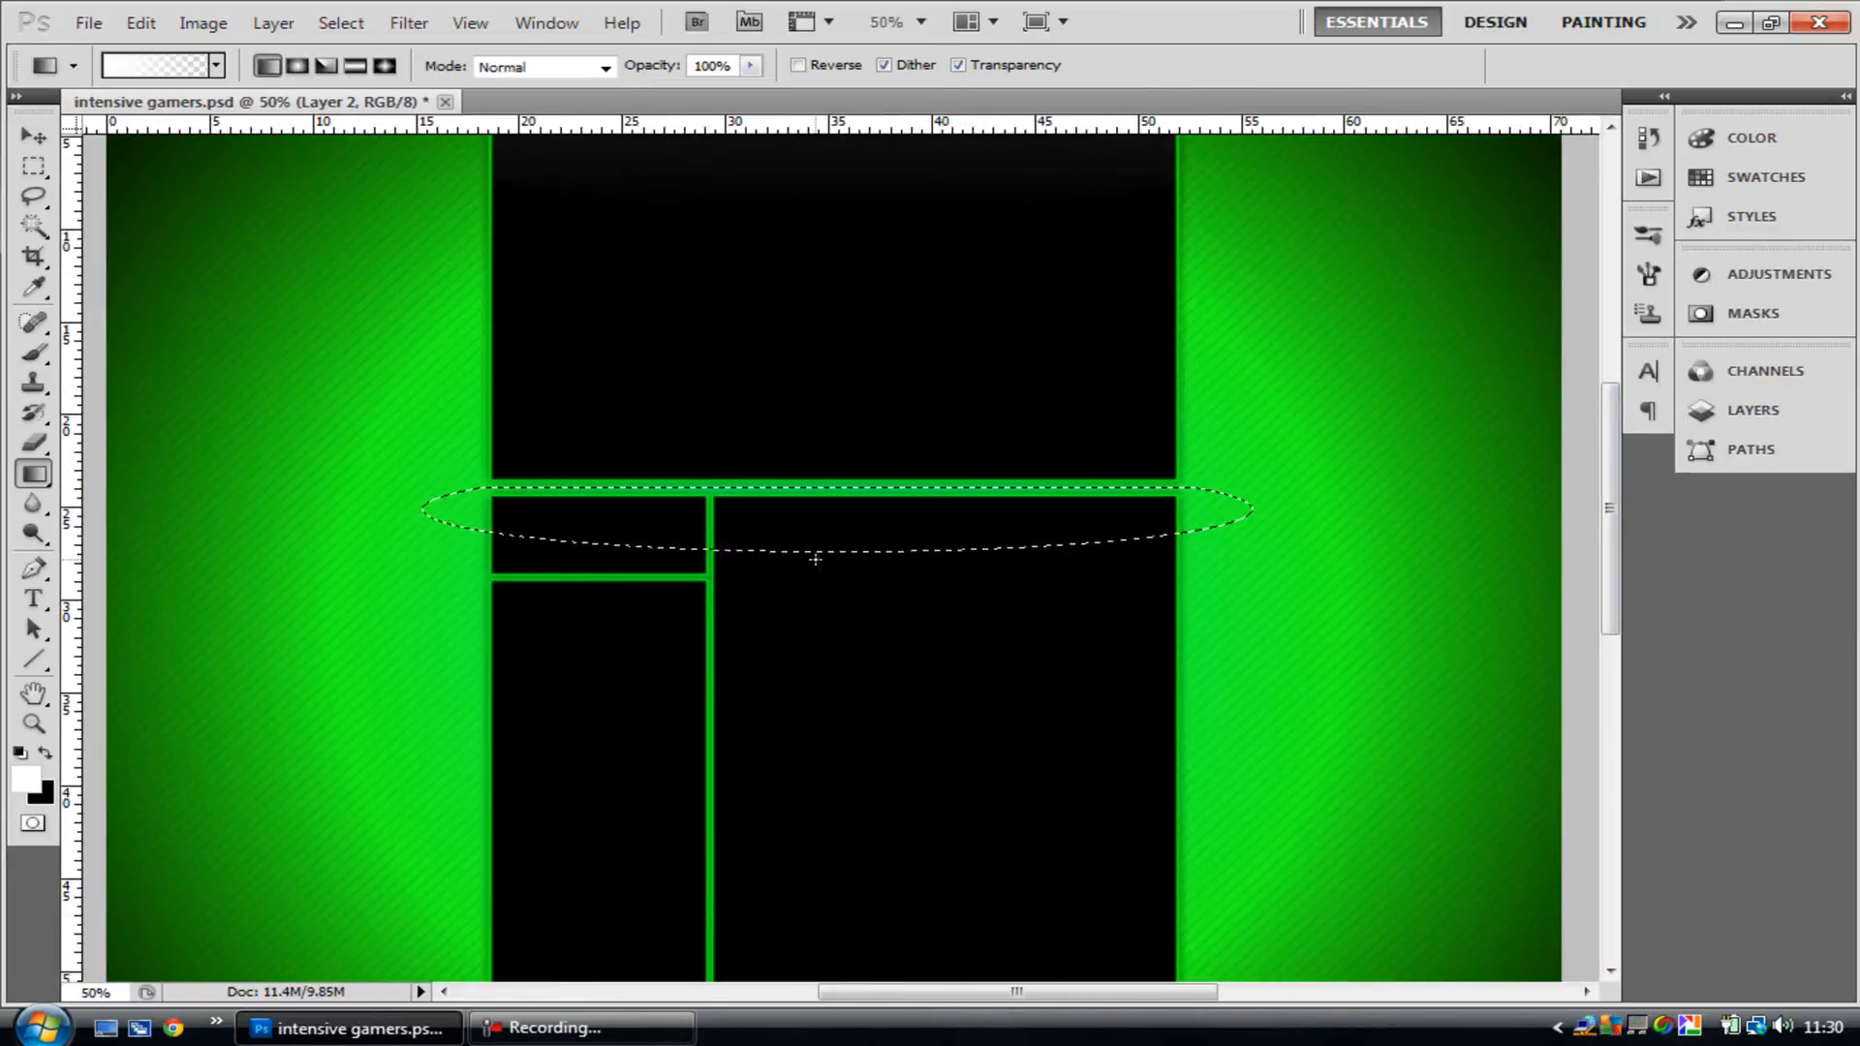
pyautogui.moveTo(1611, 532); pyautogui.dragTo(1608, 411)
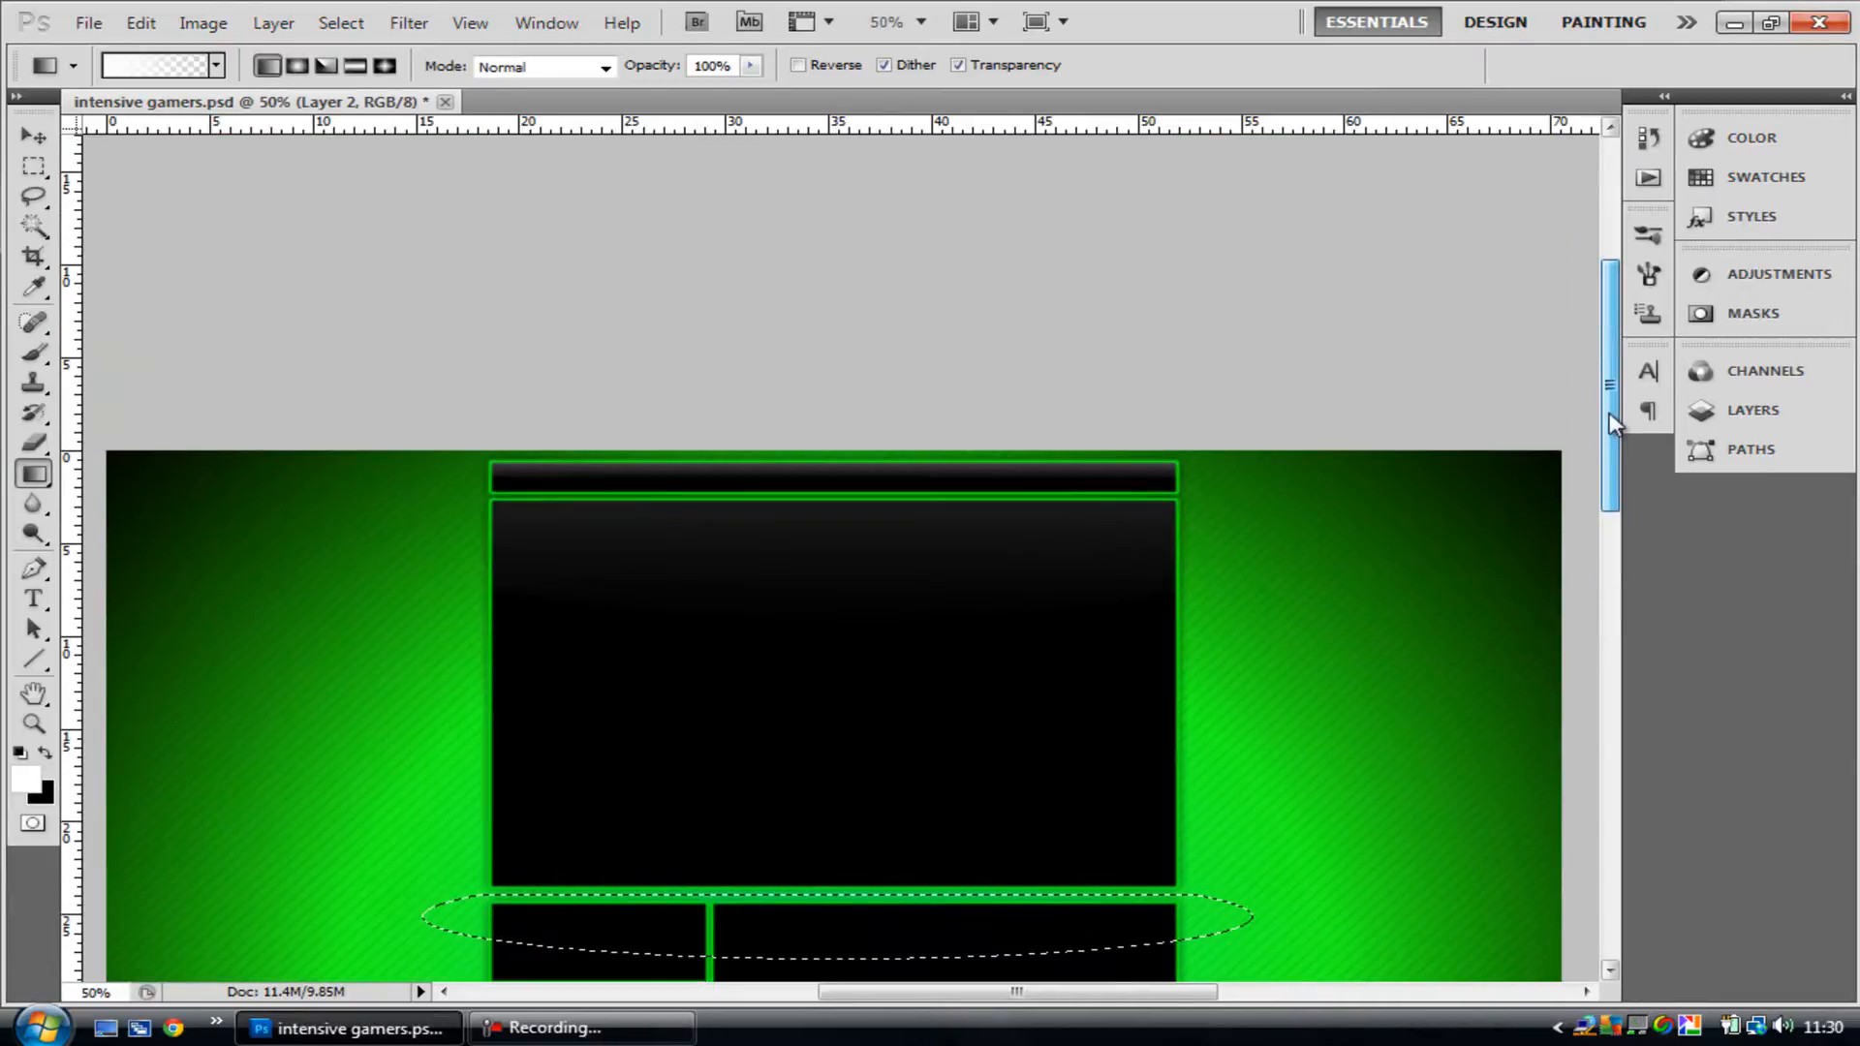
pyautogui.moveTo(817, 463)
pyautogui.mouseDown()
pyautogui.moveTo(840, 954)
pyautogui.moveTo(849, 669)
pyautogui.moveTo(802, 448)
pyautogui.mouseUp()
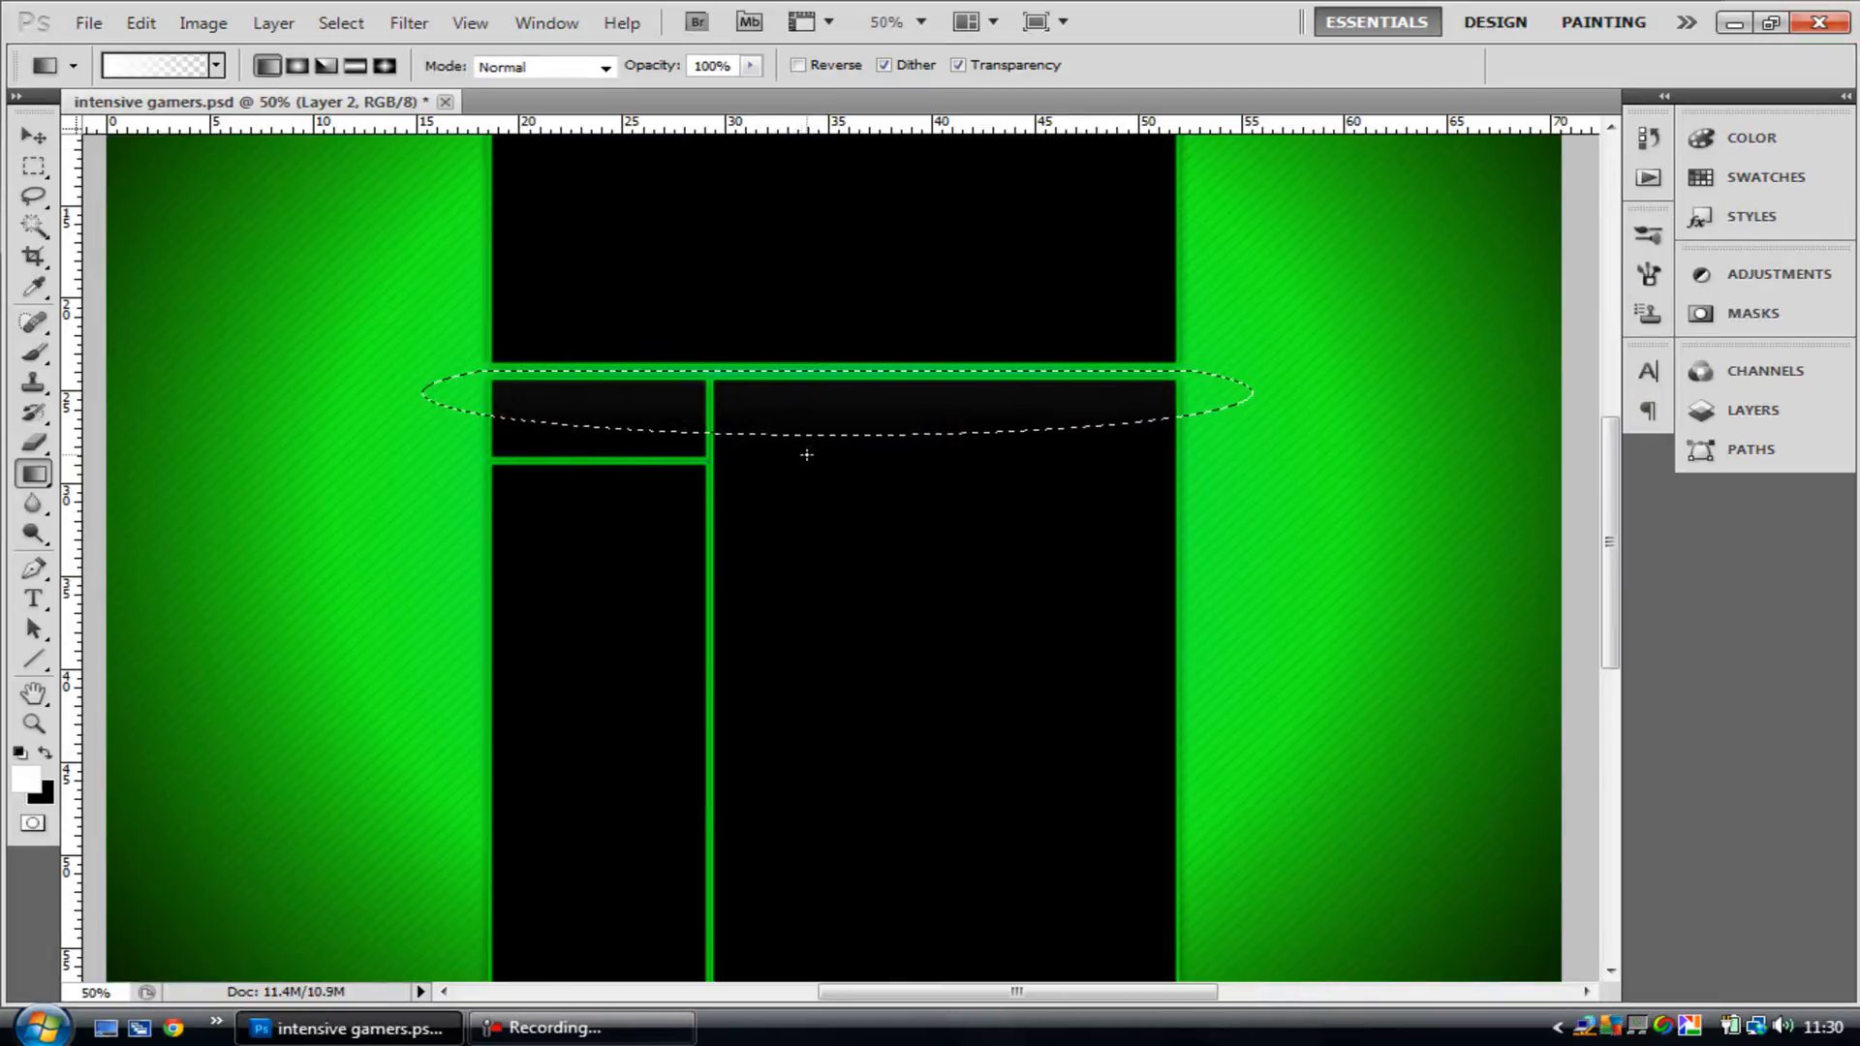
pyautogui.hotkey('ctrl', 'z')
# - Fill the selection with a downward white-to-transparent gradient from the navigation bar to just below the selection, and deselect
pyautogui.hotkey('ctrl', '-')
pyautogui.moveTo(1613, 581); pyautogui.dragTo(1612, 527)
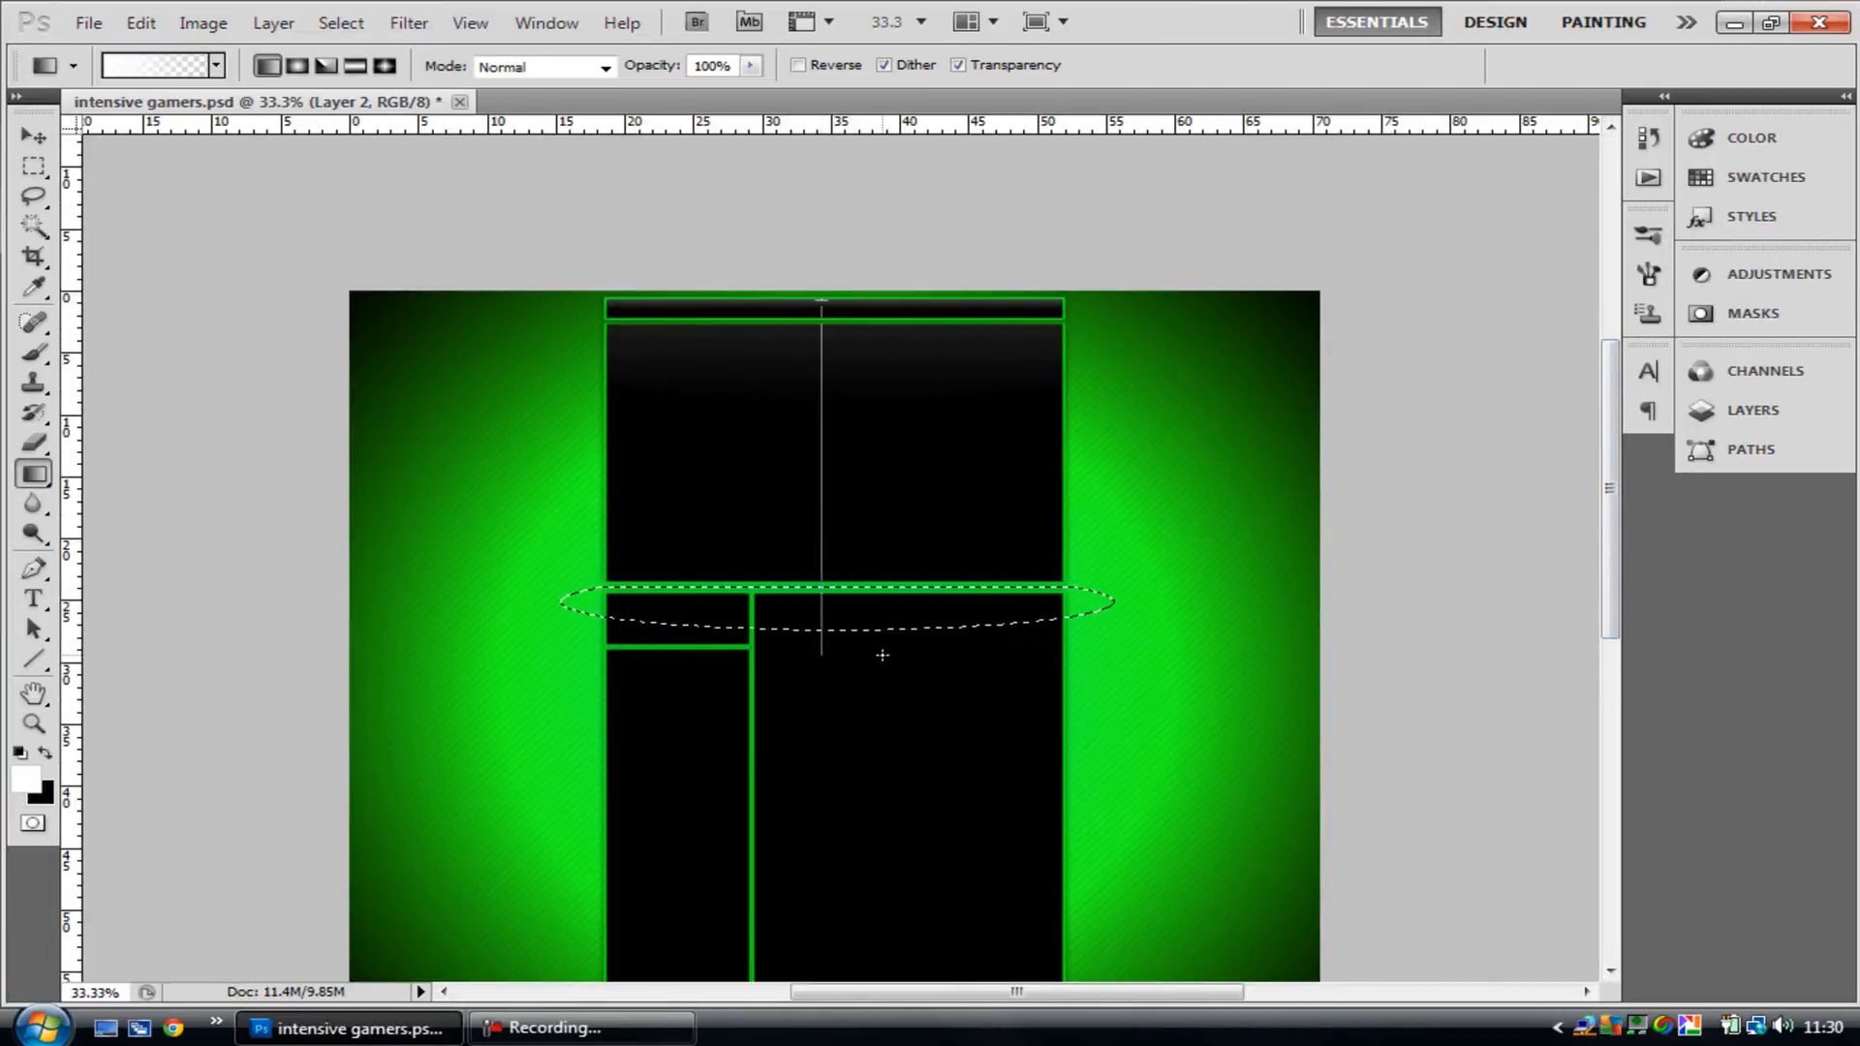
pyautogui.moveTo(882, 655); pyautogui.dragTo(881, 653)
pyautogui.hotkey('ctrl', 'd')
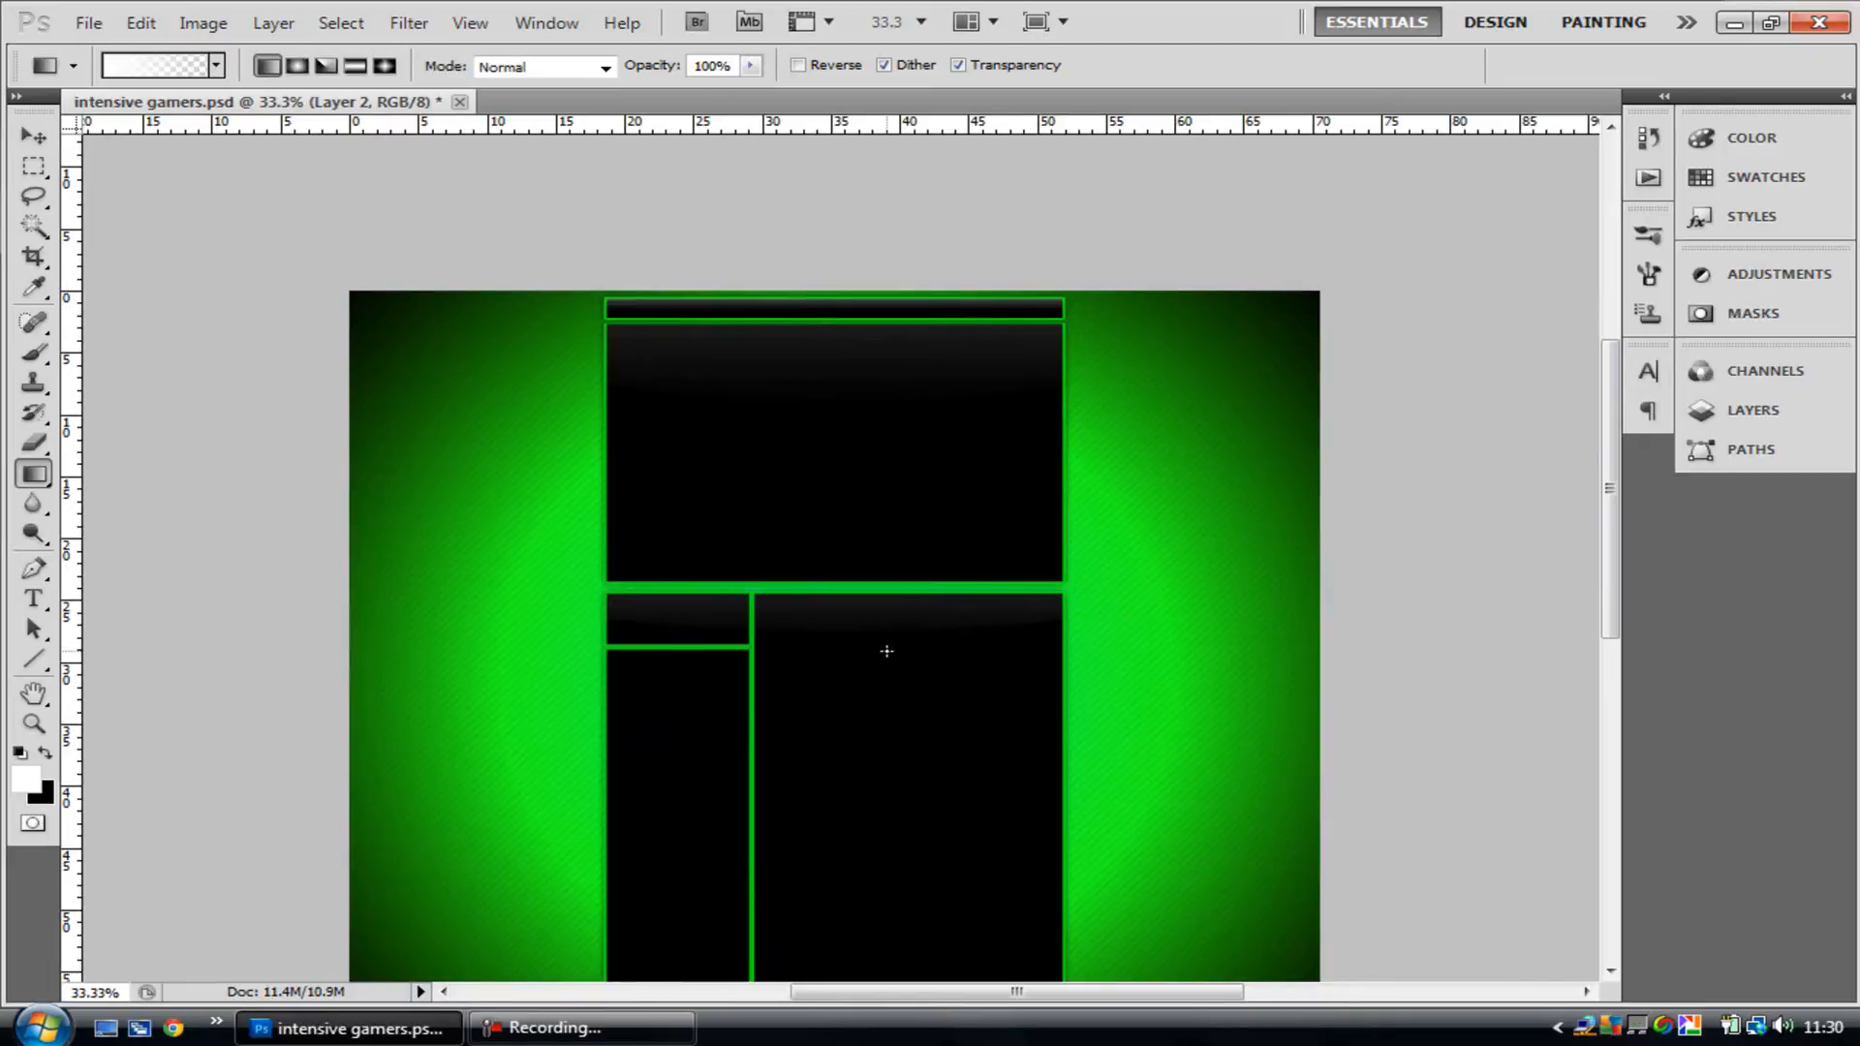
# - Merge the clipped highlight layer down into Layer 1 with the black content boxes
pyautogui.click(1750, 414)
pyautogui.rightClick(1553, 312)
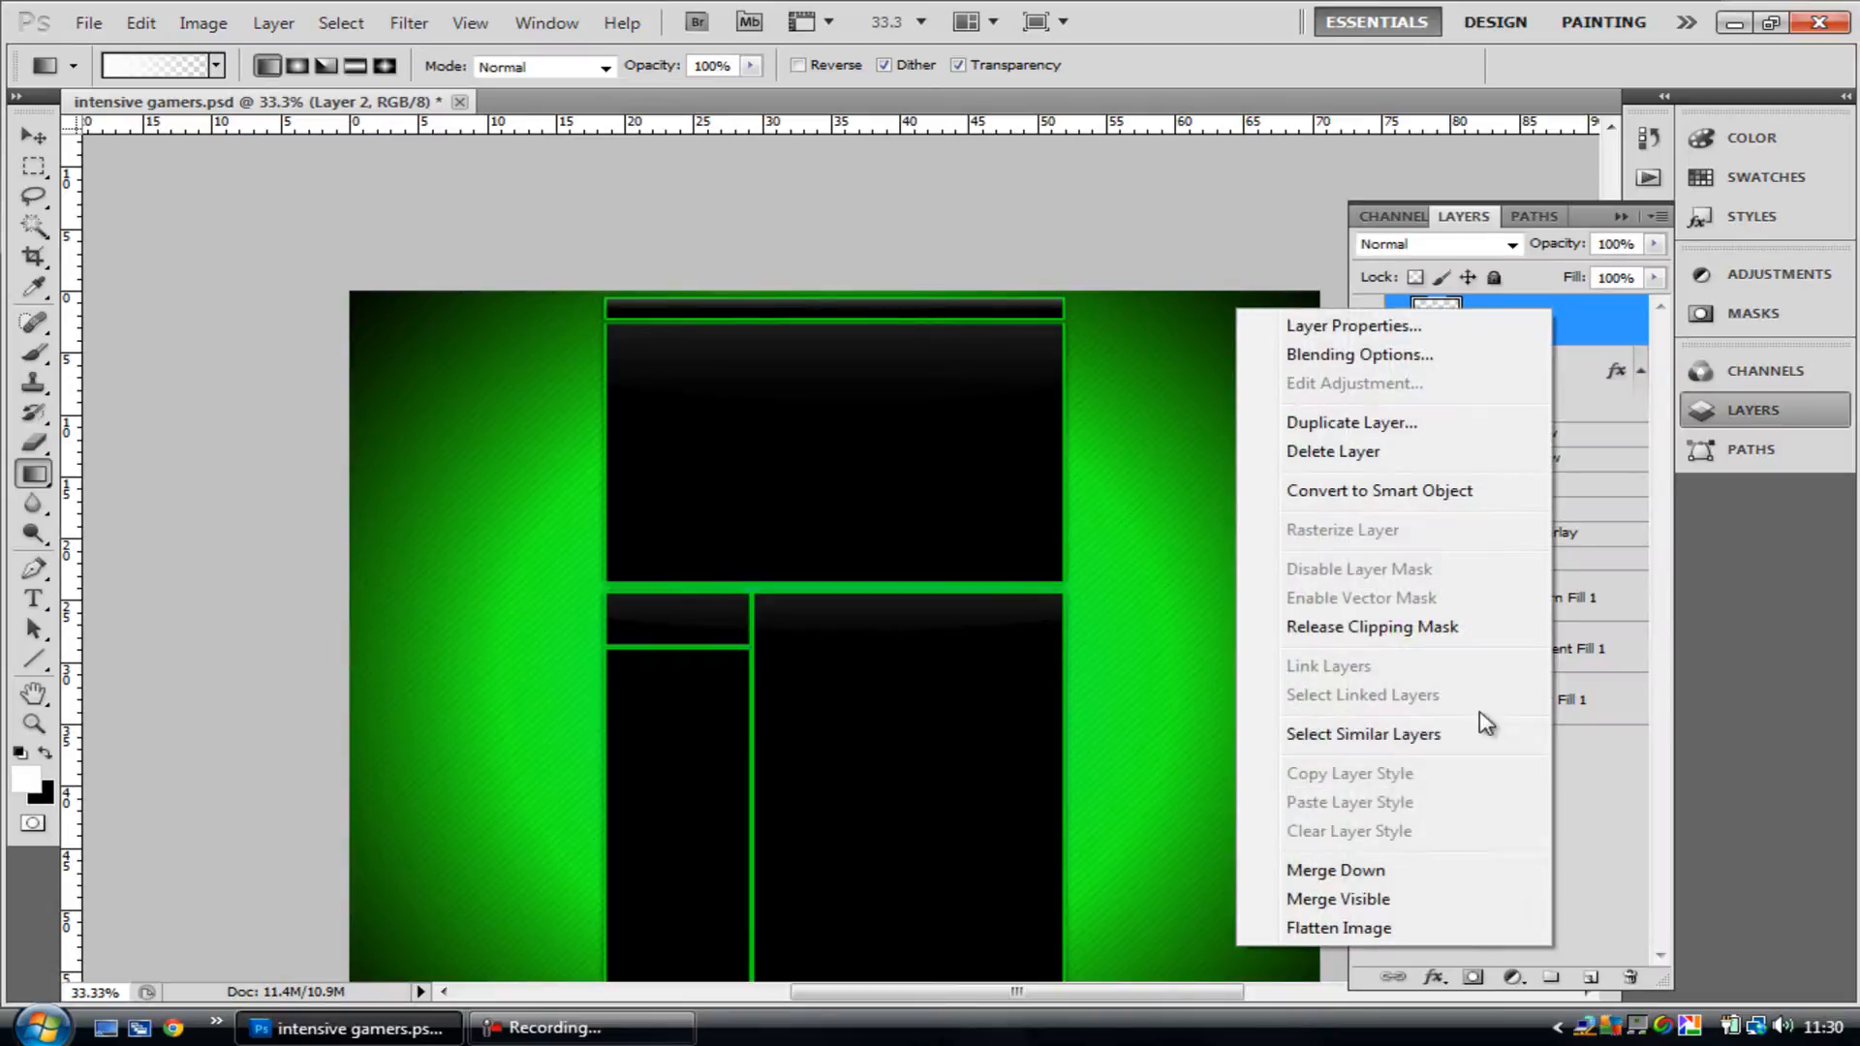
pyautogui.click(1365, 869)
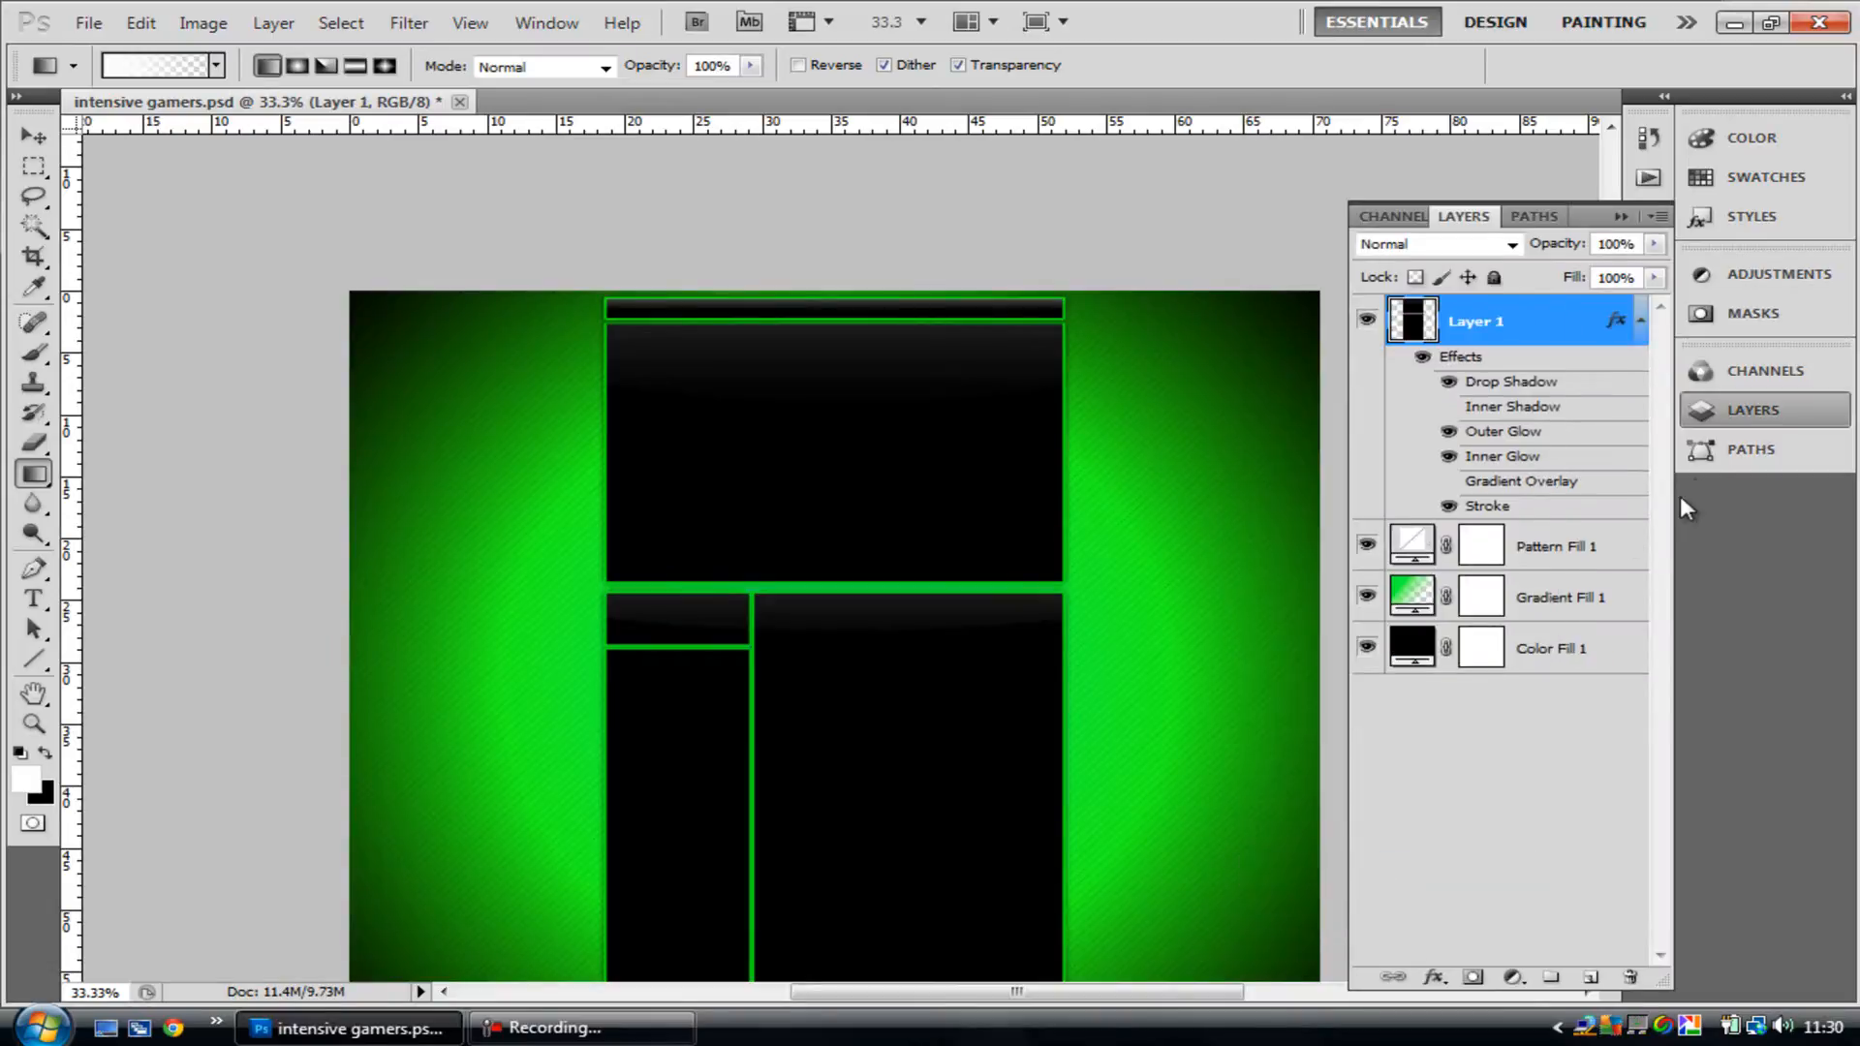
pyautogui.click(1716, 420)
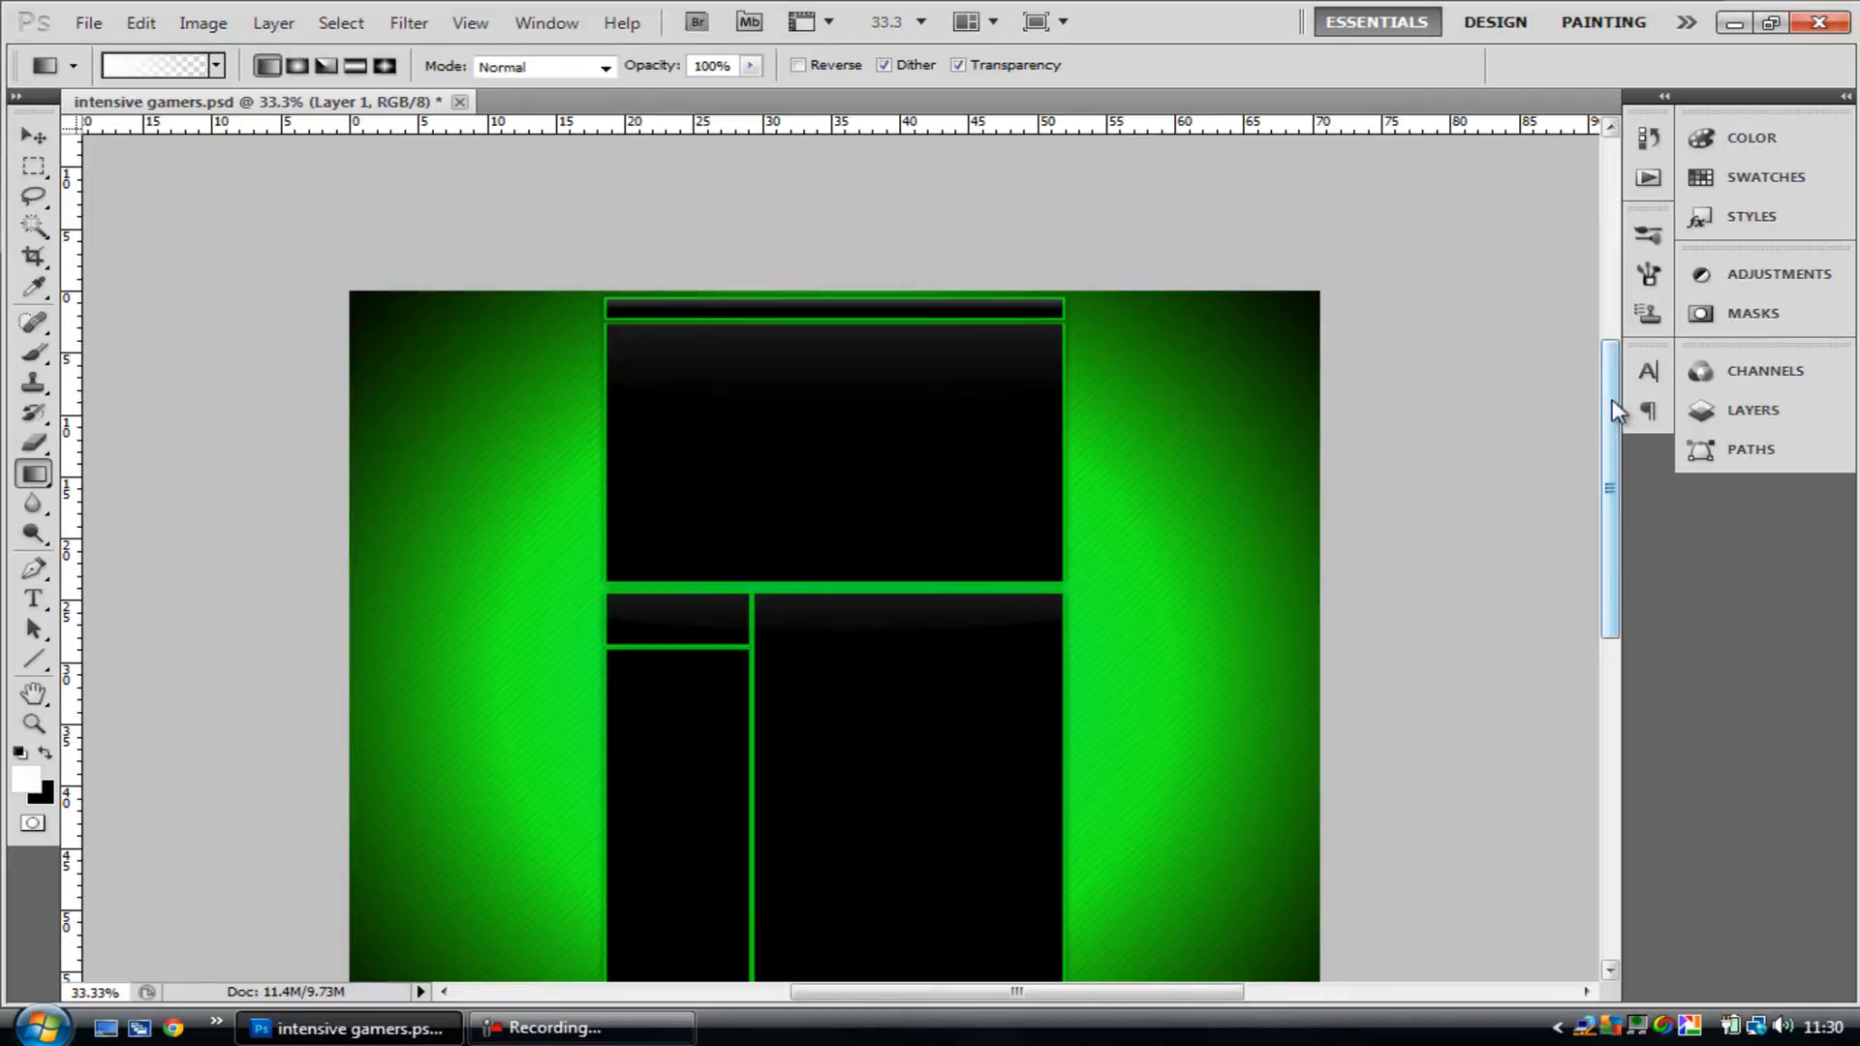
# - Examine the glossy highlights and the whole box layout down to the page's lower edge at different magnifications
pyautogui.moveTo(1614, 492)
pyautogui.mouseDown()
pyautogui.moveTo(1627, 595)
pyautogui.moveTo(1612, 480)
pyautogui.mouseUp()
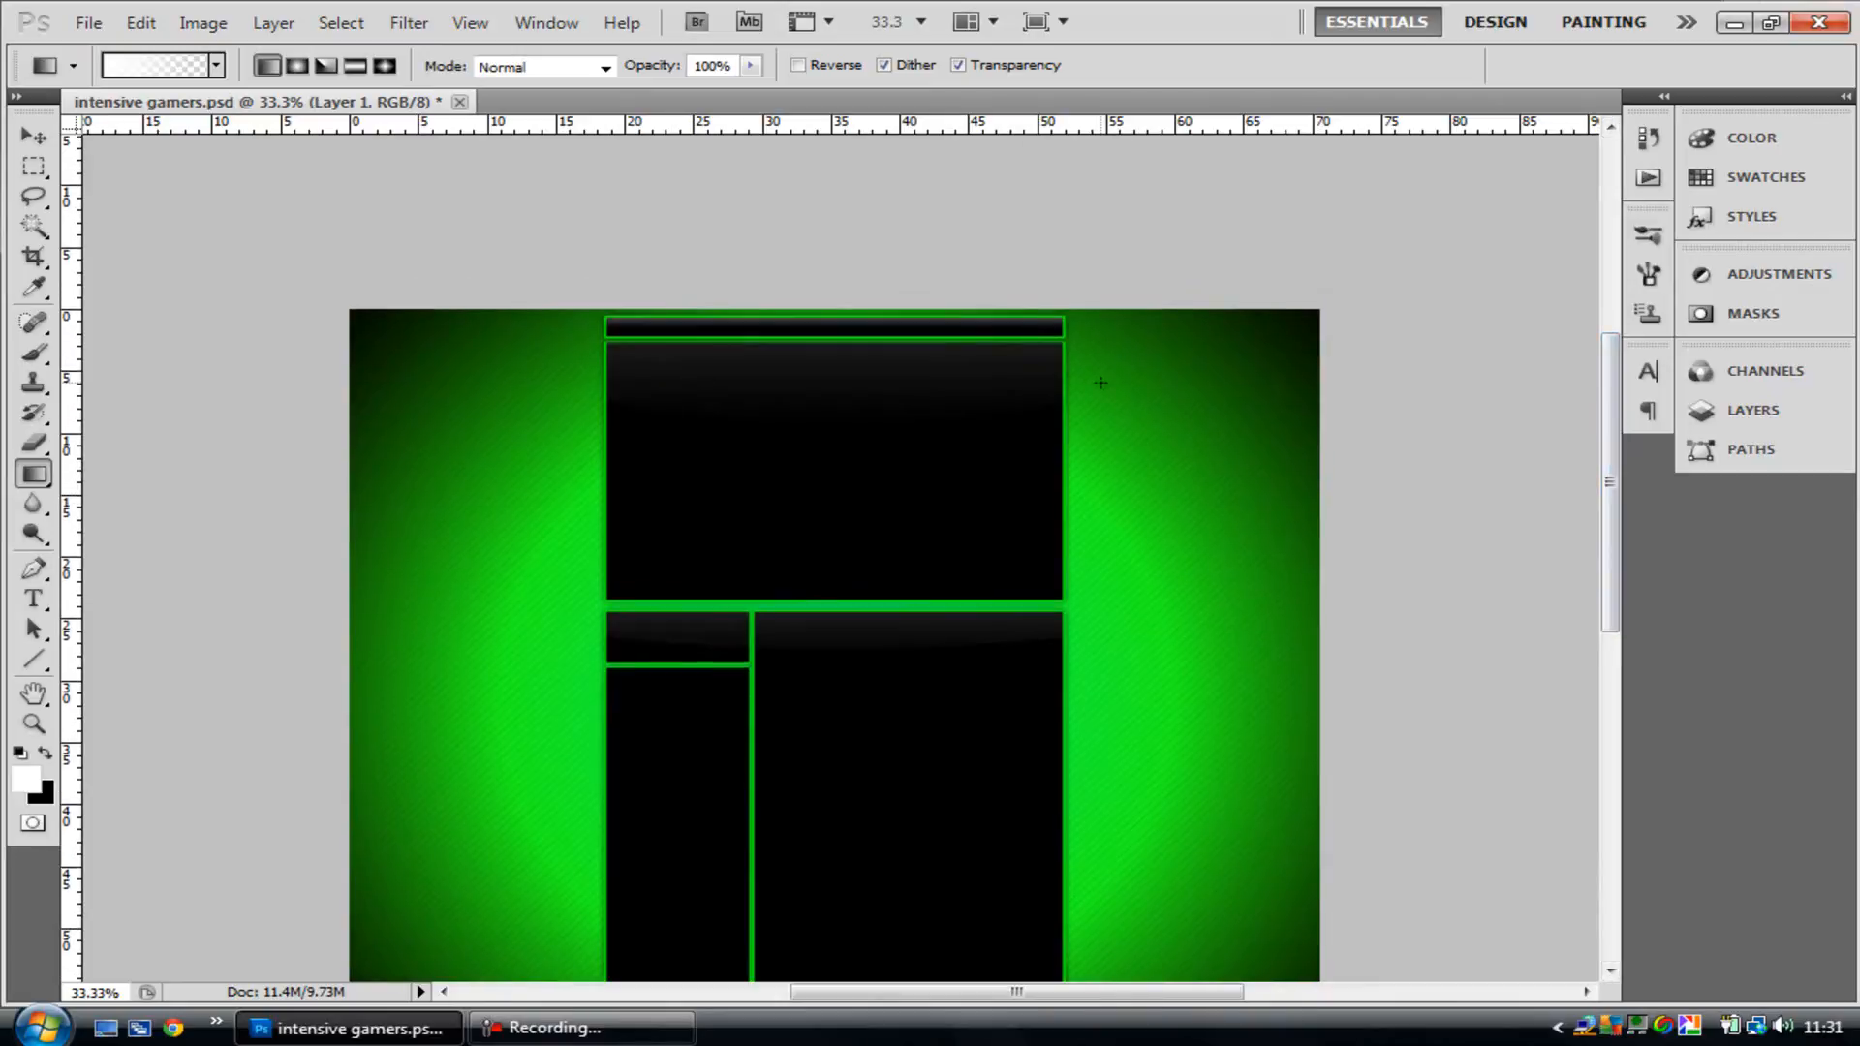
pyautogui.hotkey('ctrl', '+')
pyautogui.hotkey('ctrl', '+')
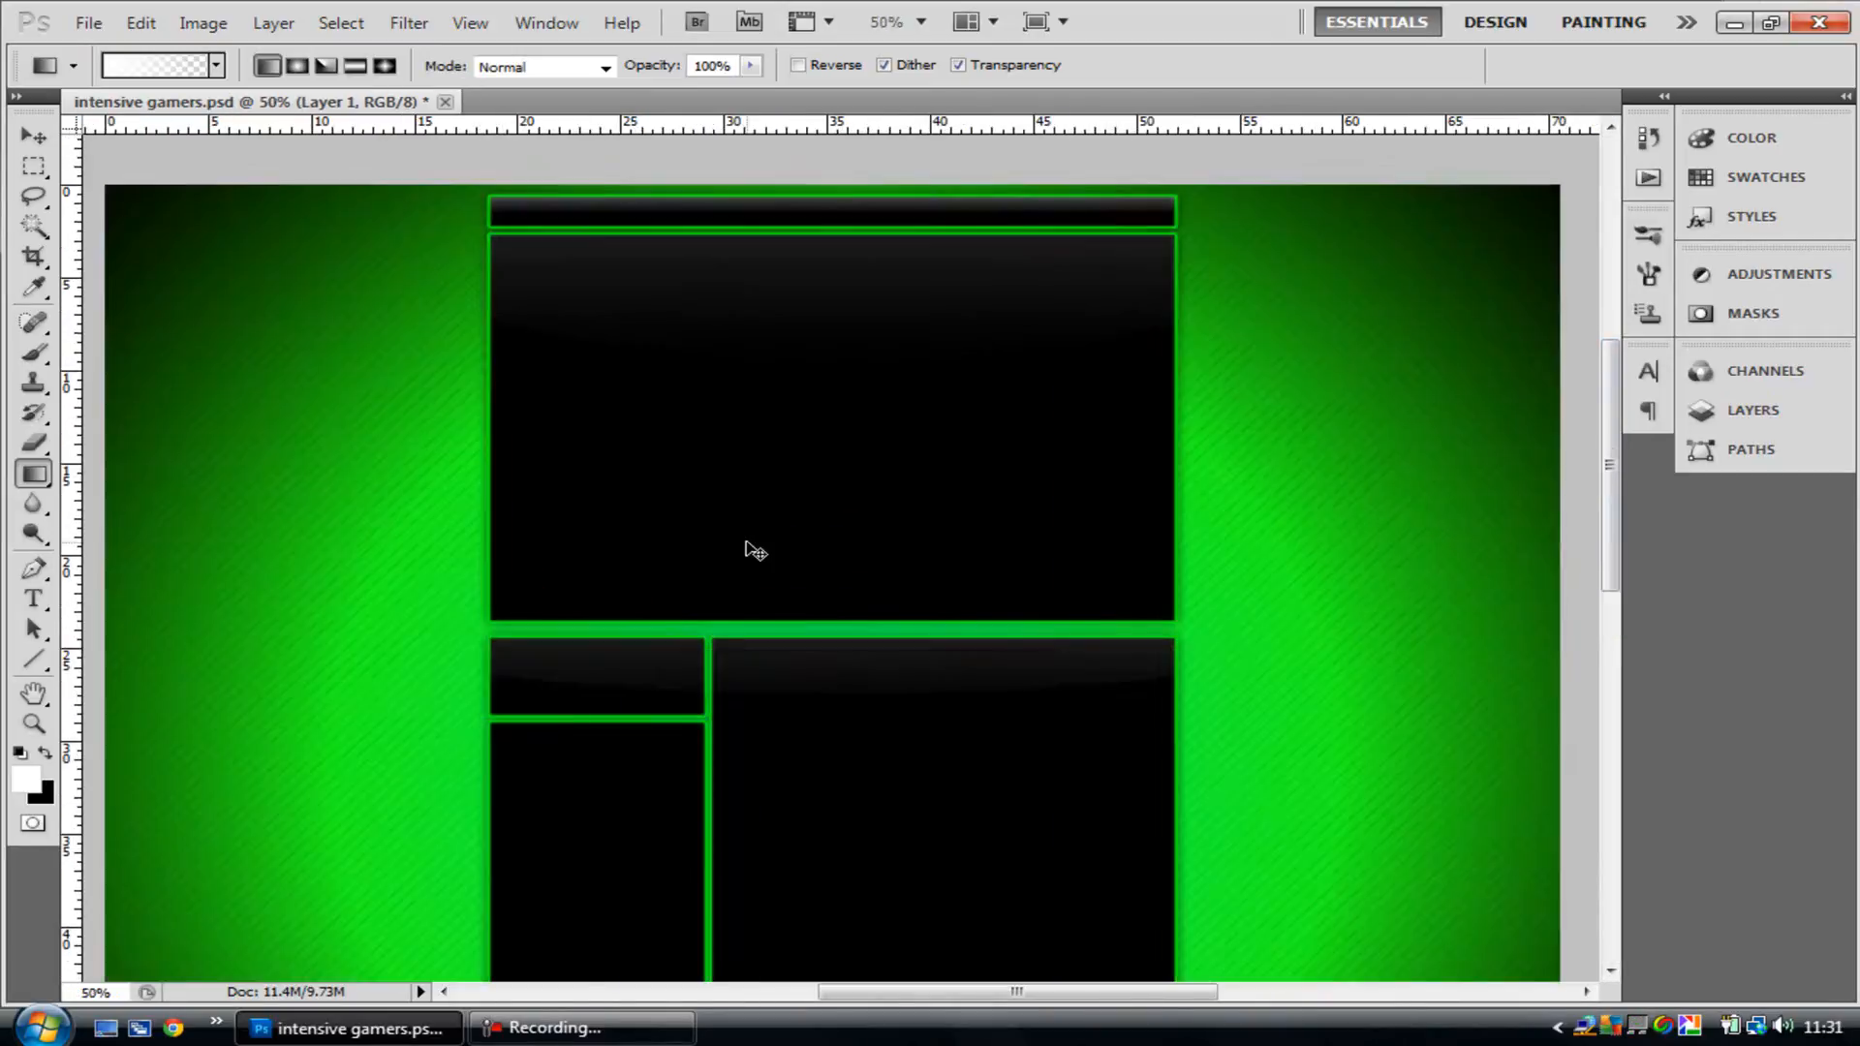
pyautogui.moveTo(1610, 566)
pyautogui.mouseDown()
pyautogui.moveTo(1613, 620)
pyautogui.moveTo(1649, 585)
pyautogui.moveTo(1691, 828)
pyautogui.moveTo(1701, 747)
pyautogui.moveTo(1646, 559)
pyautogui.mouseUp()
pyautogui.hotkey('ctrl', '-')
pyautogui.hotkey('ctrl', '-')
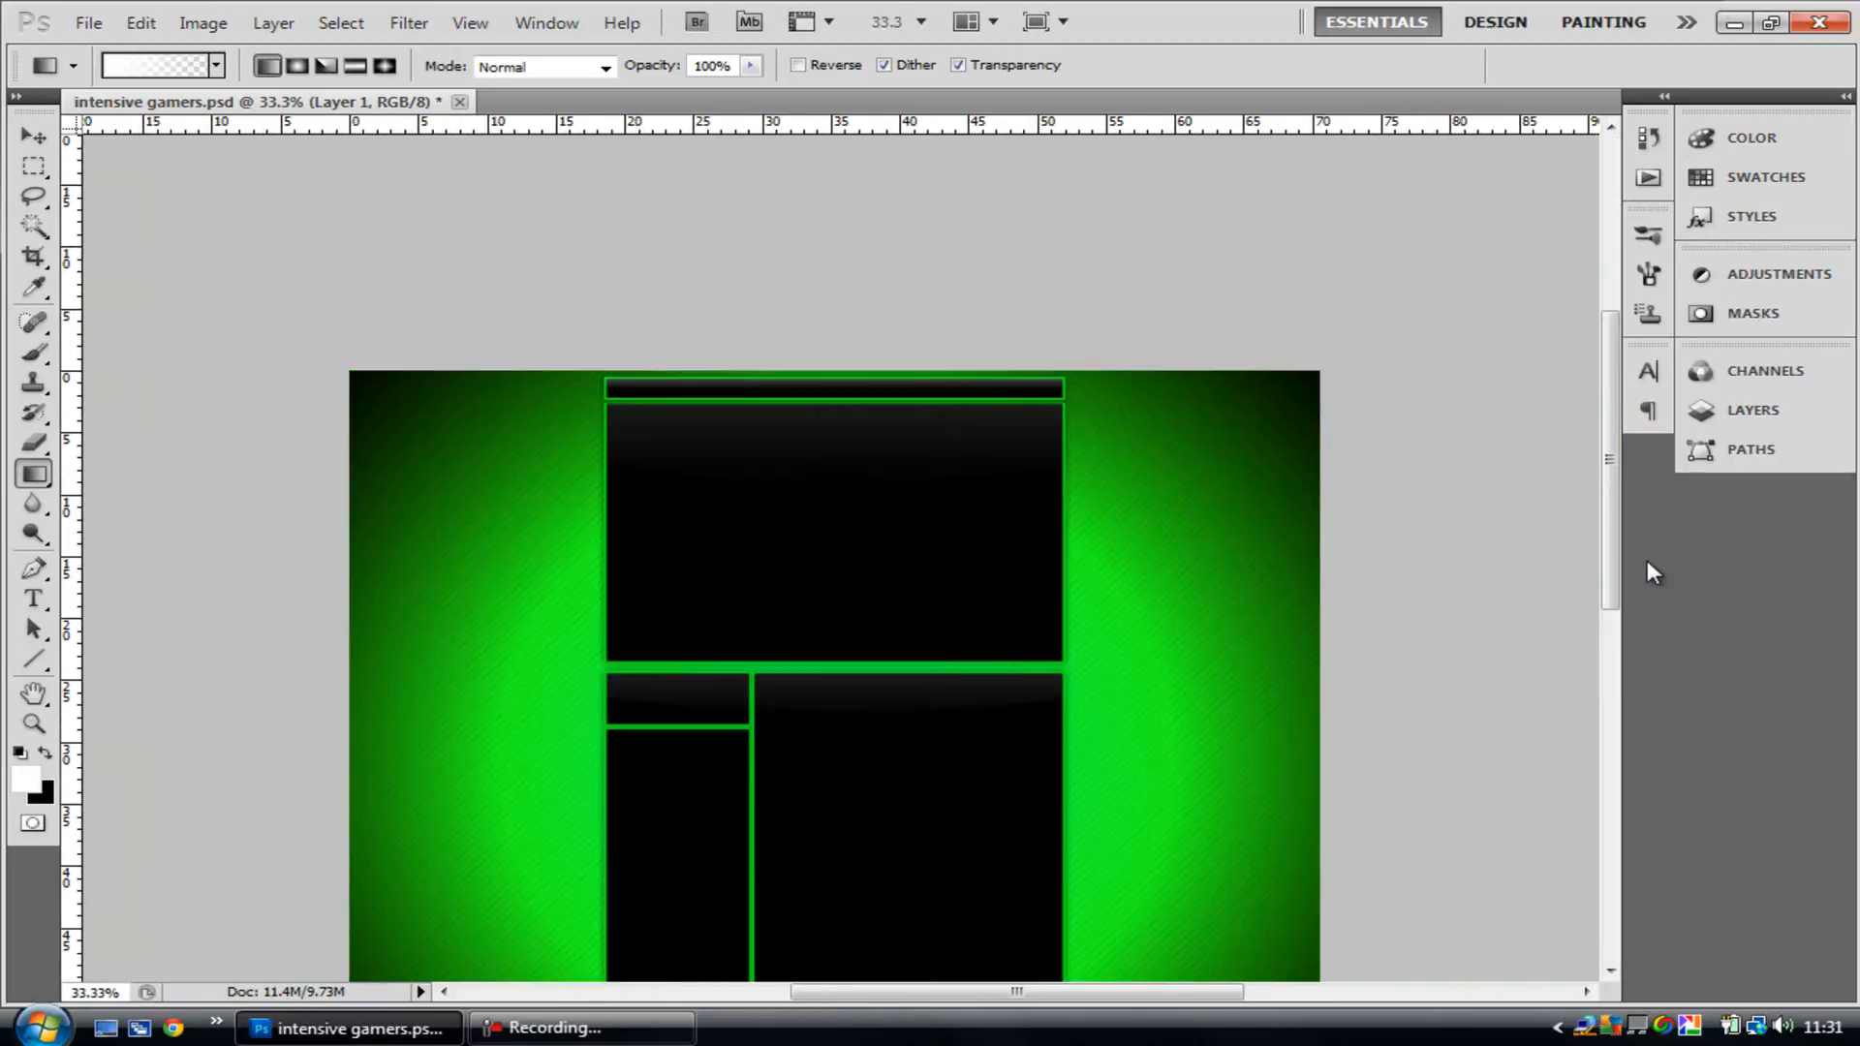
pyautogui.moveTo(1622, 451); pyautogui.dragTo(1618, 643)
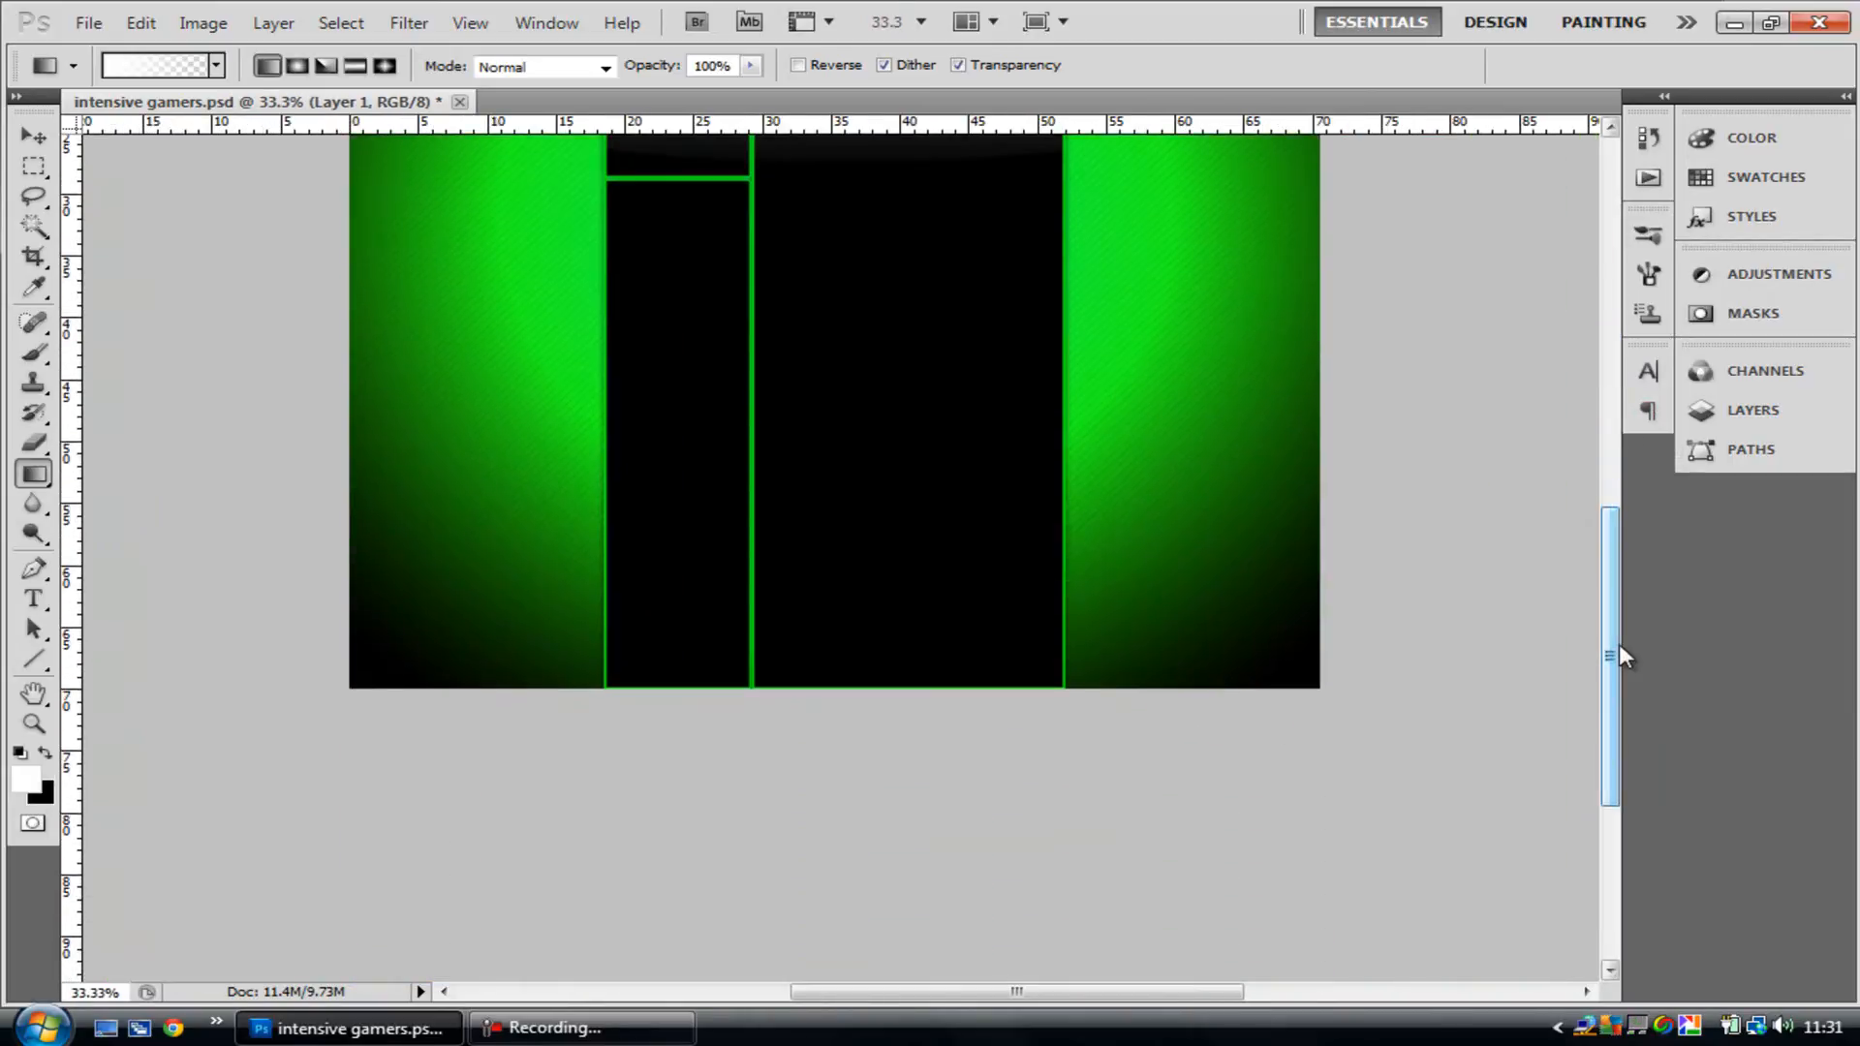
# - Add a new empty layer above Layer 1 with the content boxes
pyautogui.hotkey('ctrl', '+')
pyautogui.hotkey('ctrl', '+')
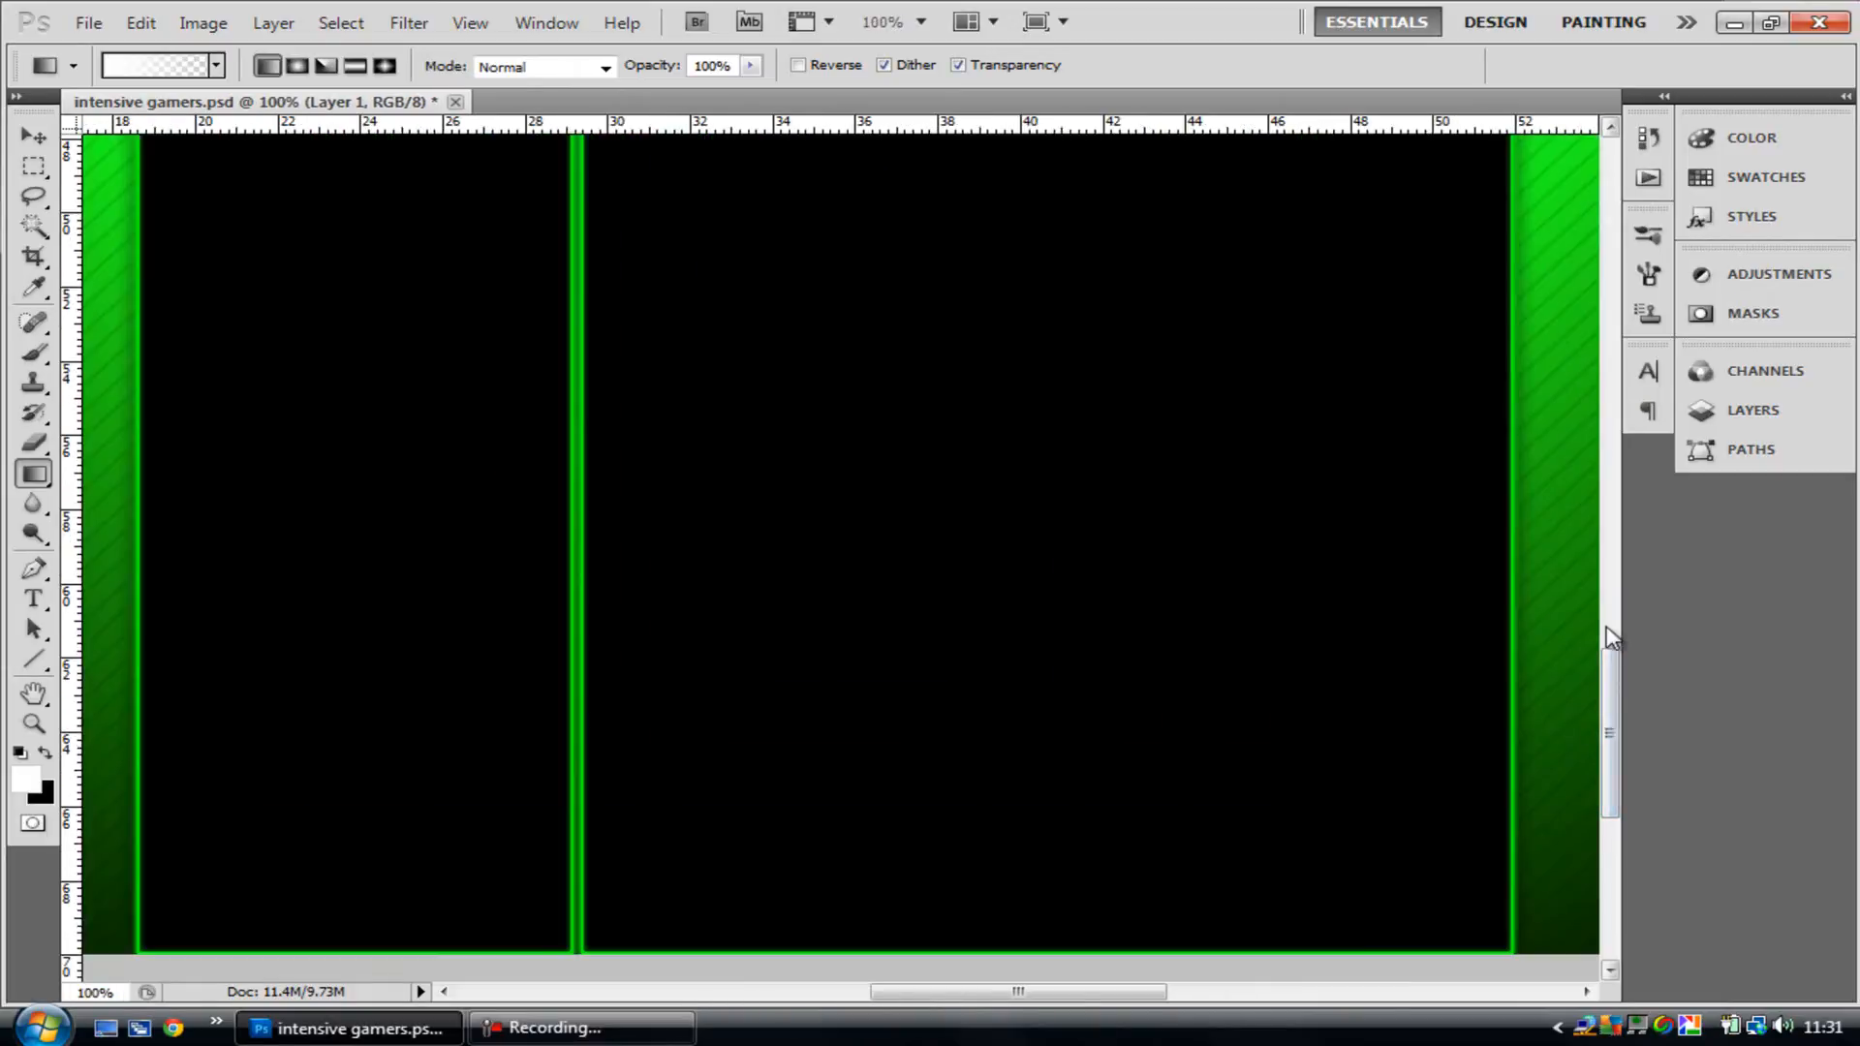
pyautogui.scroll(-2, 1616, 654)
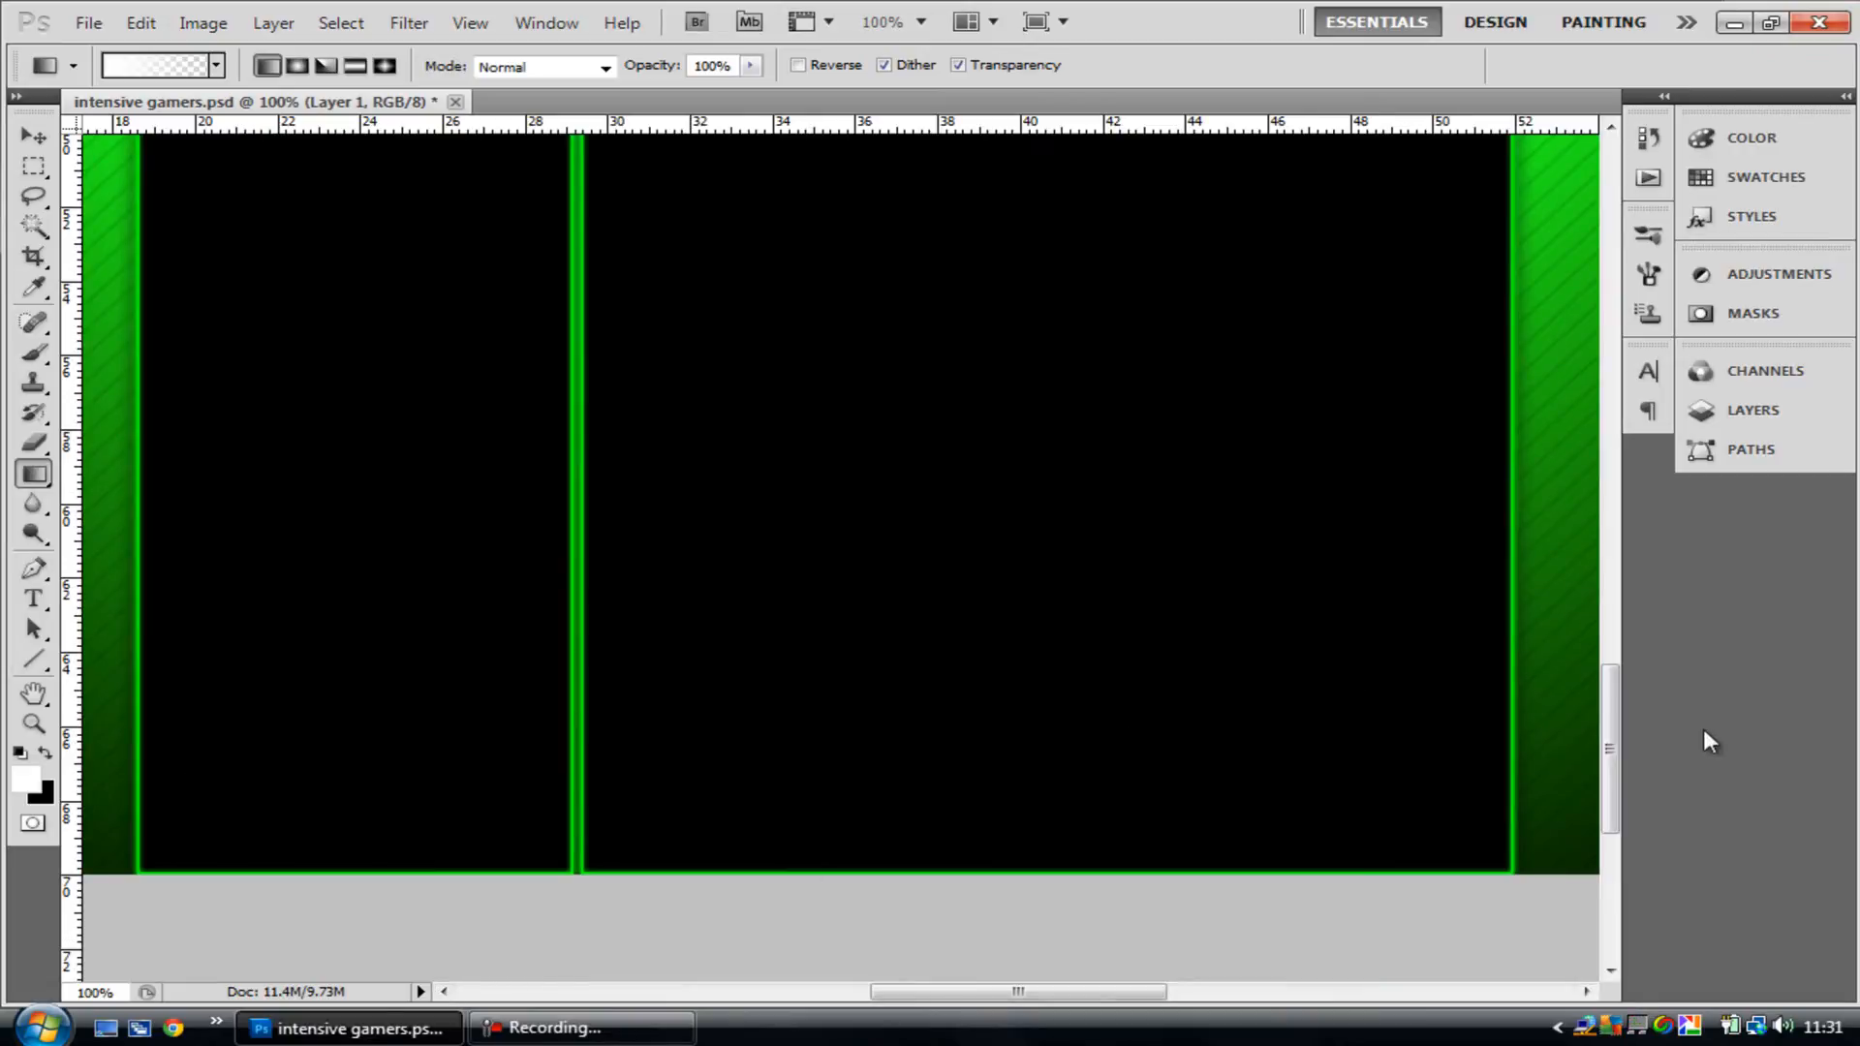
pyautogui.moveTo(1618, 759)
pyautogui.mouseDown()
pyautogui.moveTo(1612, 680)
pyautogui.moveTo(1622, 734)
pyautogui.mouseUp()
pyautogui.hotkey('ctrl', '-')
pyautogui.hotkey('ctrl', '-')
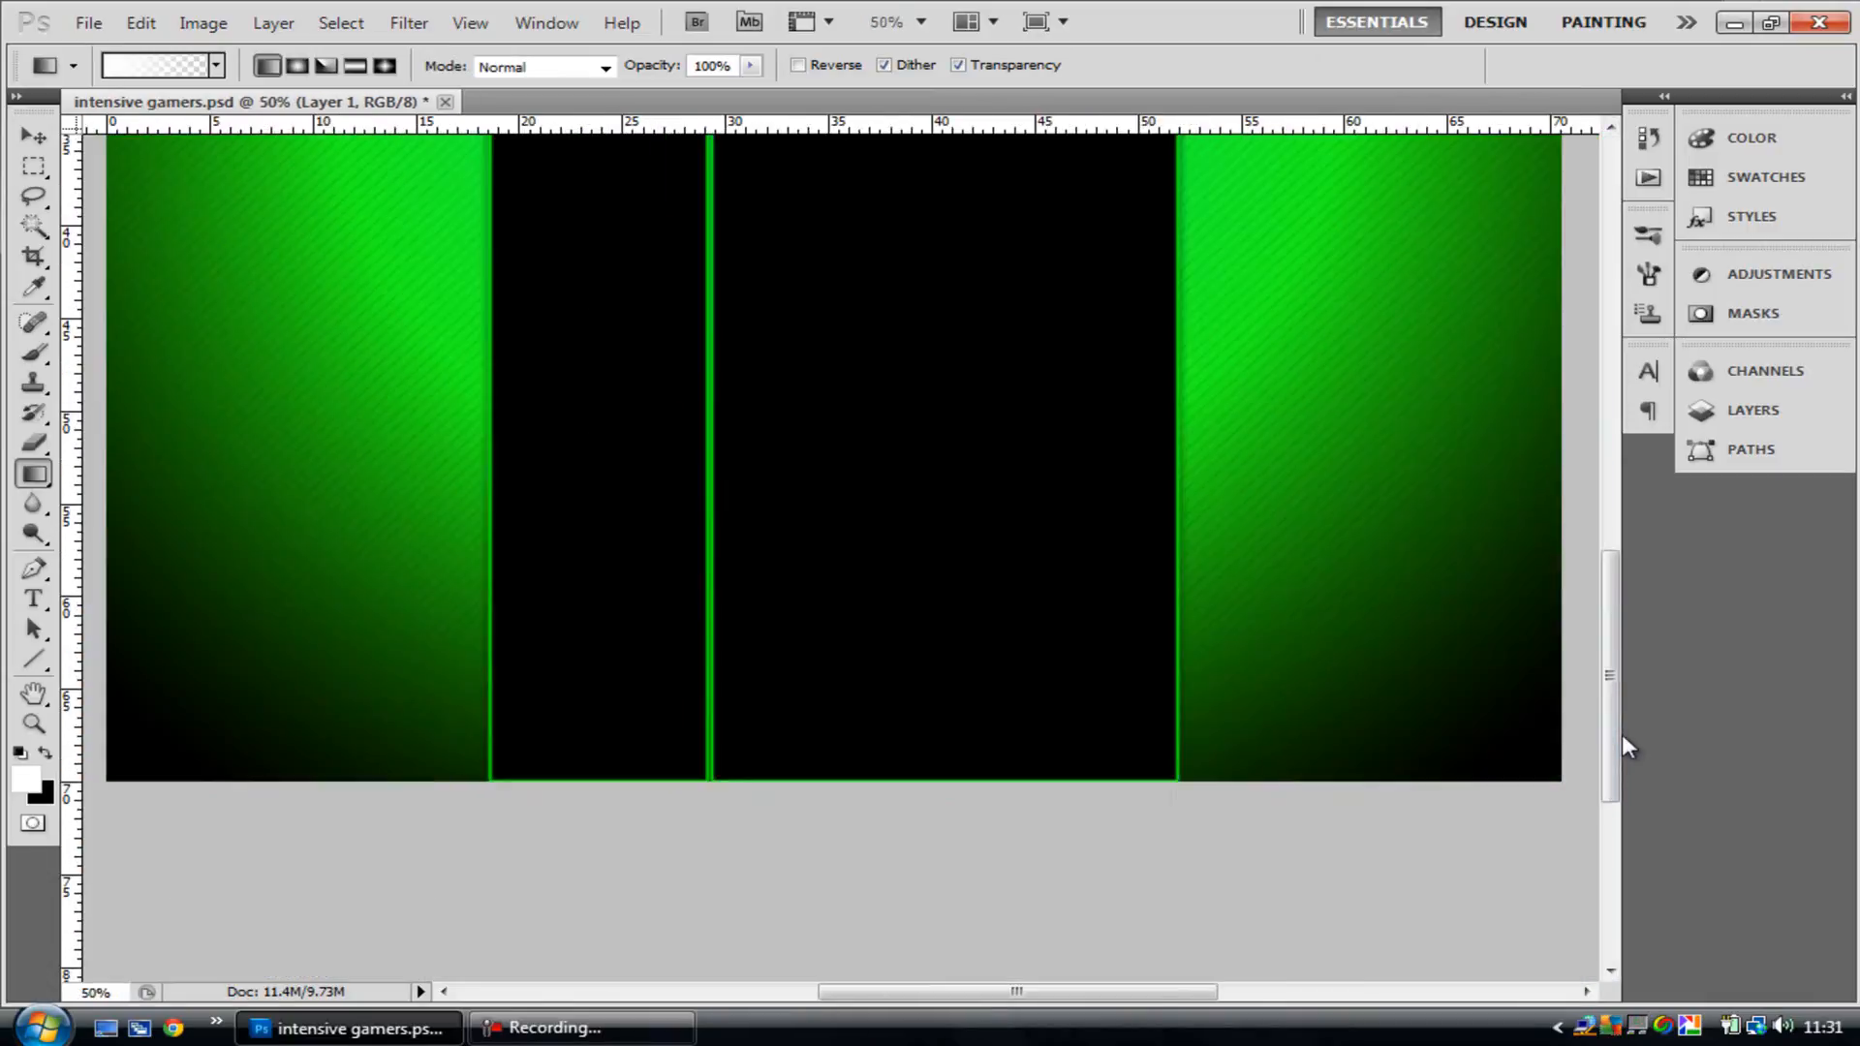
pyautogui.click(1759, 414)
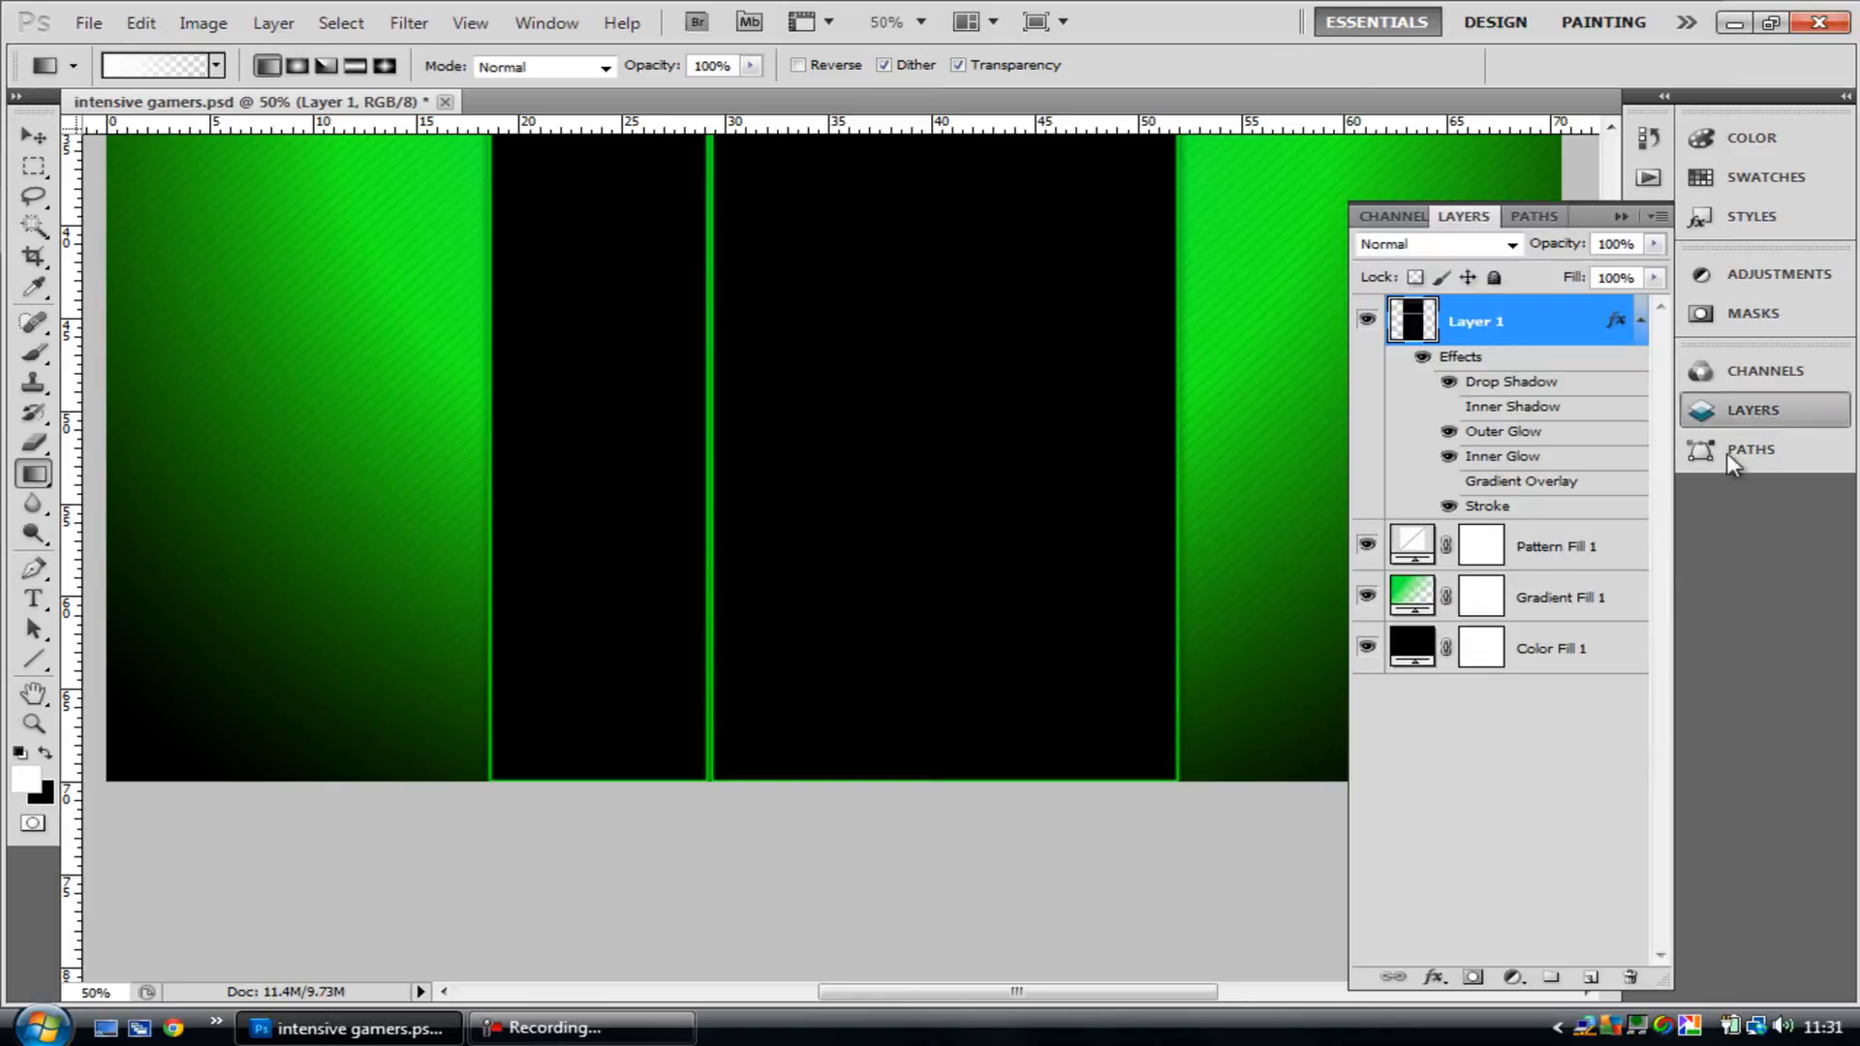
pyautogui.click(1591, 977)
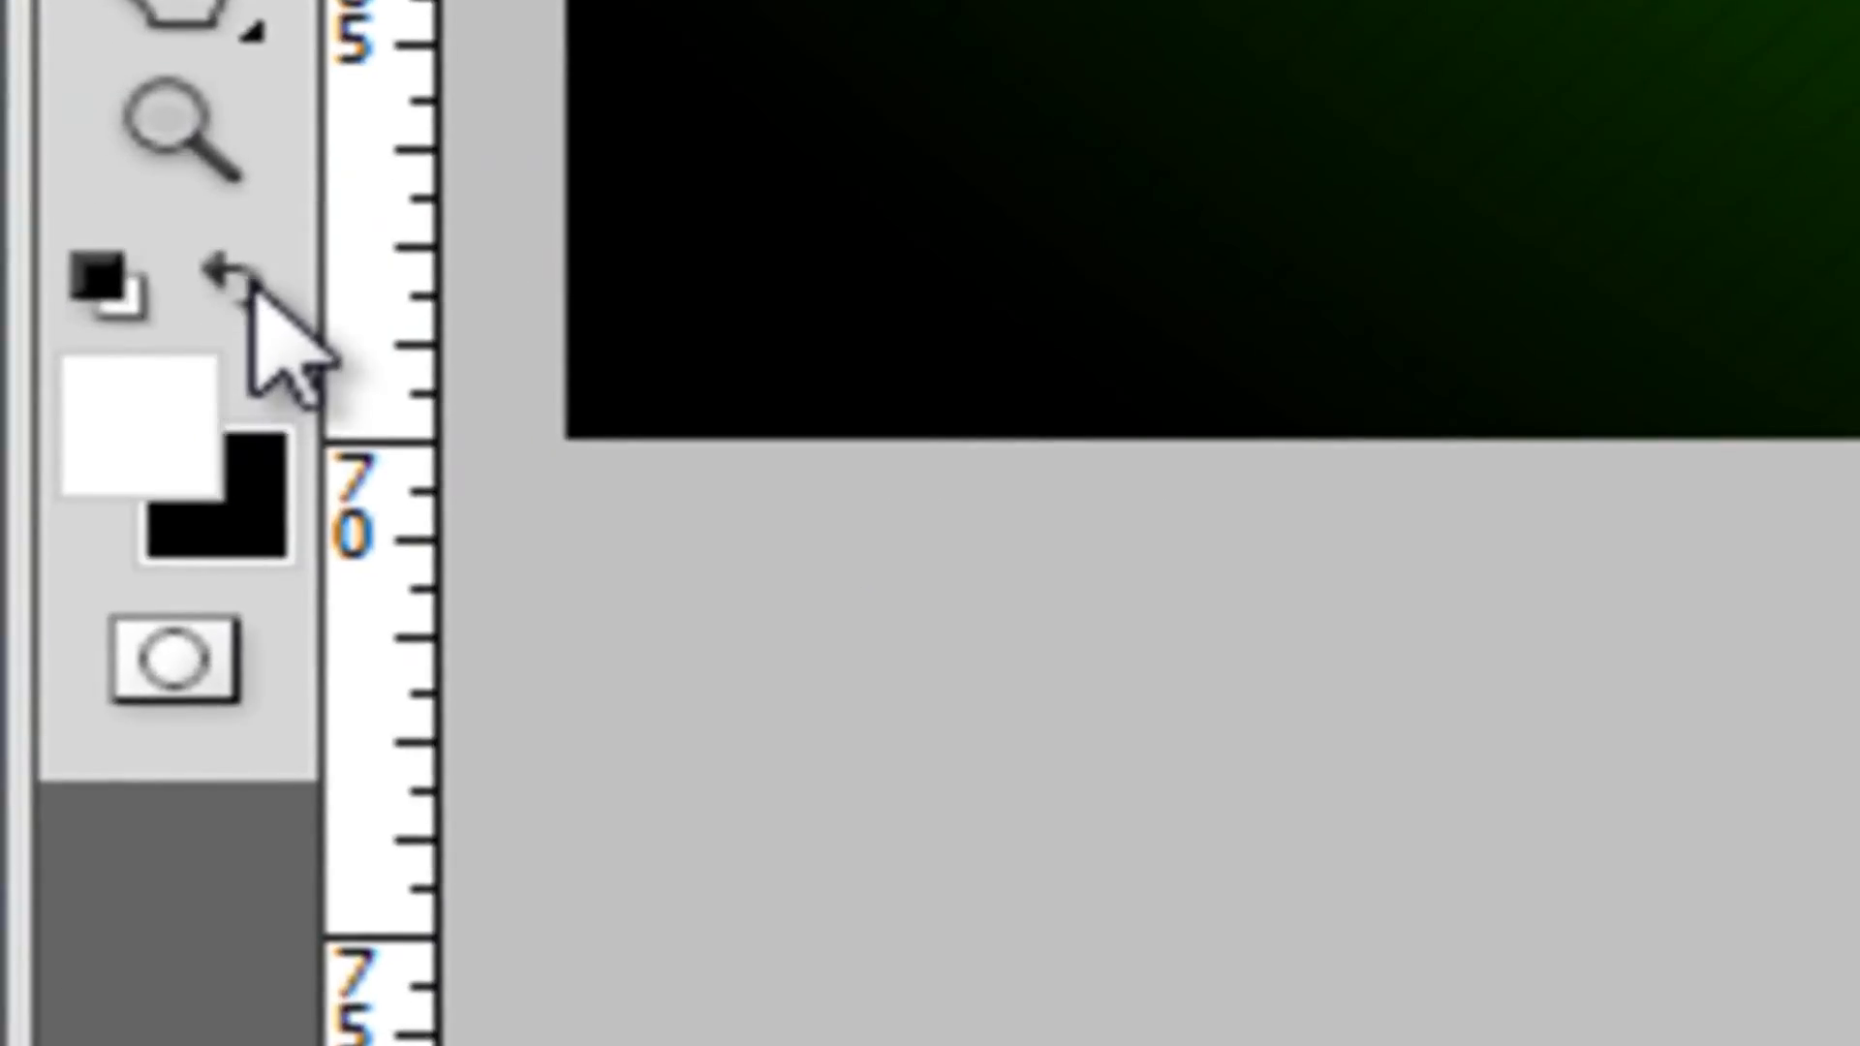
# - Make black the foreground colour and draw a linear black-to-transparent gradient from the page's lower edge up to the lower boxes' top edge
pyautogui.click(59, 727)
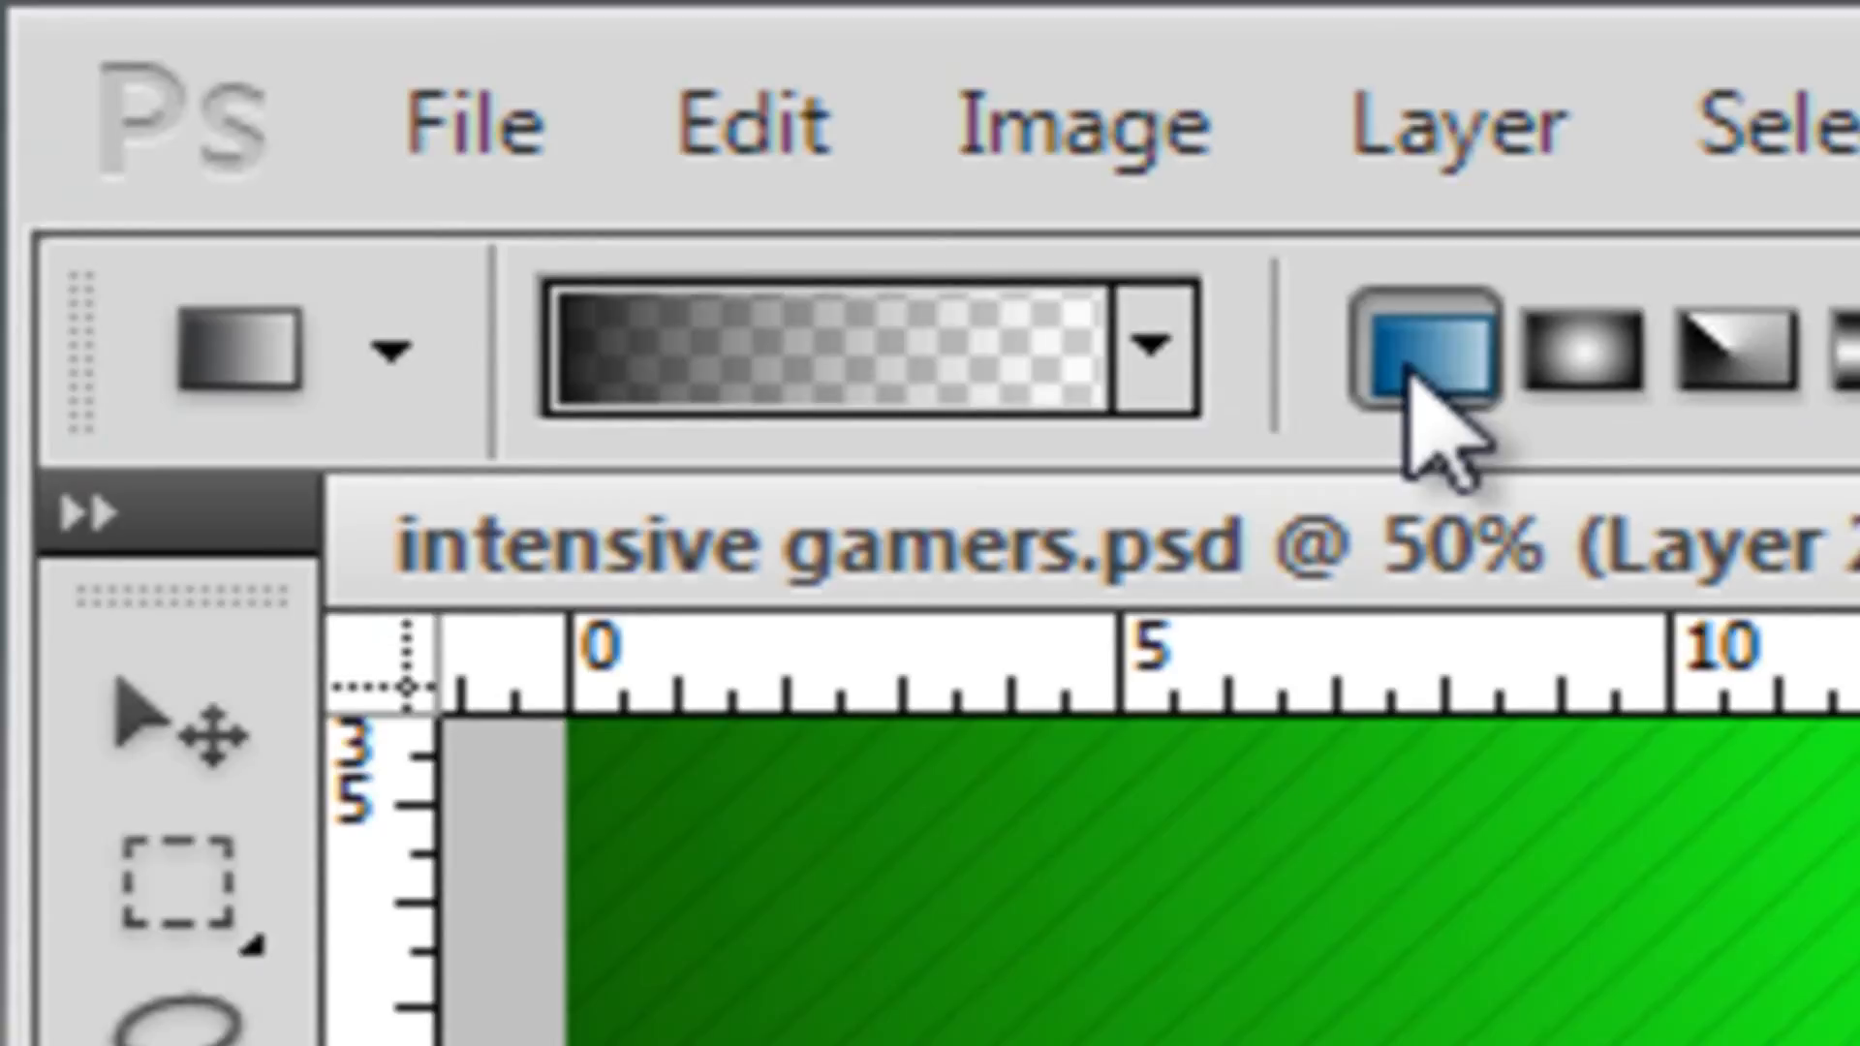
pyautogui.click(1424, 358)
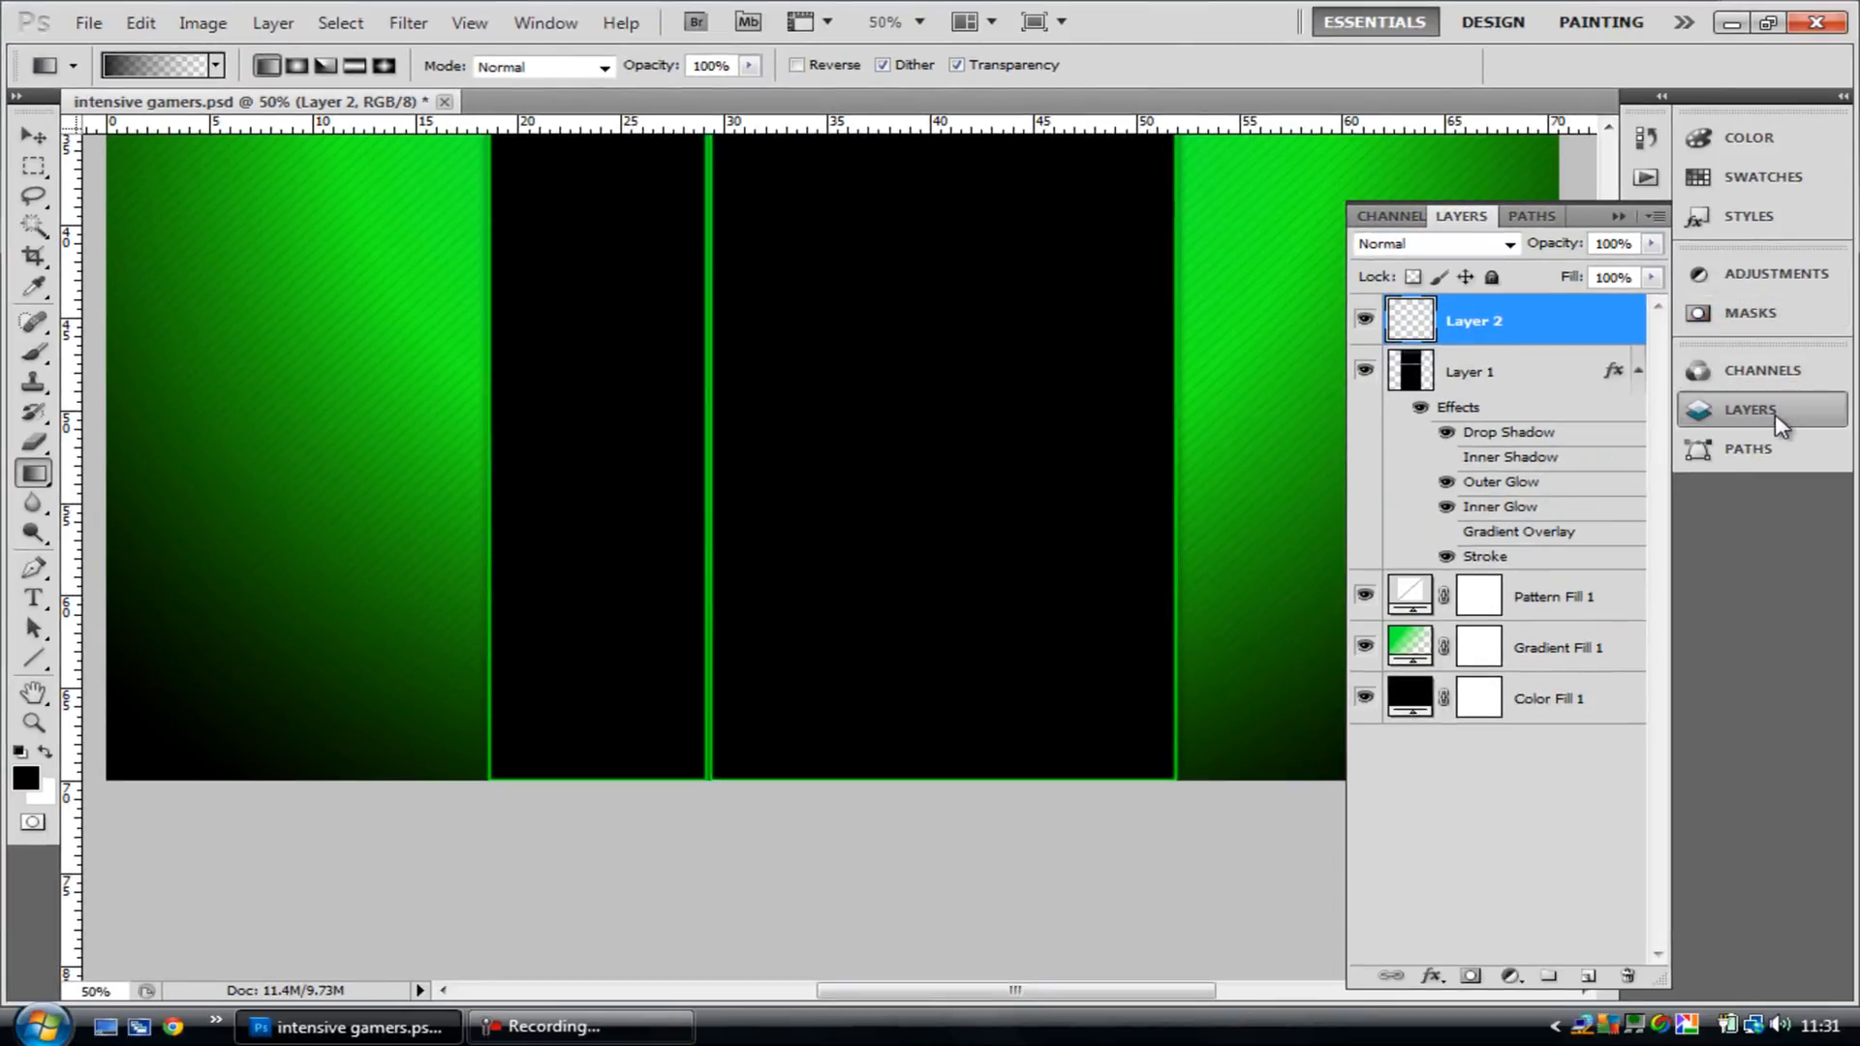
pyautogui.click(1775, 414)
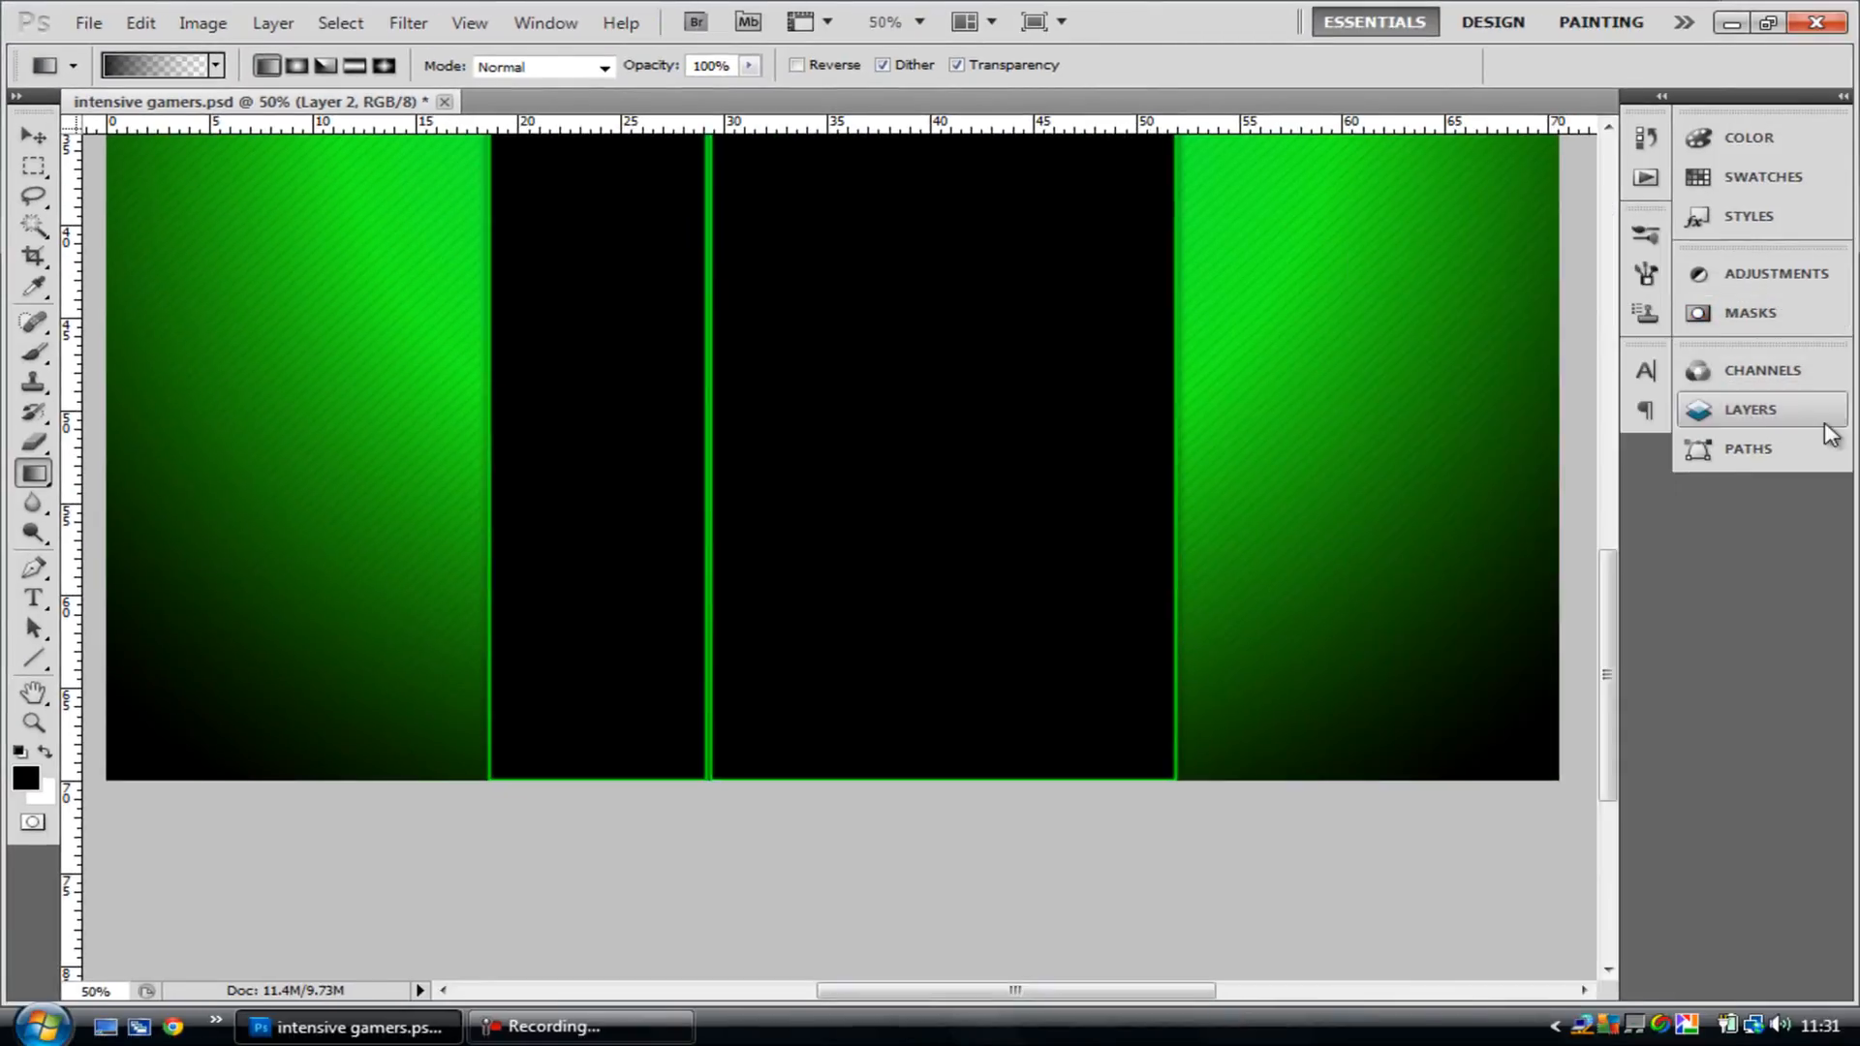
pyautogui.hotkey('ctrl', '-')
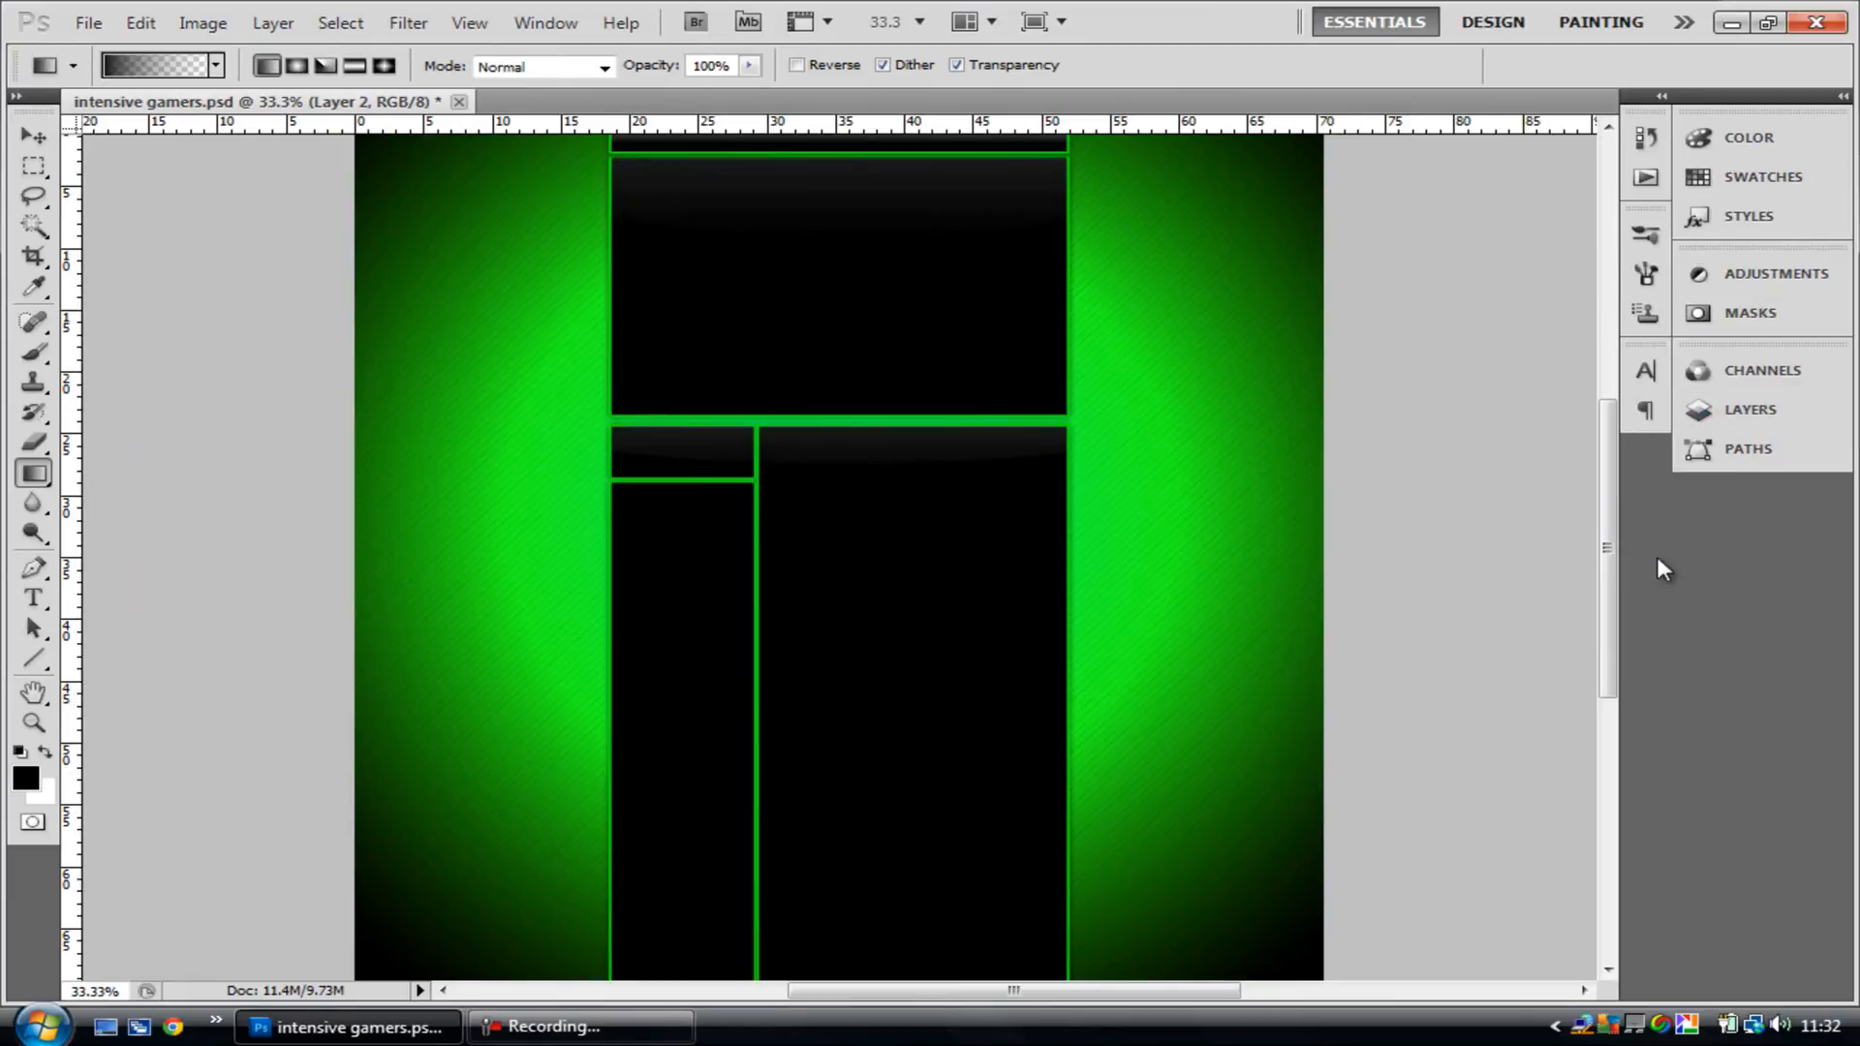
pyautogui.scroll(-2, 1615, 576)
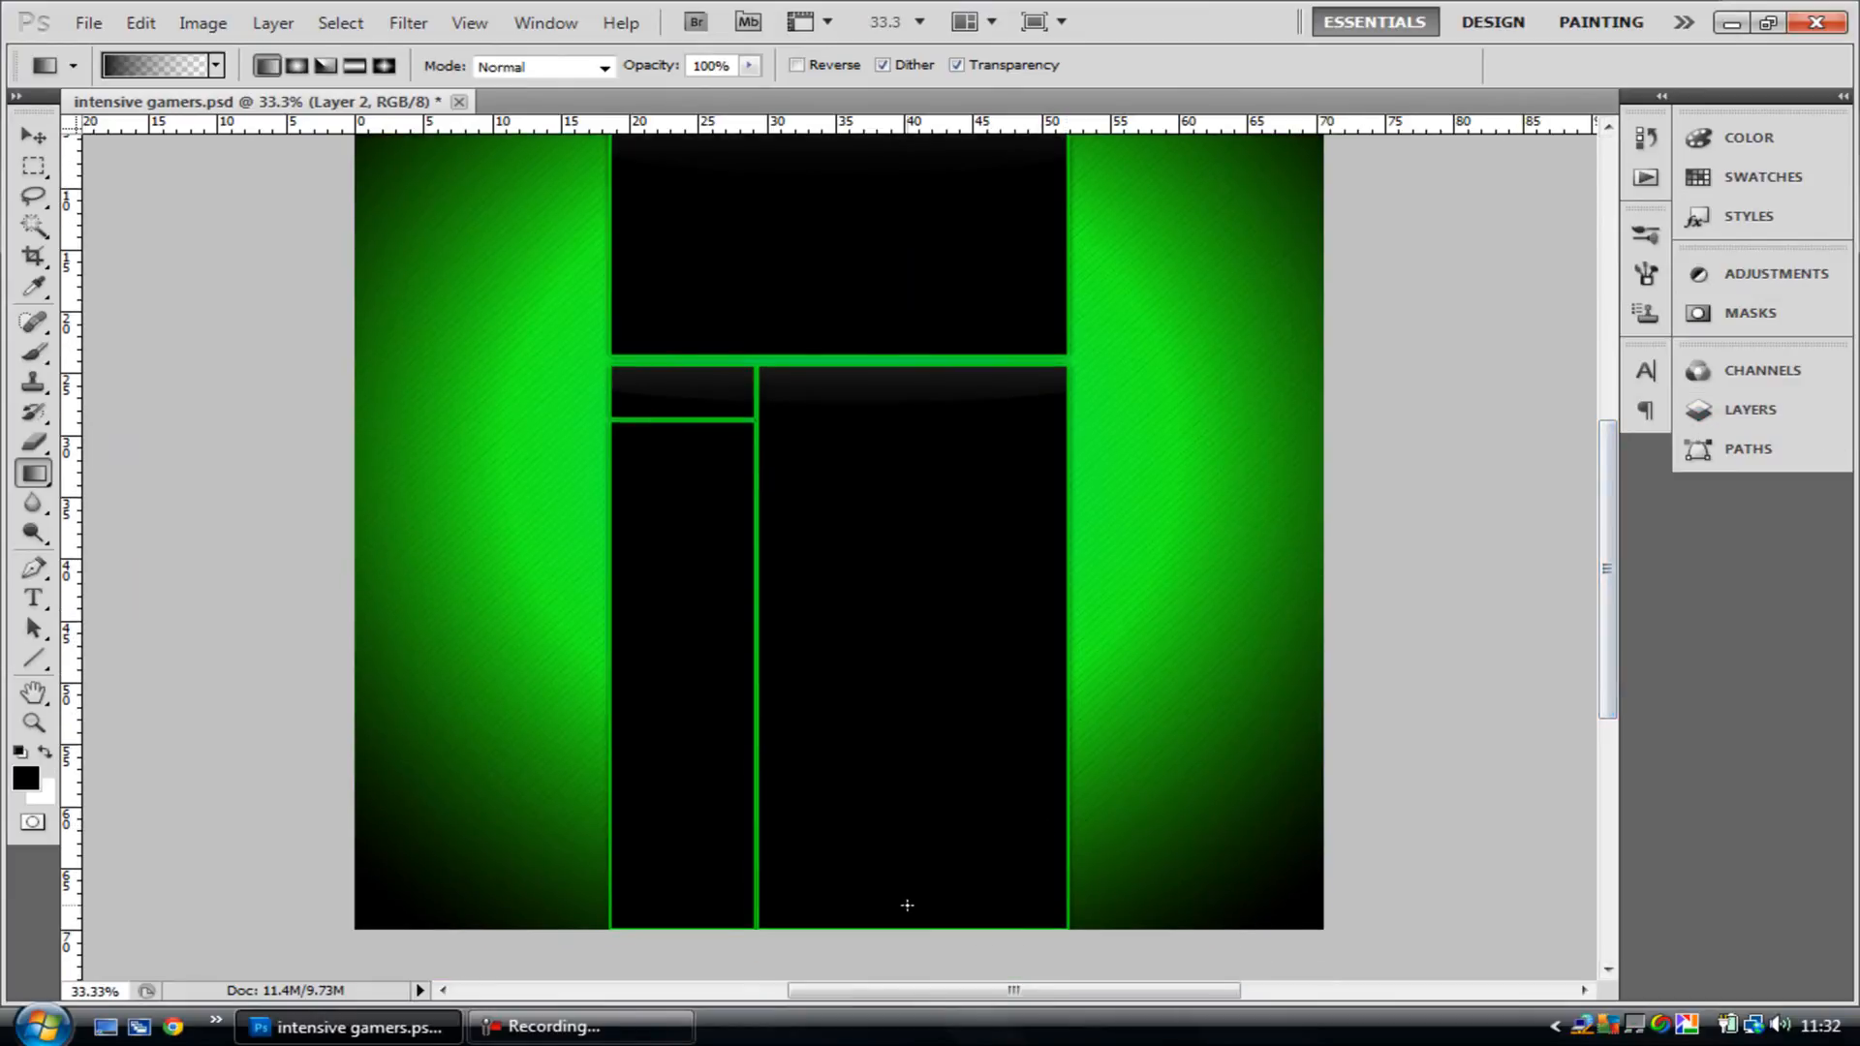
pyautogui.moveTo(818, 925); pyautogui.dragTo(834, 366)
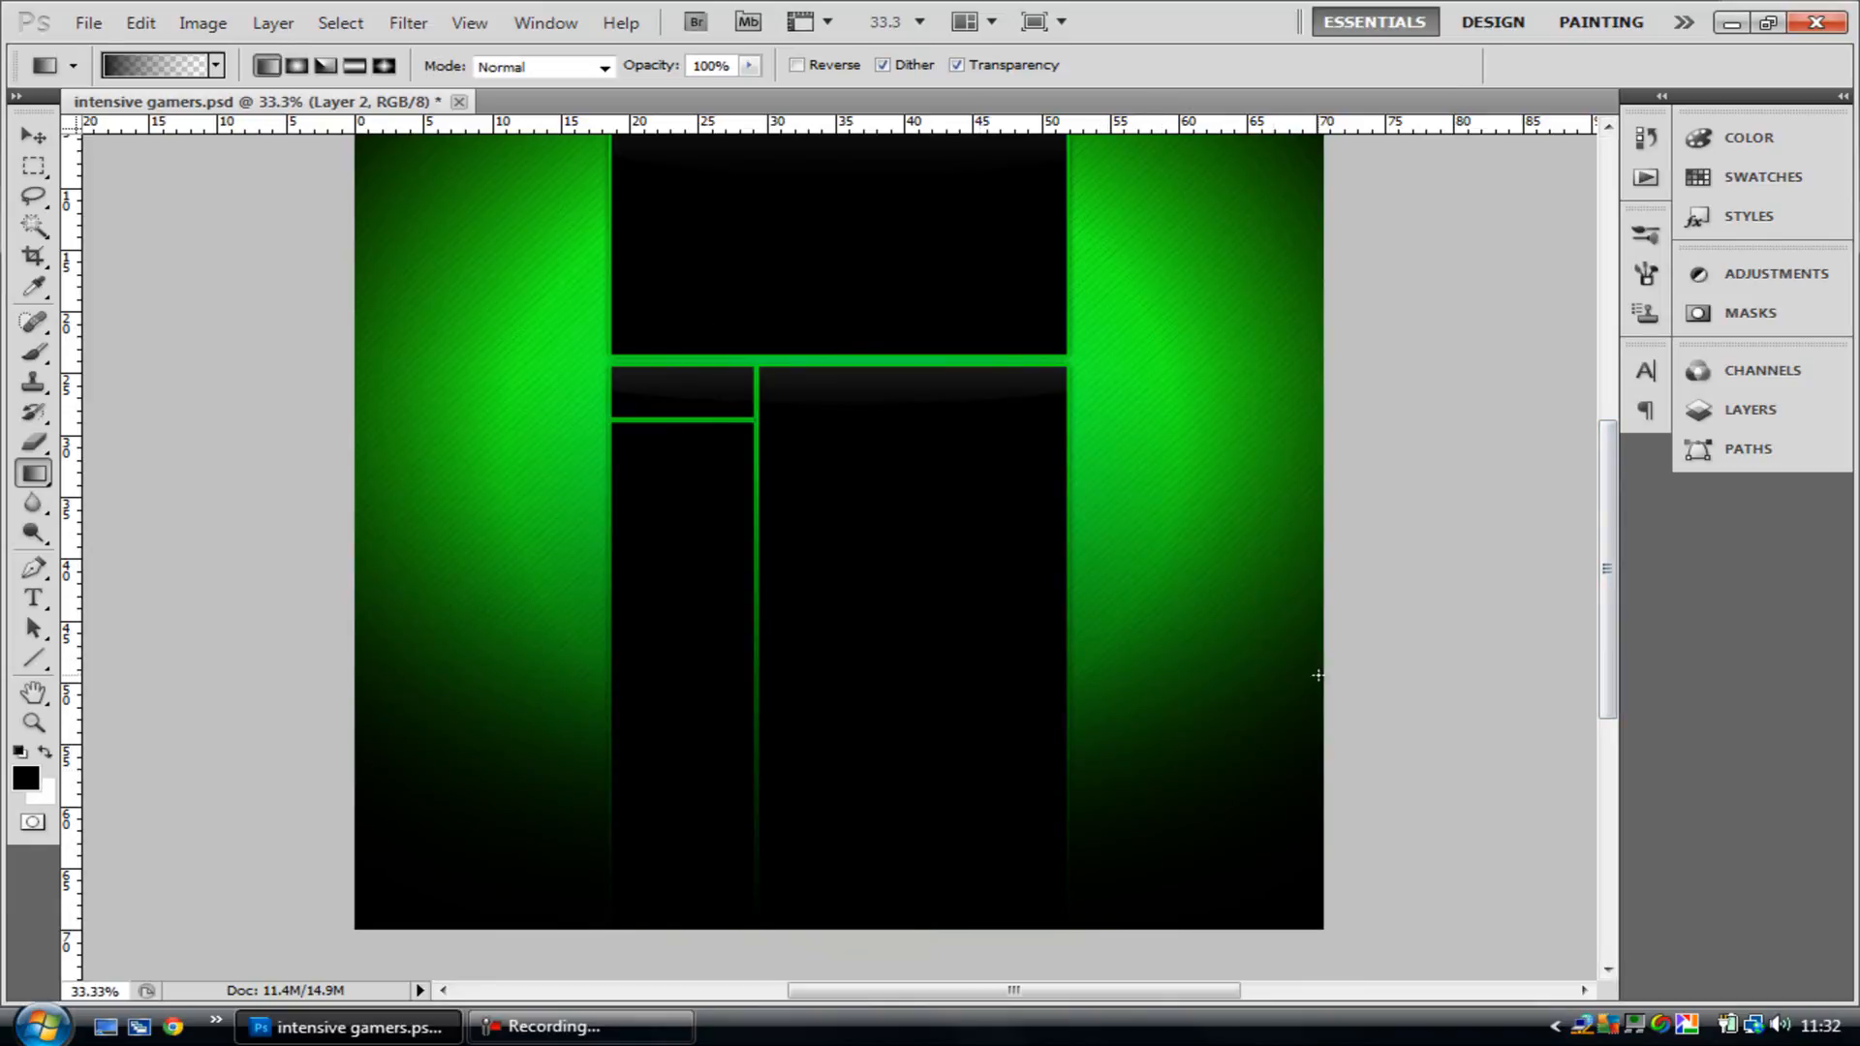
pyautogui.hotkey('ctrl', '-')
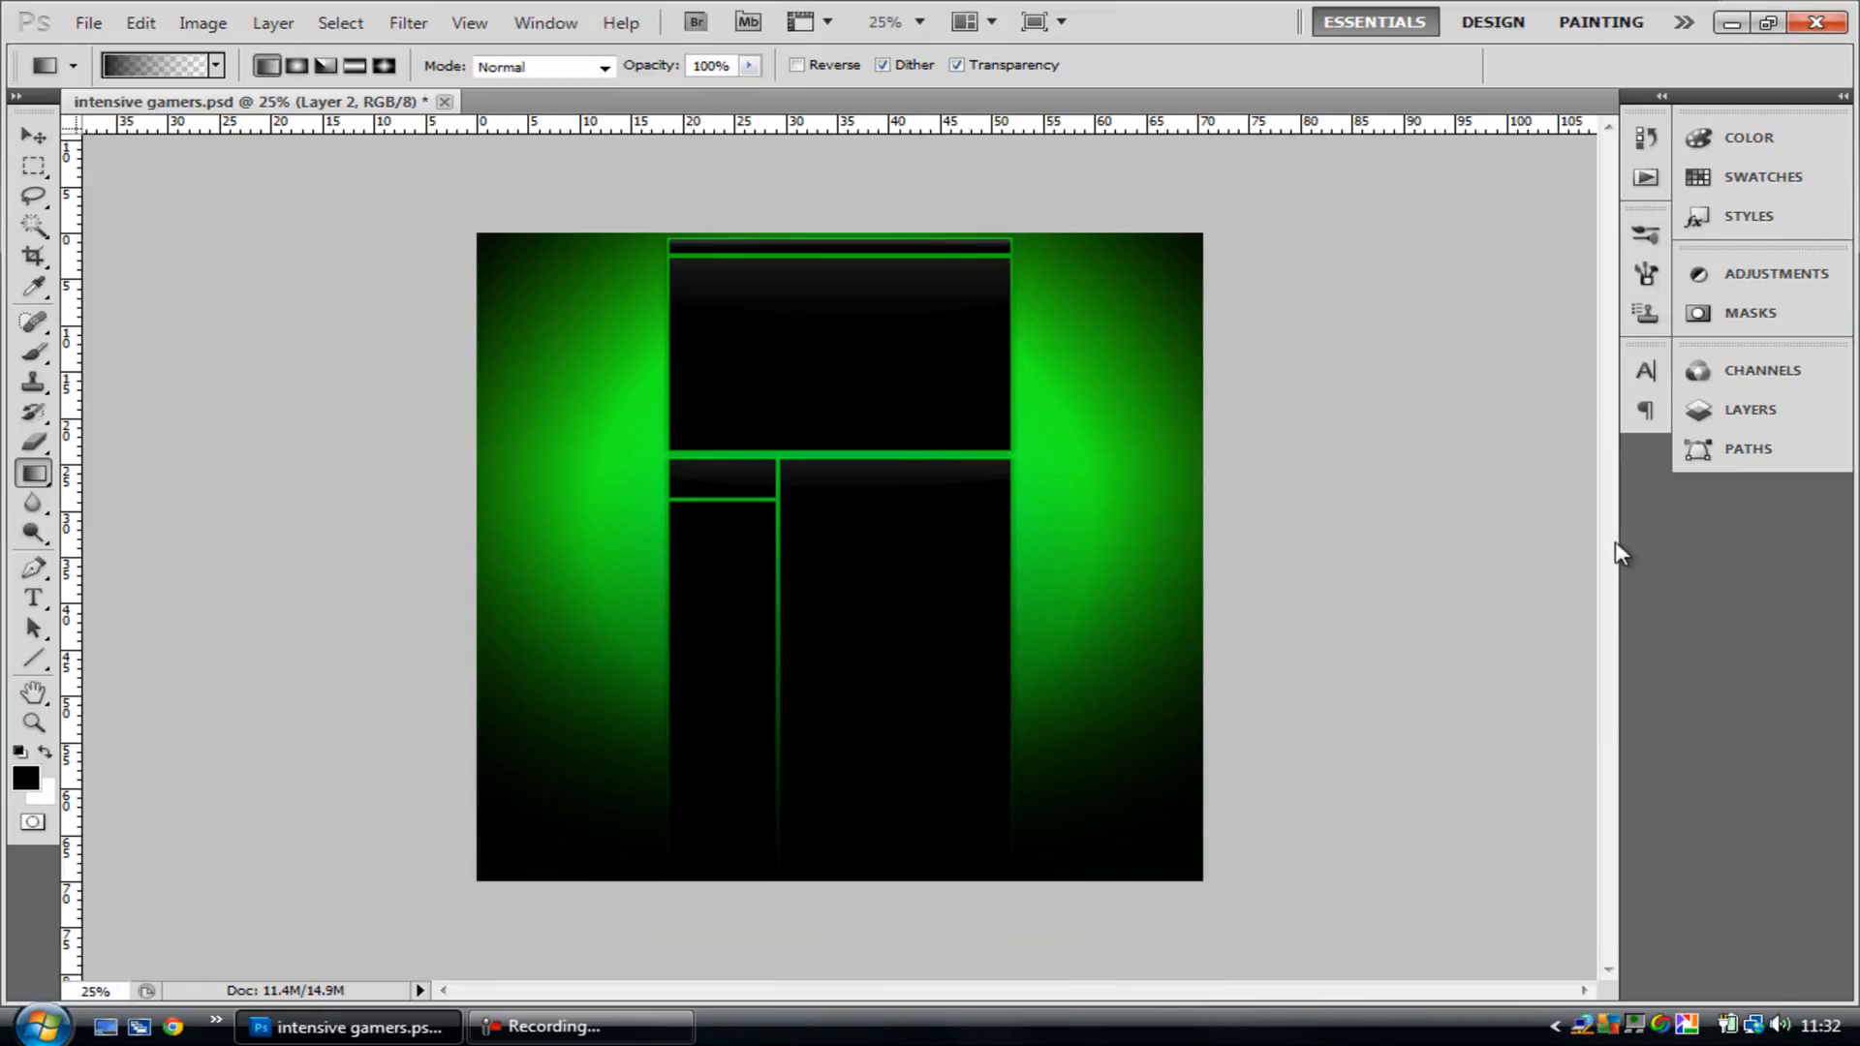